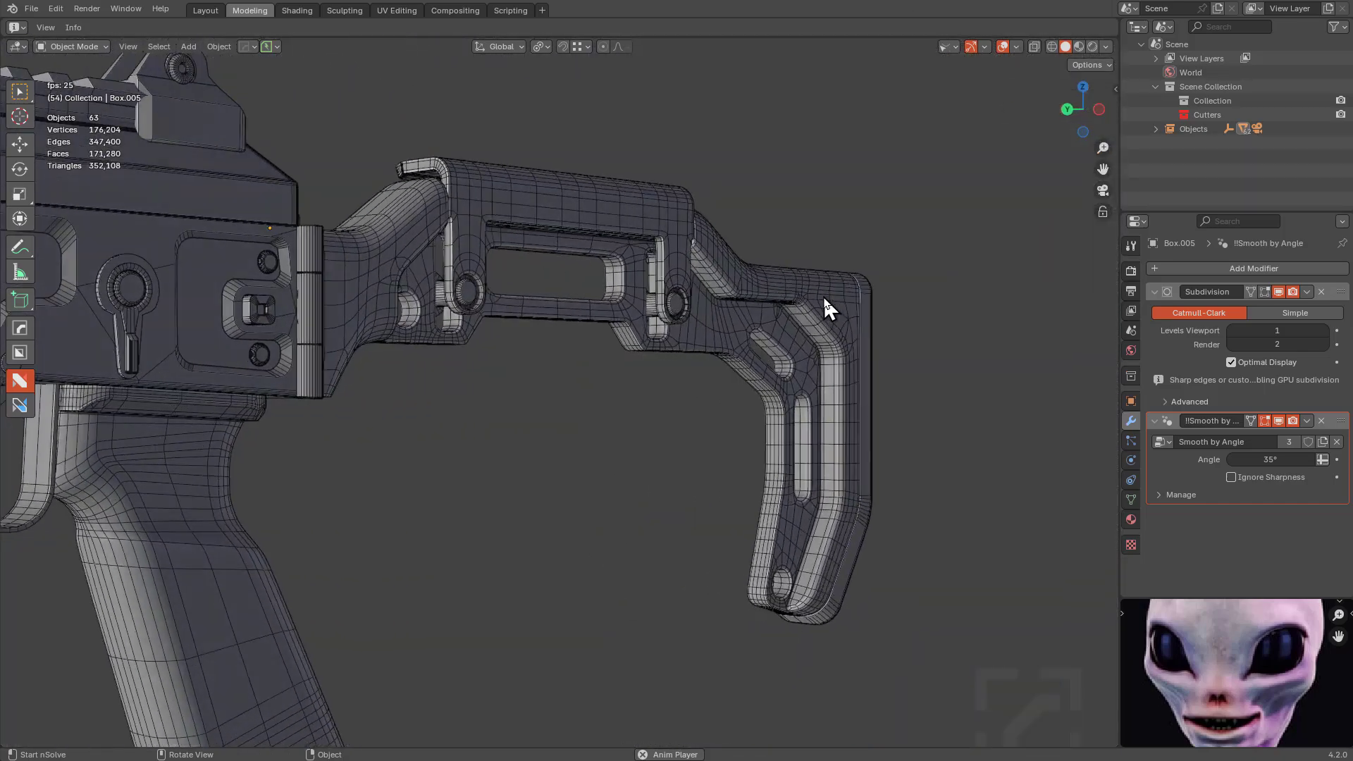
Select the ribbed butt pad at the end of the stock and isolate it in Local View.
key(w)
key(Escape)
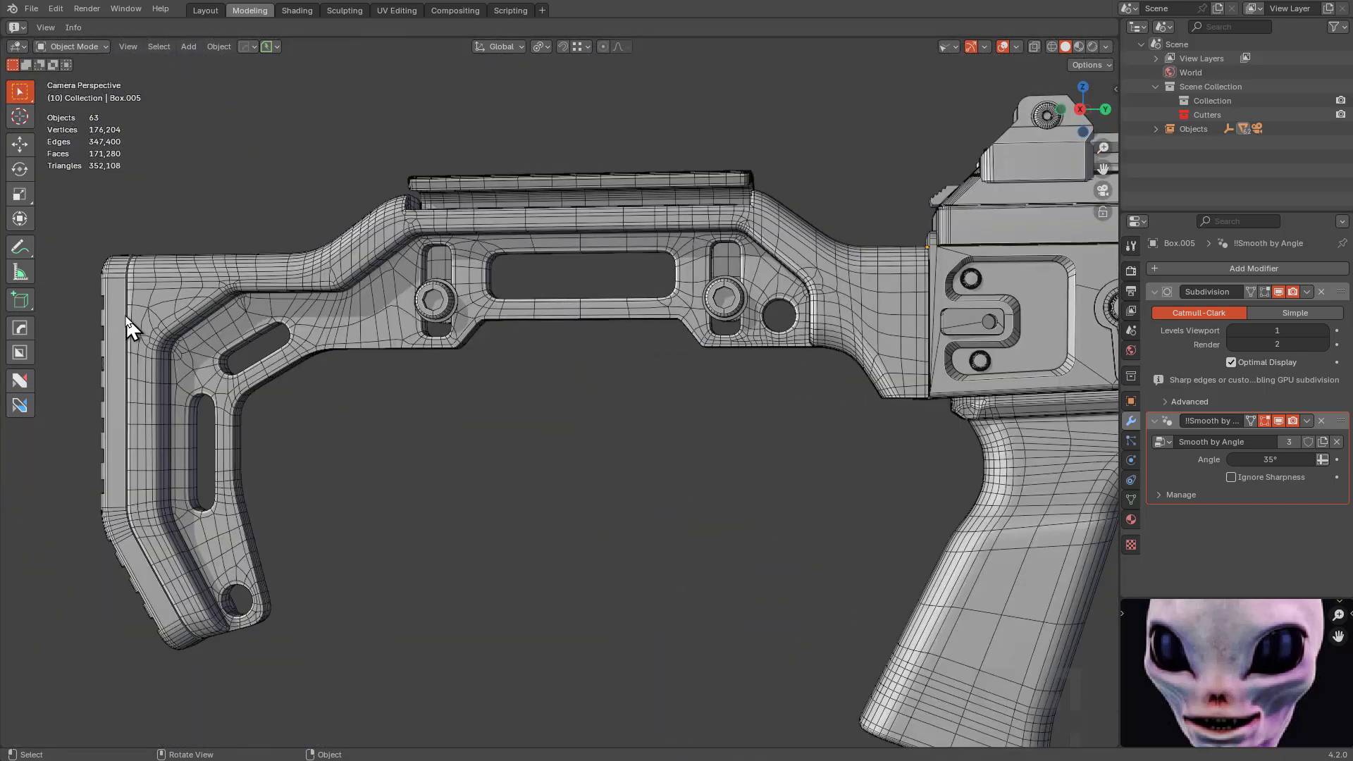
click(116, 339)
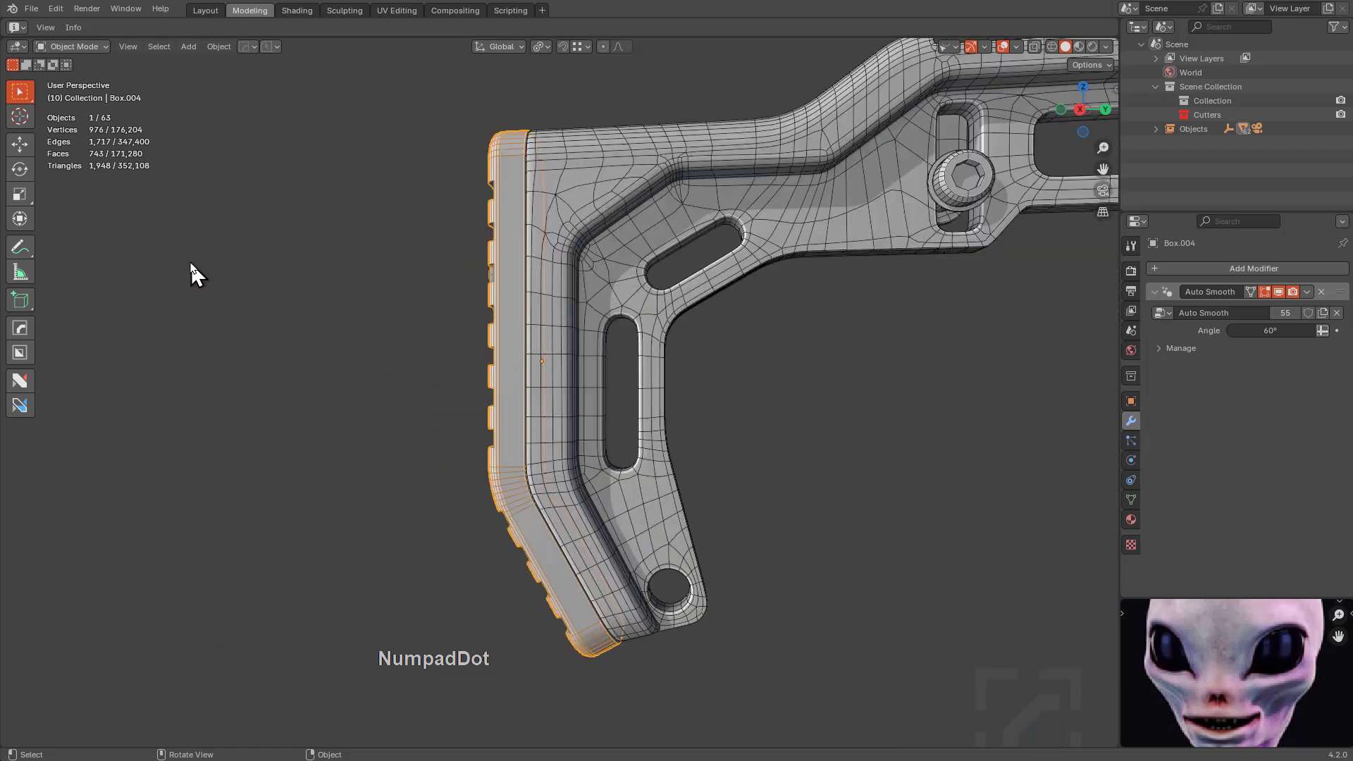
key(KP_Divide)
Examine the isolated butt pad's ribs, circular boss and rounded ends from several angles.
middle_drag(271, 288, 447, 314)
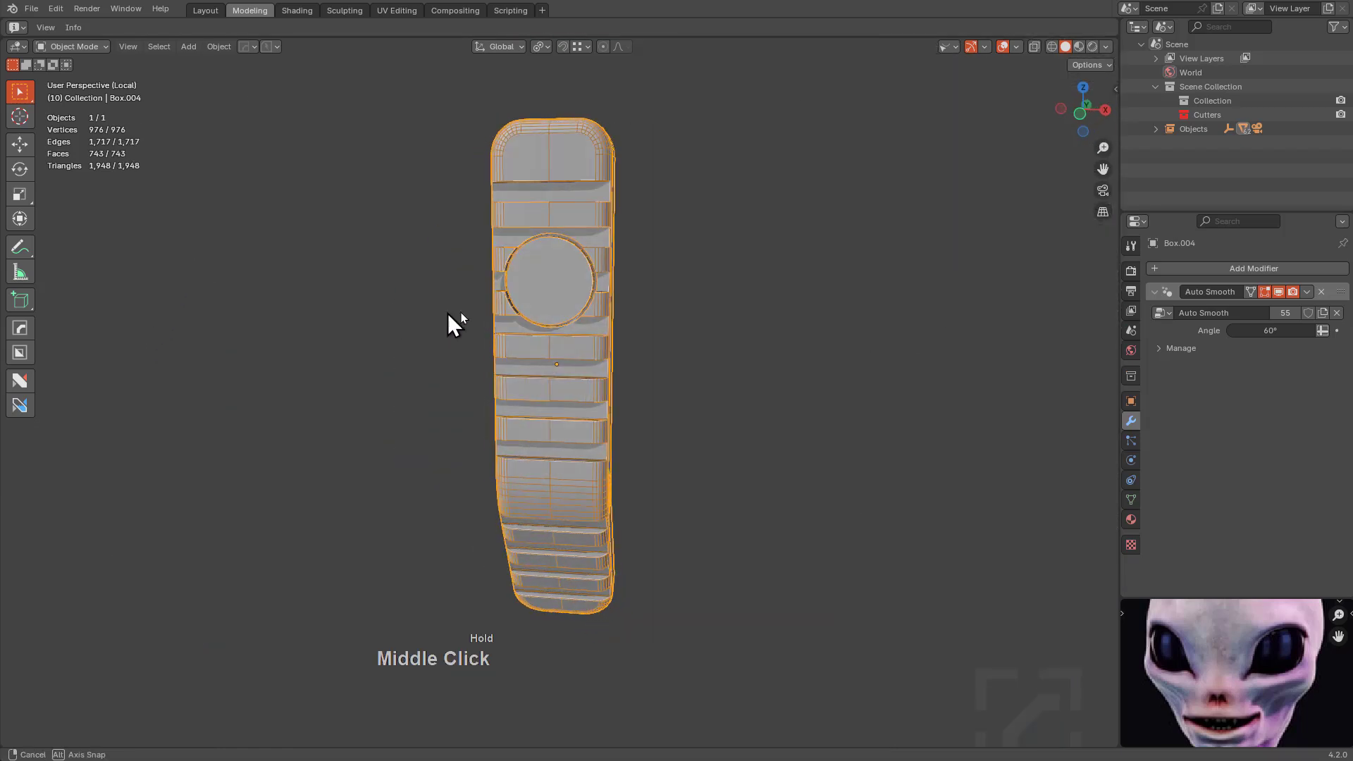
scroll(610, 331, up, 5)
middle_drag(610, 331, 610, 627)
scroll(514, 443, up, 1)
middle_drag(514, 443, 747, 368)
scroll(646, 331, up, 4)
middle_drag(643, 325, 624, 248)
scroll(602, 345, down, 4)
scroll(604, 263, up, 3)
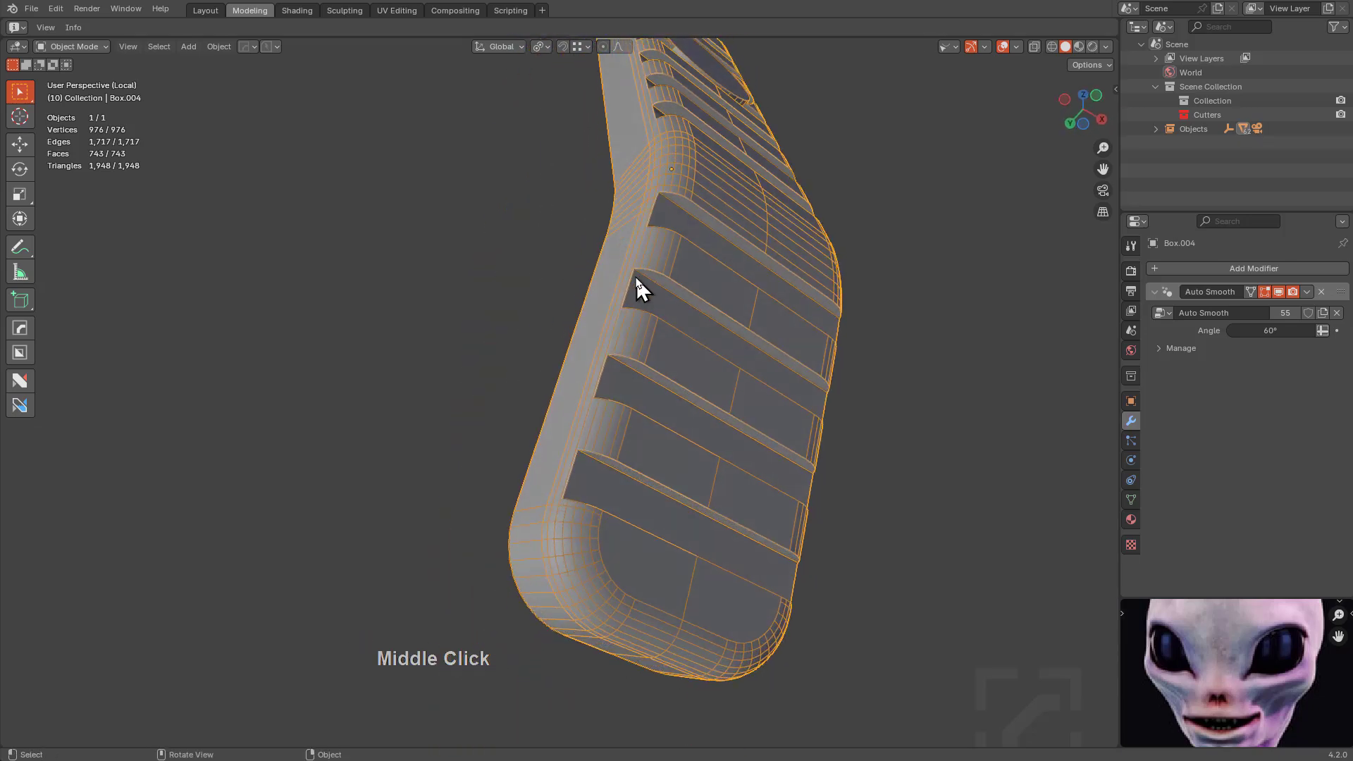
middle_drag(722, 199, 653, 294)
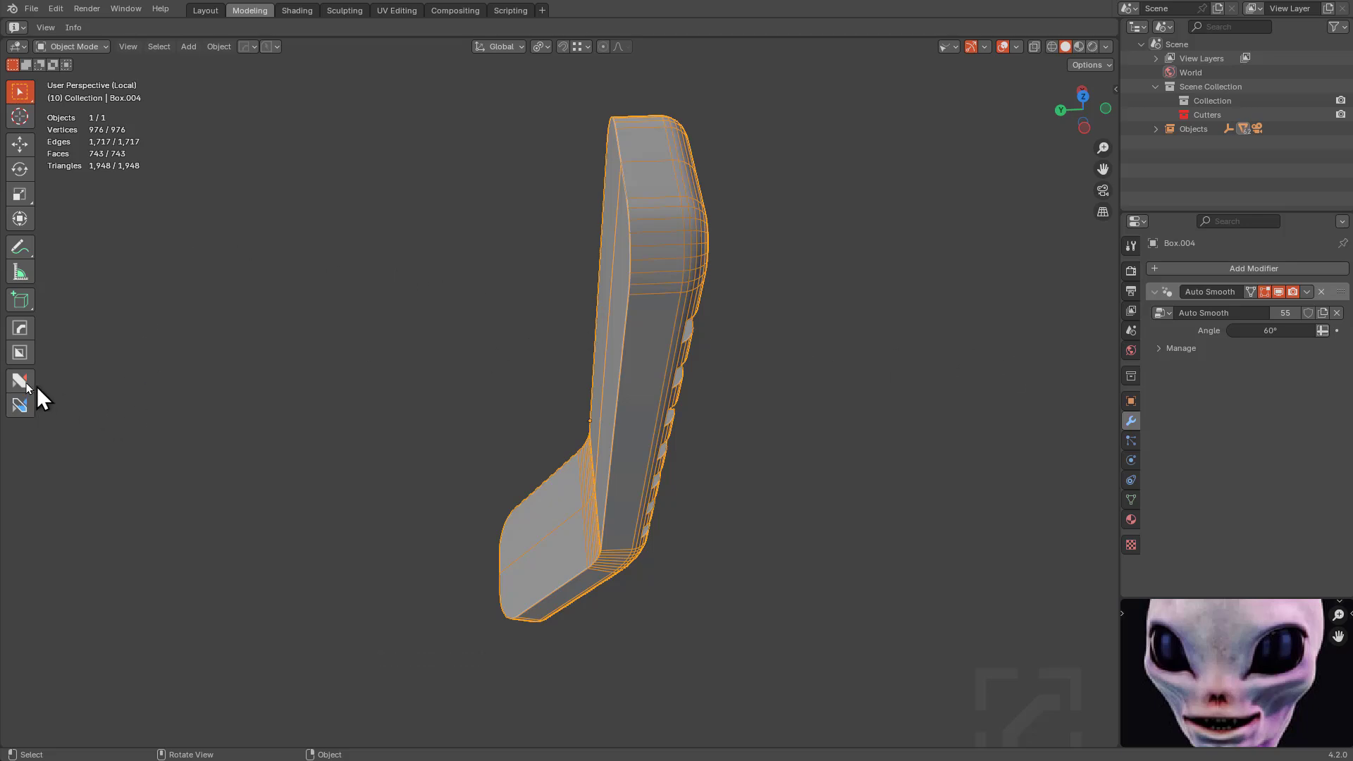
In Edit Mode, bisect the butt pad along its length and mirror it across Z with a Mirror modifier.
middle_drag(320, 359, 510, 392)
key(Tab)
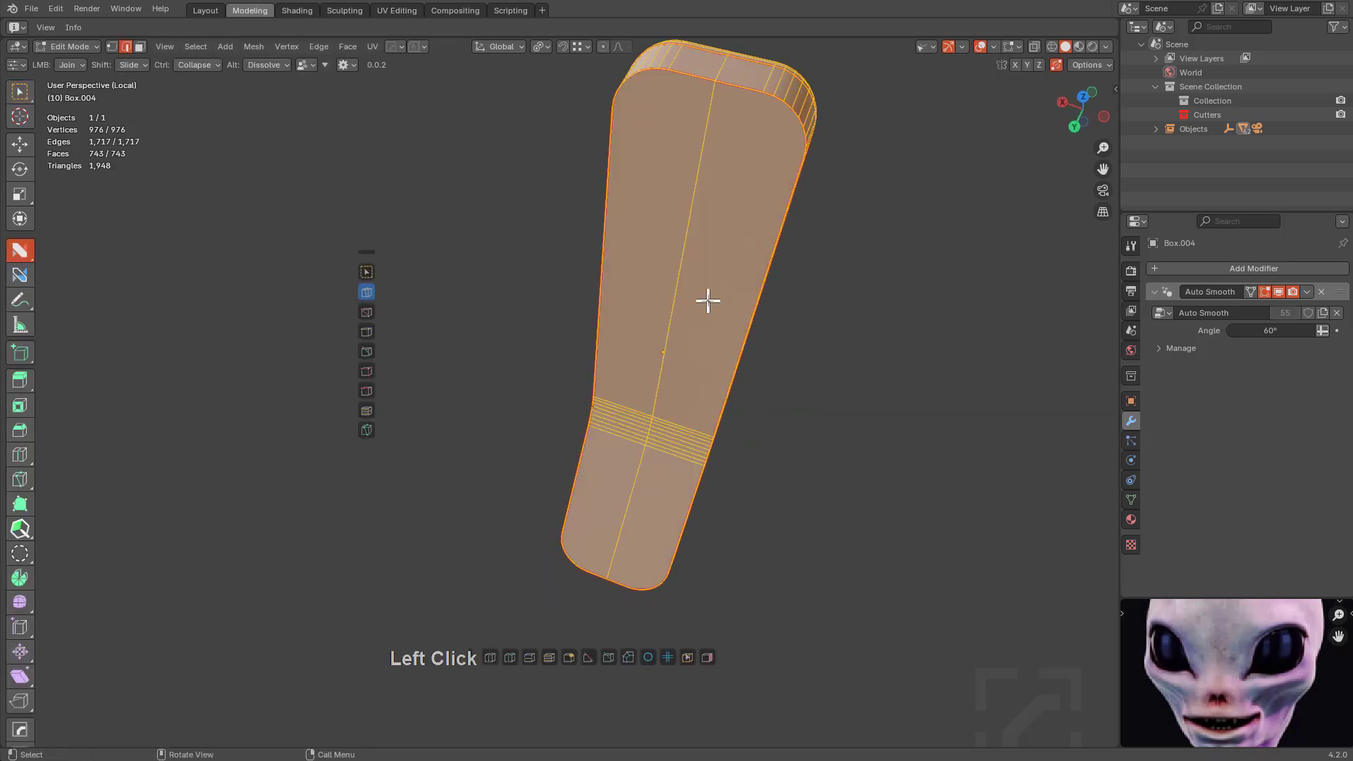
click(19, 275)
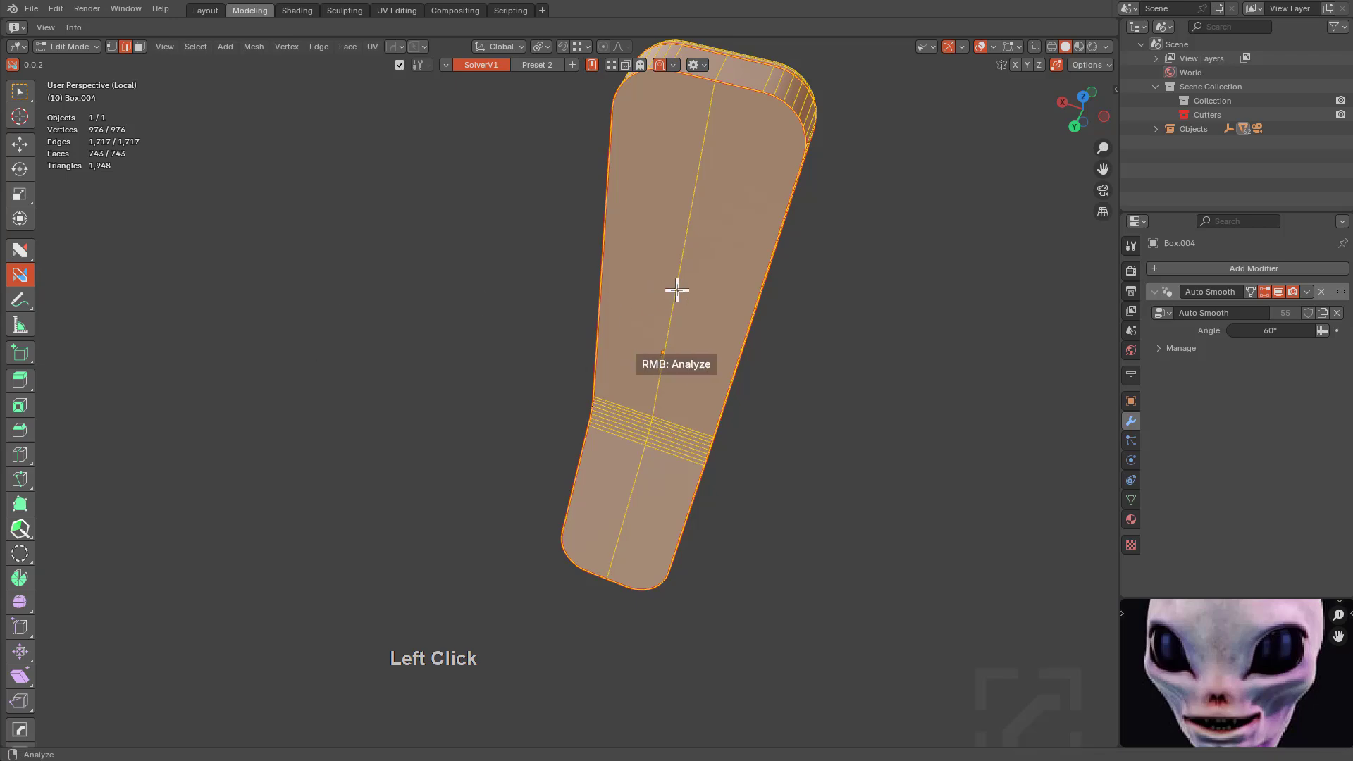
key(alt+x)
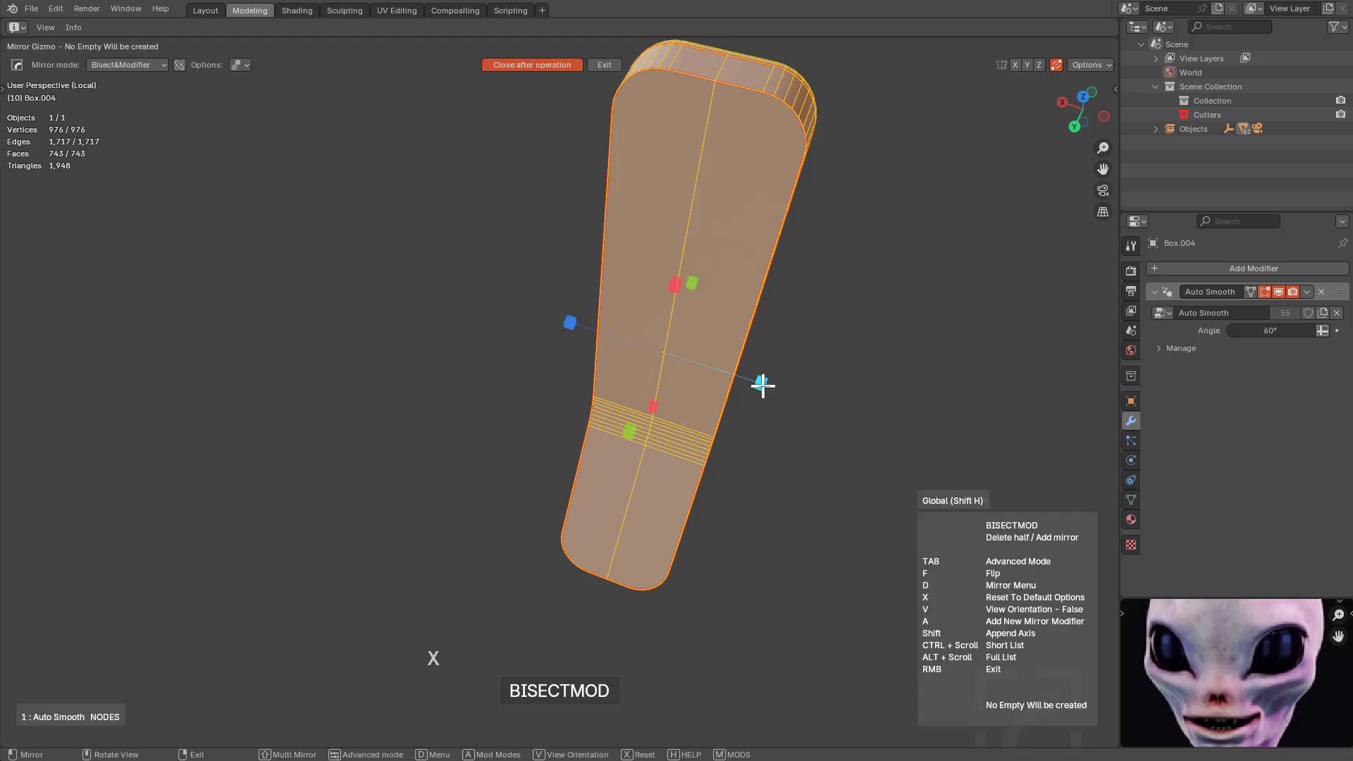
click(762, 384)
Switch the nFlow tool to Preset 2 for selecting edge loops on the butt pad.
middle_drag(779, 305, 516, 235)
scroll(577, 465, up, 4)
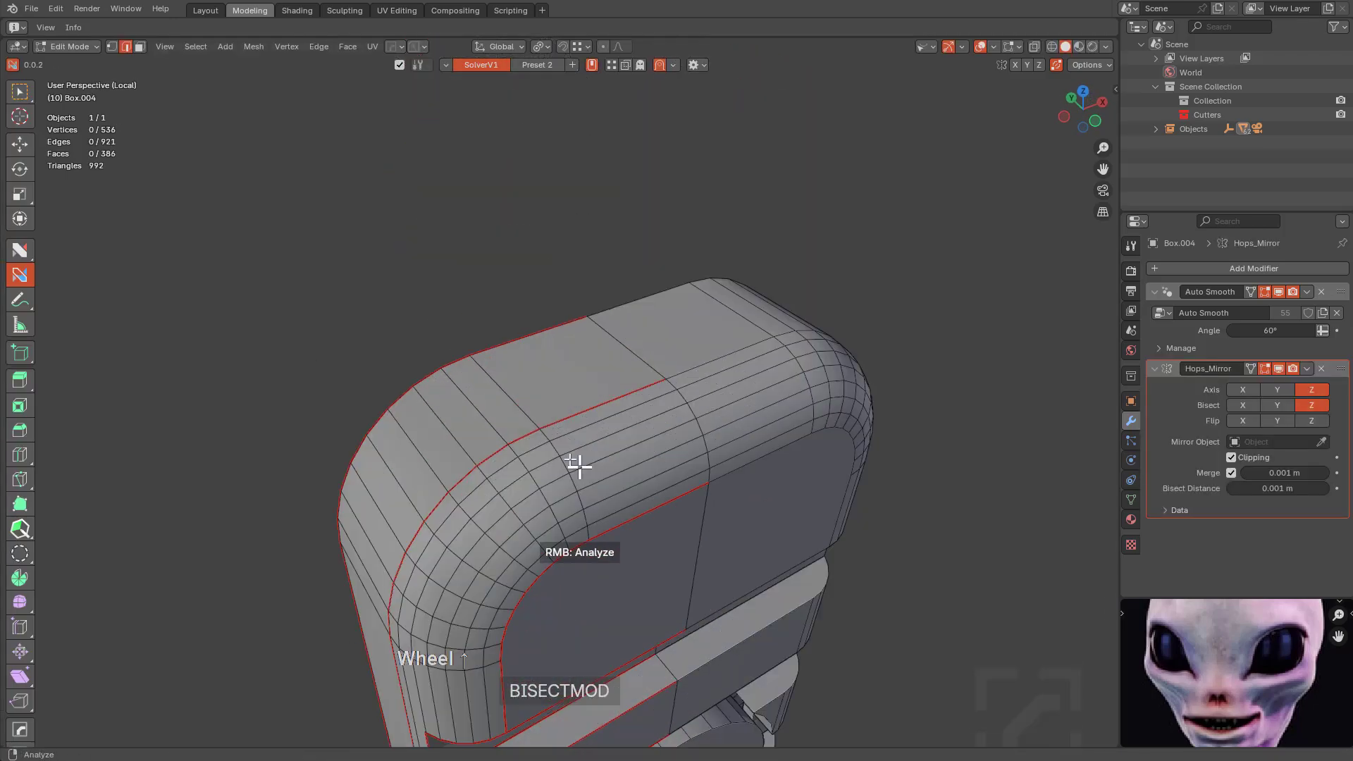
scroll(580, 467, up, 3)
middle_drag(579, 466, 526, 450)
scroll(526, 450, down, 7)
key(2)
scroll(522, 405, up, 2)
key(2)
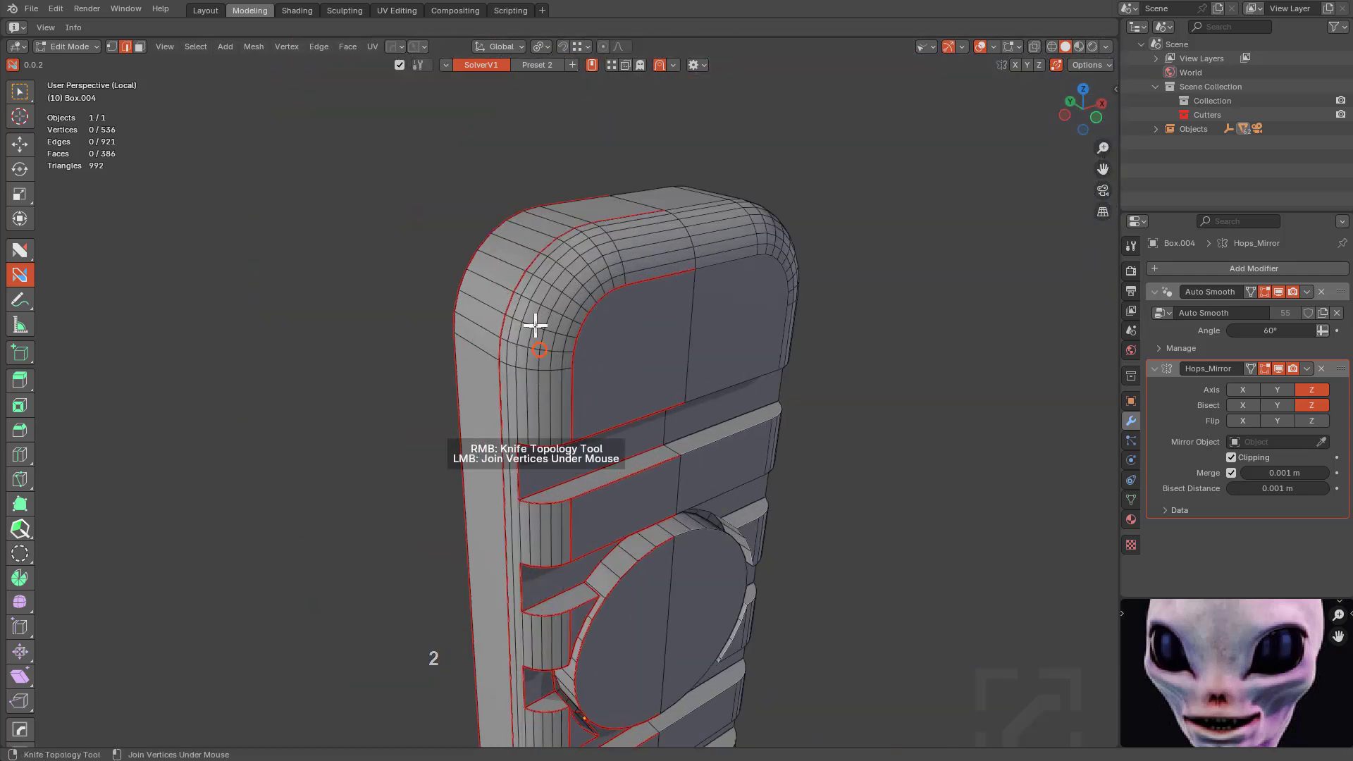
click(698, 66)
key(2)
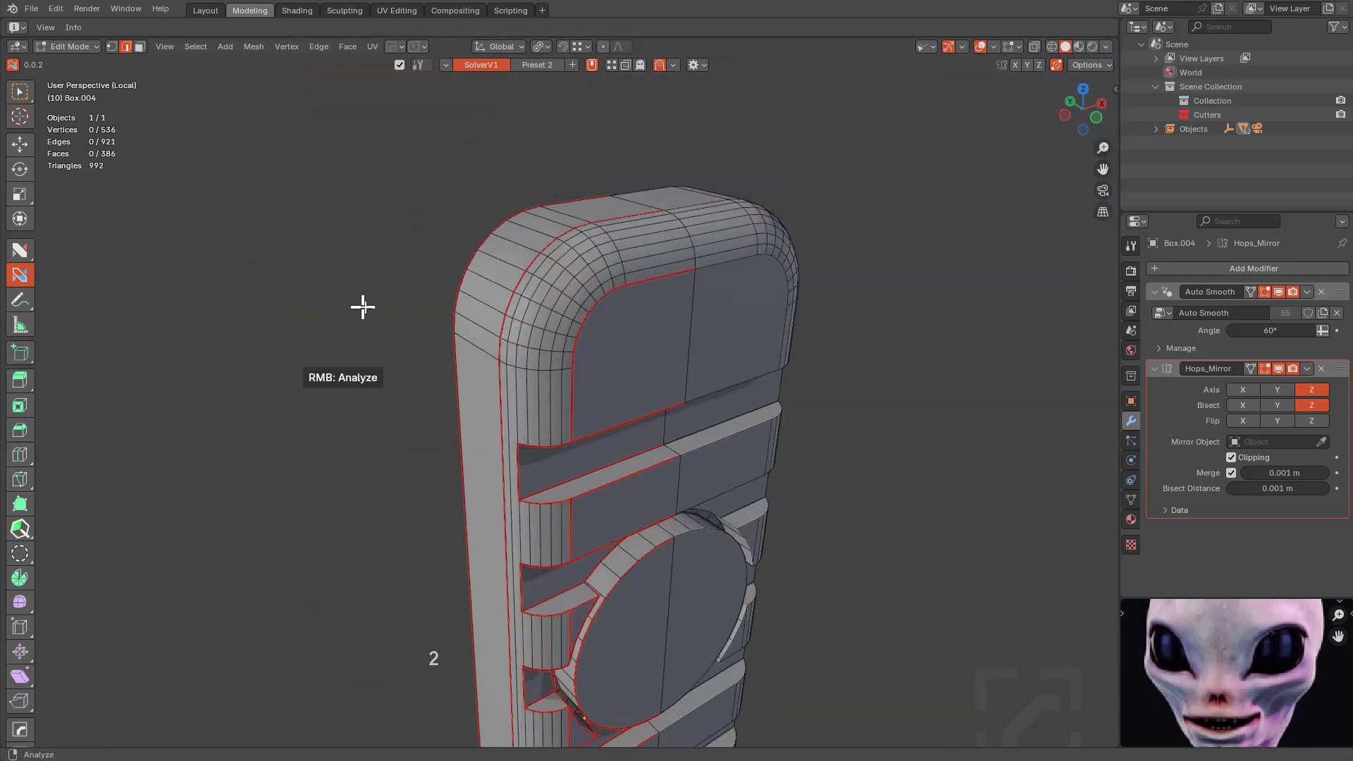
Select every other edge loop around the butt pad's upper rounded corner and dissolve the selection.
scroll(502, 340, up, 3)
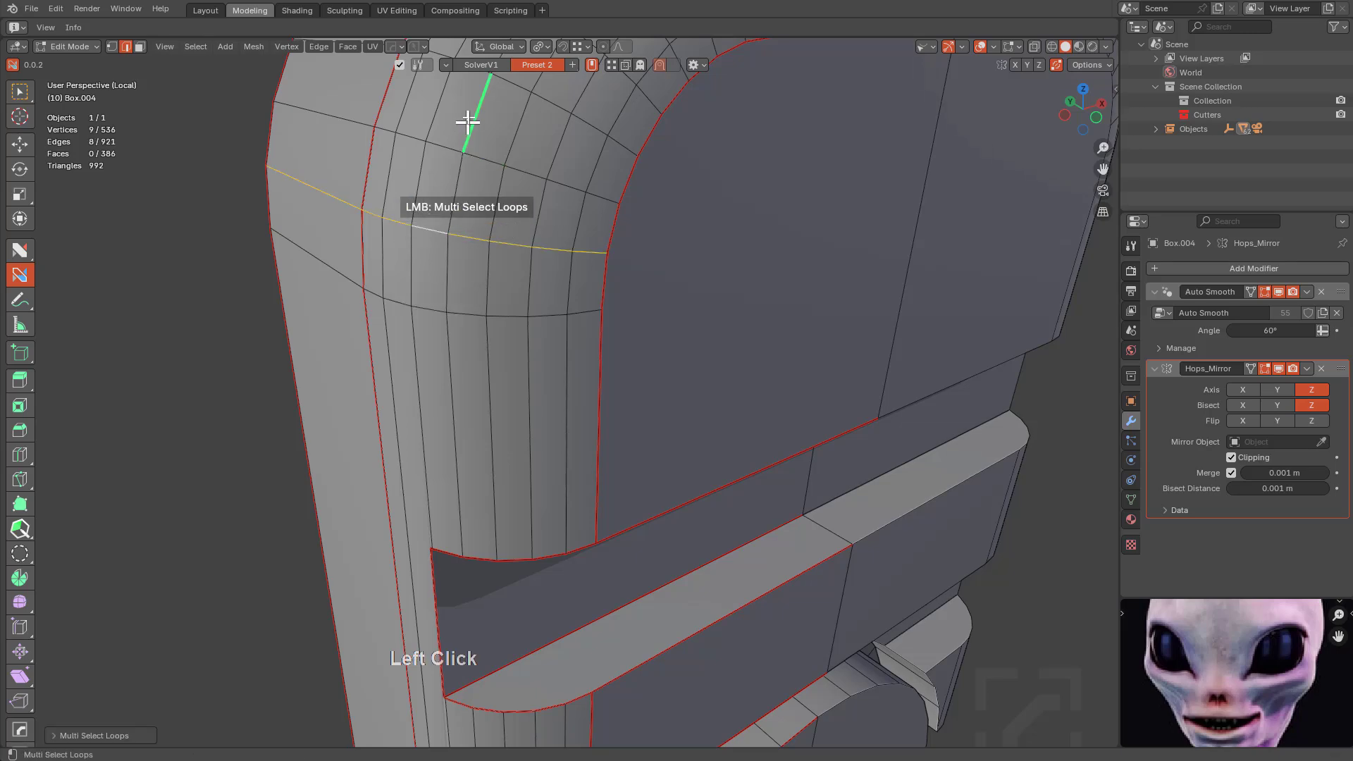
middle_drag(532, 181, 531, 190)
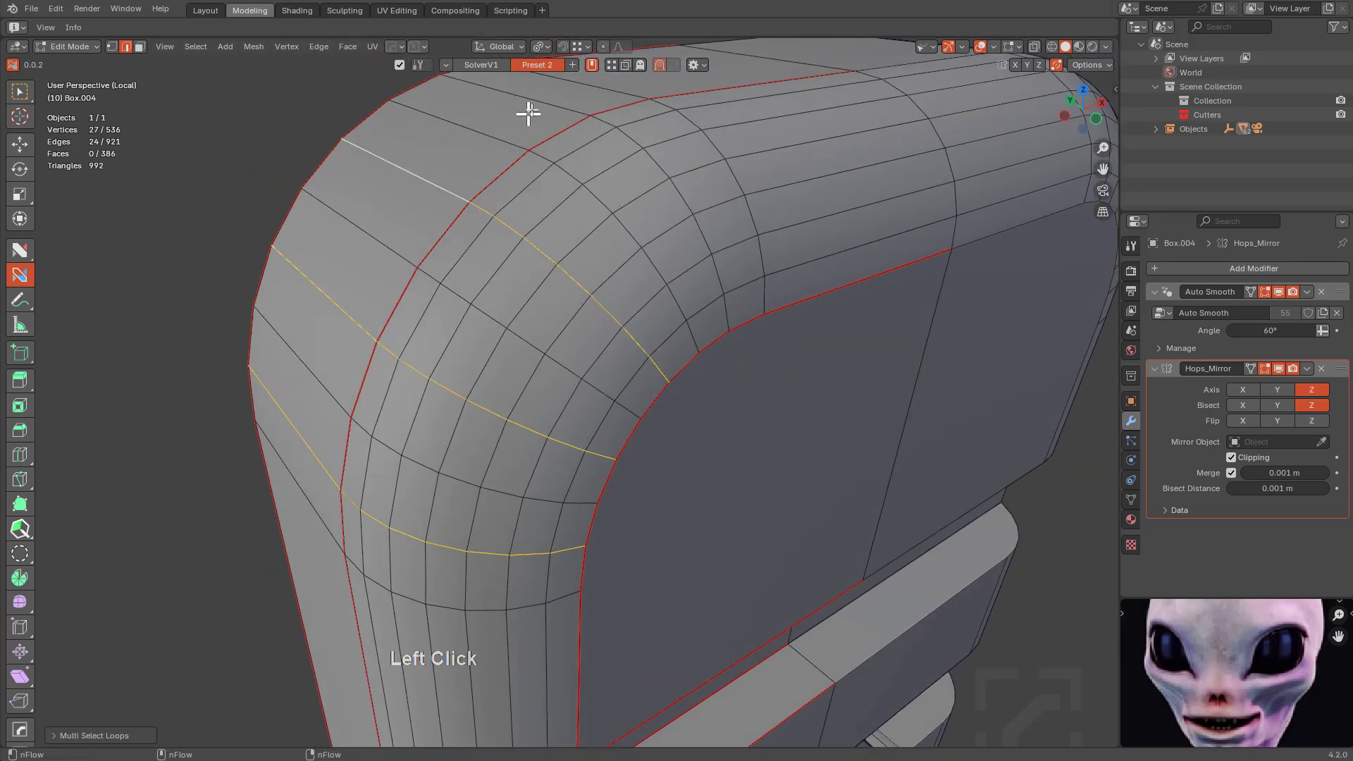
key(ctrl+x)
scroll(691, 364, down, 6)
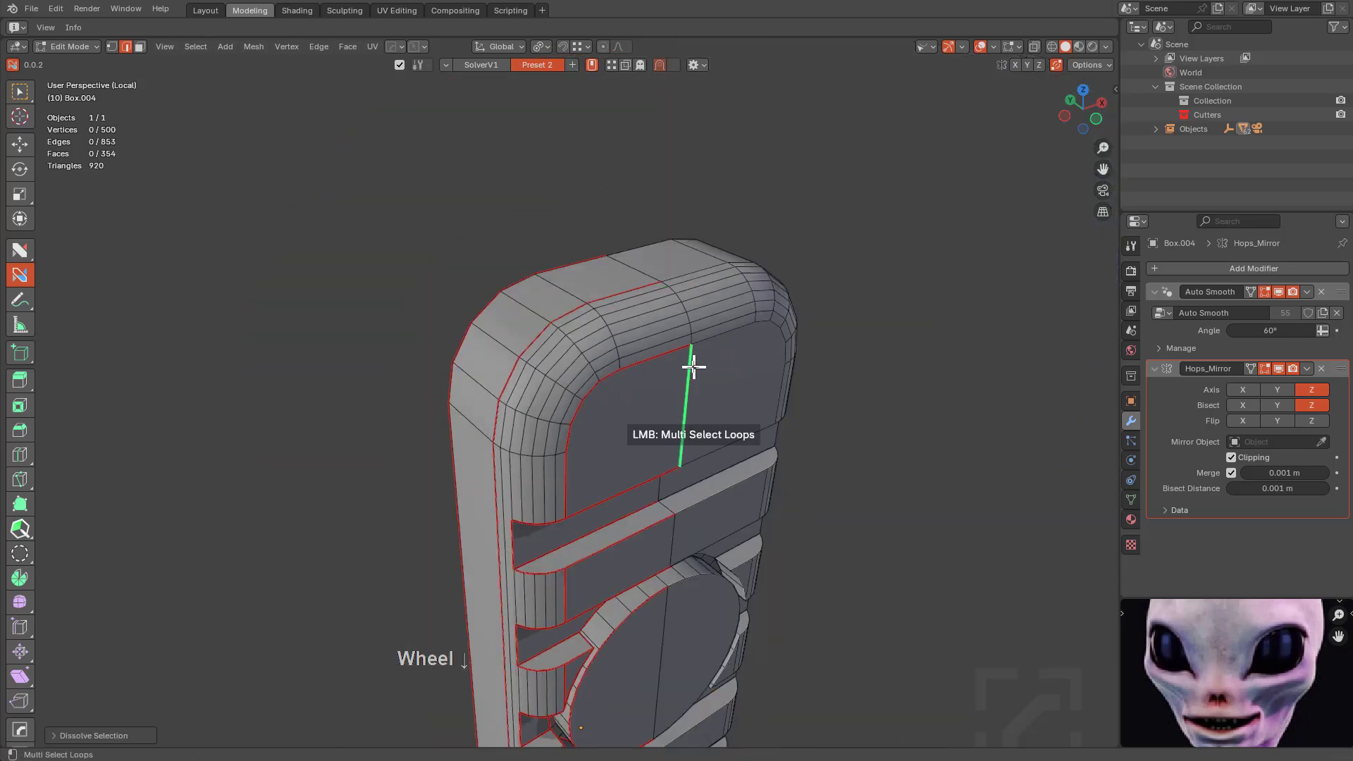
Select every other cross edge along the lower side wall of the circular boss with nFlow's Multi Select Loops.
middle_drag(691, 364, 626, 302)
scroll(679, 266, up, 1)
scroll(626, 302, up, 1)
scroll(626, 302, up, 2)
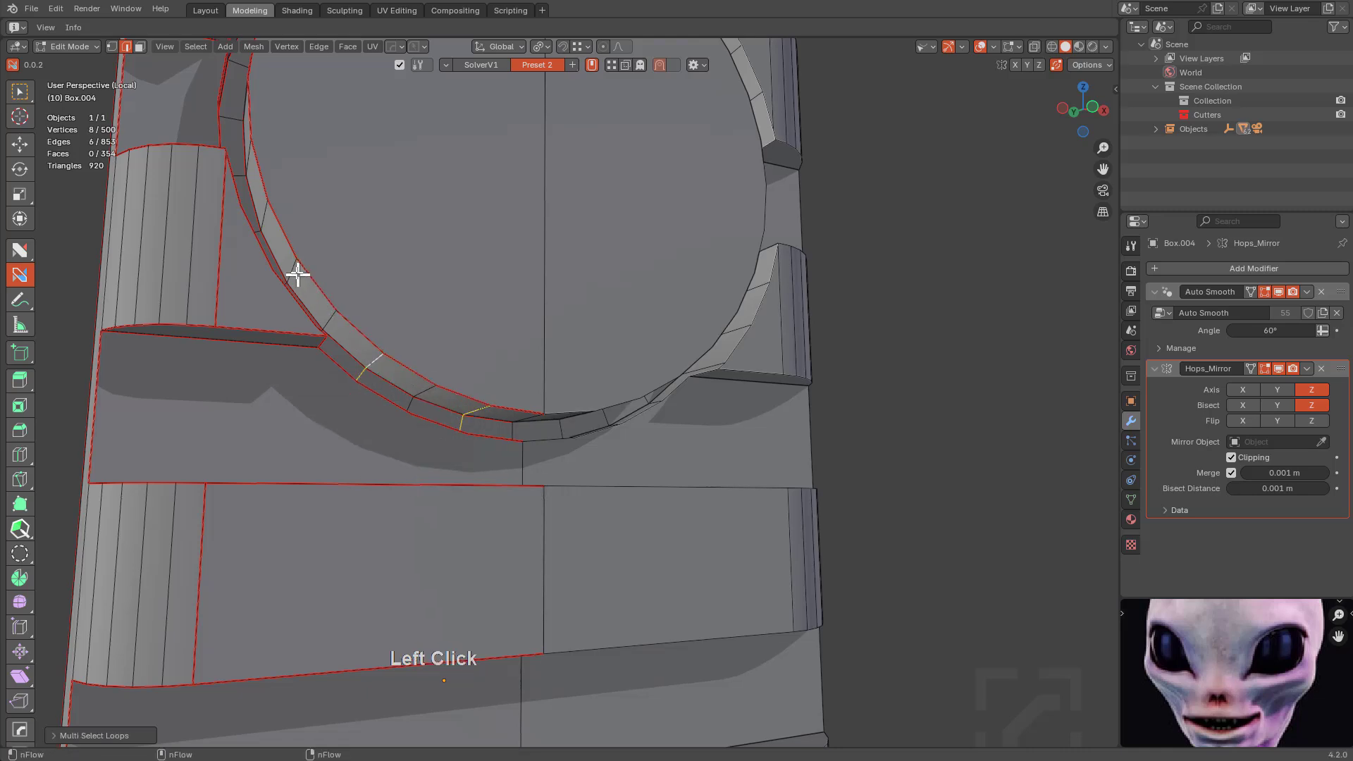
middle_drag(293, 269, 343, 423)
click(346, 298)
scroll(634, 233, up, 3)
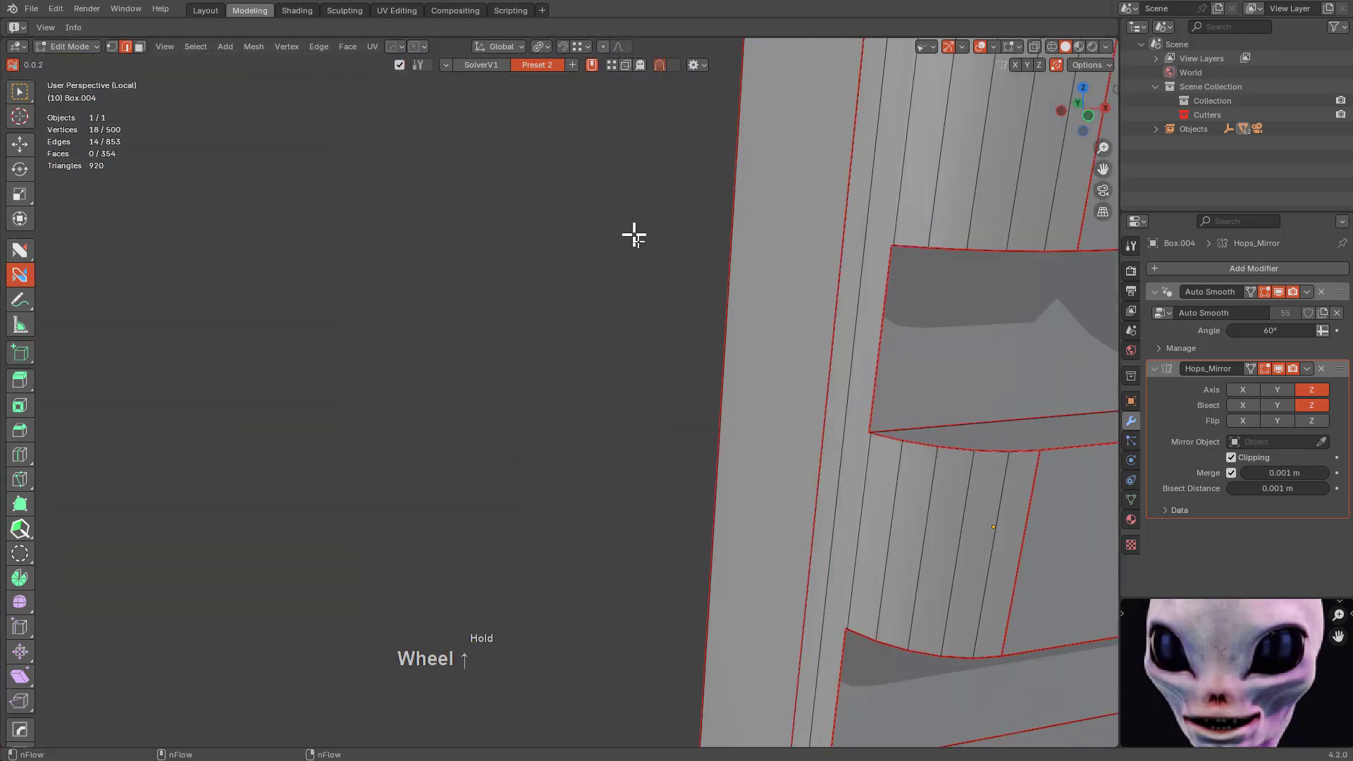
middle_drag(634, 232, 615, 272)
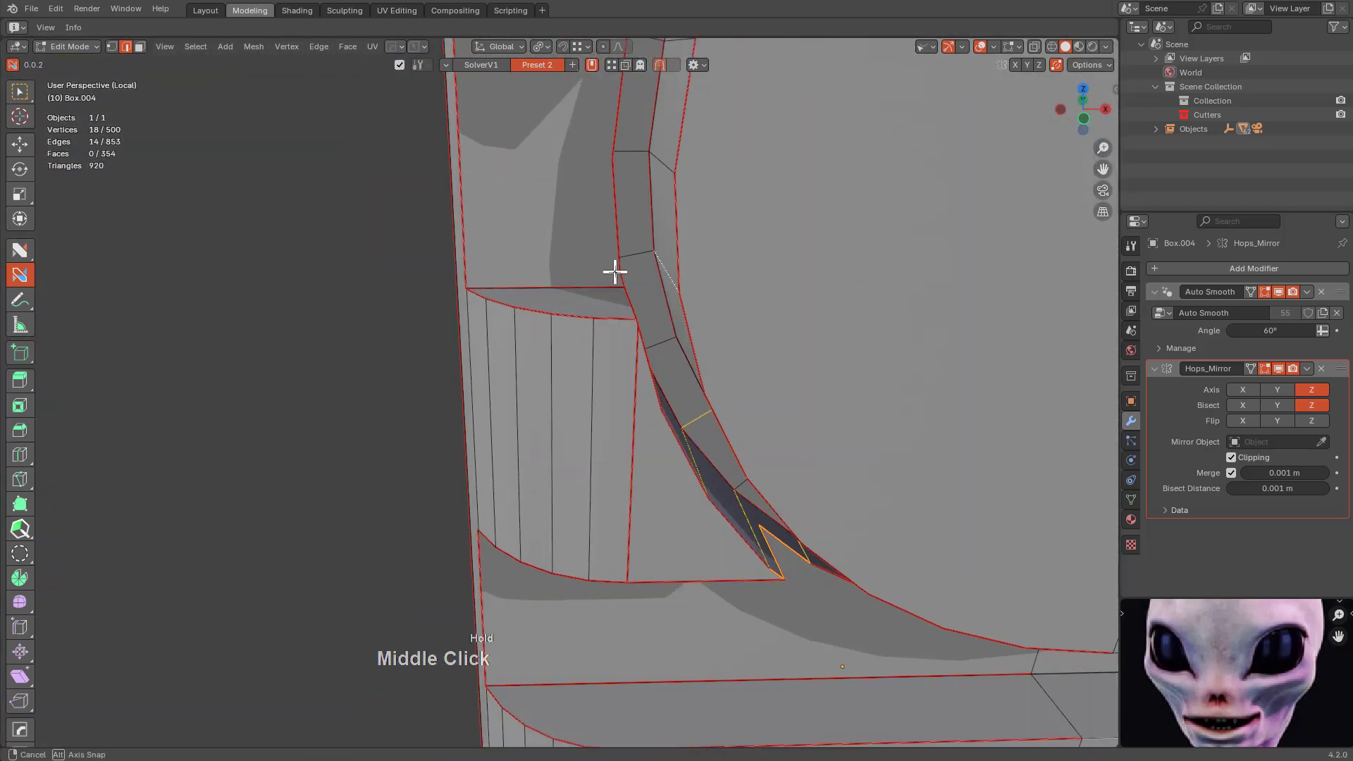
click(637, 258)
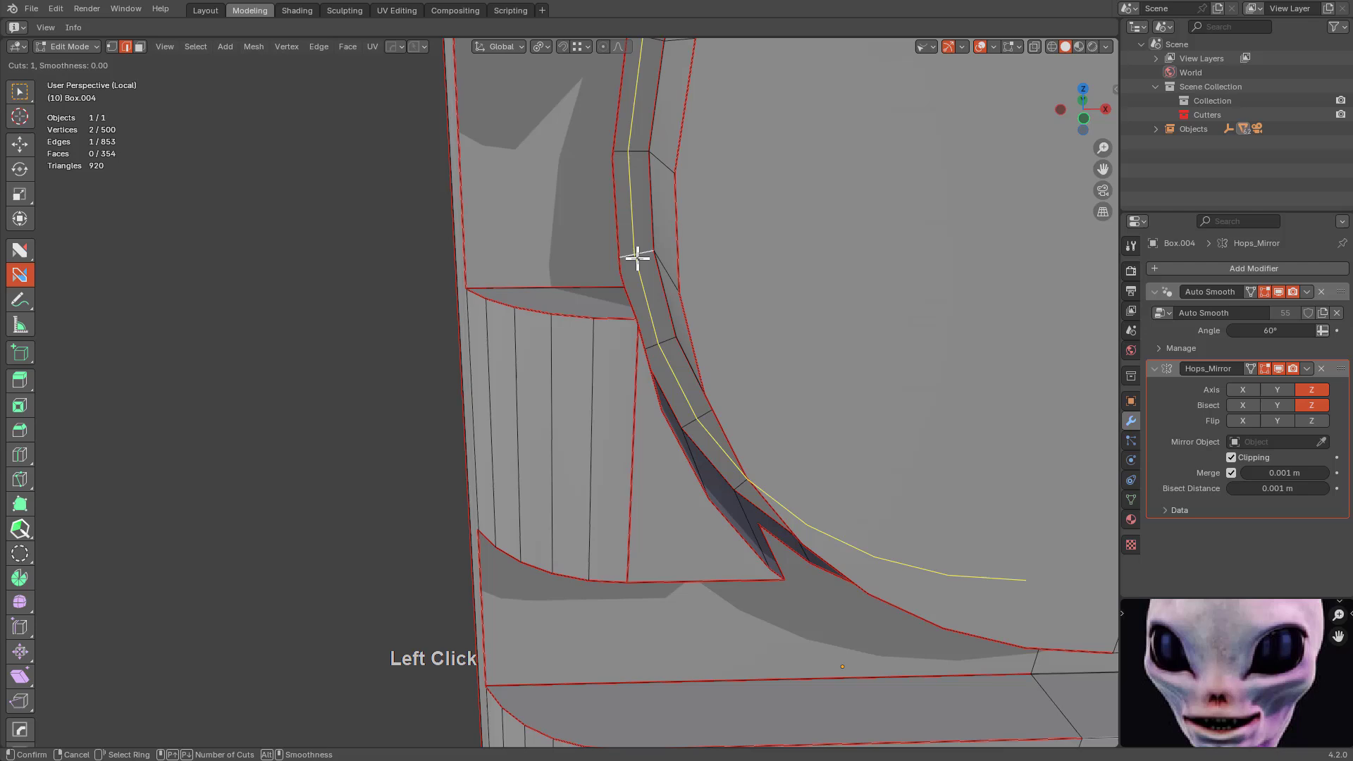
right_click(682, 264)
middle_drag(675, 280, 667, 277)
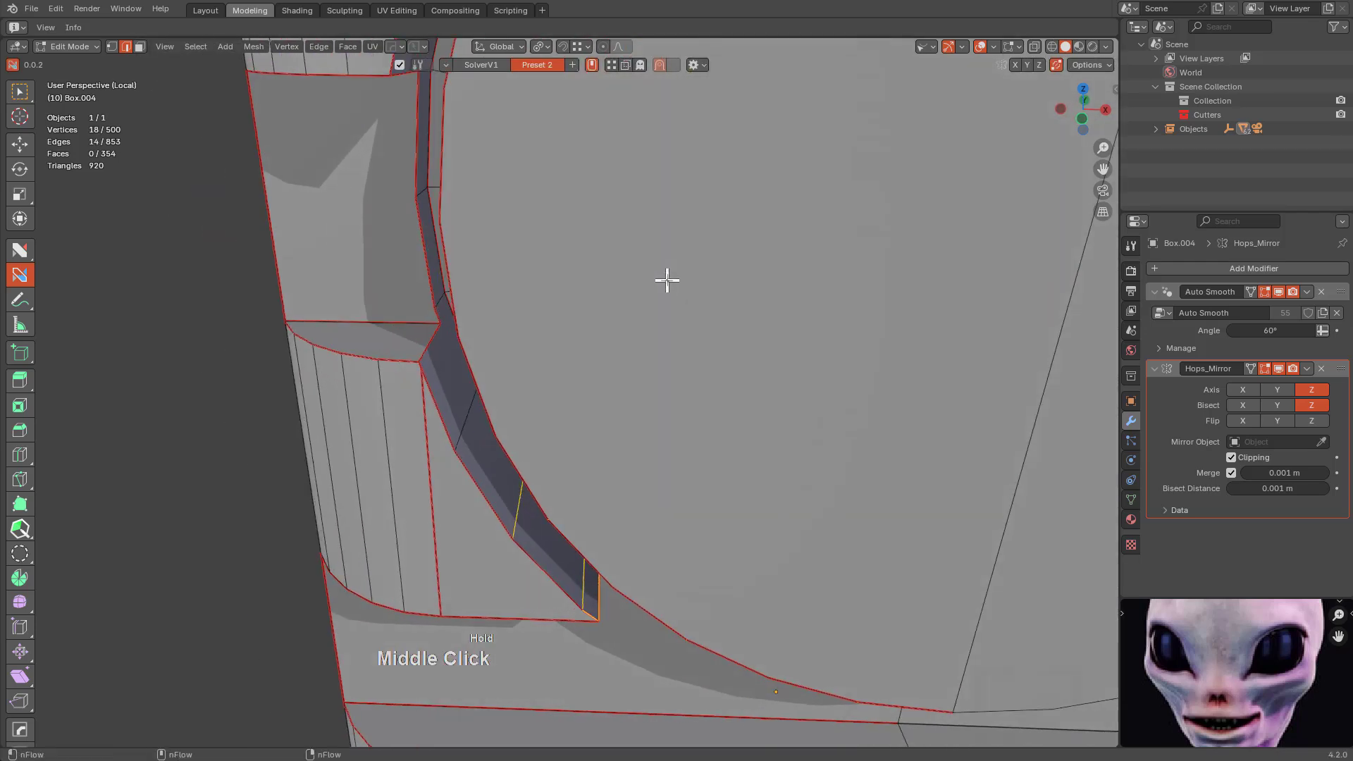
Add further alternate cross edges on the boss's side wall, beside the rib notch, to the selection.
key(w)
middle_drag(522, 296, 492, 301)
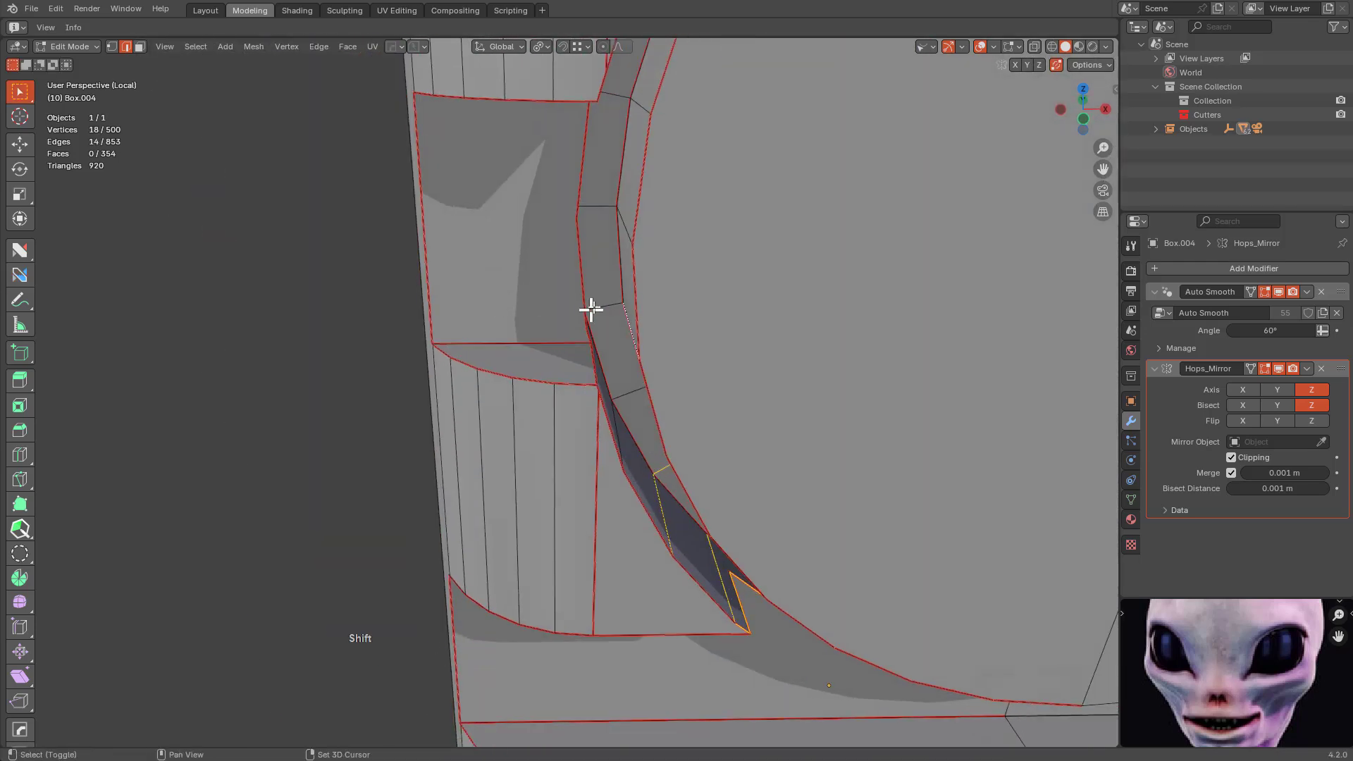
middle_drag(604, 305, 600, 317)
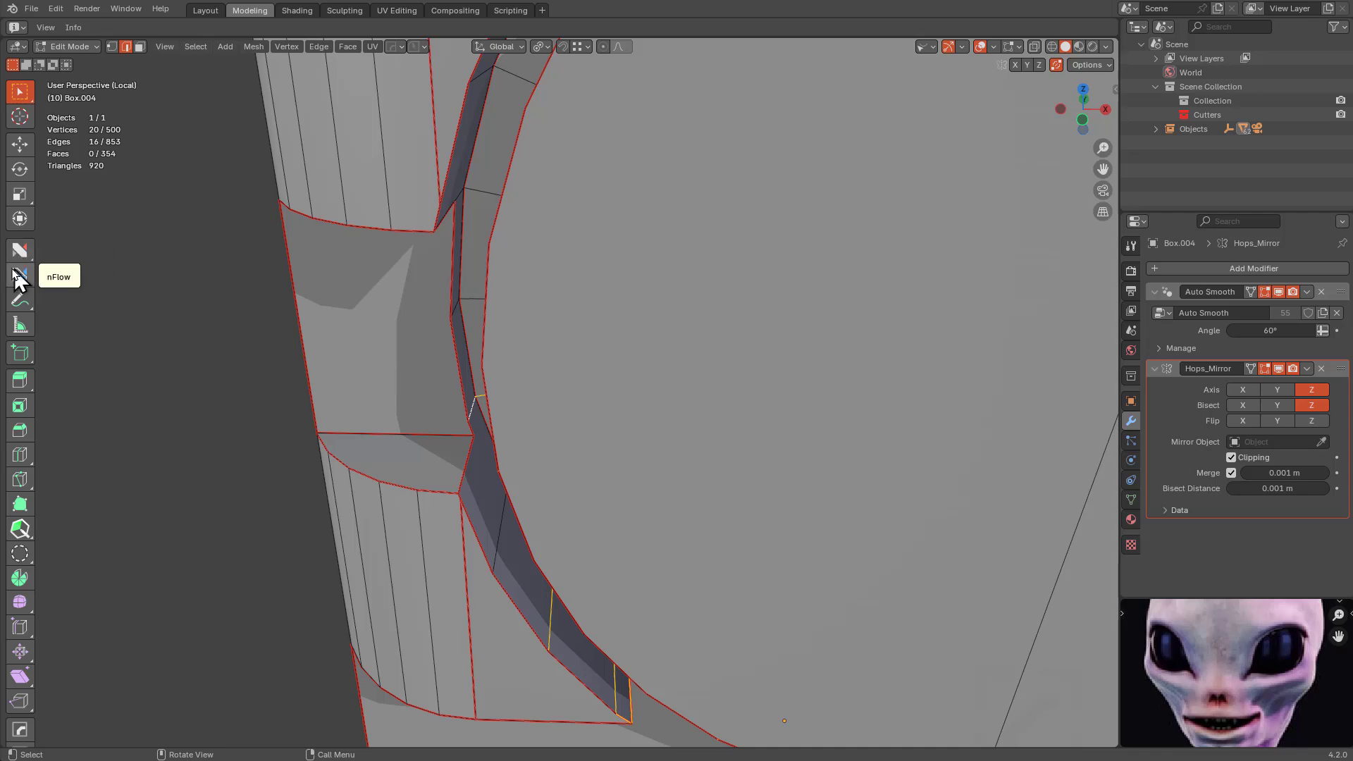
click(19, 276)
key(w)
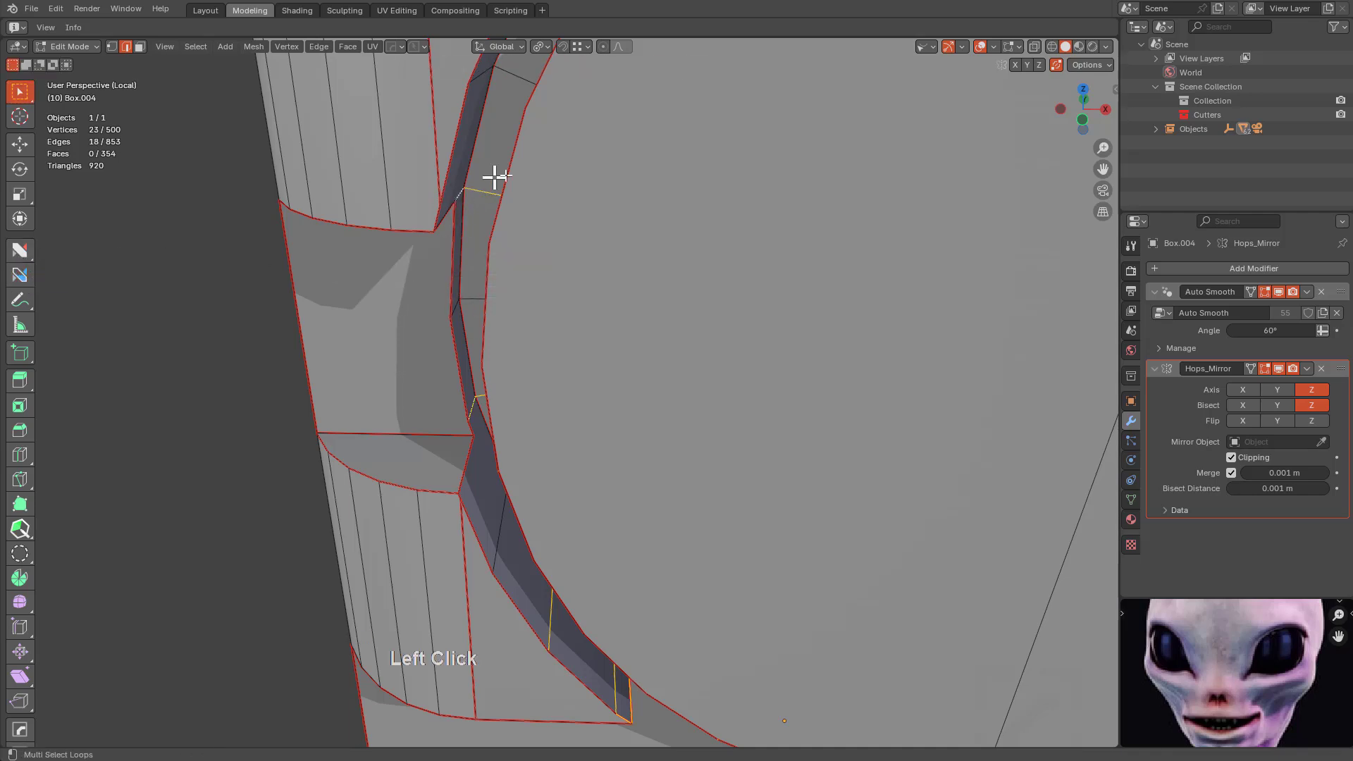
shift+middle_drag(495, 175, 494, 204)
Try to extend the edge selection up the boss's side wall with nFlow's loop selection, and undo it.
click(20, 275)
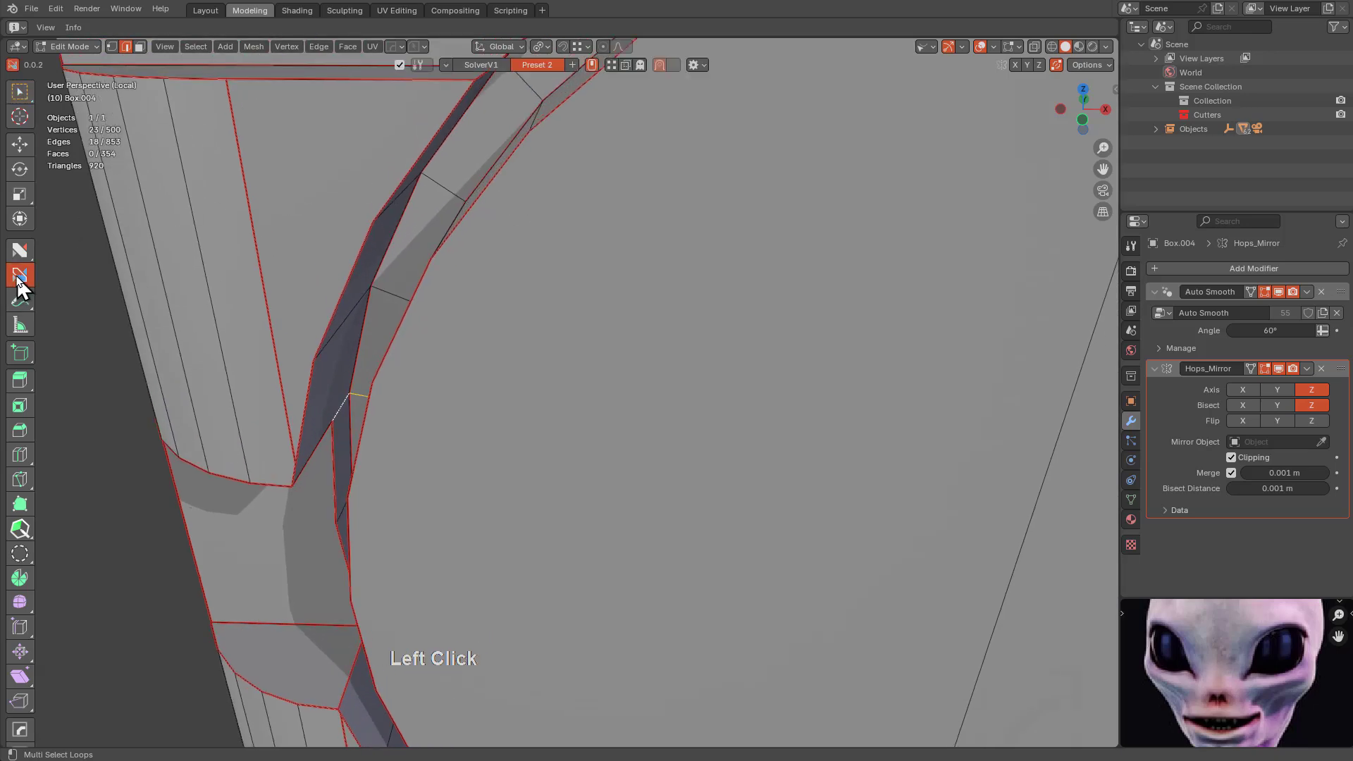
click(451, 194)
middle_drag(532, 124, 560, 211)
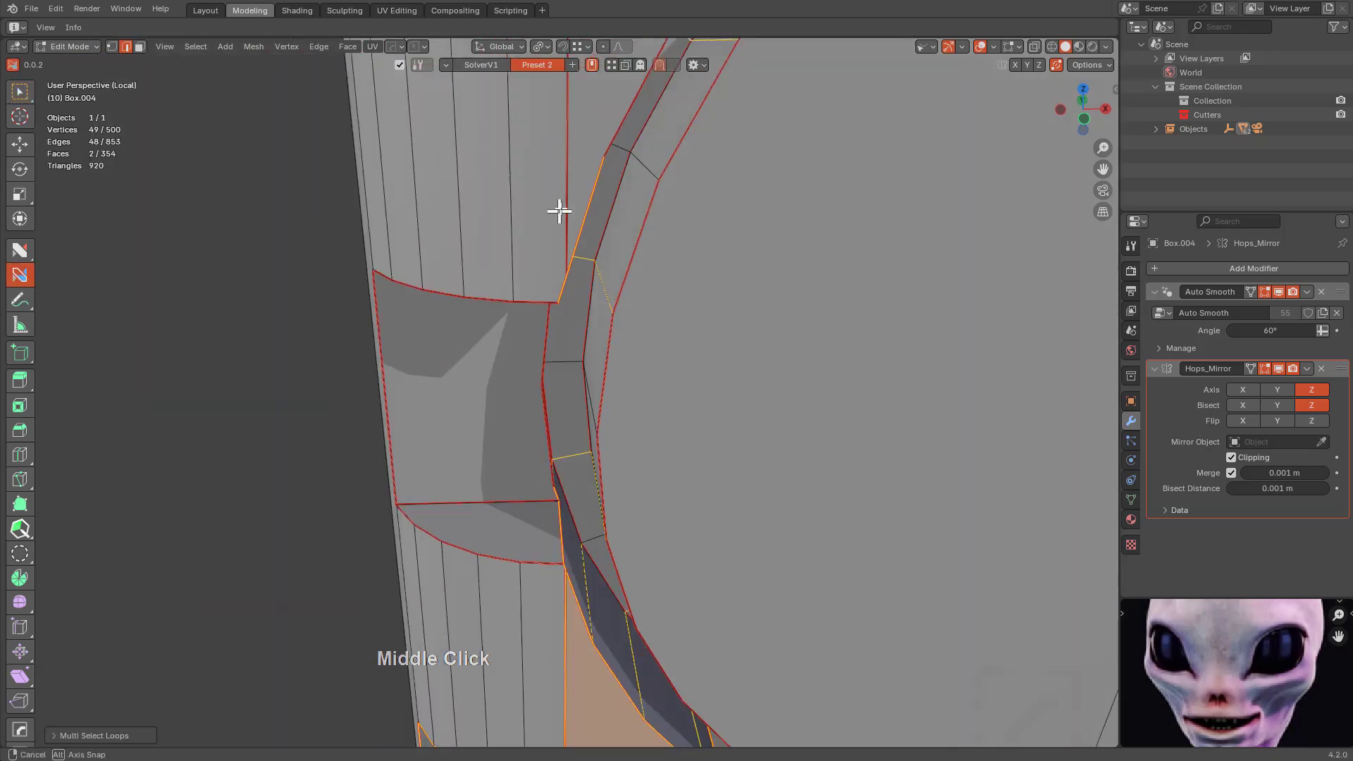
scroll(613, 194, down, 8)
shift+middle_drag(667, 179, 556, 254)
middle_drag(556, 253, 514, 341)
scroll(582, 193, up, 6)
scroll(613, 369, up, 2)
scroll(613, 370, down, 7)
scroll(583, 360, up, 7)
key(ctrl+z)
scroll(556, 371, down, 5)
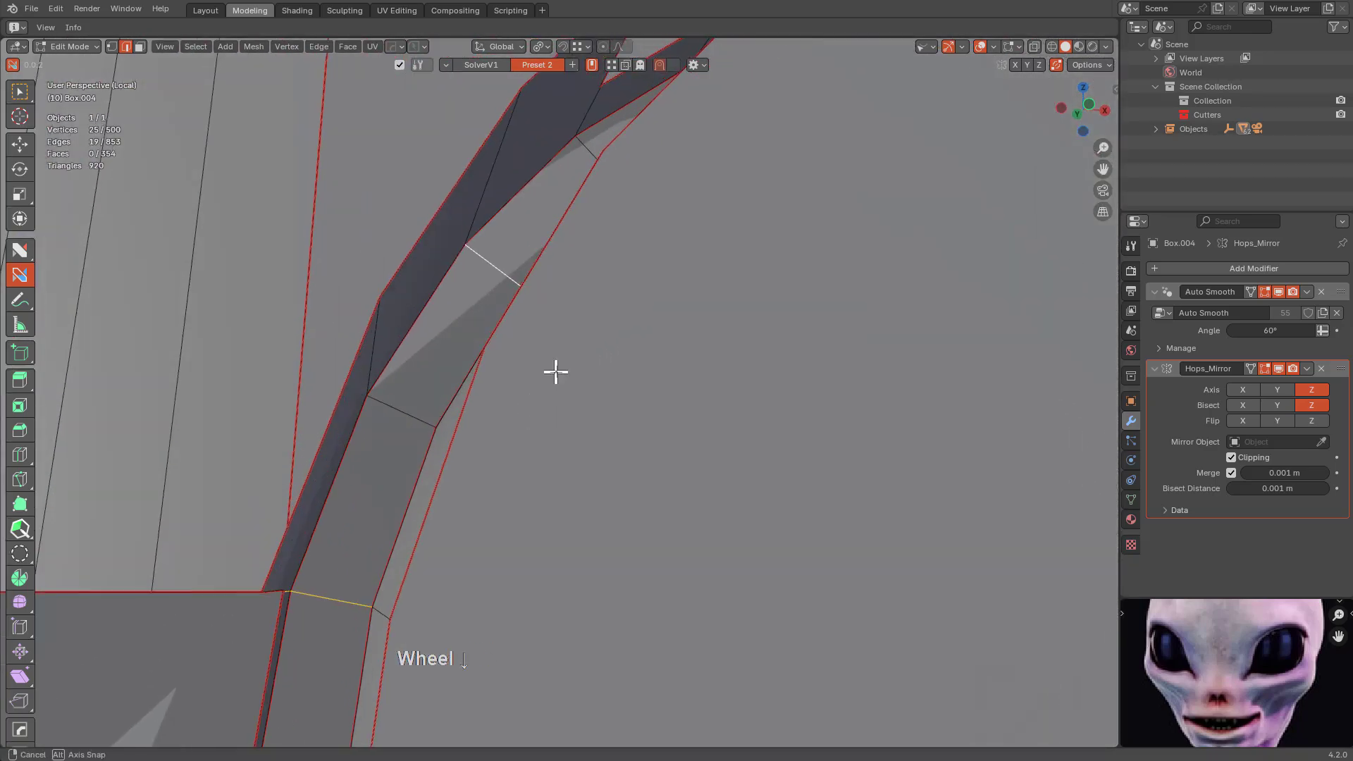
click(522, 206)
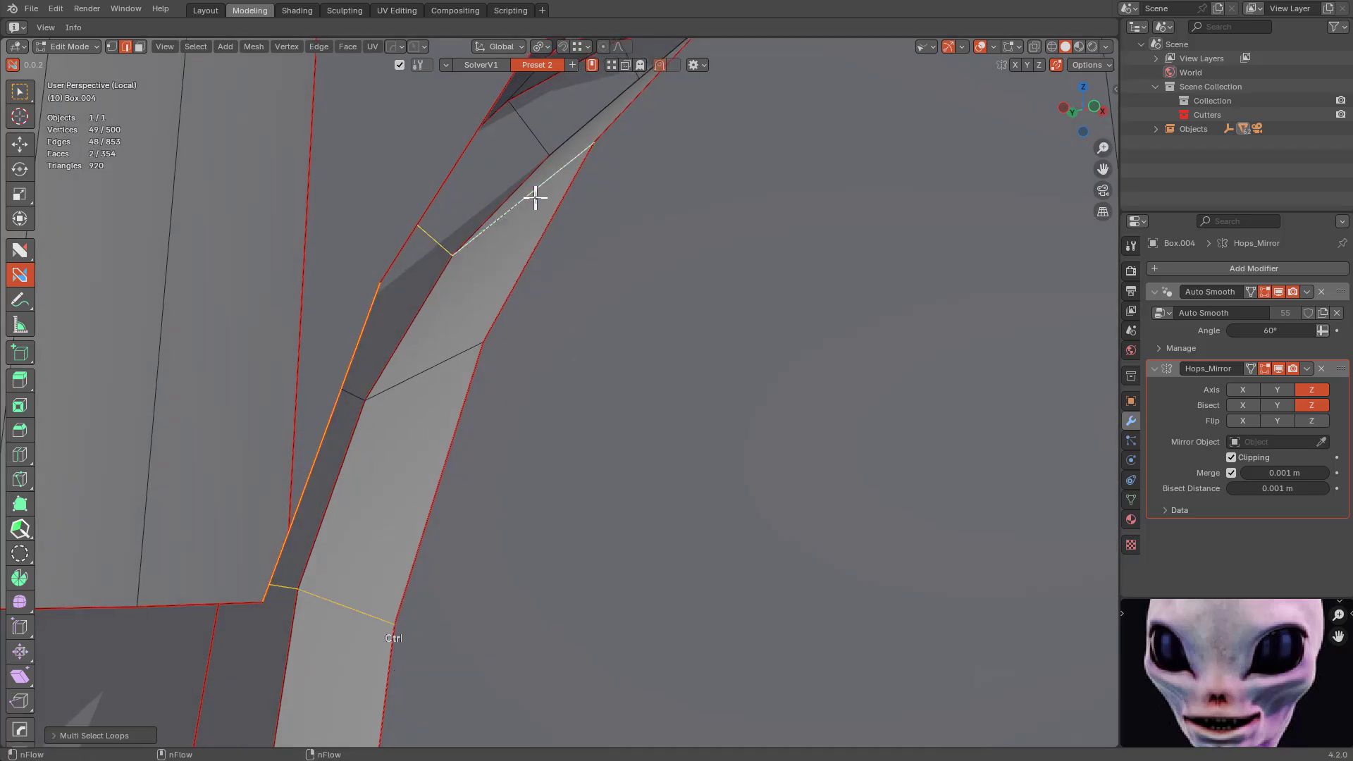
key(ctrl+z)
Add single alternate cross edges along the boss's upper side wall to the selection.
middle_drag(535, 198, 585, 178)
click(515, 178)
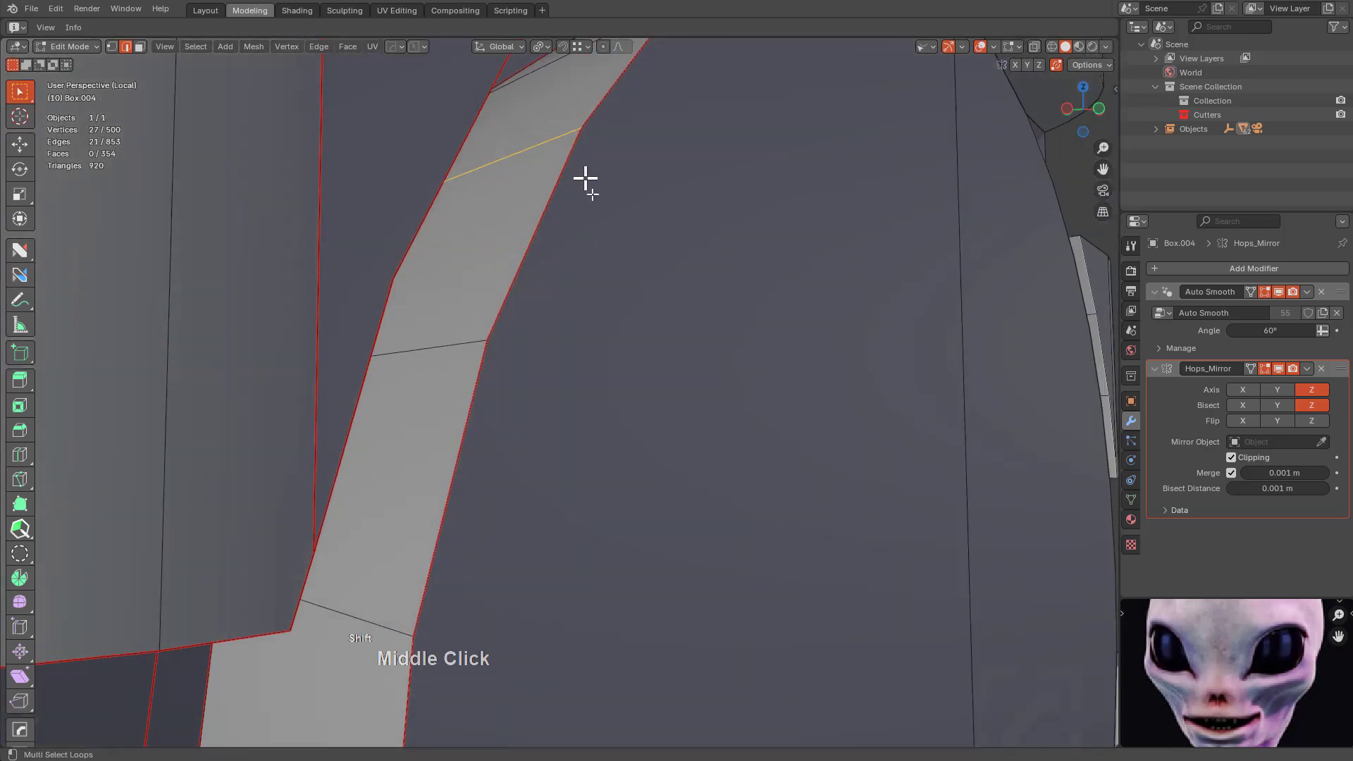
scroll(657, 371, down, 3)
middle_drag(657, 371, 538, 303)
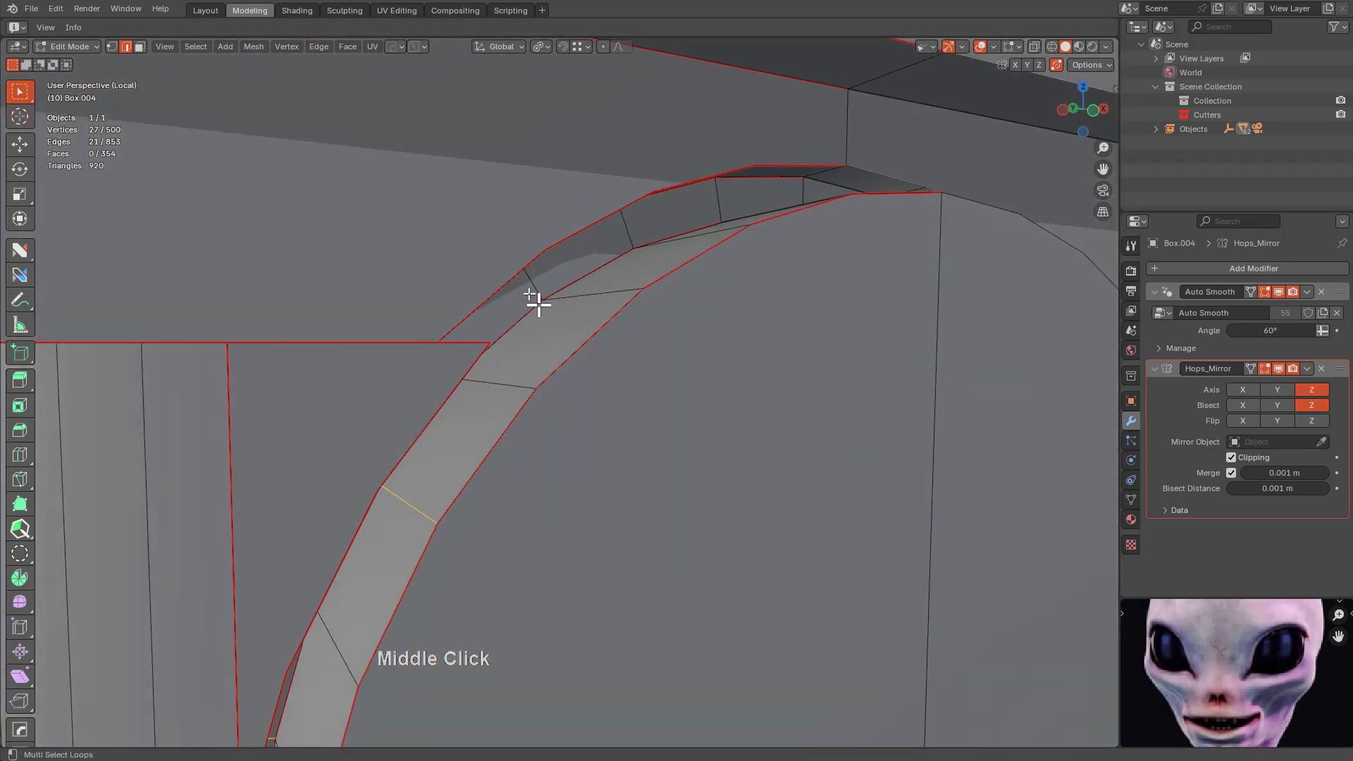
click(21, 276)
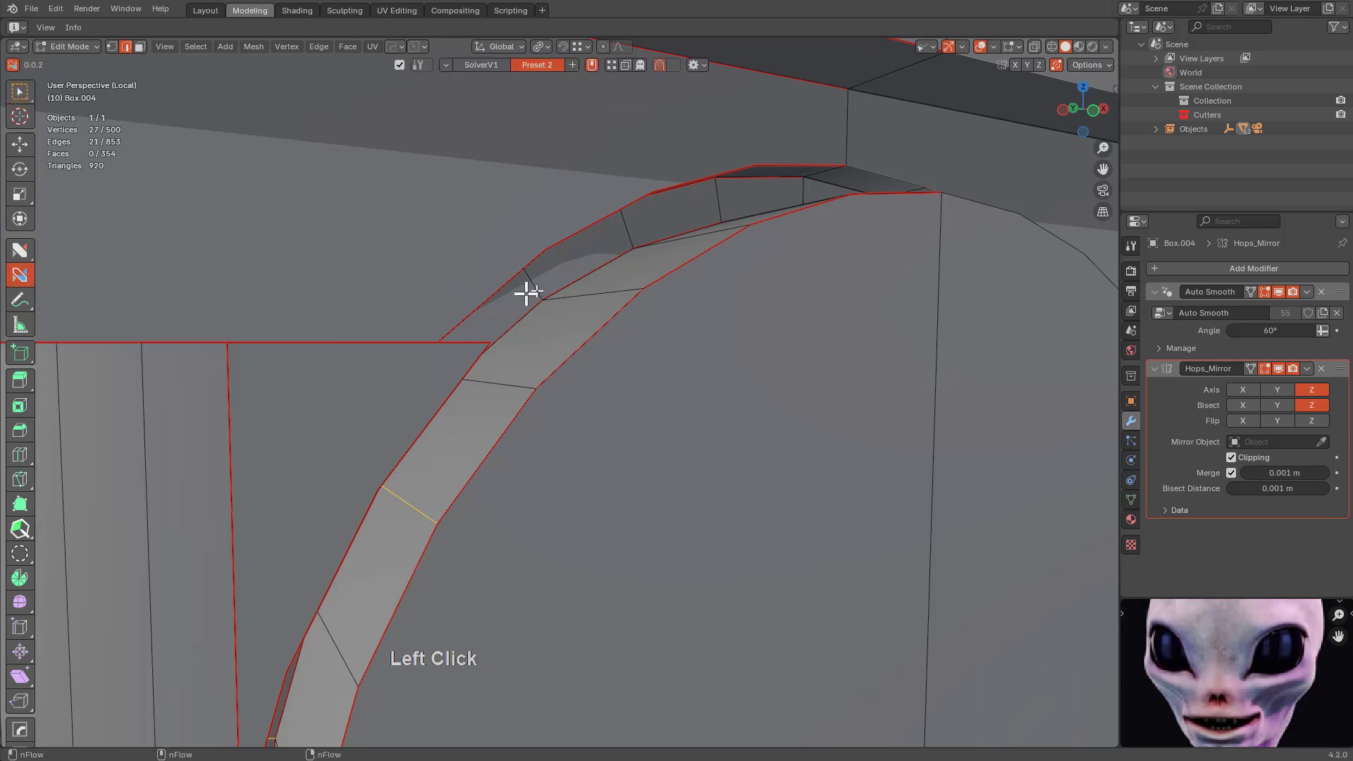
key(ctrl+z)
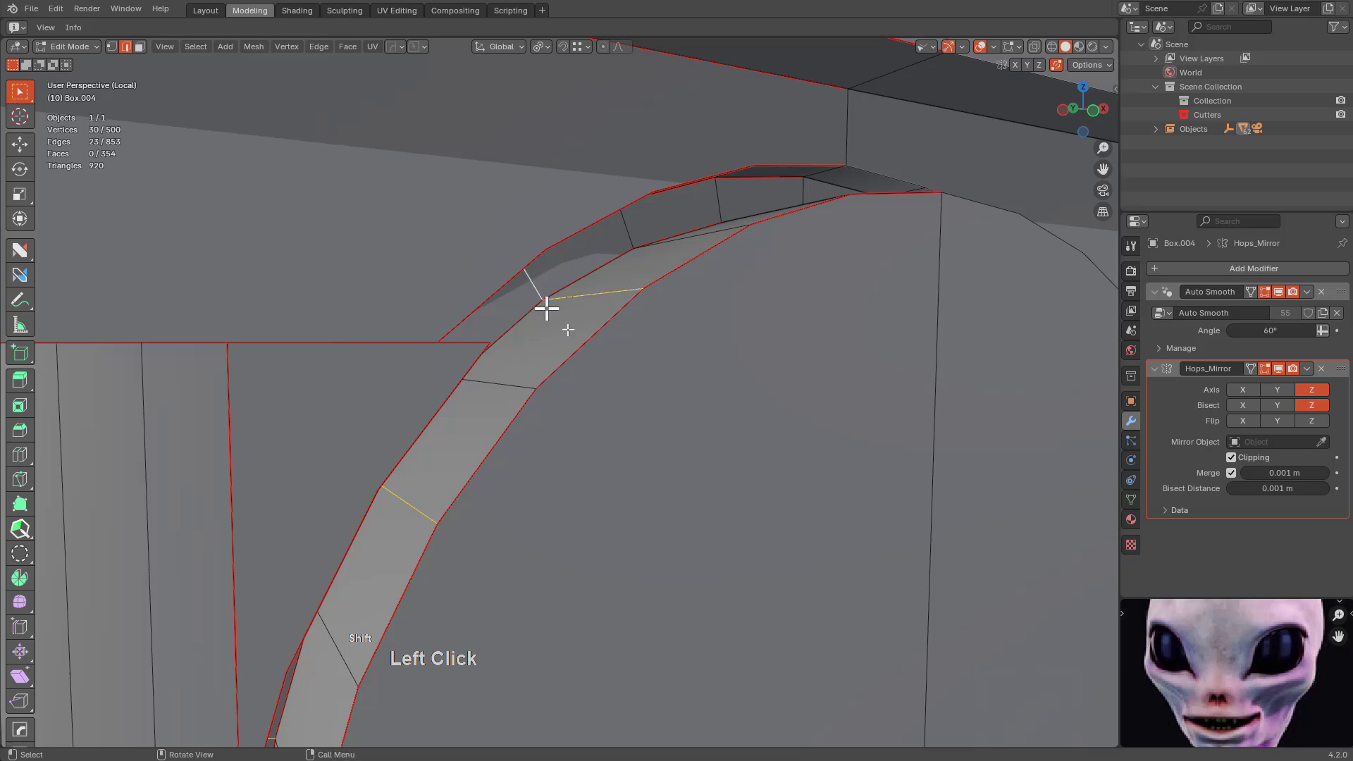
middle_drag(546, 308, 556, 395)
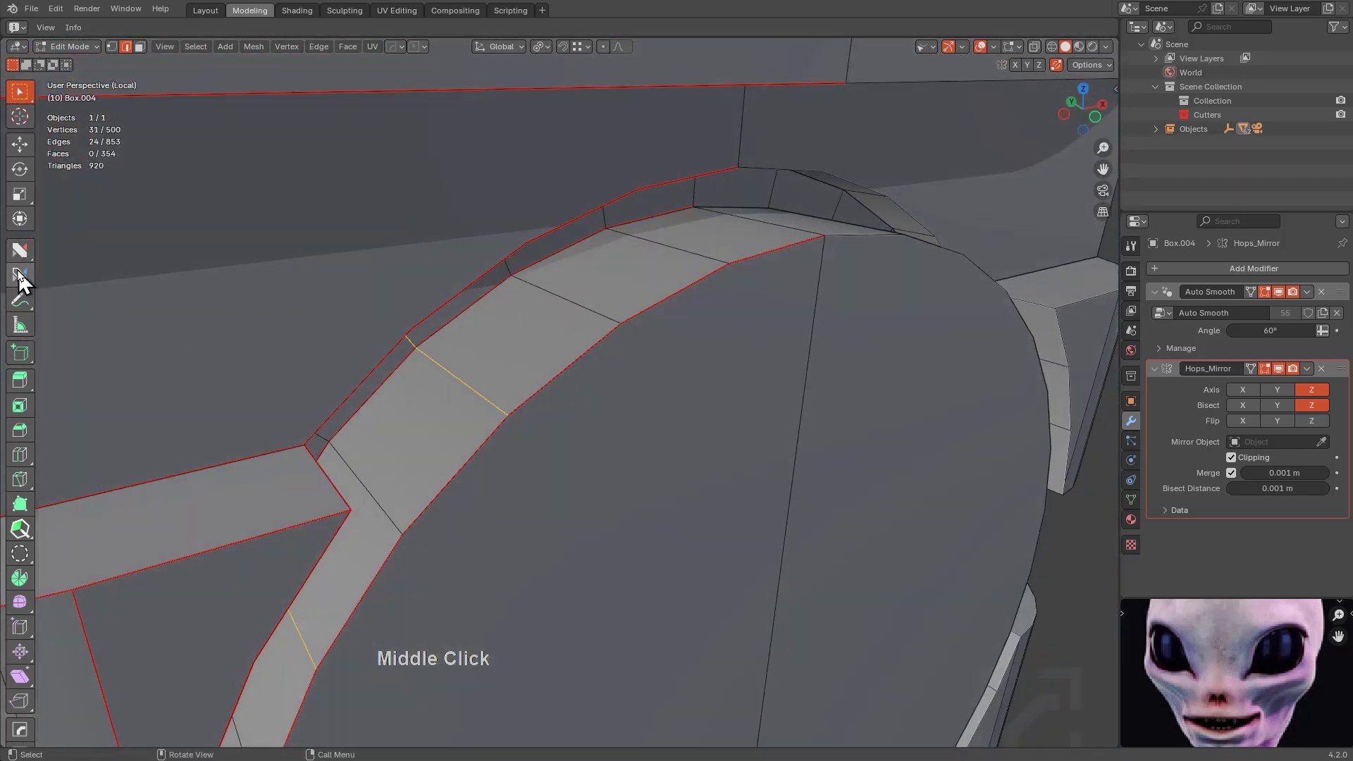
Try to pick the next alternate edge near the boss's crown with nFlow's Multi Select Loops.
click(657, 244)
middle_drag(643, 305, 613, 262)
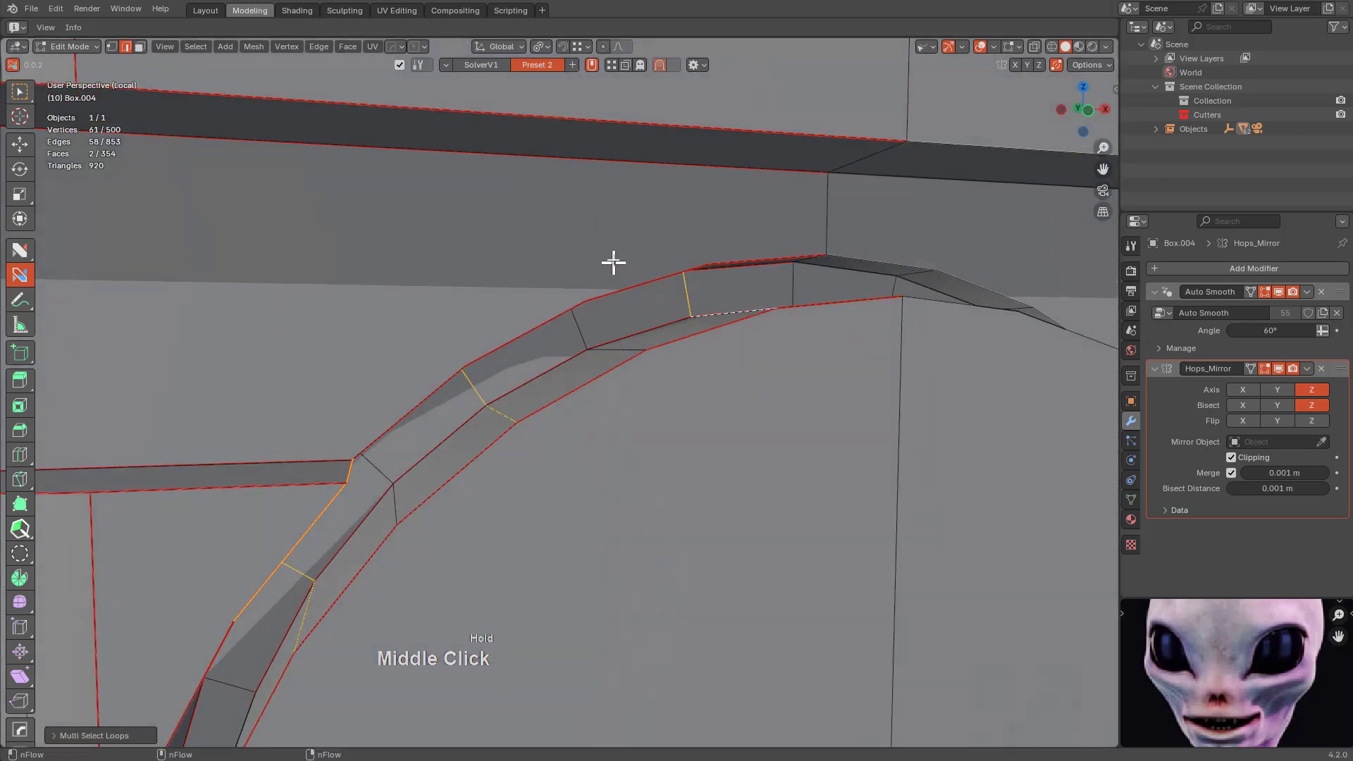
middle_drag(645, 307, 665, 325)
Add the remaining alternate edges near the boss's crown to the selection, and try dissolving the selected edges.
key(w)
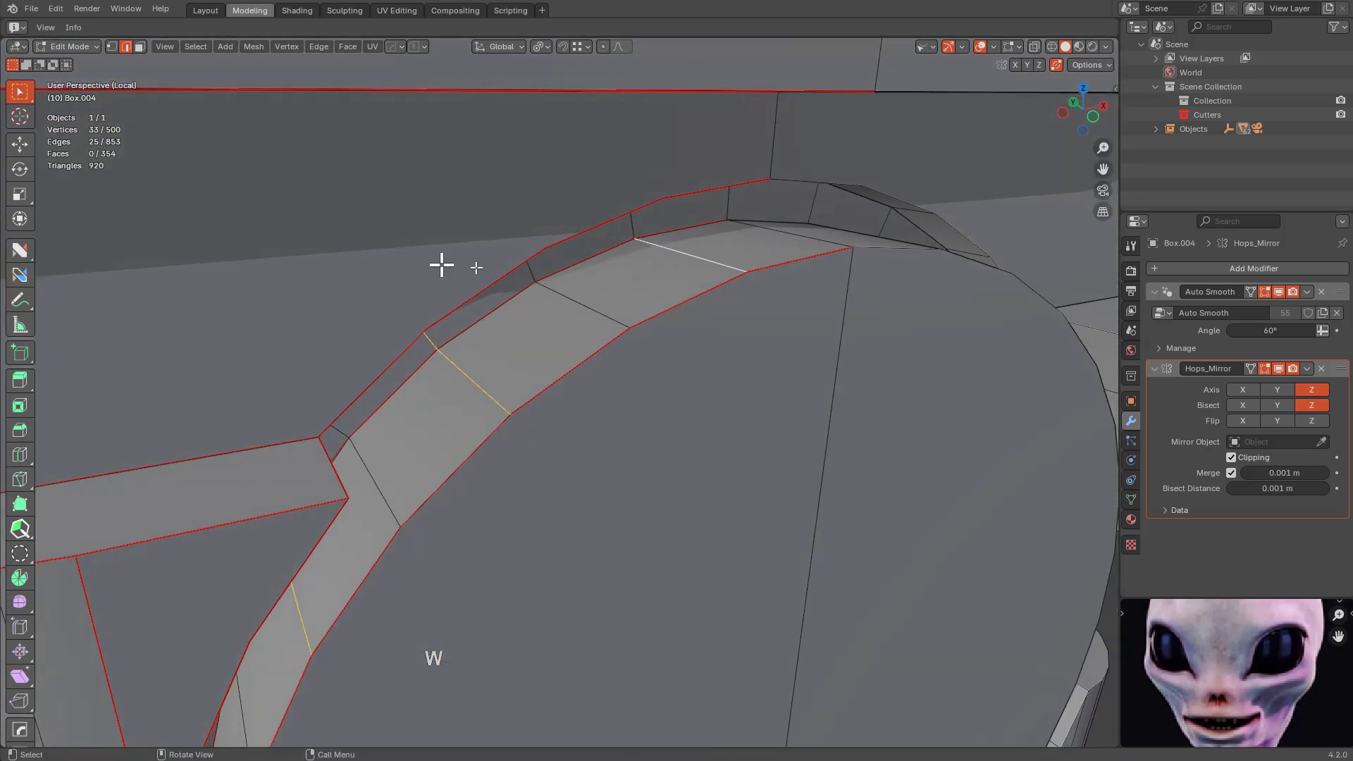
shift+middle_drag(638, 236, 684, 280)
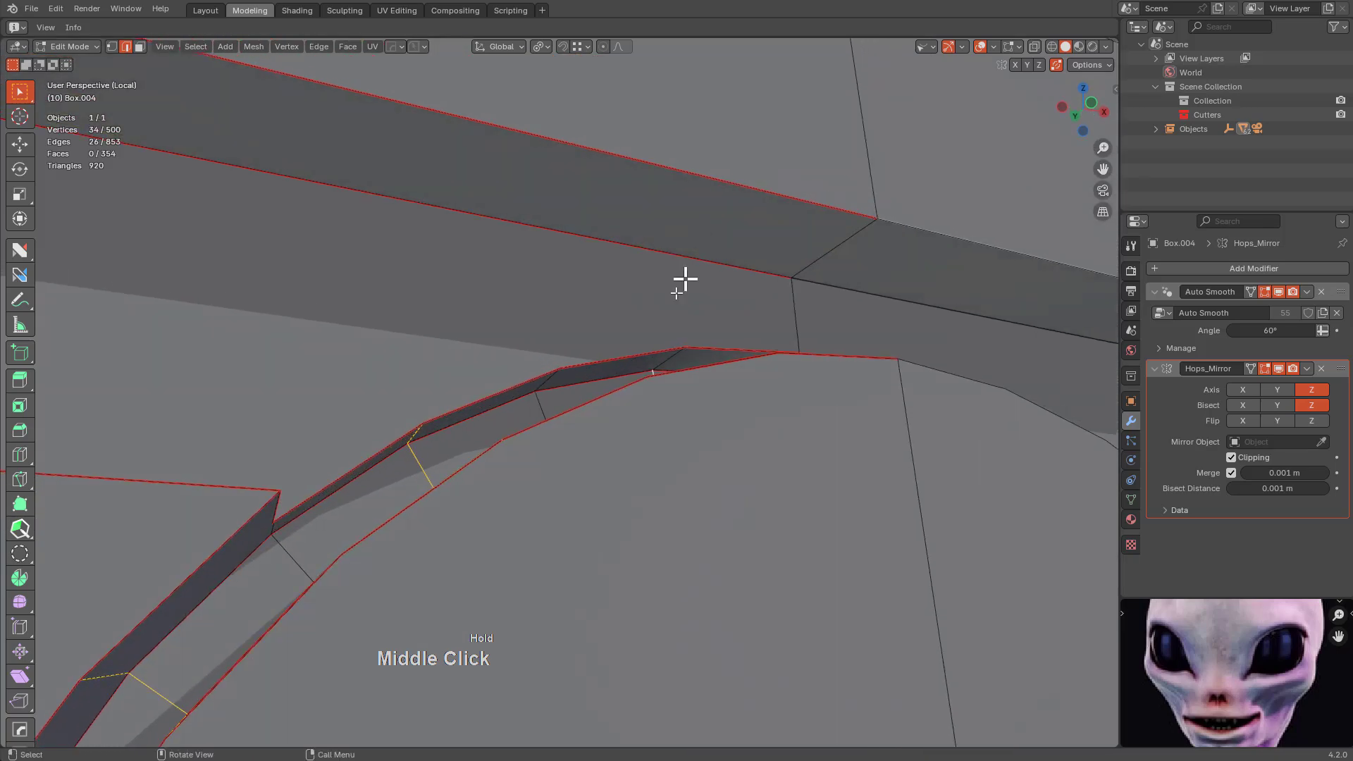
middle_drag(631, 358, 646, 413)
key(ctrl+x)
key(ctrl+z)
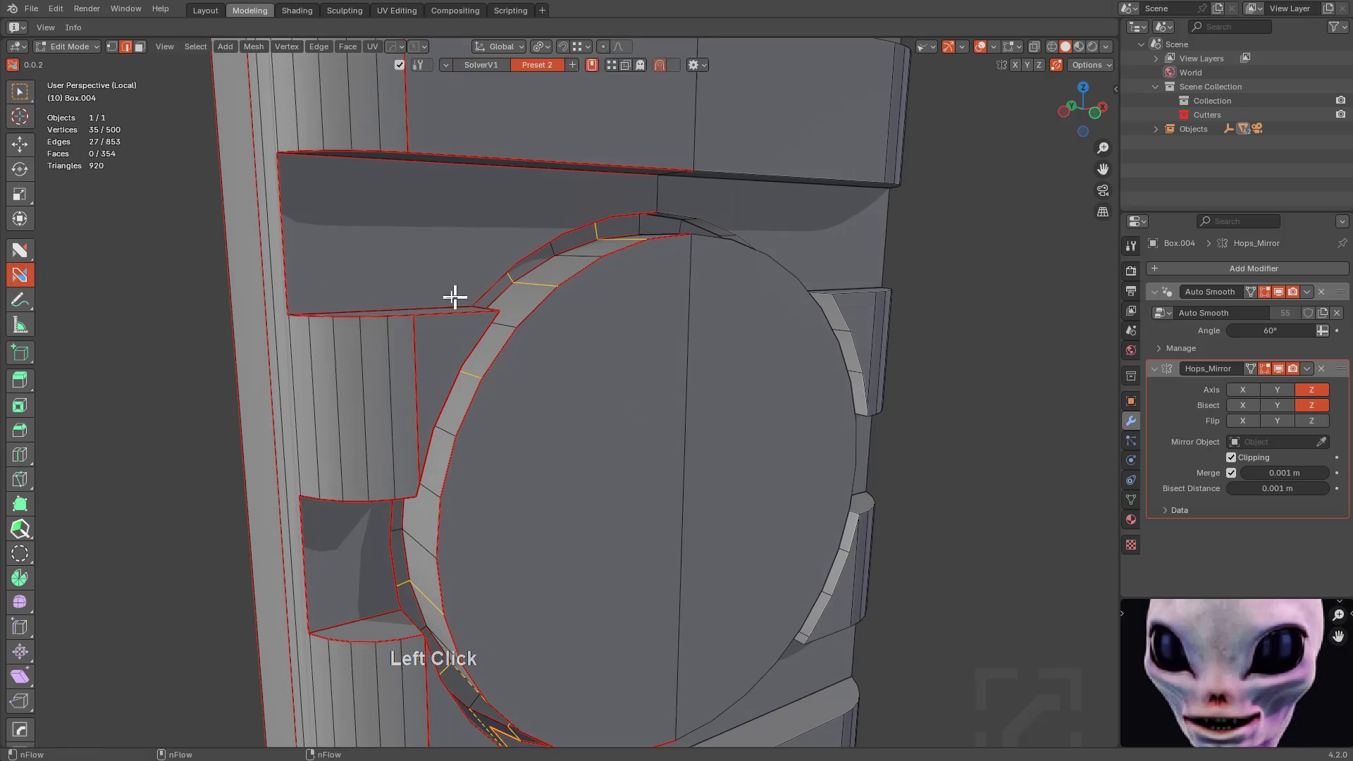
Try dissolving the selected alternate edges around the circular boss, and undo the attempts.
key(ctrl+x)
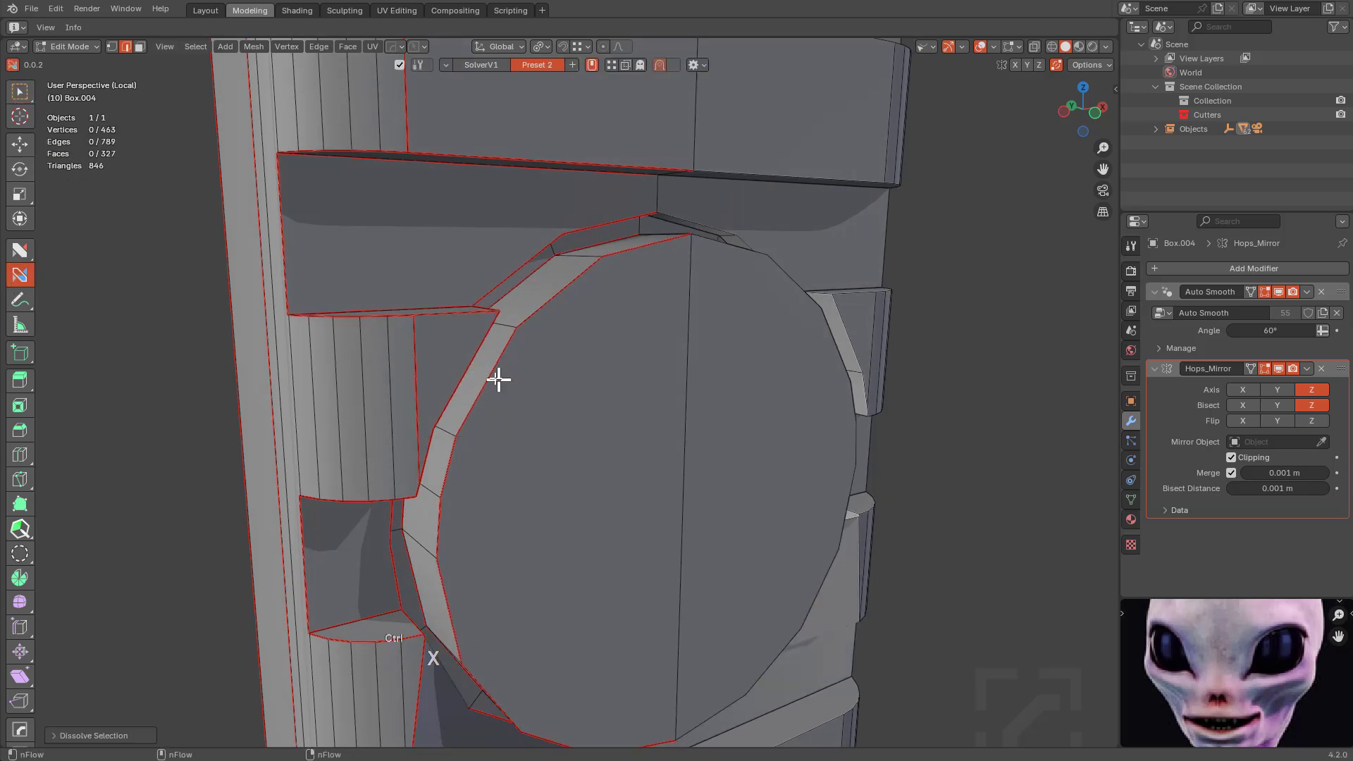
middle_drag(540, 386, 536, 447)
key(ctrl+z)
key(x)
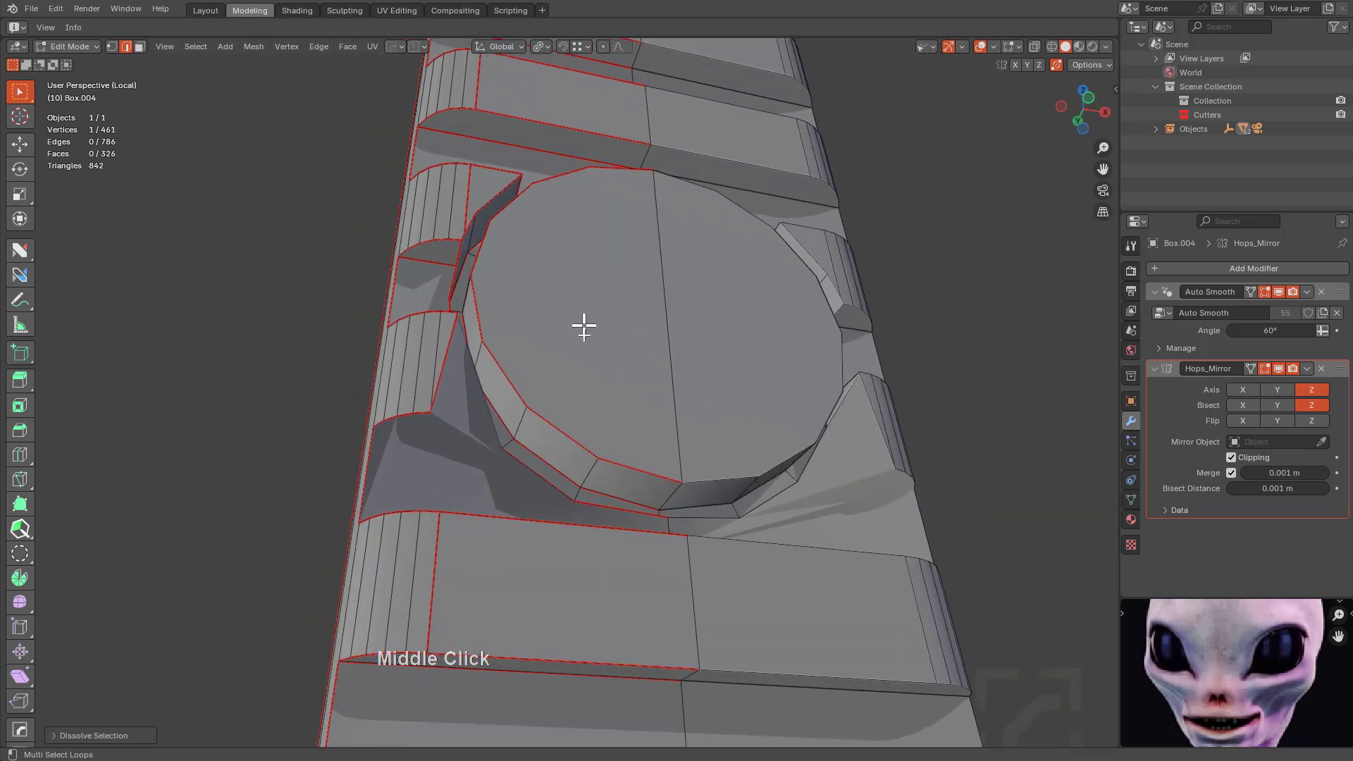
key(ctrl+z)
key(ctrl+z)
Adjust the alternate edge selection on the boss's side wall, try dissolving it, and undo the dissolve.
shift+click(489, 437)
key(ctrl+x)
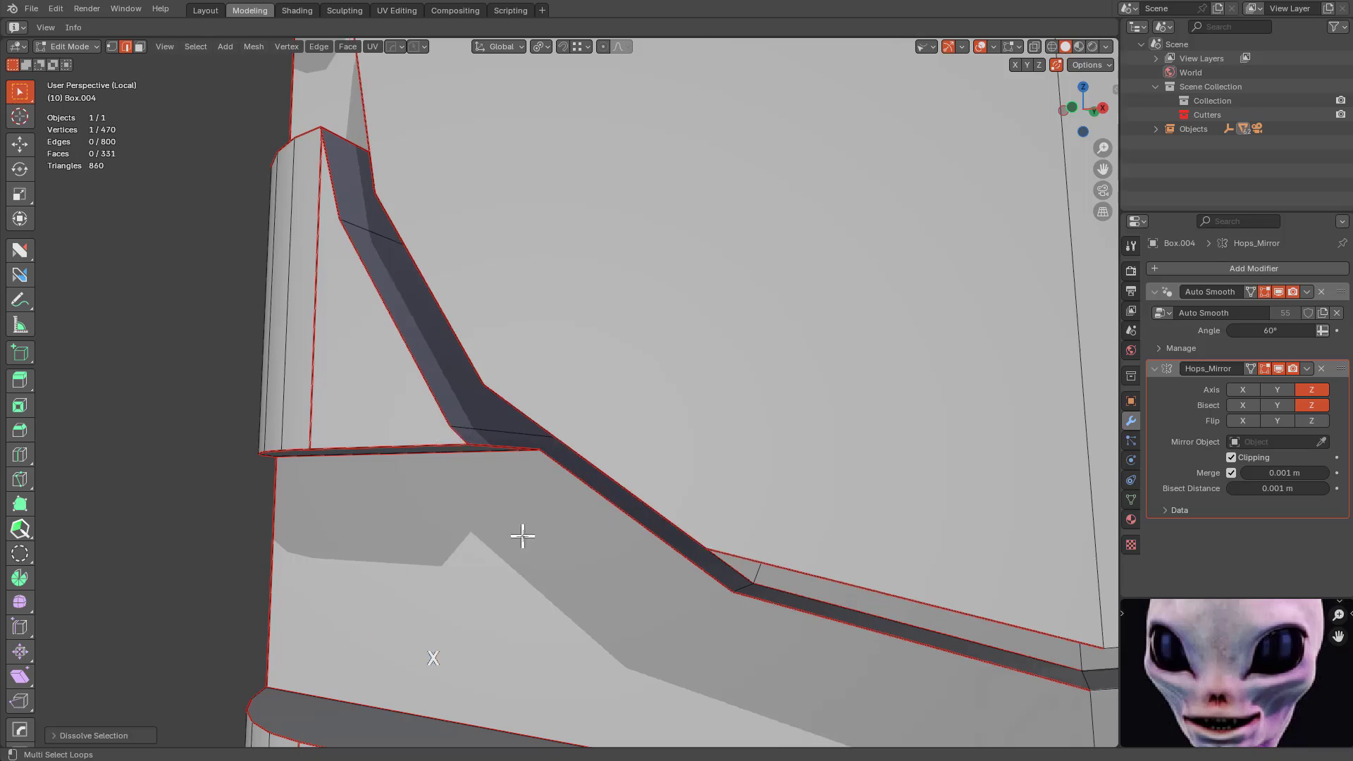
middle_drag(522, 535, 592, 510)
scroll(621, 499, down, 2)
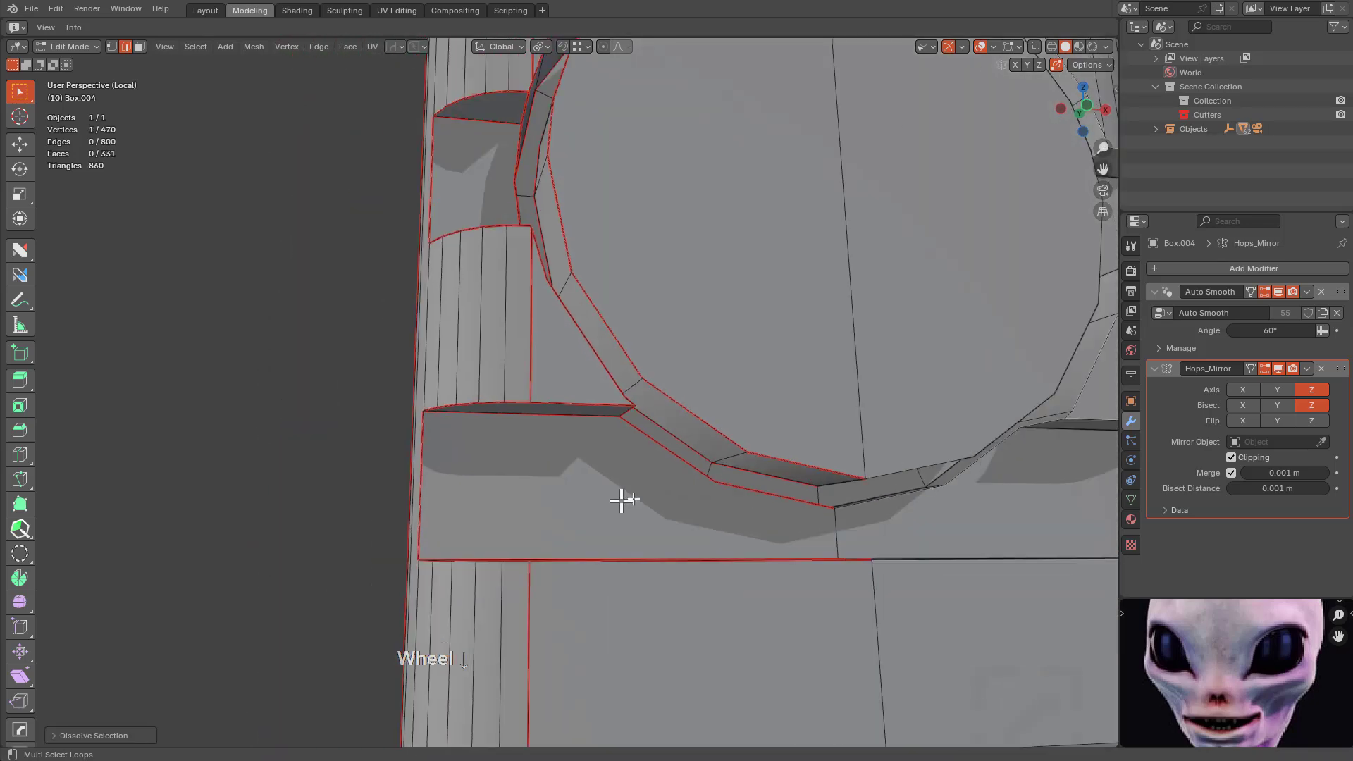
scroll(622, 500, down, 3)
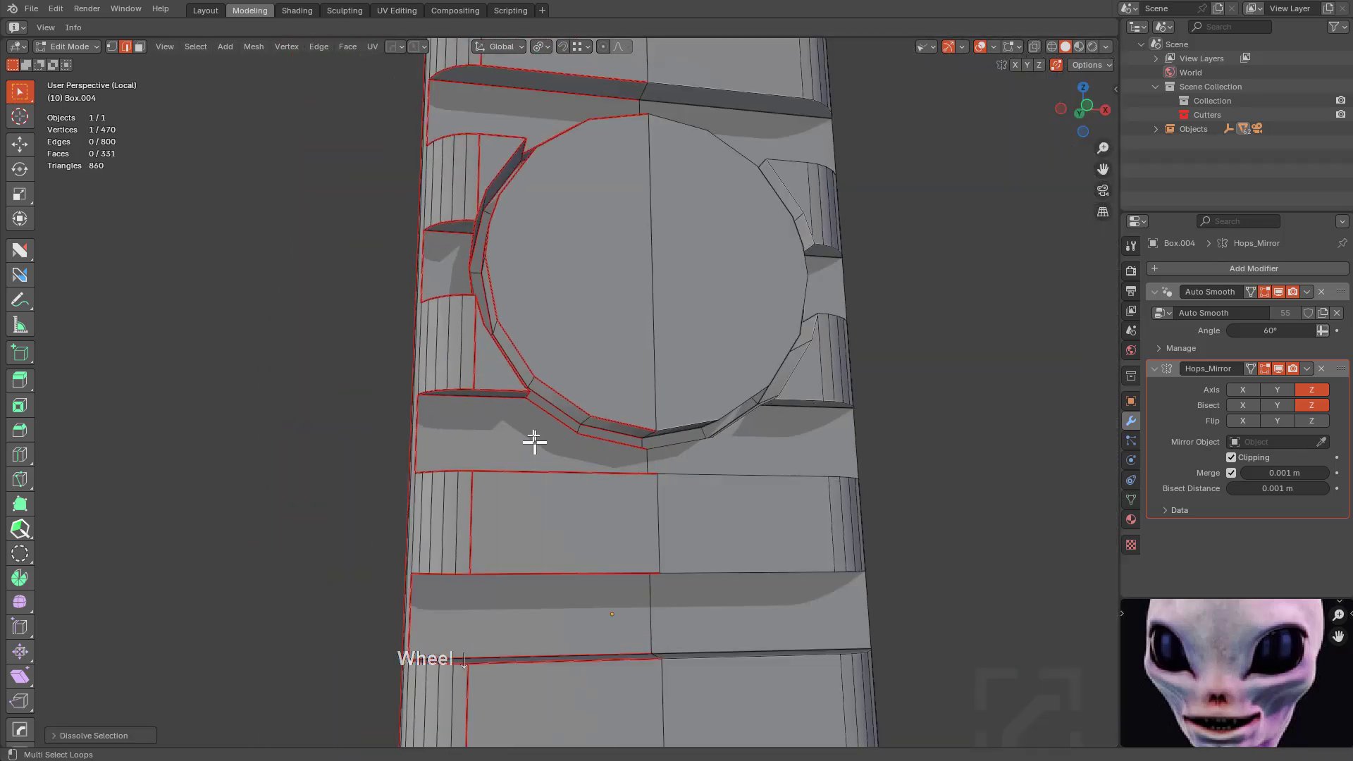
middle_drag(531, 441, 636, 402)
key(ctrl+z)
Correct the remaining edge pick on the boss's side wall and dissolve the selected alternate edges.
scroll(636, 402, down, 1)
scroll(563, 348, up, 3)
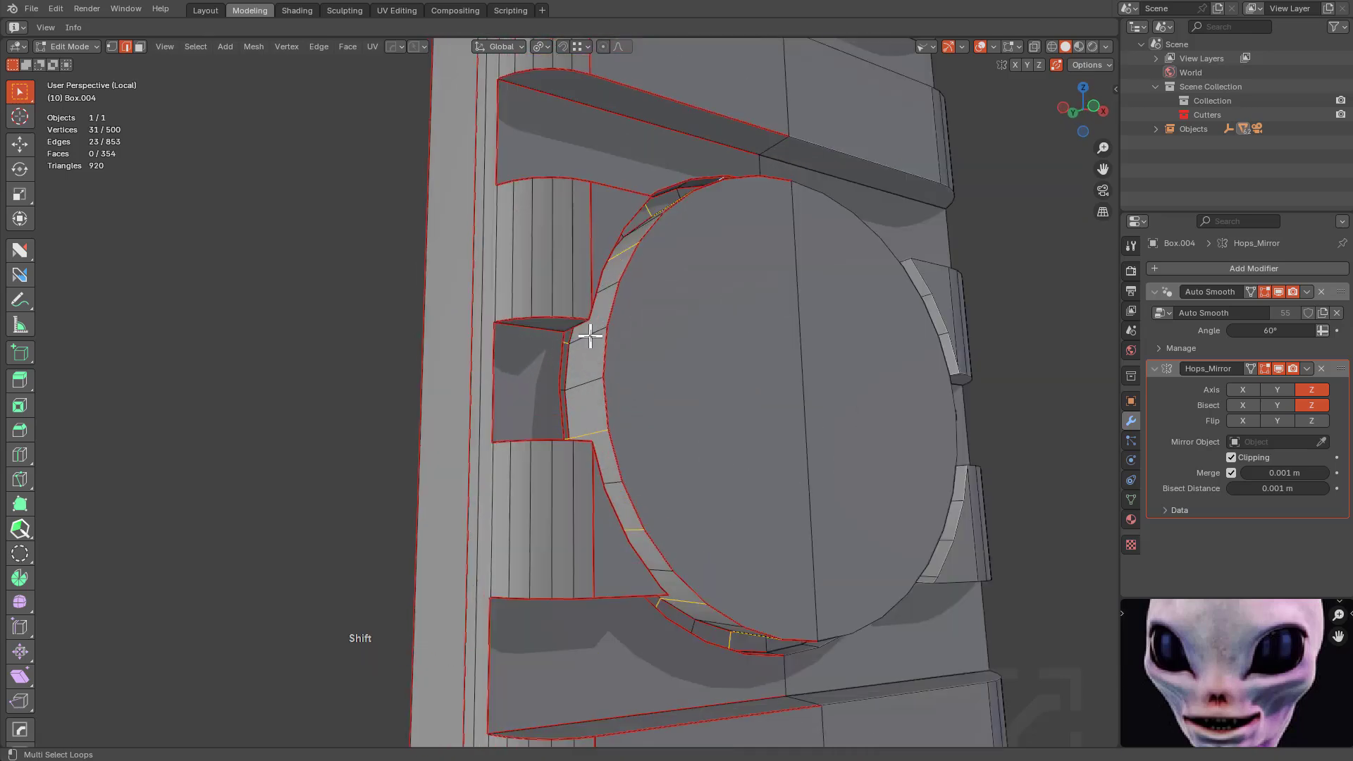
shift+click(590, 336)
middle_drag(590, 336, 637, 360)
key(ctrl+x)
scroll(678, 348, down, 2)
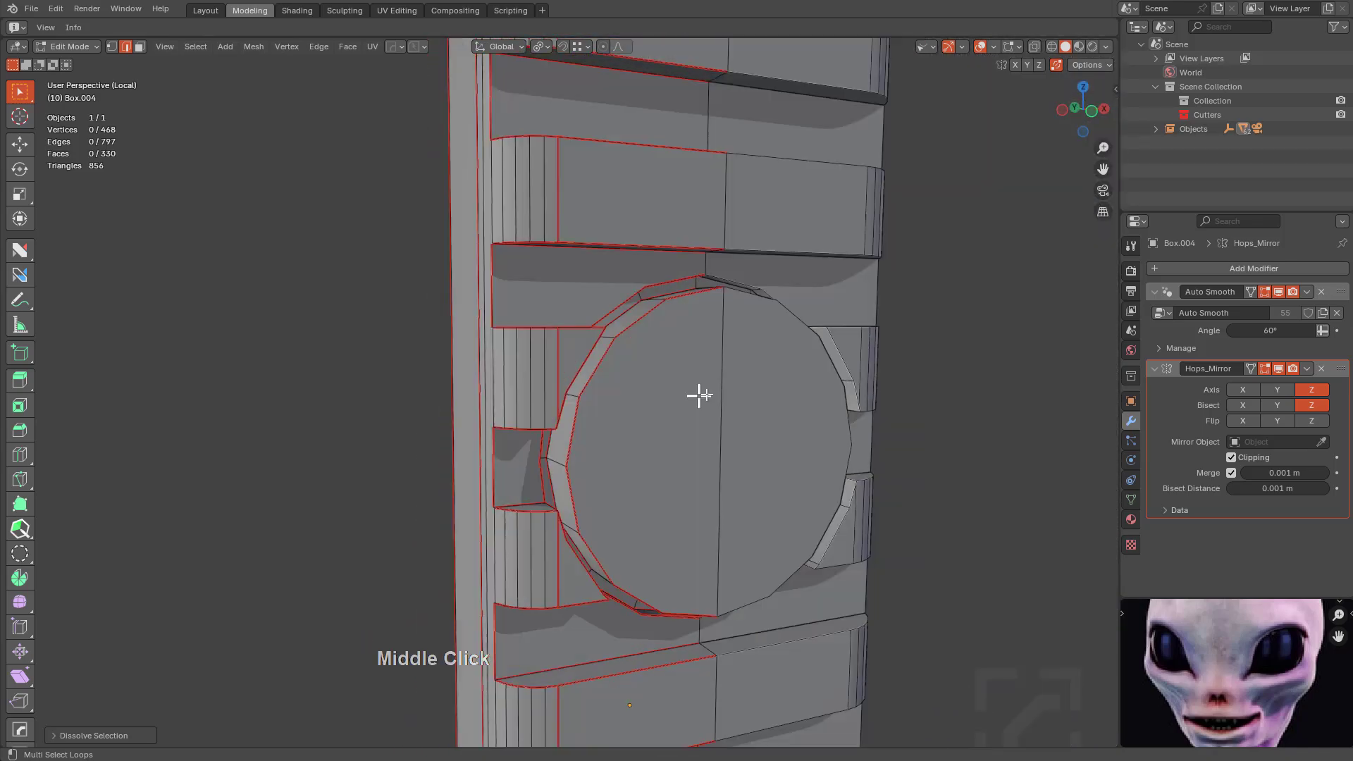
scroll(698, 420, down, 1)
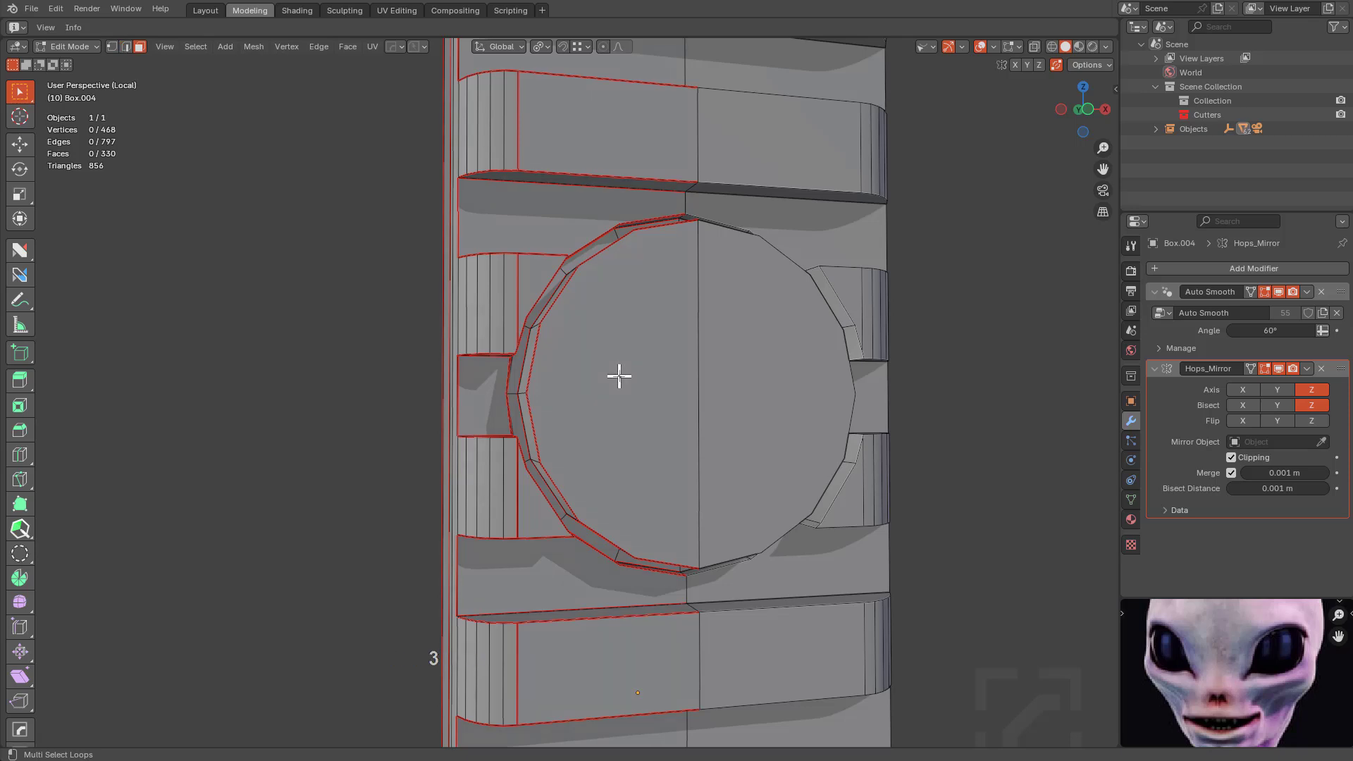
Try insetting the boss's half cap face with the boundary option off, and undo the inset.
click(619, 376)
key(i)
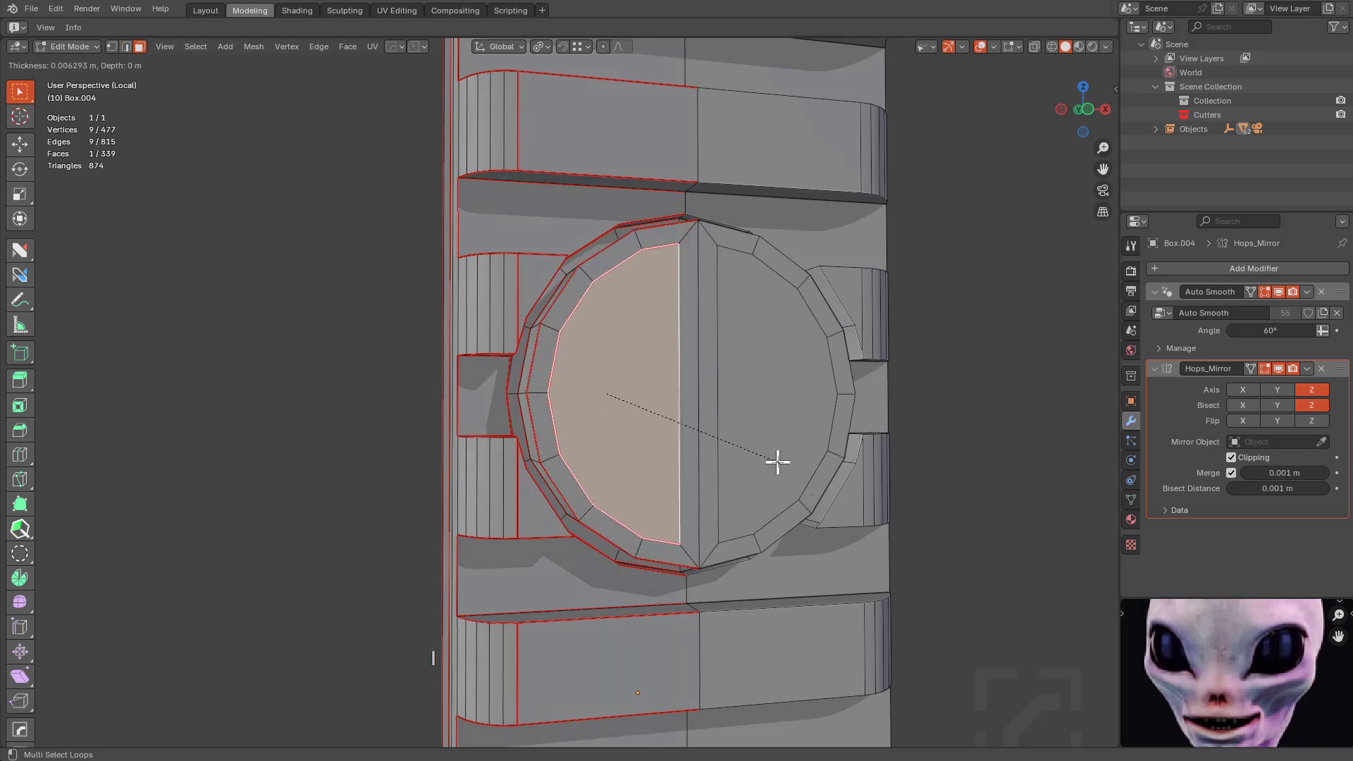
key(b)
click(770, 458)
key(a)
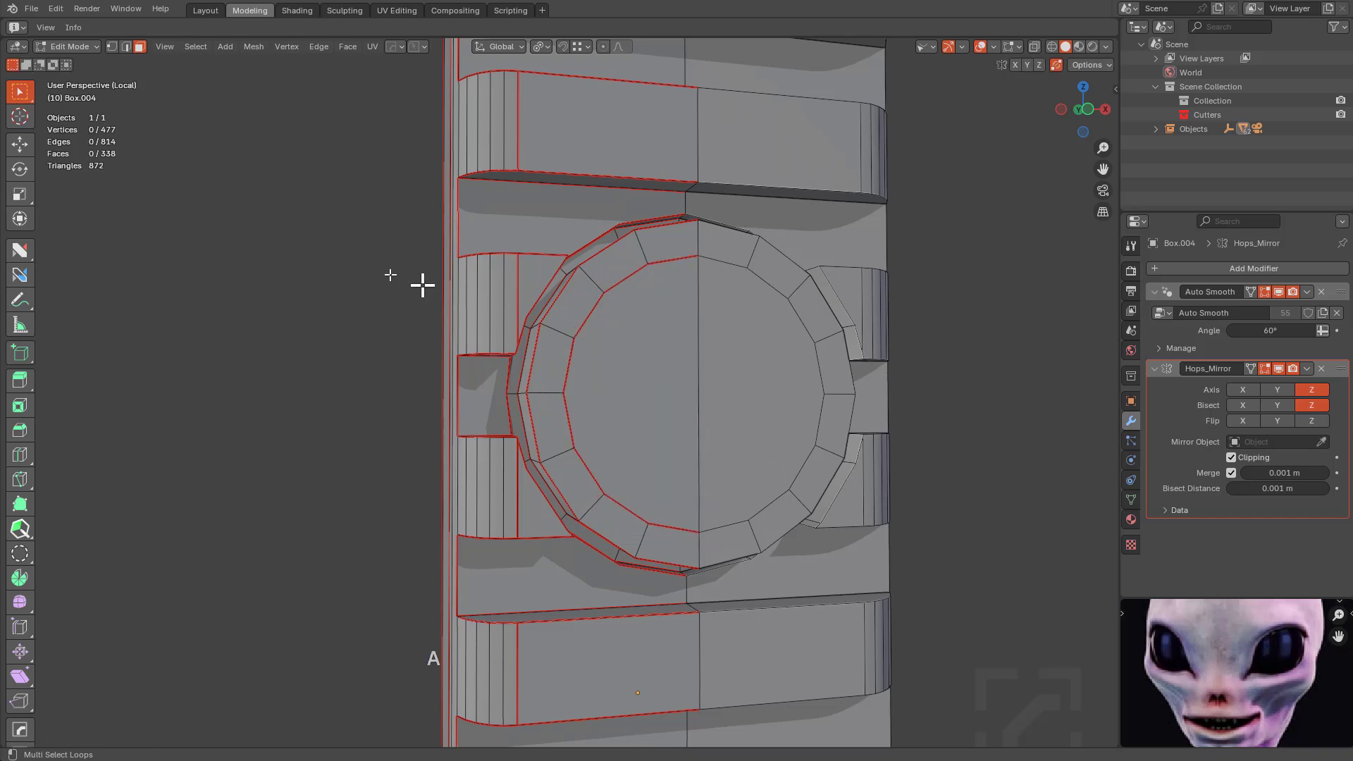
key(ctrl+z)
key(ctrl+z)
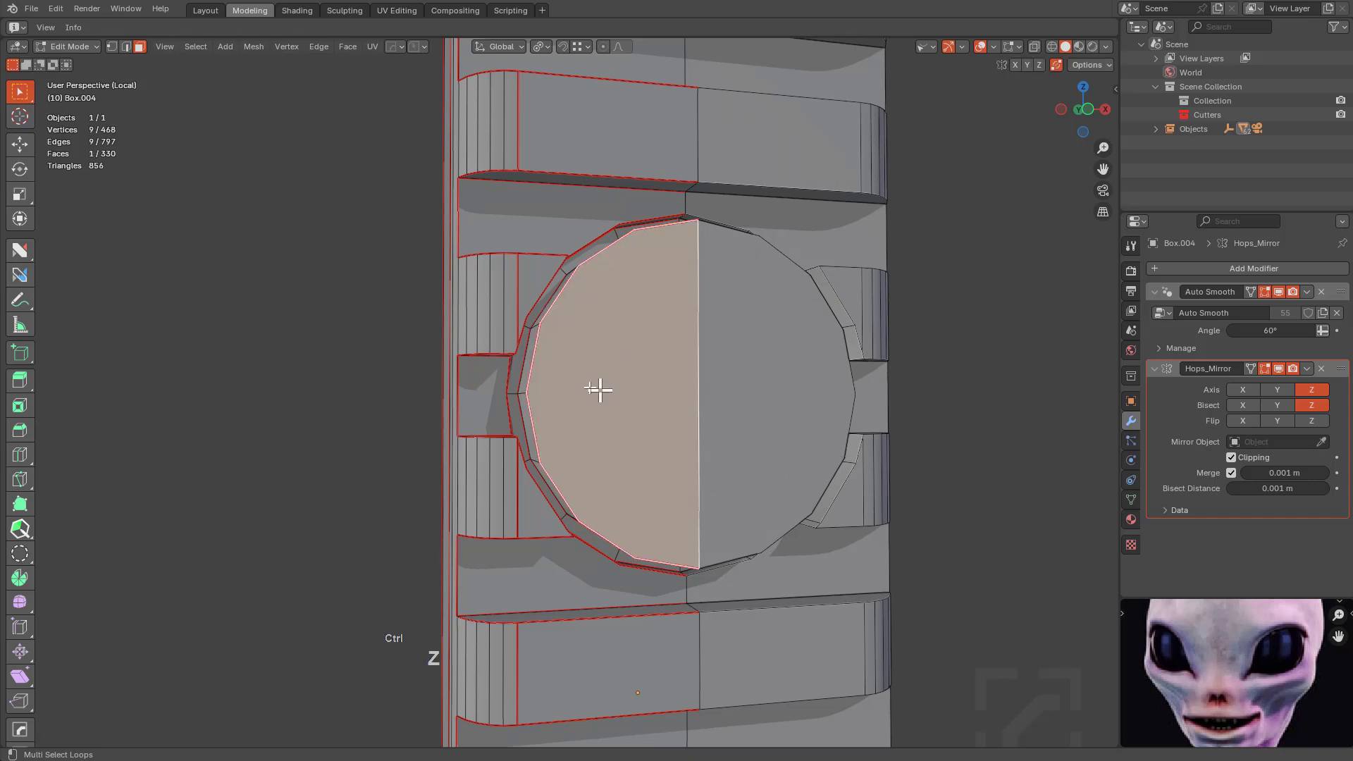
Inset the boss's half cap face with nFlow using the SolverV1 preset, leaving the mirror seam open.
click(28, 277)
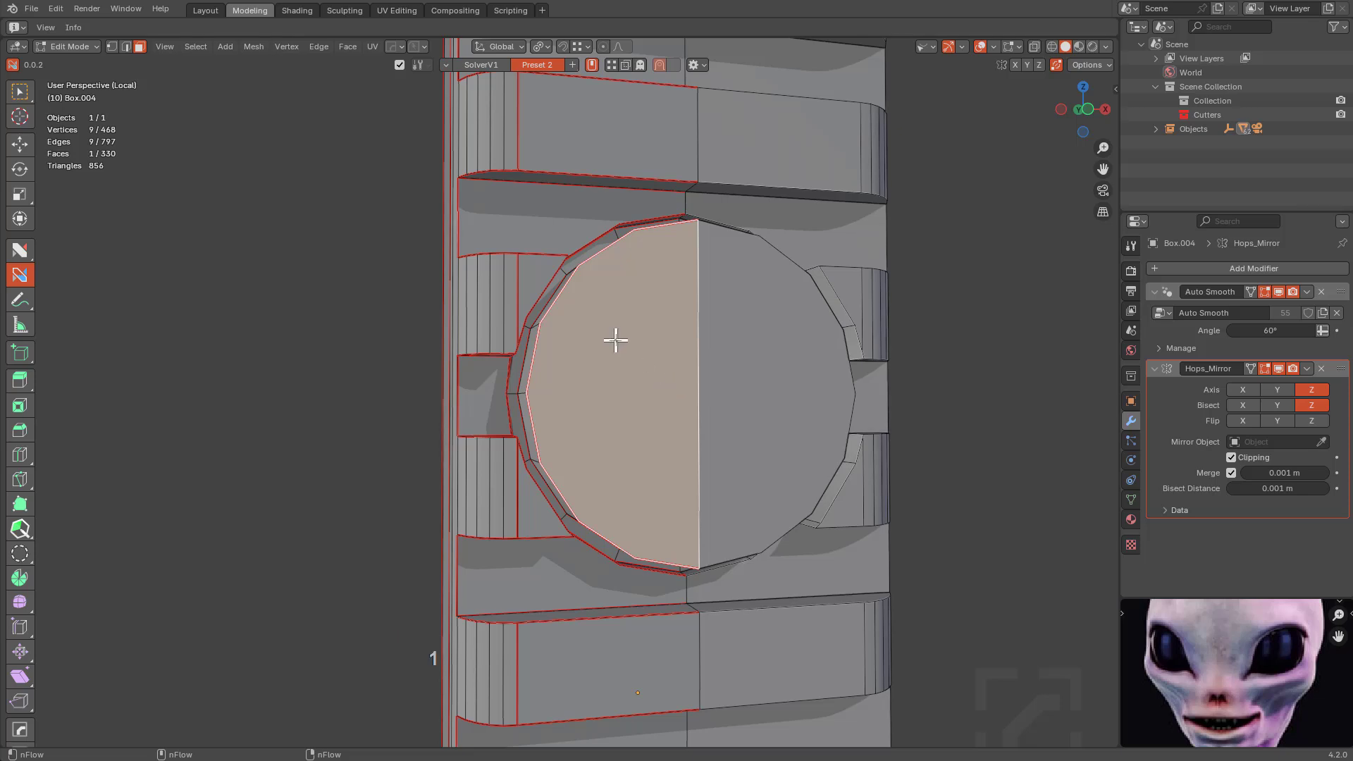
ctrl+drag(682, 407, 621, 386)
alt+middle_drag(710, 352, 625, 357)
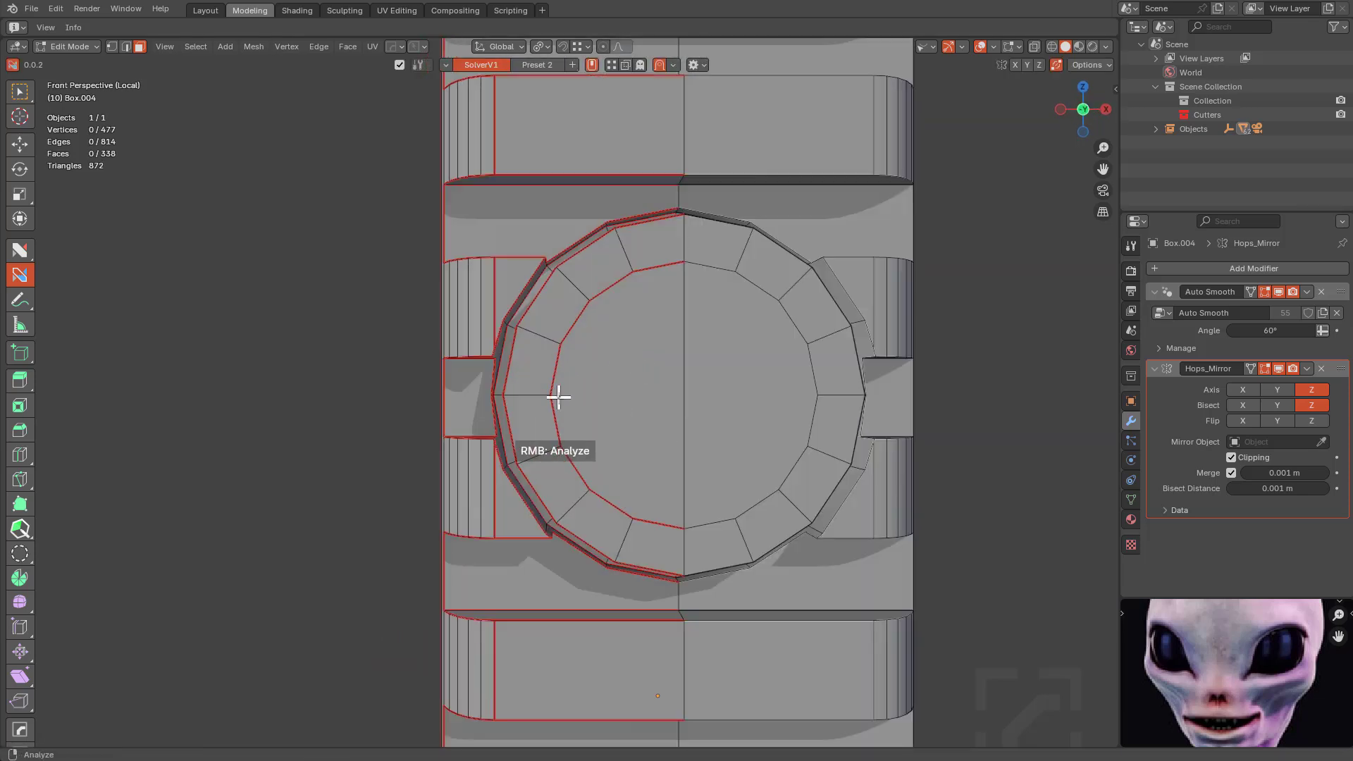
Cut the boss cap's inner face into a grid with horizontal edges and one vertical line, using the knife and vertex joining.
right_click(553, 395)
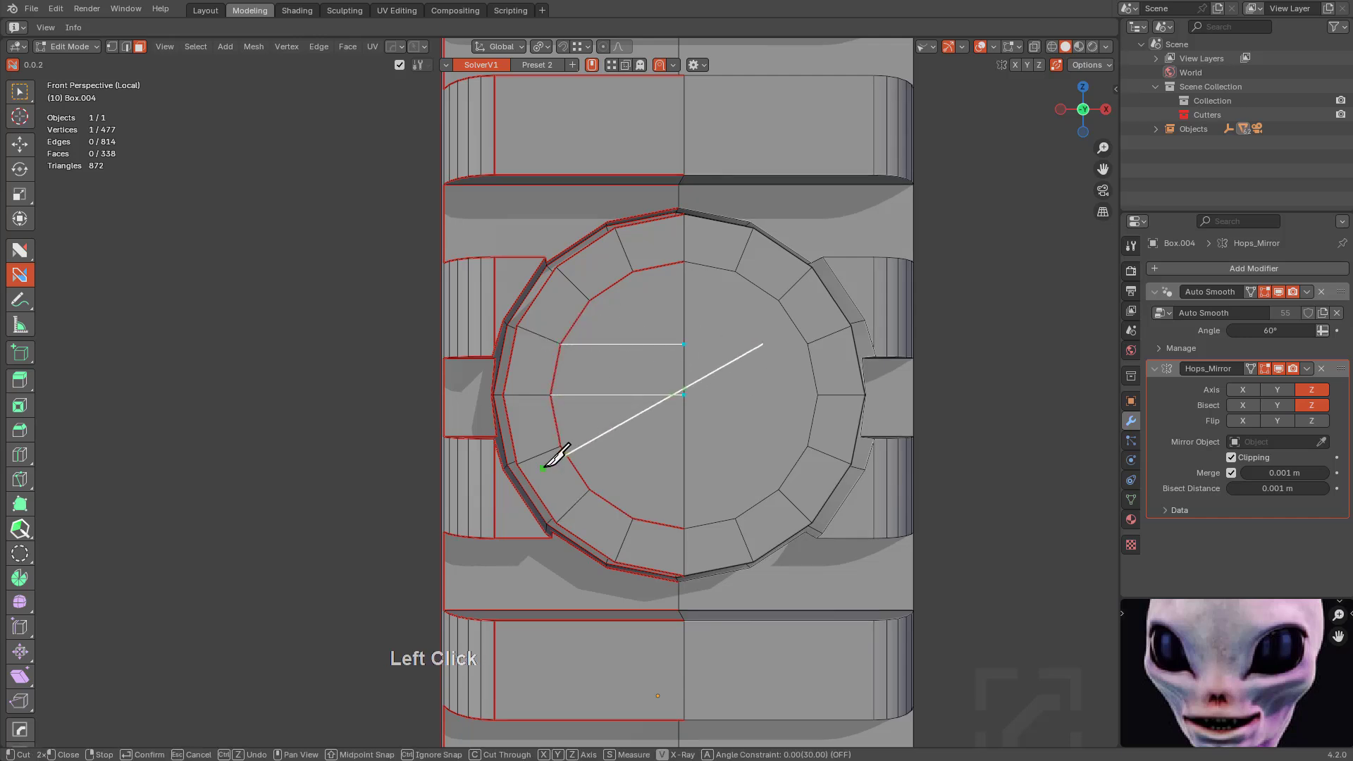
key(space)
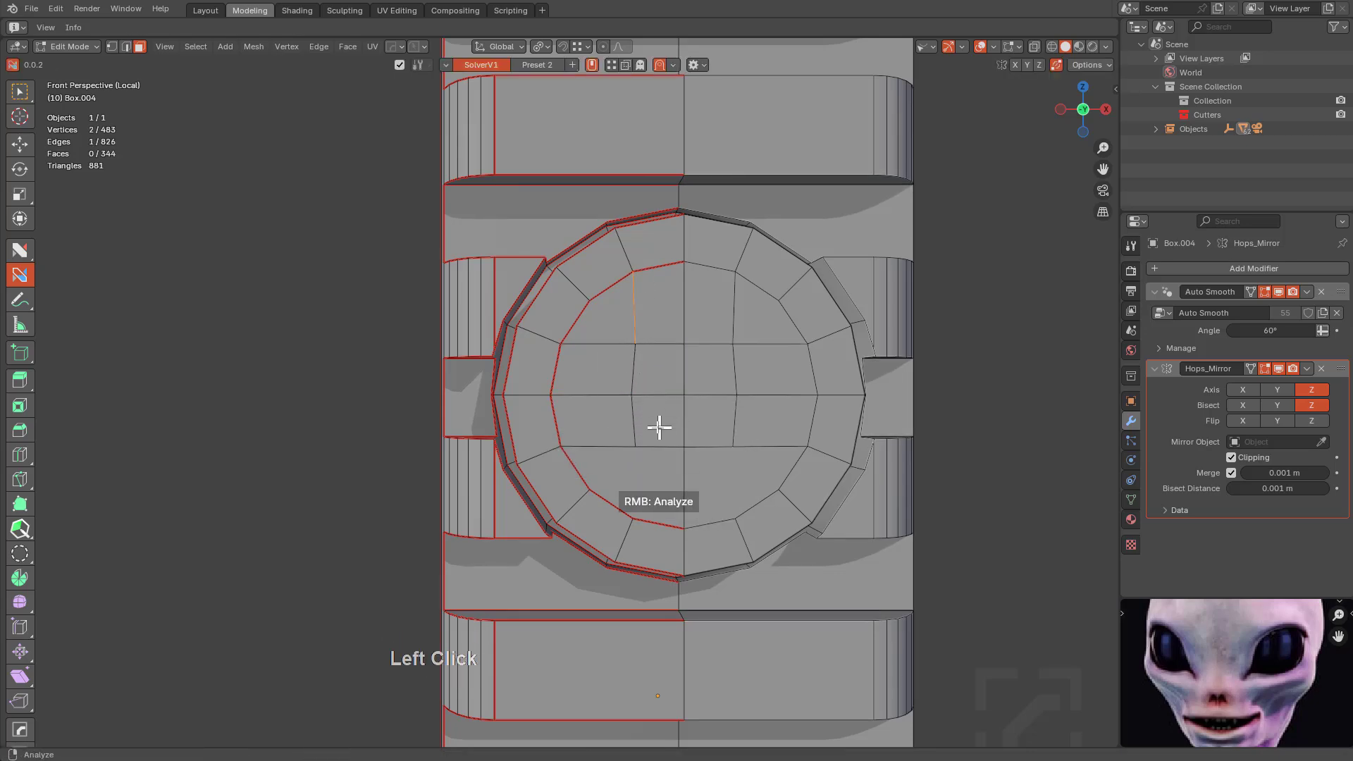
drag(634, 446, 633, 500)
Select alternate edge loops around the butt pad's large rounded end with Multi Select Loops under nFlow's Preset 2.
mouse_move(625, 395)
middle_down()
mouse_move(695, 438)
mouse_move(682, 456)
mouse_move(623, 412)
mouse_move(637, 420)
mouse_move(670, 383)
mouse_move(688, 393)
mouse_move(691, 444)
mouse_move(662, 459)
middle_up()
scroll(662, 459, up, 3)
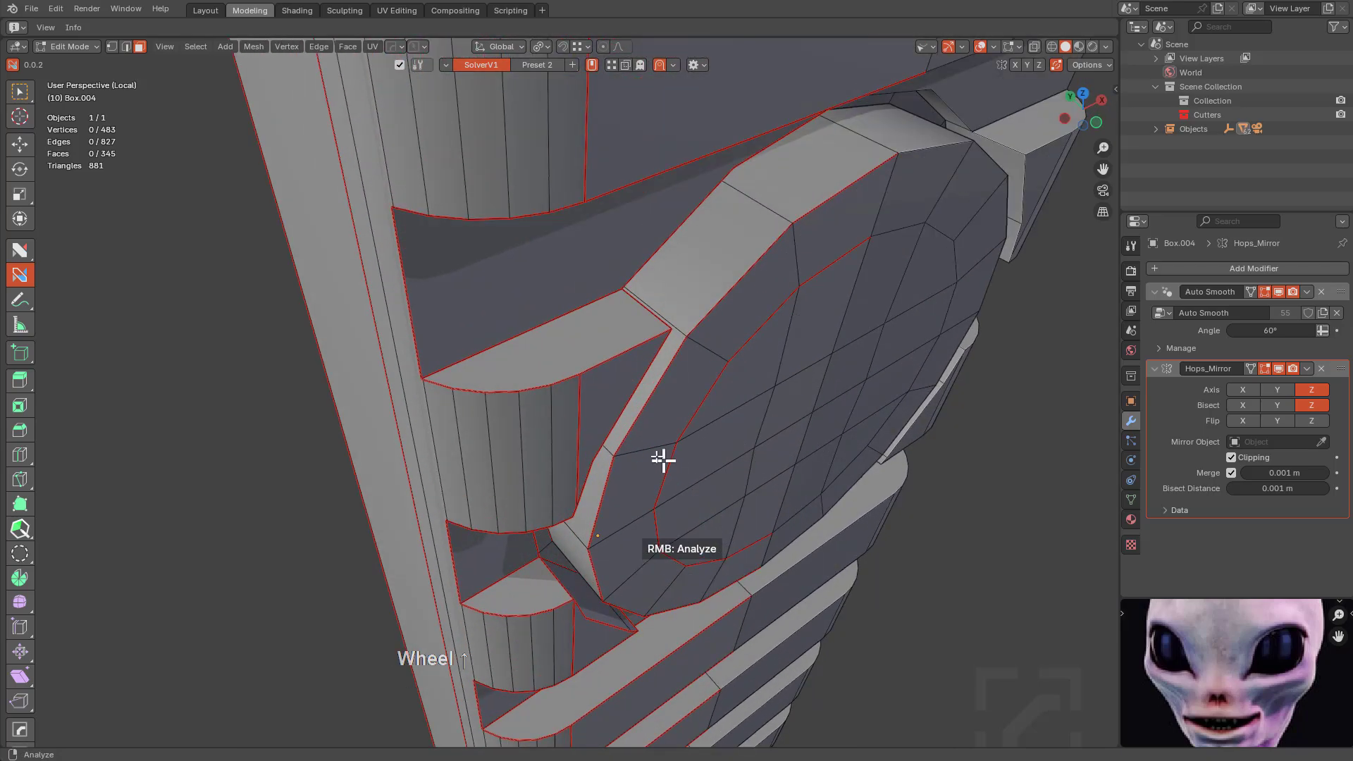
scroll(634, 436, down, 3)
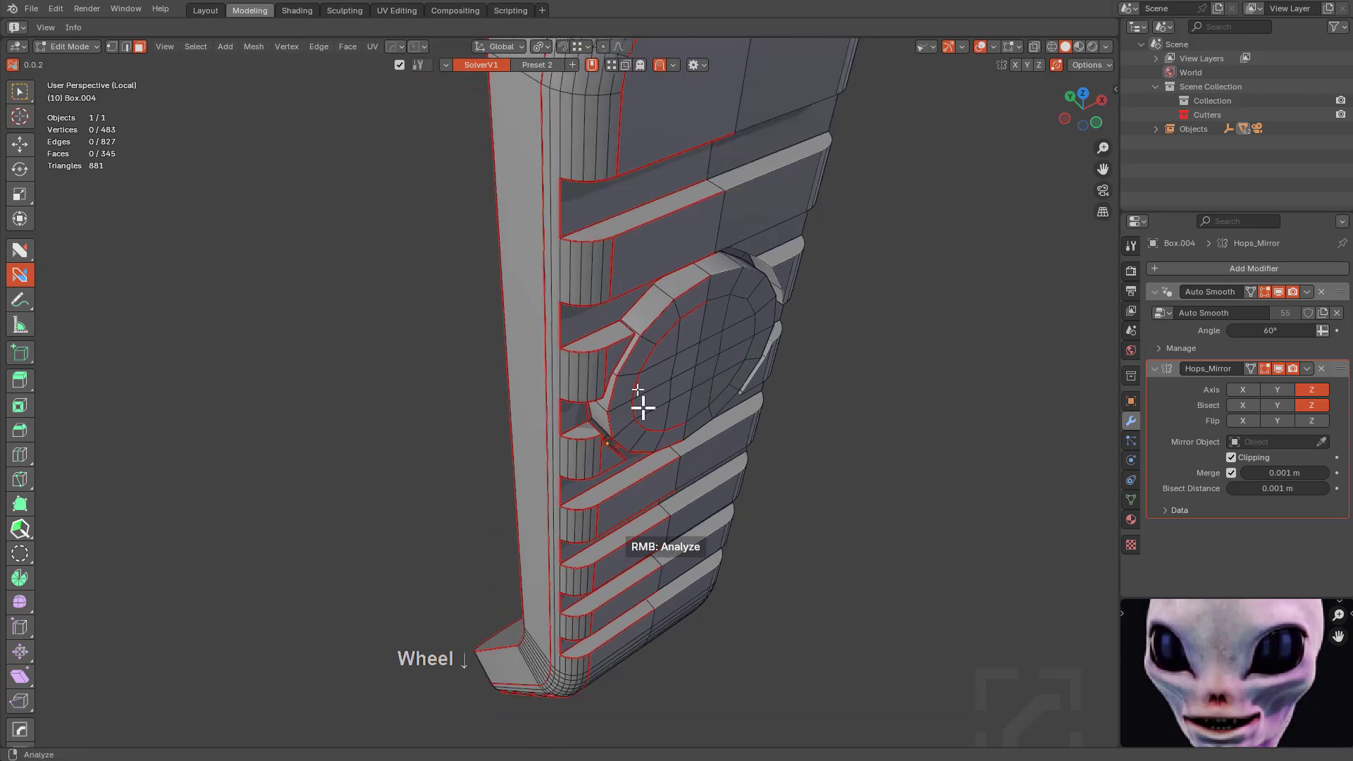
middle_drag(643, 401, 637, 369)
scroll(604, 441, up, 3)
scroll(523, 470, down, 4)
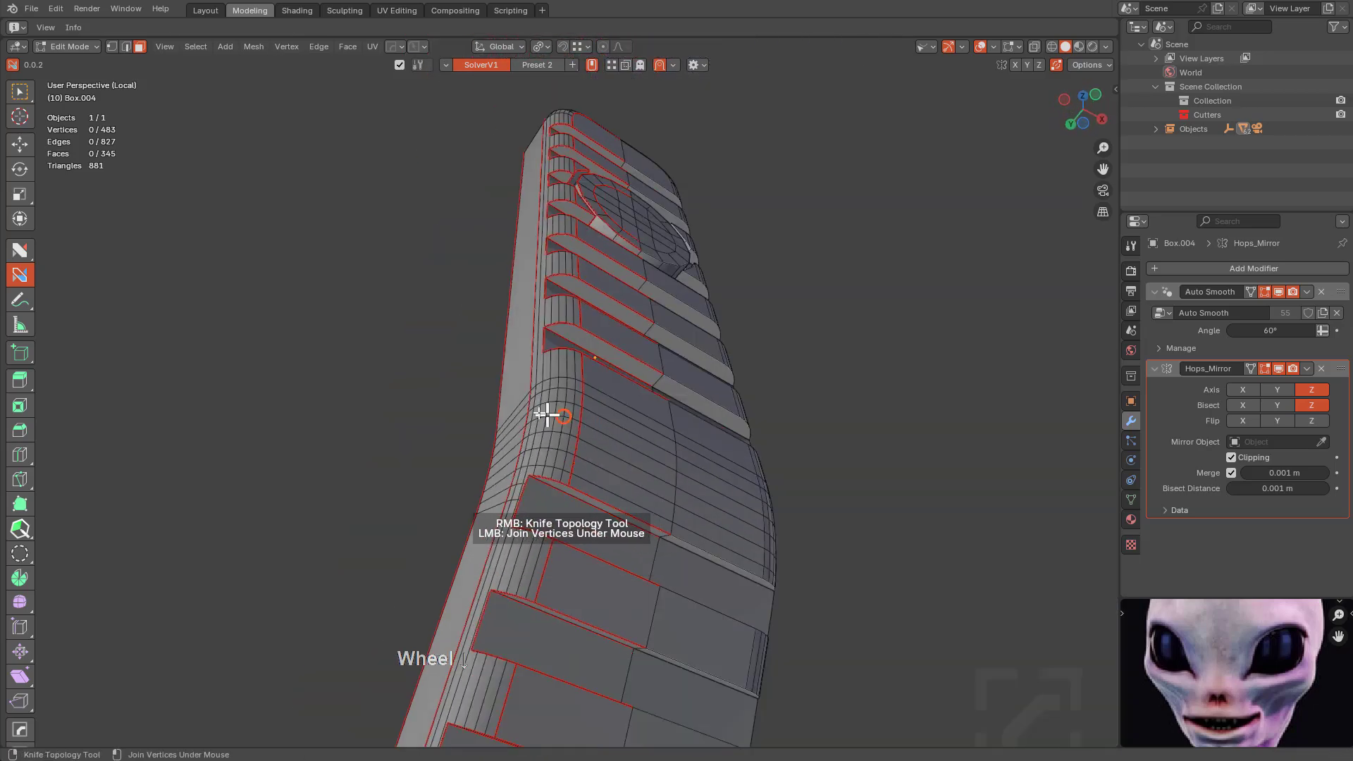
middle_drag(543, 371, 350, 277)
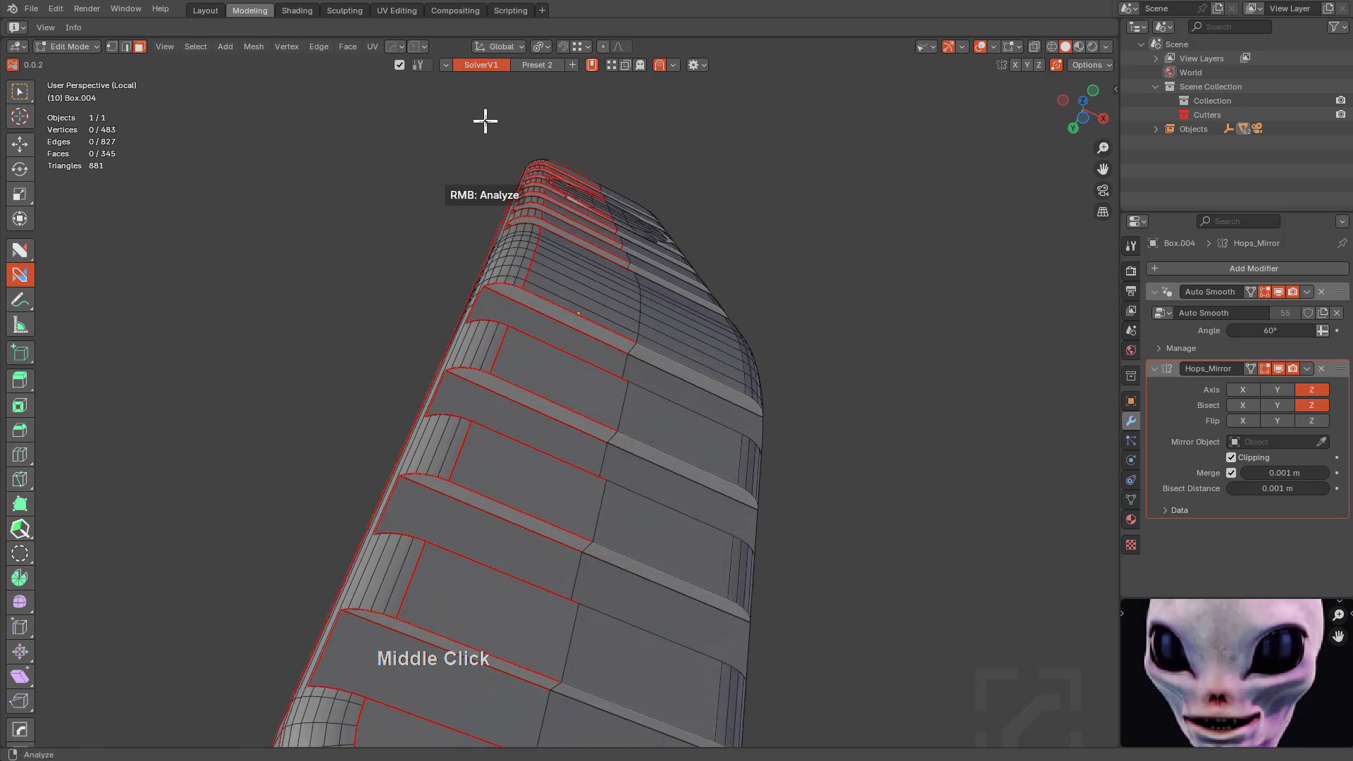
key(1)
key(2)
middle_drag(498, 259, 550, 237)
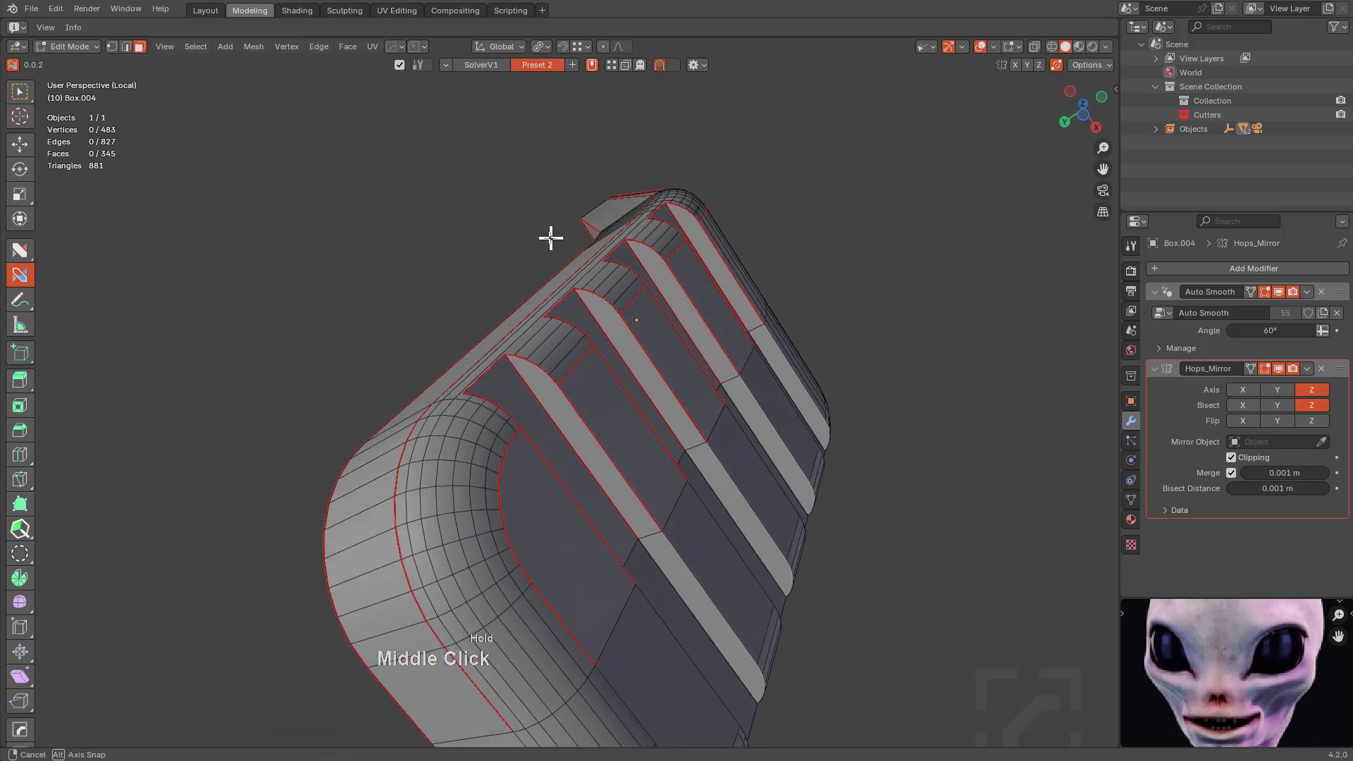
click(486, 435)
click(463, 427)
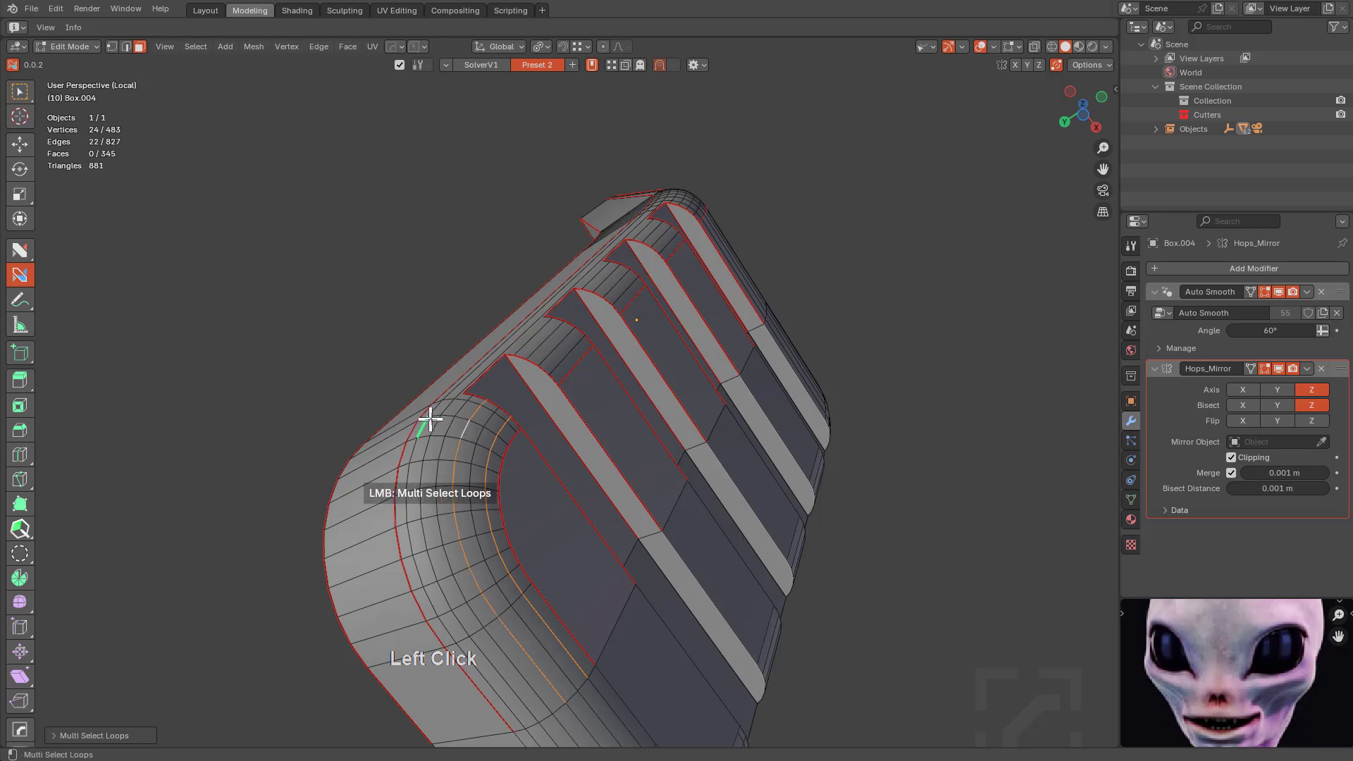
click(435, 420)
Add alternate edges on the rounded corners of the ribs between the pad's large rounded end and its bend.
middle_drag(533, 362, 546, 423)
middle_drag(581, 480, 556, 341)
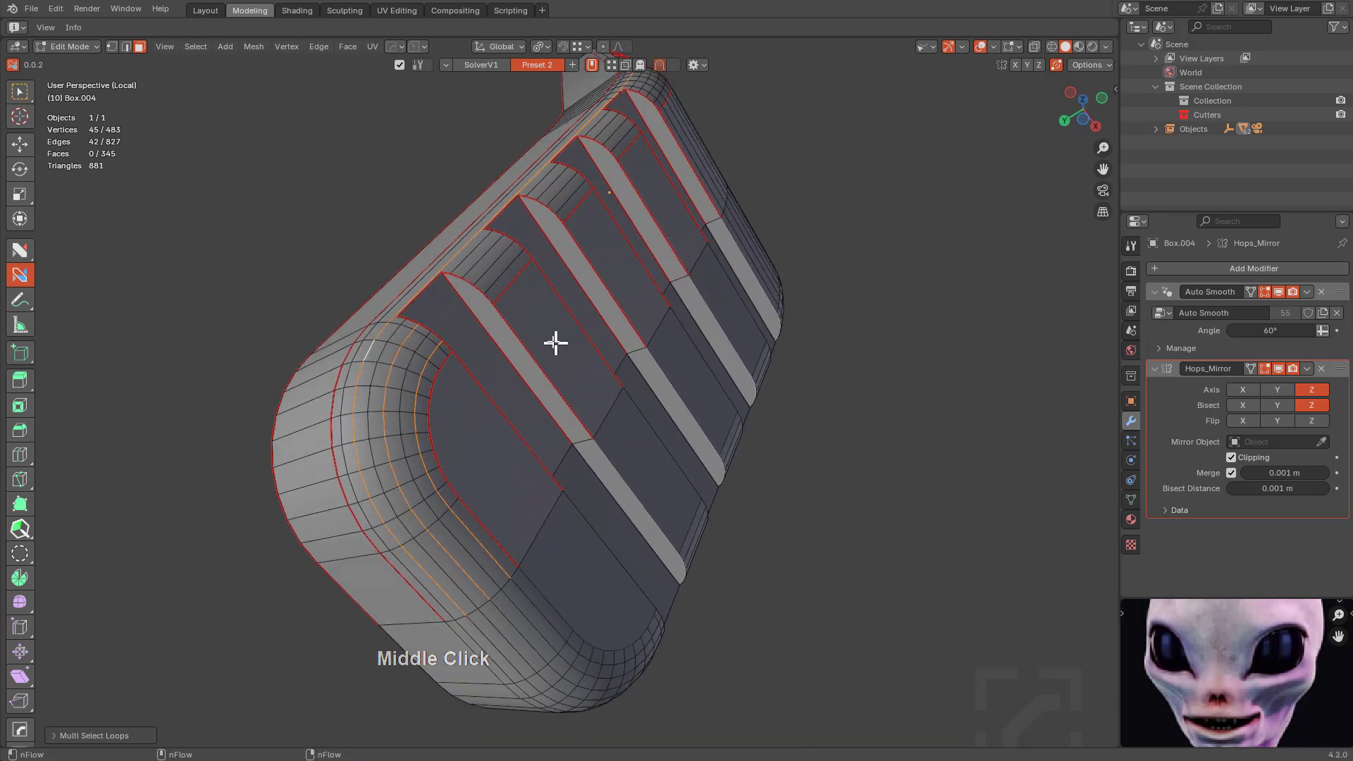
click(502, 269)
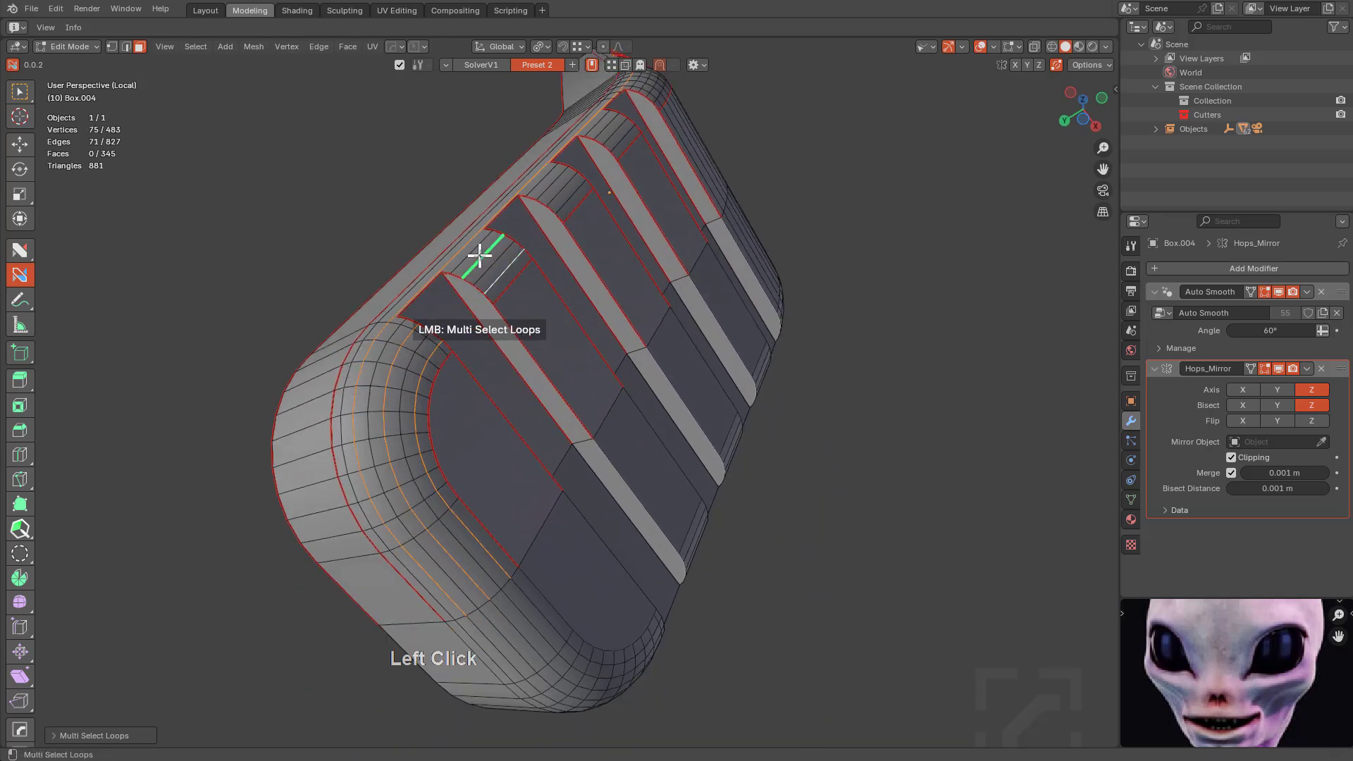
middle_drag(559, 272, 559, 290)
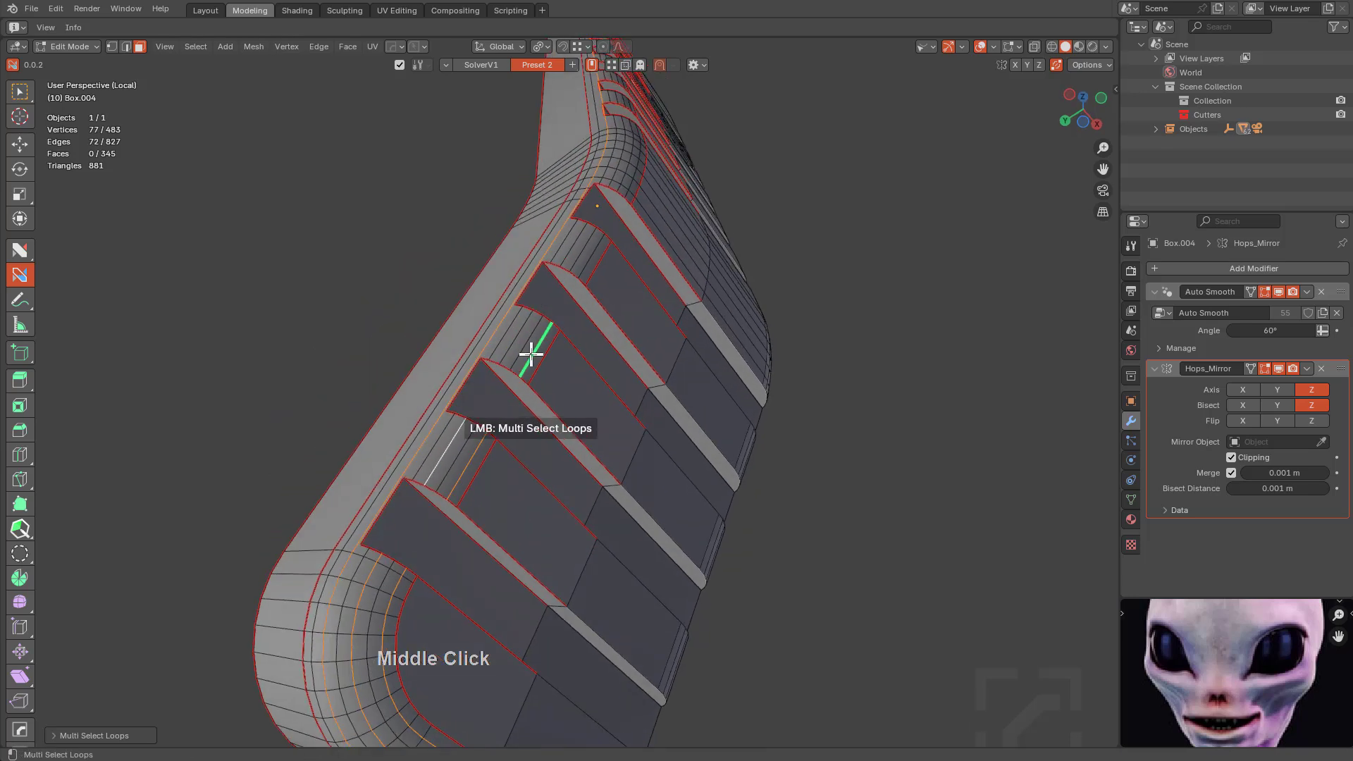
click(513, 340)
scroll(564, 349, up, 3)
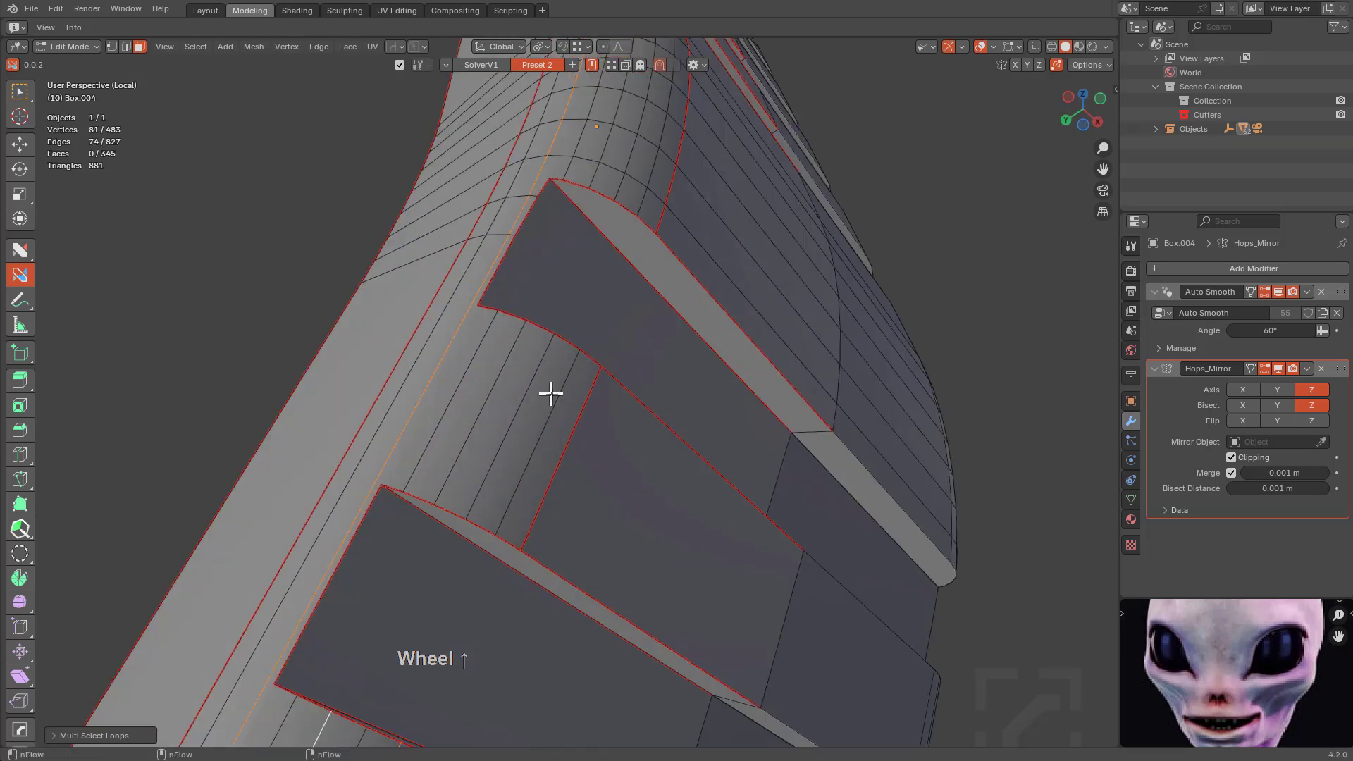
click(529, 380)
click(509, 365)
Add two alternate lengthwise edge loops on the rounded corner of the pad's curved bend to the selection.
middle_drag(608, 302, 599, 314)
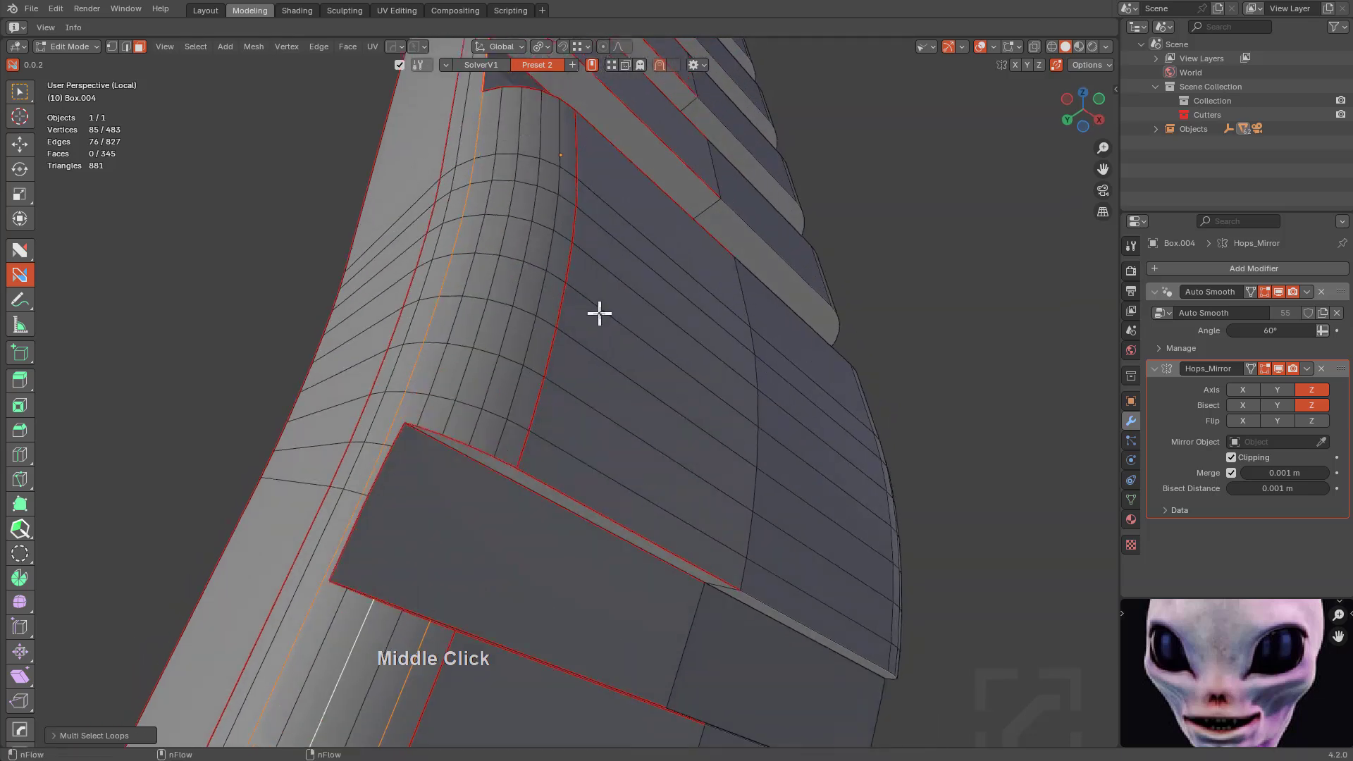
click(524, 349)
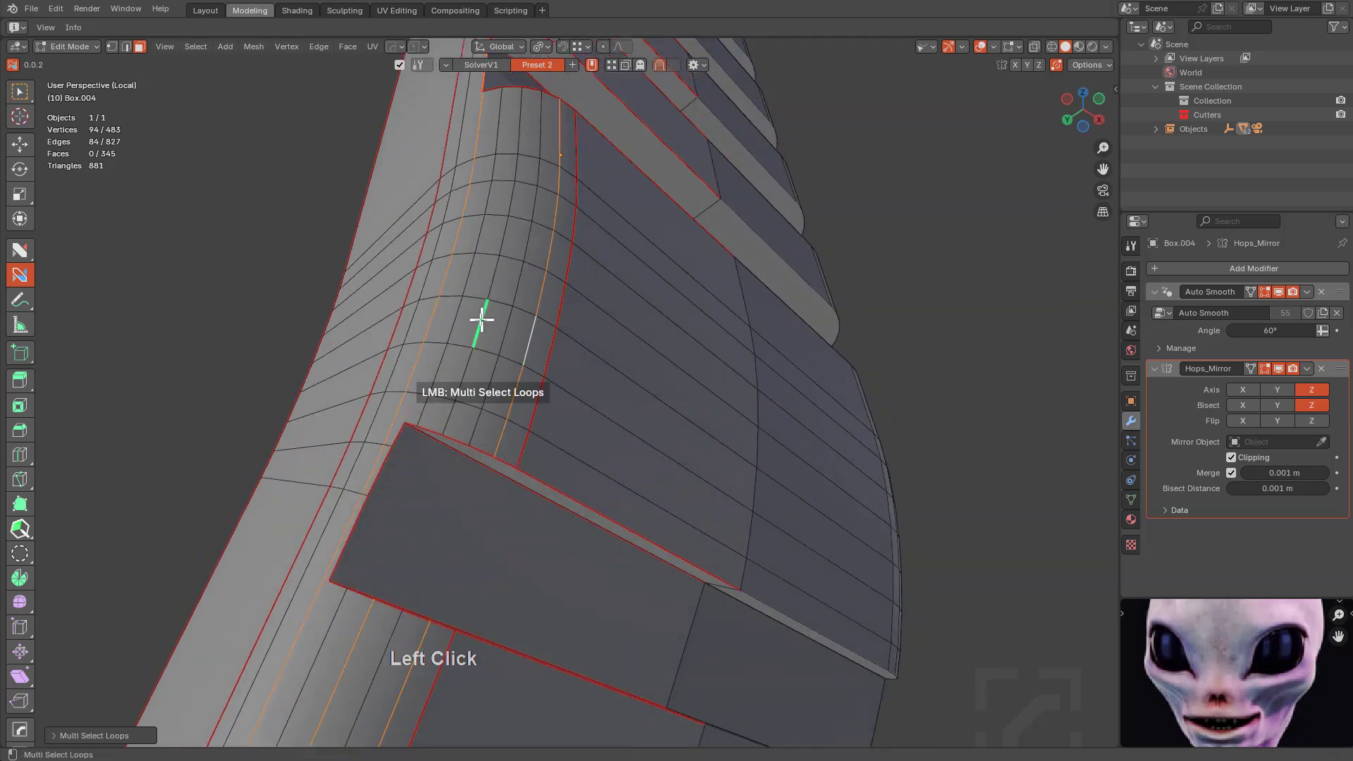
click(481, 318)
Add alternate edges on the rounded corners of the ribs between the bend and the circular boss.
middle_drag(535, 272, 552, 323)
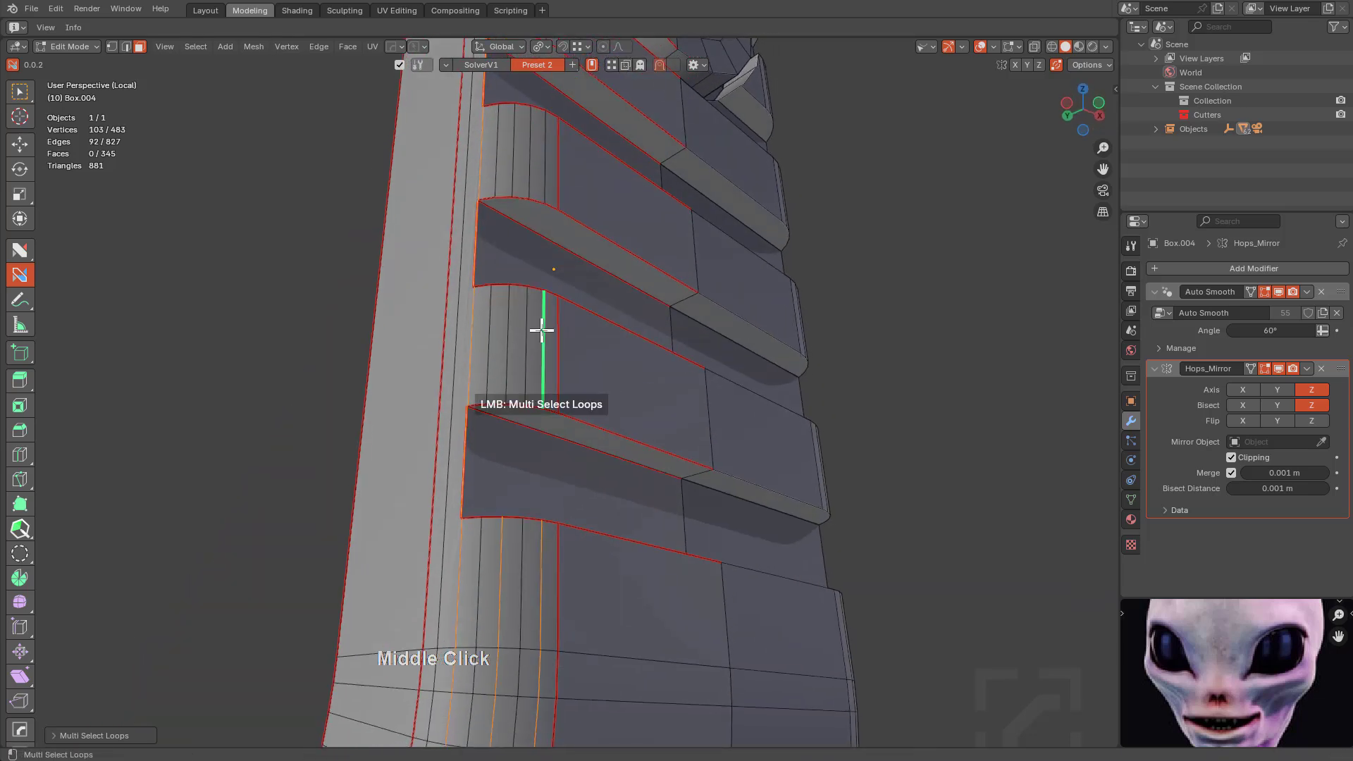
click(519, 328)
click(541, 160)
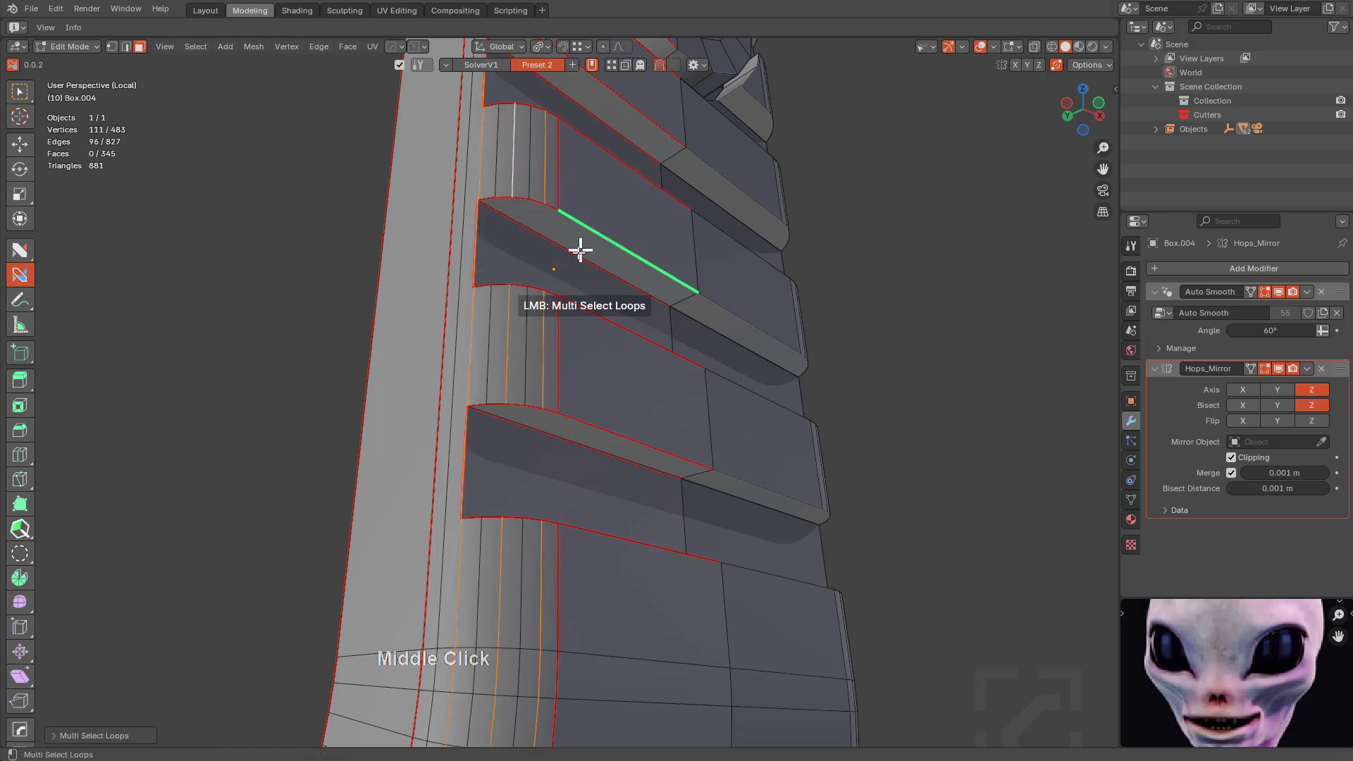
middle_drag(579, 251, 437, 277)
click(432, 271)
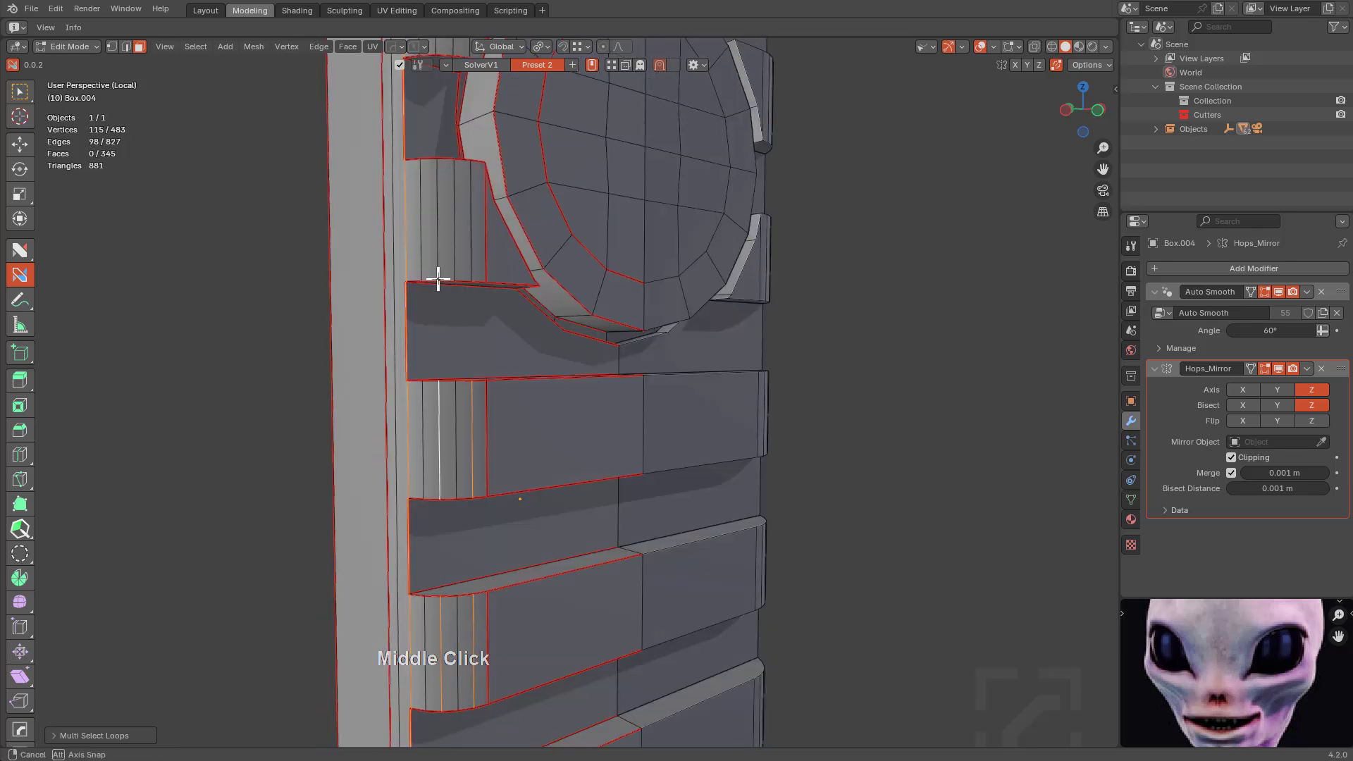
Try to select alternate edges on the rib corner beside the boss with Multi Select Loops, and undo the last pick.
click(444, 233)
middle_drag(453, 228, 474, 235)
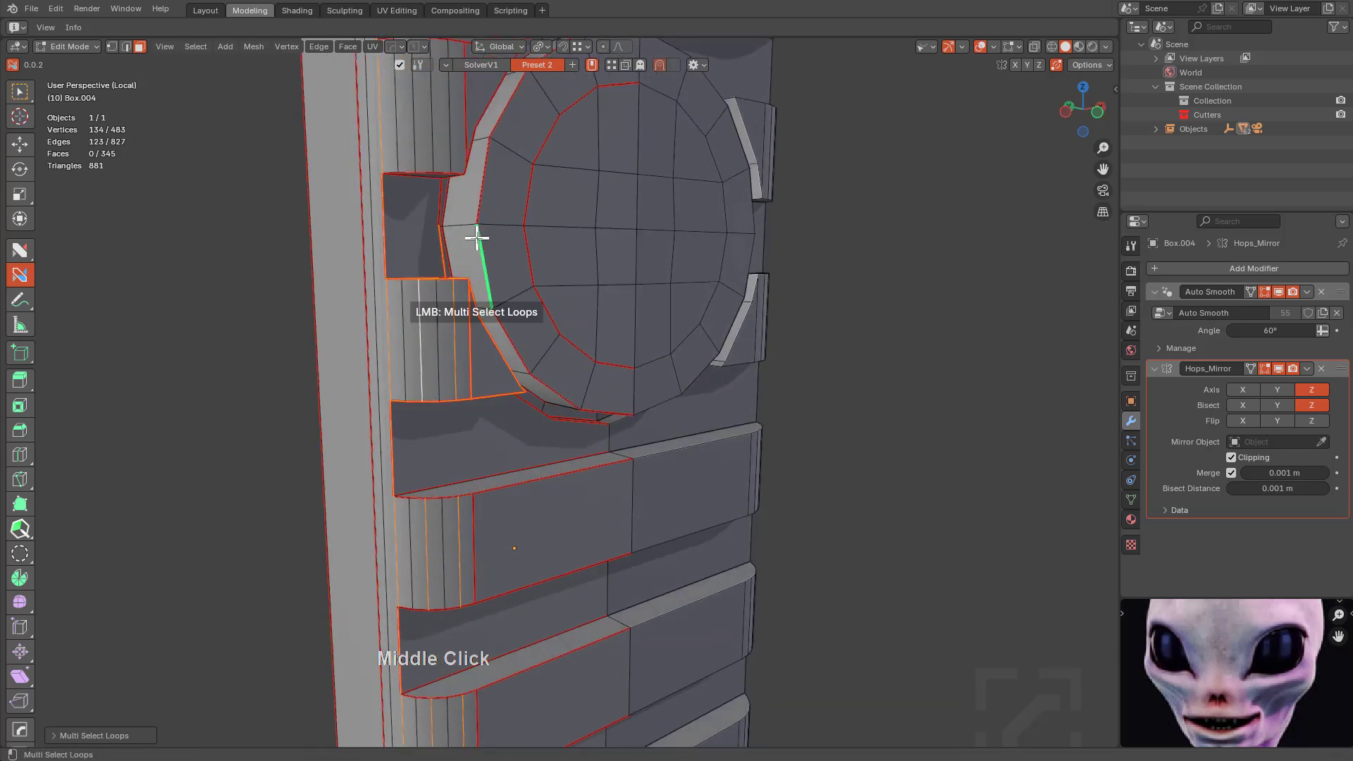
key(ctrl+z)
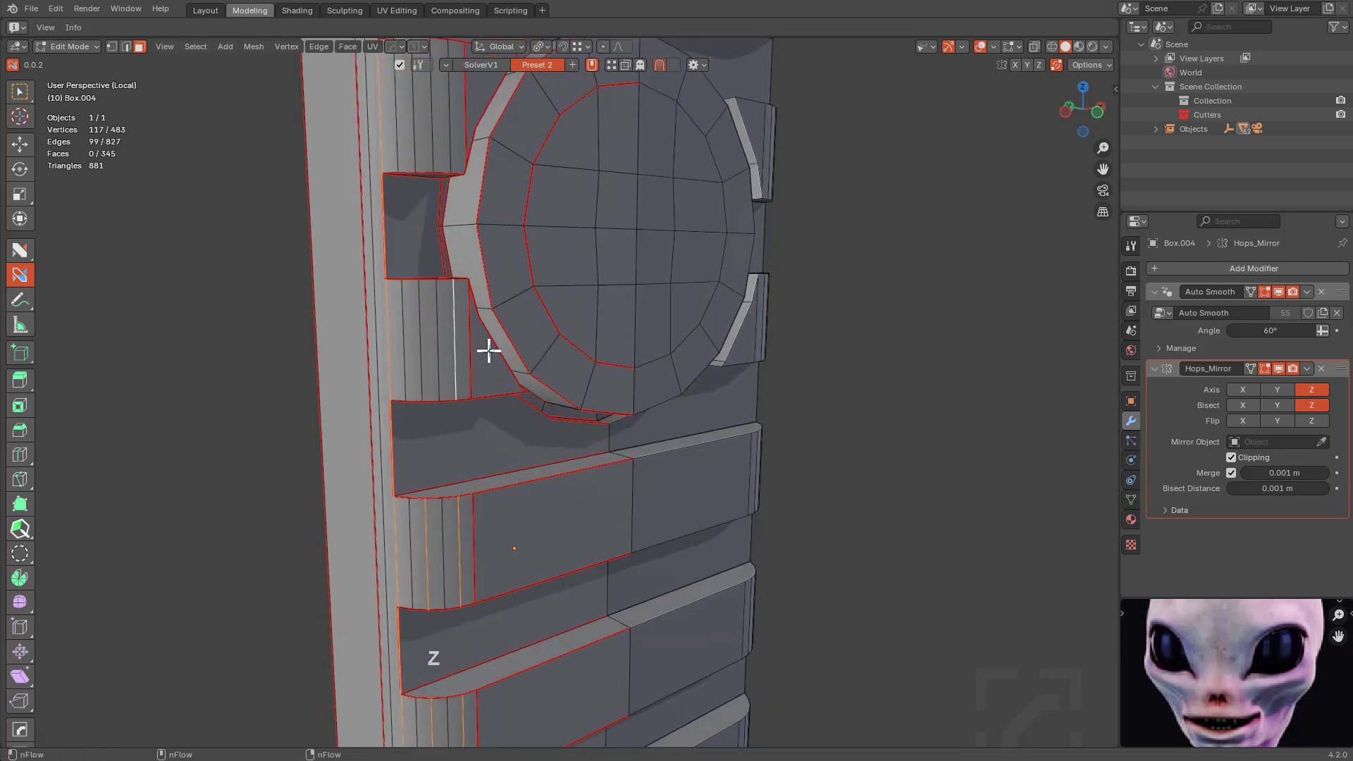
Switch to edge selection with the Select tool and add an alternate edge on the corner of the lower rib beside the boss.
scroll(488, 350, up, 2)
scroll(493, 369, up, 4)
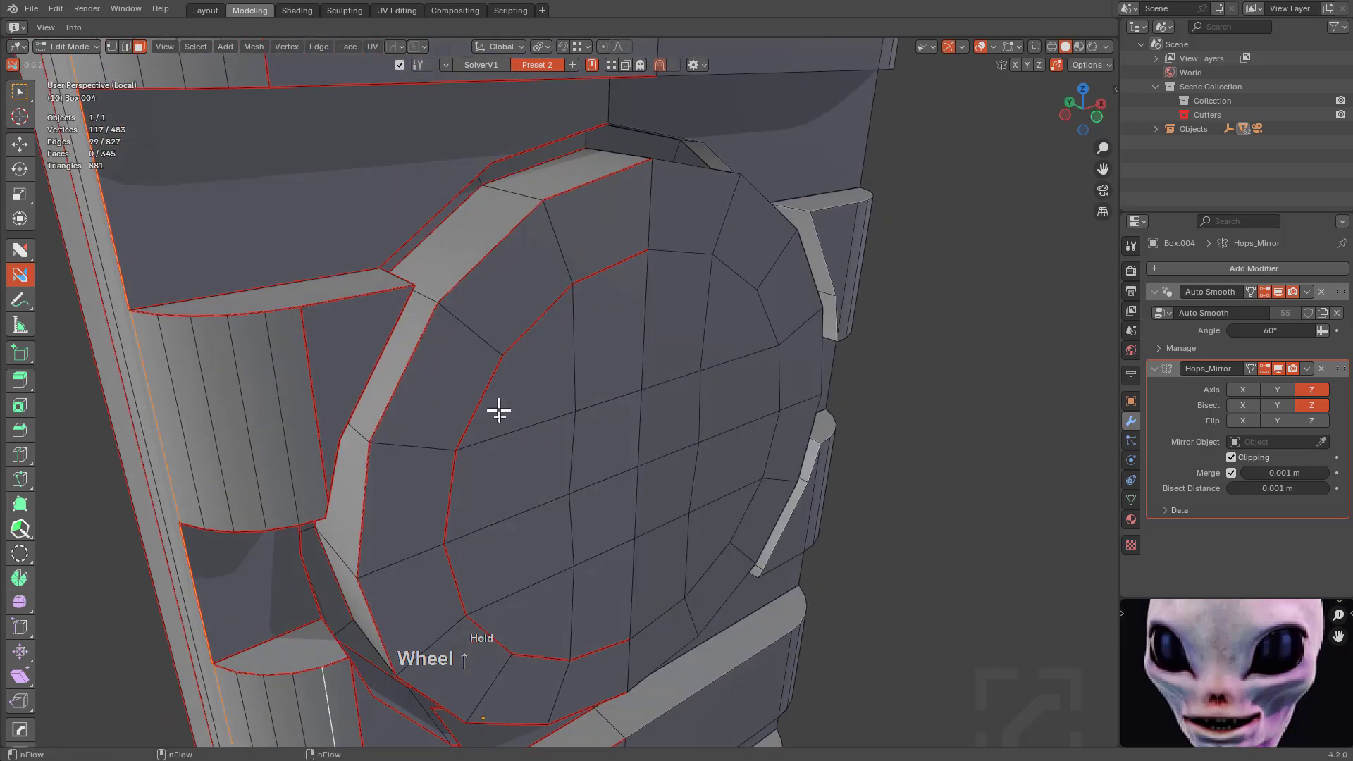
scroll(495, 488, down, 2)
shift+middle_drag(494, 488, 606, 306)
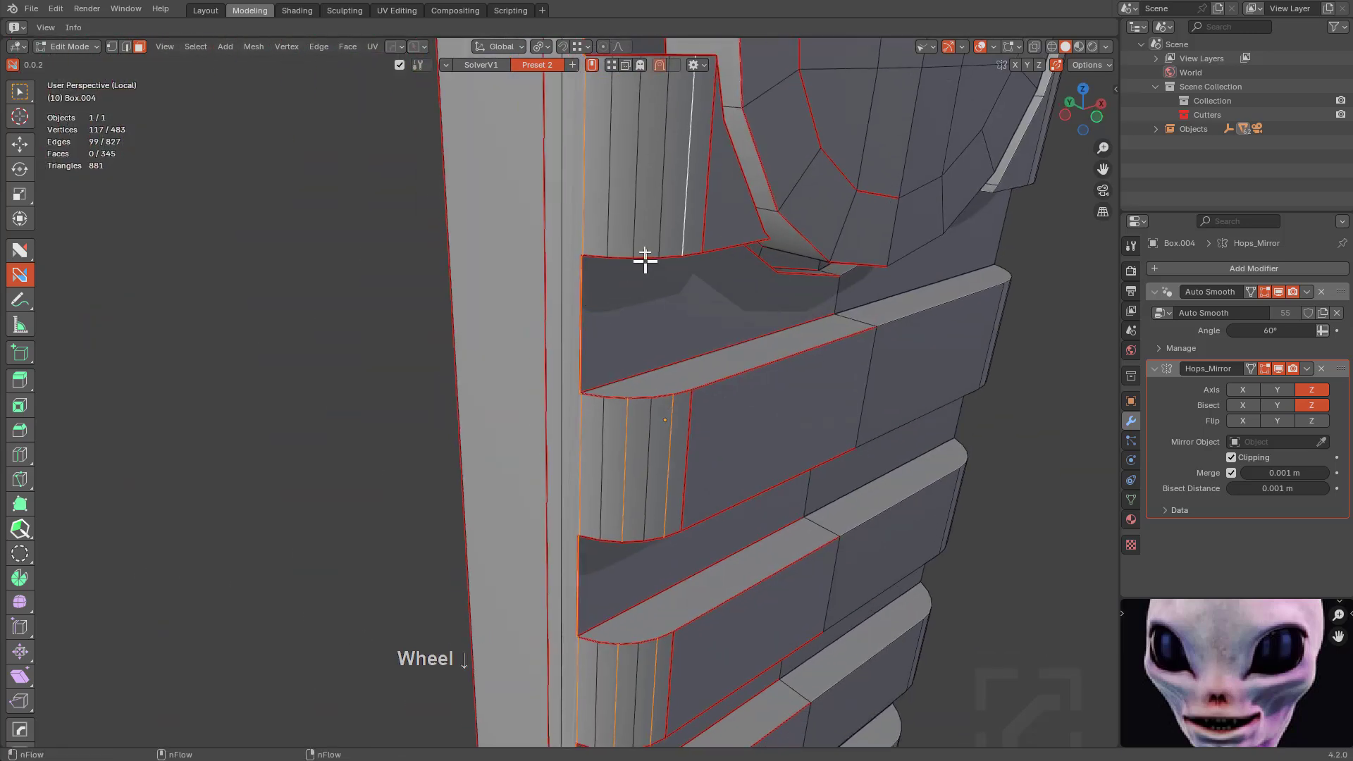
key(w)
shift+click(636, 201)
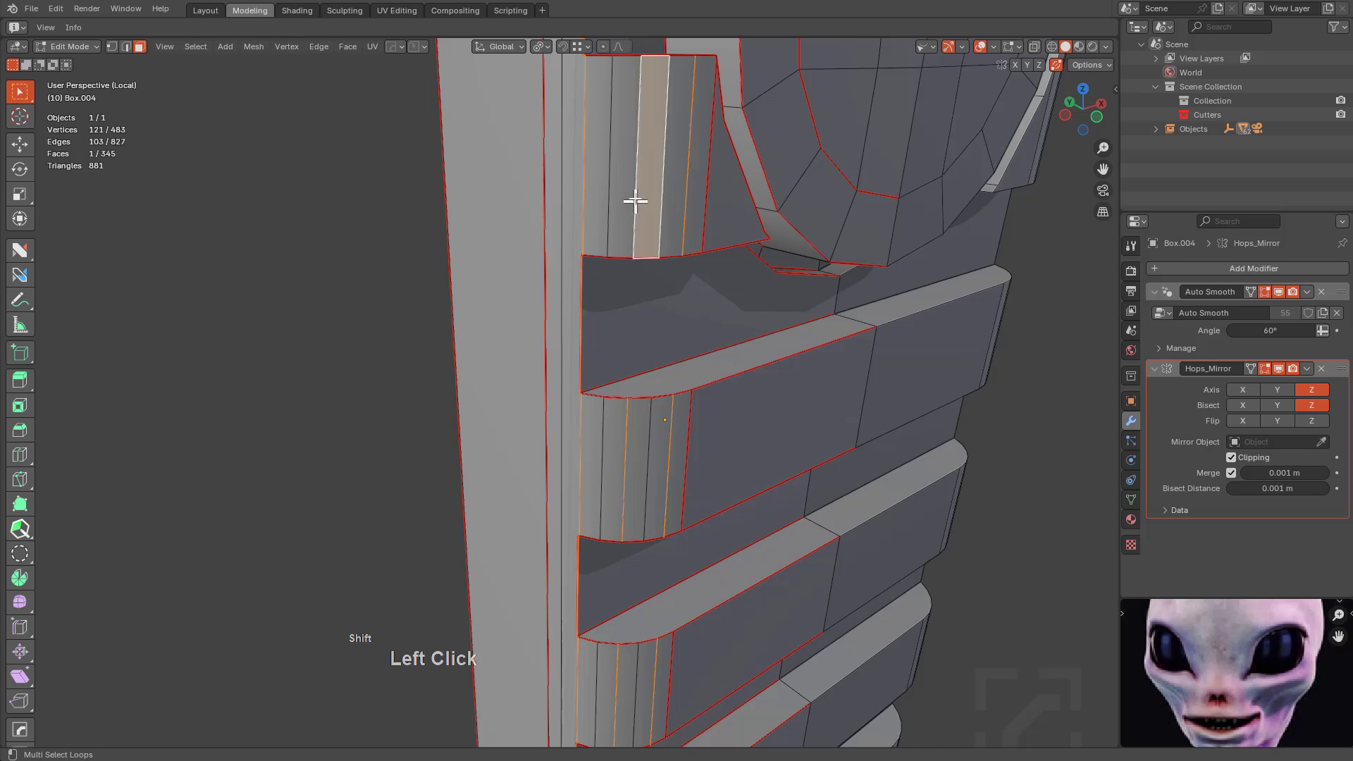
shift+middle_drag(640, 169, 630, 208)
key(ctrl+z)
key(2)
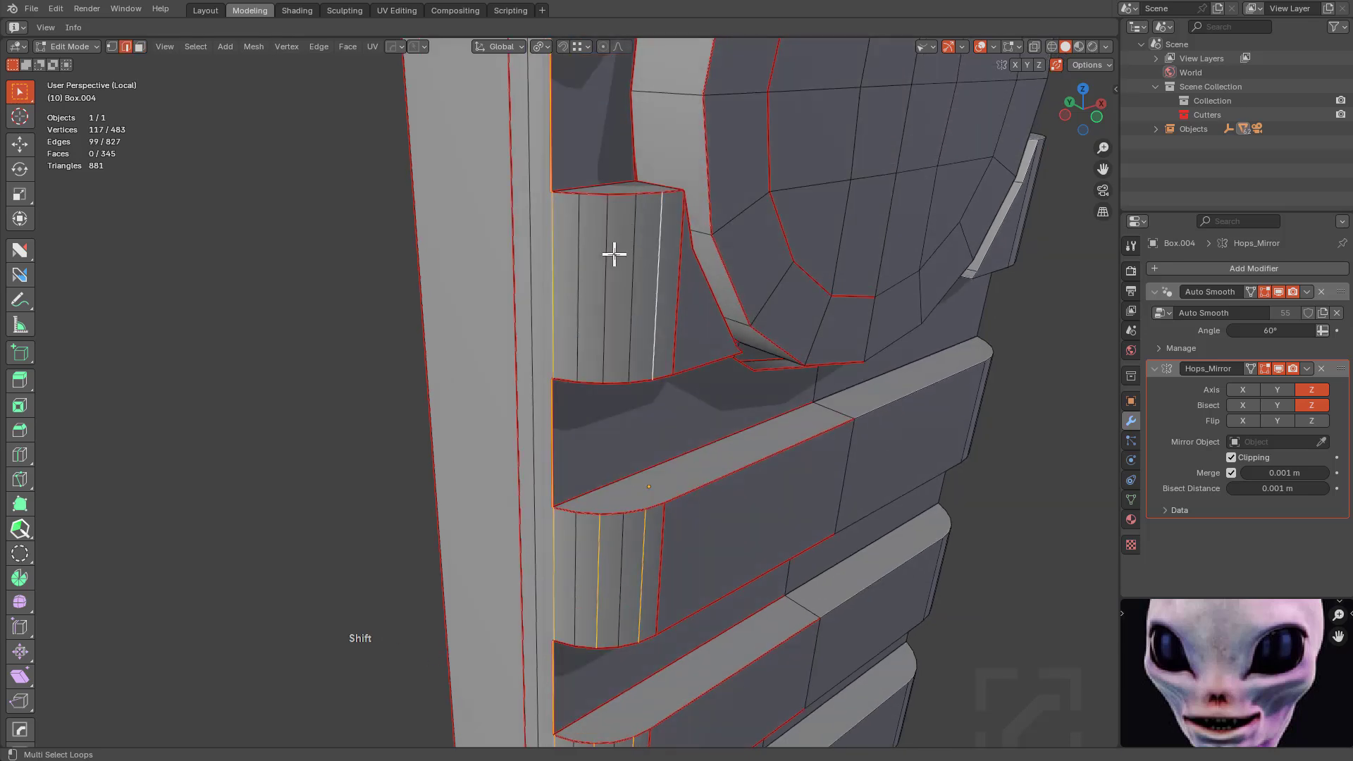
scroll(646, 279, down, 2)
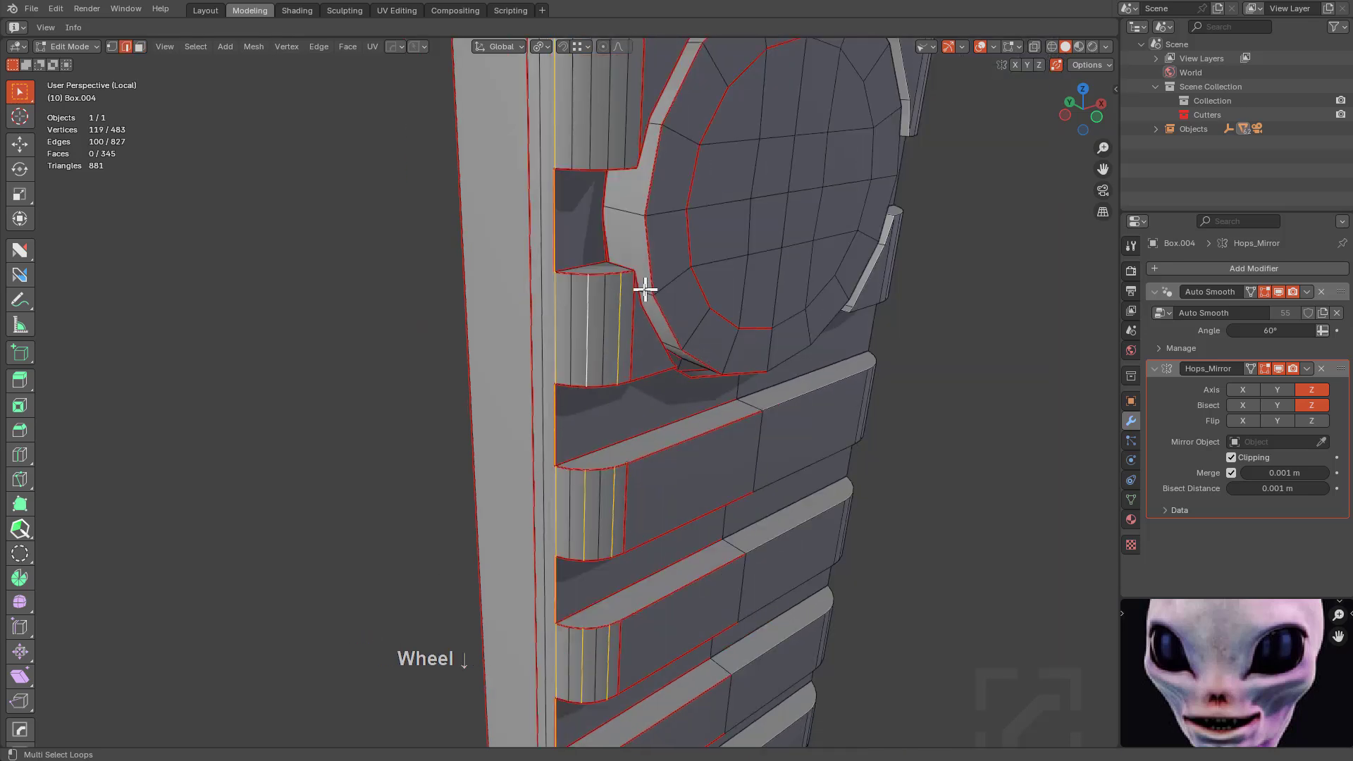
Enable edge select mode in the Preset 2 settings of nFlow's dissolve-edges and multi-loop-select behaviors.
middle_drag(645, 288, 640, 296)
key(n)
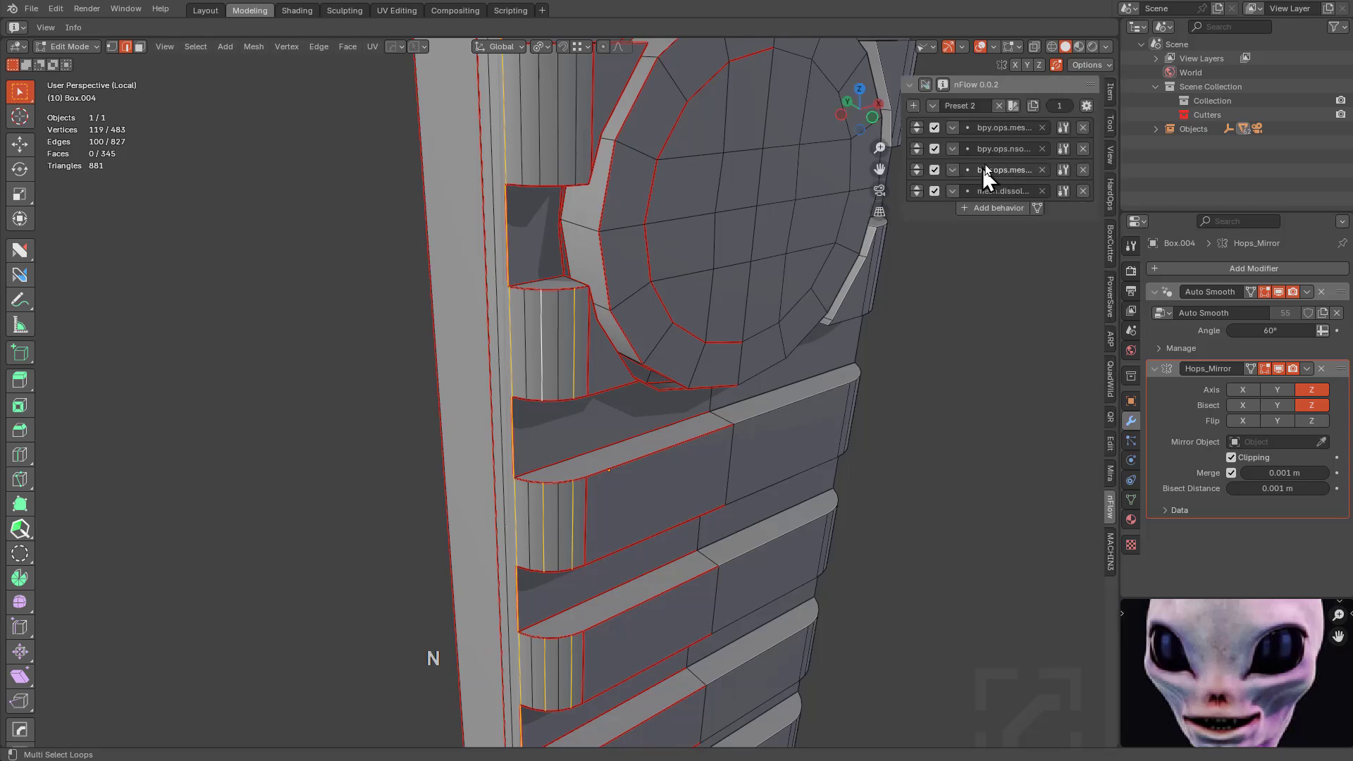
drag(904, 189, 843, 182)
click(1062, 191)
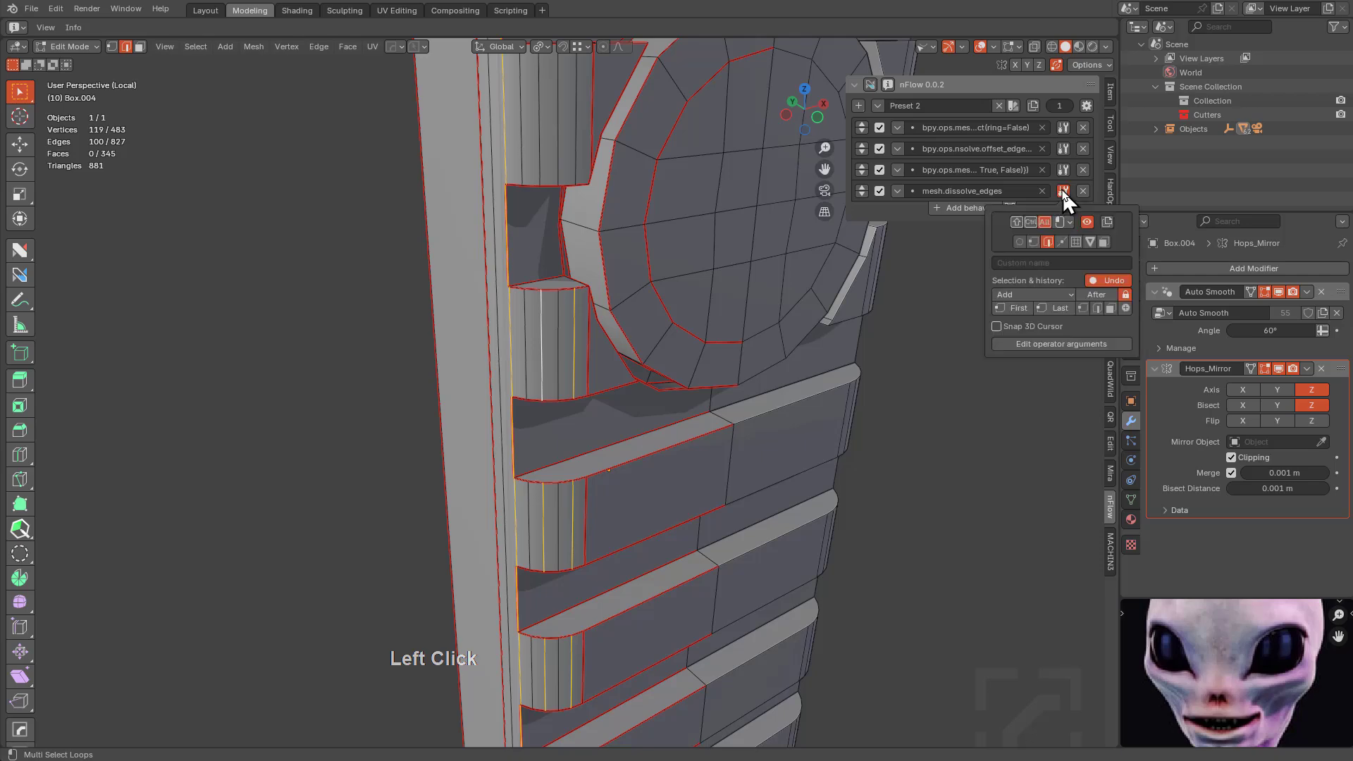
click(1099, 311)
shift+middle_drag(583, 320, 620, 205)
scroll(673, 314, up, 4)
scroll(794, 338, down, 2)
middle_drag(794, 338, 851, 256)
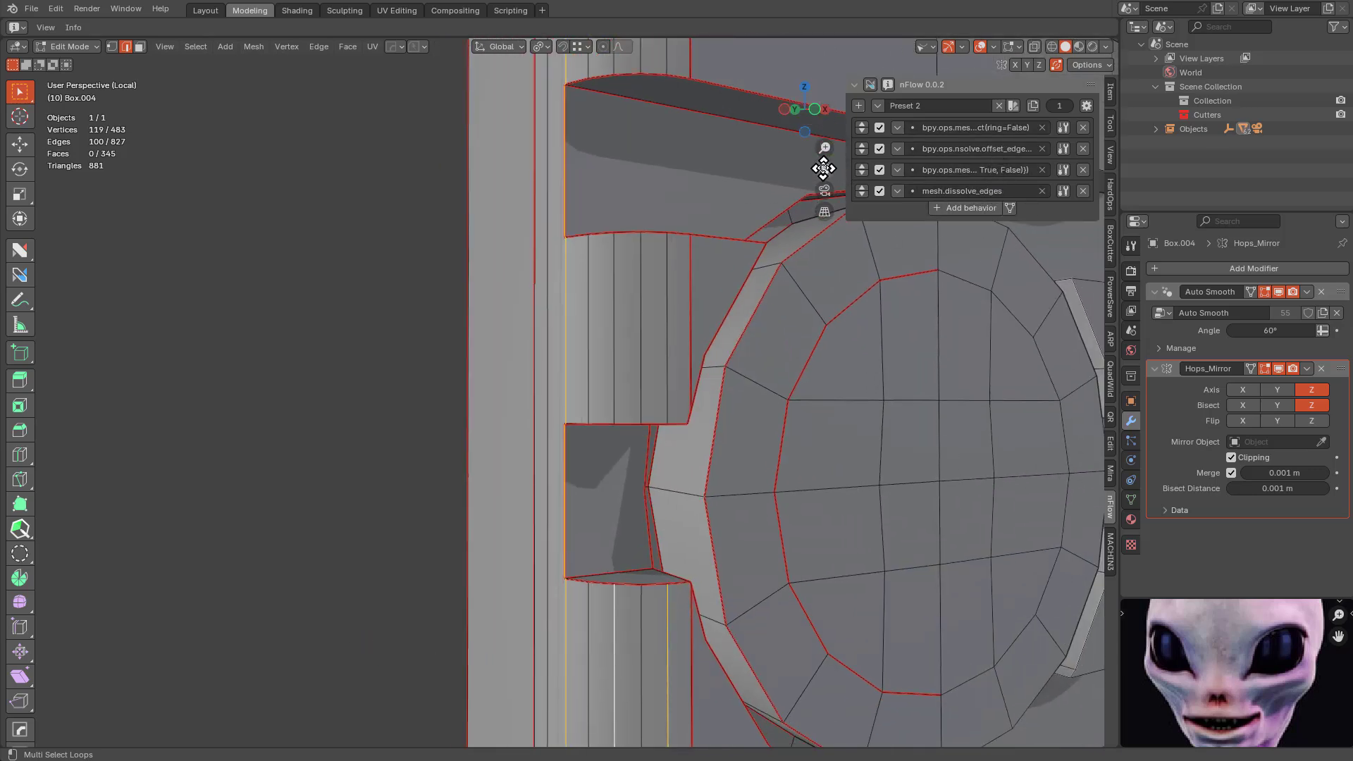
drag(845, 170, 733, 168)
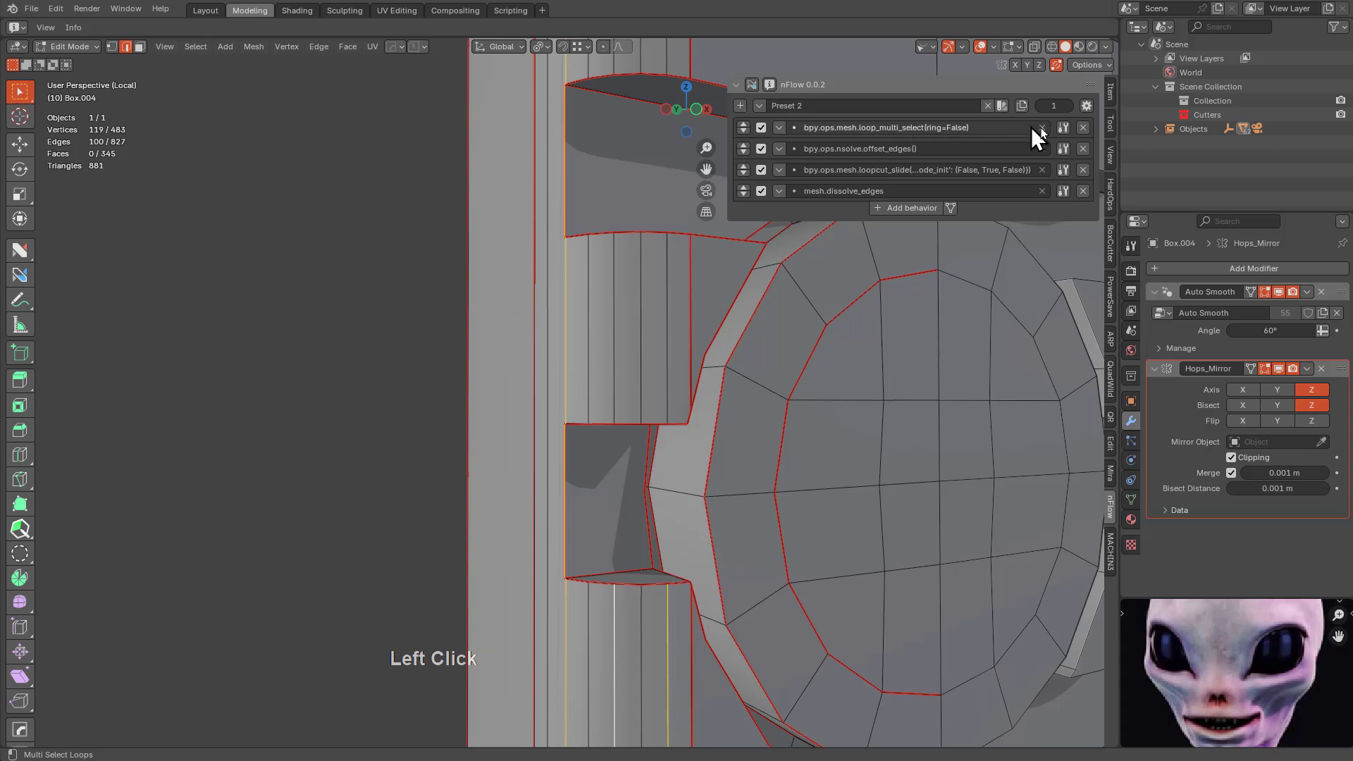
click(1065, 127)
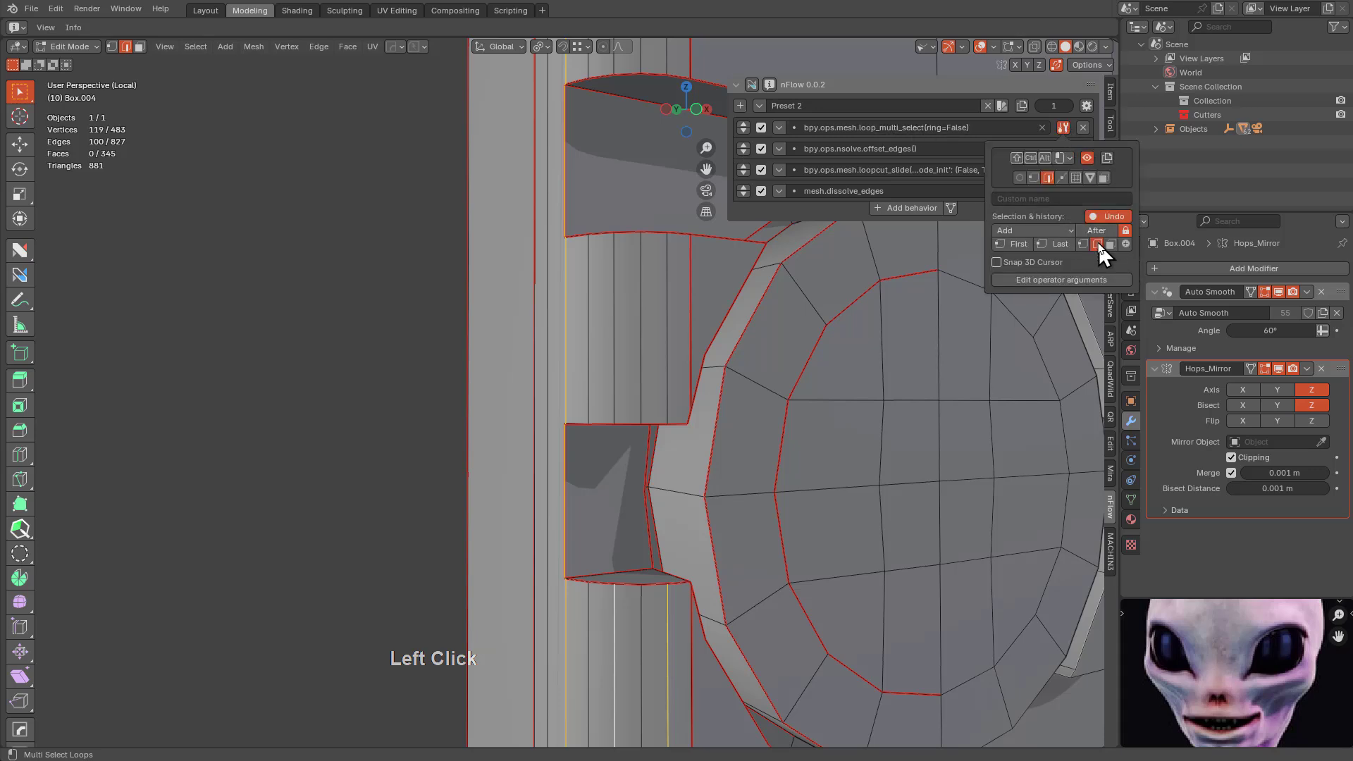
drag(727, 173, 855, 181)
Add alternate edges on the rib corners from the boss upward and alternate lengthwise loops on the curved section above to the selection.
middle_drag(694, 341, 676, 285)
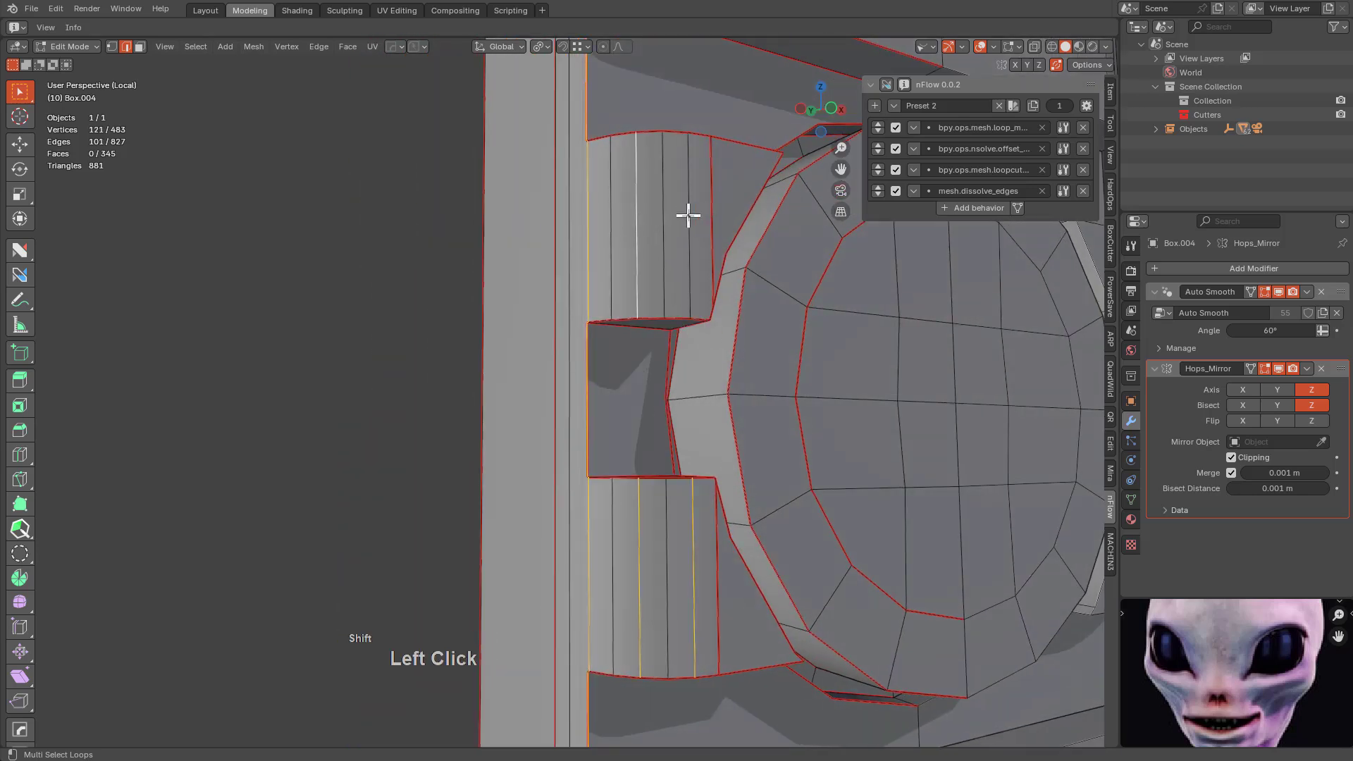
middle_drag(706, 185, 670, 171)
shift+click(623, 242)
shift+click(708, 205)
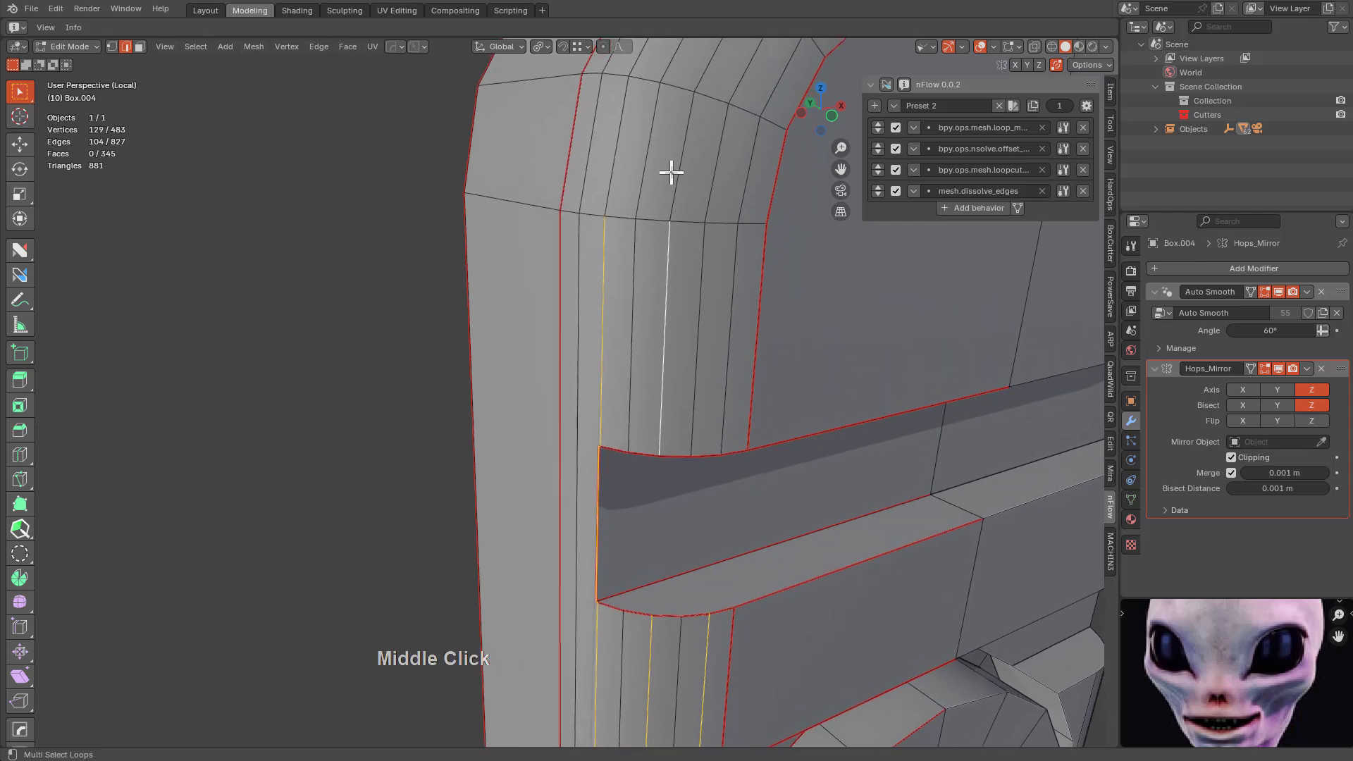
click(886, 85)
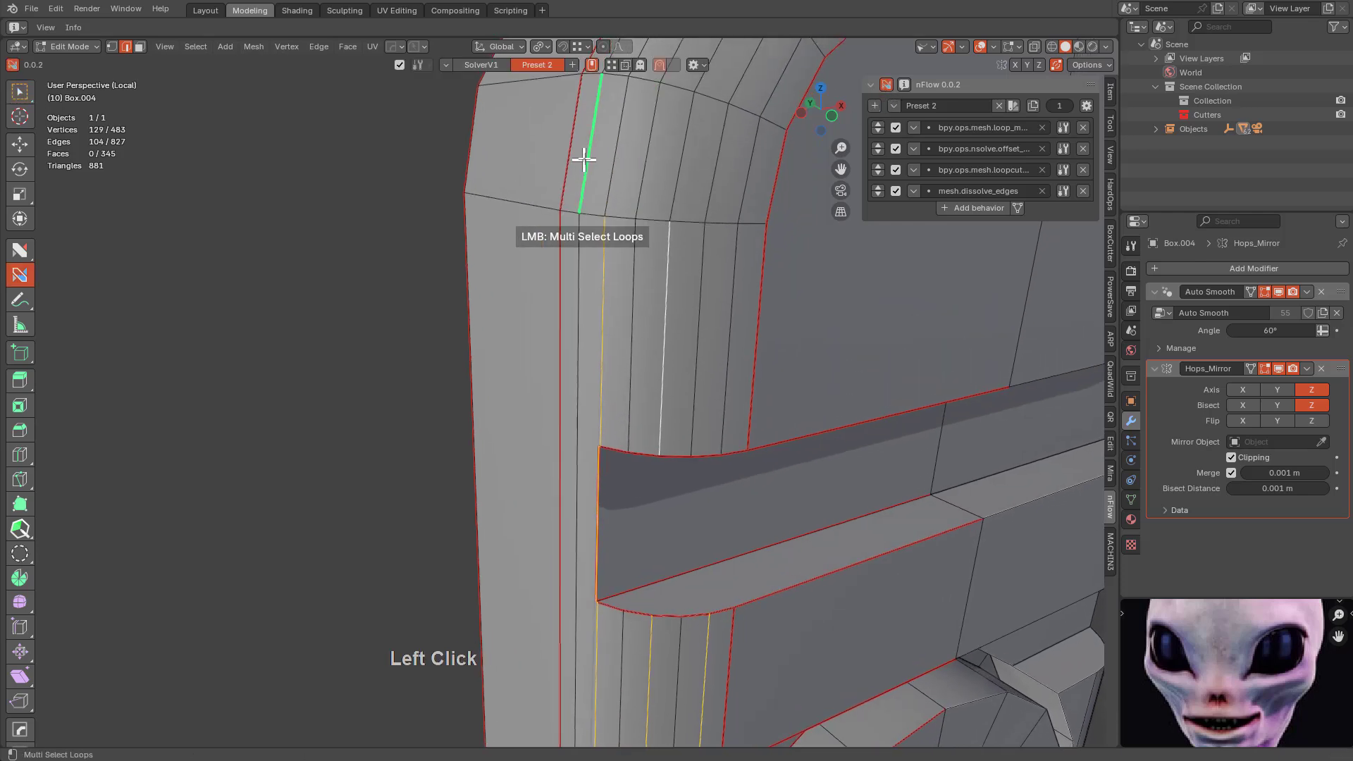
click(619, 144)
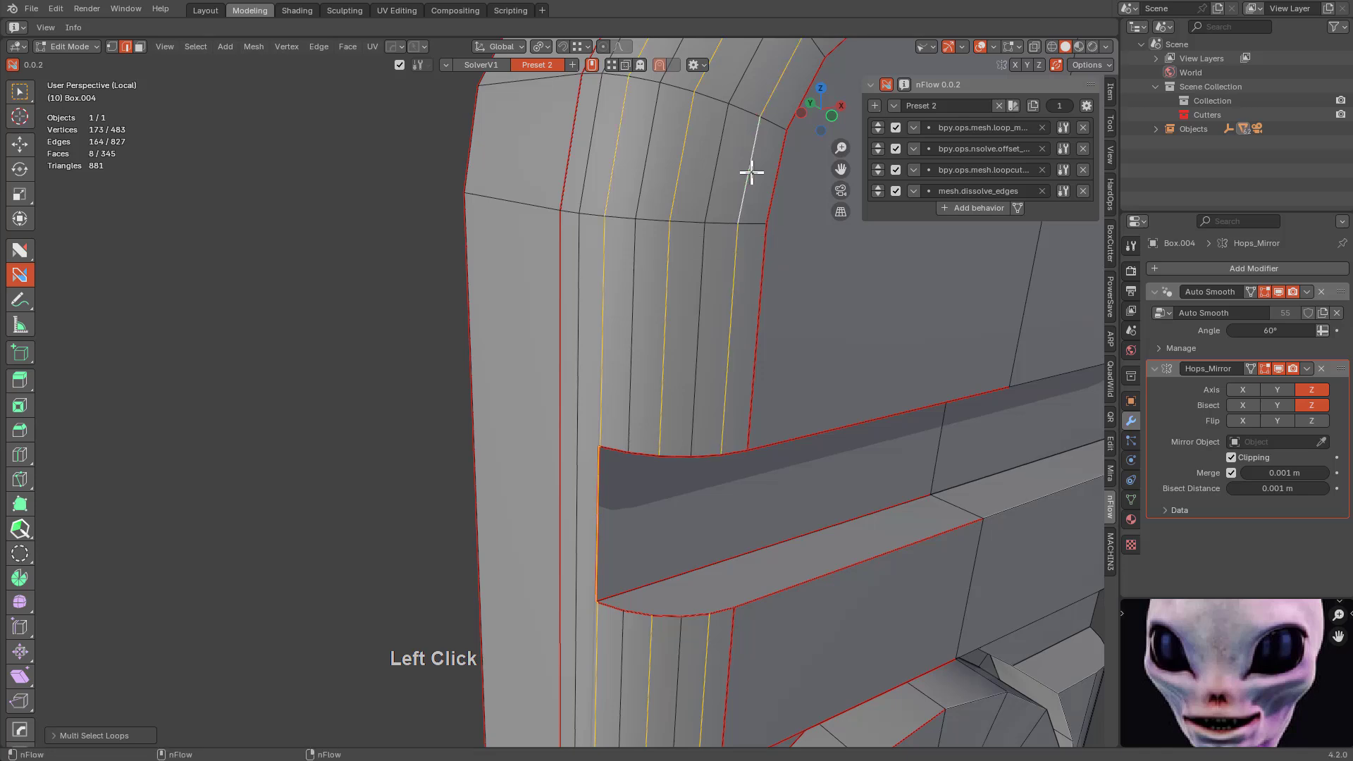
scroll(754, 273, down, 4)
scroll(755, 272, up, 5)
ctrl+click(763, 211)
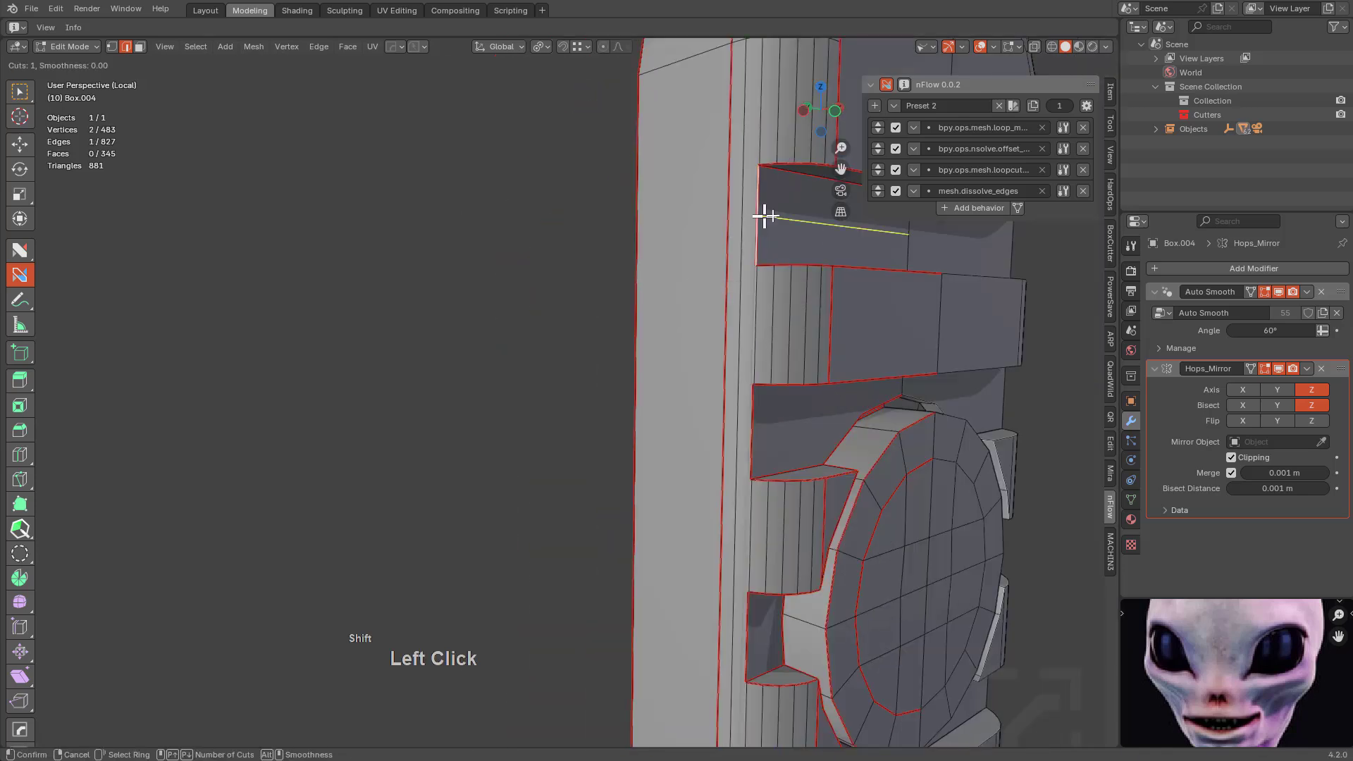
key(ctrl+z)
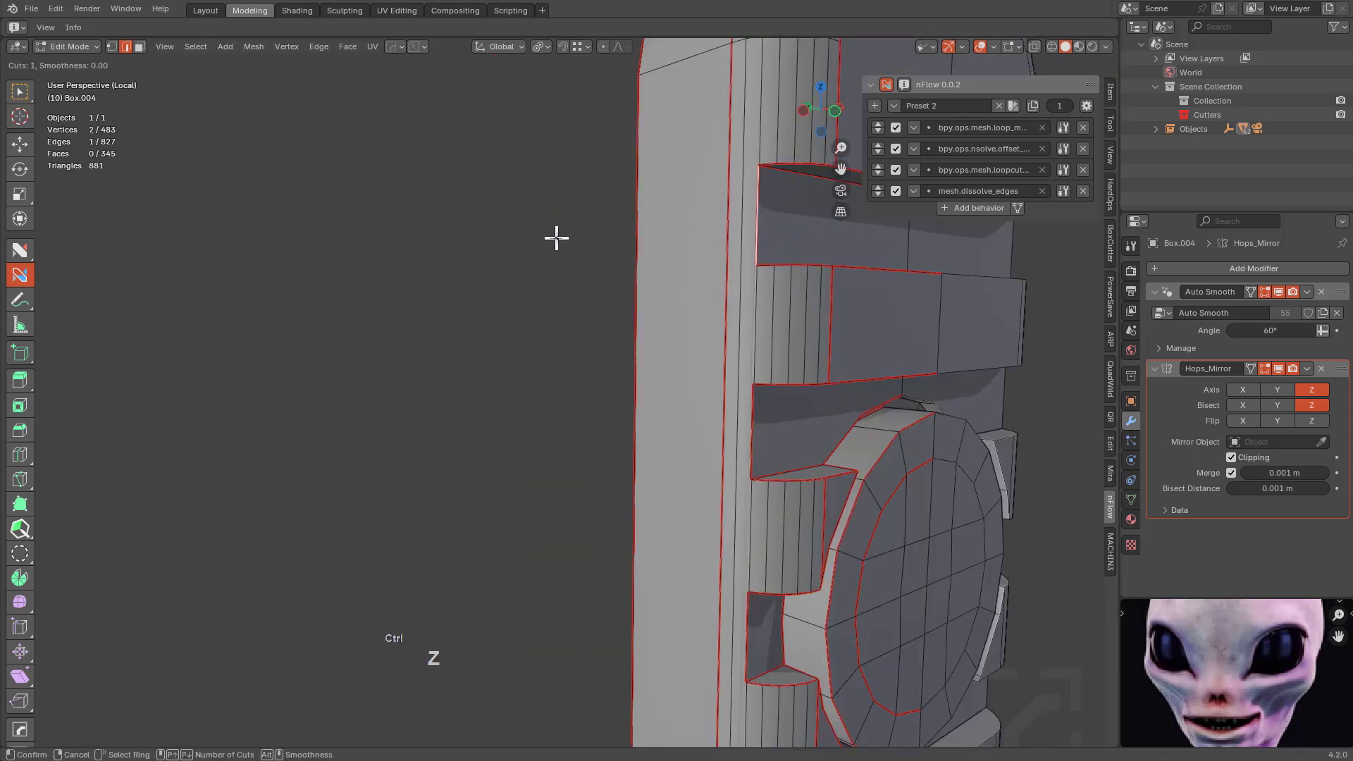
click(594, 212)
key(ctrl+z)
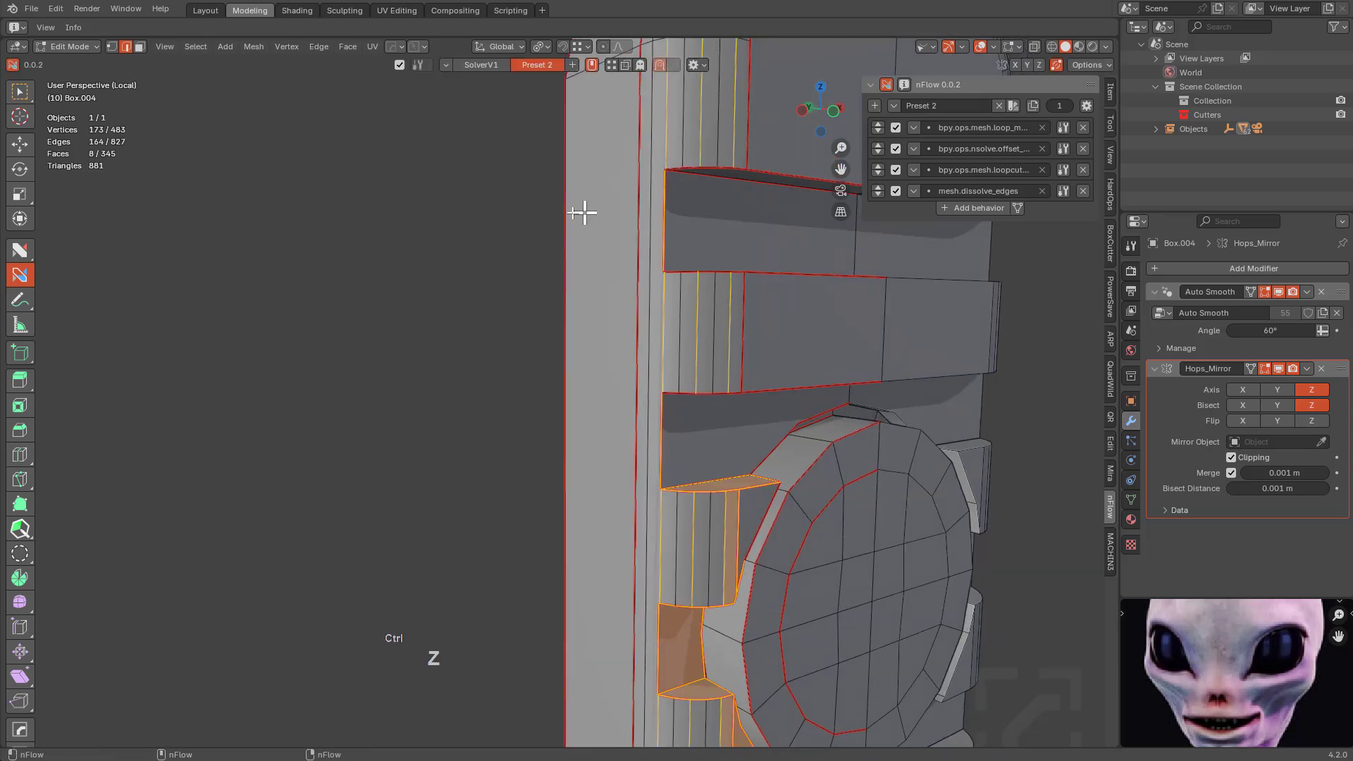
Box-deselect the outer vertical edges of the two recesses above the boss.
key(b)
middle_drag(463, 197, 671, 248)
key(b)
middle_drag(437, 431, 671, 468)
scroll(688, 391, up, 2)
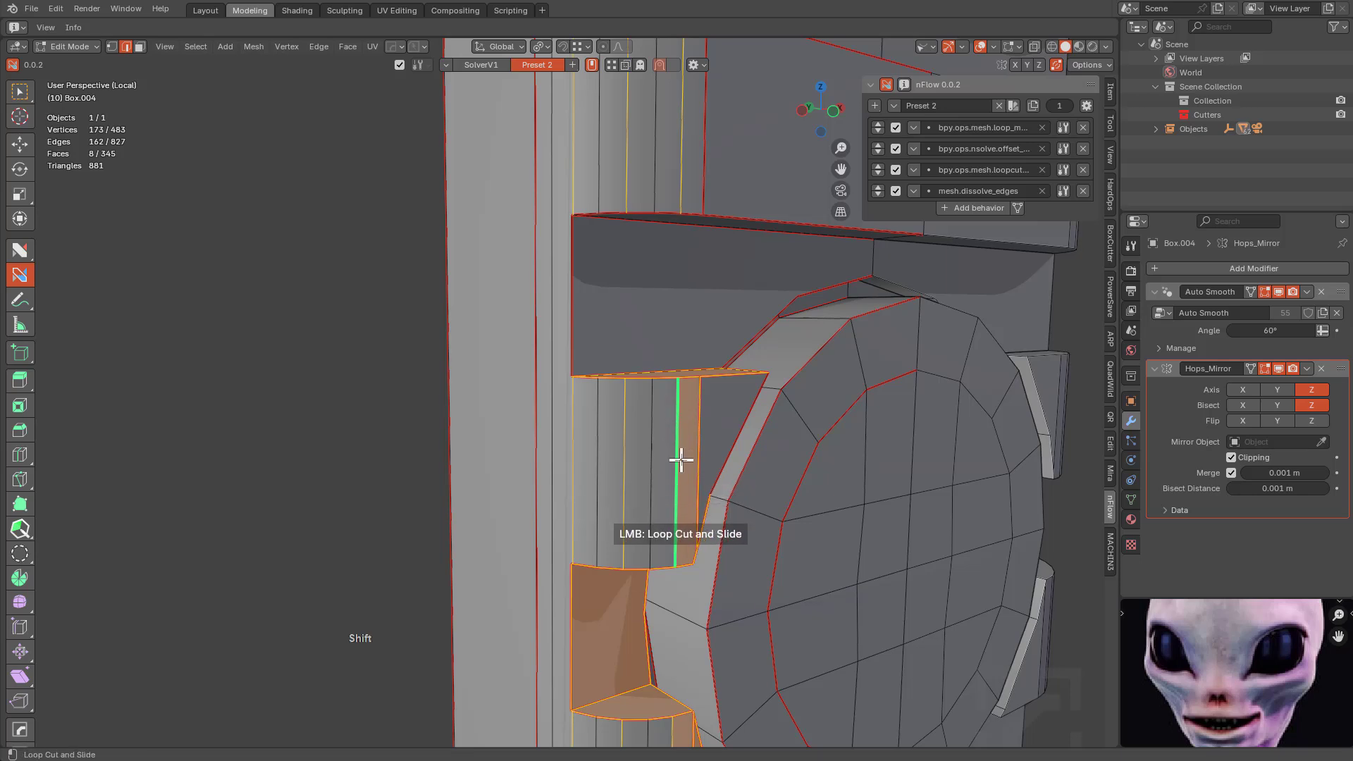
middle_drag(685, 423, 689, 434)
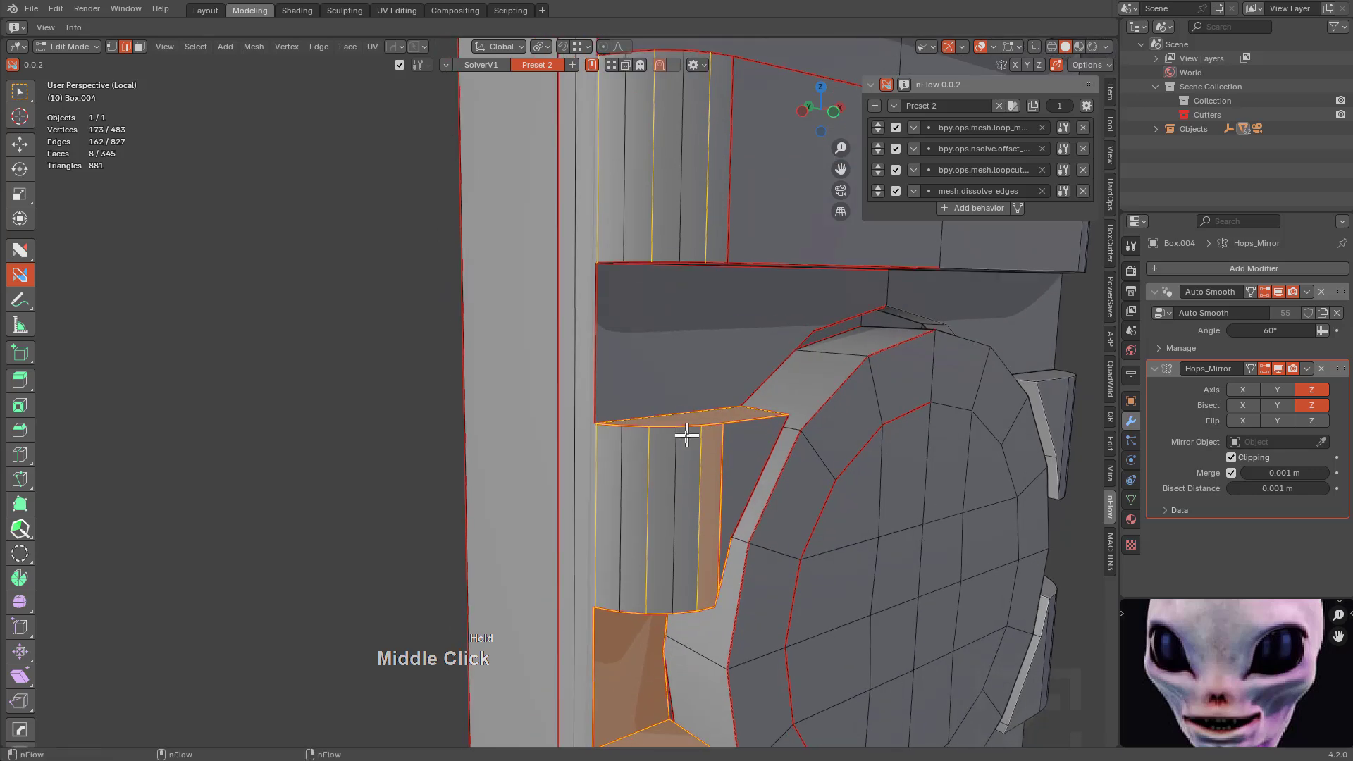
click(717, 479)
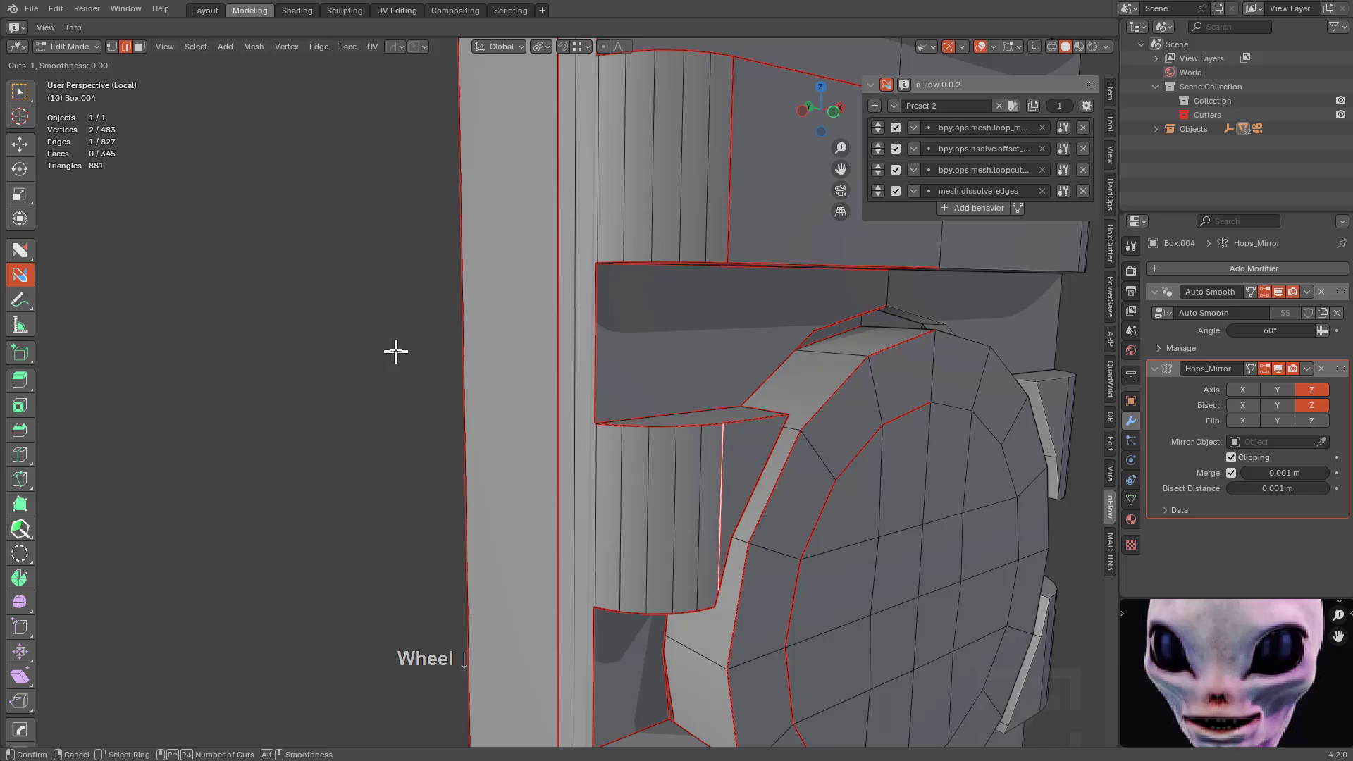
right_click(334, 320)
key(ctrl+z)
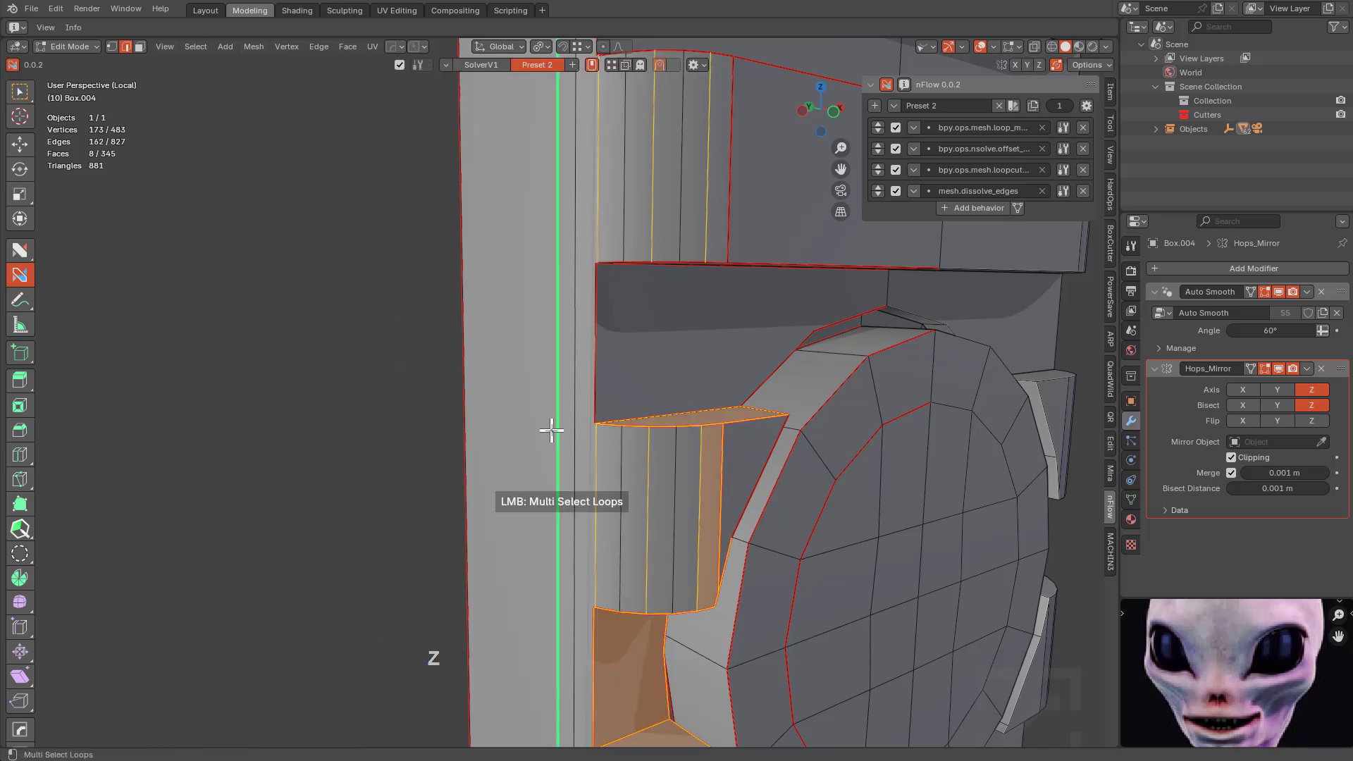
Deselect the stray faces and boundary edges around the upper rib beside the boss, keeping its alternate corner edges selected.
shift+middle_drag(520, 416, 568, 408)
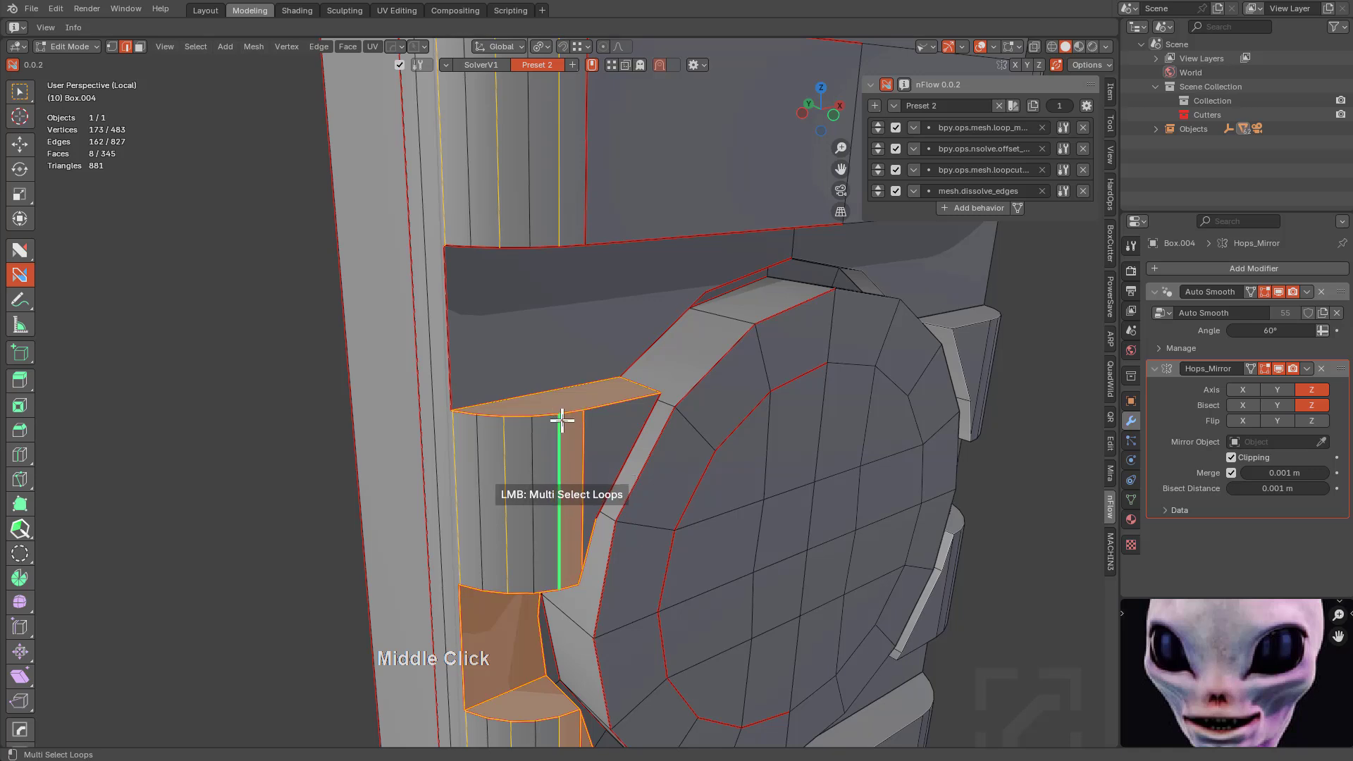
middle_click(565, 414)
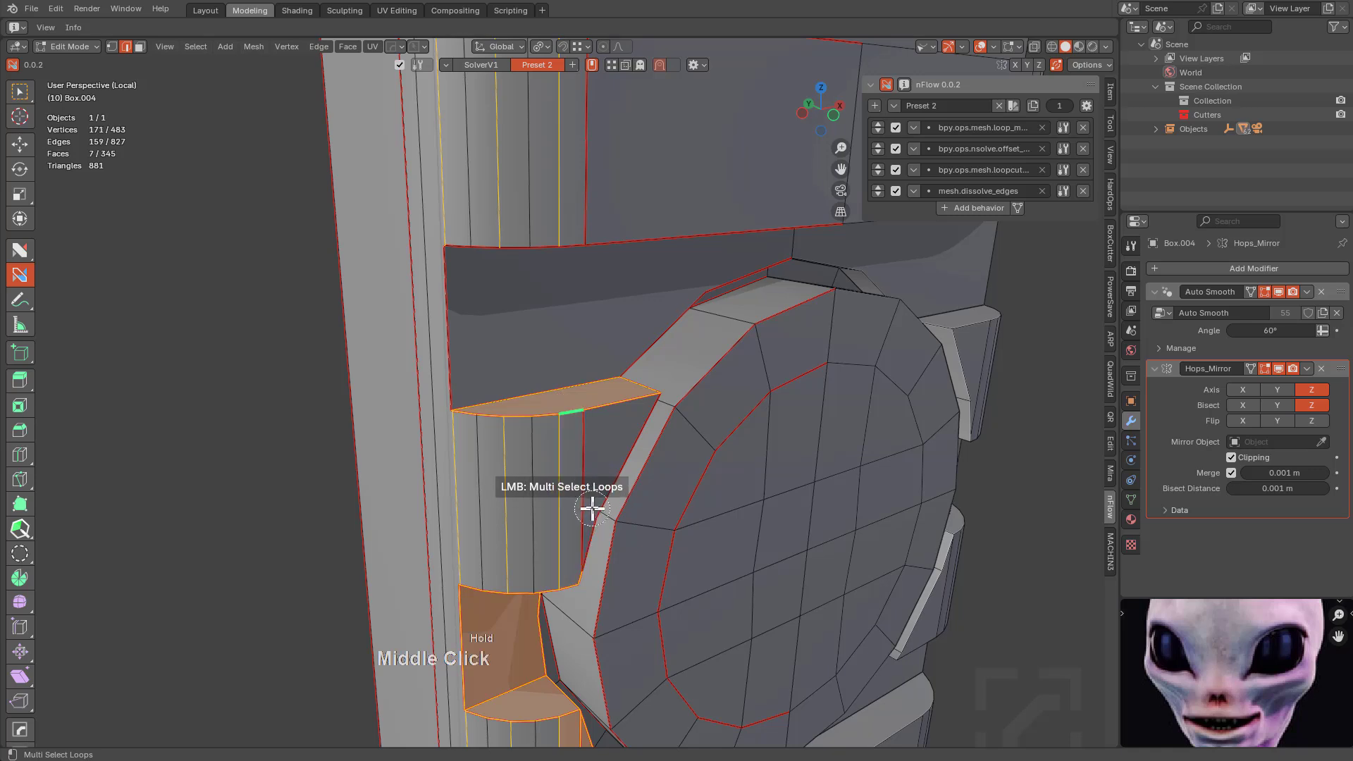
middle_click(604, 423)
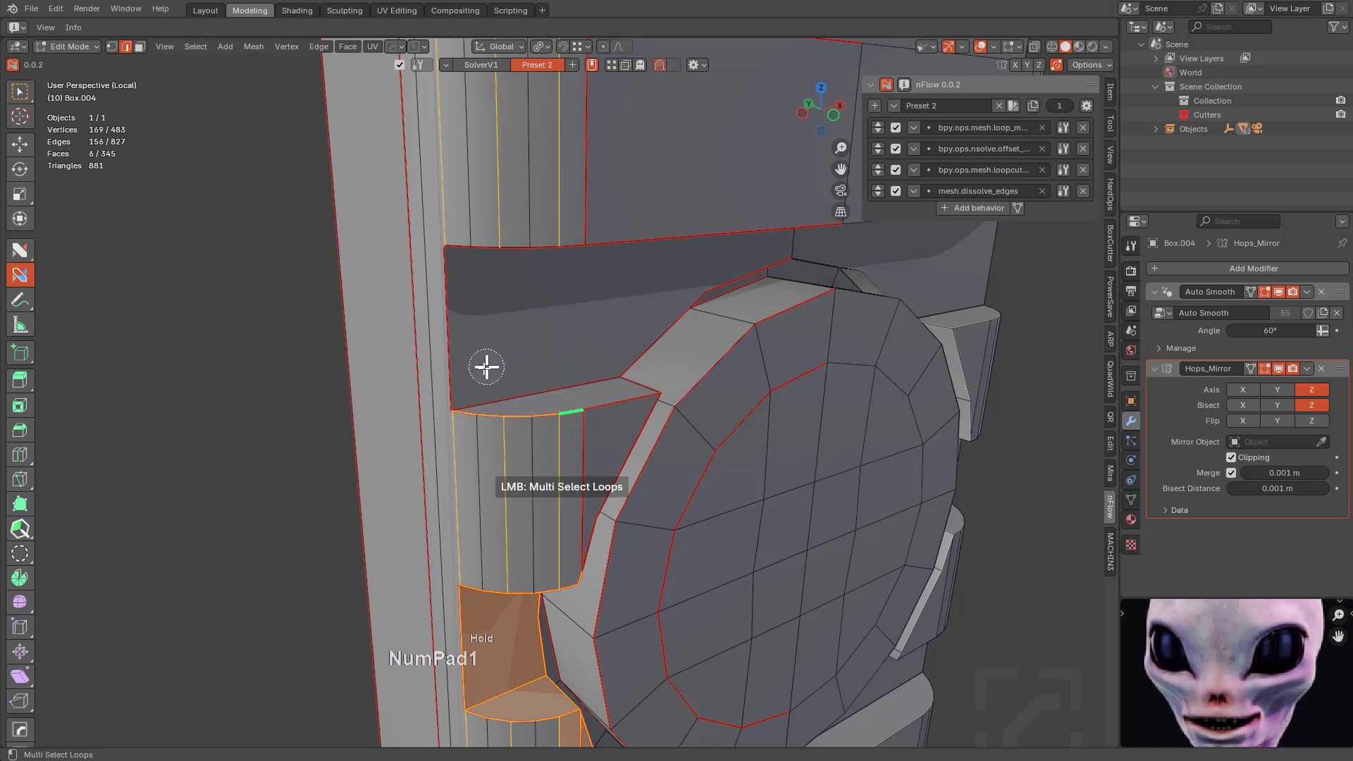
middle_click(537, 399)
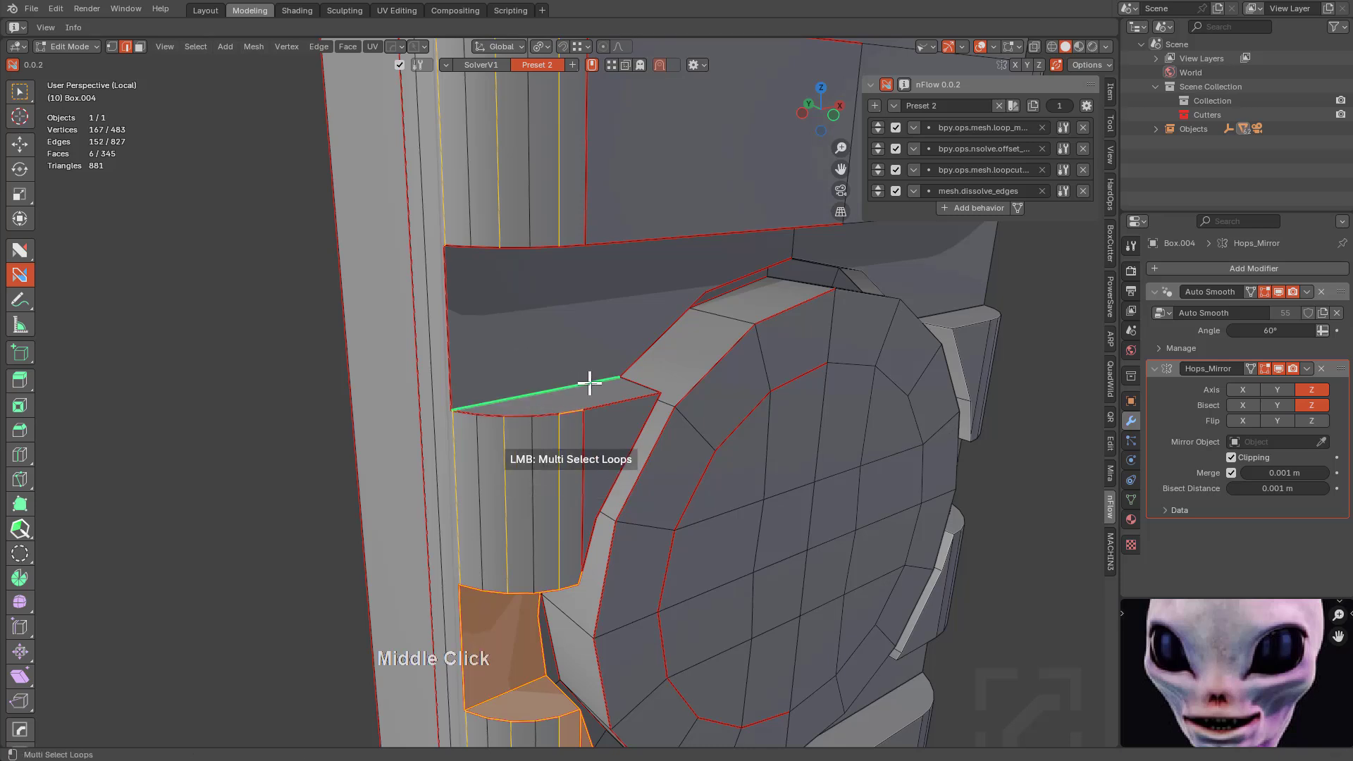
middle_drag(595, 381, 634, 407)
scroll(634, 408, up, 3)
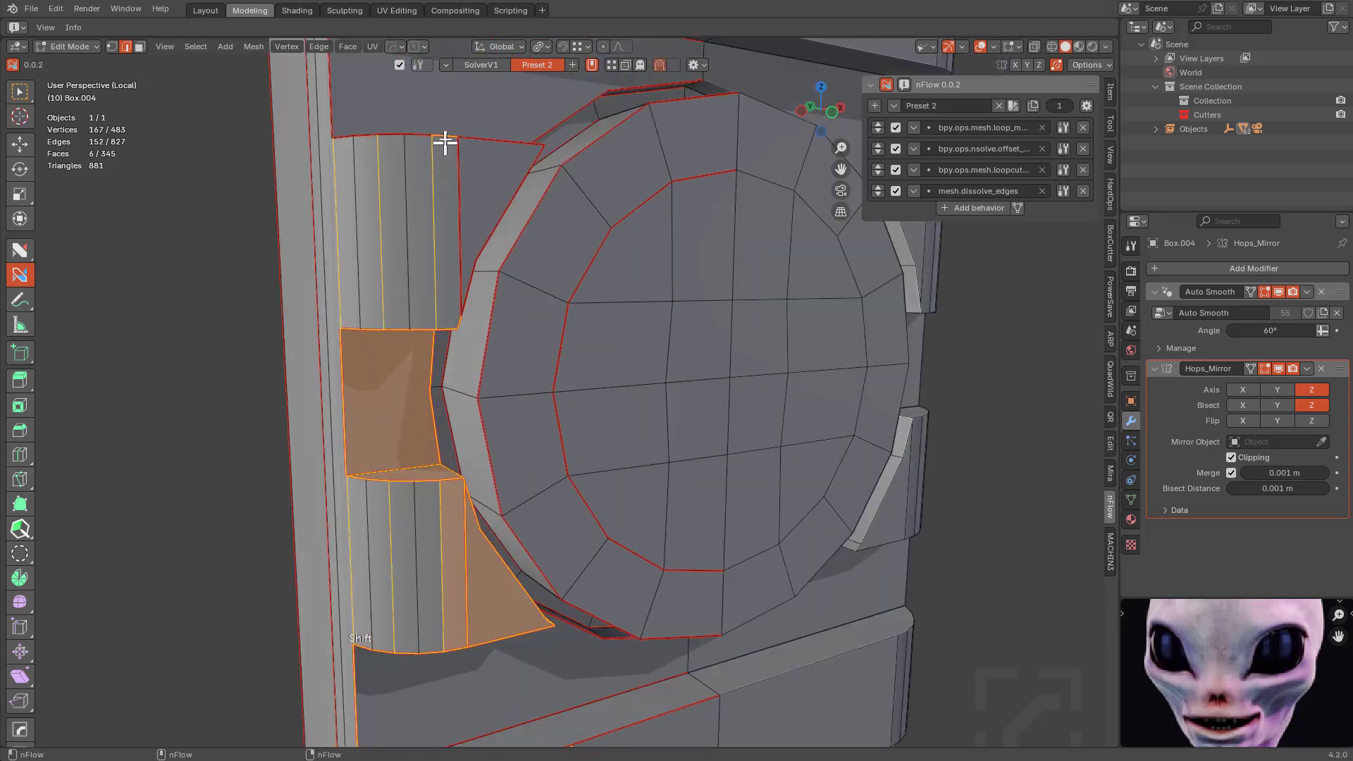
shift+click(475, 192)
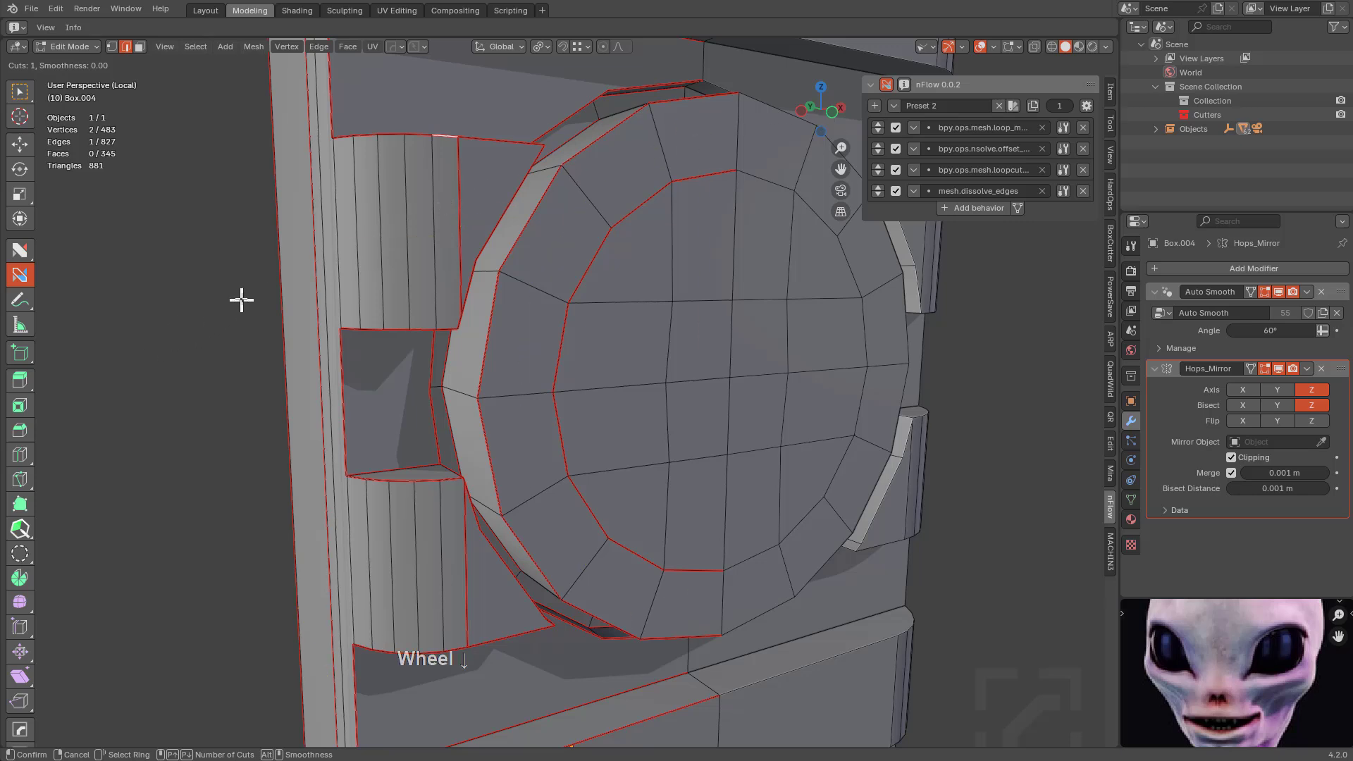
middle_drag(253, 281, 396, 294)
key(w)
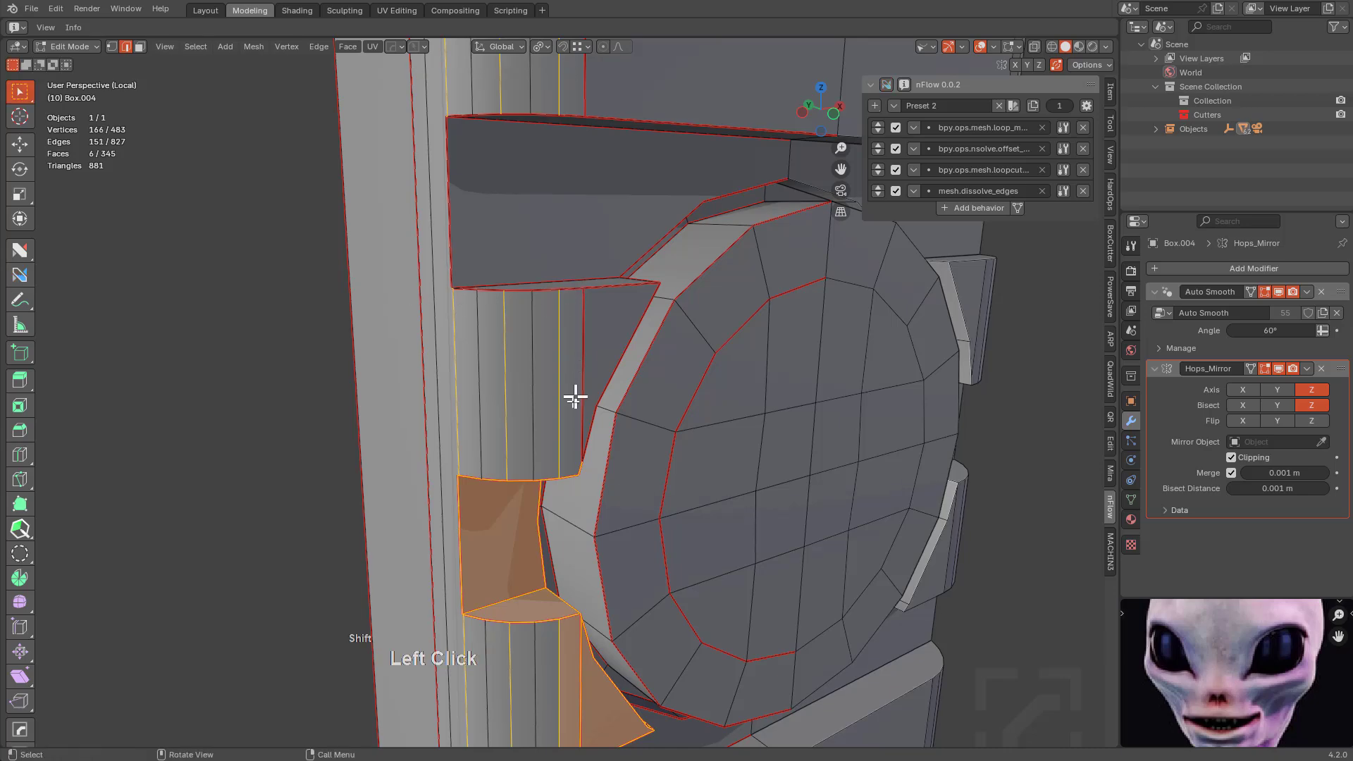
Deselect the stray faces and boundary edges of the recess between the two ribs beside the boss.
middle_drag(580, 468, 552, 420)
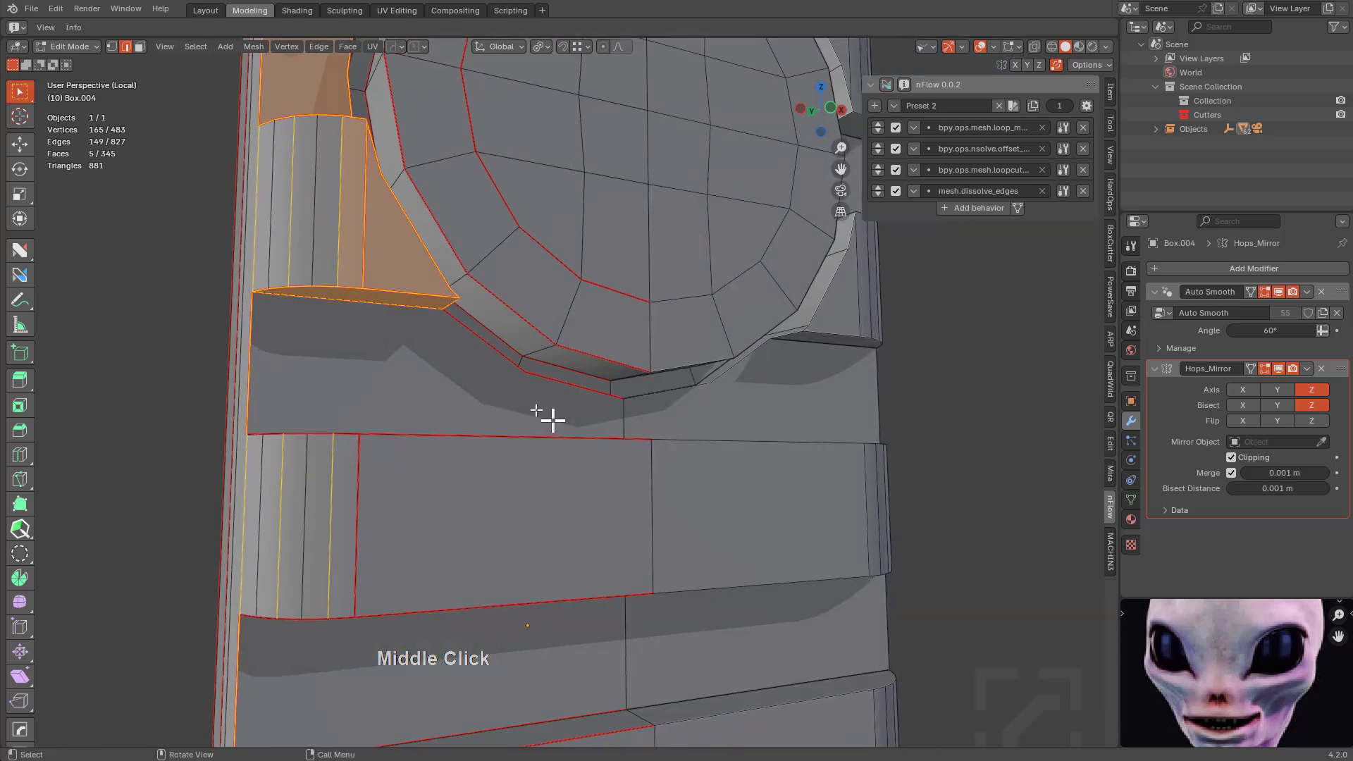
key(KP_Decimal)
scroll(638, 422, up, 6)
shift+middle_drag(511, 284, 597, 260)
scroll(617, 355, down, 1)
scroll(628, 286, up, 3)
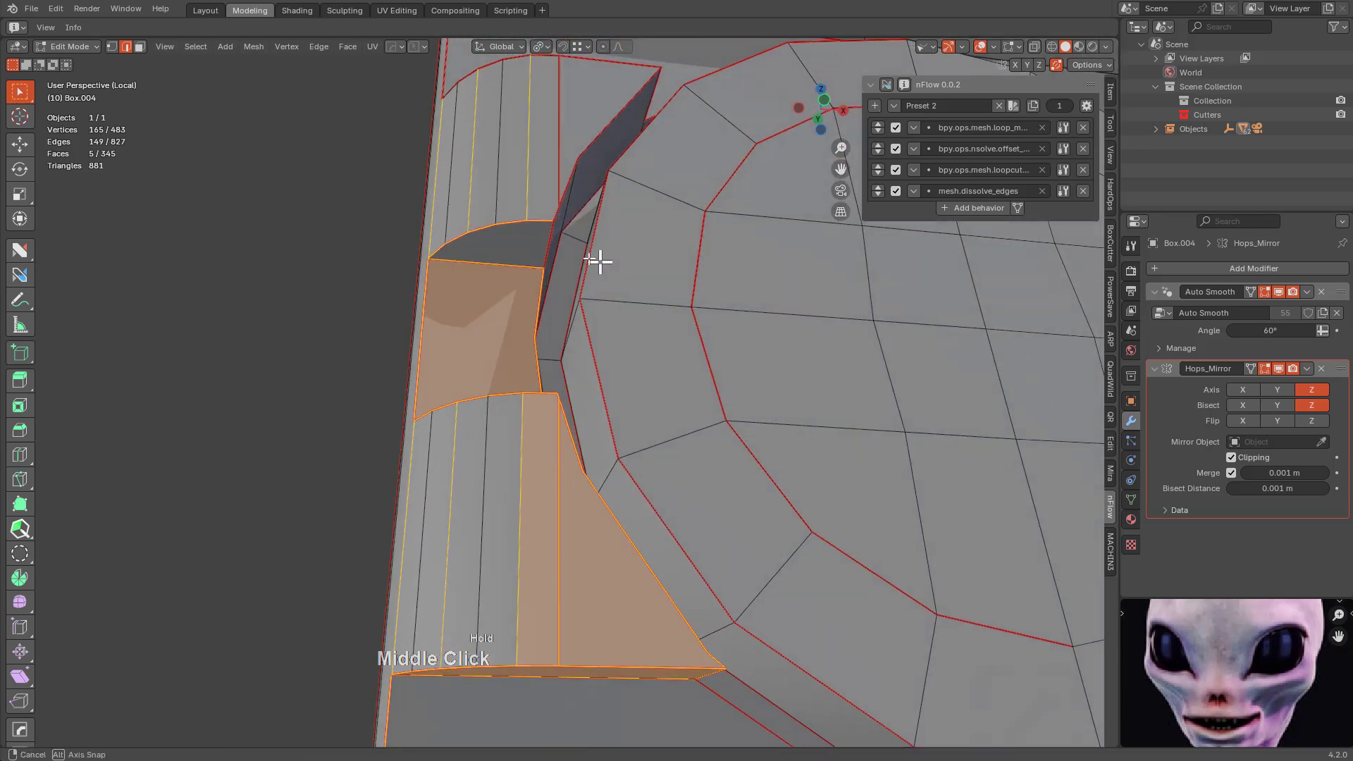
shift+click(541, 228)
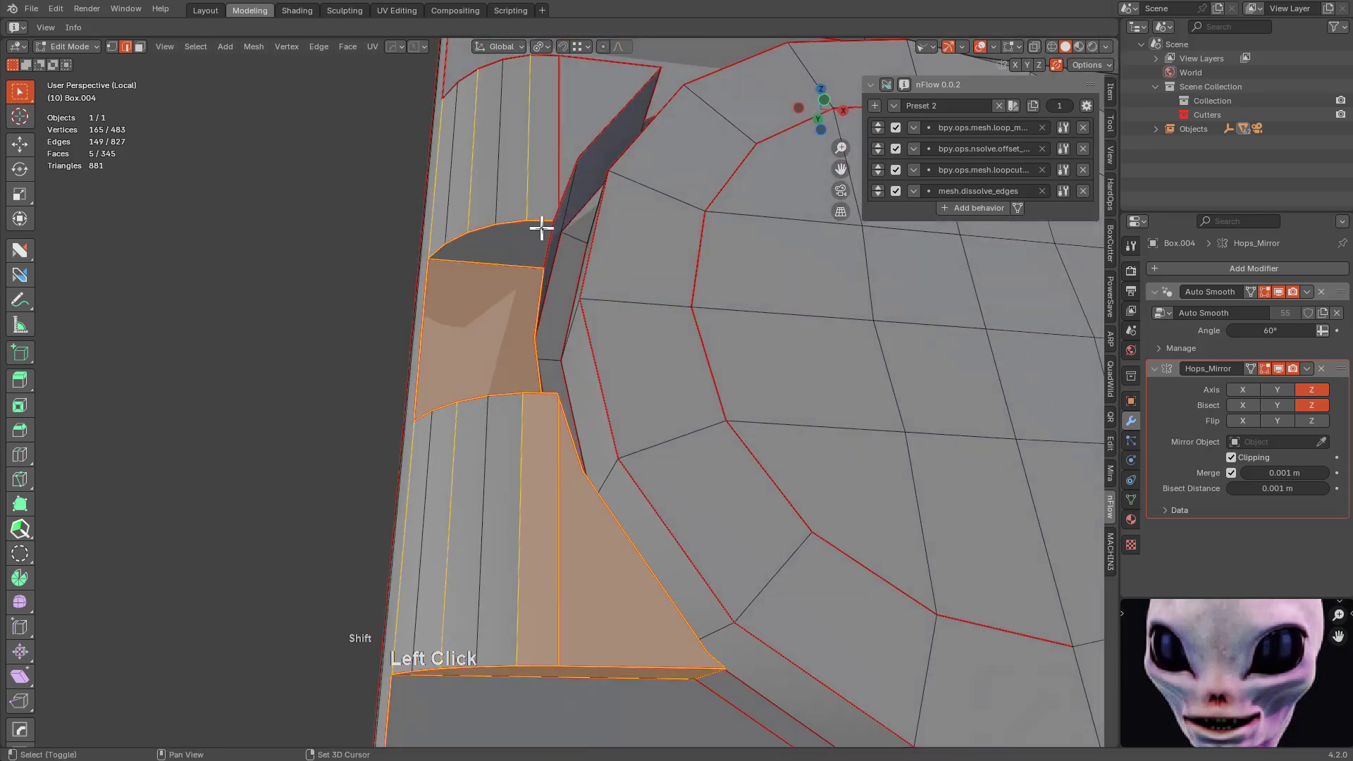
shift+click(450, 263)
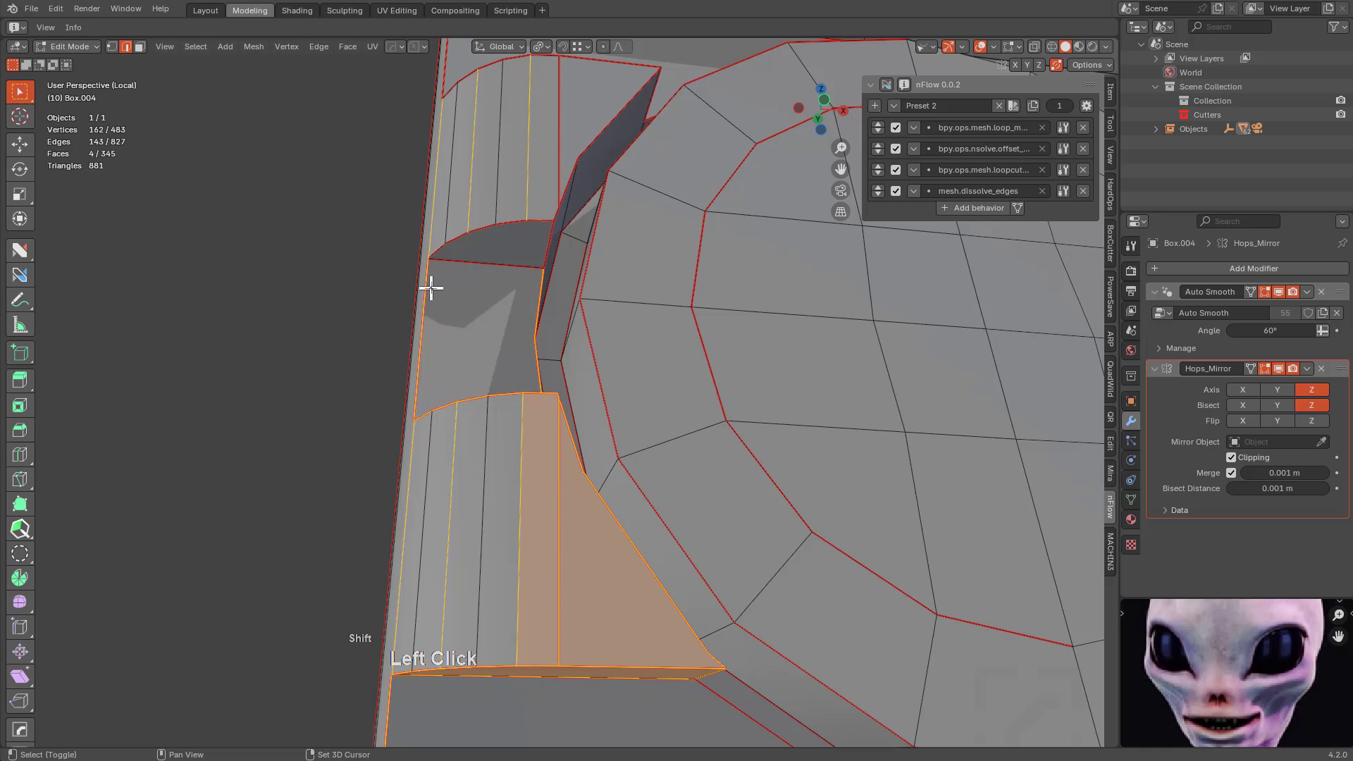
shift+click(430, 287)
Deselect the stray faces and upper boundary edges of the lower rib beside the boss, keeping its alternate corner edges selected.
middle_drag(431, 288, 557, 444)
middle_drag(556, 512, 507, 402)
shift+click(480, 429)
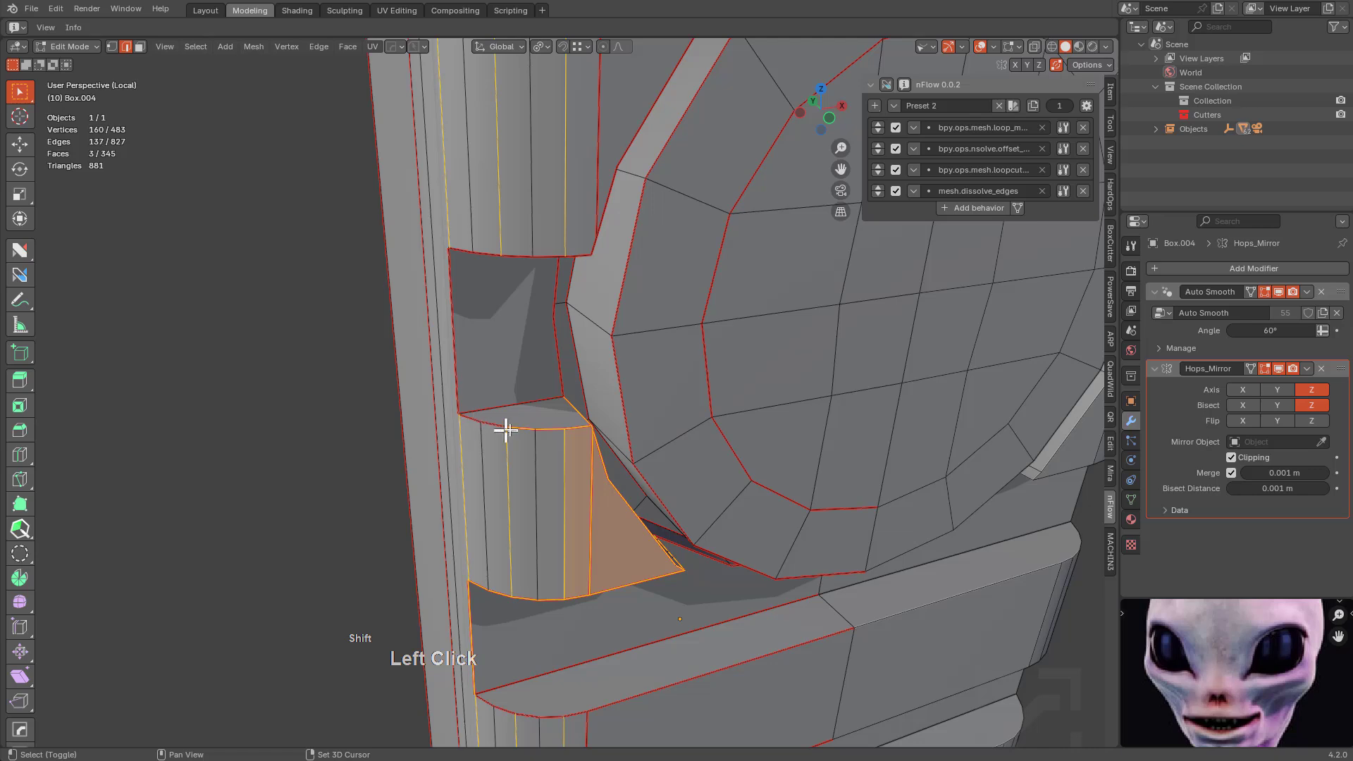
shift+click(576, 444)
shift+click(594, 479)
middle_drag(593, 457, 568, 441)
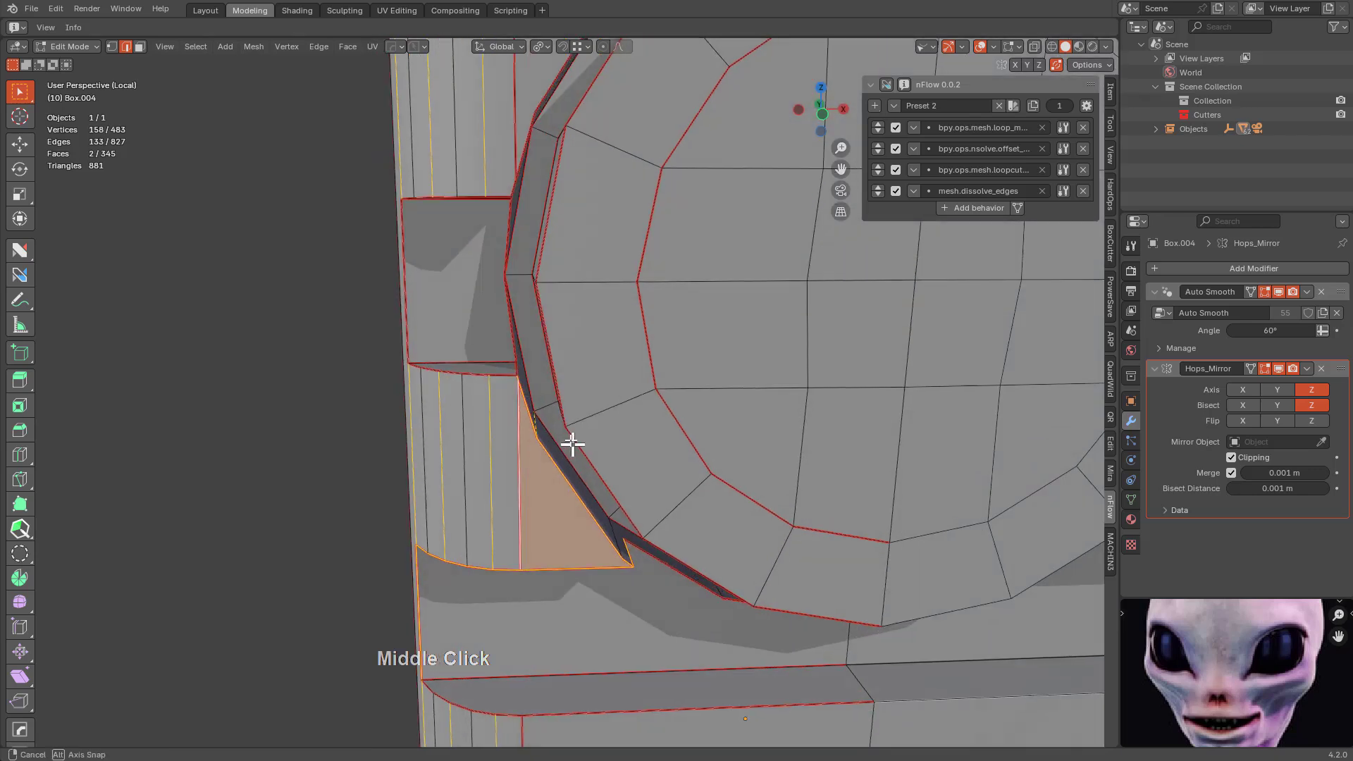
scroll(519, 404, up, 1)
shift+click(524, 399)
Deselect the slanted boundary edges along the boss and the remaining selected face on the lower rib.
scroll(526, 399, up, 3)
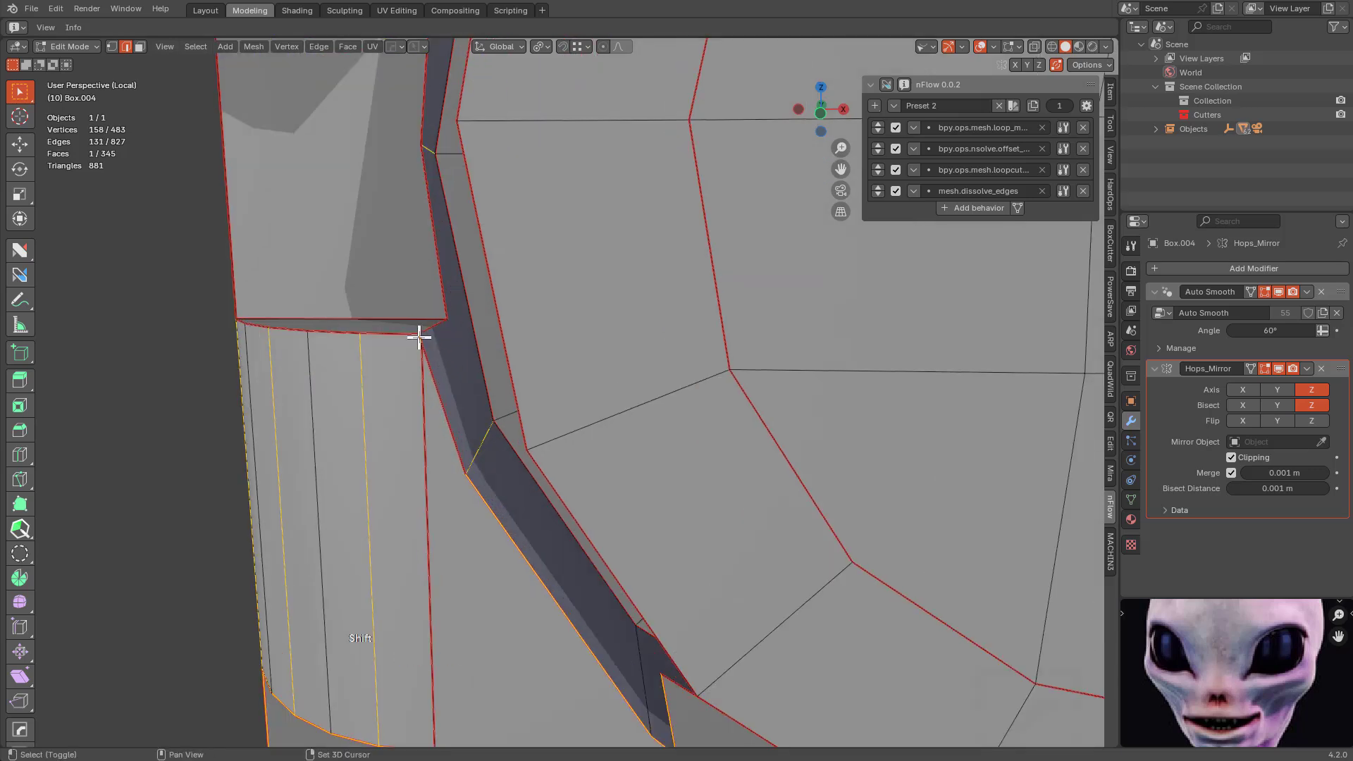
key(Caps_Lock)
shift+click(486, 444)
shift+middle_drag(496, 530, 505, 304)
shift+click(546, 342)
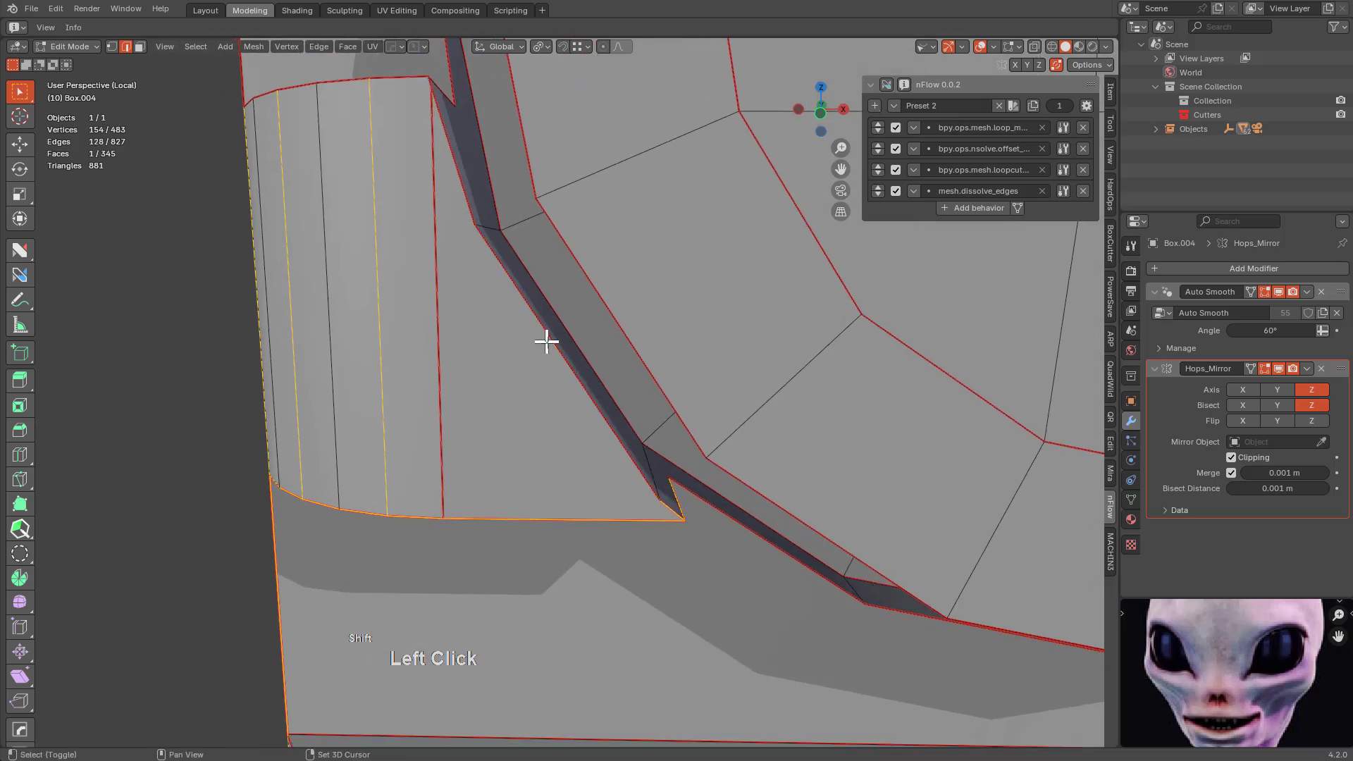
shift+click(641, 521)
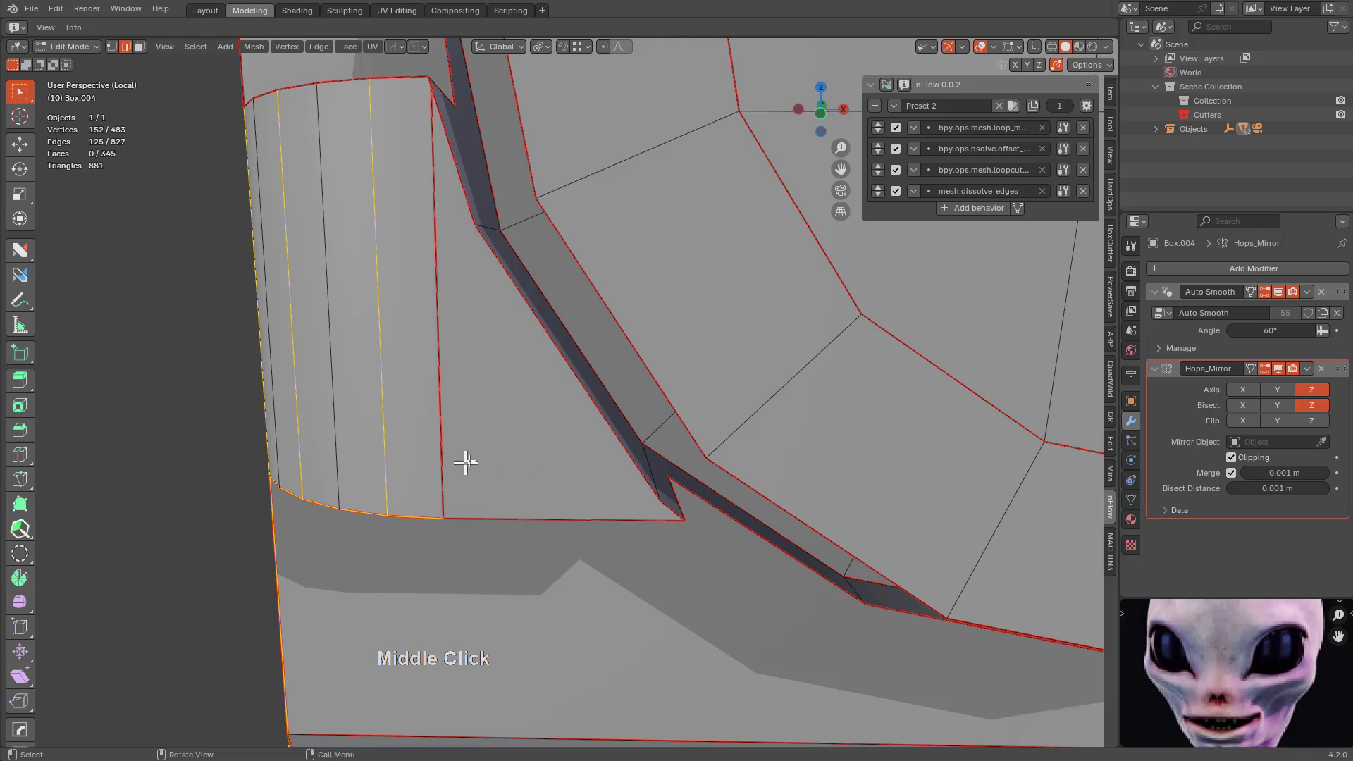
Deselect the bottom edges of the lower rib and the boundary edges of the recess beneath it.
shift+middle_drag(467, 462, 570, 448)
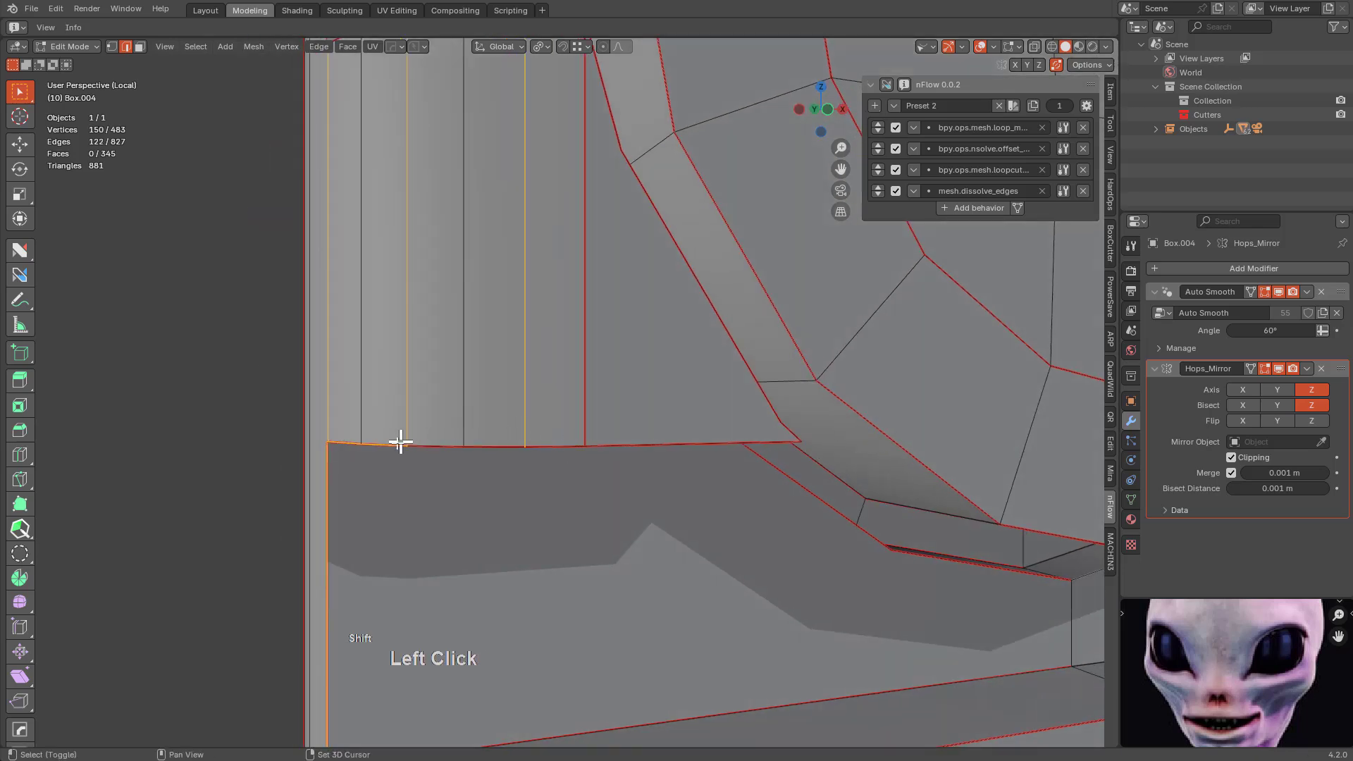
middle_drag(368, 478, 416, 417)
shift+click(410, 418)
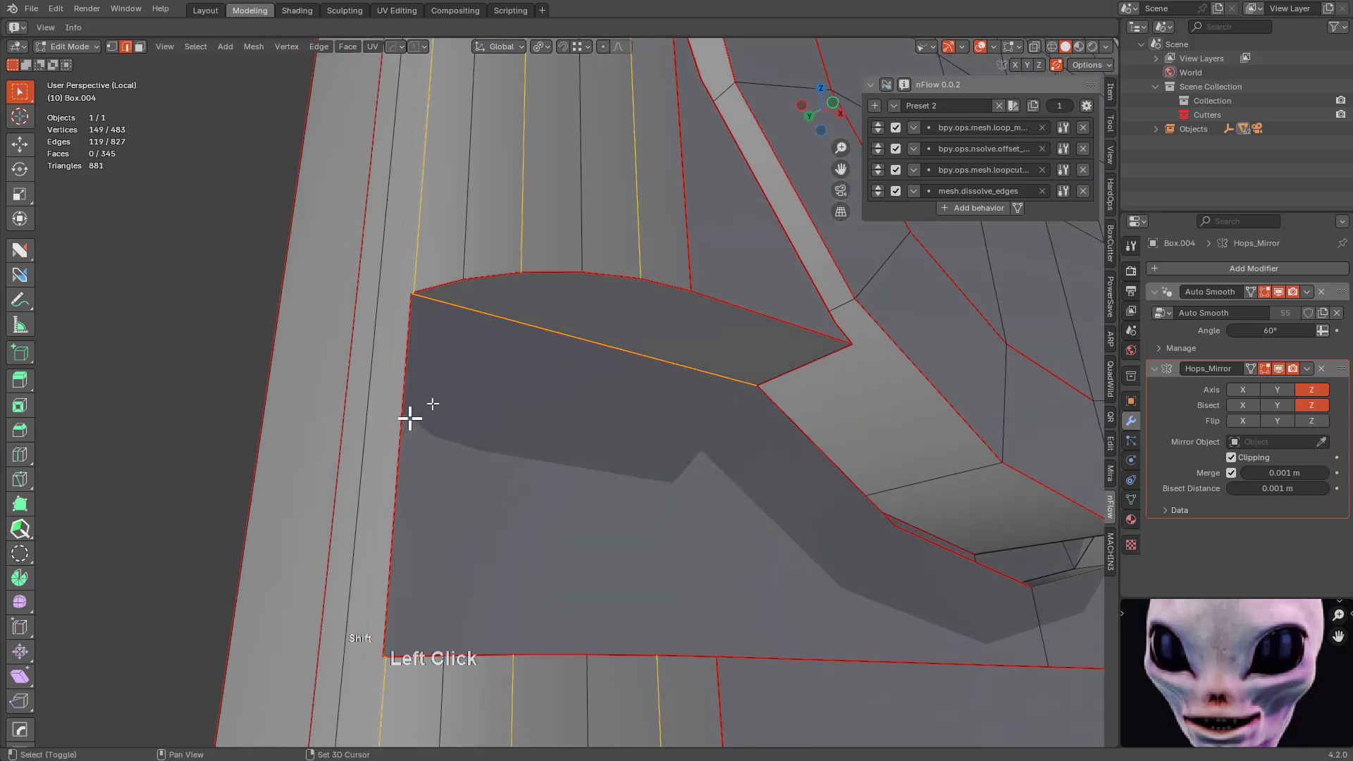
shift+click(510, 337)
Try dissolving all selected edges and undo the dissolve.
scroll(522, 353, down, 2)
middle_drag(522, 353, 592, 439)
scroll(592, 327, down, 4)
middle_drag(601, 350, 664, 423)
key(ctrl+x)
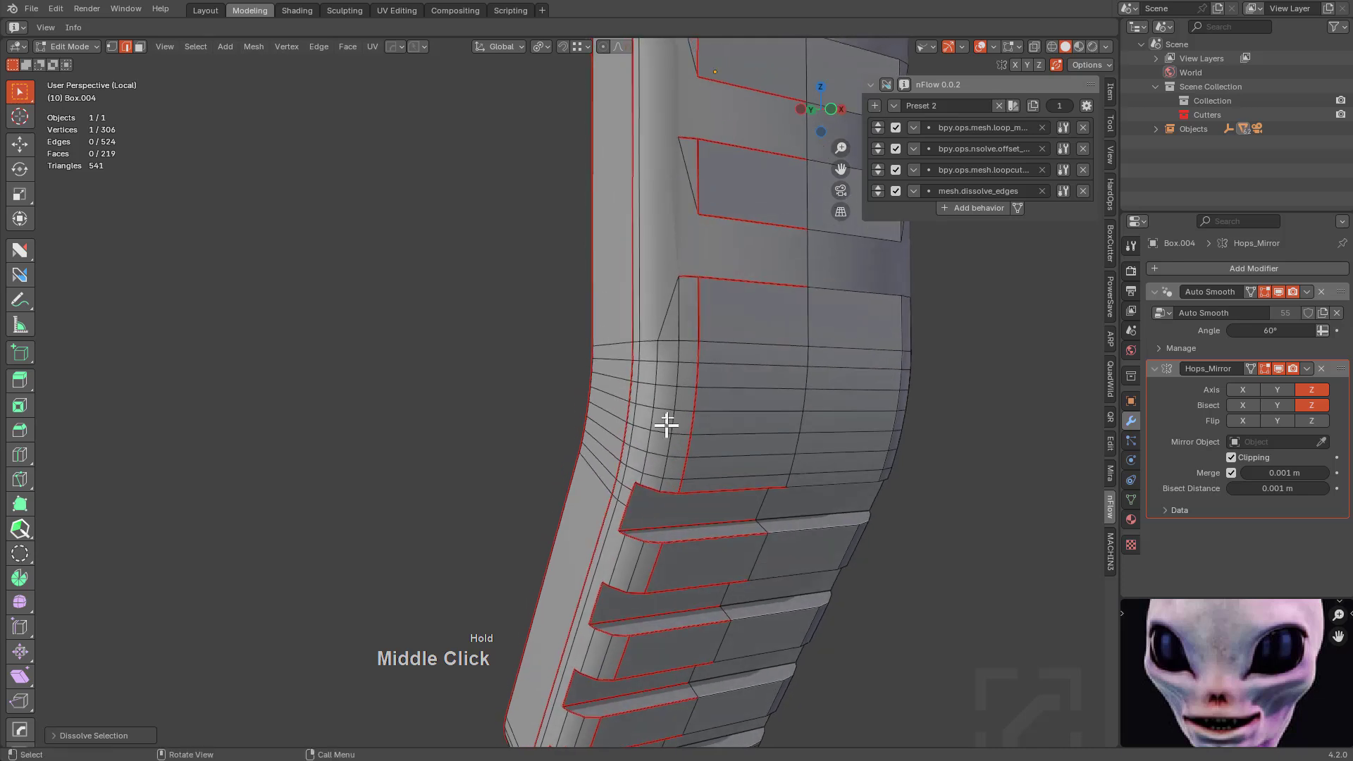
key(ctrl+z)
Deselect the outer vertical edge of the recess above the curved section and the outer corner edge above it.
scroll(695, 384, up, 5)
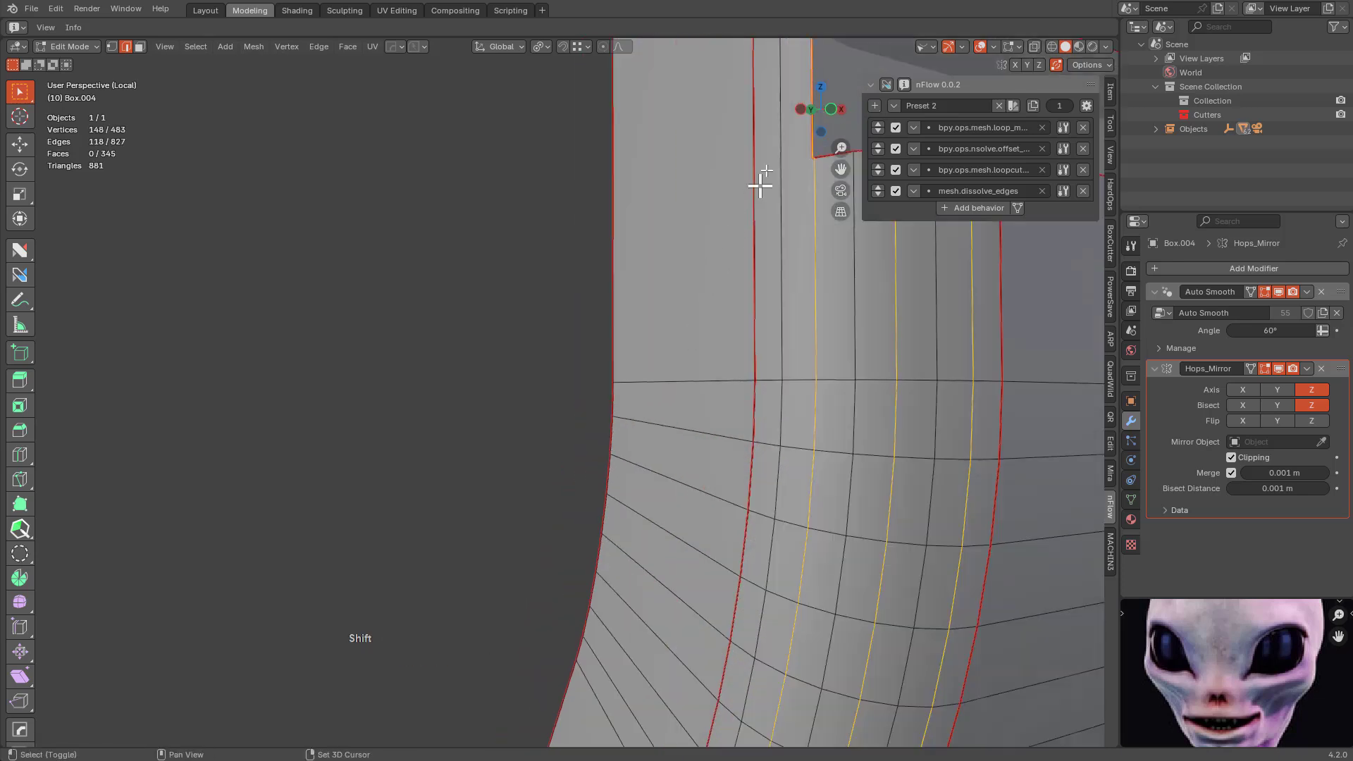
middle_drag(760, 185, 534, 338)
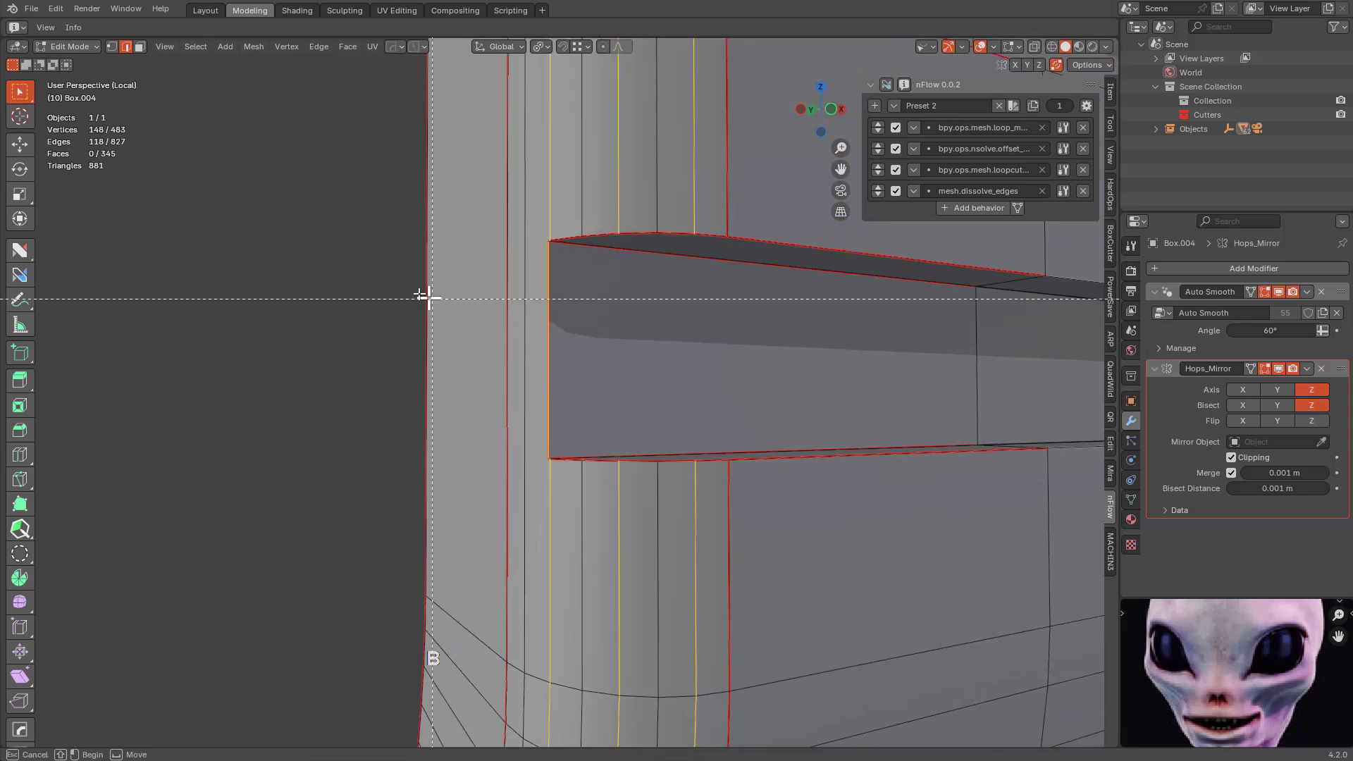
key(ctrl+x)
key(ctrl+z)
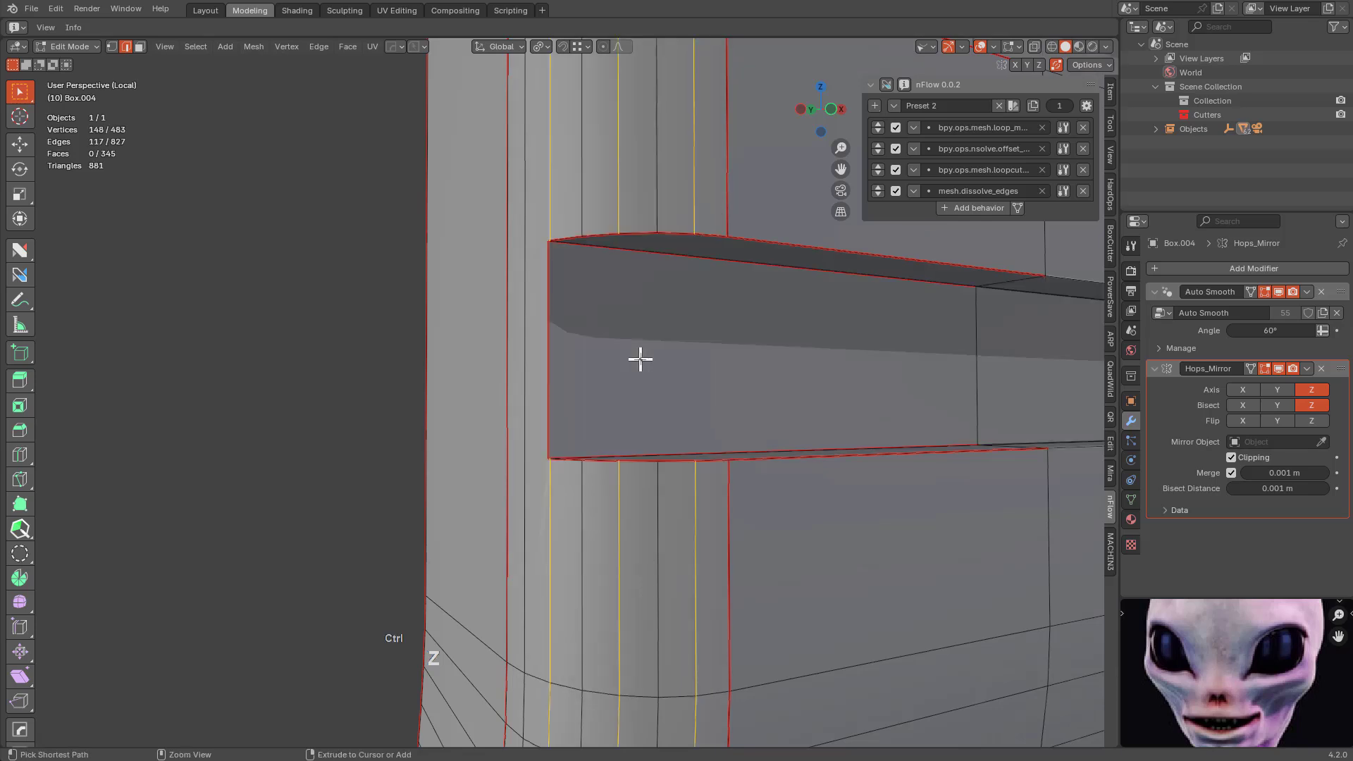
key(g)
right_click(576, 310)
key(ctrl+x)
key(ctrl+z)
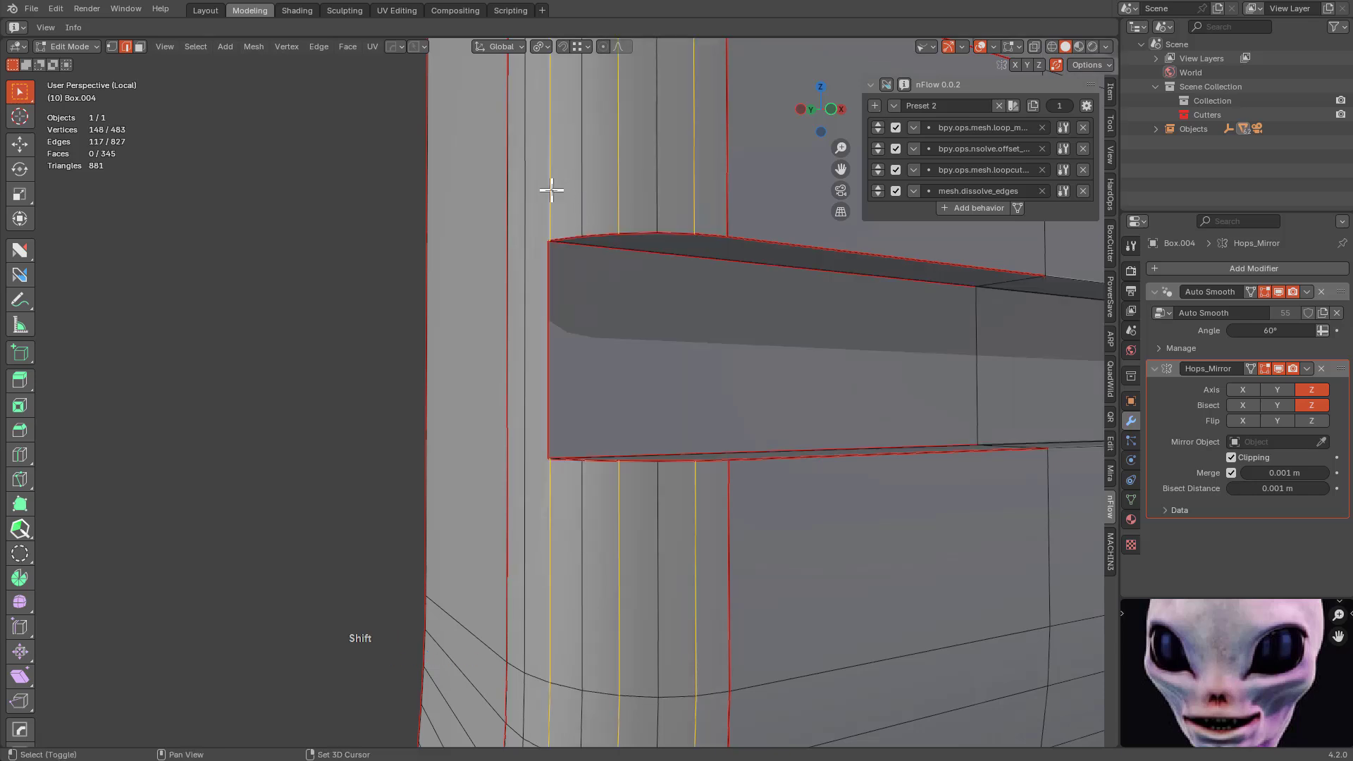
key(ctrl+x)
key(ctrl+z)
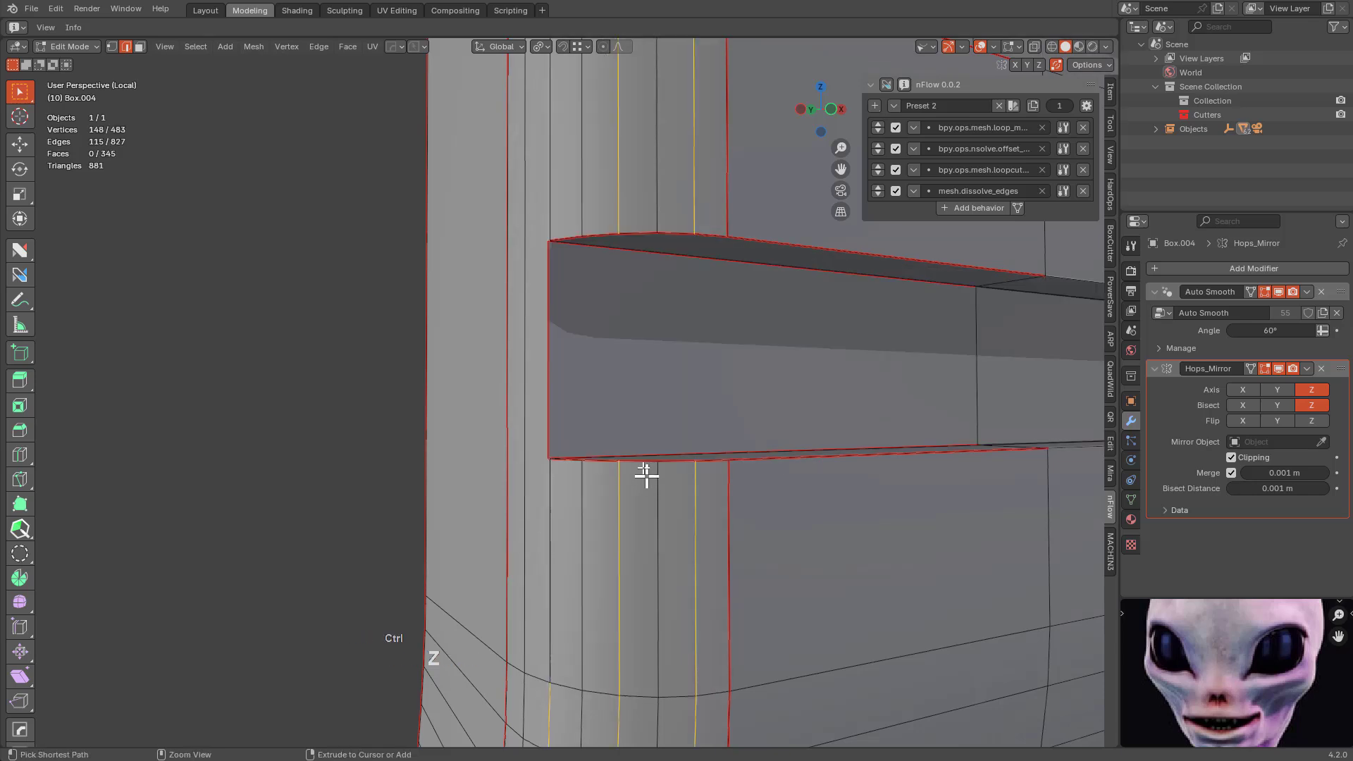
Deselect the outer vertical edge of the next recess up.
scroll(646, 474, down, 4)
middle_drag(652, 392, 658, 395)
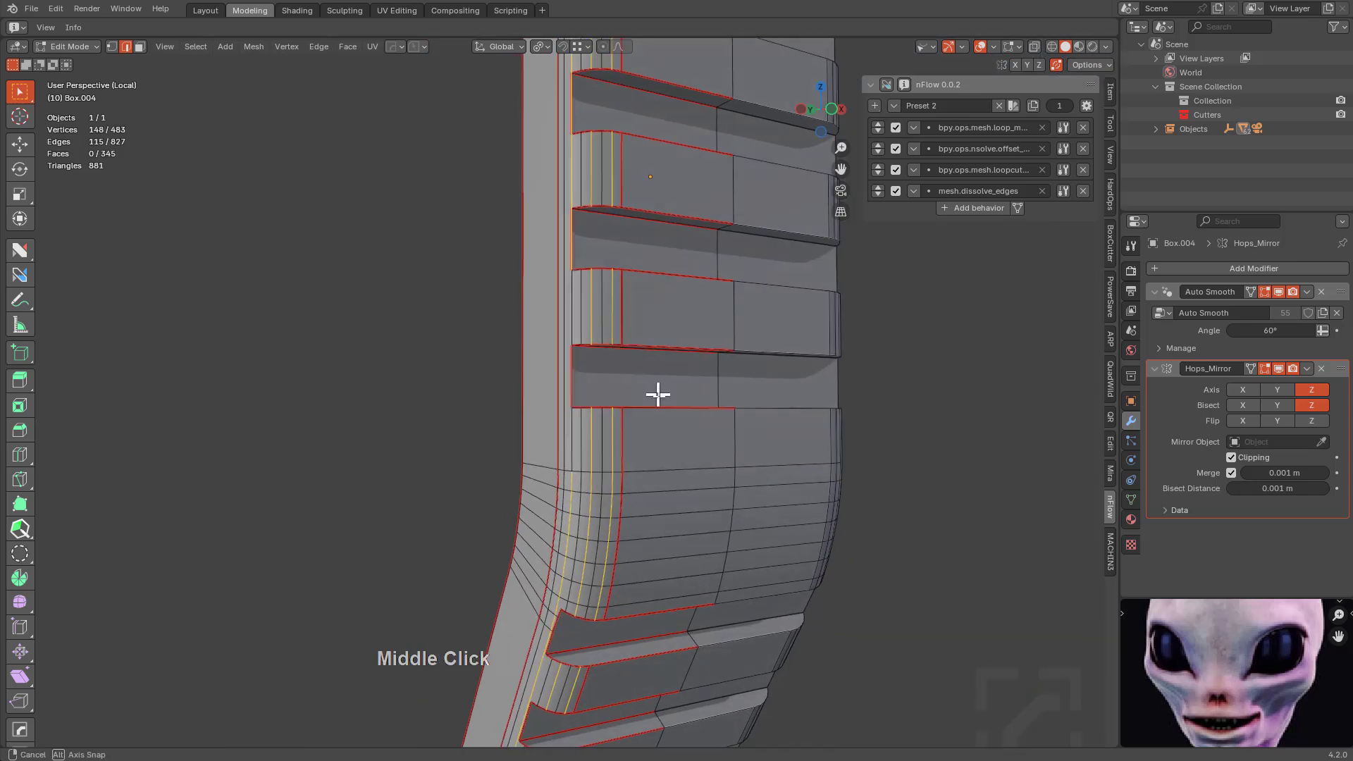
scroll(616, 352, up, 3)
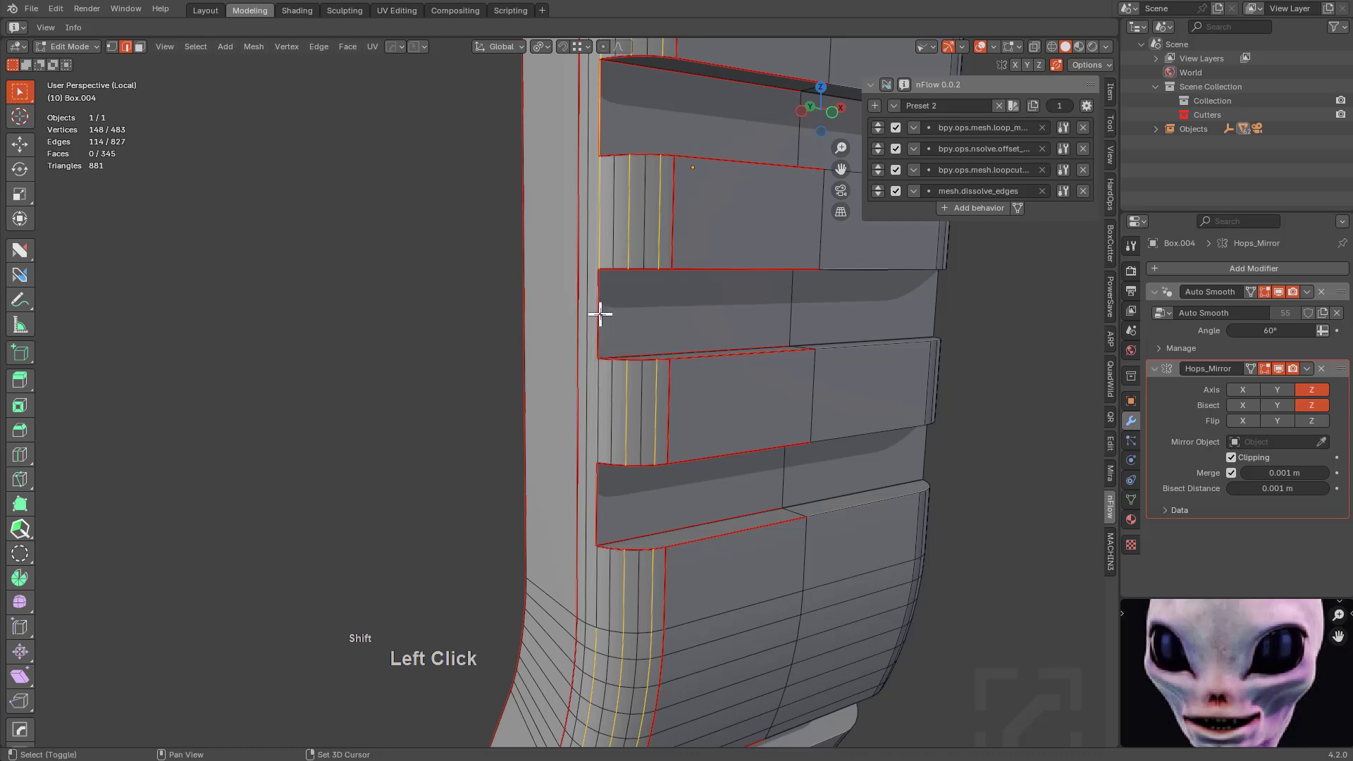
key(ctrl+x)
key(ctrl+z)
Circle-deselect the outer vertical edges of the recesses and ribs between the curved section and the boss.
scroll(646, 305, down, 4)
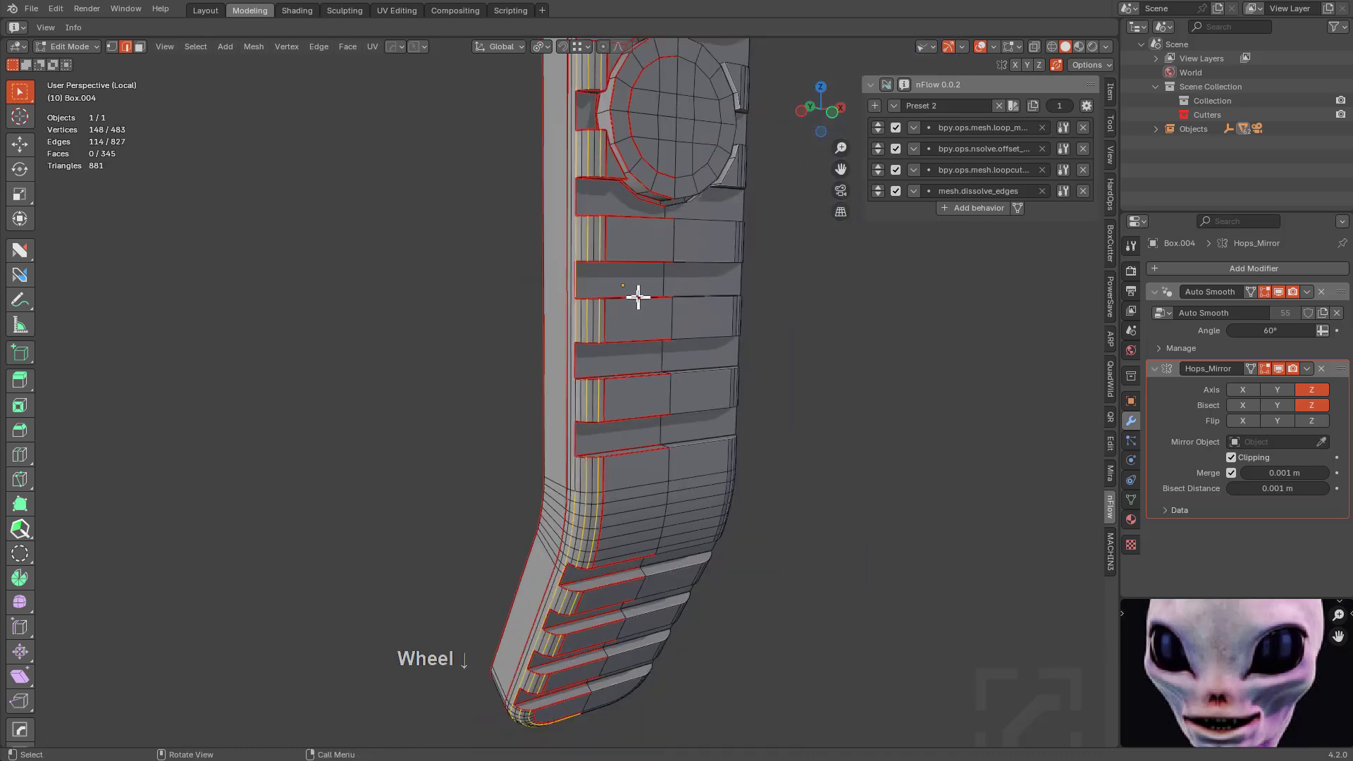
middle_drag(627, 324, 664, 278)
scroll(601, 321, up, 2)
scroll(626, 353, up, 3)
shift+scroll(640, 471, down, 5)
shift+middle_drag(640, 472, 624, 425)
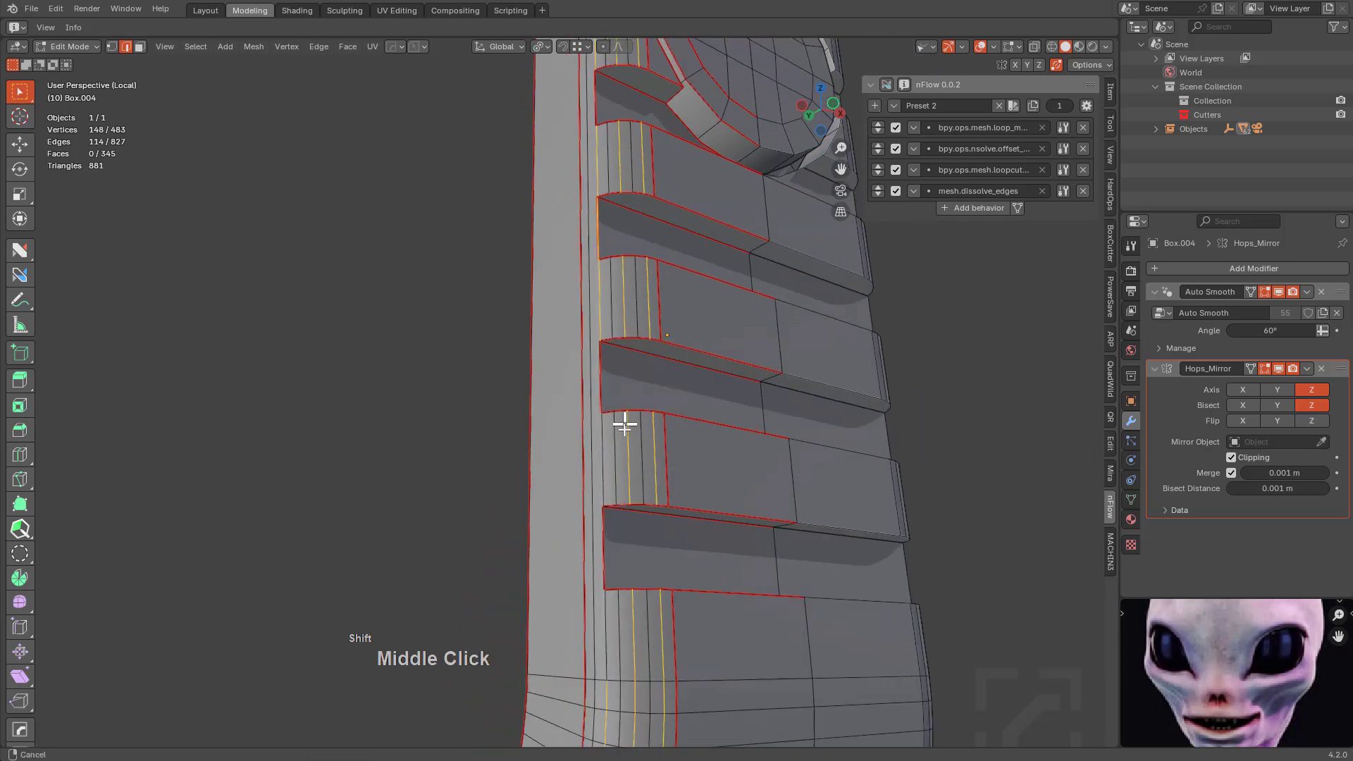
scroll(640, 293, up, 3)
mouse_move(641, 293)
shift+middle_down()
mouse_move(634, 381)
mouse_move(614, 301)
shift+middle_up()
scroll(634, 348, down, 2)
key(c)
middle_drag(607, 198, 590, 301)
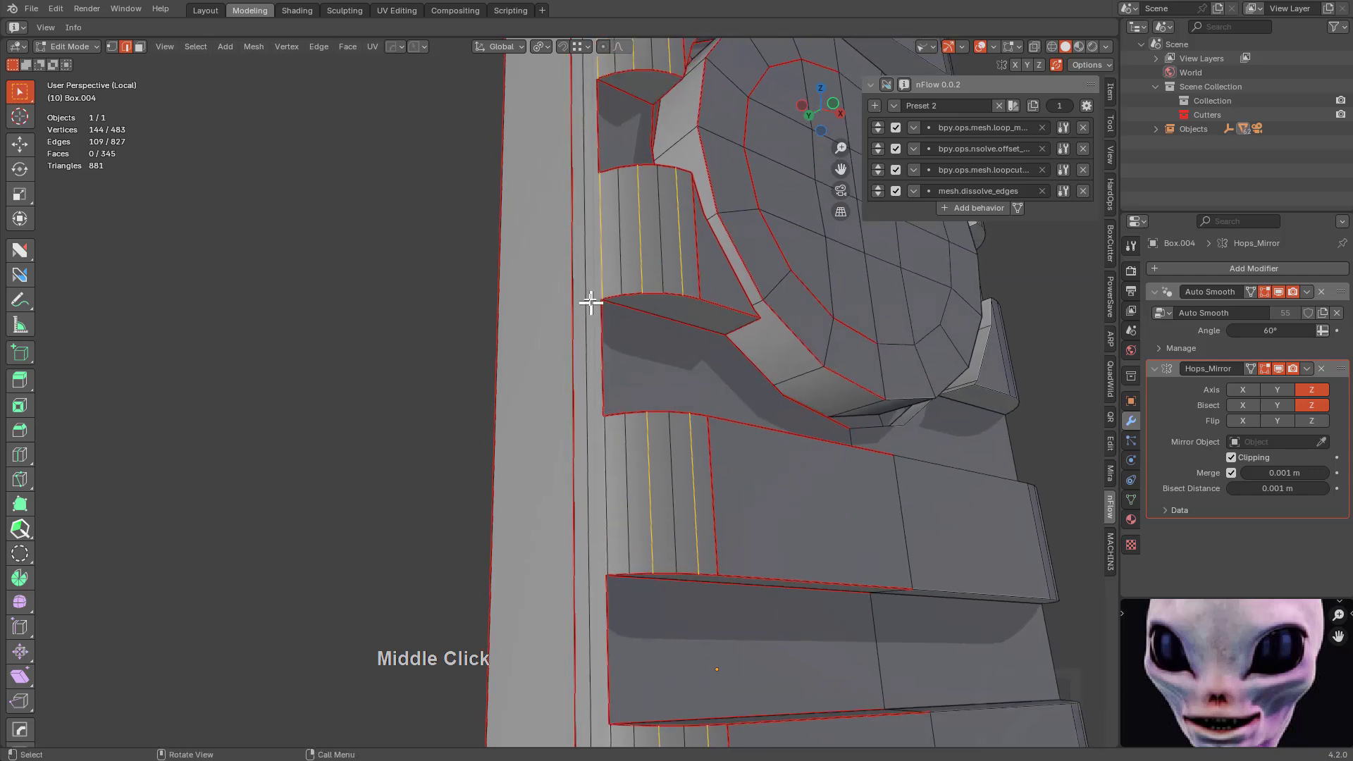
Circle-deselect the outer vertical edges of the ribs and recesses beside and above the boss.
key(c)
middle_click(581, 285)
shift+middle_drag(592, 209, 599, 352)
key(c)
middle_click(596, 324)
shift+middle_drag(587, 176, 591, 283)
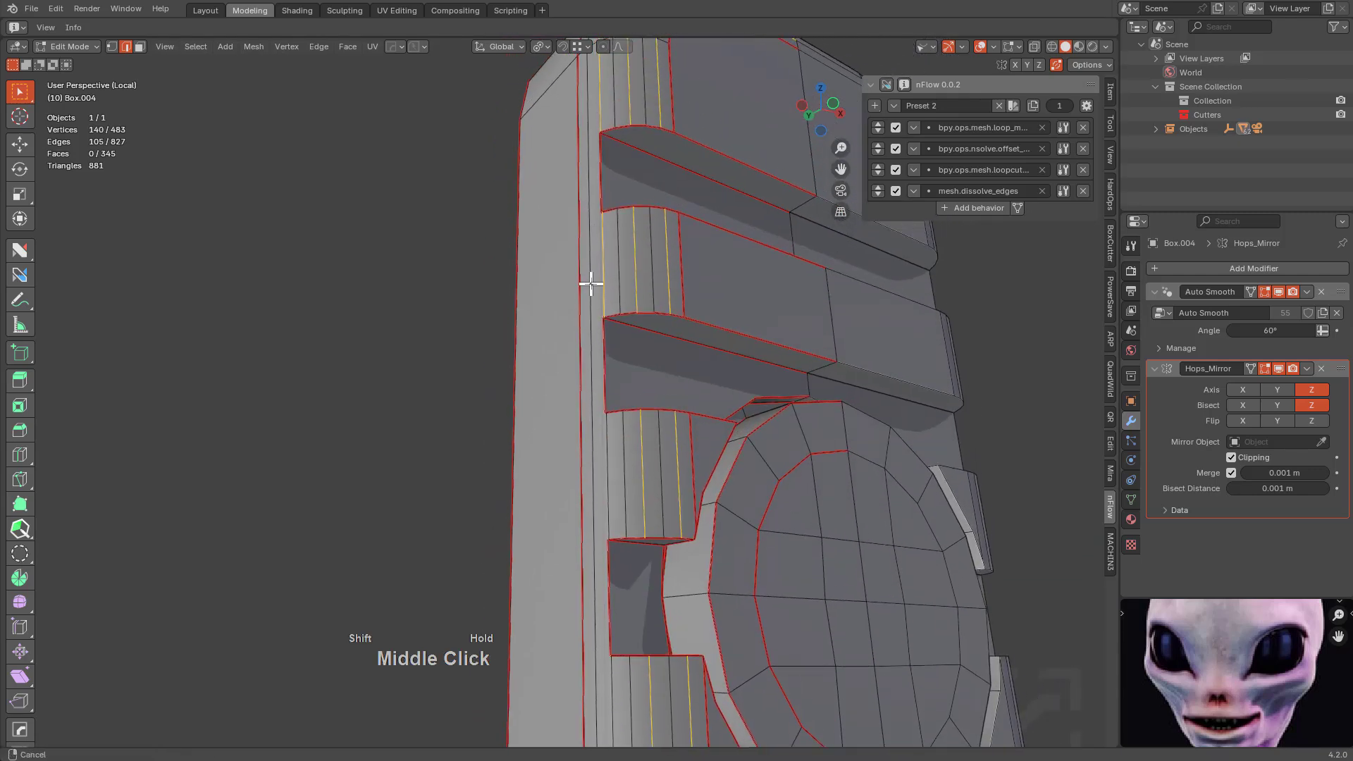
right_click(591, 280)
shift+middle_drag(590, 138, 609, 229)
Try dissolving the reduced edge selection on the ribs and undo the dissolve.
key(ctrl+x)
key(ctrl+z)
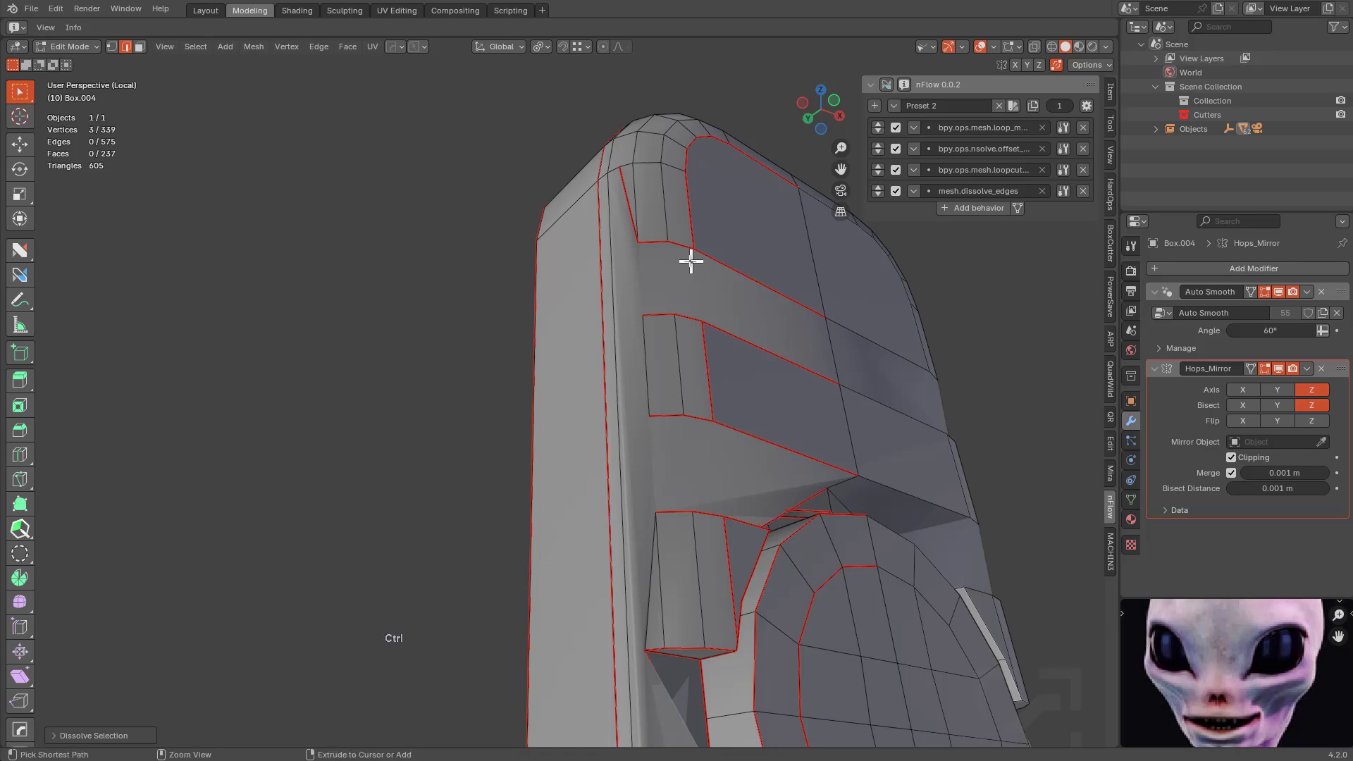
key(ctrl+z)
middle_drag(658, 266, 654, 374)
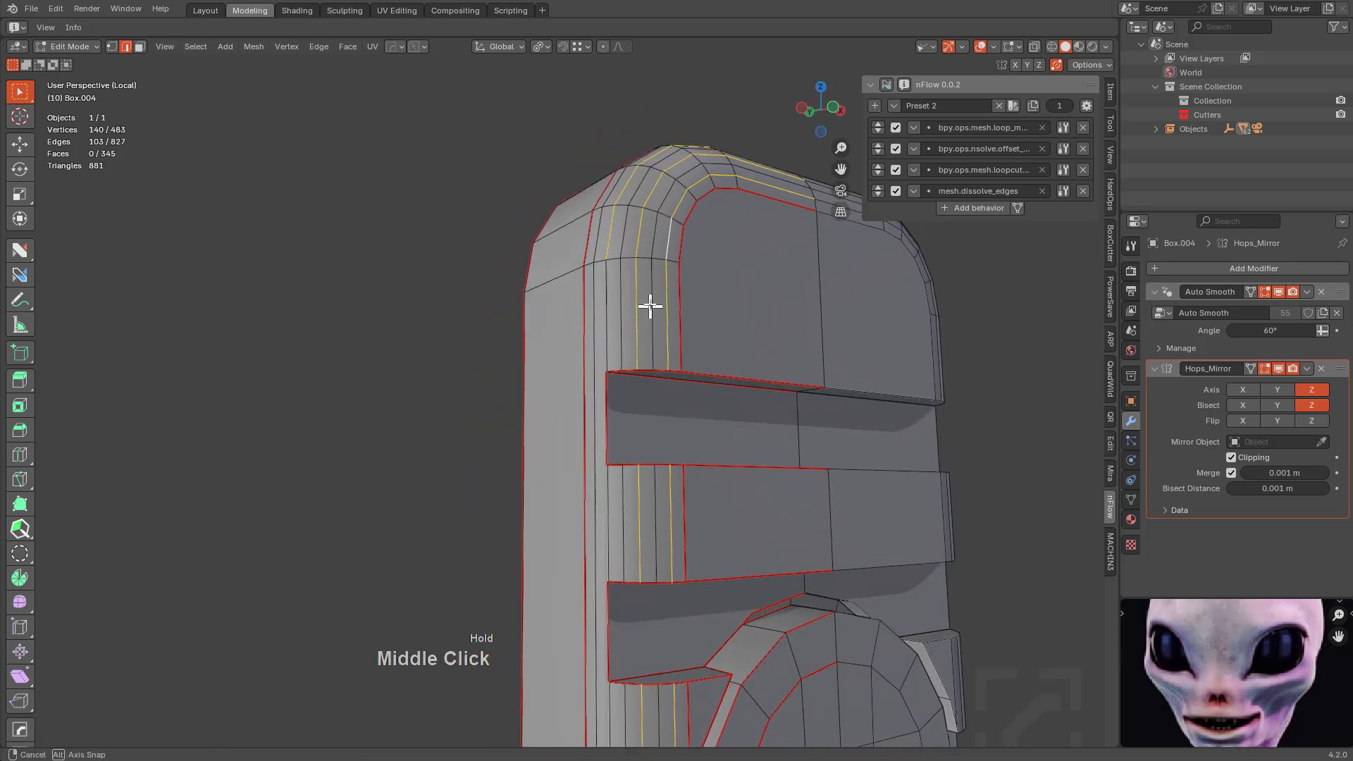
key(ctrl+z)
key(ctrl+x)
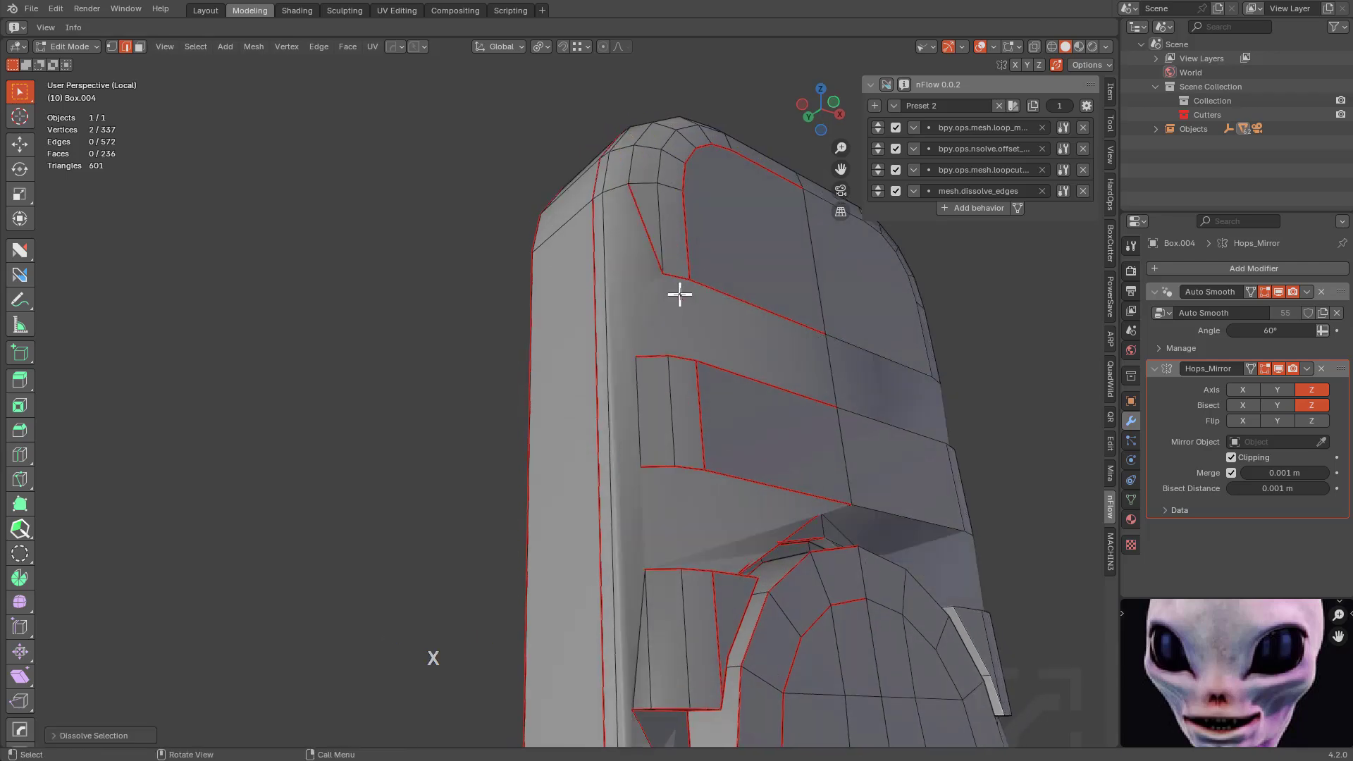
scroll(739, 368, down, 1)
key(ctrl+z)
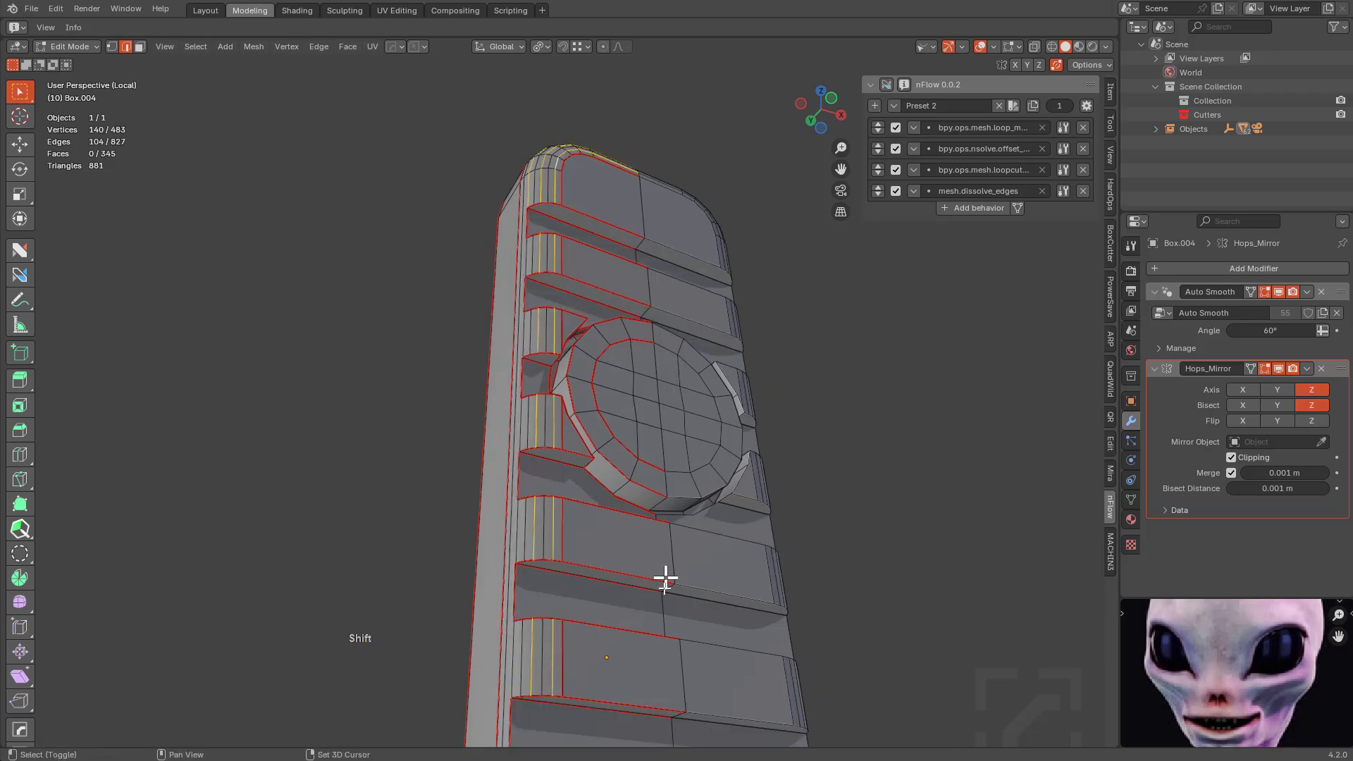
Clear the selection, activate the nFlow tool, and multi-select and dissolve alternate edge loops around the rounded bottom corner.
scroll(648, 359, up, 1)
key(alt+a)
shift+middle_drag(665, 577, 668, 390)
scroll(697, 266, down, 2)
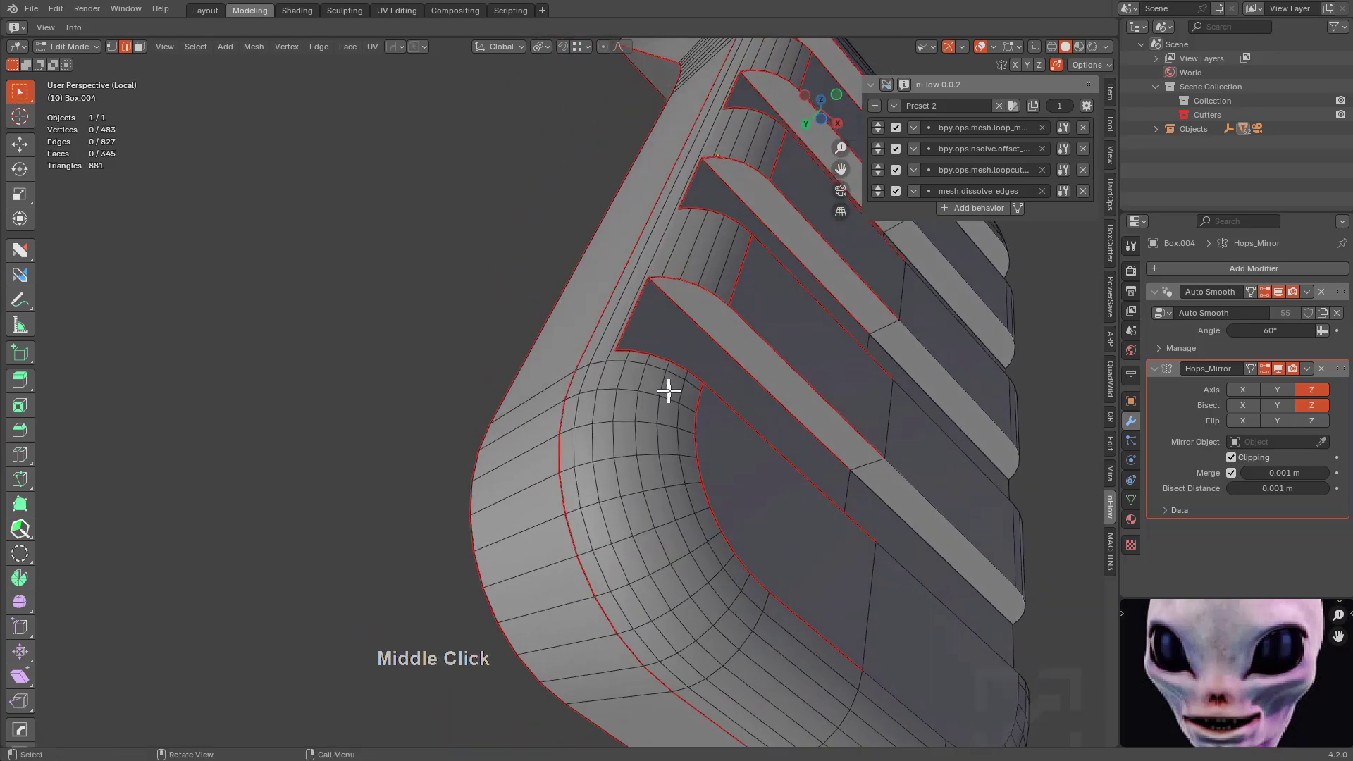
click(885, 87)
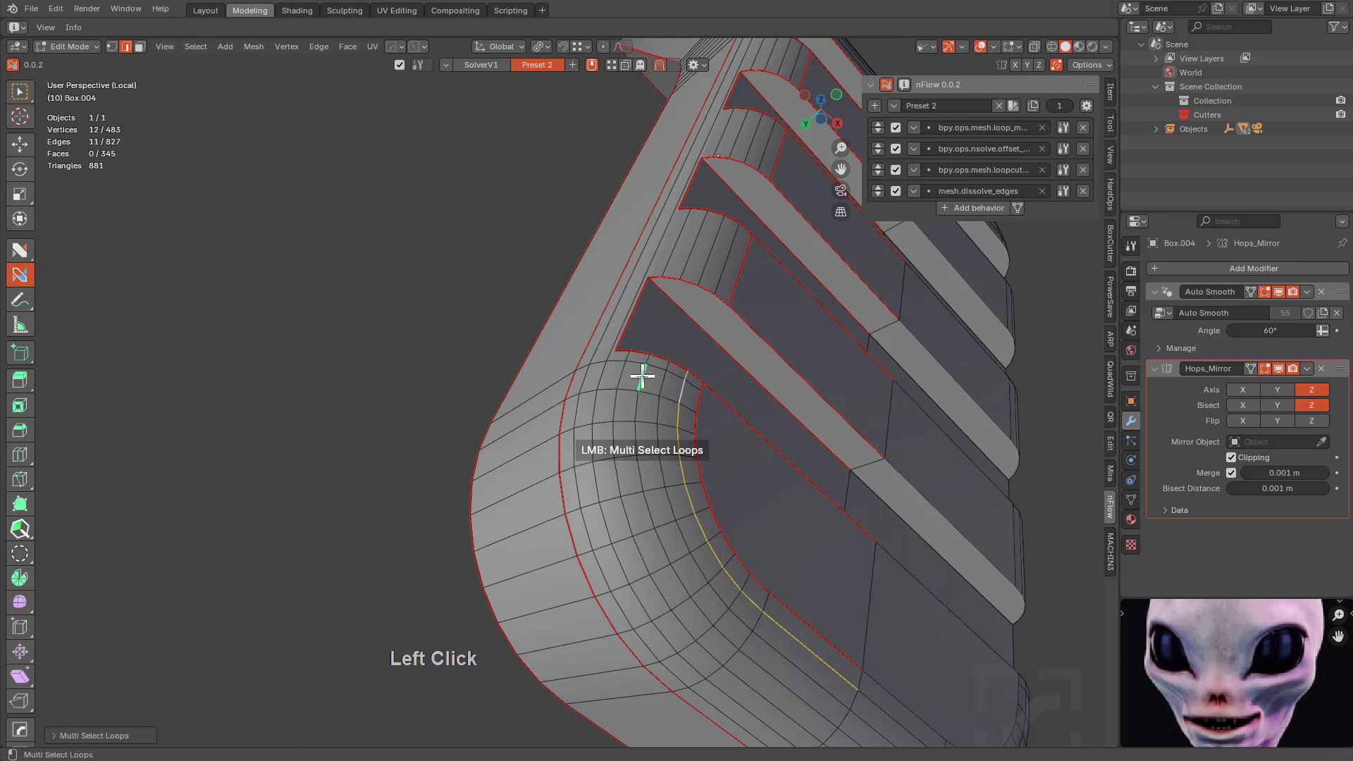
key(ctrl+x)
scroll(704, 284, up, 2)
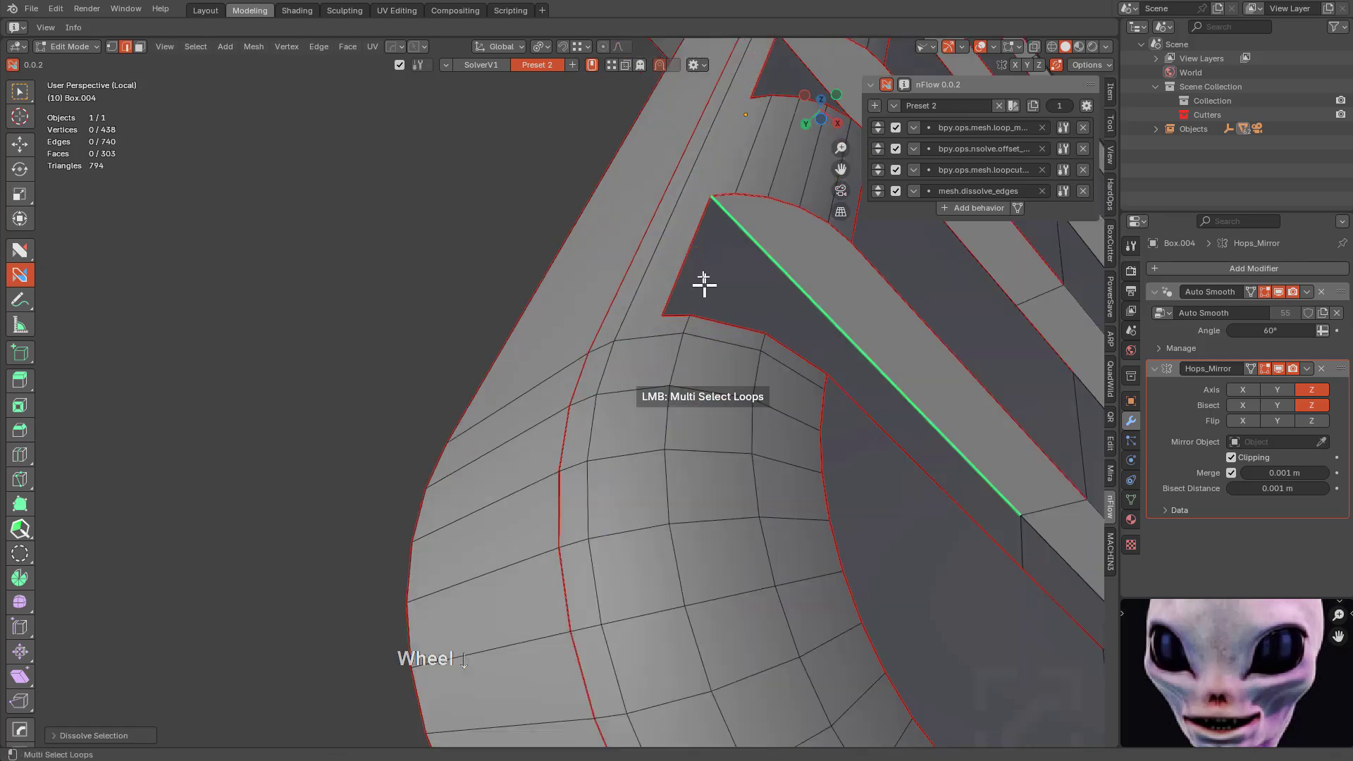
Multi-select and dissolve alternate corner edges on each rib of the lower slanted section.
middle_drag(703, 284, 681, 280)
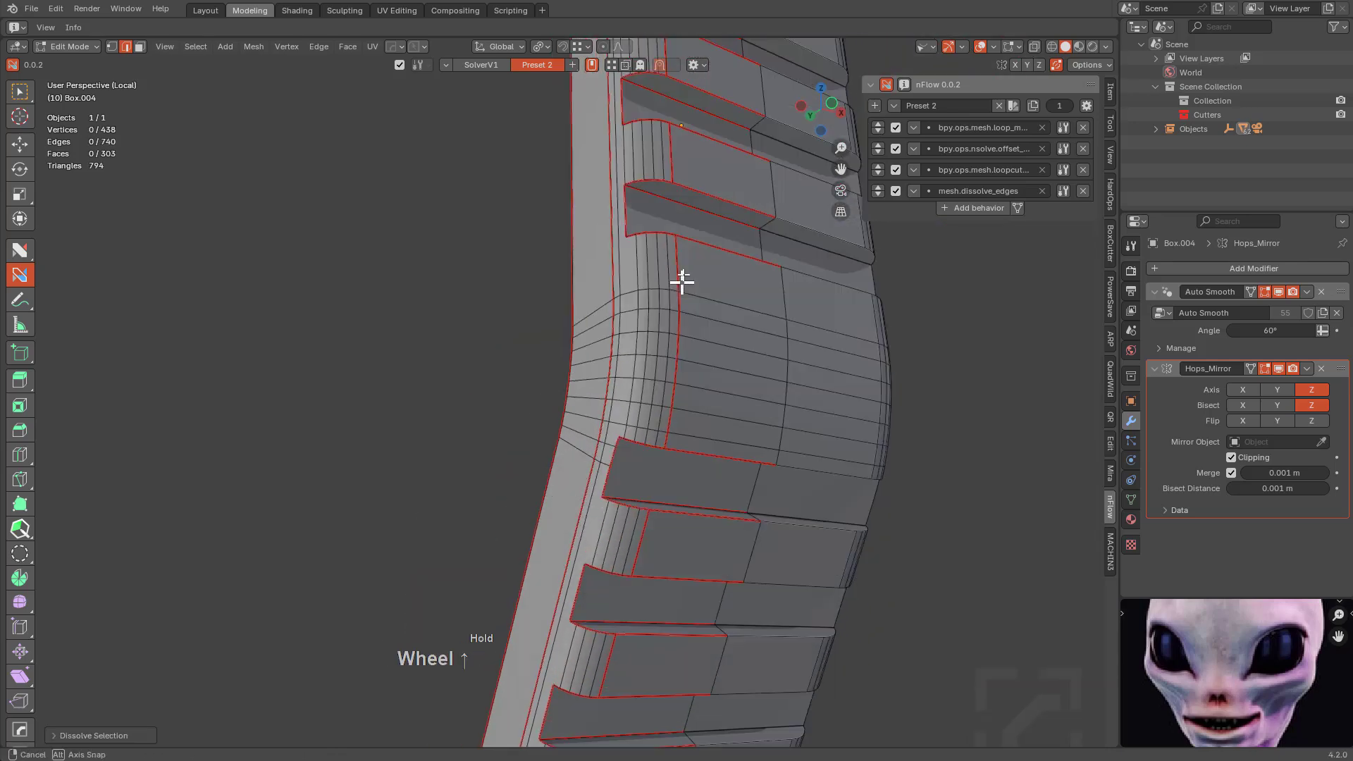
scroll(681, 280, down, 3)
middle_drag(695, 217, 691, 371)
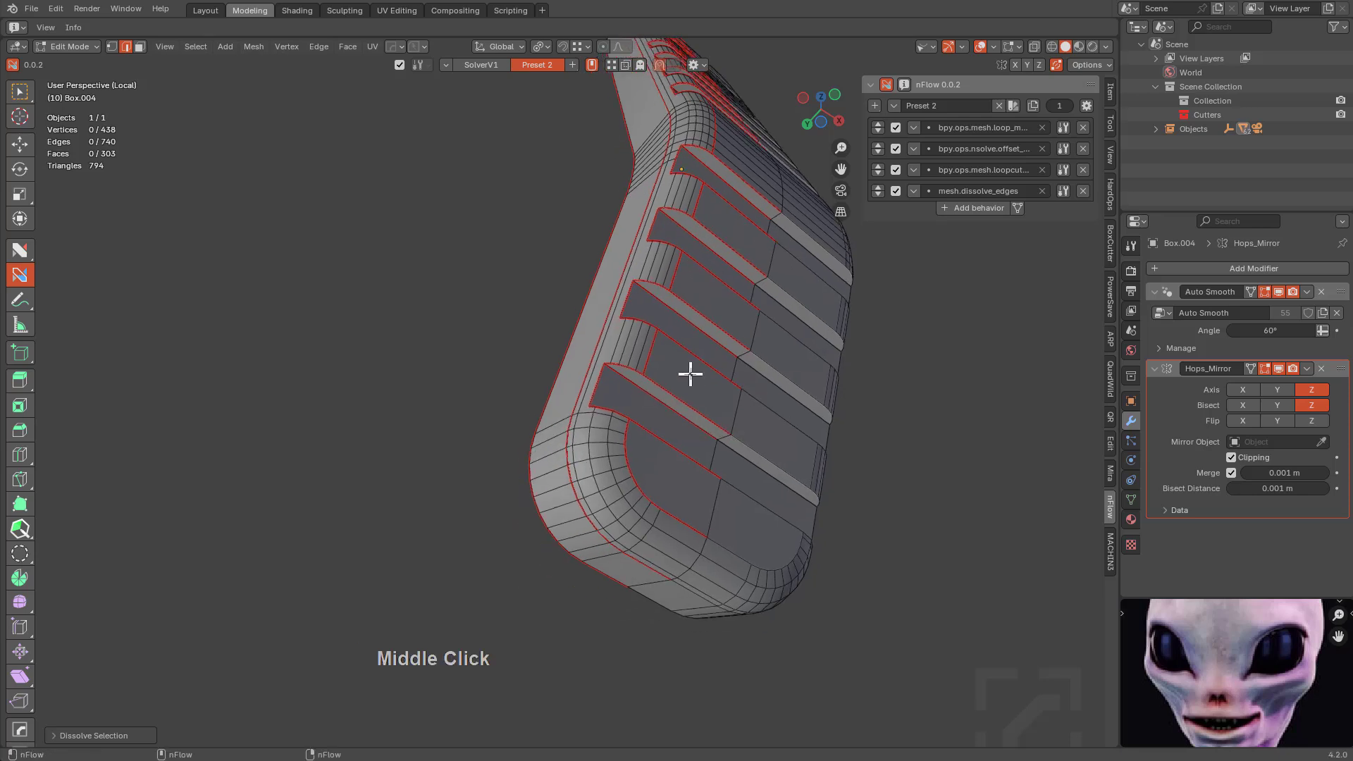
scroll(658, 324, down, 1)
scroll(657, 369, up, 1)
scroll(658, 369, up, 2)
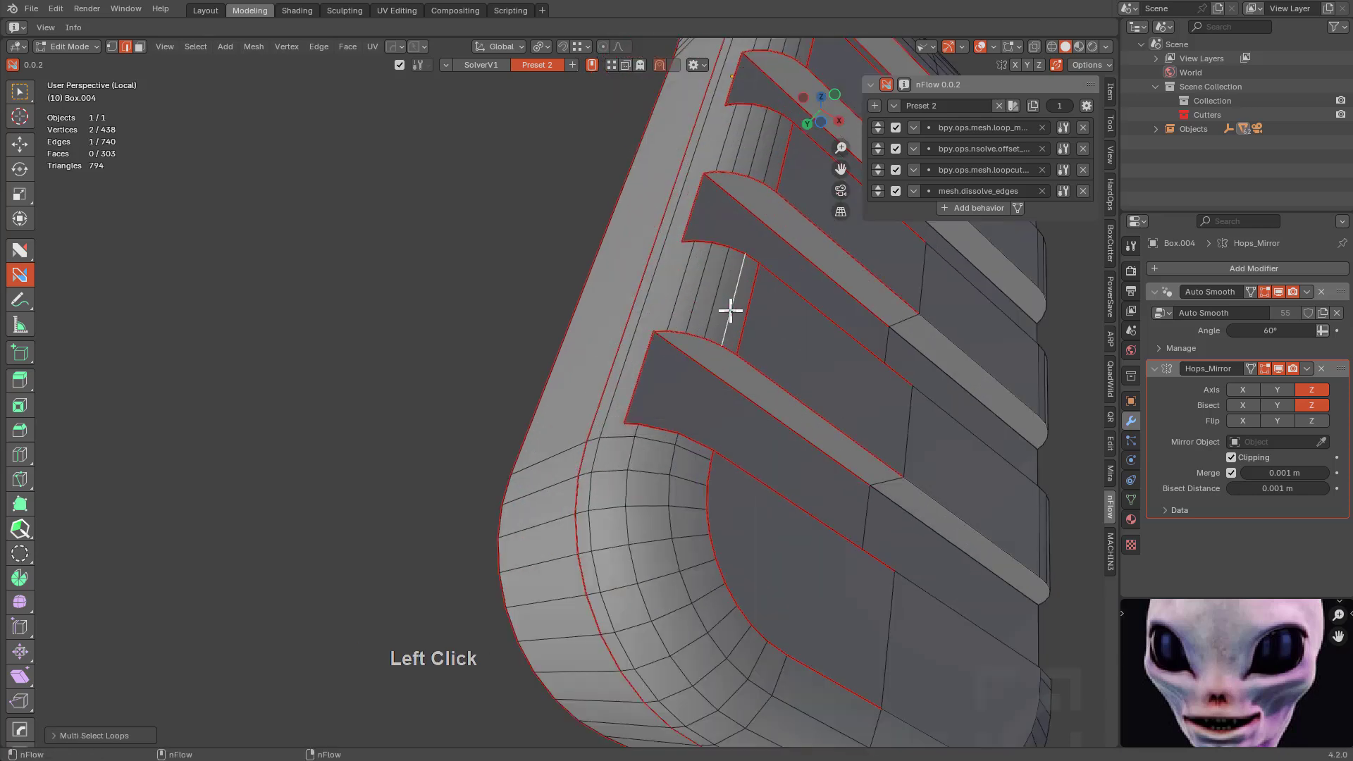
middle_drag(719, 341, 691, 392)
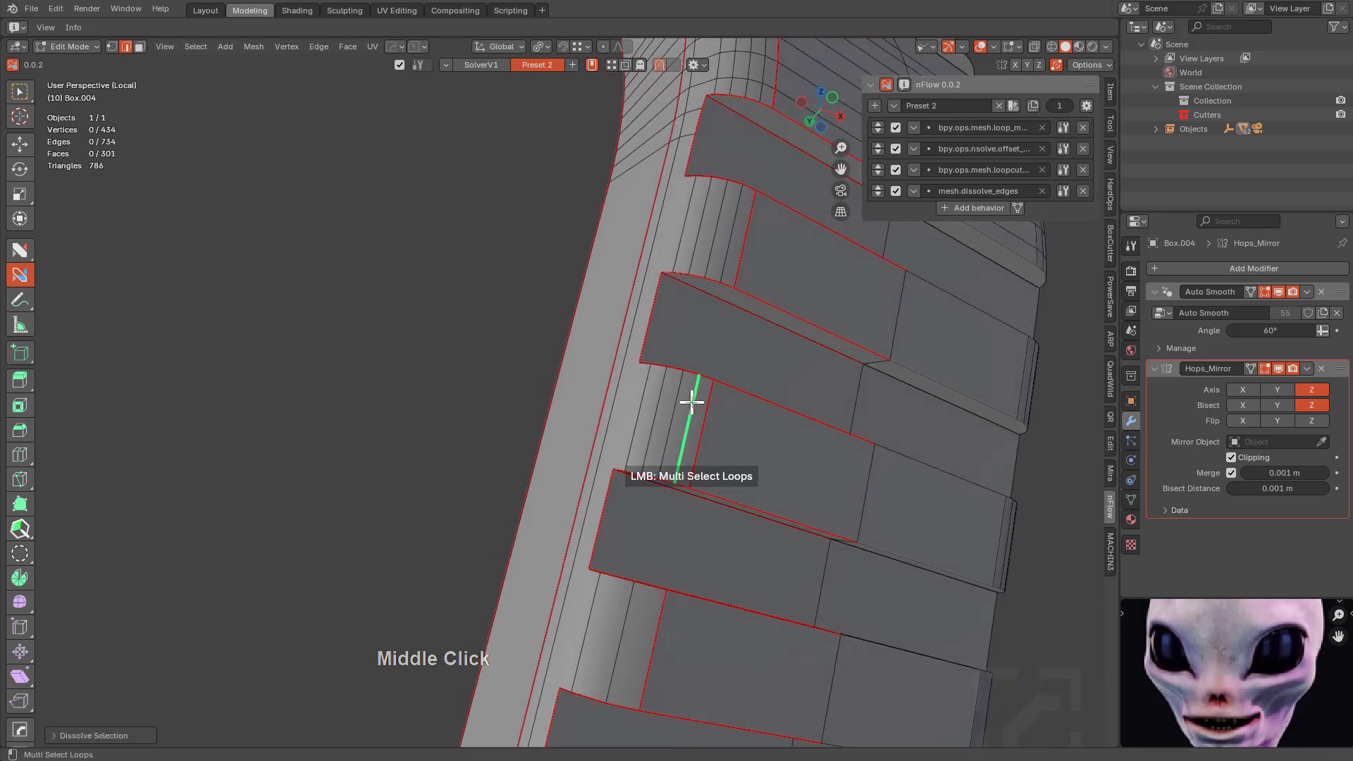
click(655, 395)
key(ctrl+x)
click(704, 236)
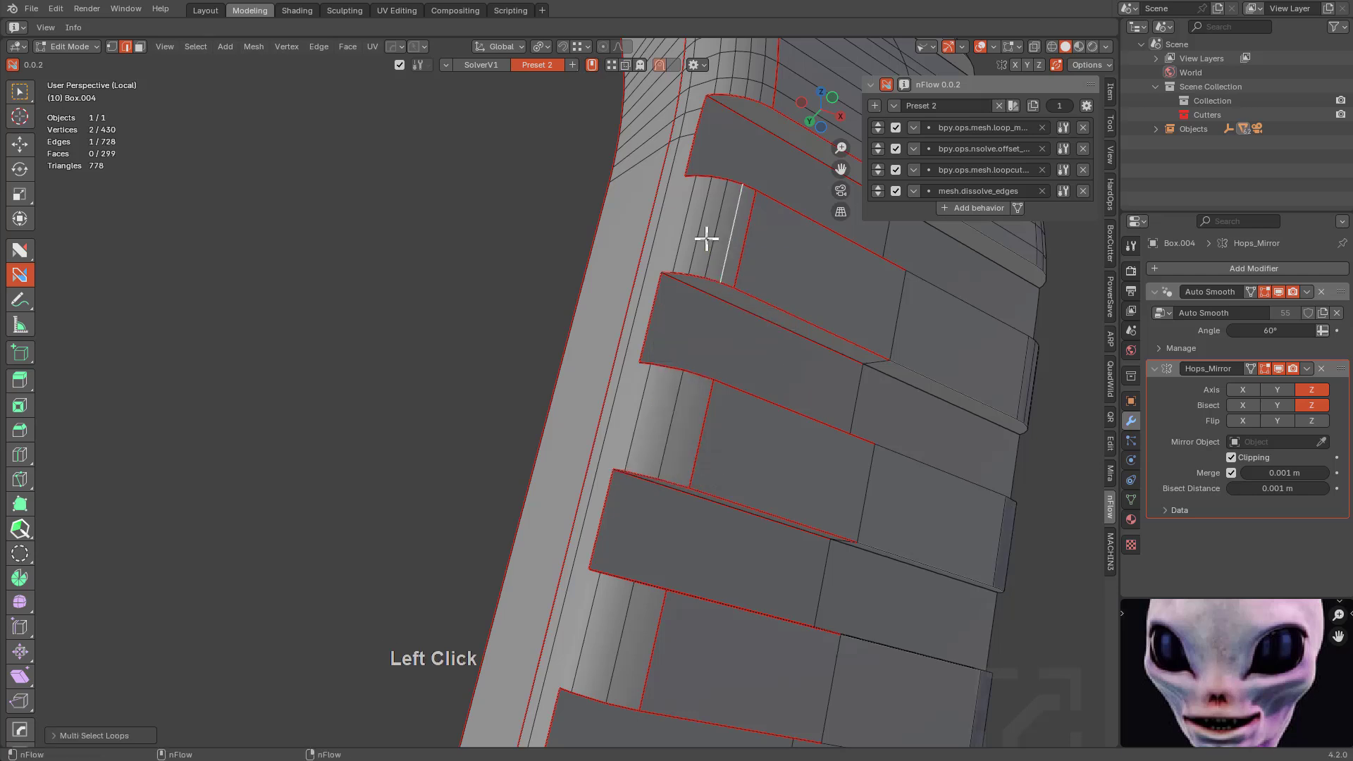
key(ctrl+x)
Dissolve alternate lengthwise loops on the curved section and alternate corner edges on the first rib above it.
middle_drag(700, 224, 718, 393)
click(725, 420)
key(ctrl+x)
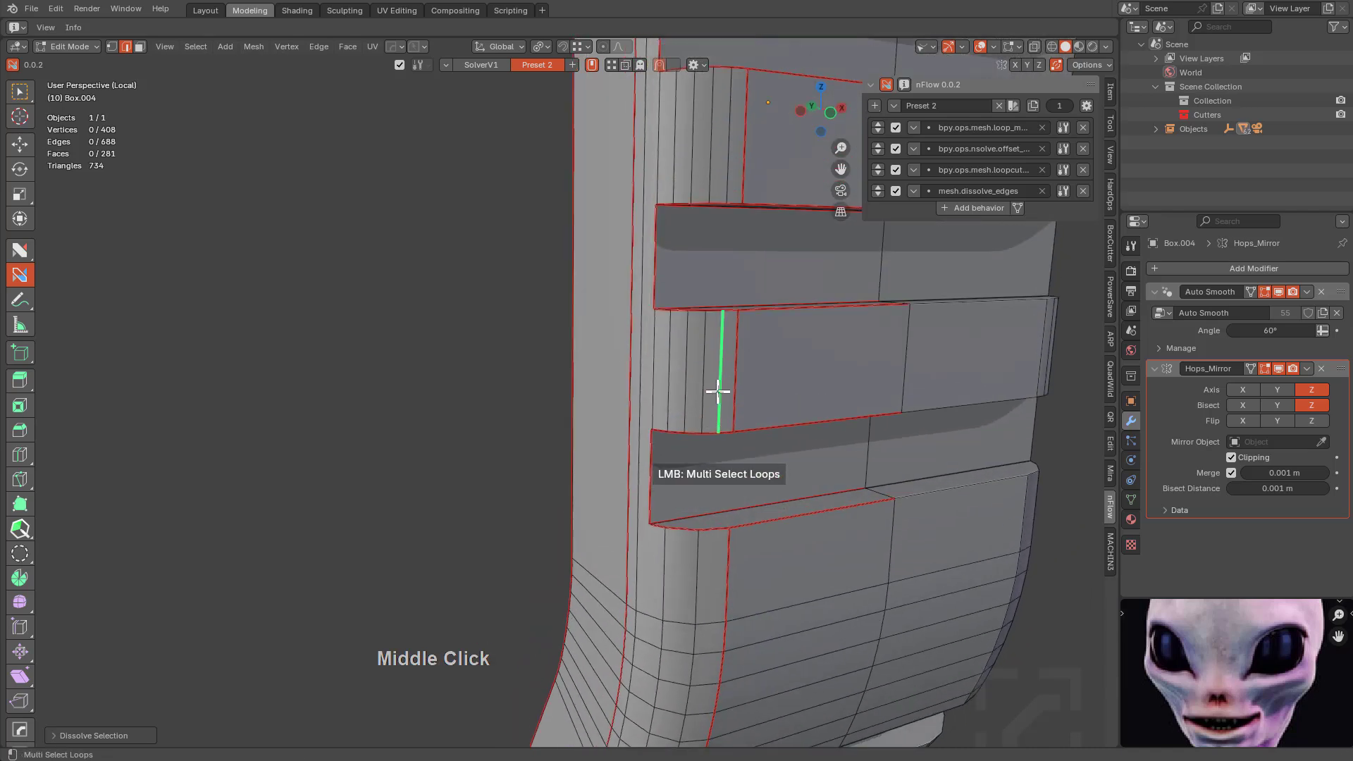
click(711, 386)
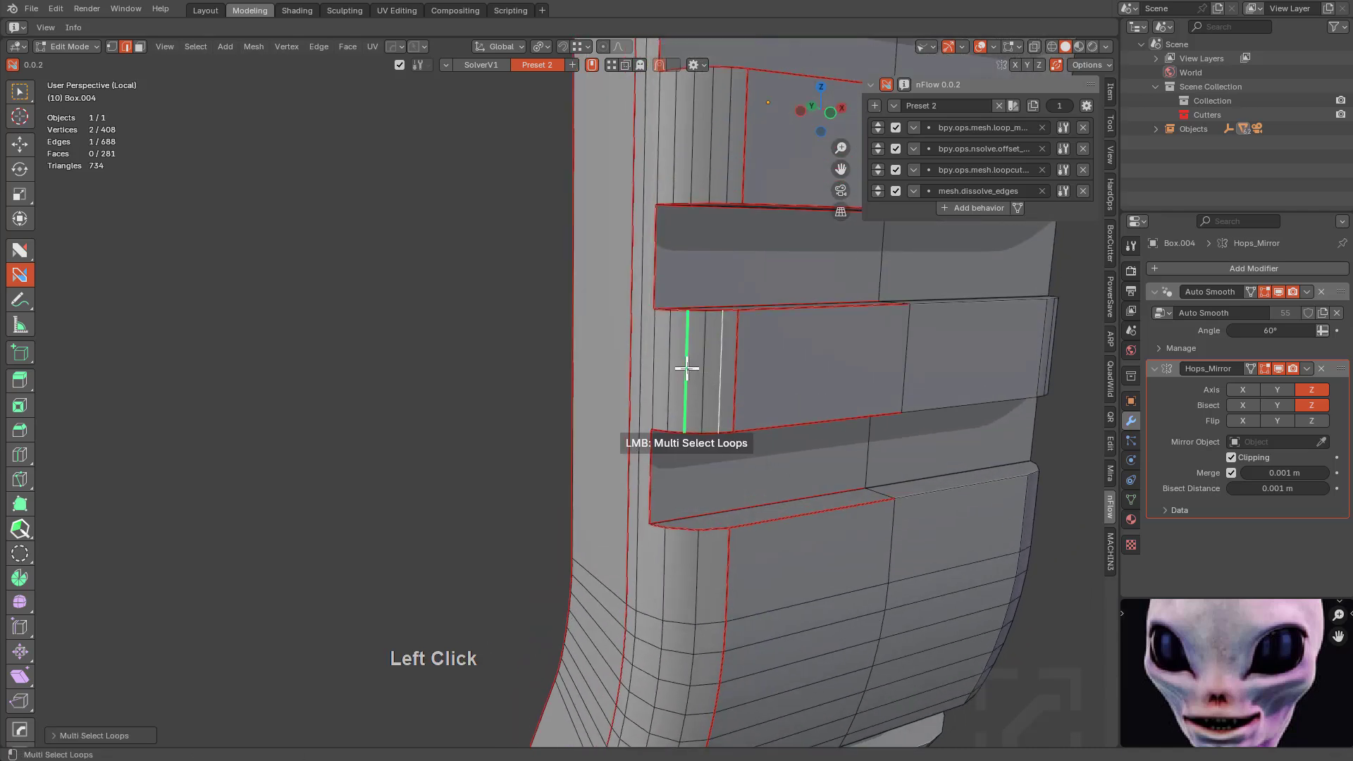
click(688, 369)
Finish dissolving the alternate corner edges on the first rib above the curved section, and dissolve those on the second rib.
click(648, 388)
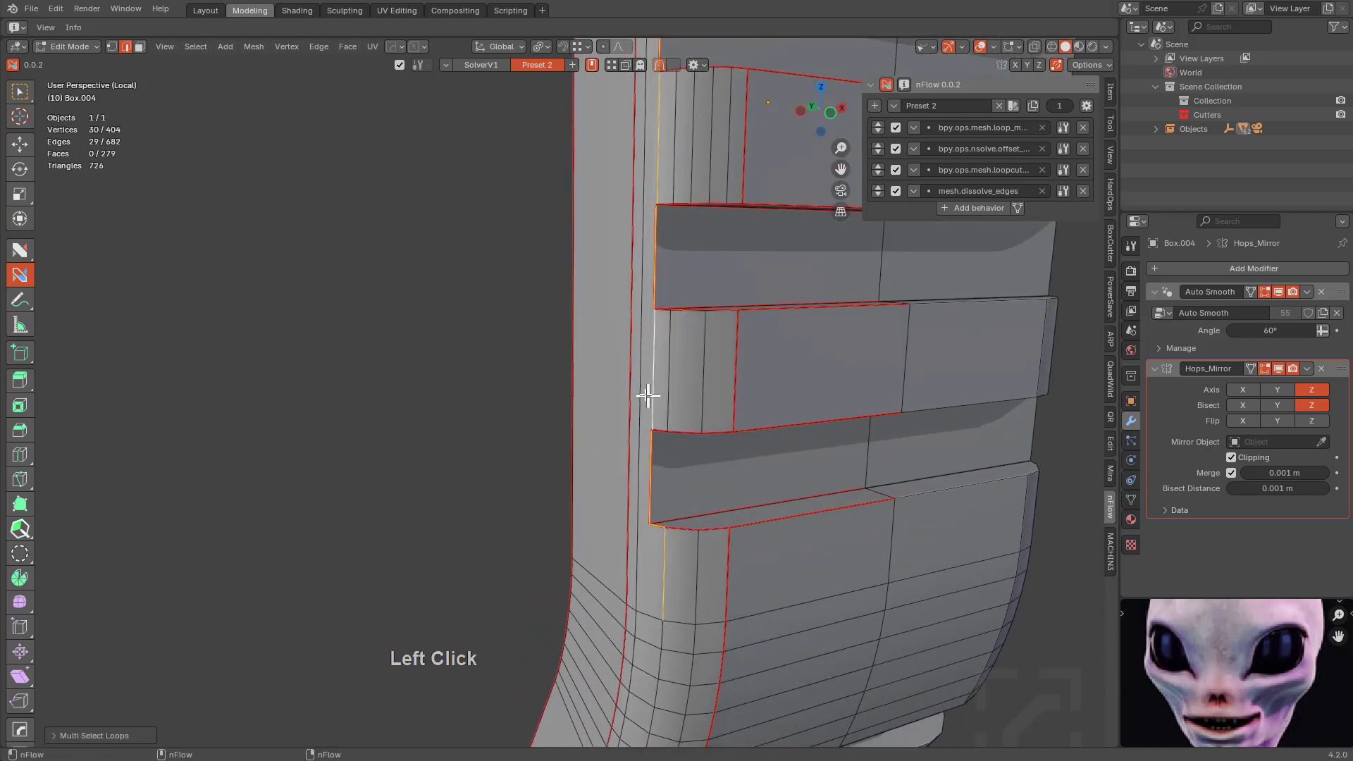
key(a)
key(w)
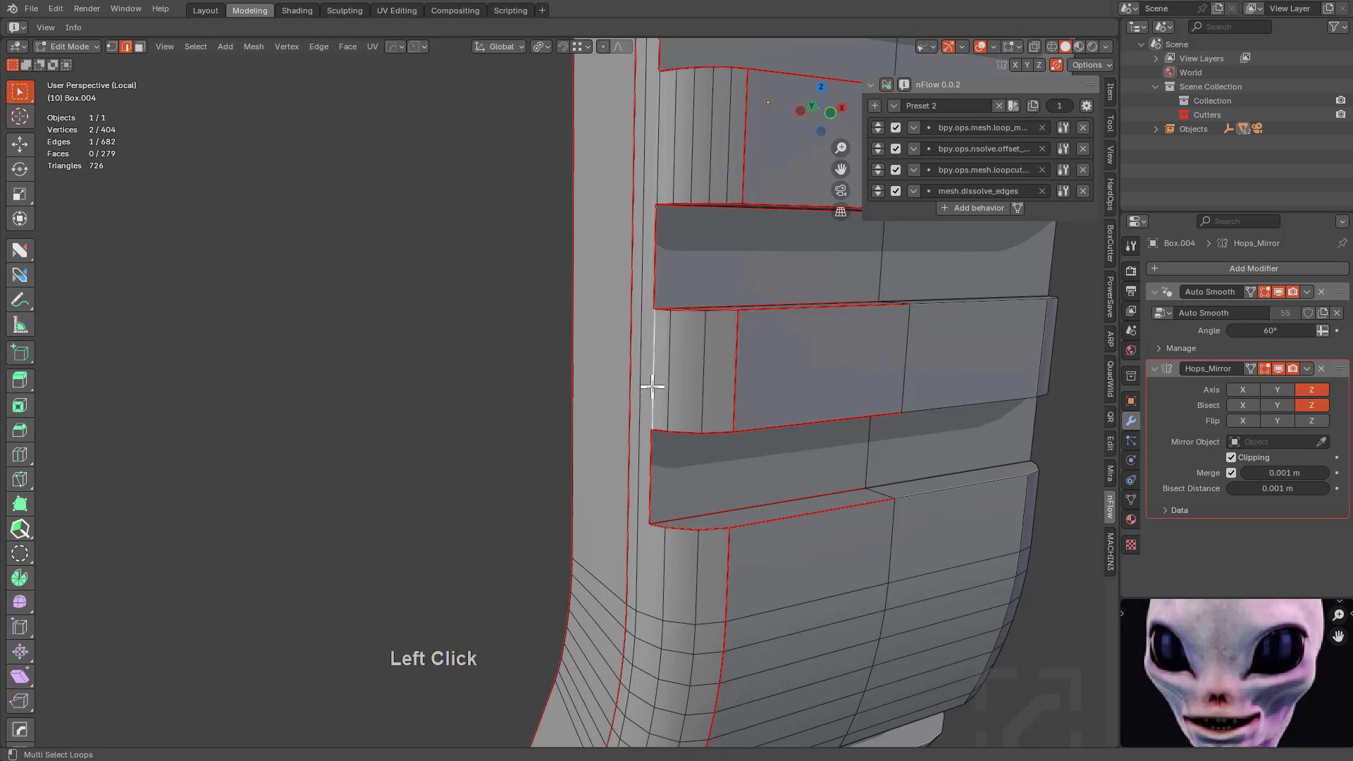
shift+middle_drag(722, 299, 726, 325)
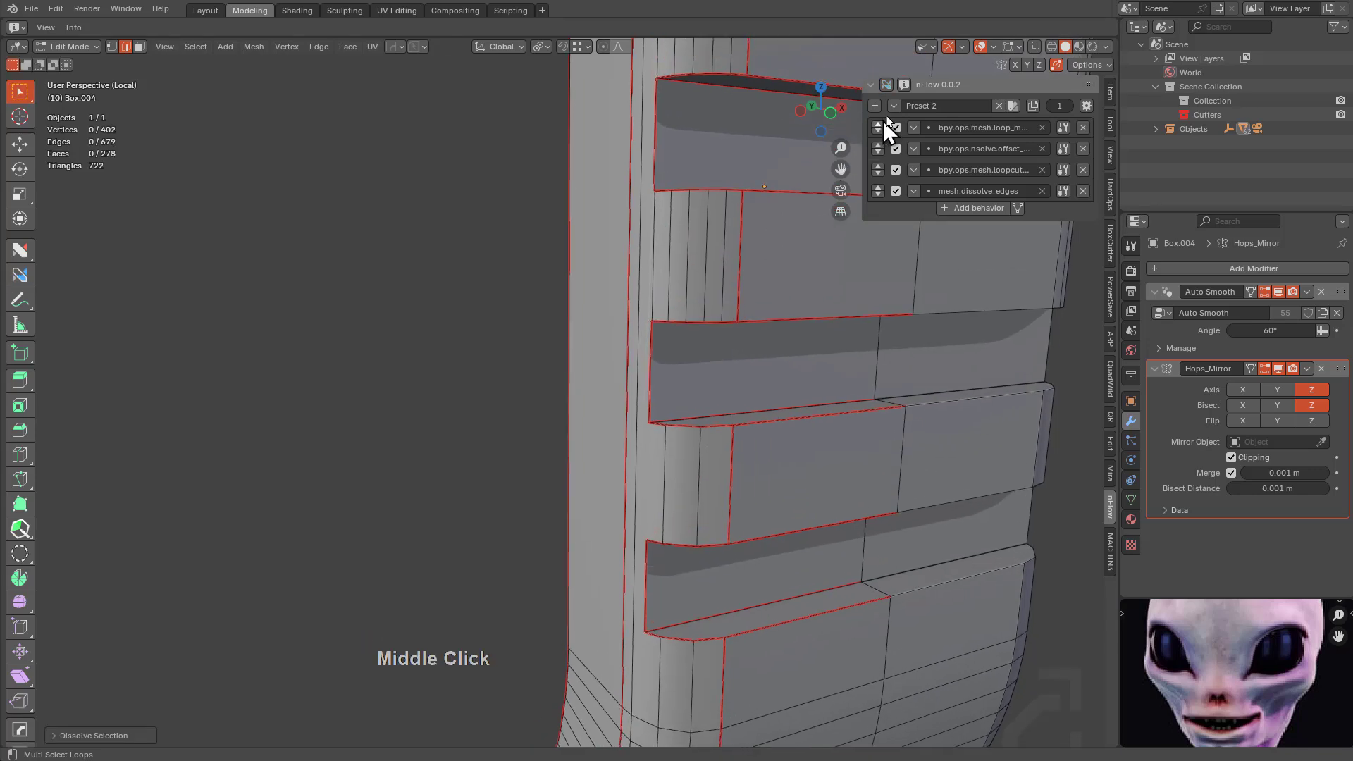
click(886, 85)
click(724, 243)
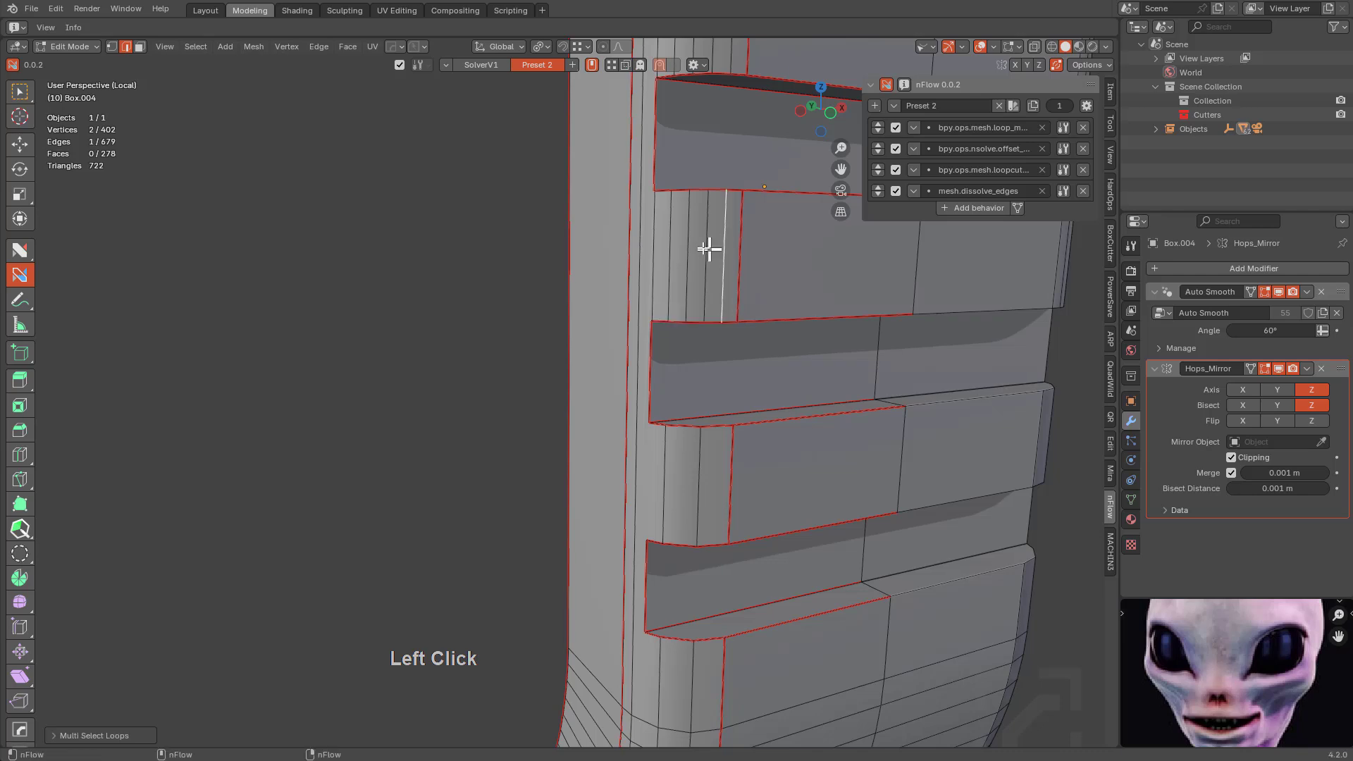
click(689, 243)
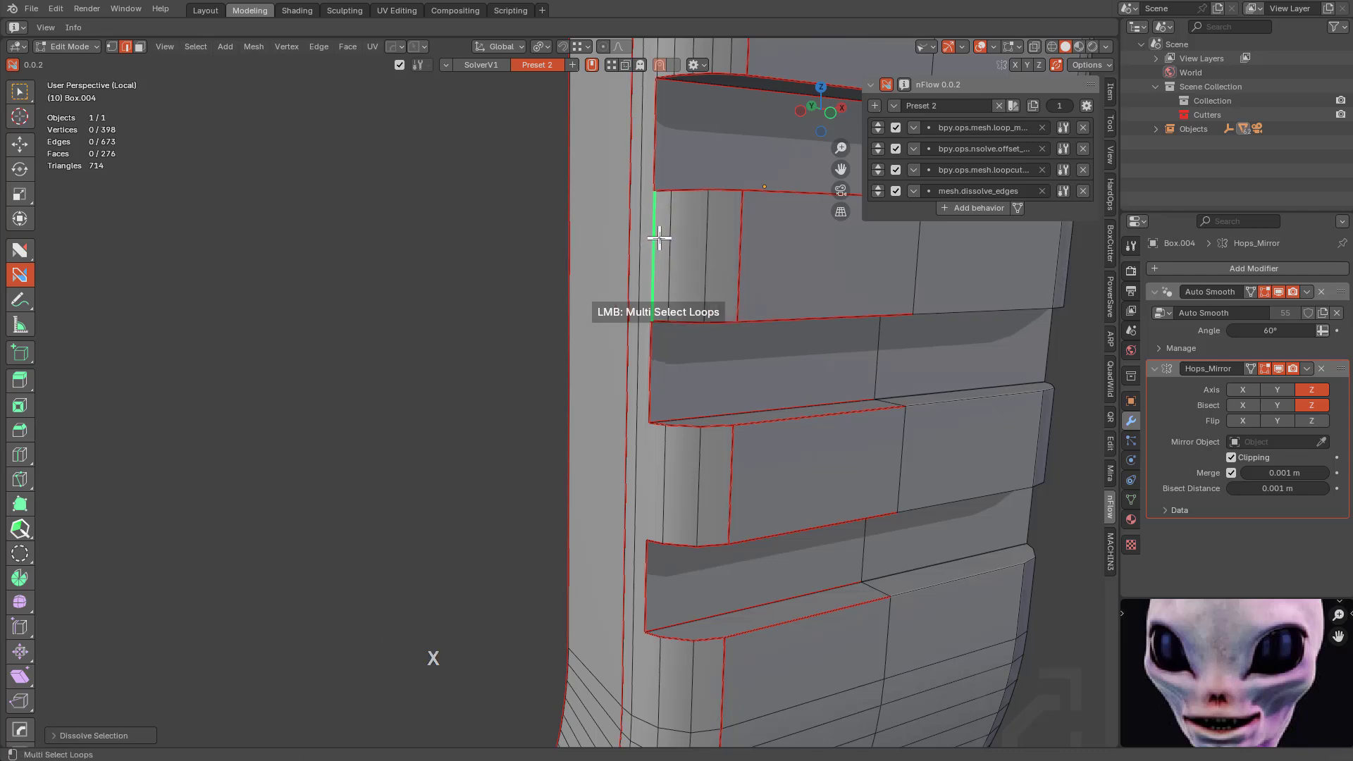
key(w)
key(ctrl+x)
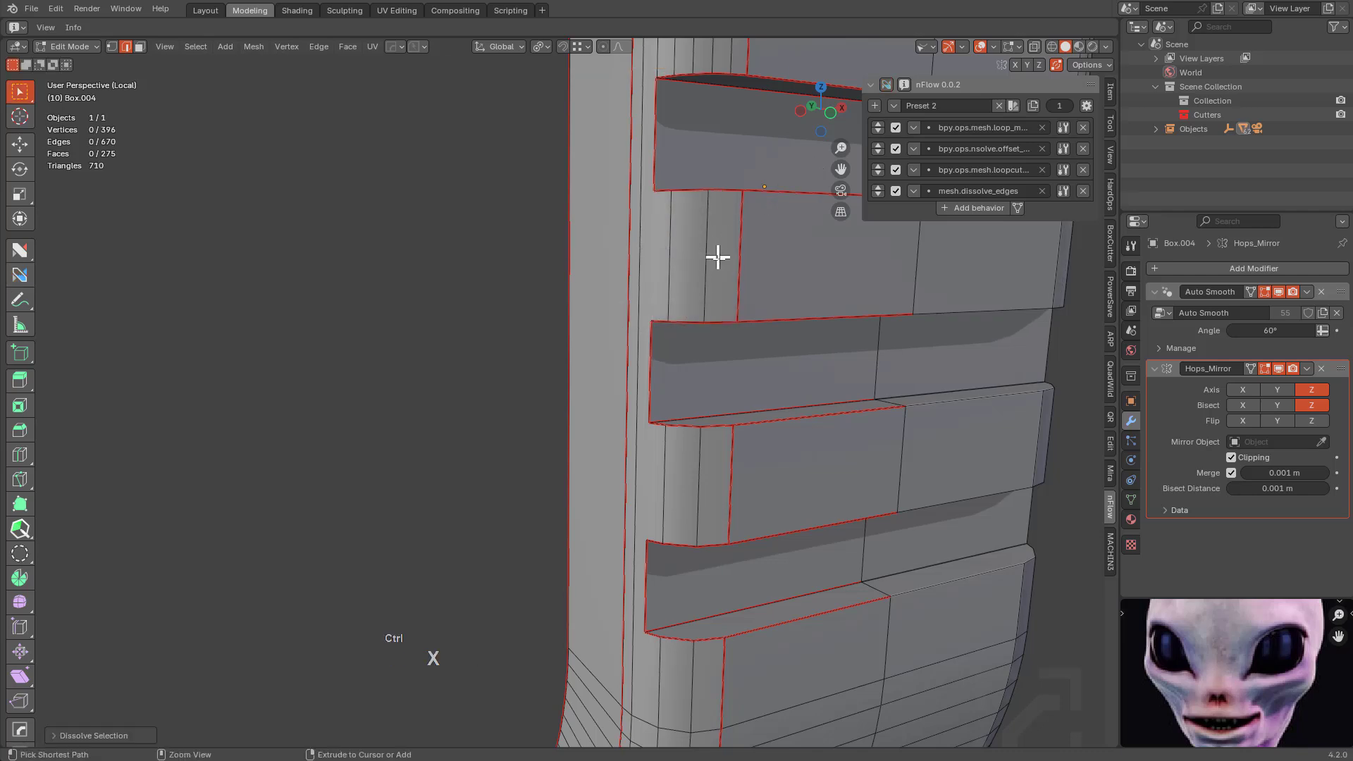
Dissolve alternate corner edges on the rib directly below the round disc and on the rib beside the disc's lower part.
shift+middle_drag(715, 257, 604, 267)
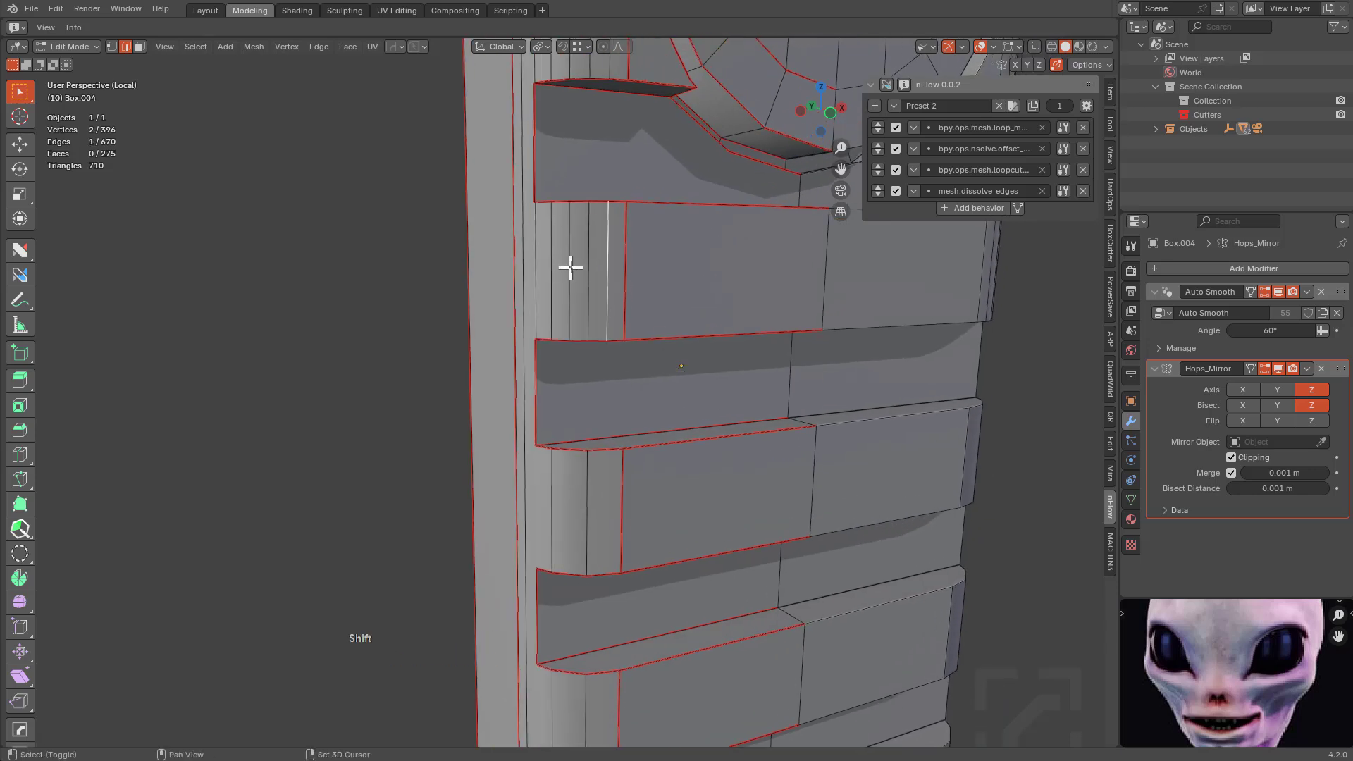
key(ctrl+x)
scroll(613, 281, down, 2)
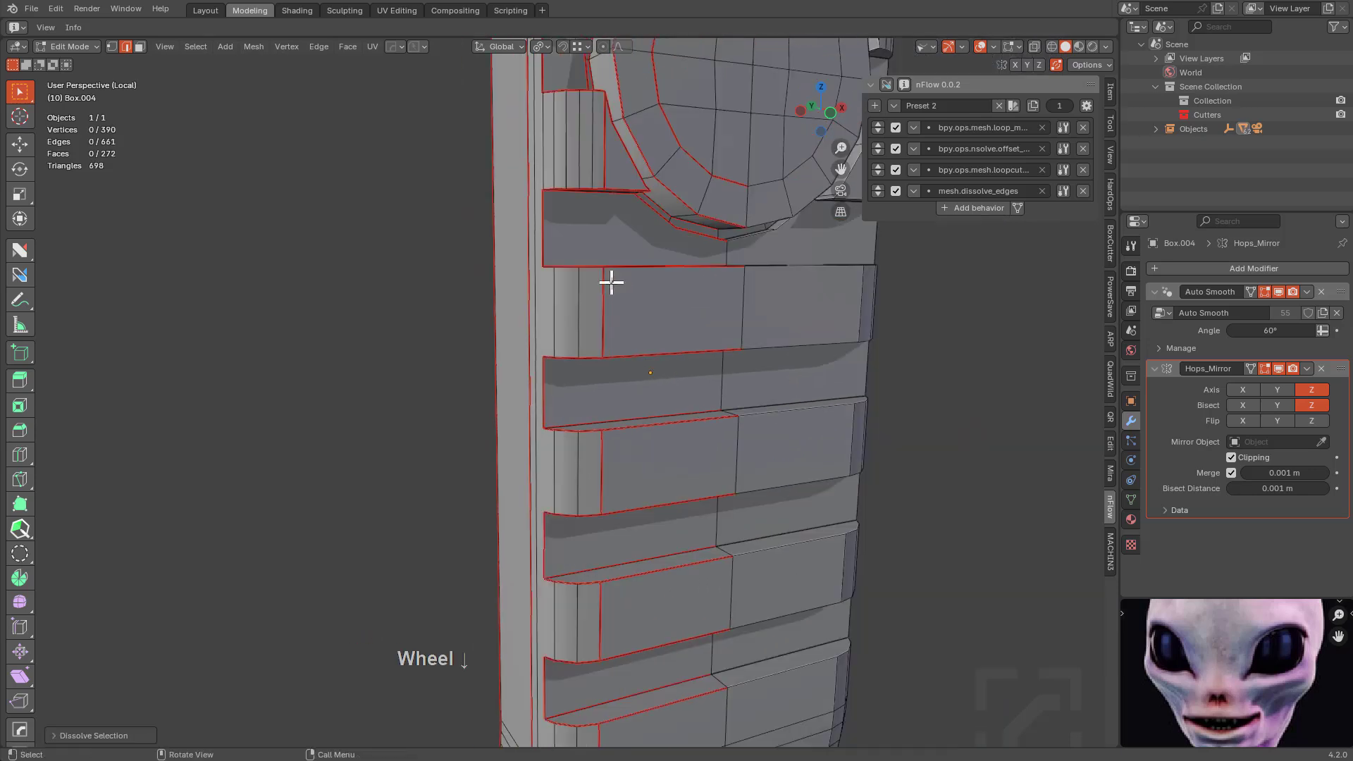
middle_drag(613, 281, 620, 305)
scroll(682, 296, up, 3)
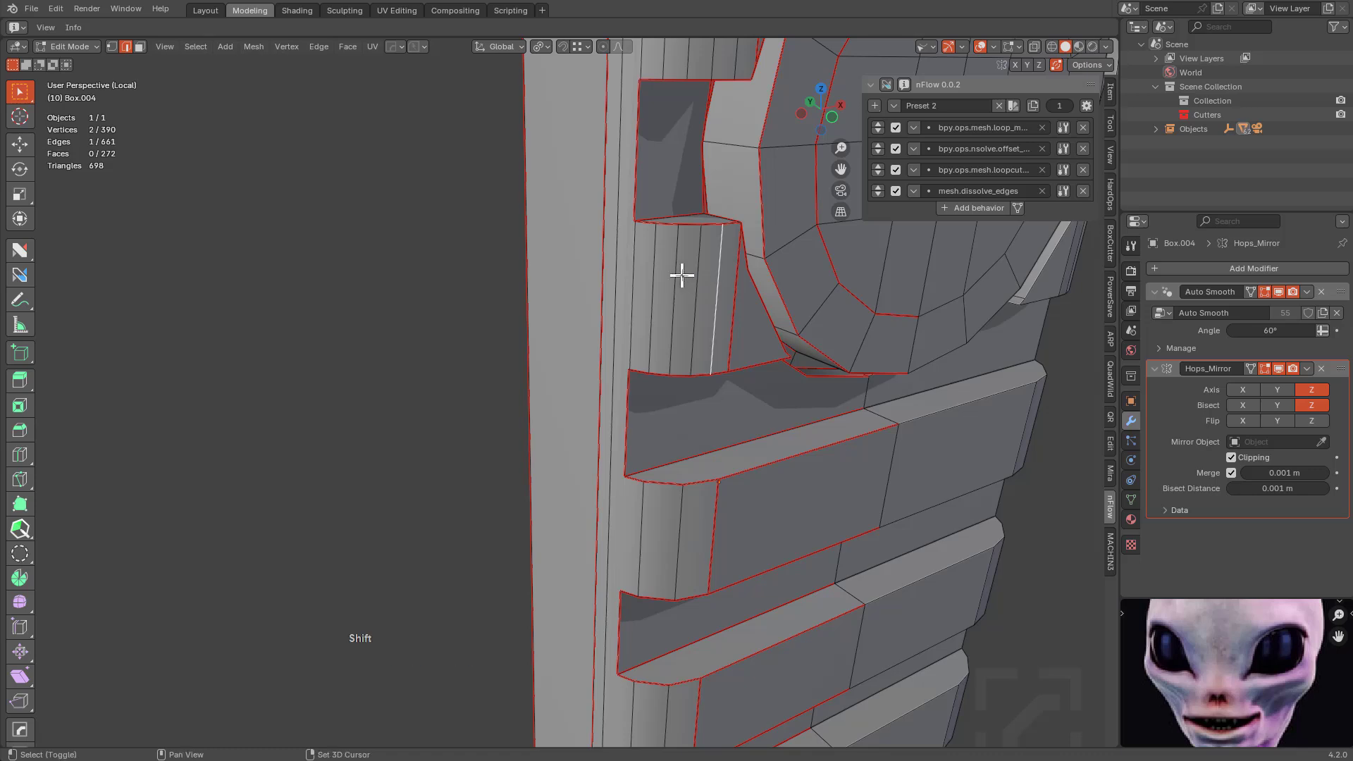
key(ctrl+x)
Dissolve alternate corner edges on the rib beside the disc's upper part and on the rib directly above the disc.
scroll(710, 289, down, 2)
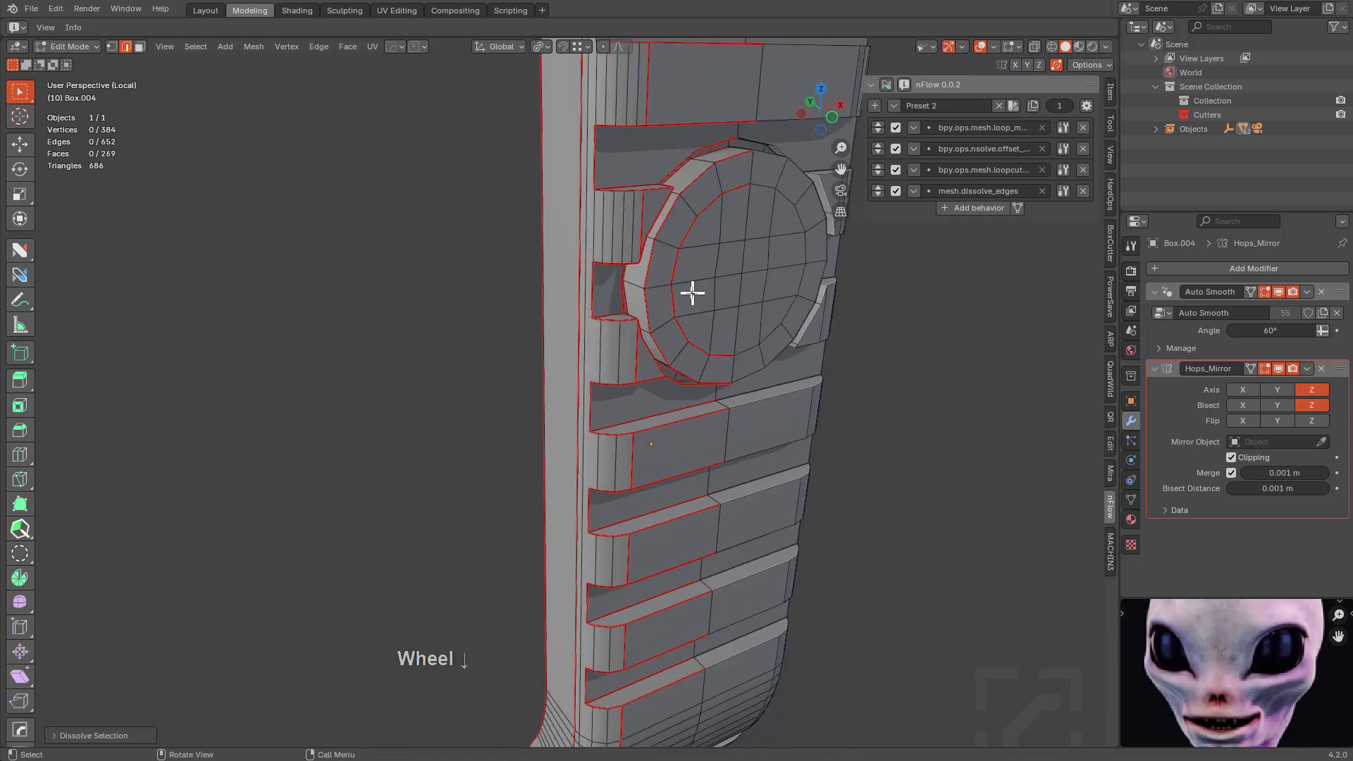
scroll(687, 299, up, 2)
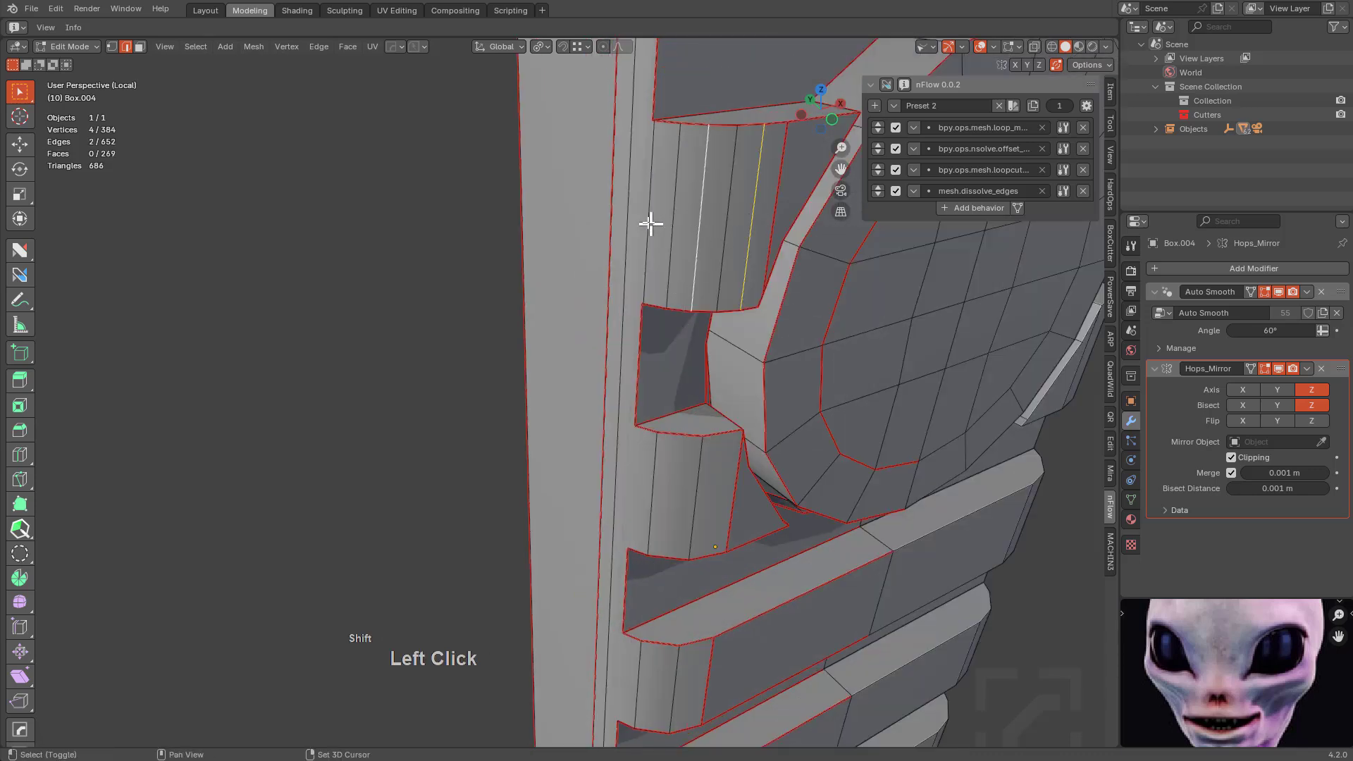
key(ctrl+x)
scroll(642, 221, down, 2)
middle_drag(679, 233, 635, 297)
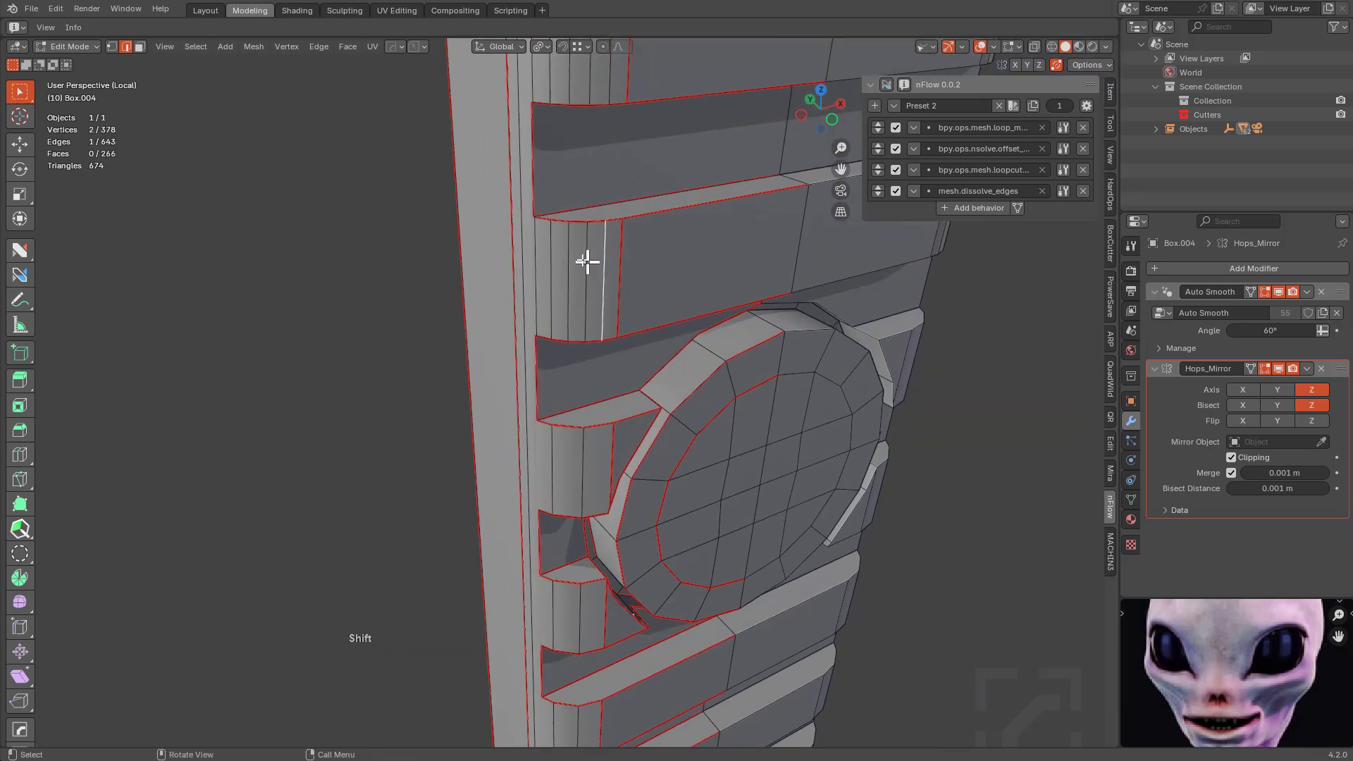
key(ctrl+x)
Activate nFlow, multi-select alternate lengthwise loops around the rounded top corner and dissolve them.
shift+middle_drag(610, 205, 620, 268)
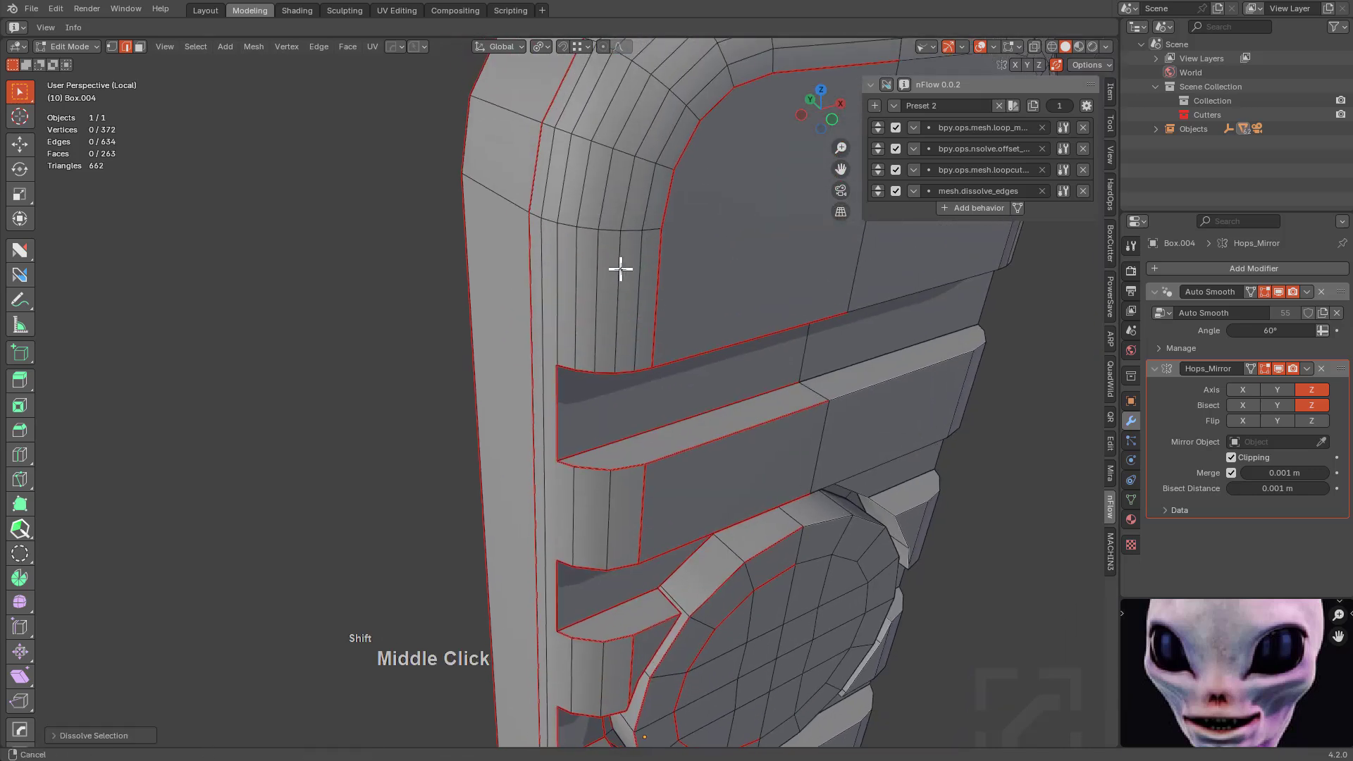
click(885, 83)
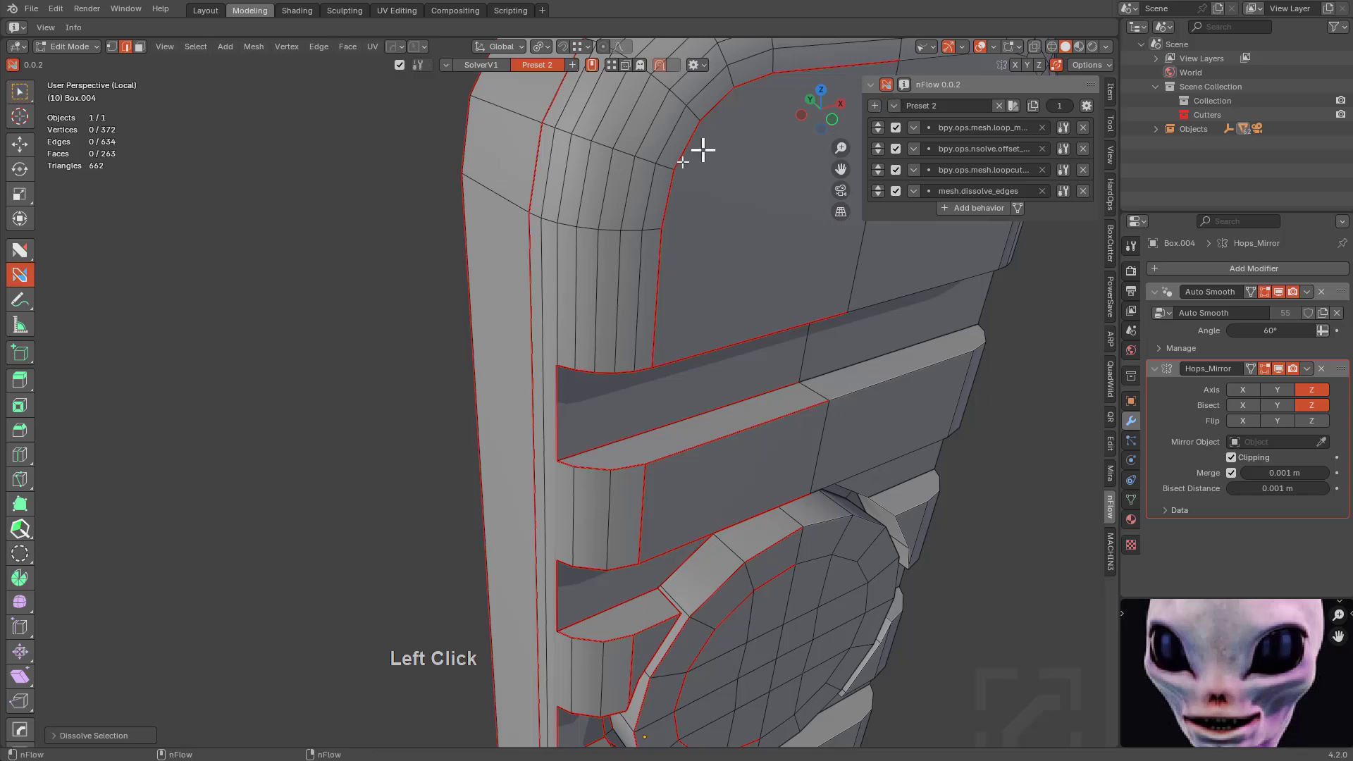
click(604, 202)
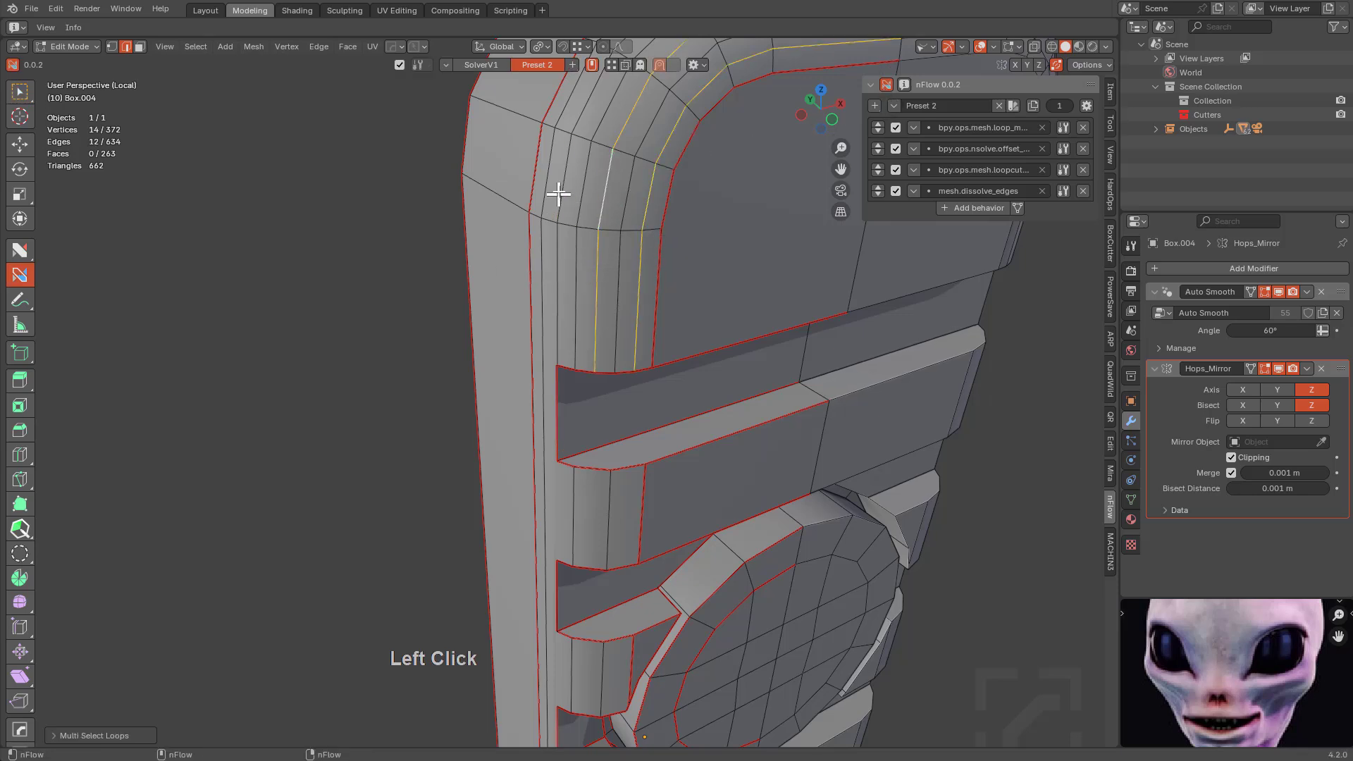
click(559, 193)
key(ctrl+x)
Select the flat face of the lowest rib in face selection mode and align an orthographic view to it.
scroll(681, 274, down, 5)
middle_drag(689, 272, 598, 323)
scroll(725, 378, up, 2)
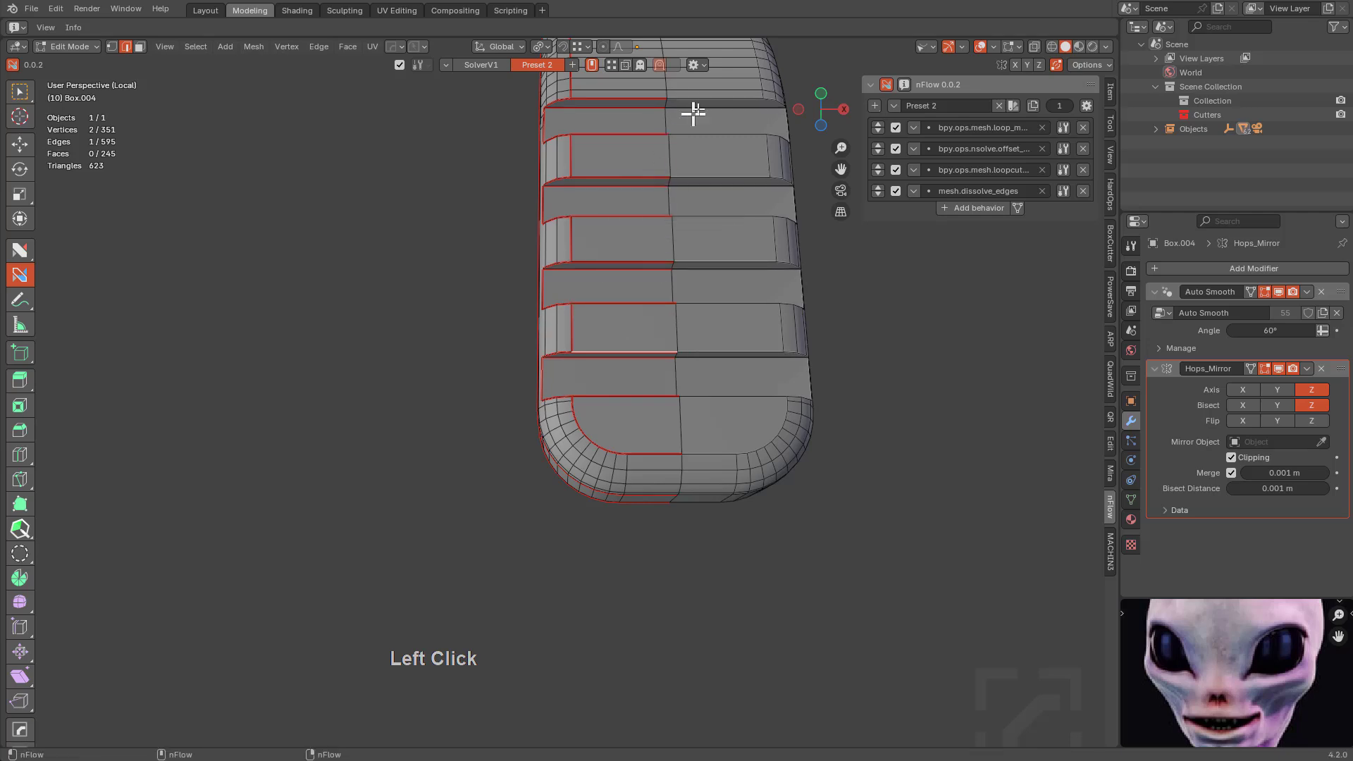
click(695, 65)
key(3)
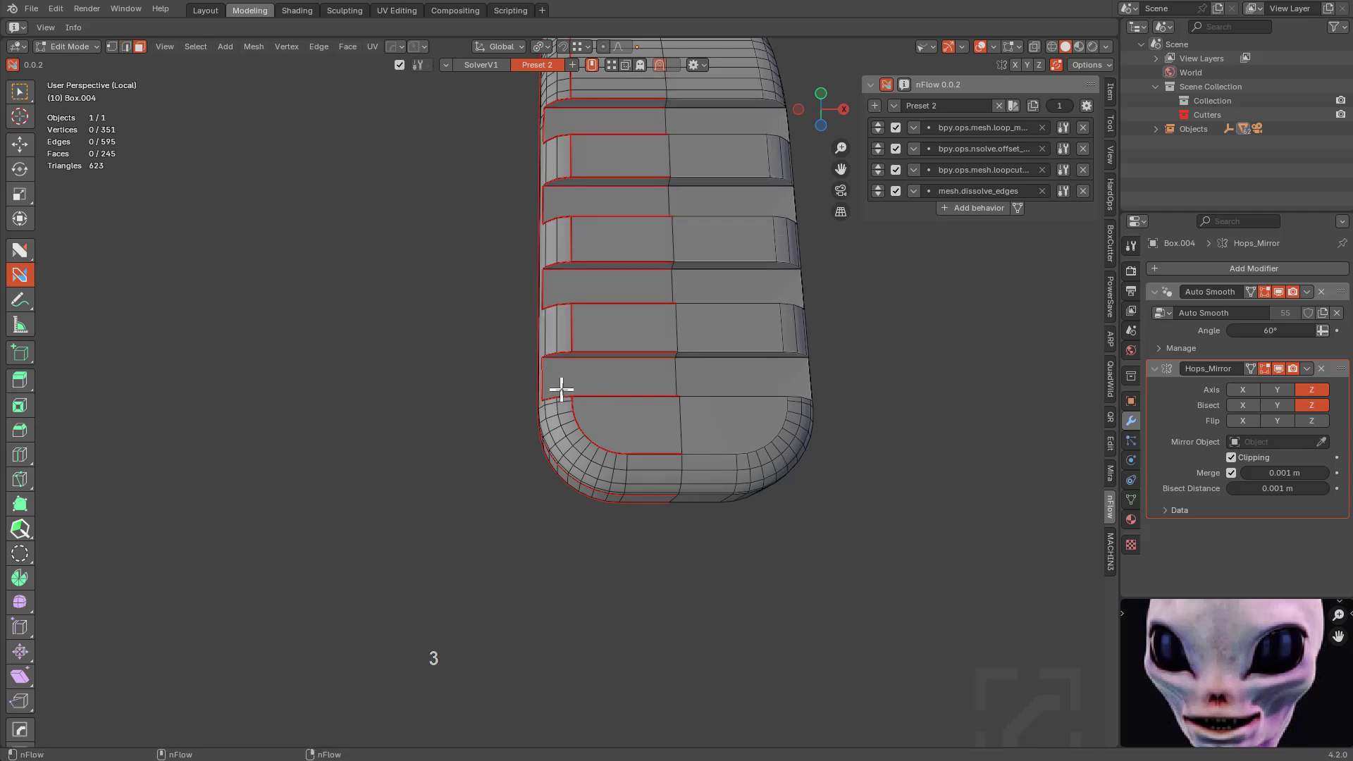
key(4)
key(3)
click(632, 315)
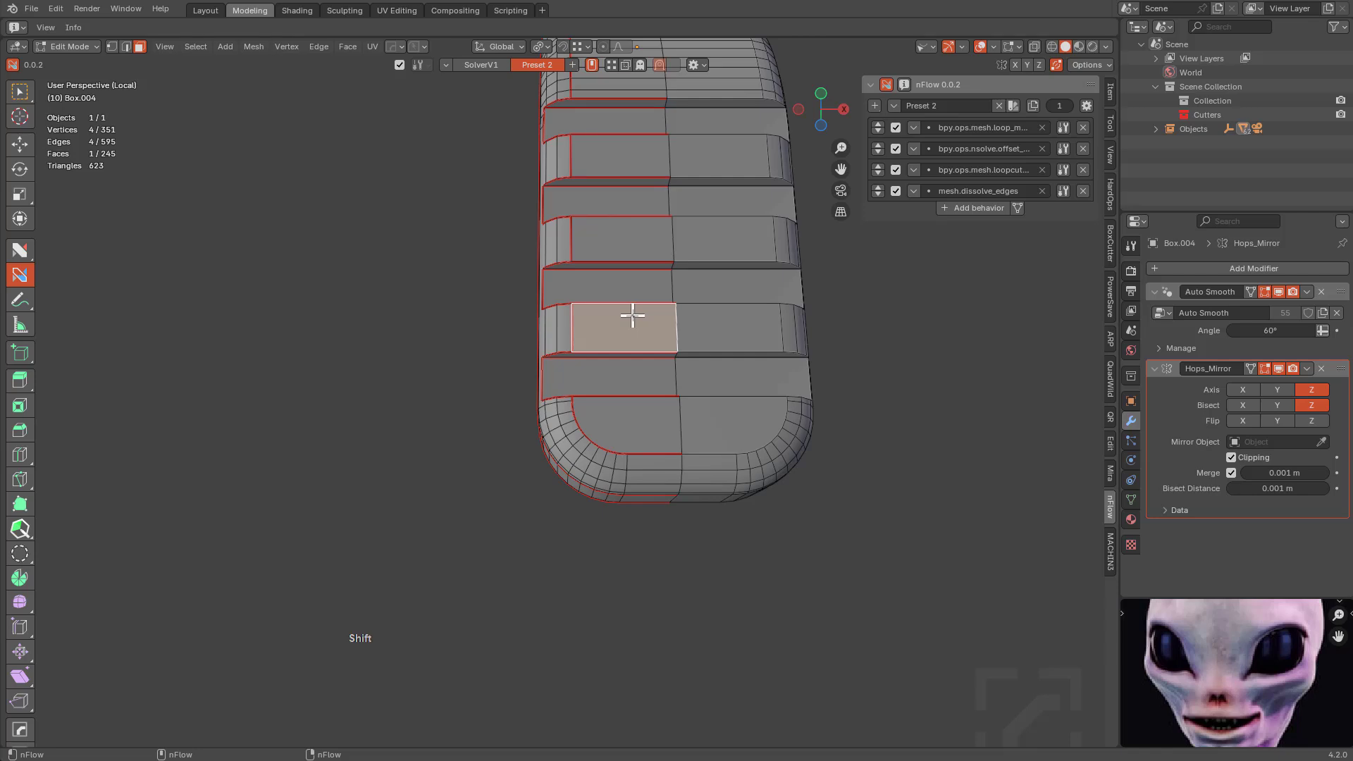
key(shift+KP_7)
key(KP_5)
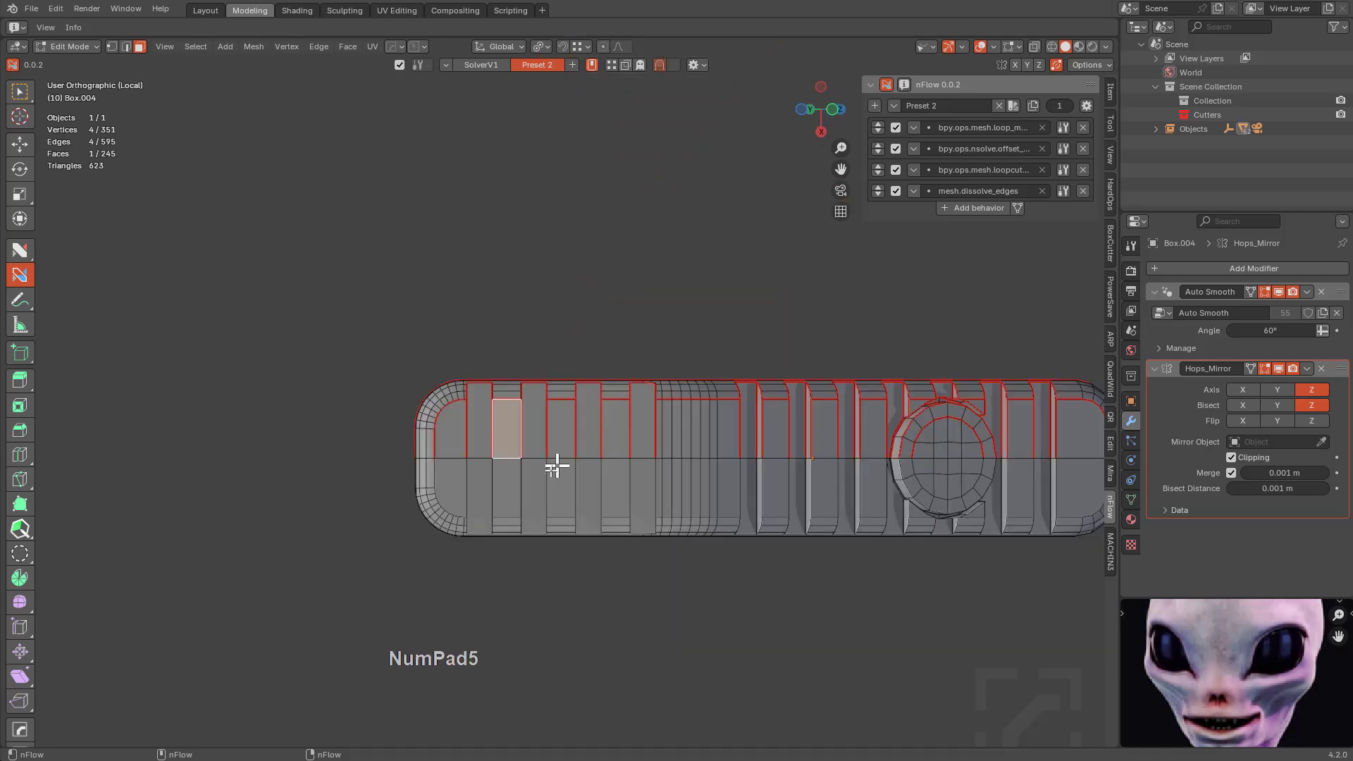
scroll(556, 466, up, 5)
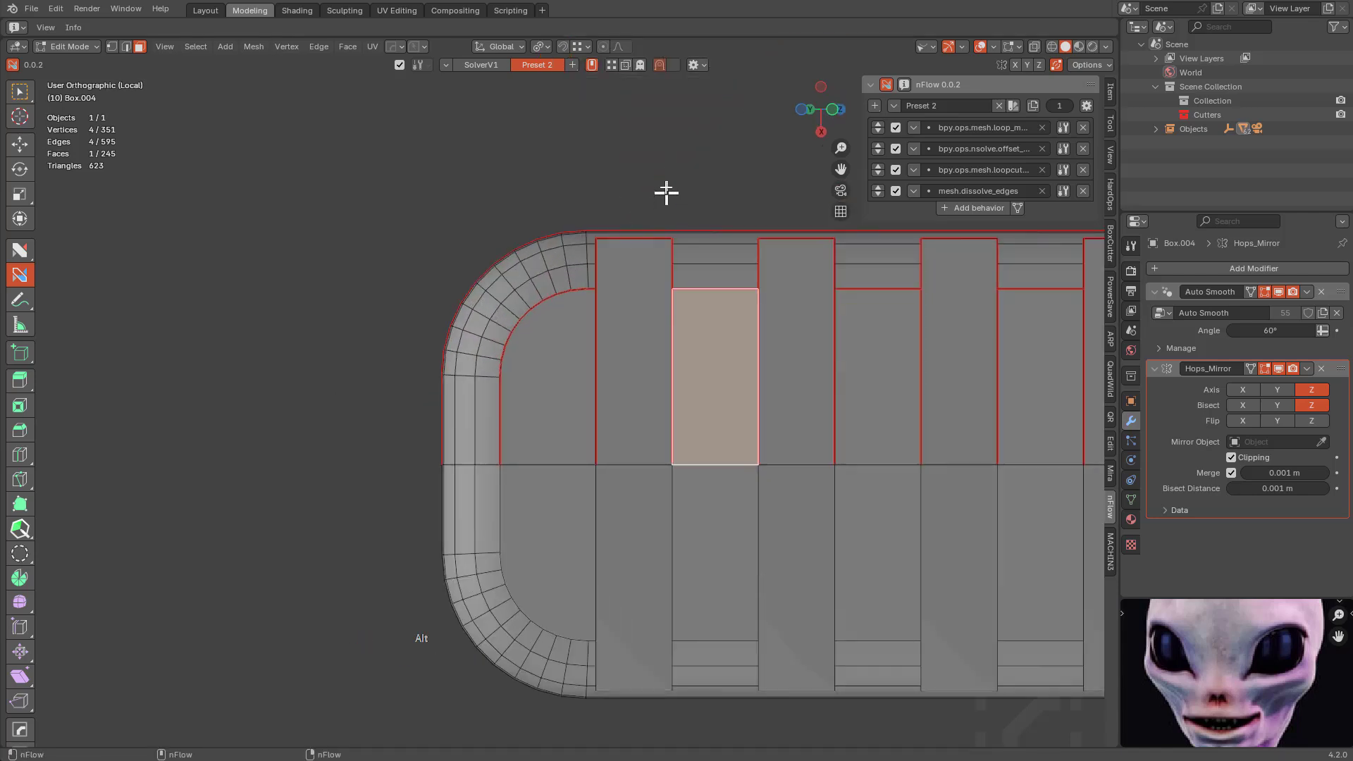
Use BoxCutter in Knife mode to cut boxes slightly wider than each of the three ribs on the lower slanted section.
key(alt+w)
scroll(661, 177, down, 2)
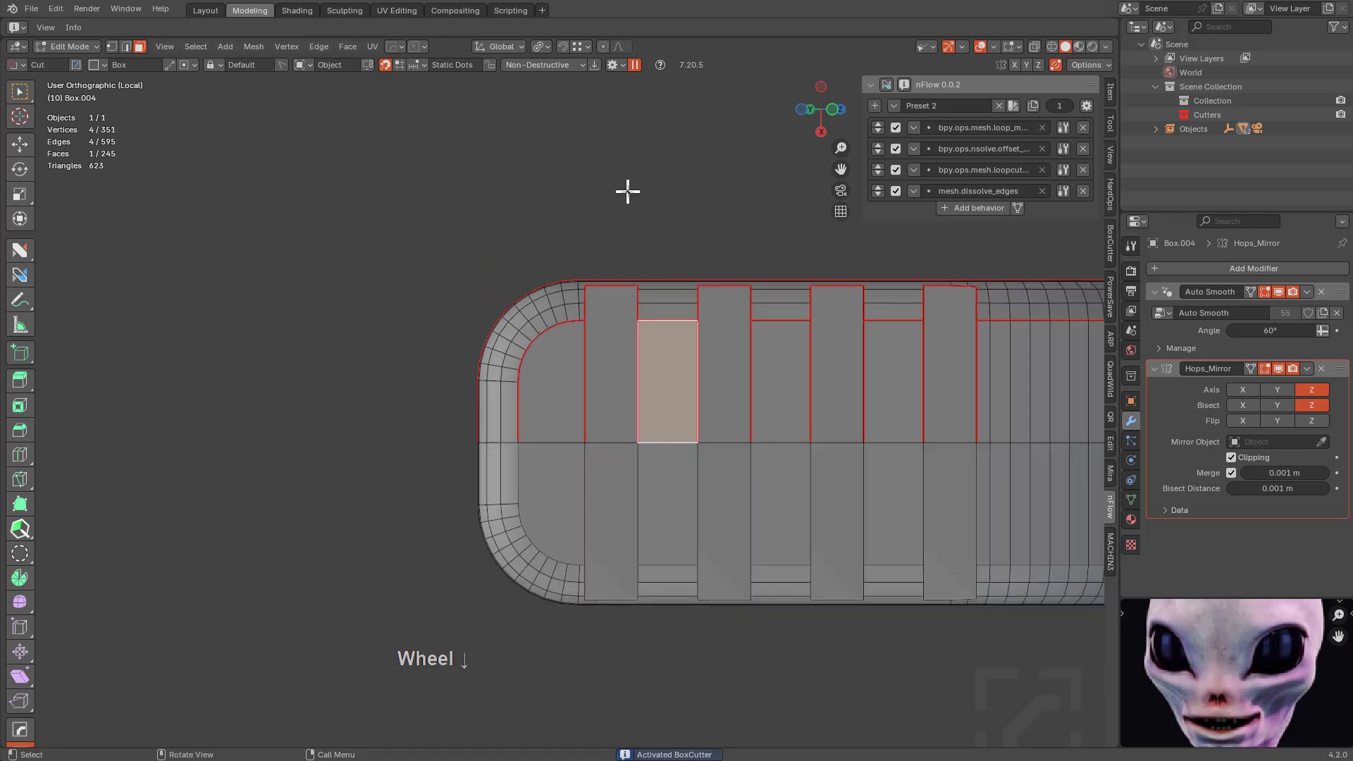
drag(627, 196, 705, 547)
key(space)
drag(743, 228, 818, 535)
key(space)
scroll(663, 356, up, 1)
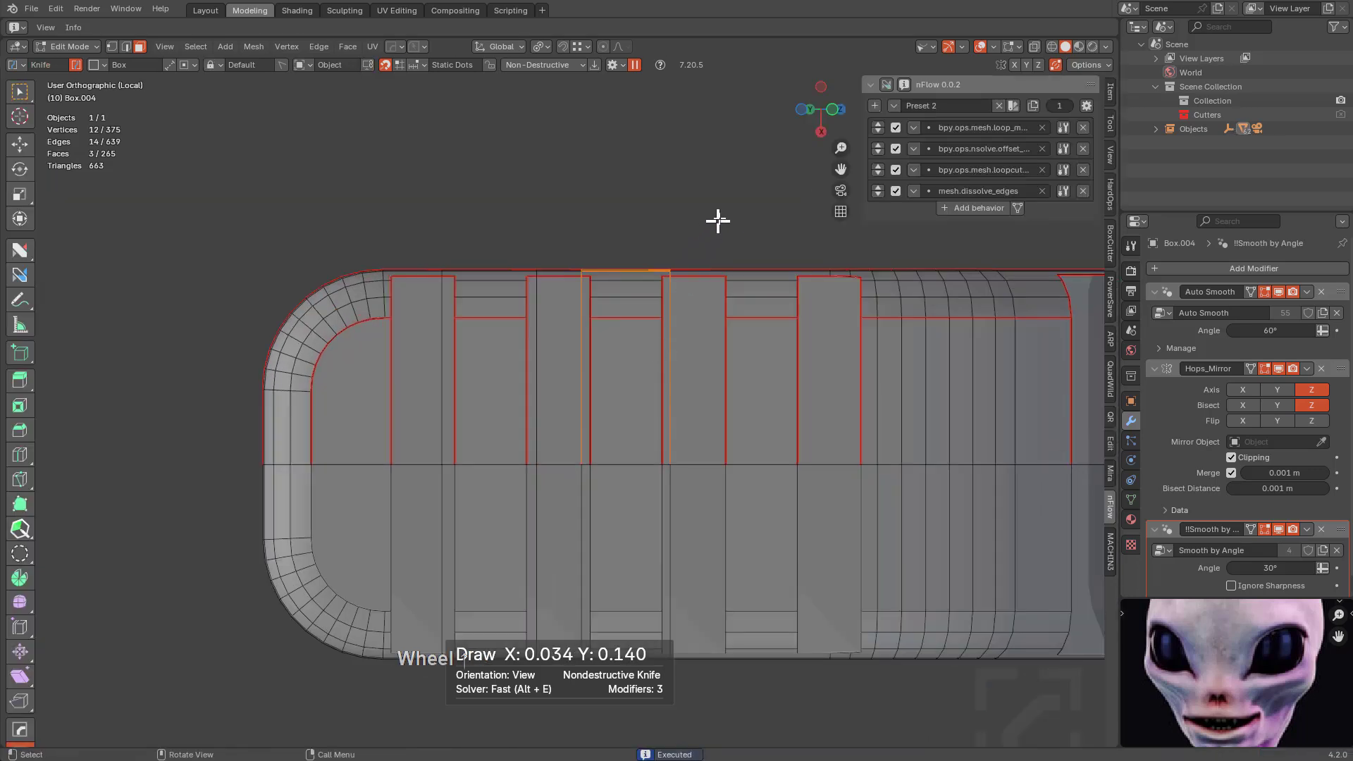
mouse_move(722, 222)
mouse_down()
mouse_move(815, 514)
mouse_move(809, 543)
mouse_up()
key(g)
shift+middle_drag(872, 462, 665, 357)
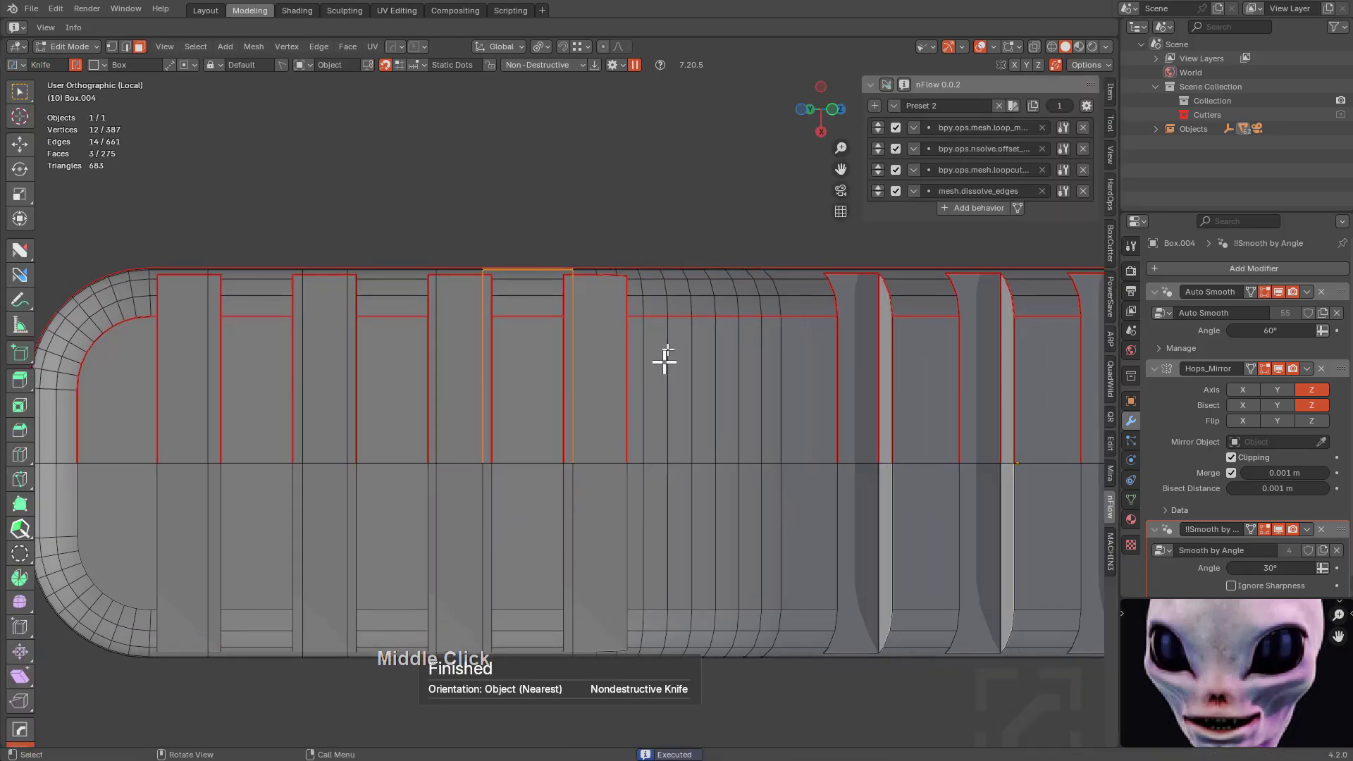
scroll(669, 252, up, 1)
mouse_move(639, 212)
mouse_down()
mouse_move(677, 393)
mouse_move(812, 535)
mouse_move(906, 538)
mouse_move(667, 514)
mouse_move(687, 516)
mouse_move(691, 387)
mouse_up()
key(g)
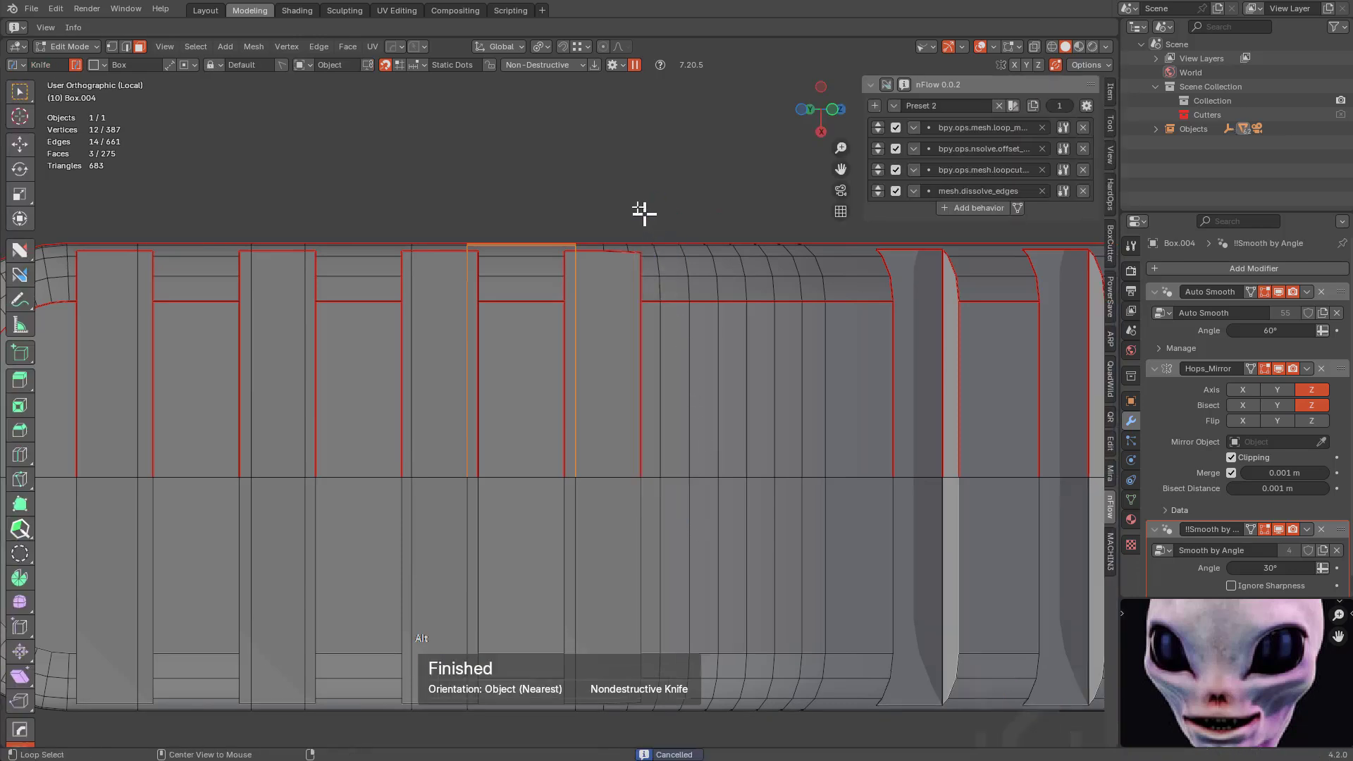
drag(634, 215, 638, 503)
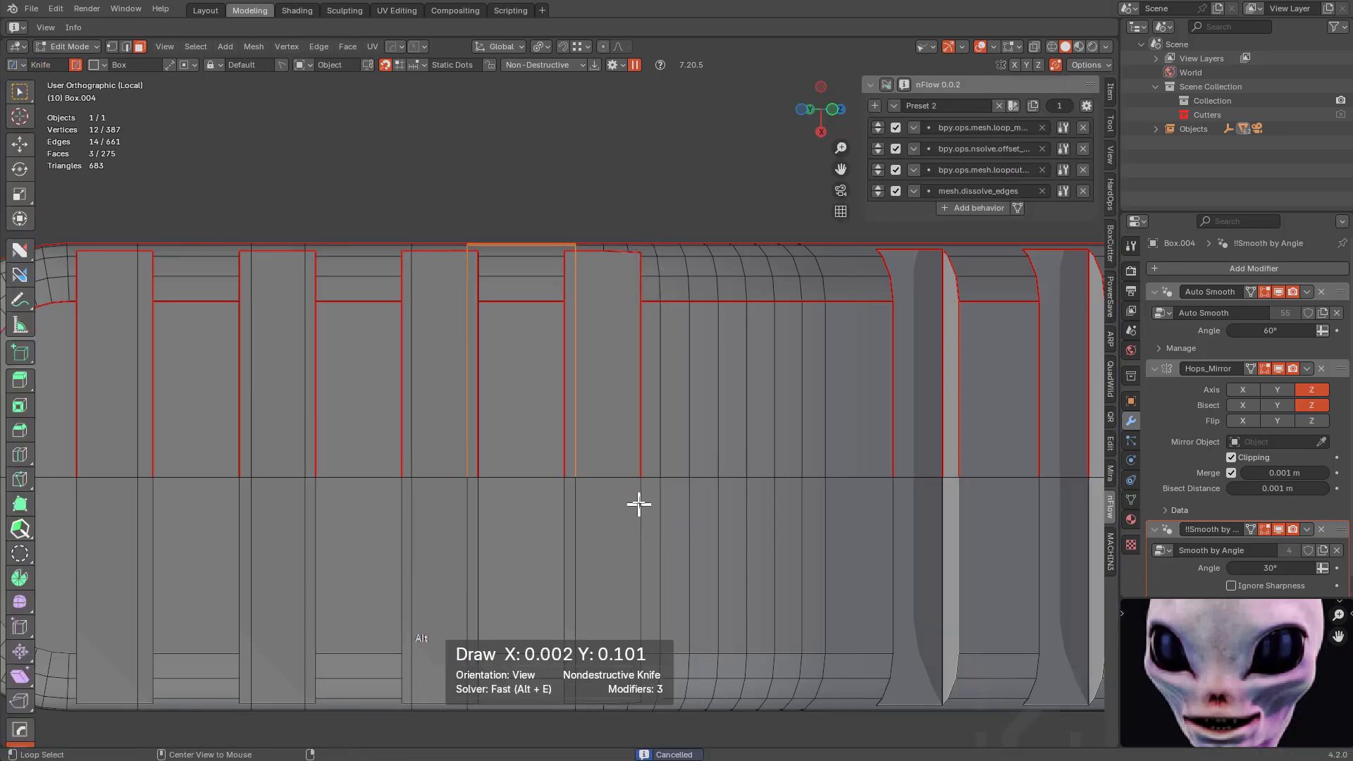
Activate nFlow with the SolverV1 preset and project a straight cut line across the last groove before the curved section.
click(20, 275)
click(480, 64)
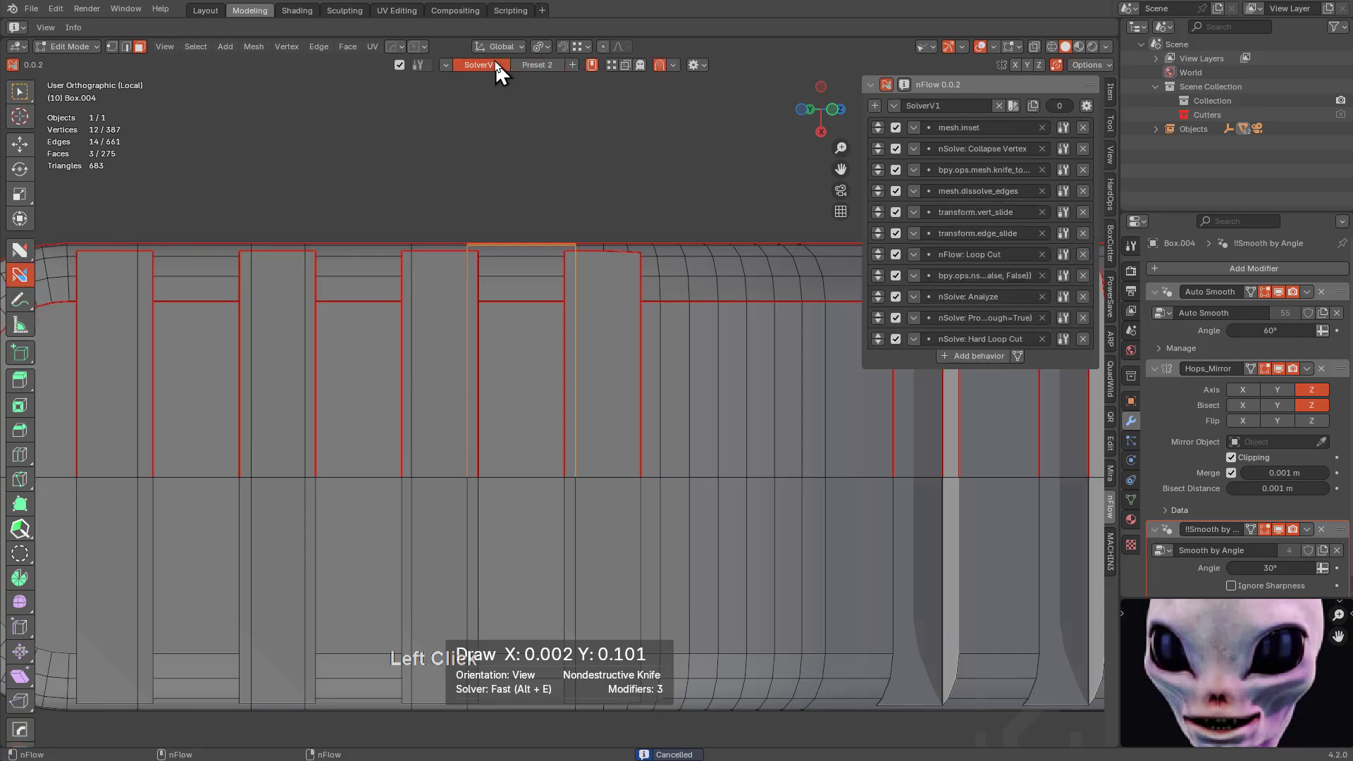
drag(631, 227, 629, 493)
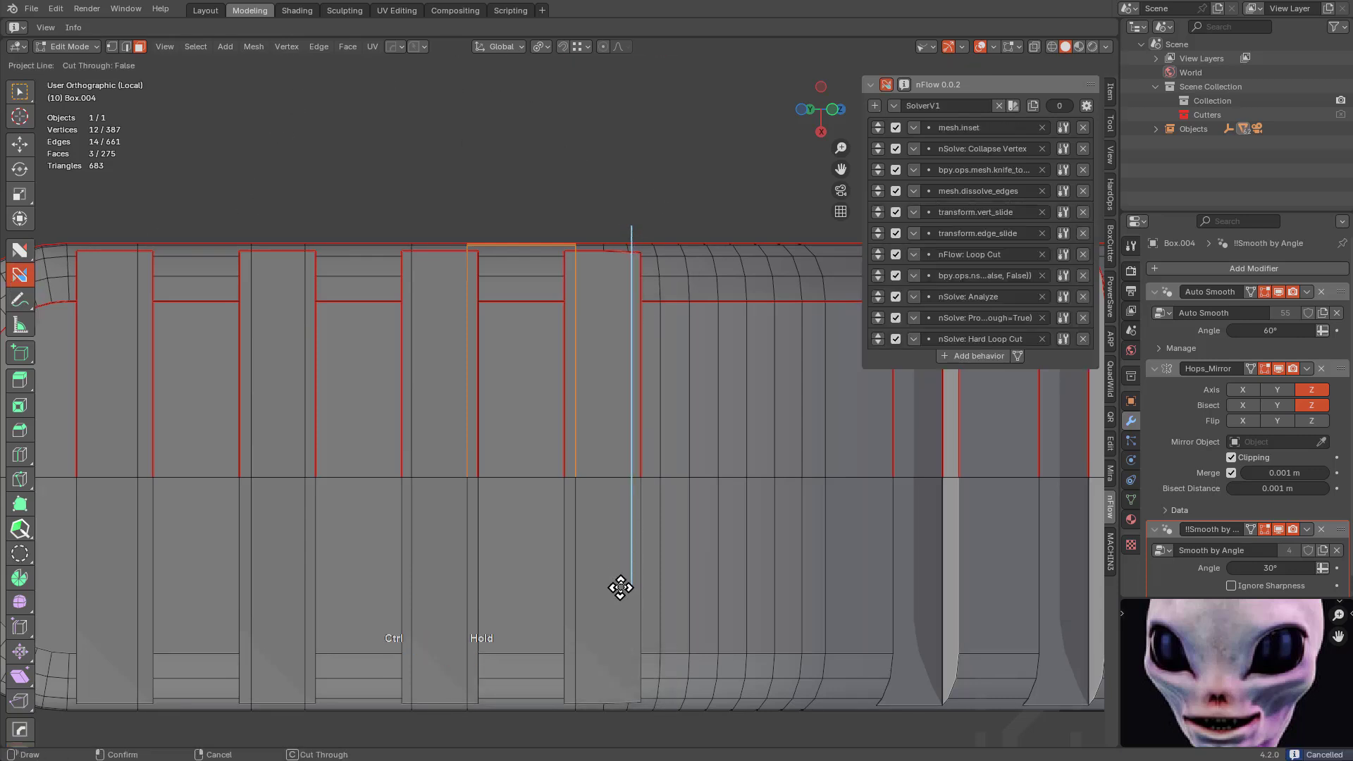
ctrl+alt+drag(624, 587, 624, 588)
Align the view to a rib face on the straight section and knife a BoxCutter box about 0.033 by 0.137 around its first groove.
middle_drag(777, 441, 571, 426)
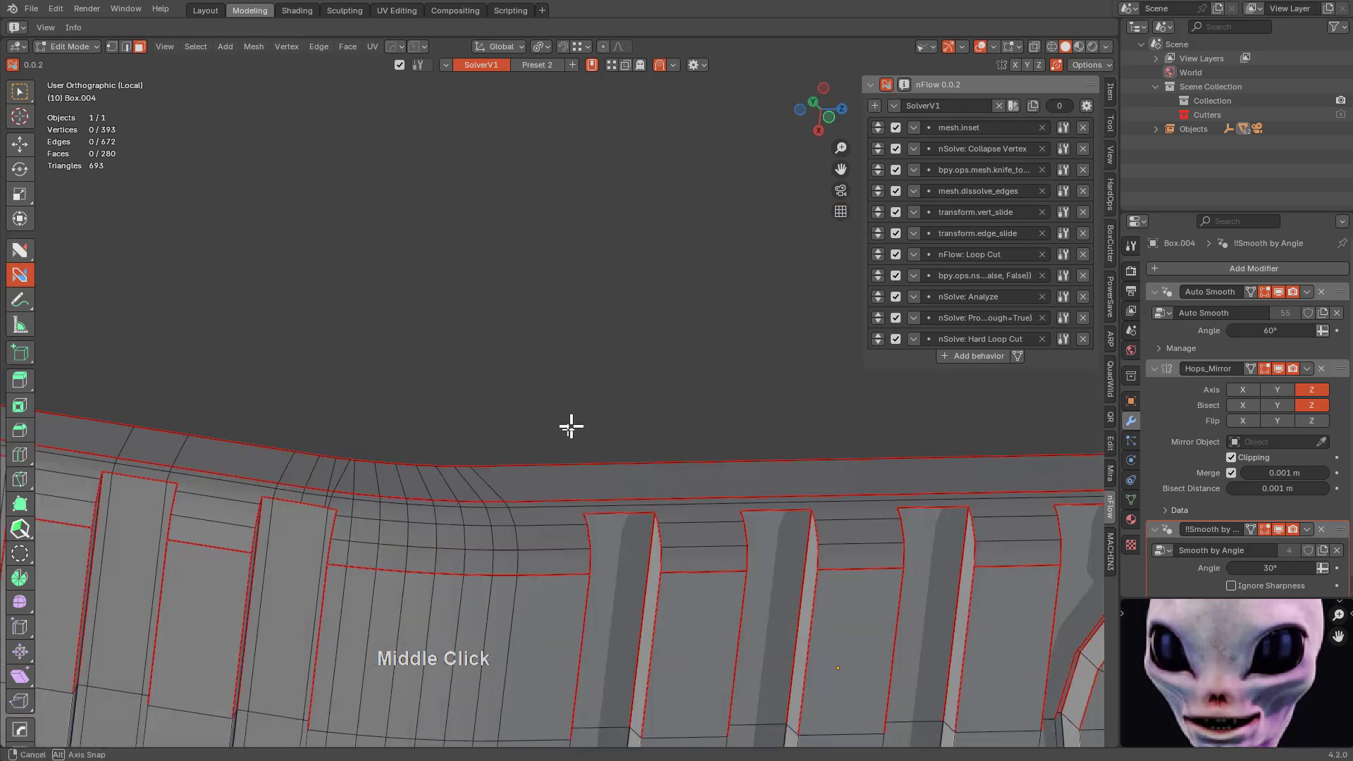
scroll(576, 541, down, 2)
scroll(563, 521, down, 2)
click(604, 531)
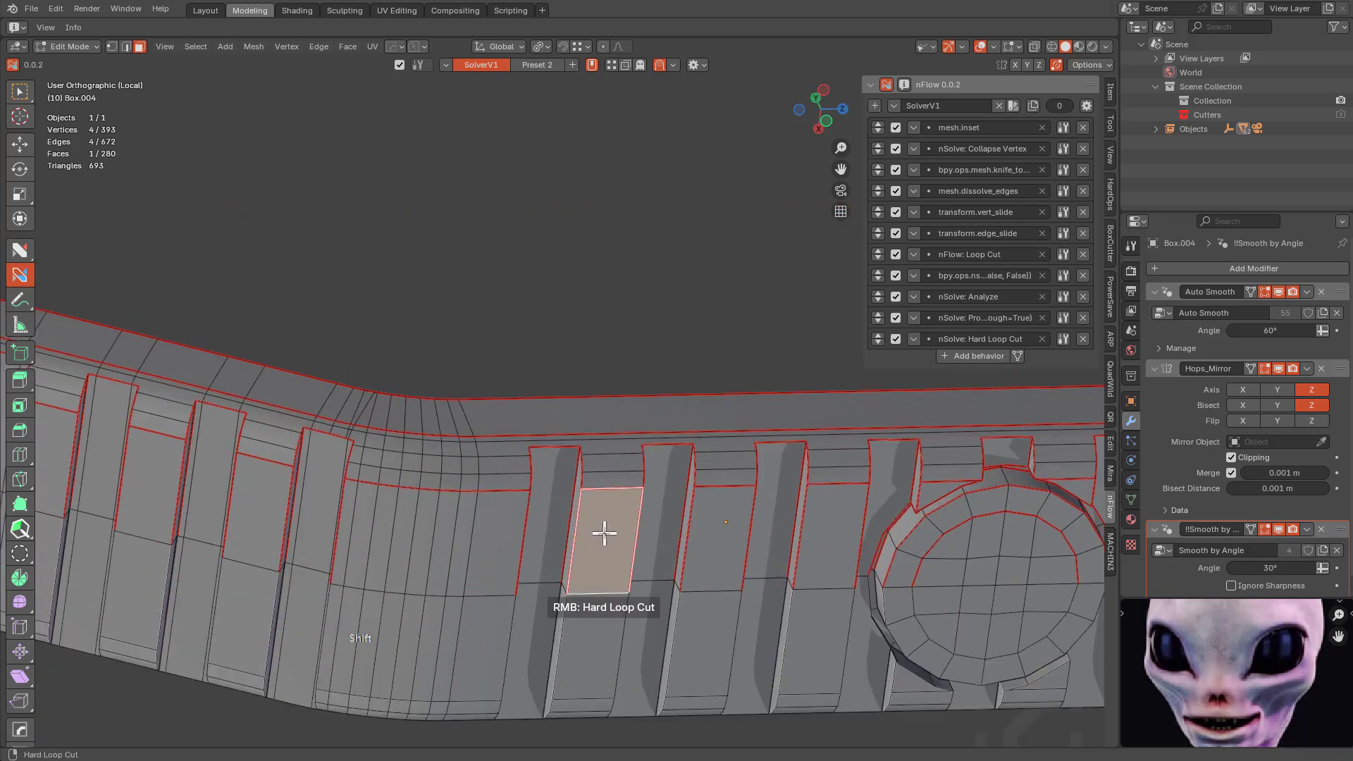
key(shift+KP_Home)
scroll(656, 366, up, 2)
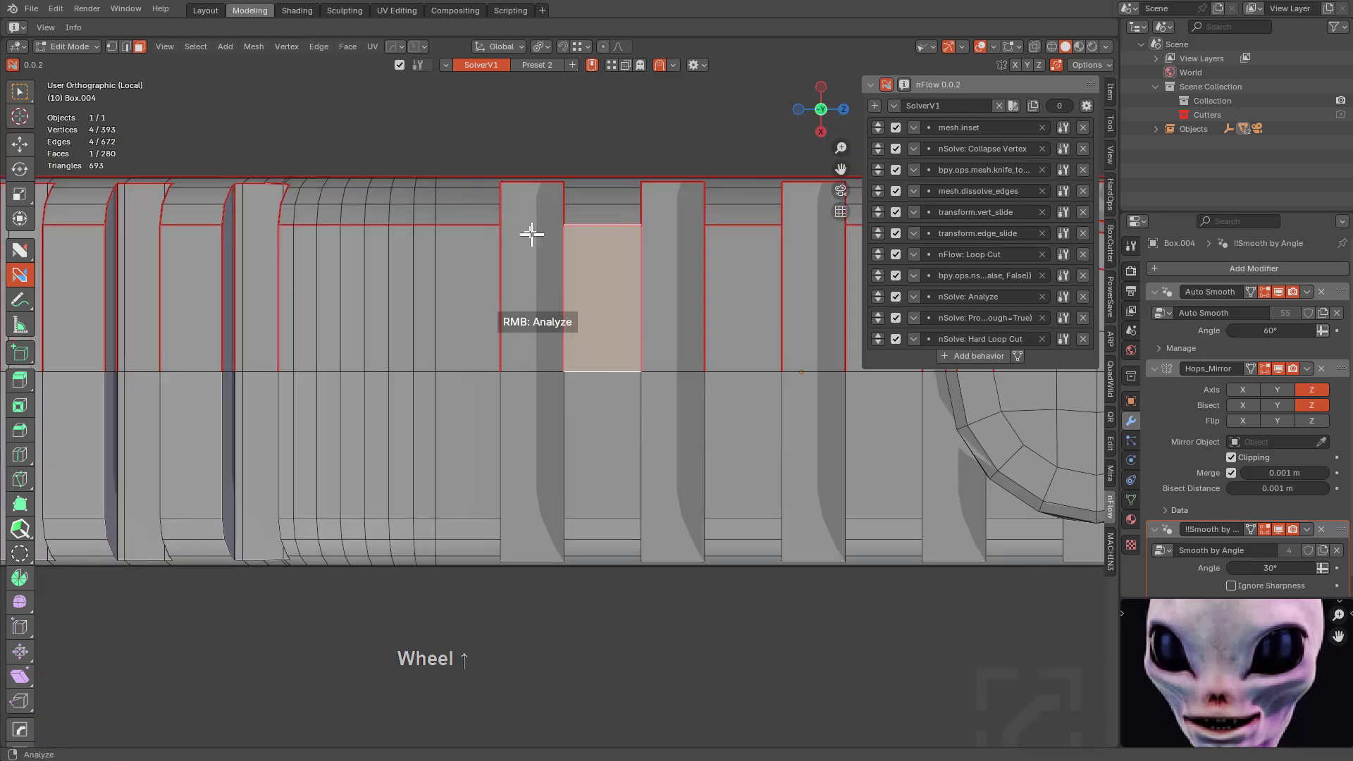
key(w)
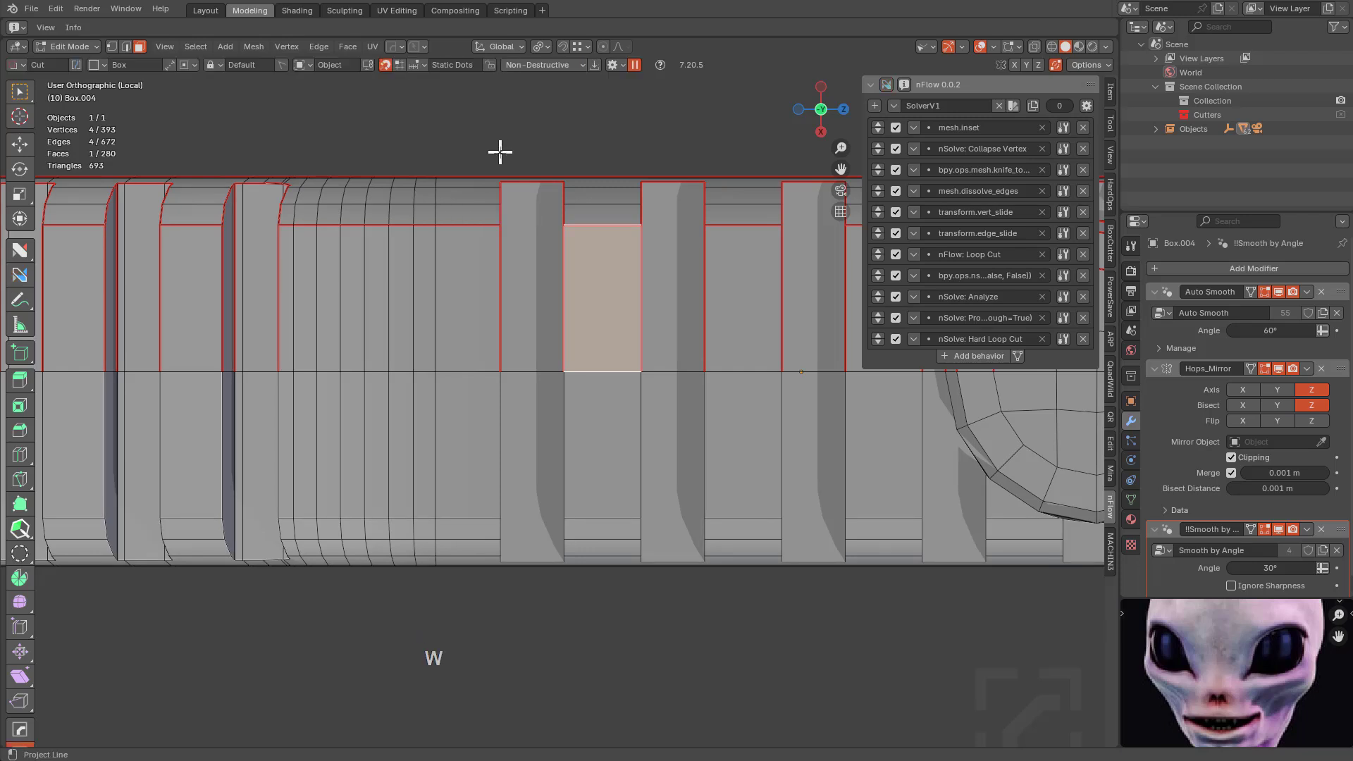
mouse_move(489, 142)
mouse_down()
mouse_move(556, 474)
mouse_move(574, 496)
mouse_up()
key(x)
key(x)
key(space)
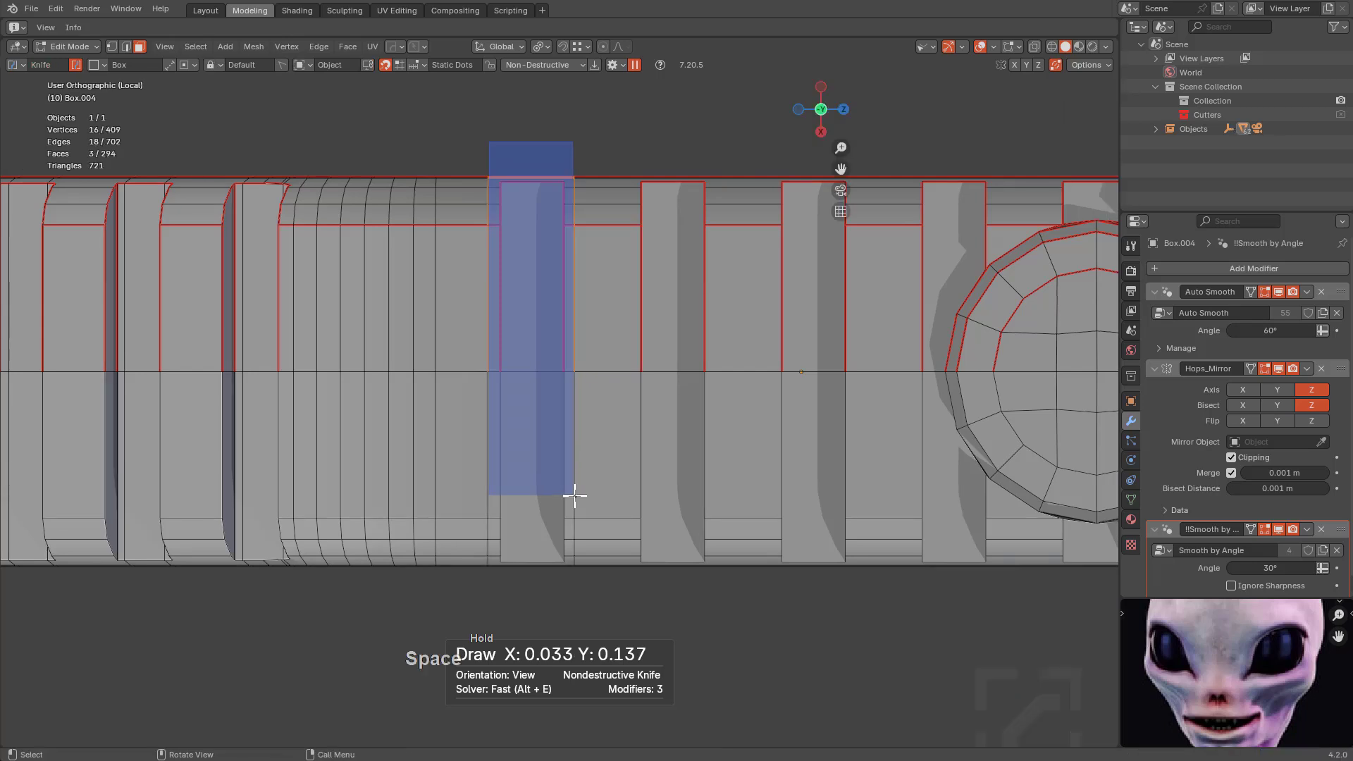
Knife BoxCutter boxes slightly wider than the second and third grooves of the straight section, and clear the selection.
drag(624, 129, 723, 495)
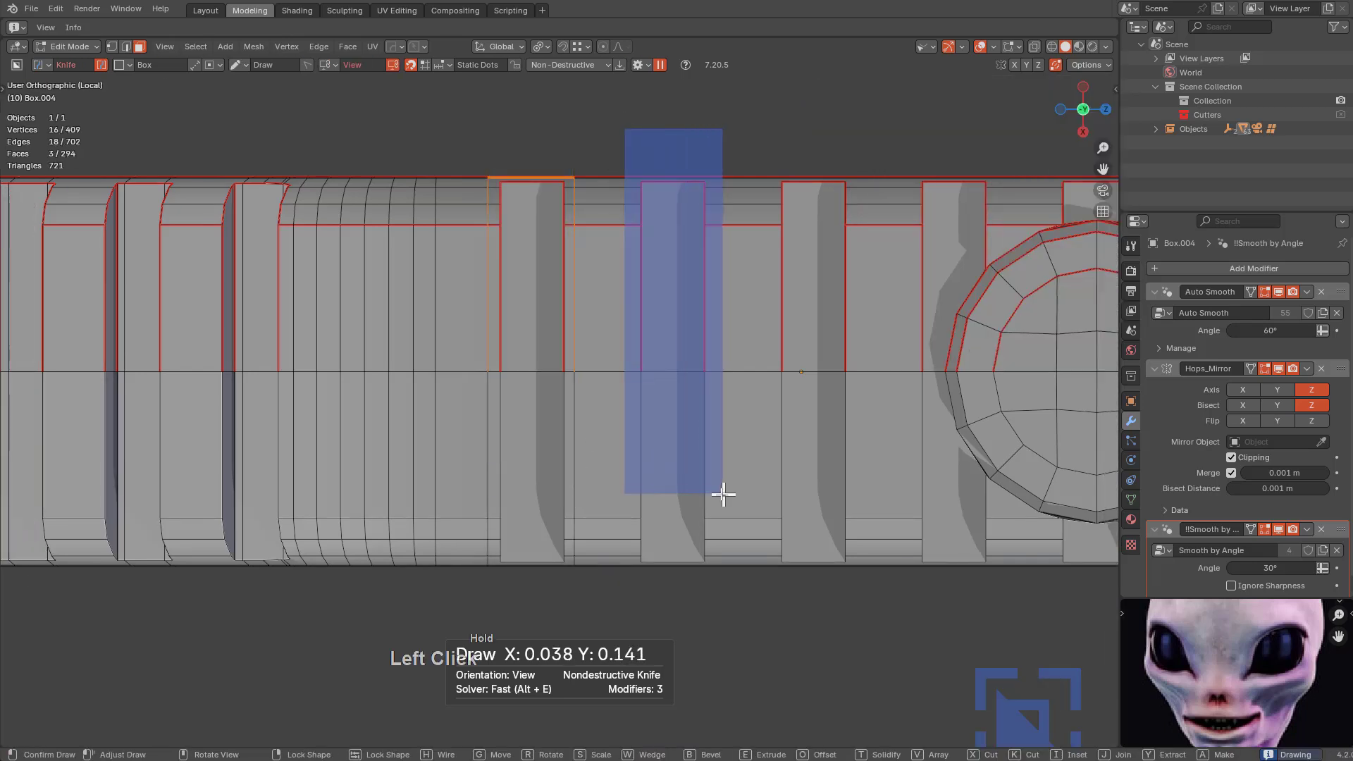
key(space)
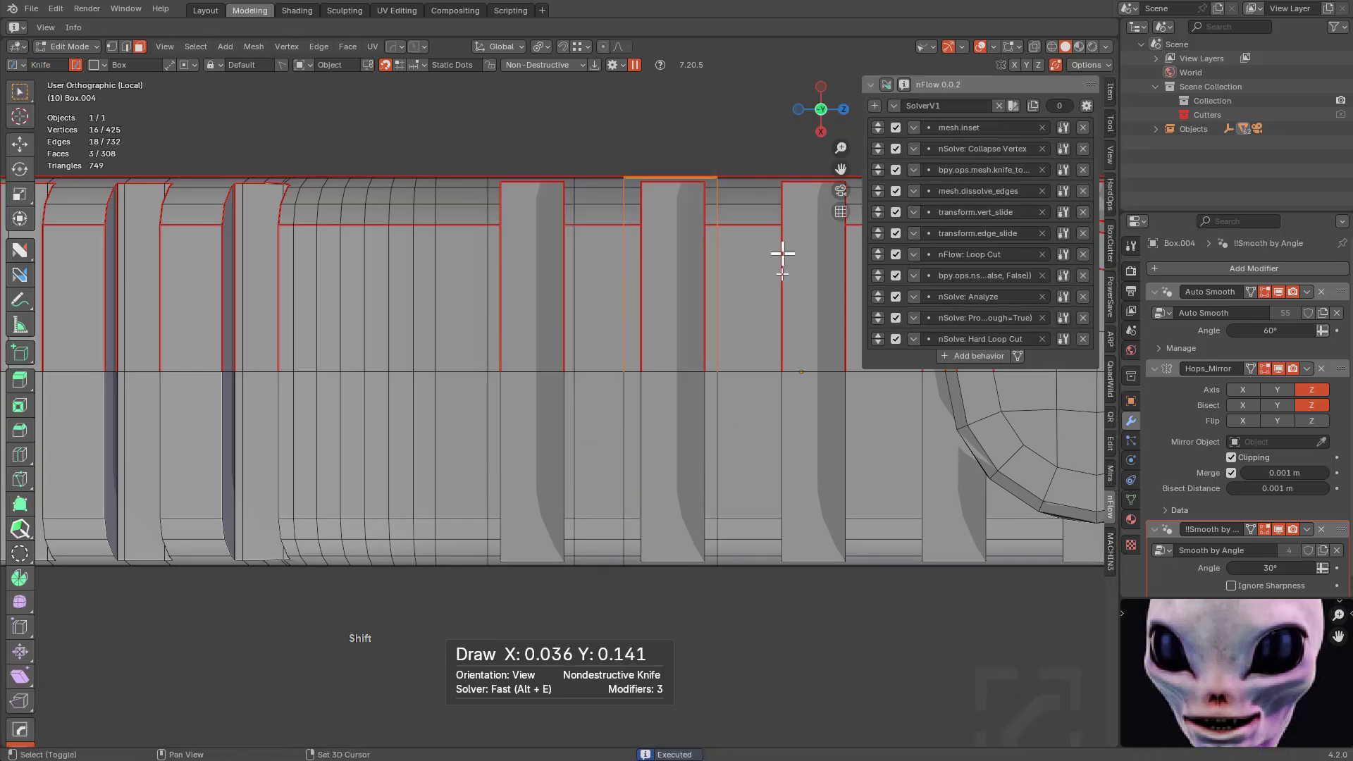
shift+middle_drag(782, 254, 517, 179)
drag(527, 178, 619, 507)
key(space)
key(alt+a)
shift+middle_drag(701, 378, 593, 332)
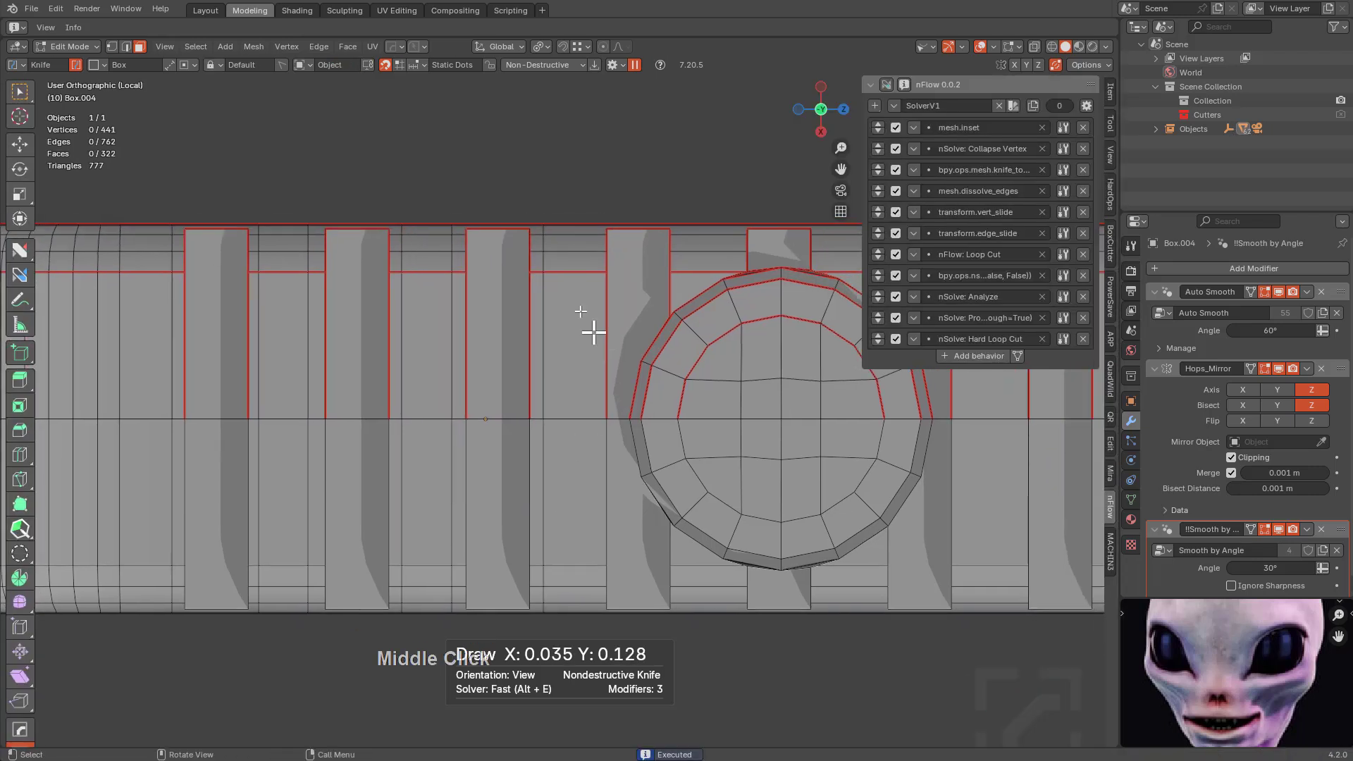
Activate nFlow and project a straight cut line just before the first groove that the round disc overlaps.
click(882, 84)
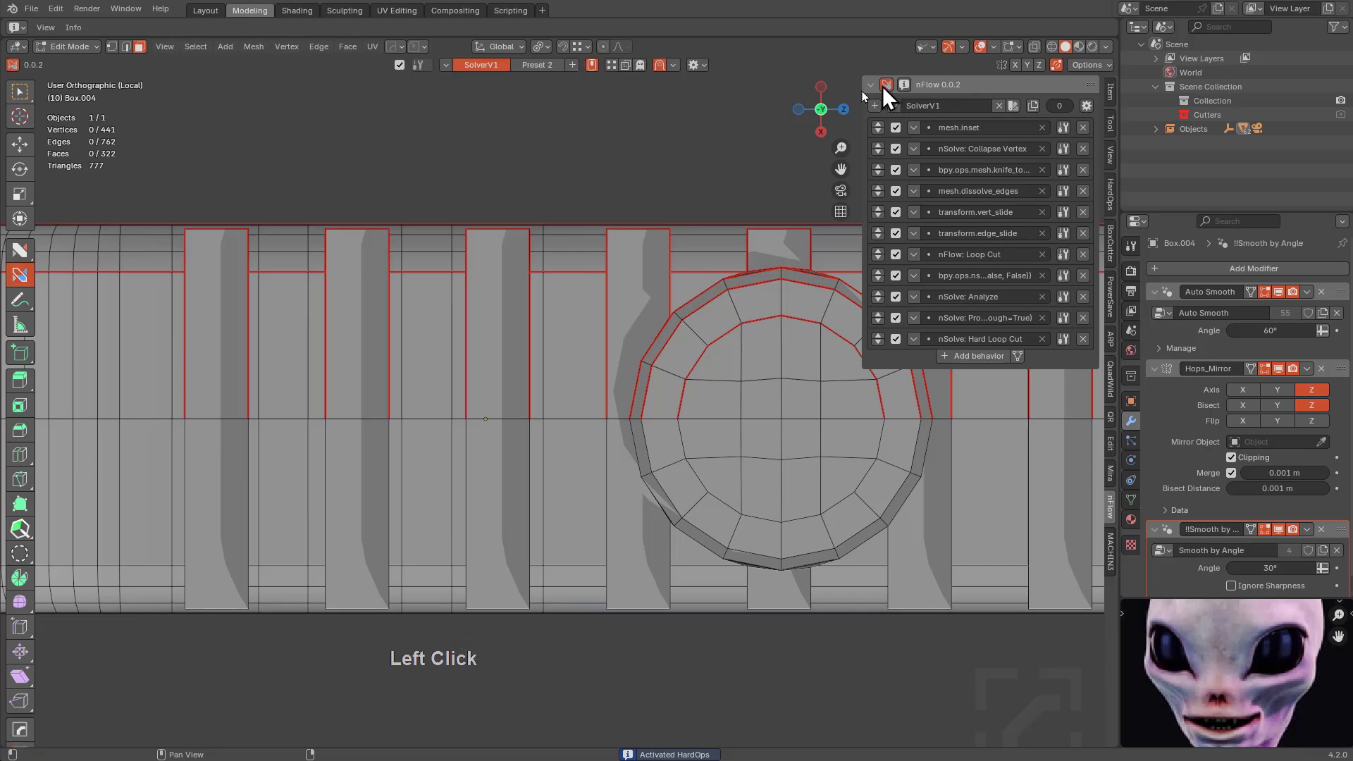
drag(595, 184, 588, 428)
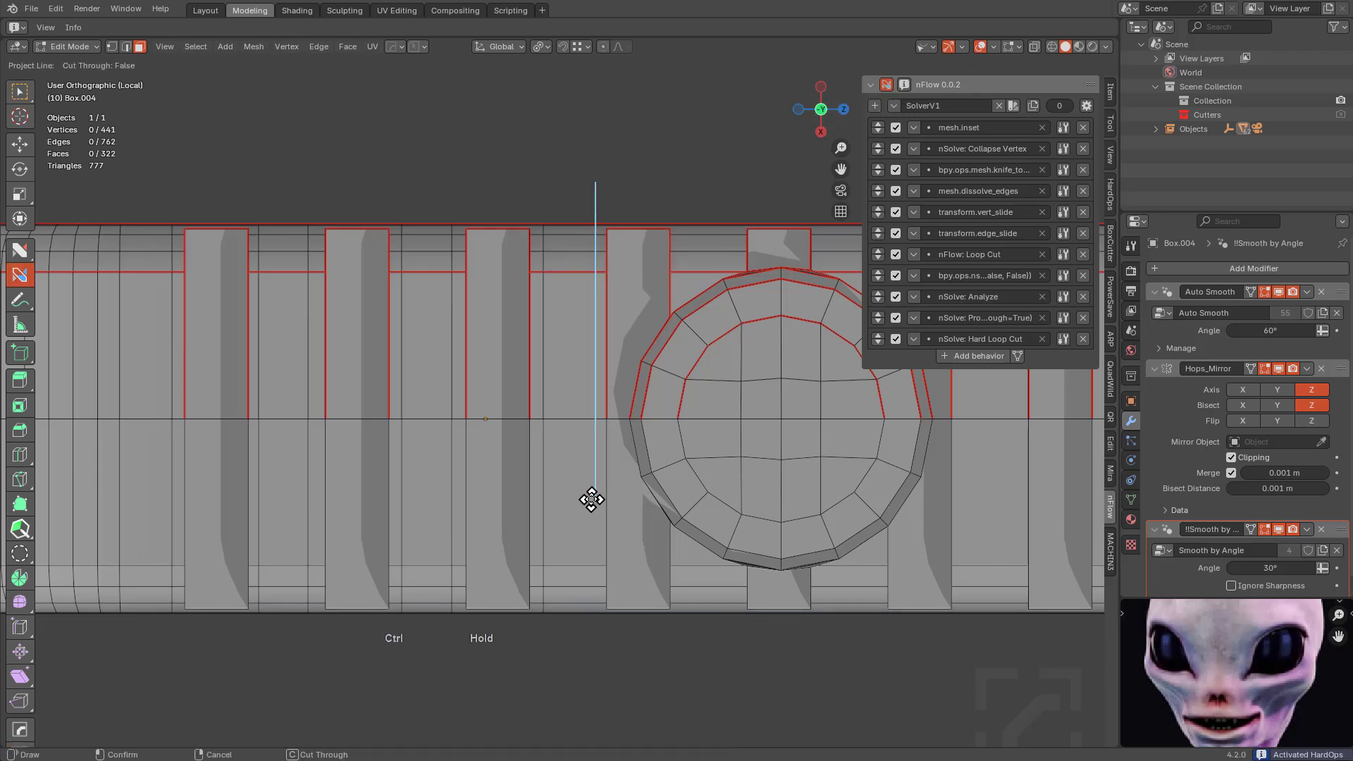
drag(592, 500, 594, 501)
middle_click(709, 423)
scroll(662, 388, down, 2)
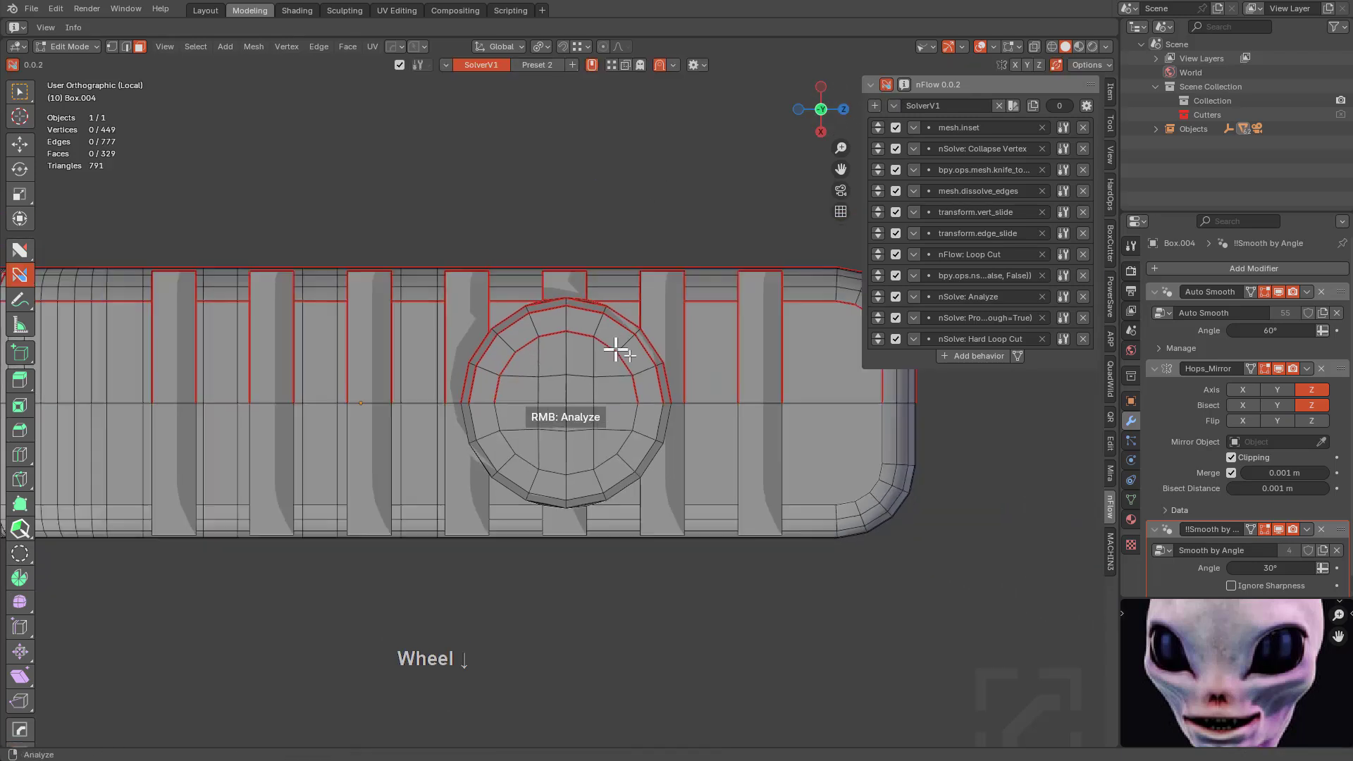
scroll(598, 361, up, 1)
scroll(598, 361, up, 1)
drag(574, 181, 573, 539)
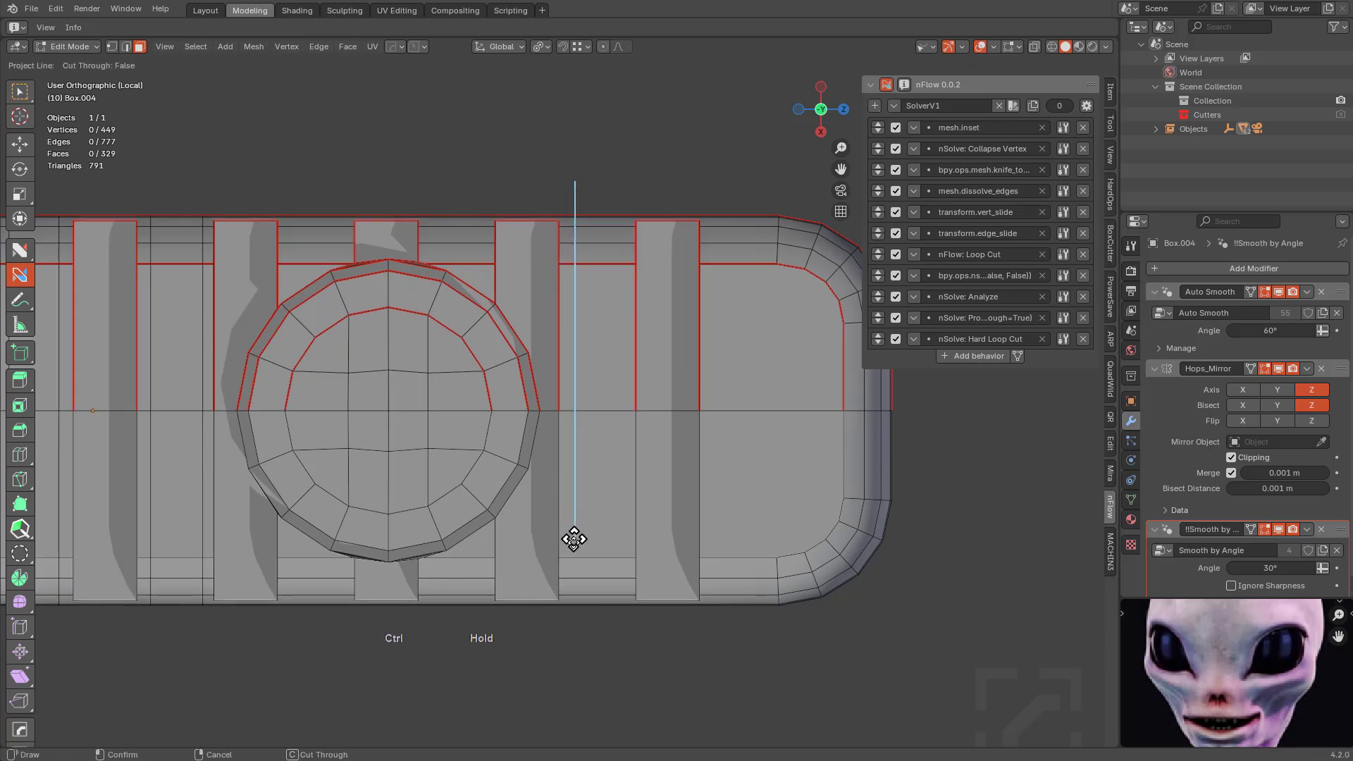
right_click(584, 508)
alt+drag(575, 188, 581, 237)
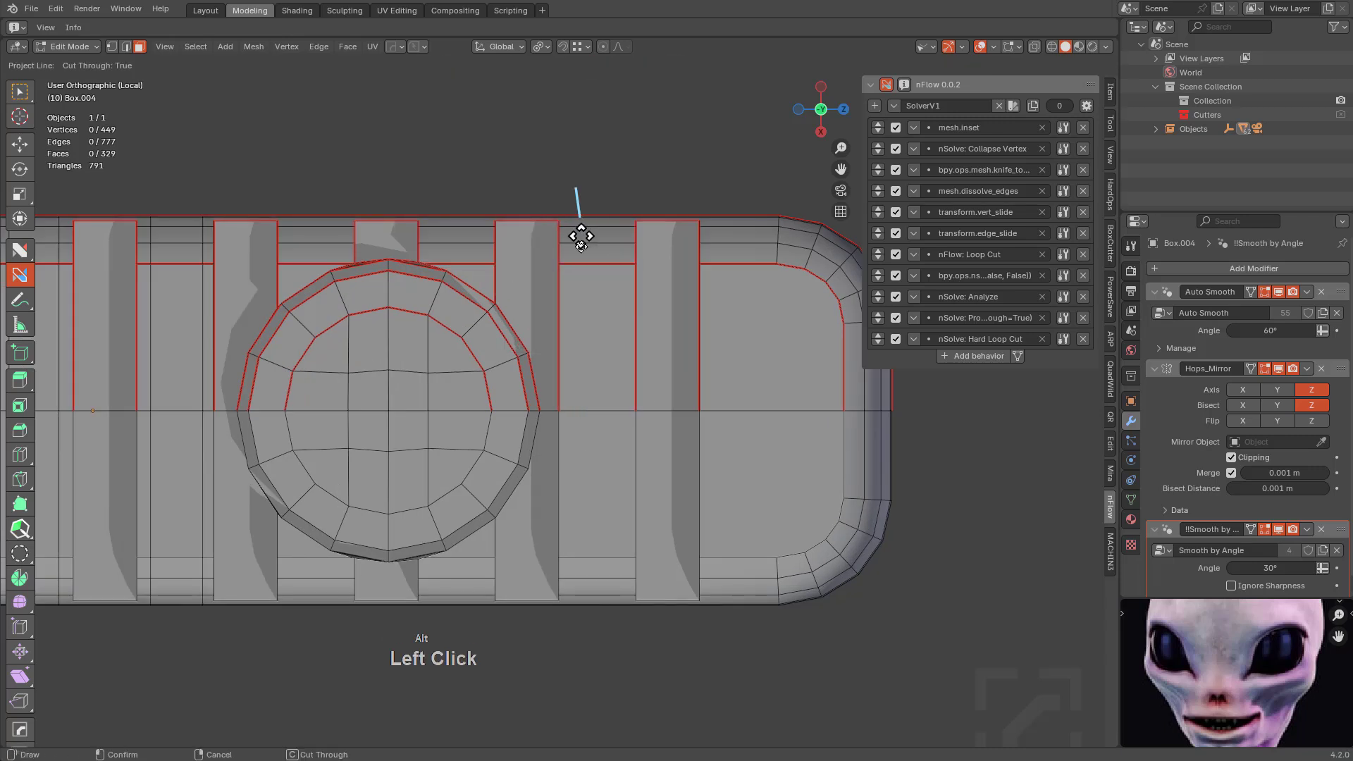
alt+drag(575, 460, 575, 460)
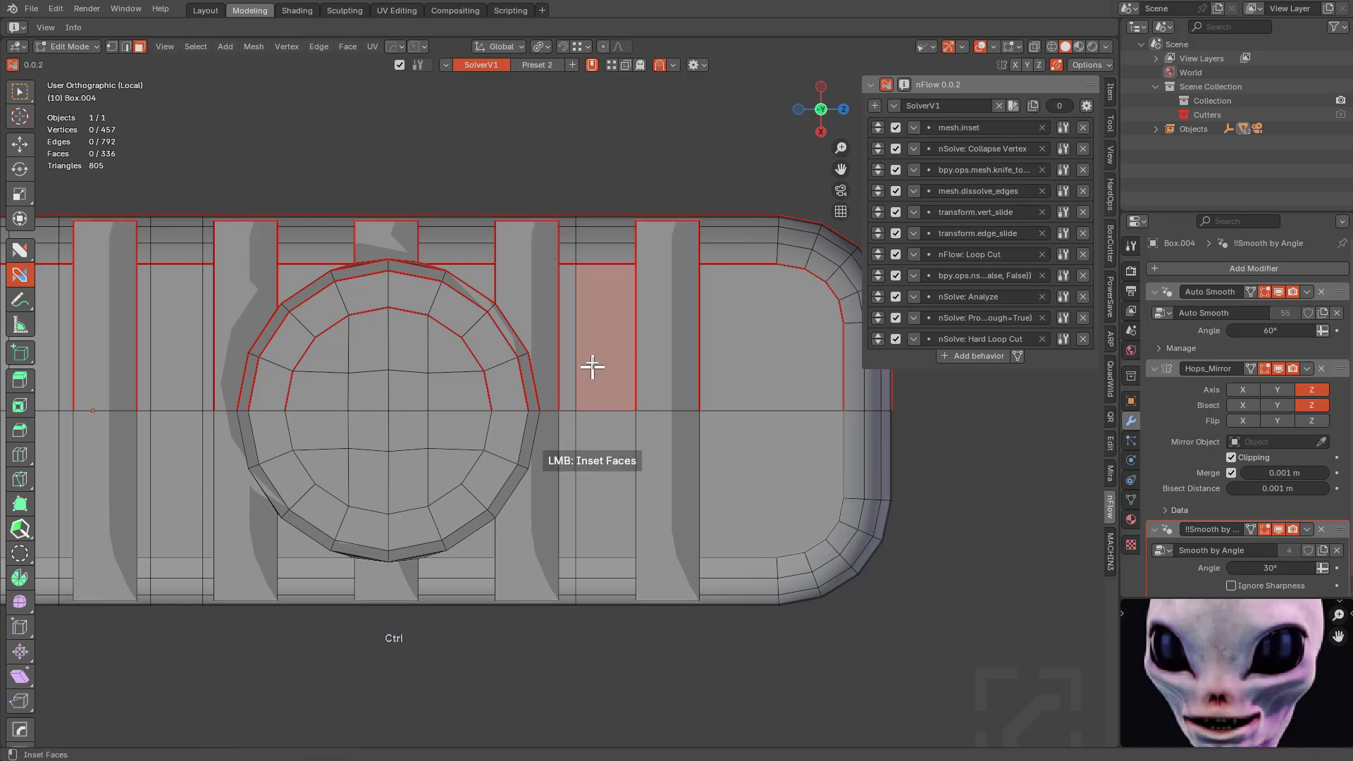
key(ctrl+z)
Project three straight cut-through lines alongside the facing edges of the last two grooves and past the final groove.
alt+drag(573, 206, 575, 220)
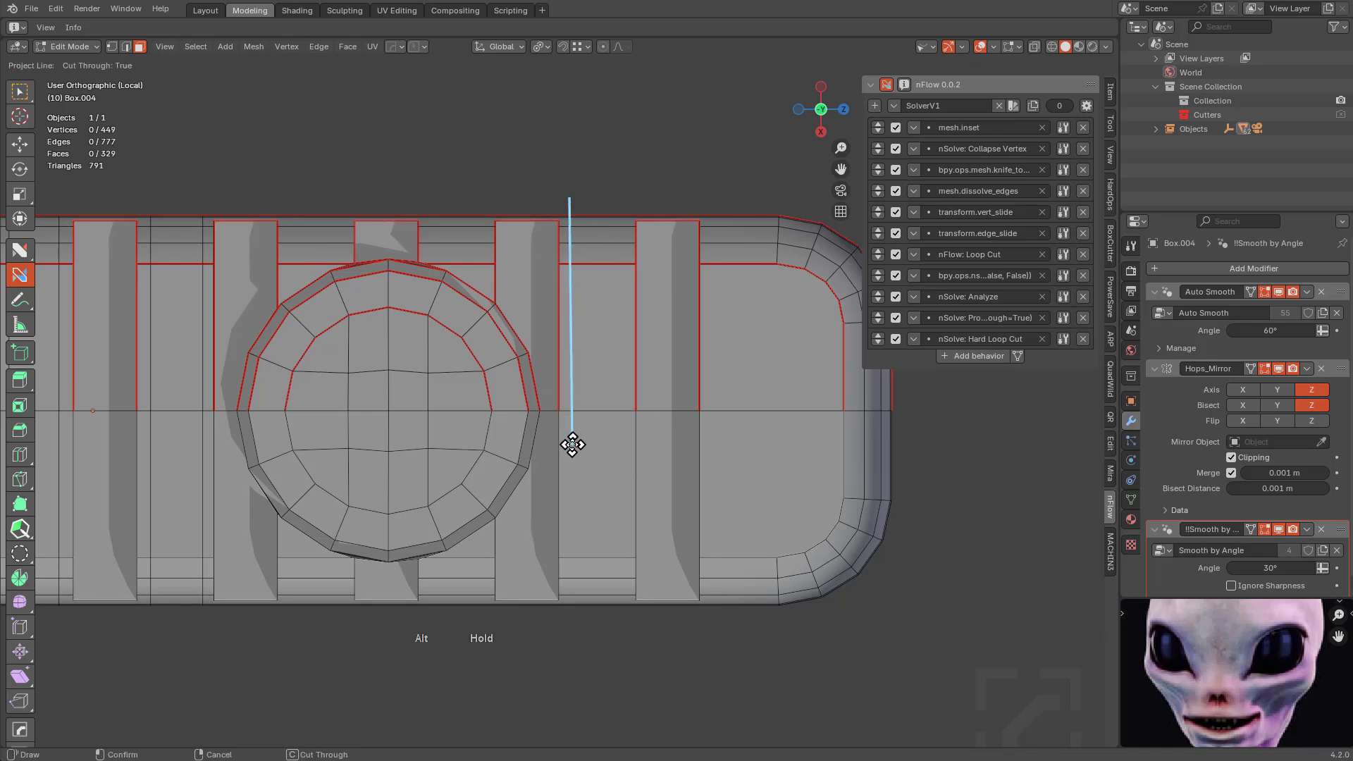
alt+drag(572, 446, 573, 446)
alt+drag(626, 195, 626, 494)
alt+drag(714, 203, 719, 484)
Project two short cut lines from the outer side to the round disc, on the rib segment nearer the rounded end.
shift+middle_drag(462, 387, 589, 404)
scroll(589, 404, up, 1)
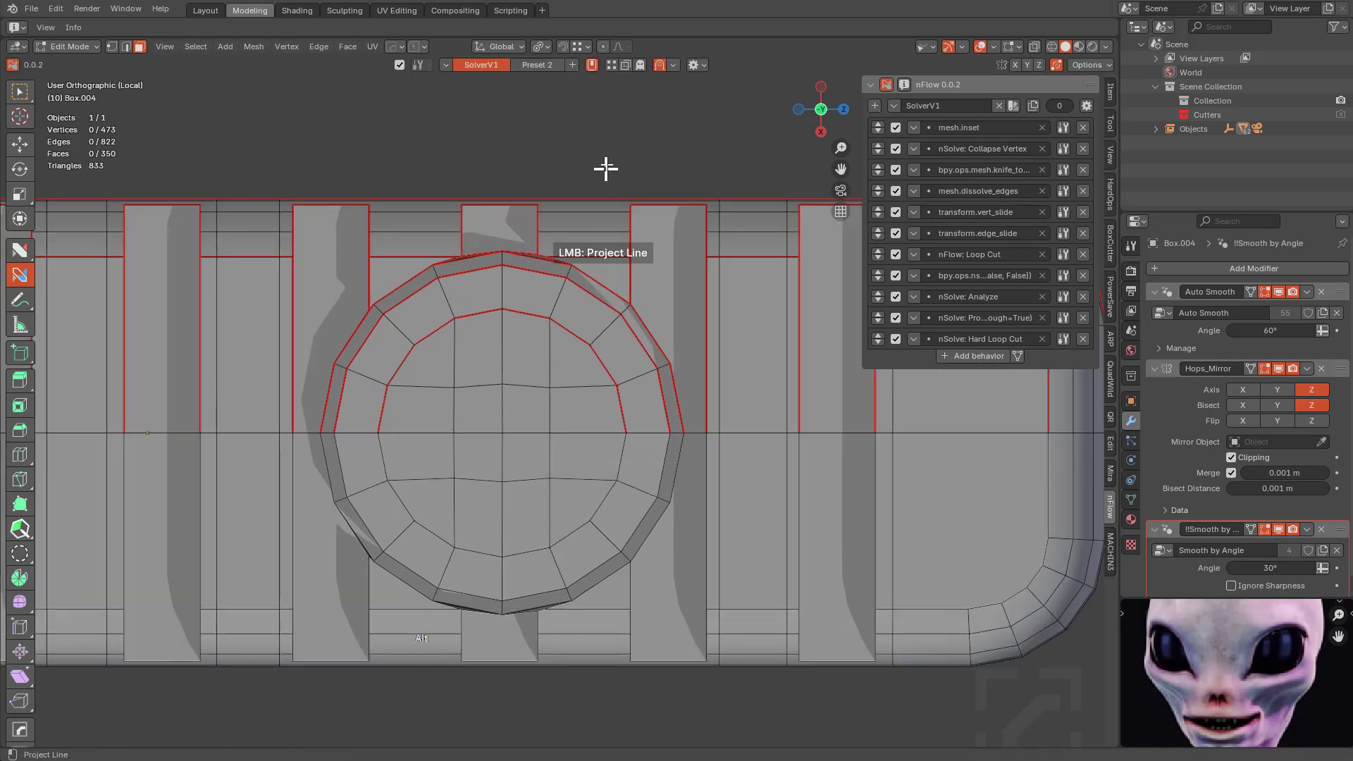
mouse_move(616, 156)
ctrl+alt+mouse_down()
mouse_move(615, 303)
mouse_move(615, 262)
ctrl+alt+mouse_up()
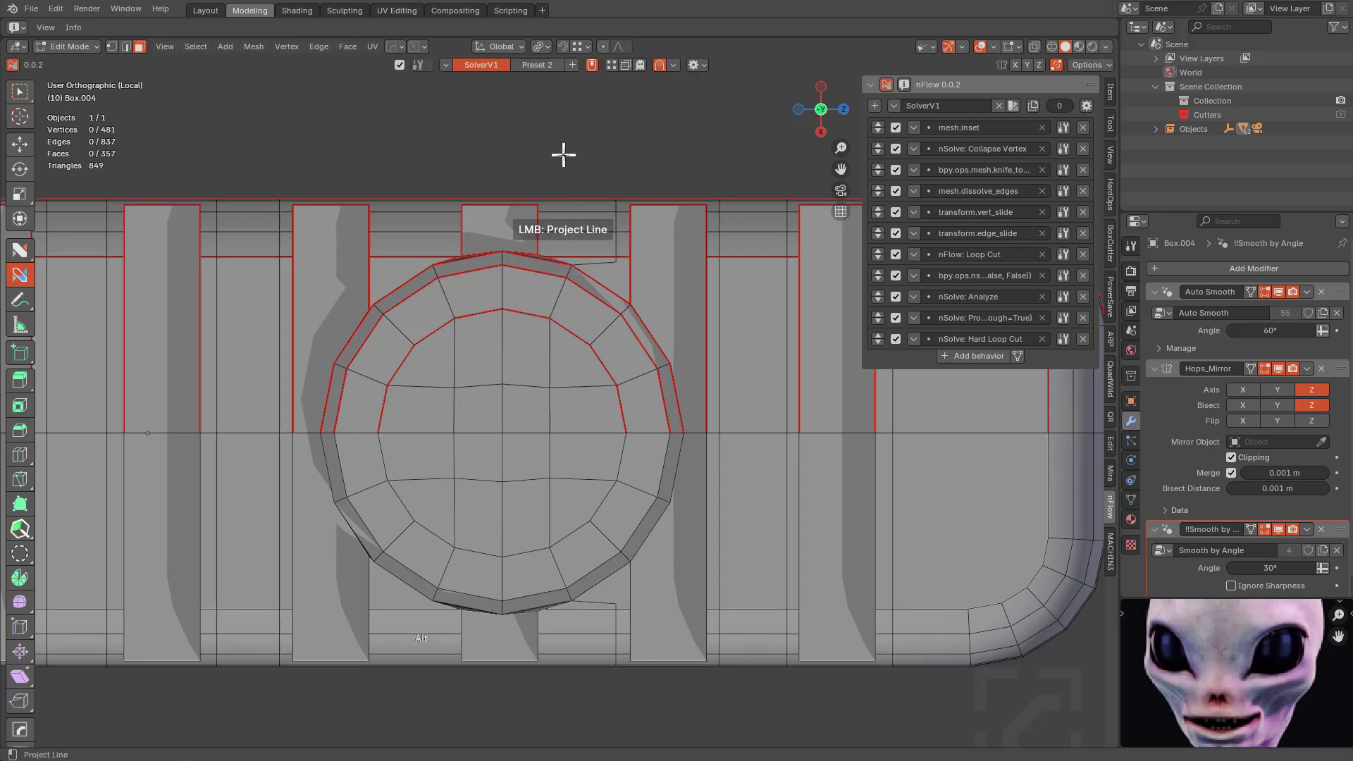
ctrl+drag(563, 155, 565, 252)
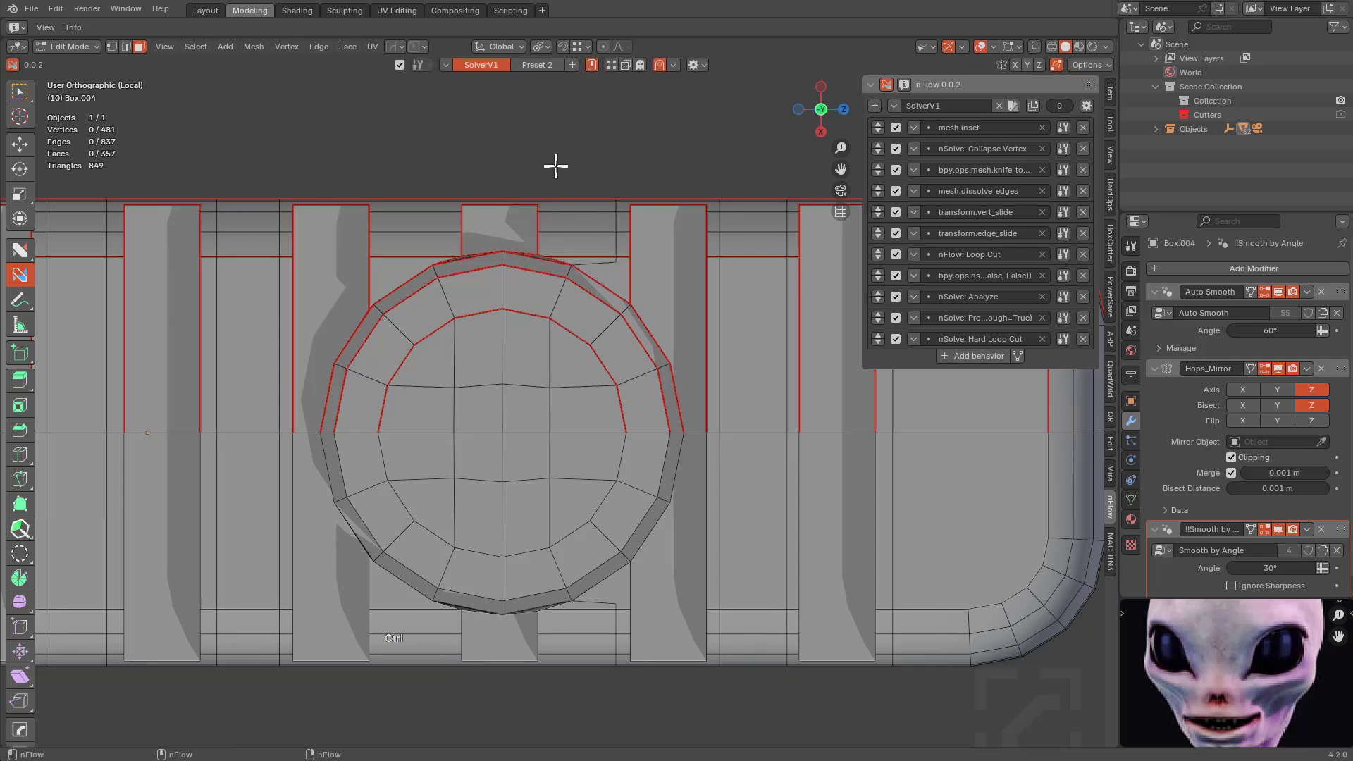
drag(554, 164, 561, 257)
Project two short cut lines down to the disc on the rib segment at the other side of the middle groove.
shift+middle_drag(418, 239, 543, 281)
scroll(544, 281, up, 1)
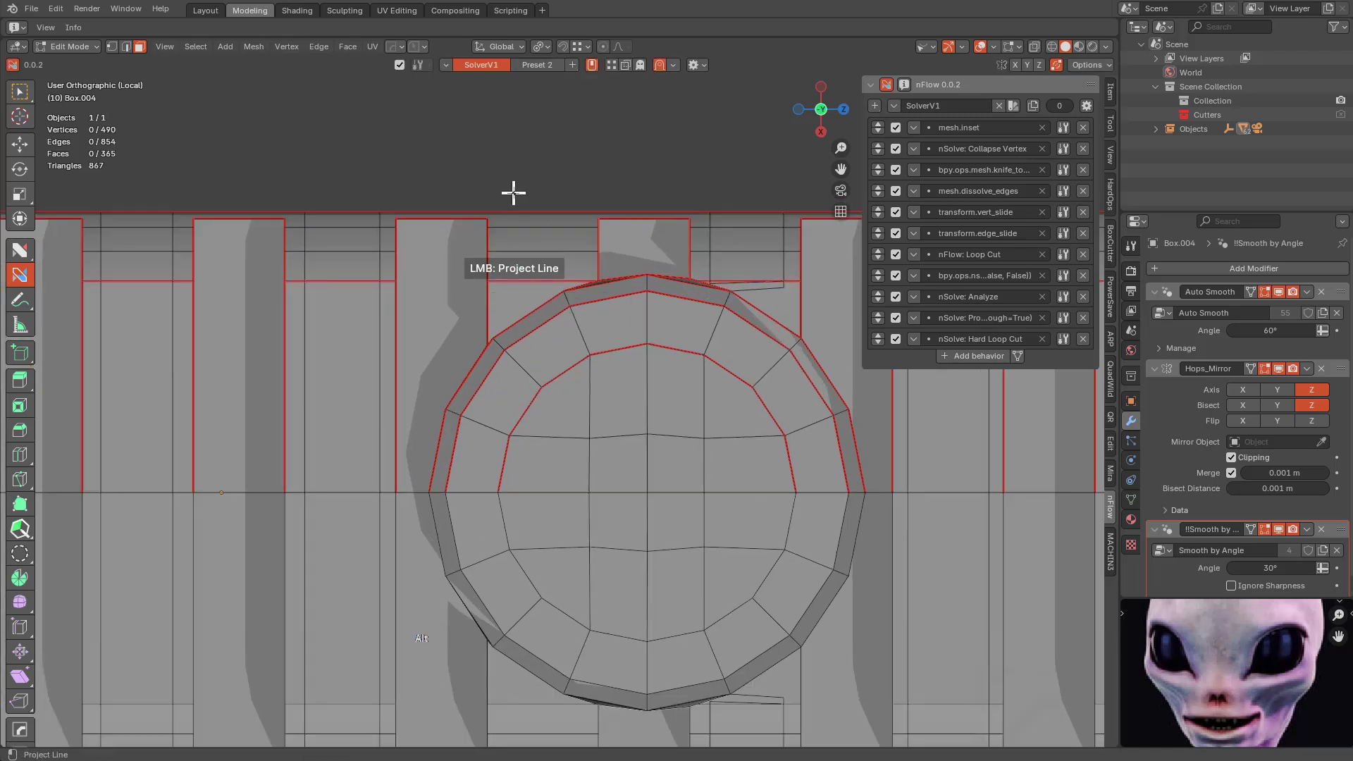
alt+drag(514, 180, 517, 199)
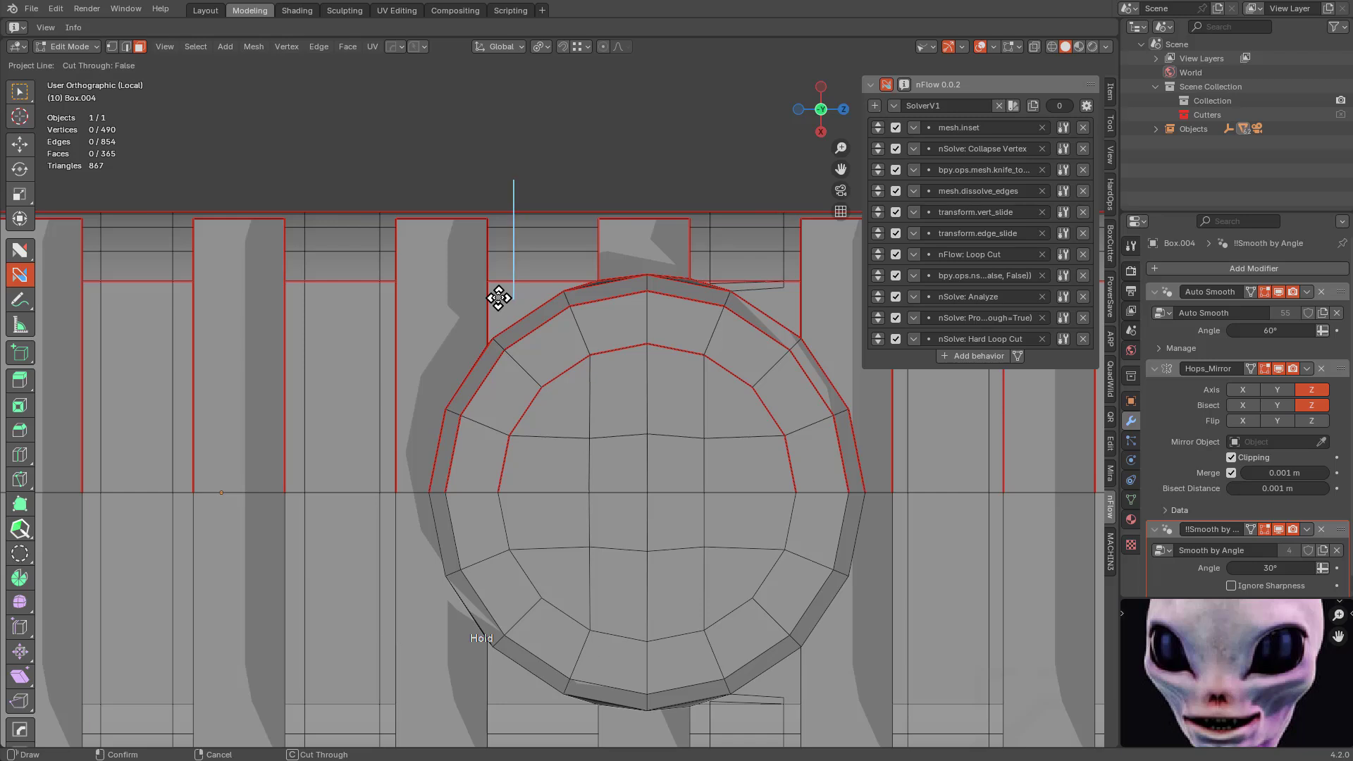
drag(498, 298, 498, 298)
alt+drag(504, 190, 505, 190)
ctrl+alt+drag(503, 317, 503, 316)
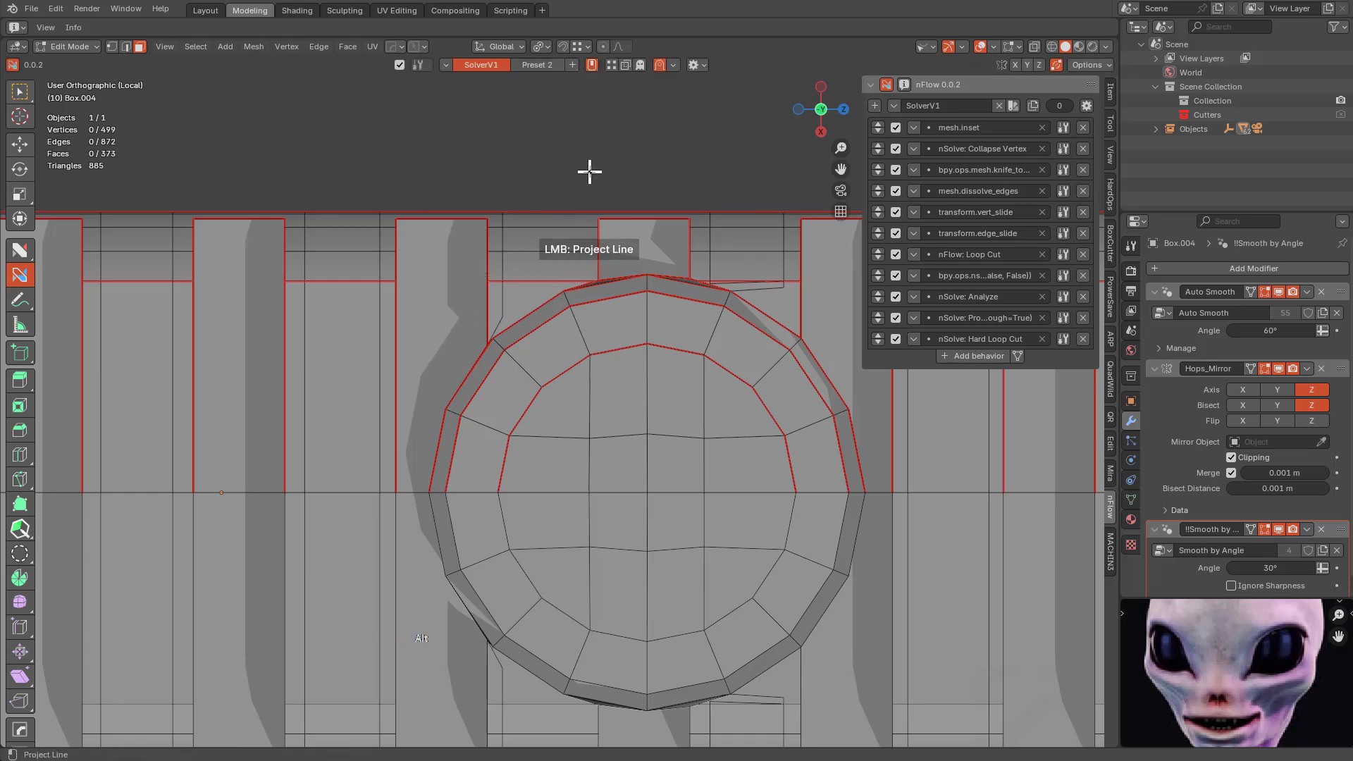
alt+drag(582, 172, 584, 205)
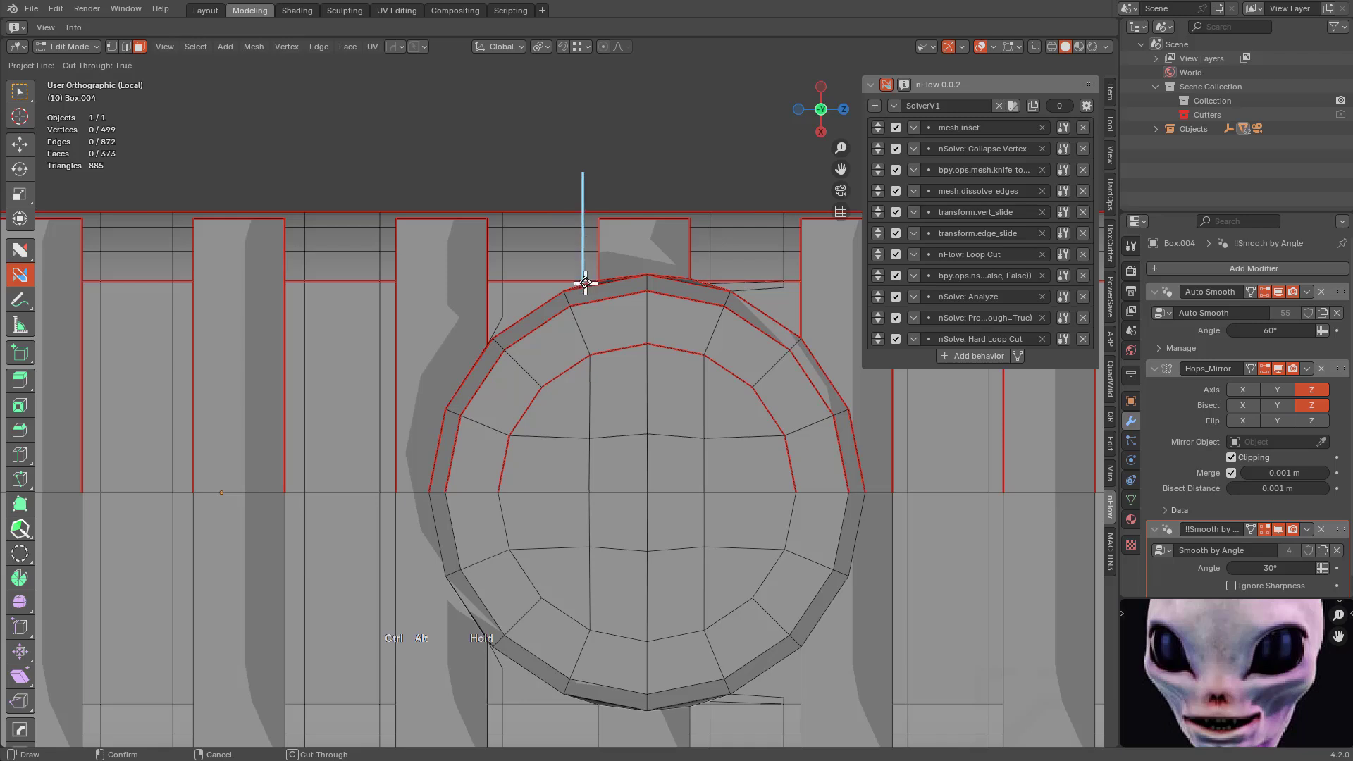
ctrl+alt+drag(584, 283, 585, 282)
Inspect the new cuts around the round disc from several angles.
shift+middle_drag(697, 328, 506, 338)
scroll(505, 340, down, 3)
shift+middle_drag(568, 375, 666, 311)
scroll(480, 340, down, 2)
scroll(456, 359, down, 2)
mouse_move(455, 359)
shift+middle_down()
mouse_move(614, 338)
mouse_move(598, 402)
mouse_move(603, 387)
mouse_move(515, 379)
mouse_move(469, 461)
mouse_move(447, 332)
shift+middle_up()
scroll(562, 350, up, 2)
scroll(719, 317, up, 2)
scroll(483, 368, down, 1)
scroll(432, 317, up, 6)
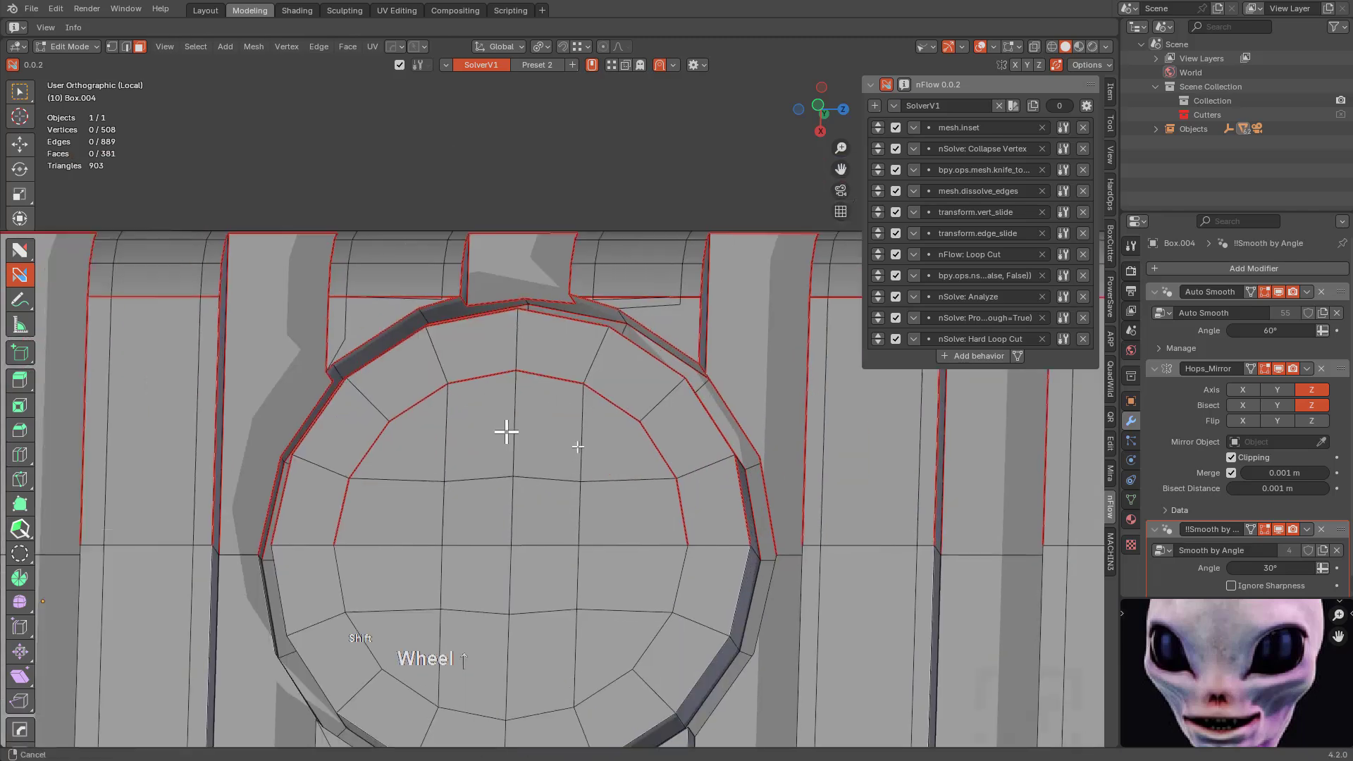
middle_drag(425, 348, 477, 404)
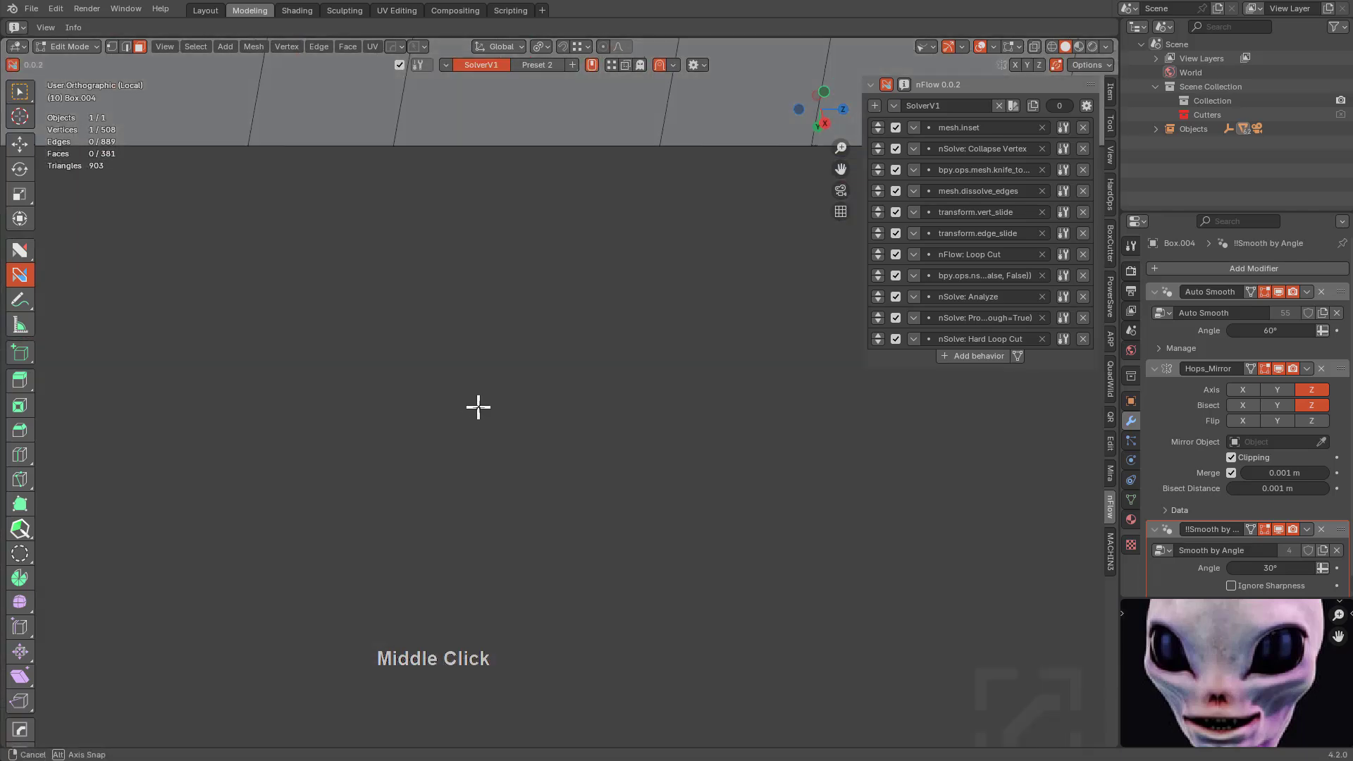
scroll(580, 265, down, 2)
scroll(519, 474, up, 3)
In vertex mode, join the lower cut's end vertex to the disc's rim near the groove corner and dissolve the leftover edges.
key(1)
middle_drag(606, 273, 601, 324)
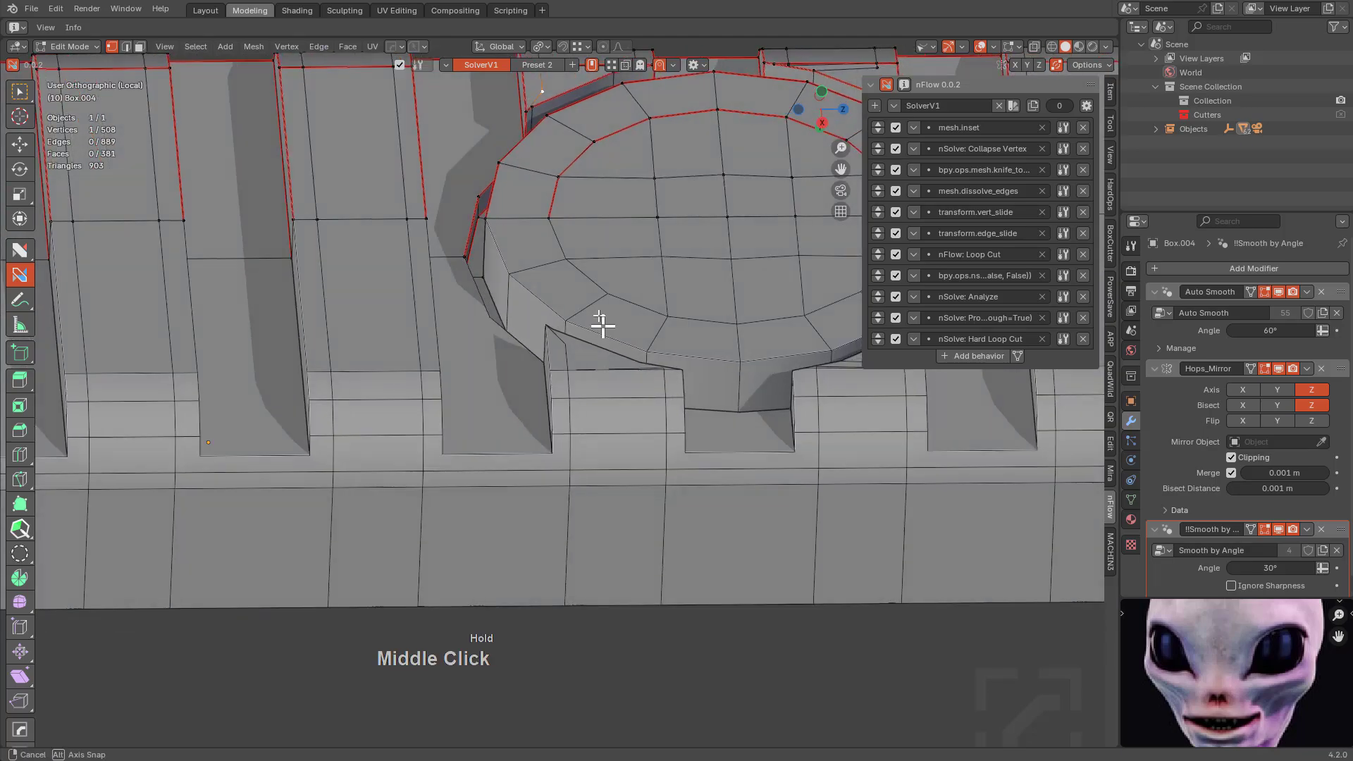
key(KP_Decimal)
middle_drag(580, 253, 577, 285)
scroll(572, 399, down, 2)
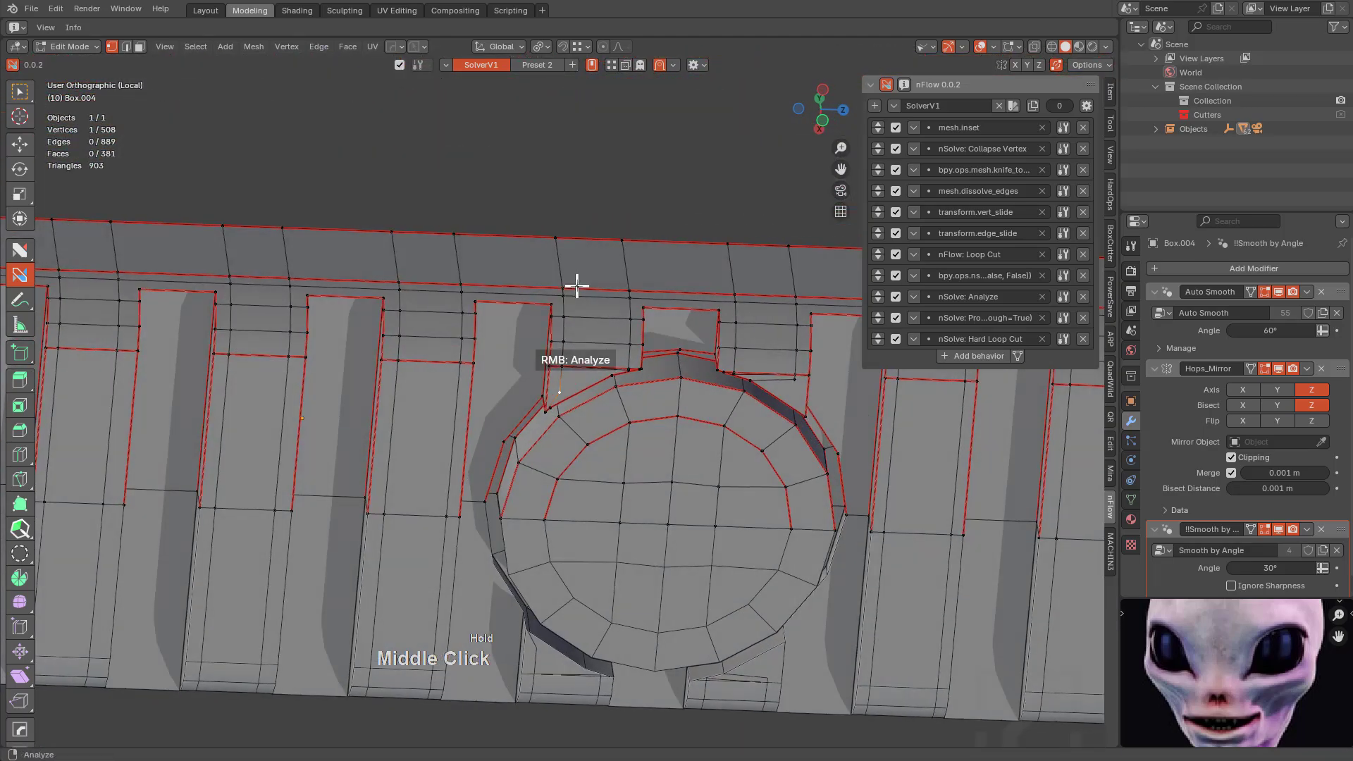
key(KP_0)
key(KP_1)
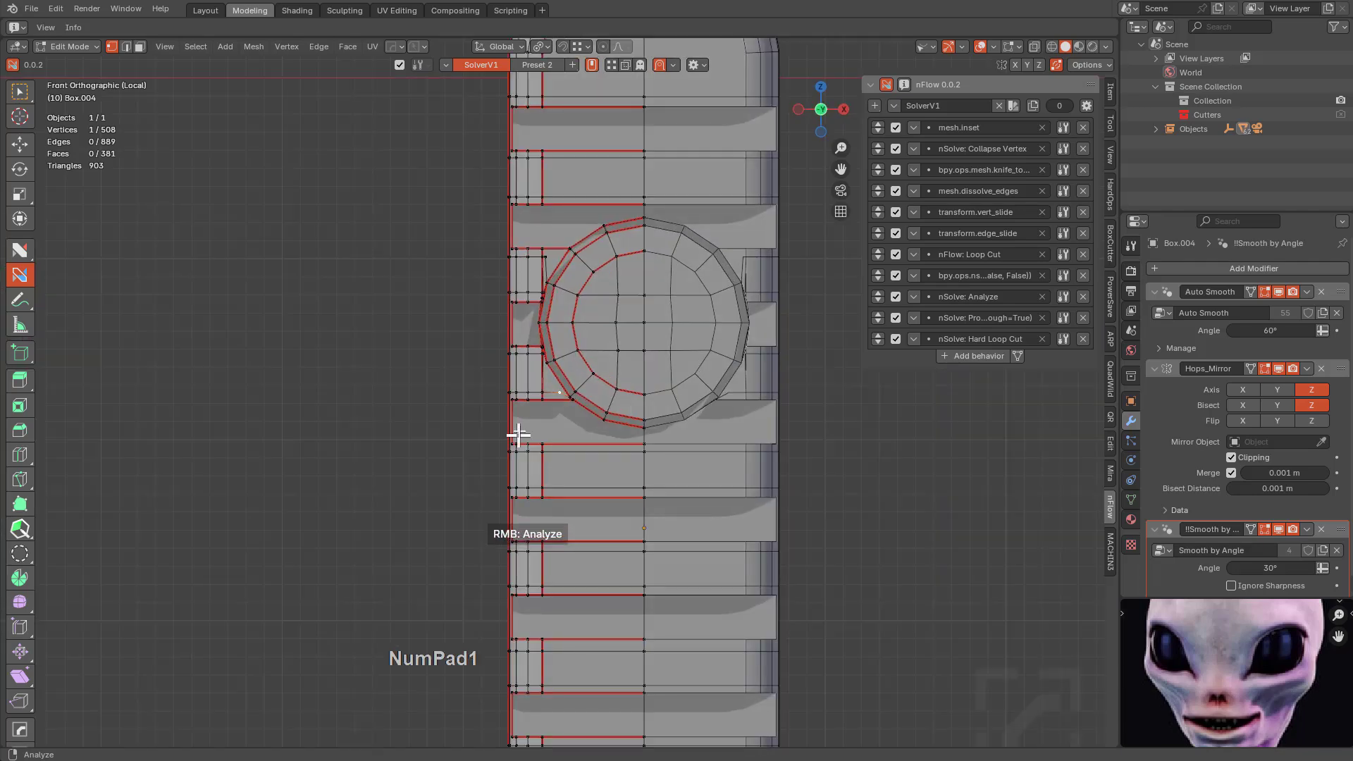
middle_drag(518, 434, 603, 362)
scroll(598, 366, up, 6)
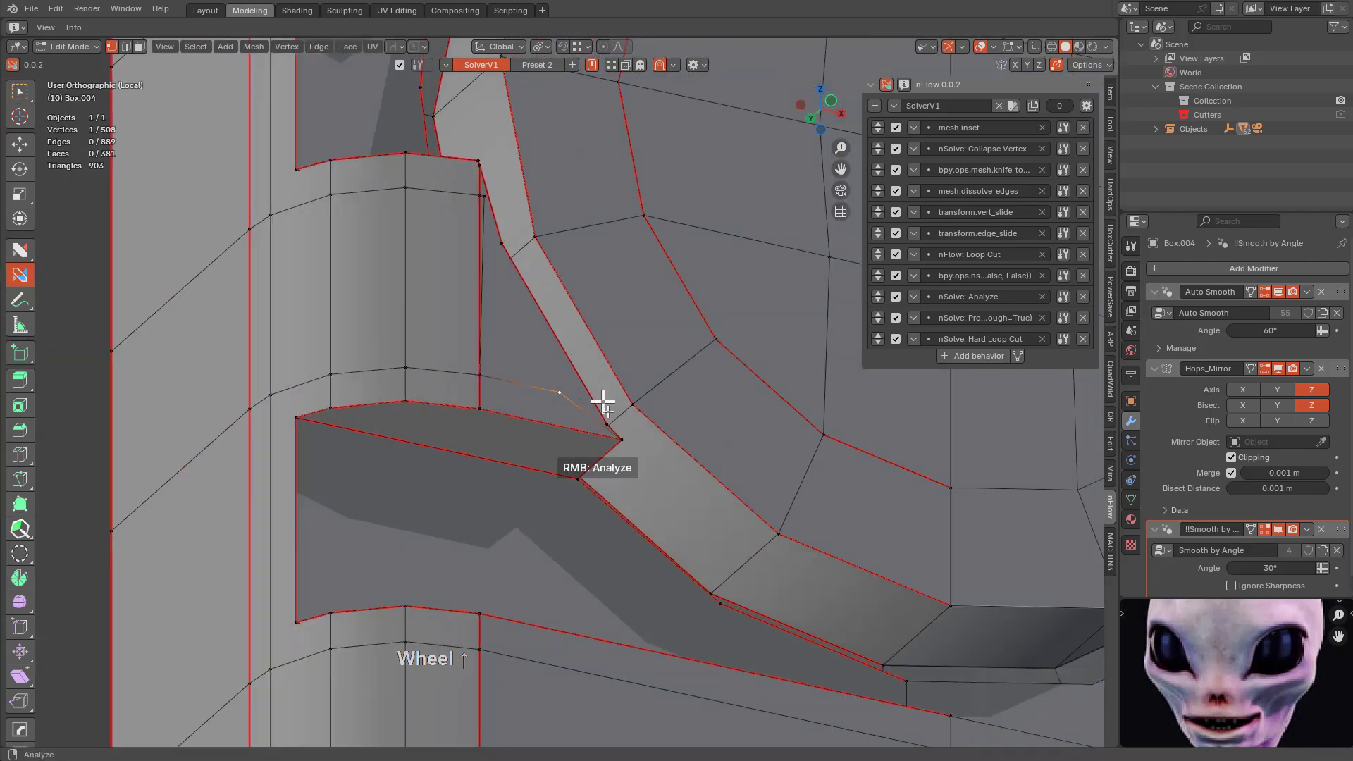
drag(563, 393, 612, 458)
middle_click(612, 459)
scroll(613, 459, up, 4)
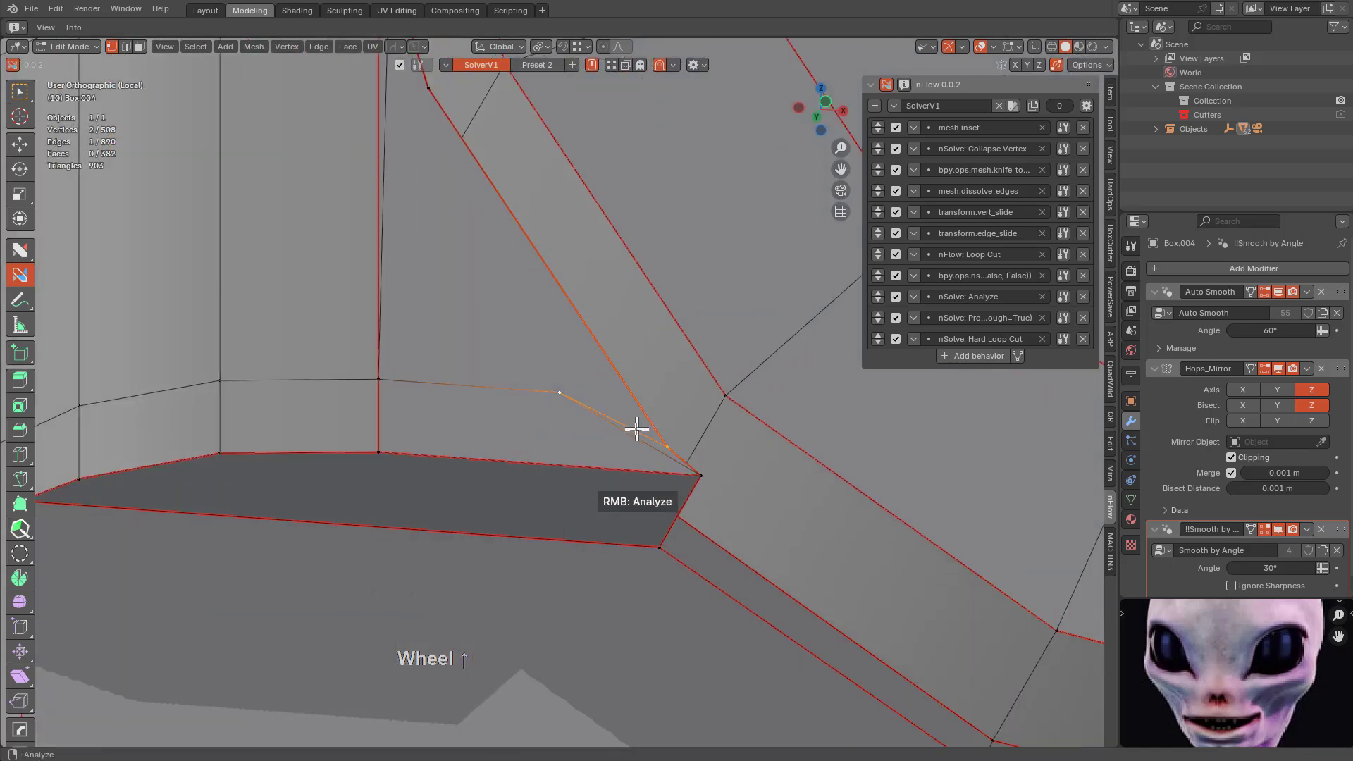
scroll(580, 468, down, 4)
middle_drag(579, 468, 525, 477)
scroll(549, 473, down, 2)
scroll(534, 373, down, 1)
middle_drag(531, 362, 552, 384)
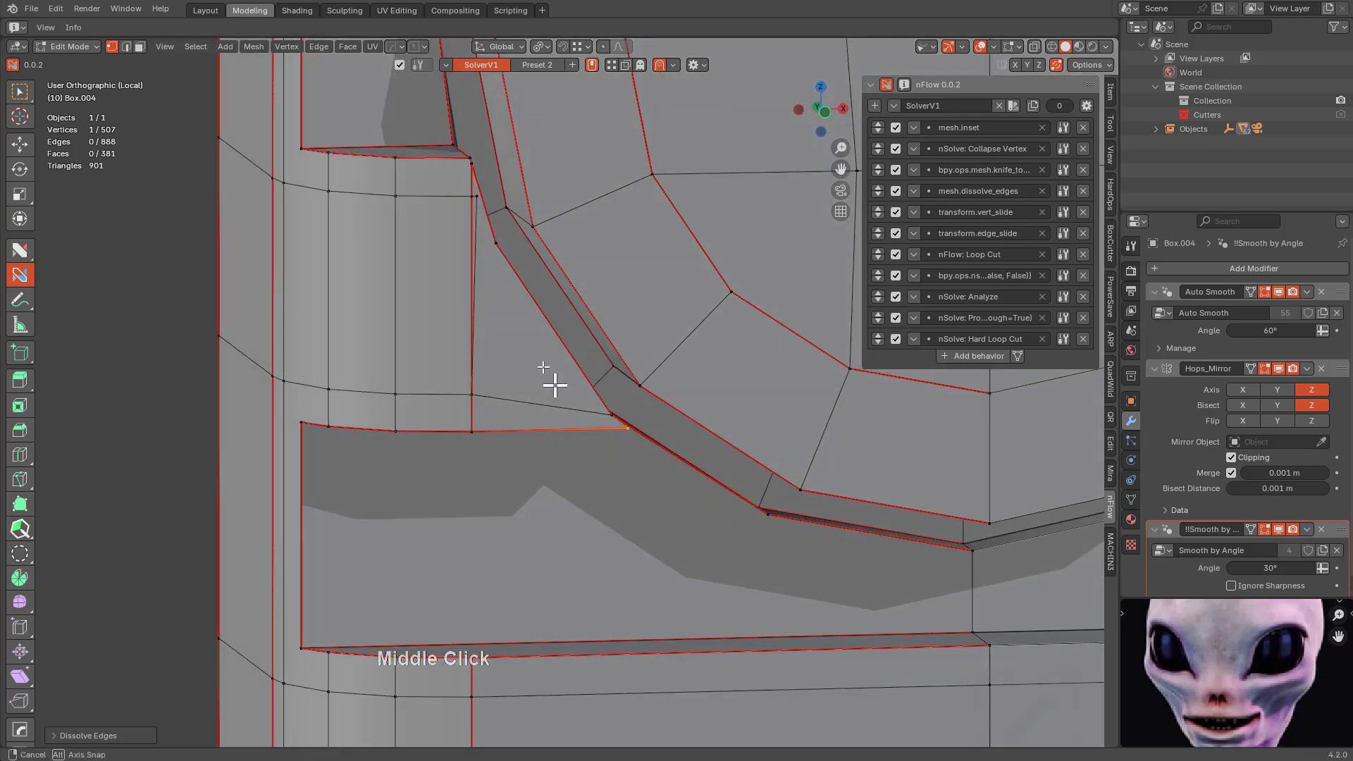
Join the same rib segment's upper cut end to the nearest vertex on the disc rim and dissolve the leftover edge.
shift+middle_drag(498, 274, 562, 486)
scroll(562, 486, up, 2)
middle_drag(550, 429, 504, 386)
click(519, 423)
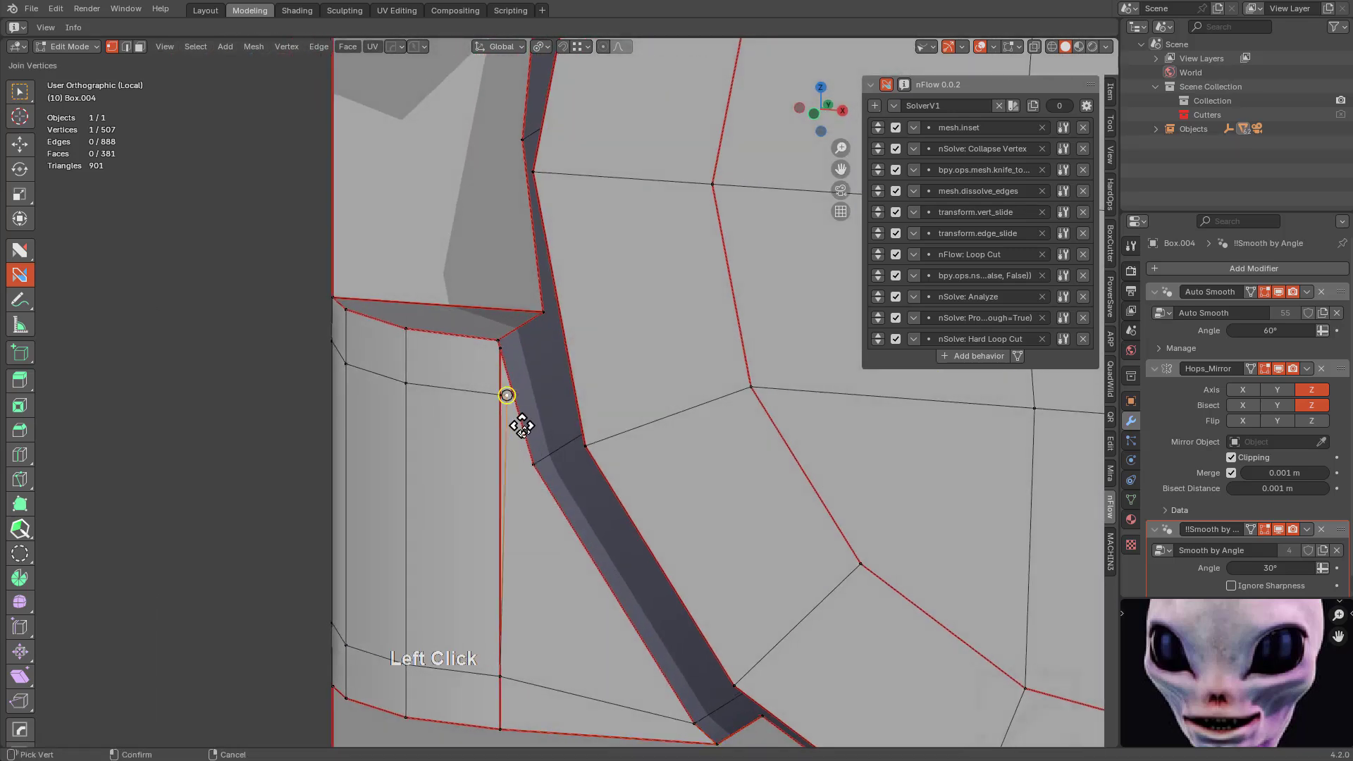
middle_drag(520, 516, 544, 547)
scroll(502, 367, up, 2)
Collapse the stray vertices beside the disc at the facing corners of the two rib segments.
ctrl+click(491, 345)
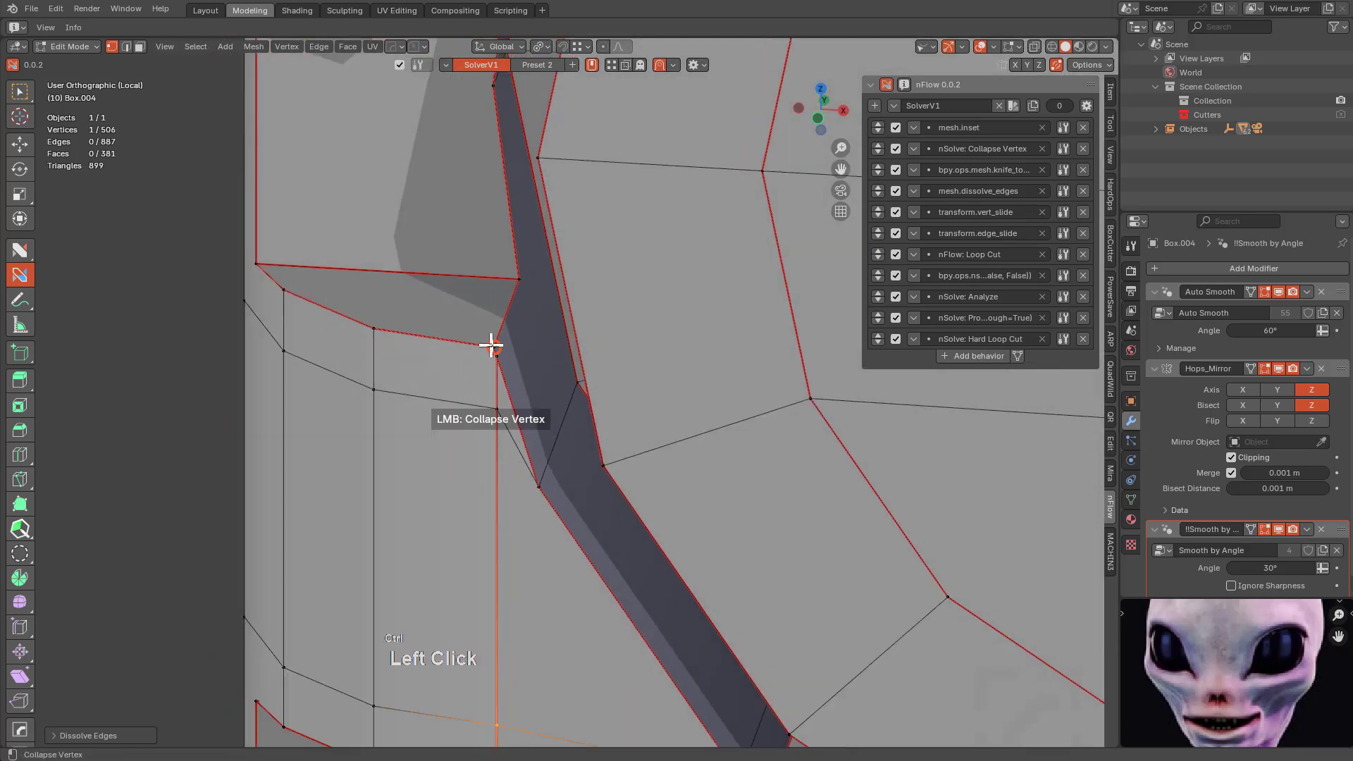
scroll(508, 353, down, 2)
shift+middle_drag(513, 369, 569, 467)
scroll(569, 467, up, 3)
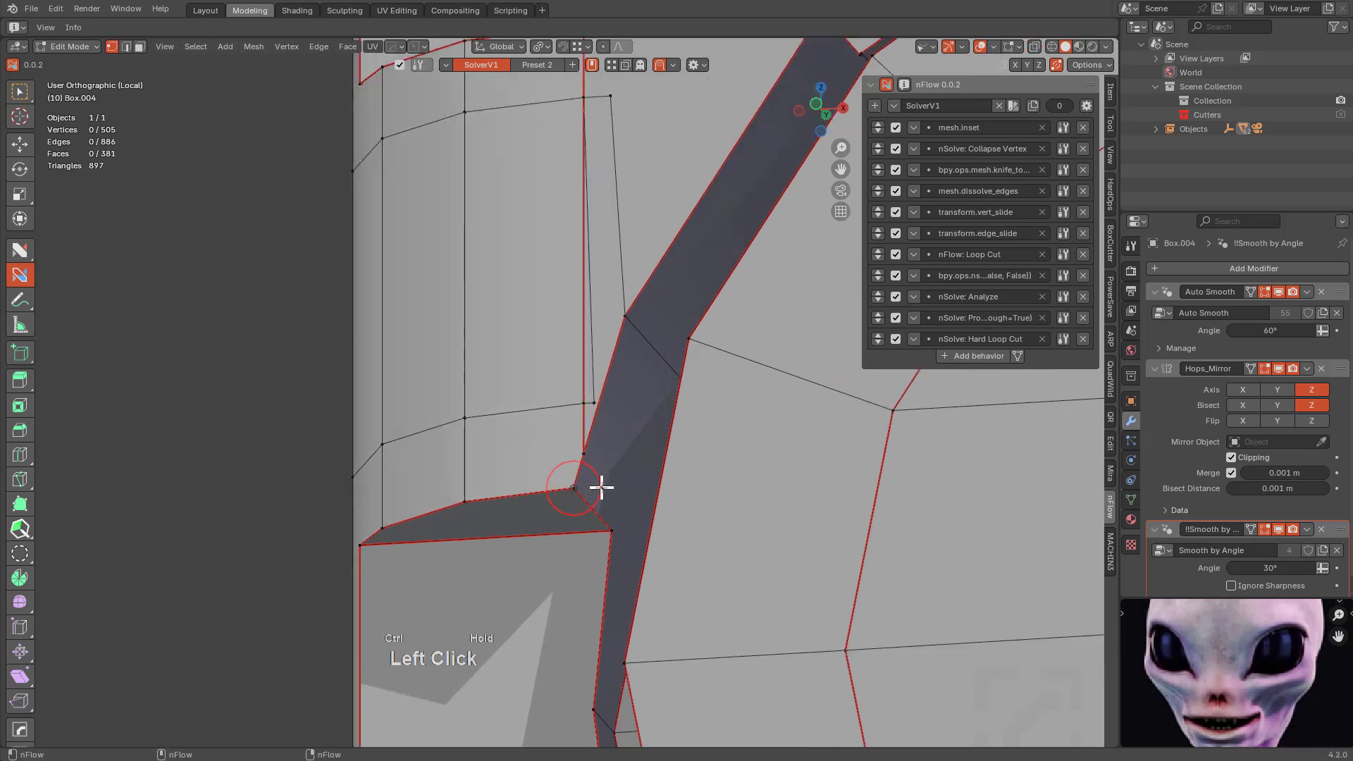
ctrl+click(613, 486)
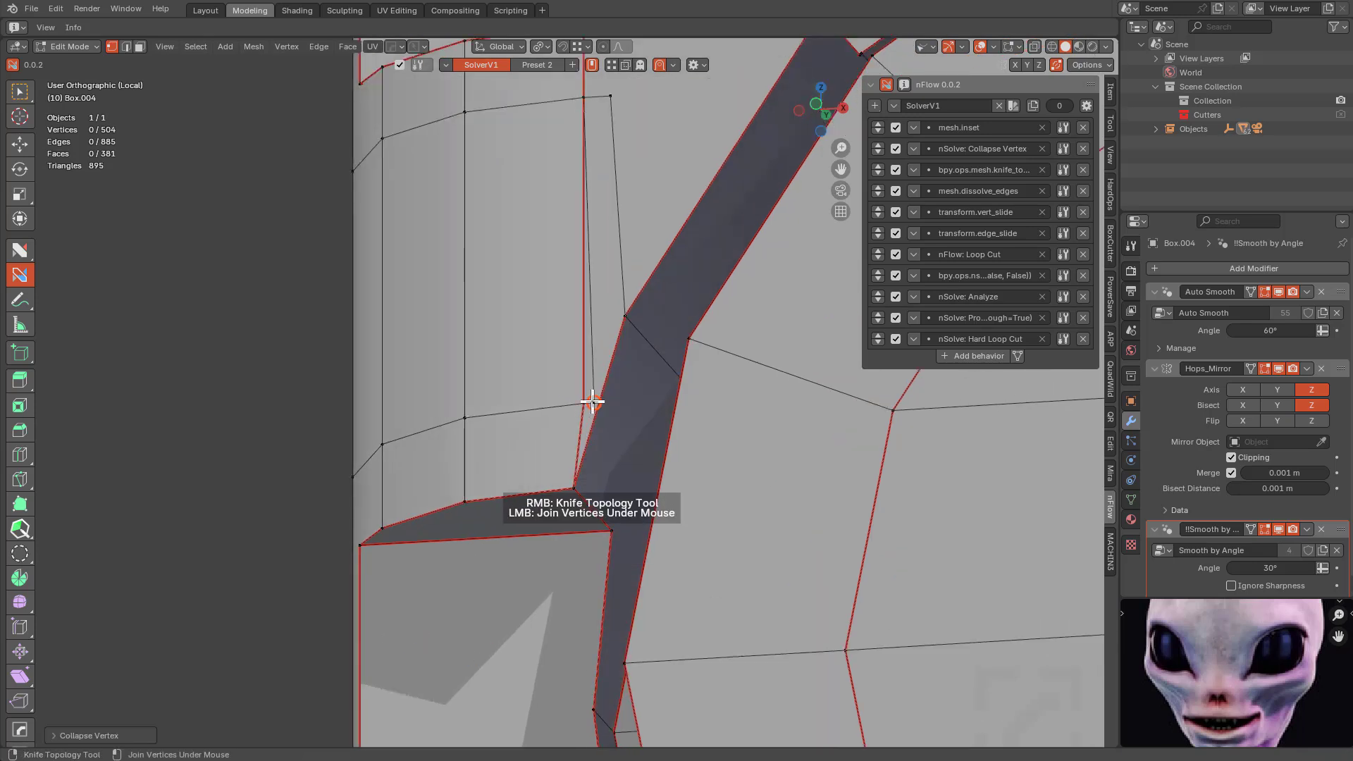
Join the next rib segment's lower cut end to the disc's rim vertex, slide the extra vertex and dissolve its edge.
drag(592, 401, 625, 321)
shift+drag(591, 402, 591, 319)
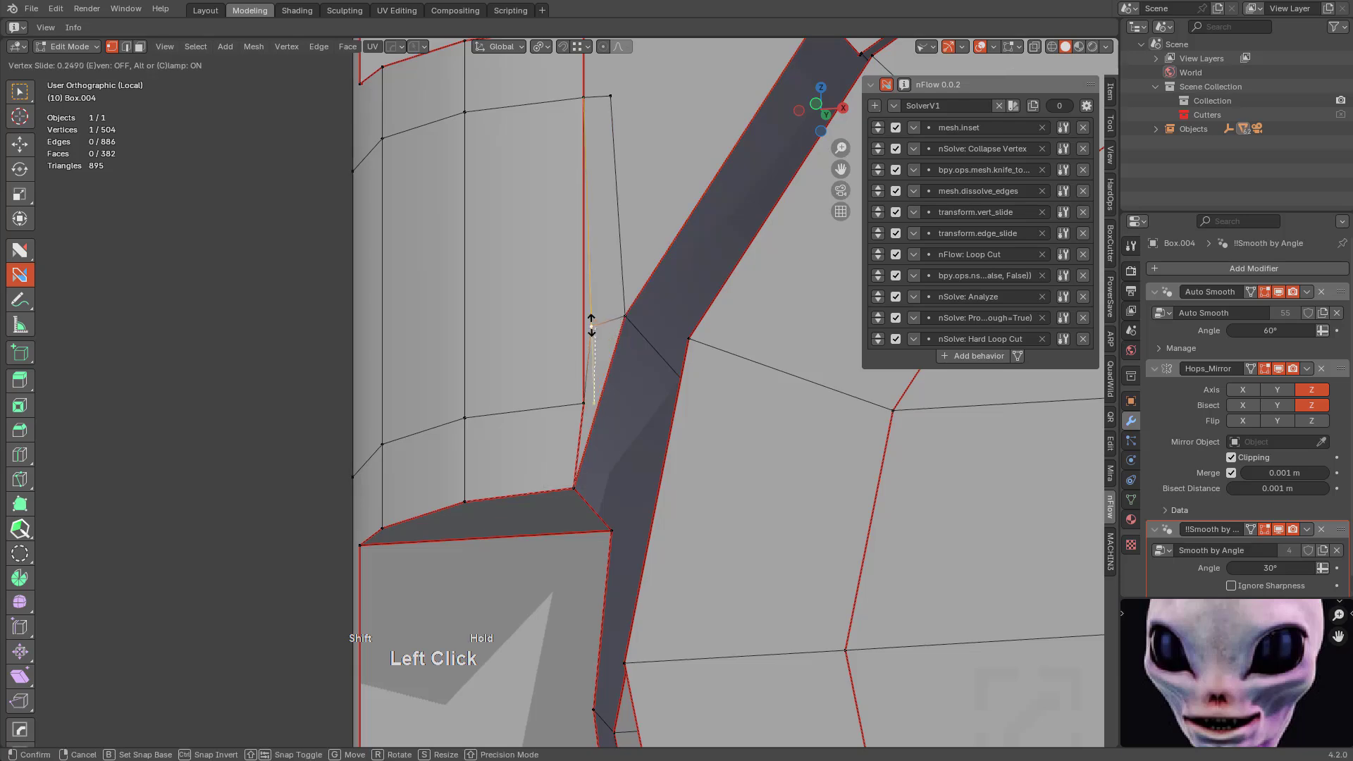
mouse_move(605, 324)
middle_down()
mouse_move(643, 271)
mouse_move(628, 317)
mouse_move(580, 308)
mouse_move(623, 338)
middle_up()
key(ctrl)
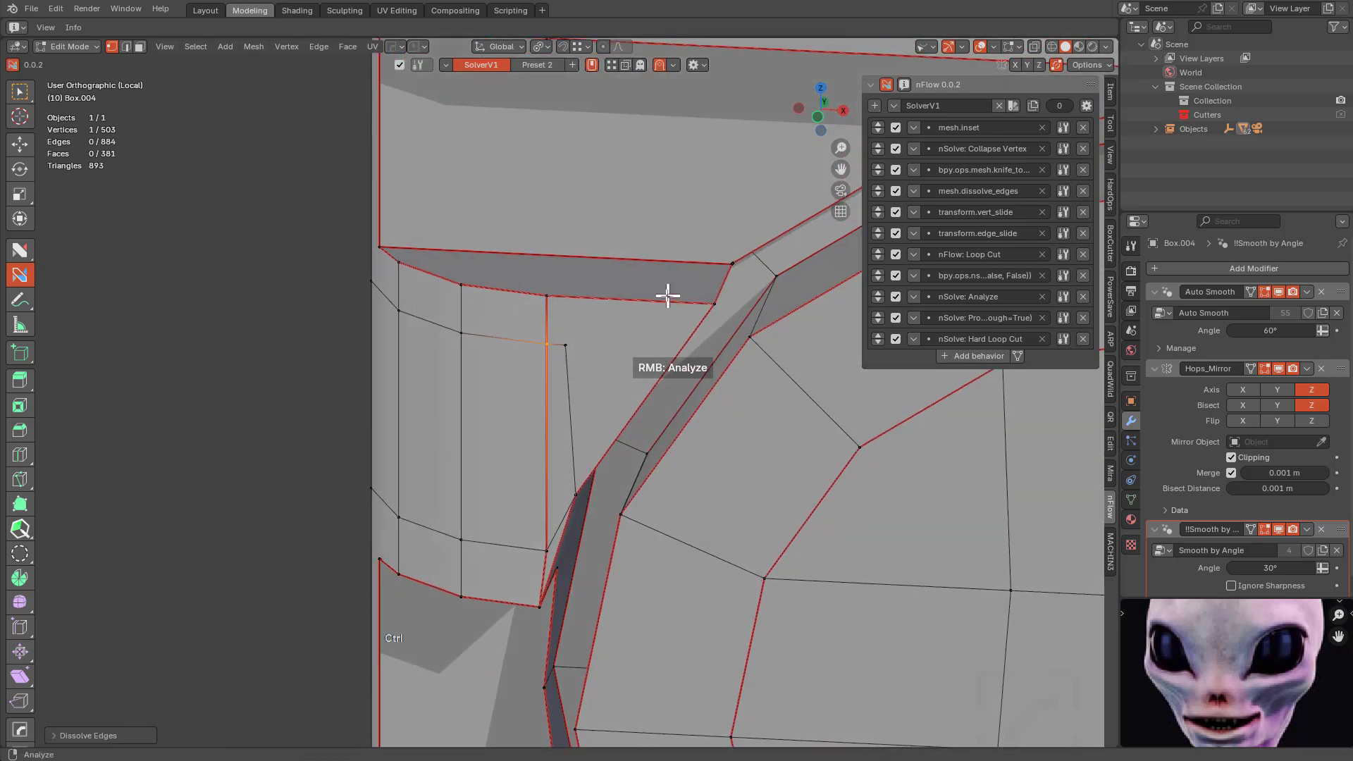
Join the upper cut end to a new vertex on the groove edge near the disc and dissolve the leftover connecting edge.
click(562, 346)
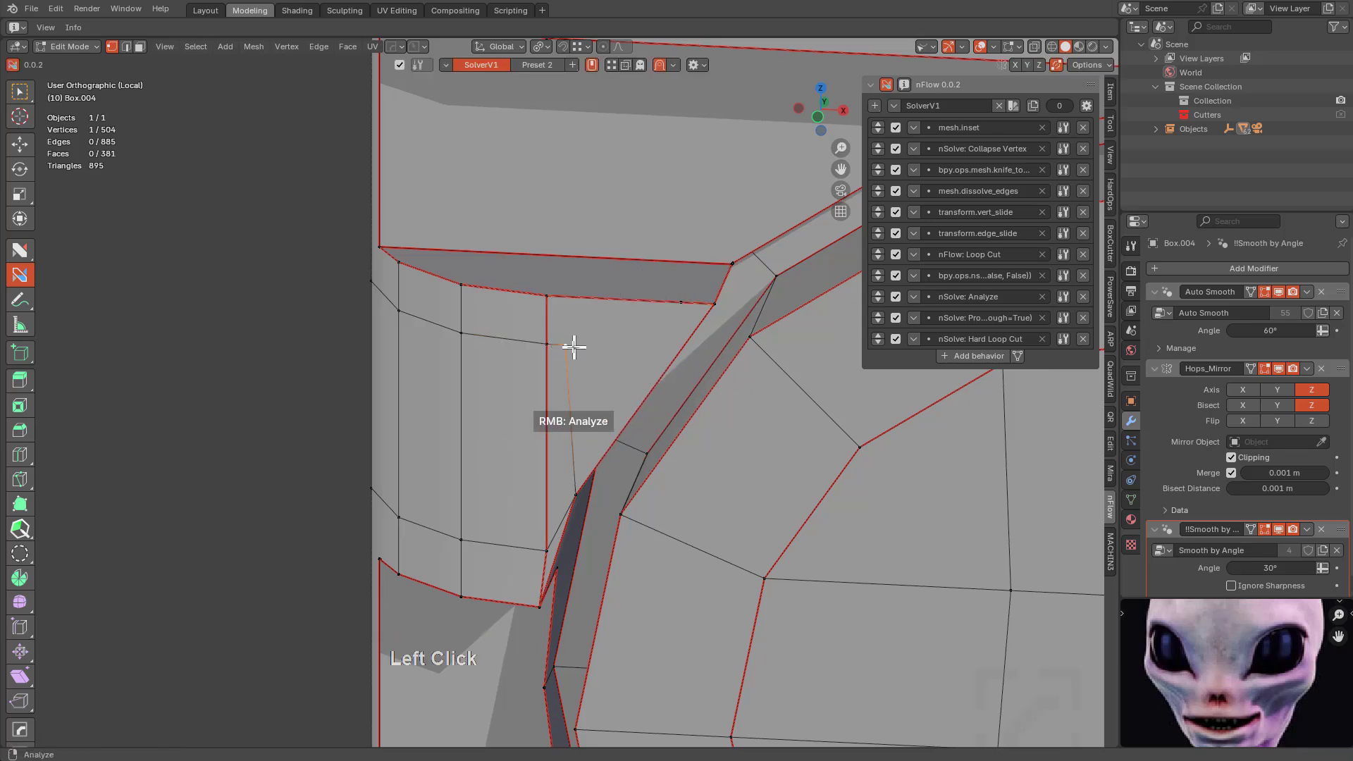
click(668, 303)
middle_drag(565, 353, 626, 349)
shift+click(581, 333)
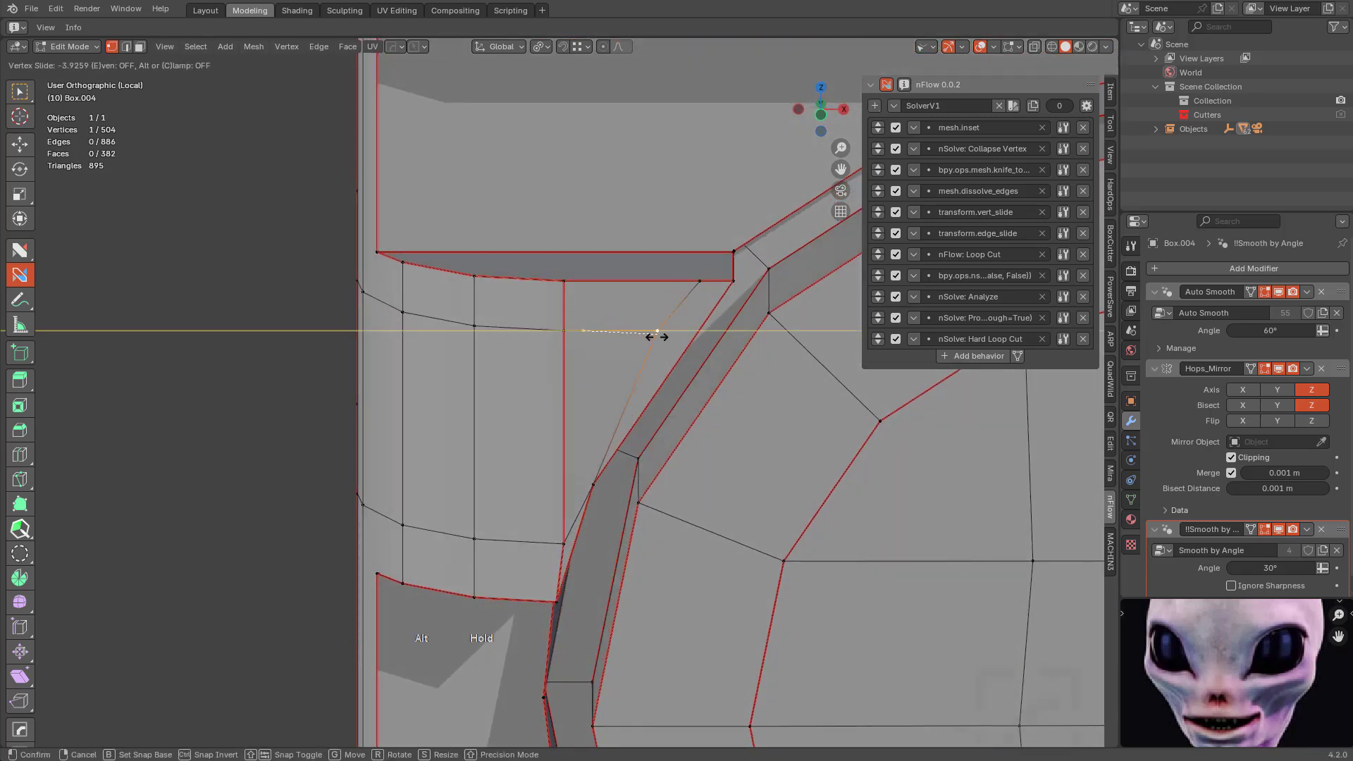
click(644, 338)
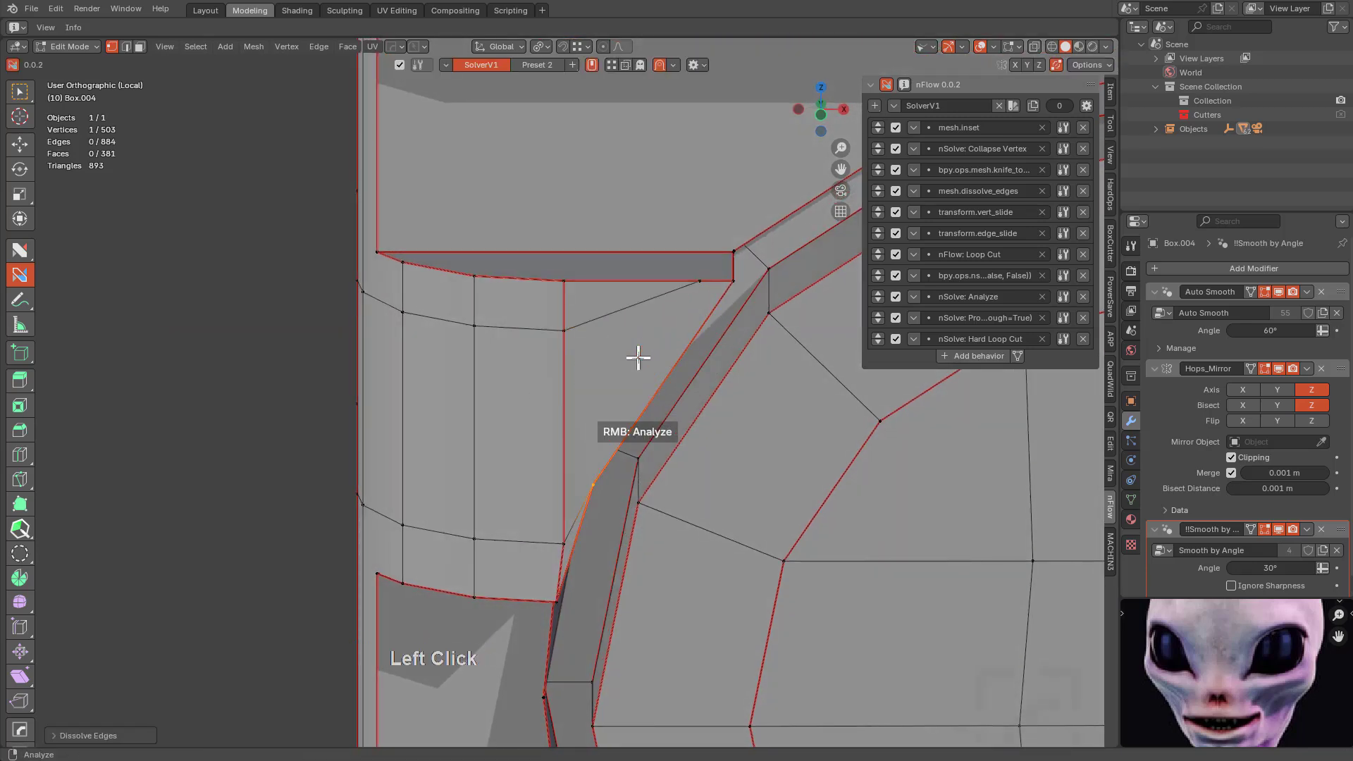
Add an nFlow loop cut across the floor of the groove nearest the pad's rounded end.
middle_drag(640, 348, 640, 315)
scroll(591, 380, down, 2)
middle_drag(591, 380, 616, 353)
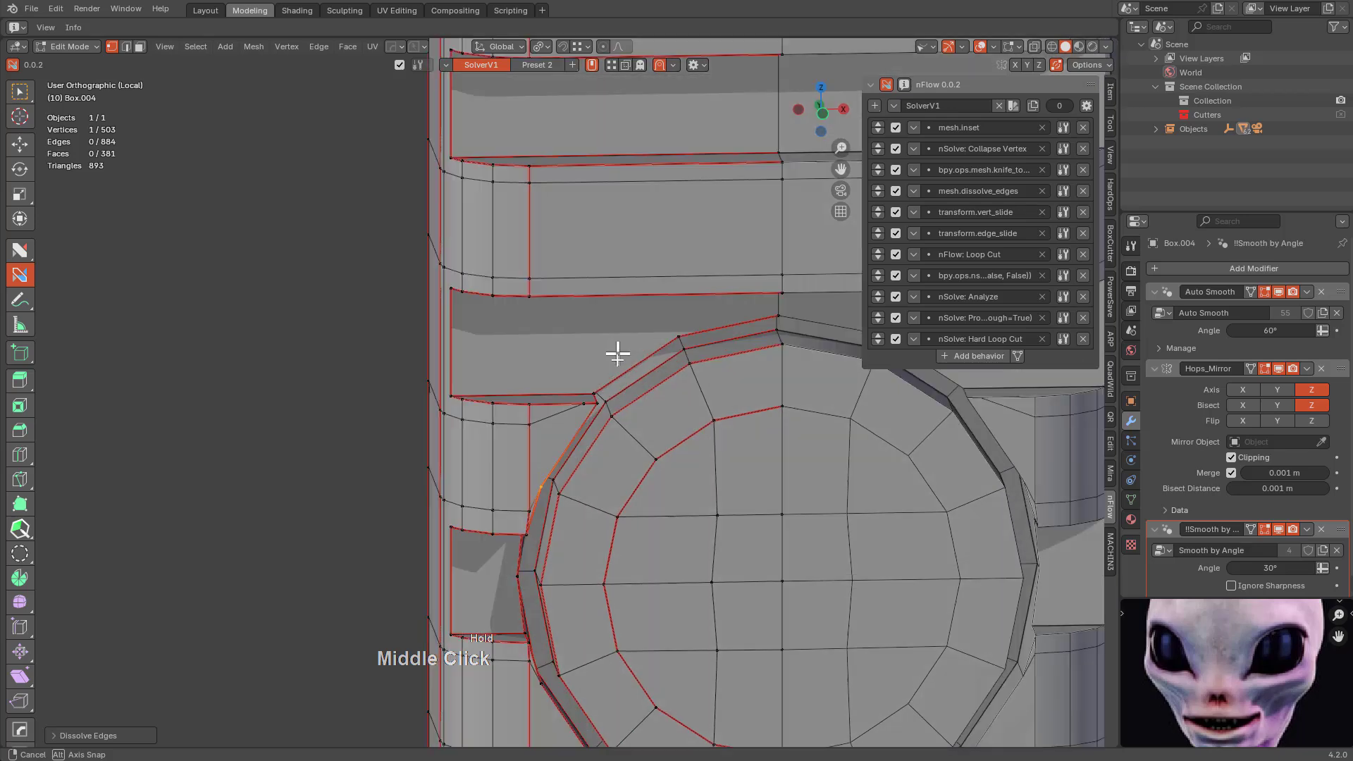
key(shift+KP_End)
middle_drag(582, 445, 634, 232)
scroll(631, 275, down, 4)
shift+middle_drag(631, 296, 627, 387)
scroll(646, 393, up, 4)
key(ctrl)
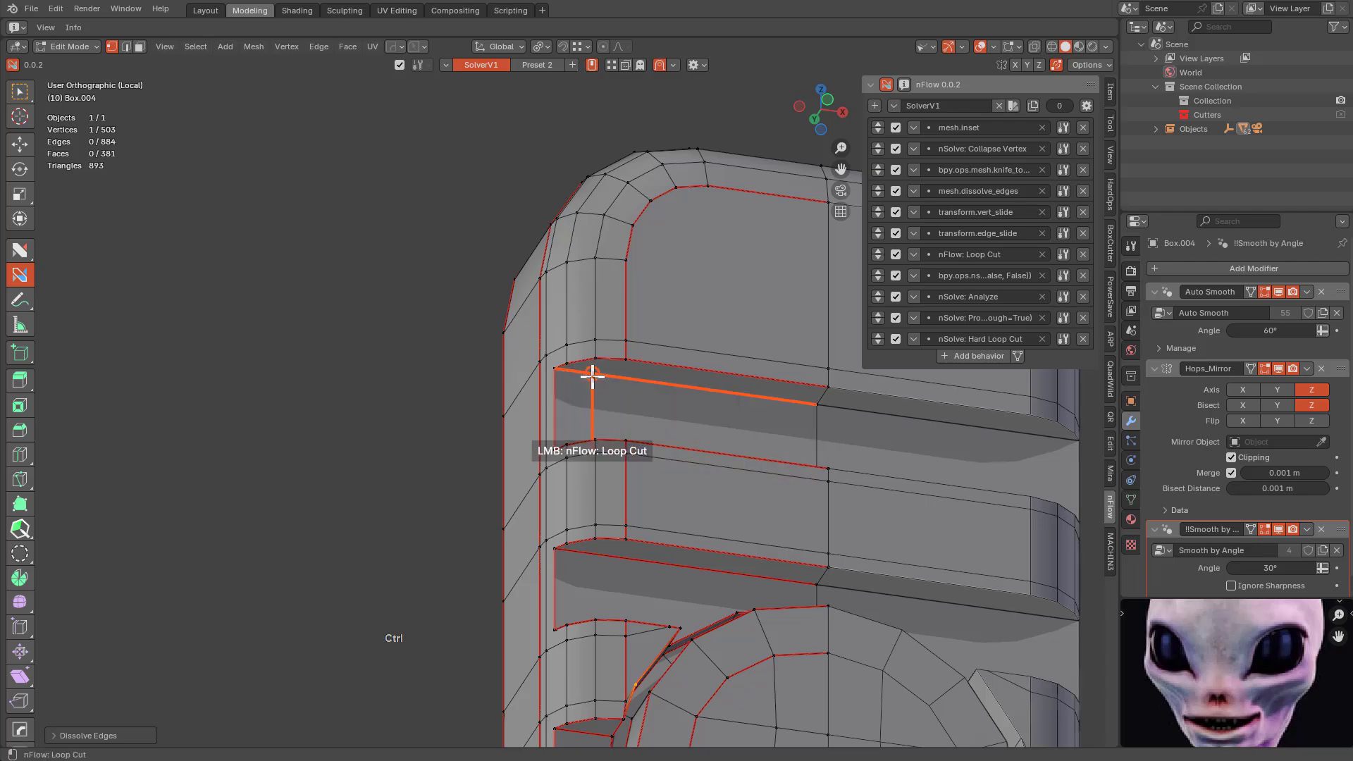
Join the loop cut's two ends to the adjacent rib corner vertices on both walls of that groove.
scroll(559, 392, up, 4)
drag(631, 351, 691, 328)
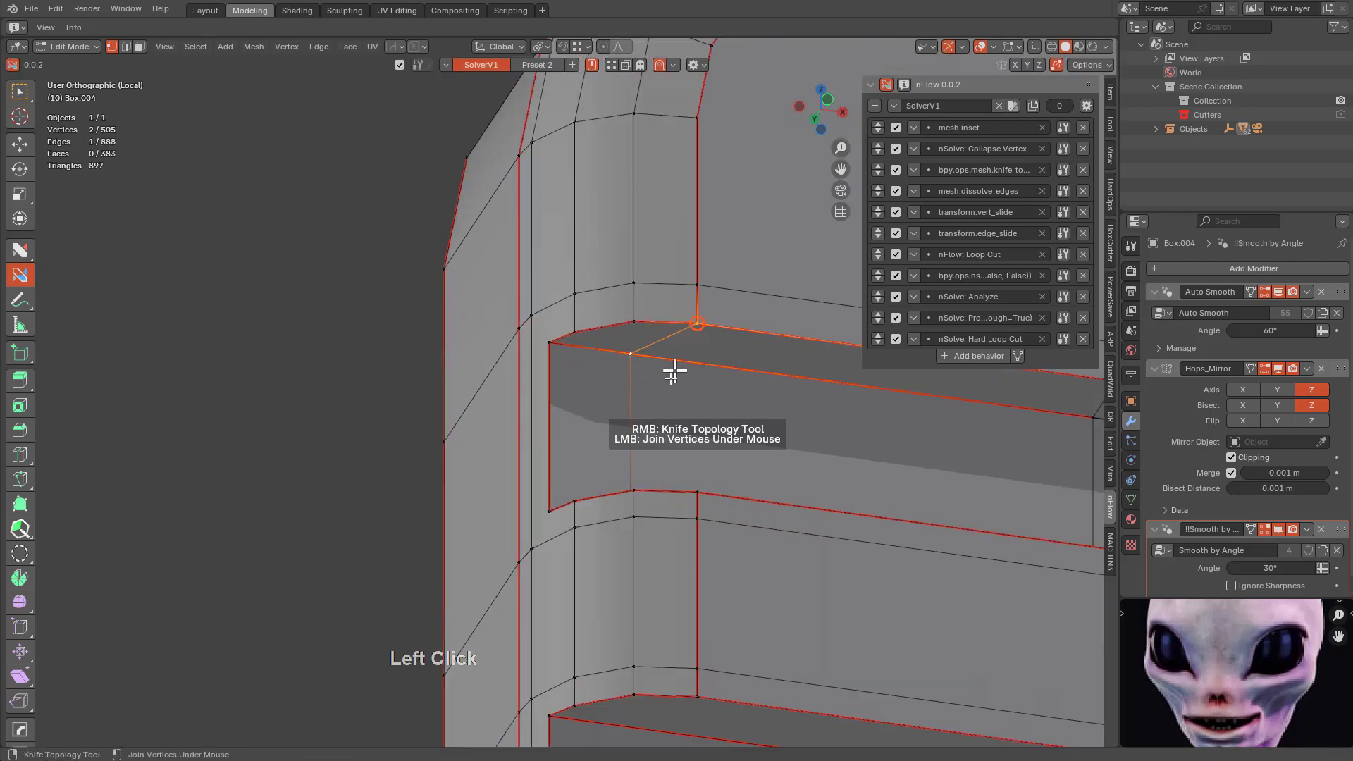
middle_drag(665, 422, 677, 507)
drag(647, 615, 716, 642)
Join the first groove cut's remaining end to its rib corner vertex and add an nFlow loop cut across the next groove's floor.
shift+middle_drag(661, 625, 620, 314)
scroll(620, 314, down, 2)
middle_drag(659, 513, 636, 416)
key(ctrl)
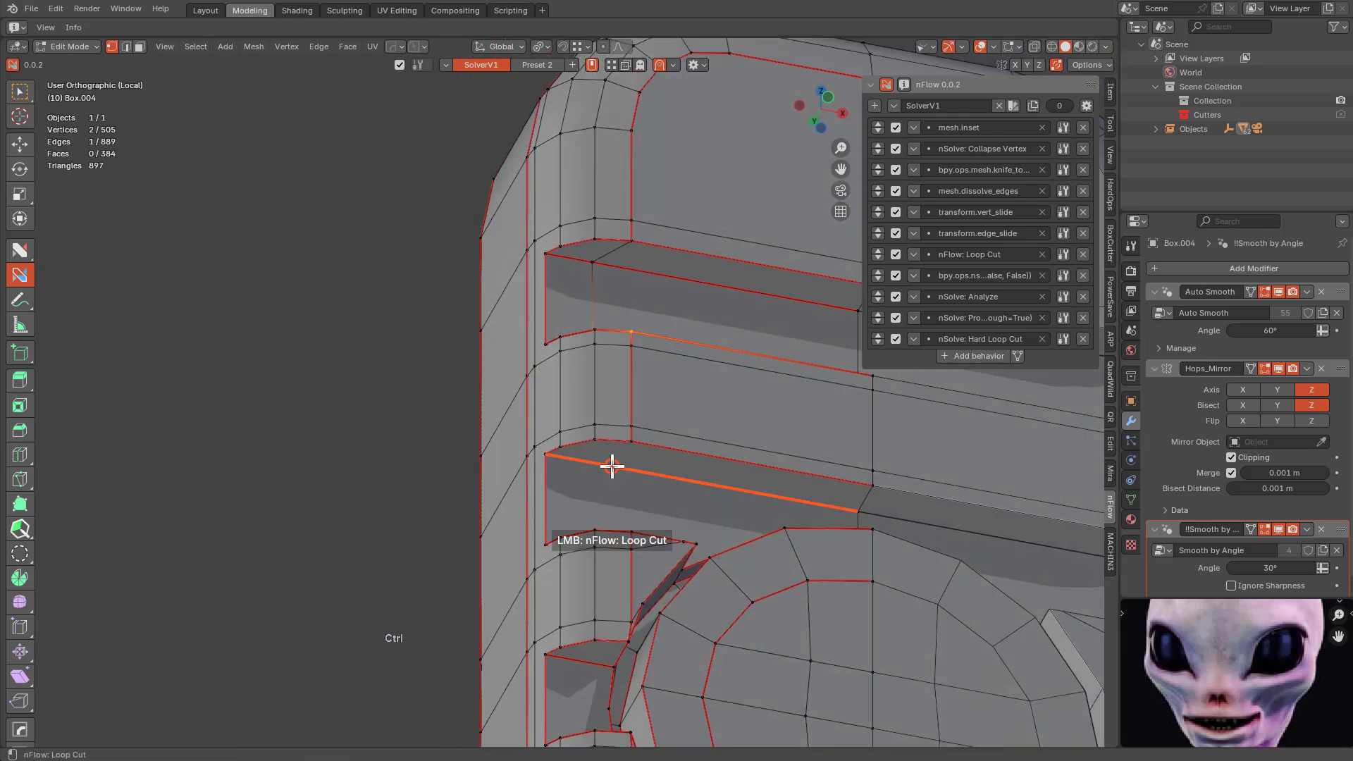
middle_drag(622, 528, 625, 479)
click(630, 564)
click(638, 509)
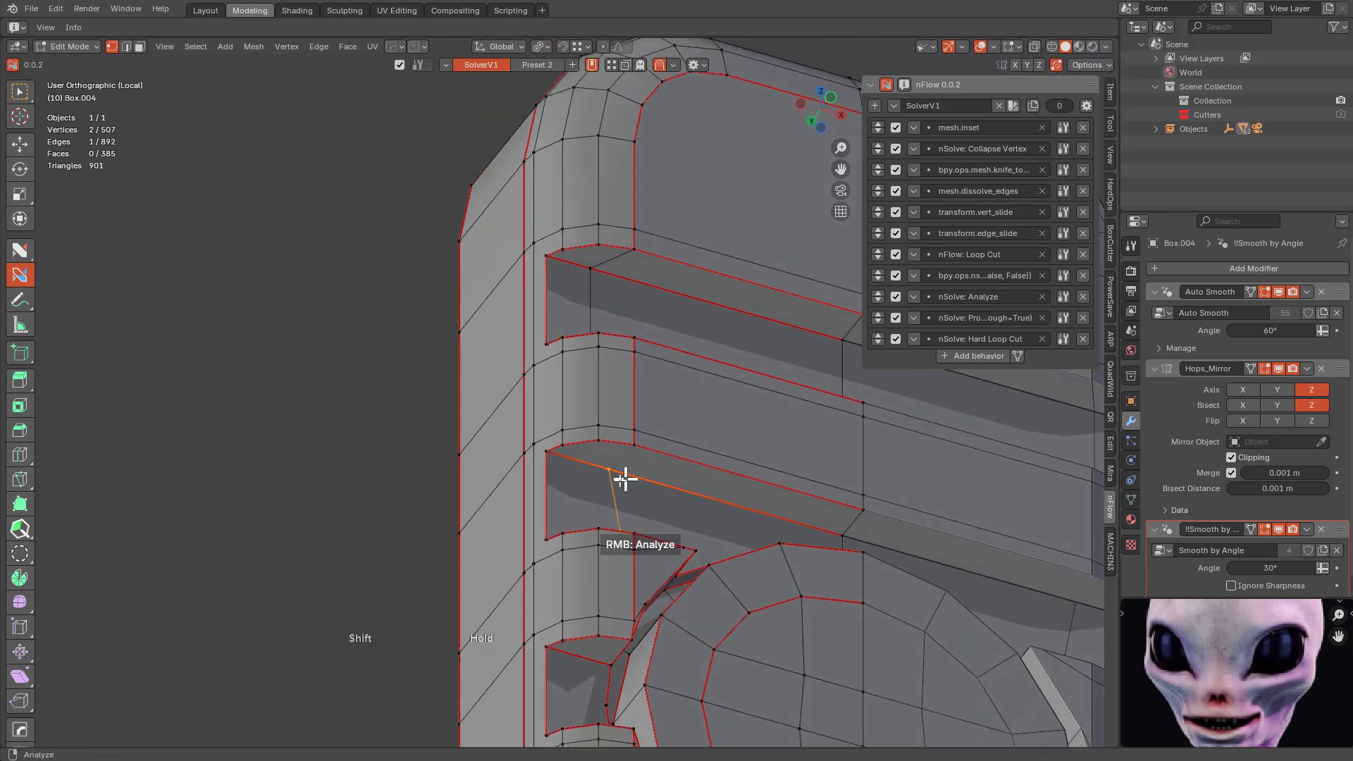
Slide the new cut's floor vertices into line with the rib and join them to the rib corner vertices on both groove walls.
drag(607, 466, 627, 473)
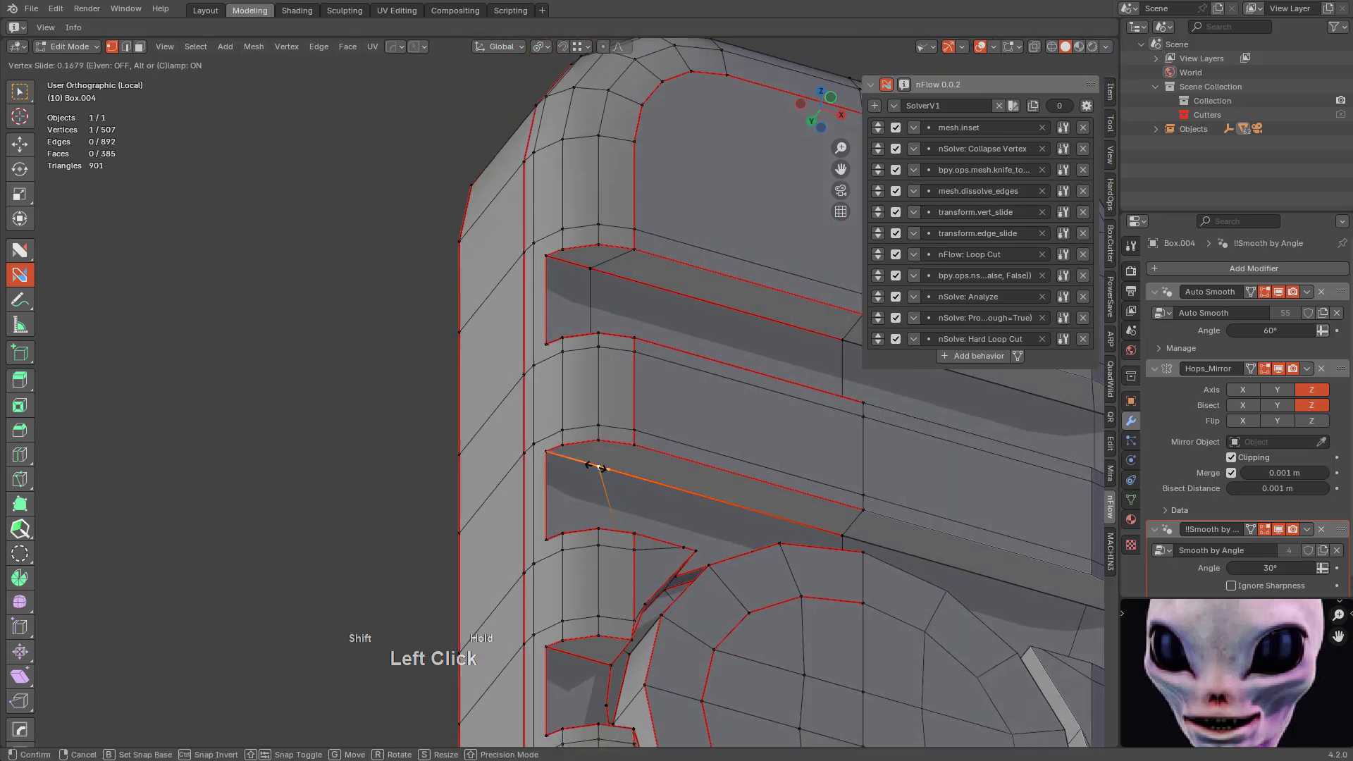
middle_drag(599, 467, 619, 547)
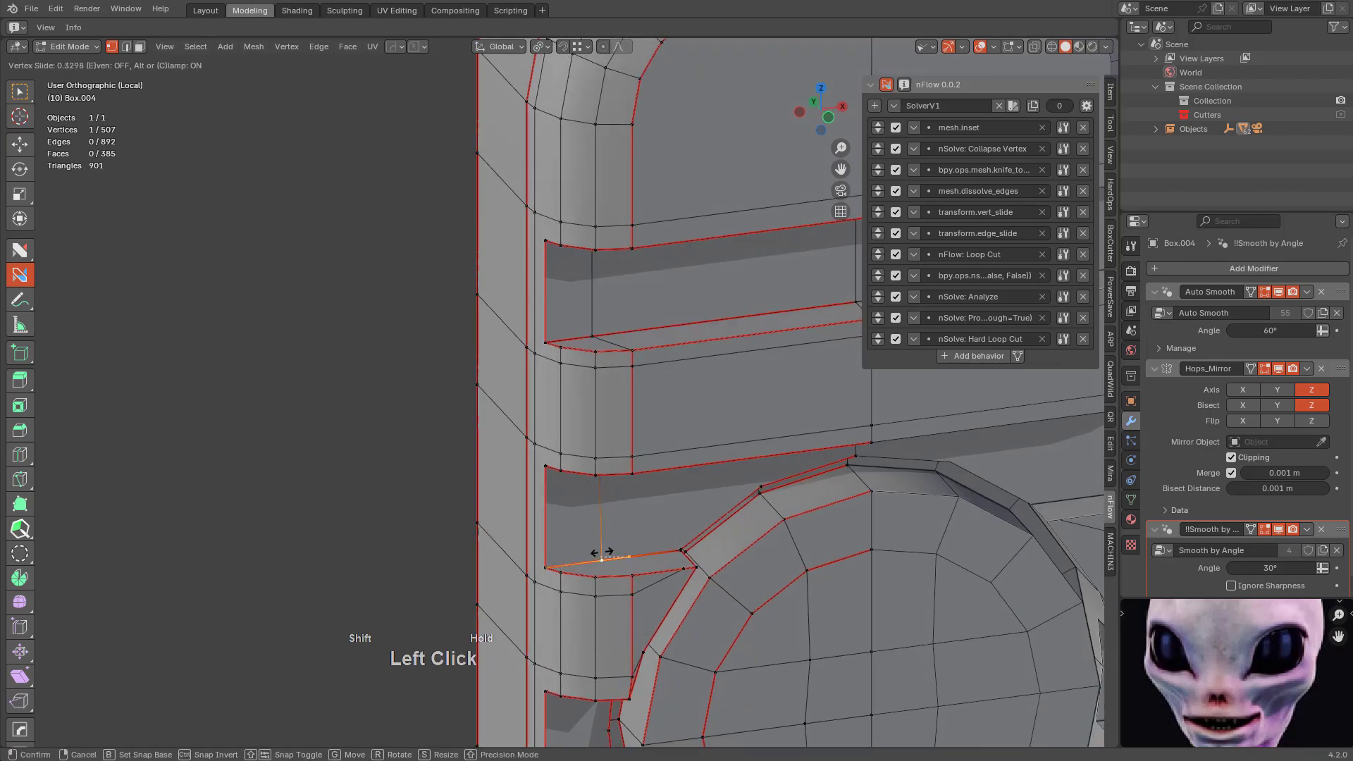
drag(601, 557, 598, 568)
middle_drag(604, 550, 716, 350)
click(596, 470)
Join the cut vertices in the short groove beside the disc to the adjacent rib corner vertices.
shift+scroll(685, 363, down, 3)
scroll(685, 363, up, 2)
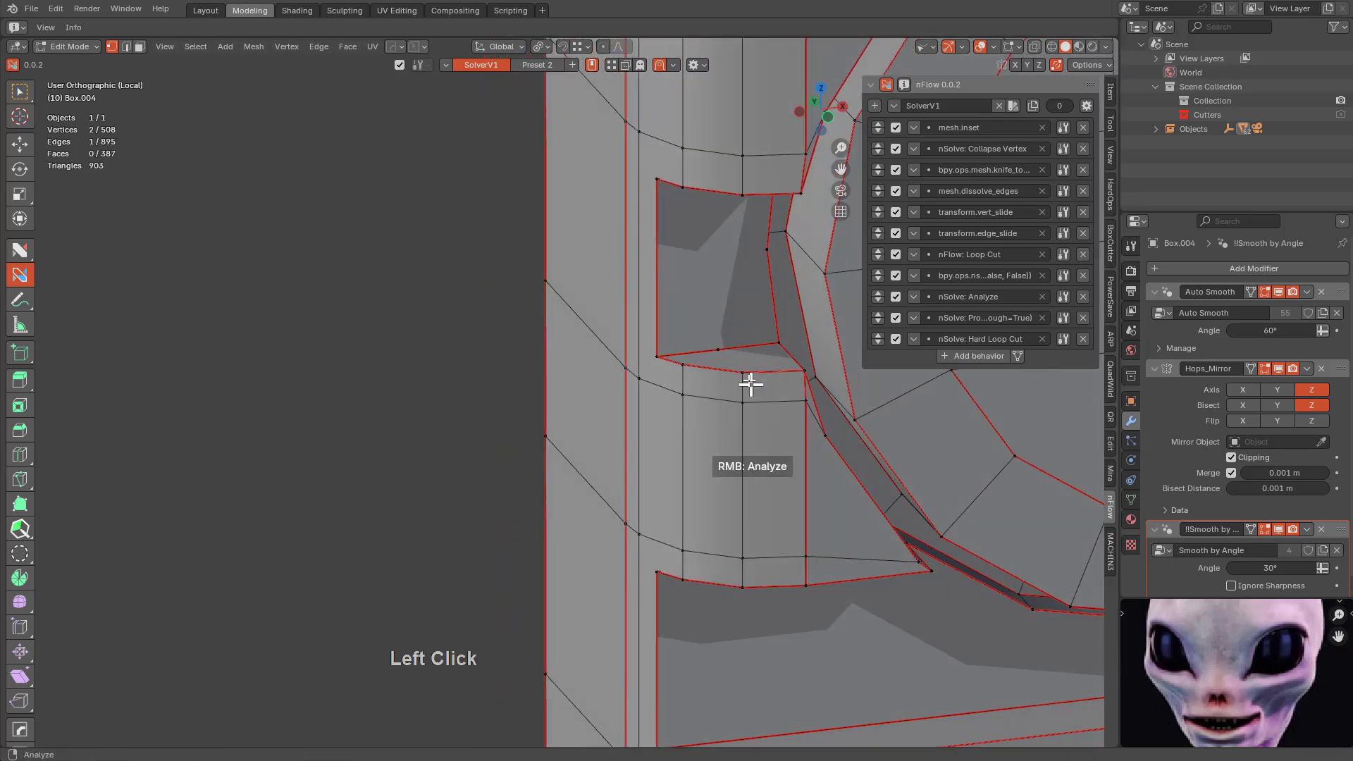
click(742, 373)
drag(711, 339, 740, 374)
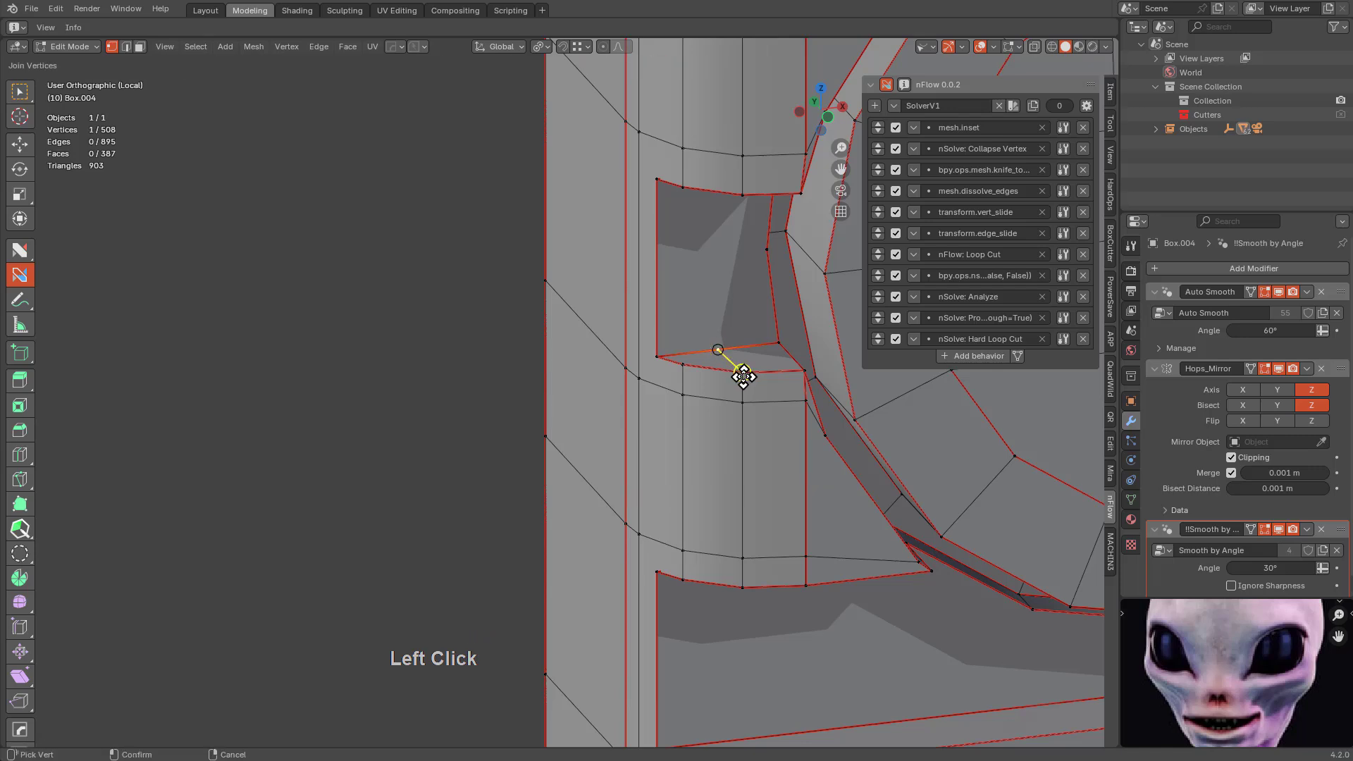
middle_drag(740, 375, 698, 302)
click(701, 372)
drag(698, 302, 690, 456)
Add cut vertices on the floor edges of the groove just past the disc with nFlow Loop Cut, undoing the accidental face selection.
middle_drag(690, 456, 668, 420)
scroll(720, 494, down, 3)
scroll(670, 395, up, 5)
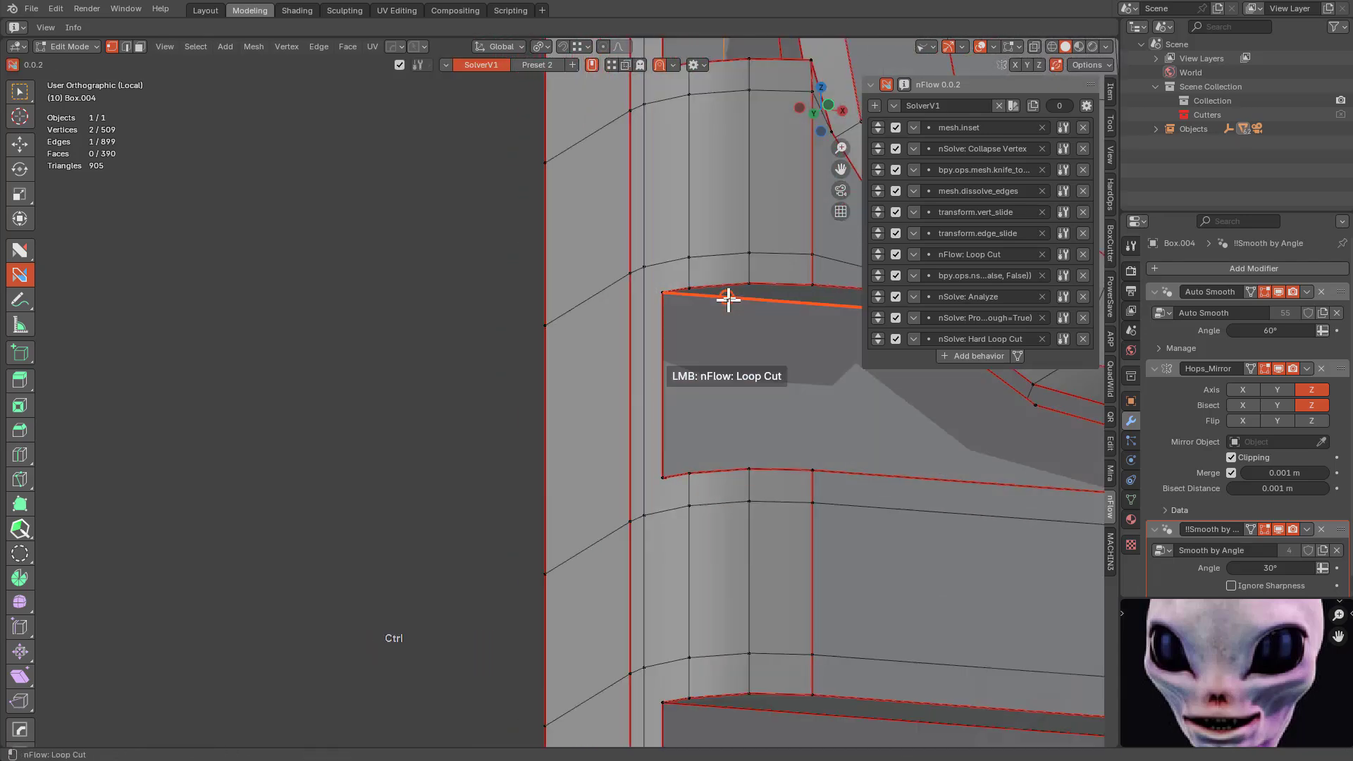
middle_drag(732, 297, 755, 278)
click(761, 280)
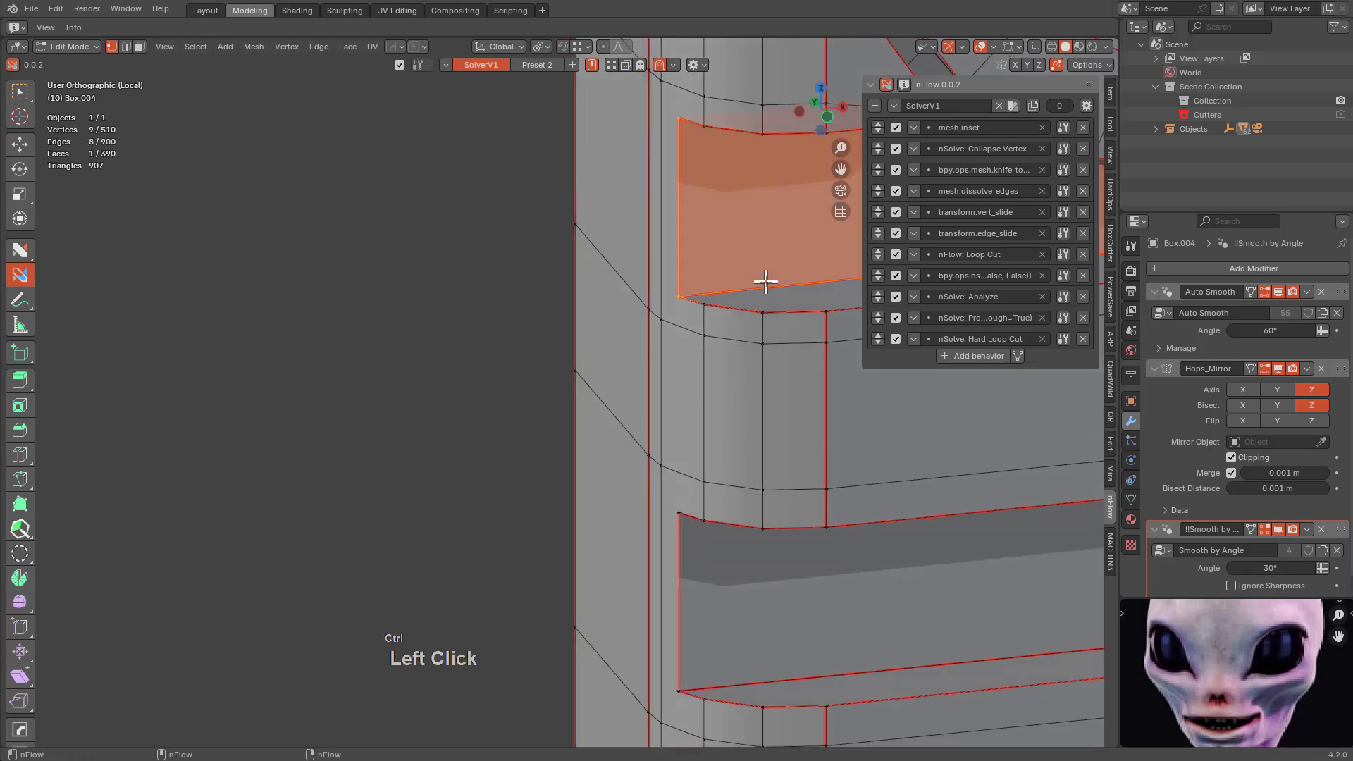
click(758, 301)
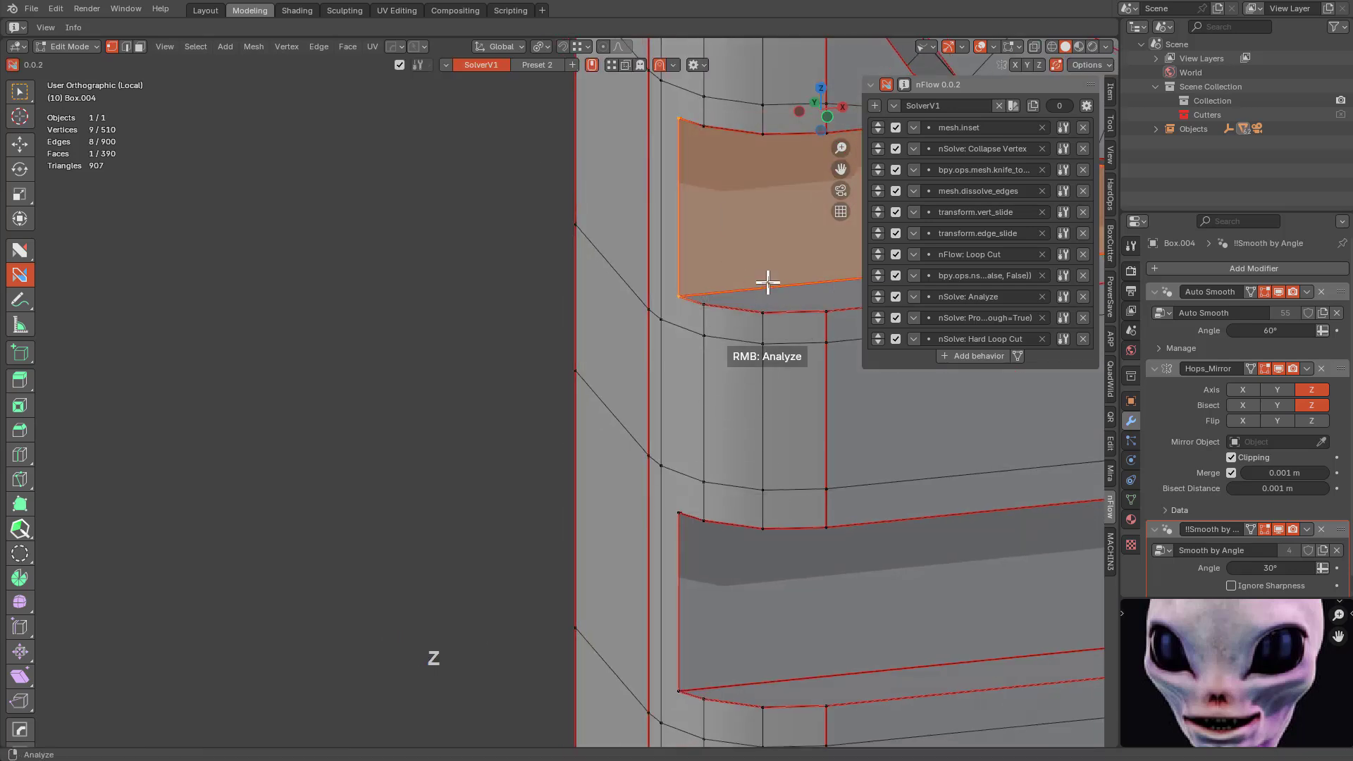
key(ctrl+z)
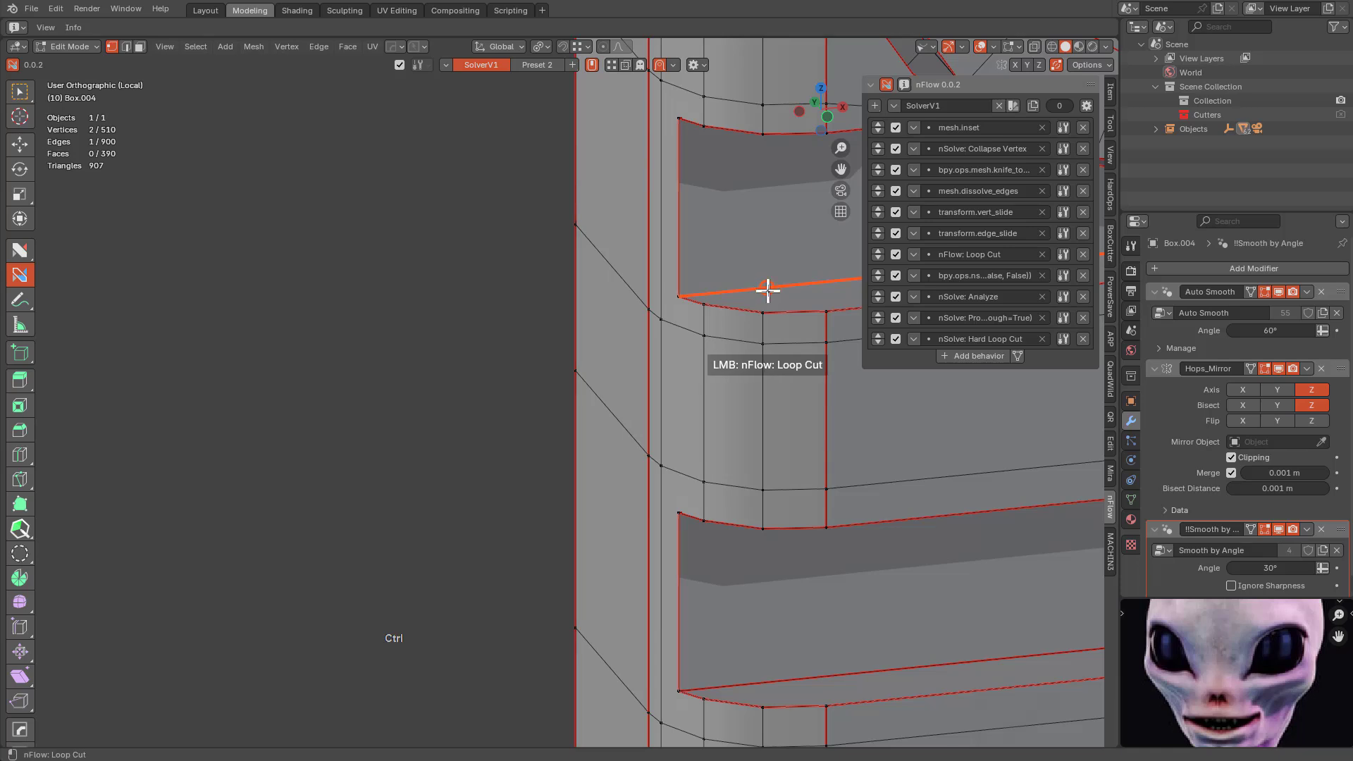
drag(767, 314, 767, 288)
Join that groove's cut across its floor and to the rib corner, and slide its lower floor vertex toward the rib line.
middle_drag(769, 287, 761, 370)
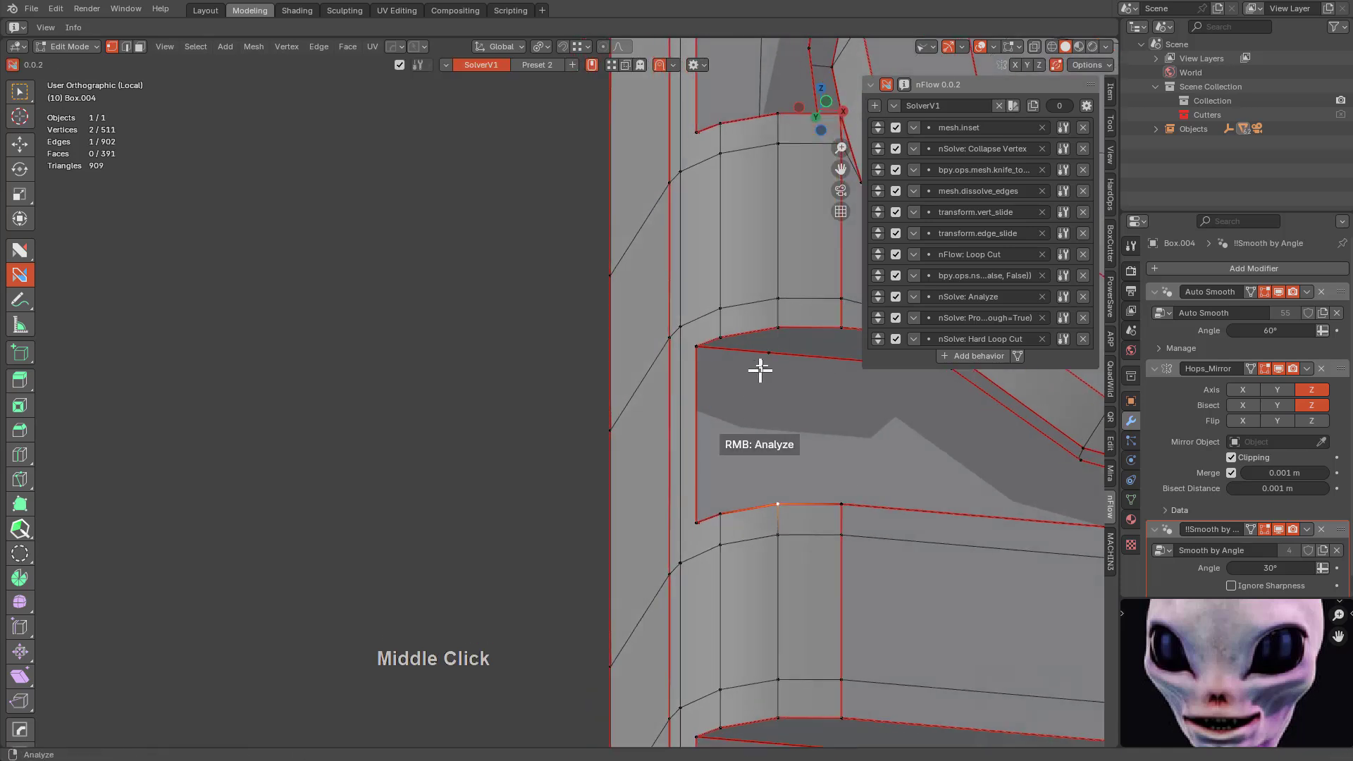
drag(769, 352, 770, 498)
middle_drag(778, 488, 787, 524)
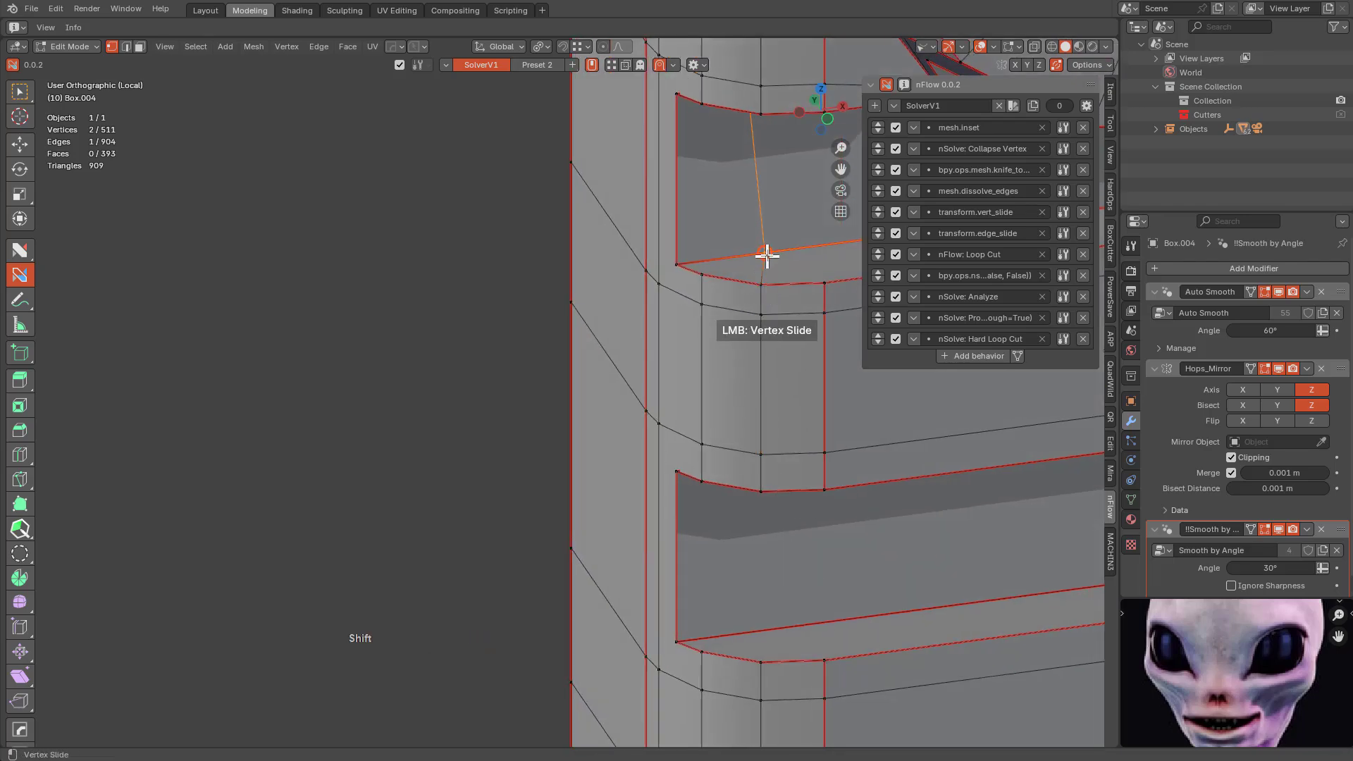
mouse_move(767, 255)
shift+mouse_down()
mouse_move(733, 257)
mouse_move(747, 262)
shift+mouse_up()
Add a loop cut across the second groove past the disc and join both its ends to the rib corner vertices.
scroll(754, 370, down, 4)
middle_drag(770, 451, 761, 407)
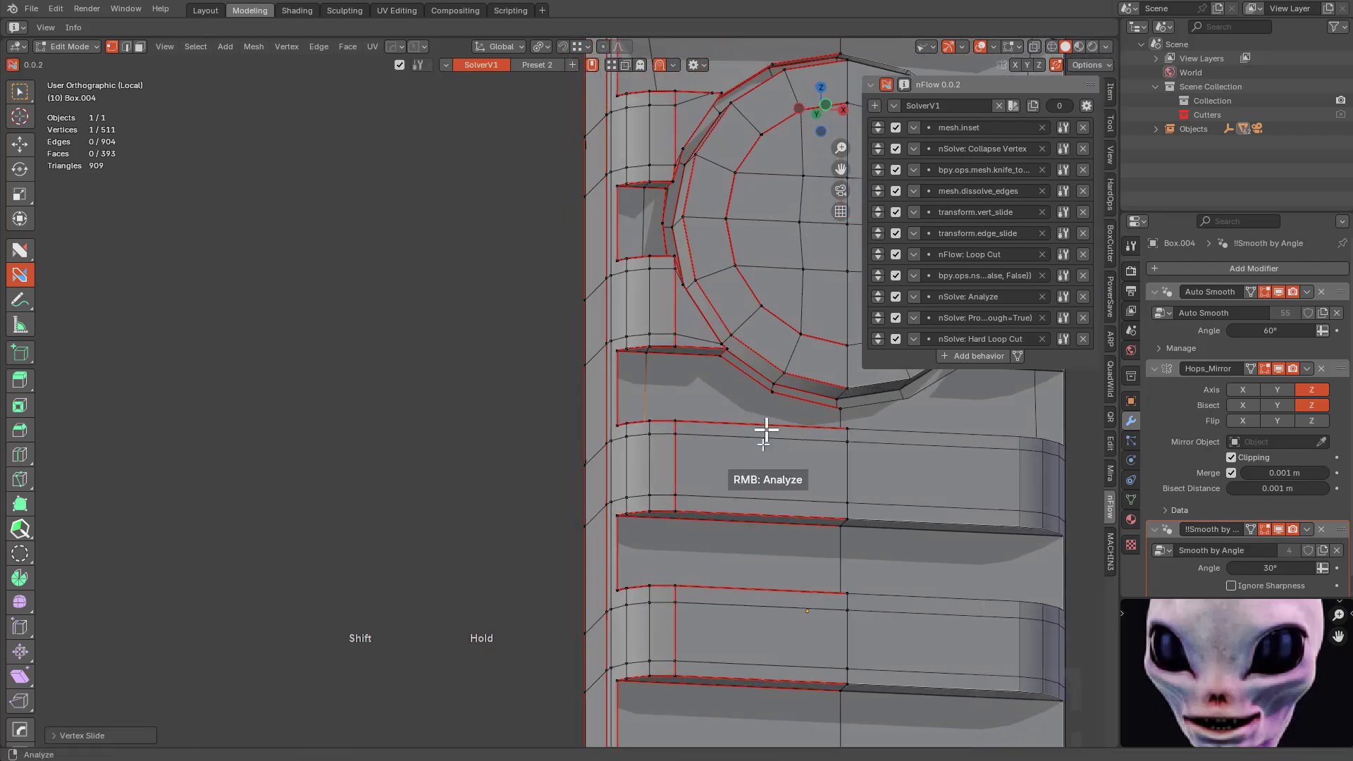
shift+middle_drag(733, 493, 745, 308)
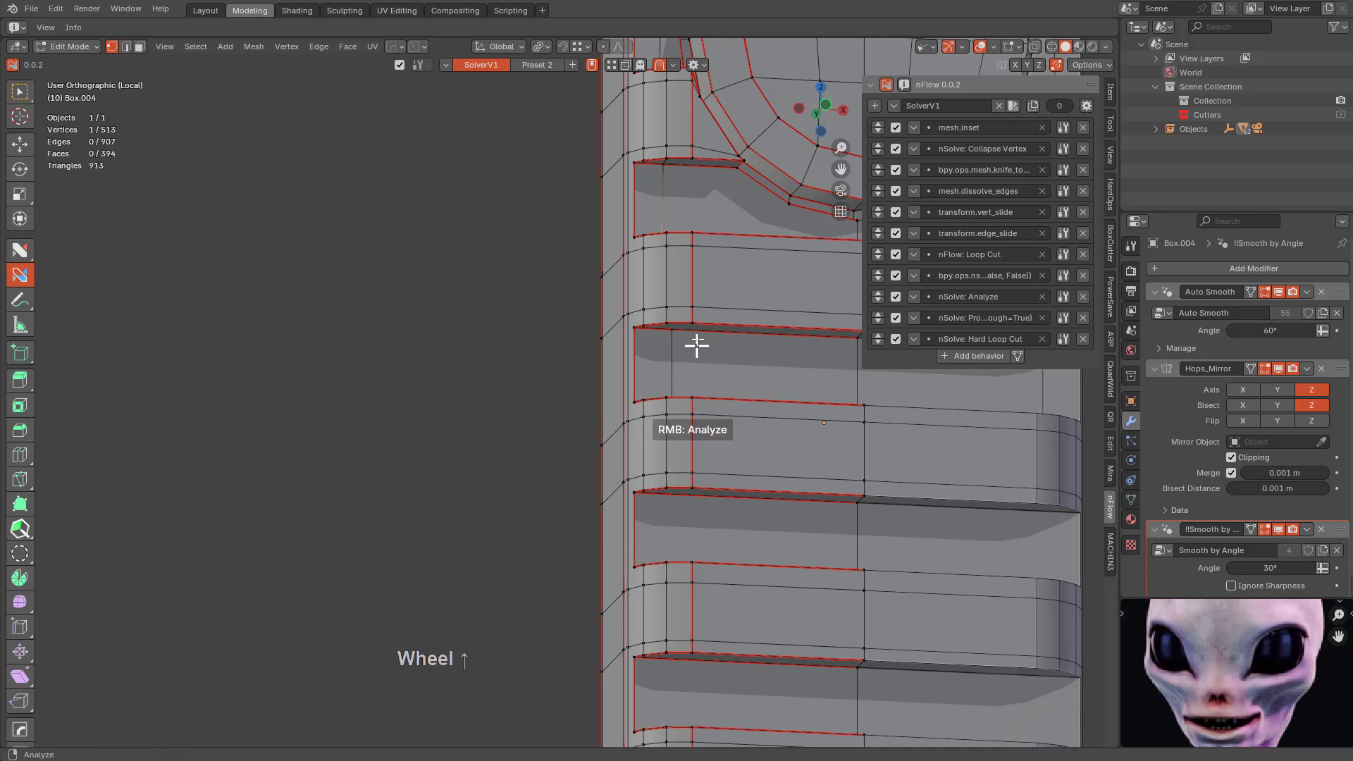
scroll(696, 345, up, 2)
drag(798, 265, 779, 250)
middle_drag(756, 310, 765, 241)
drag(772, 235, 764, 293)
Add a loop cut across the third groove past the disc and join its ends to the rib corners on both walls.
middle_drag(763, 293, 733, 239)
scroll(720, 281, up, 2)
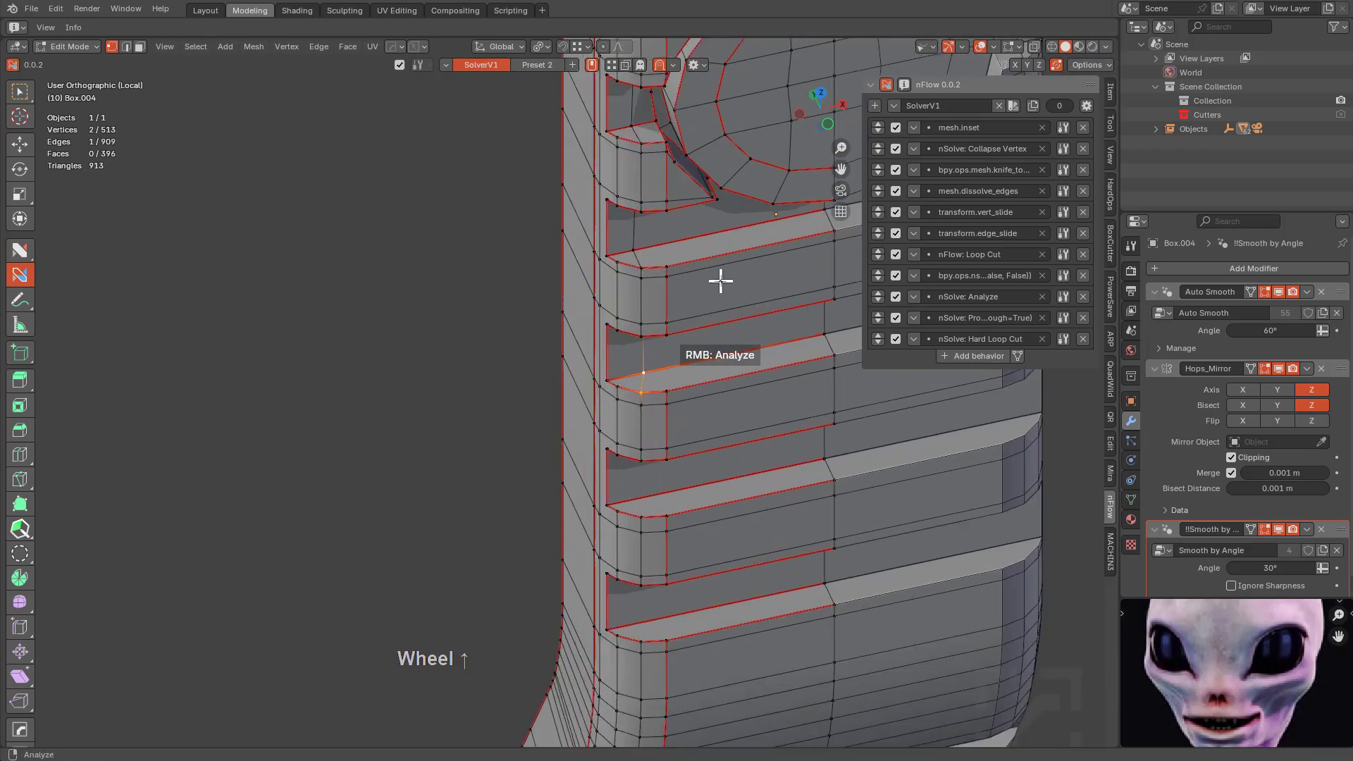
shift+middle_drag(715, 394, 716, 324)
scroll(710, 320, down, 4)
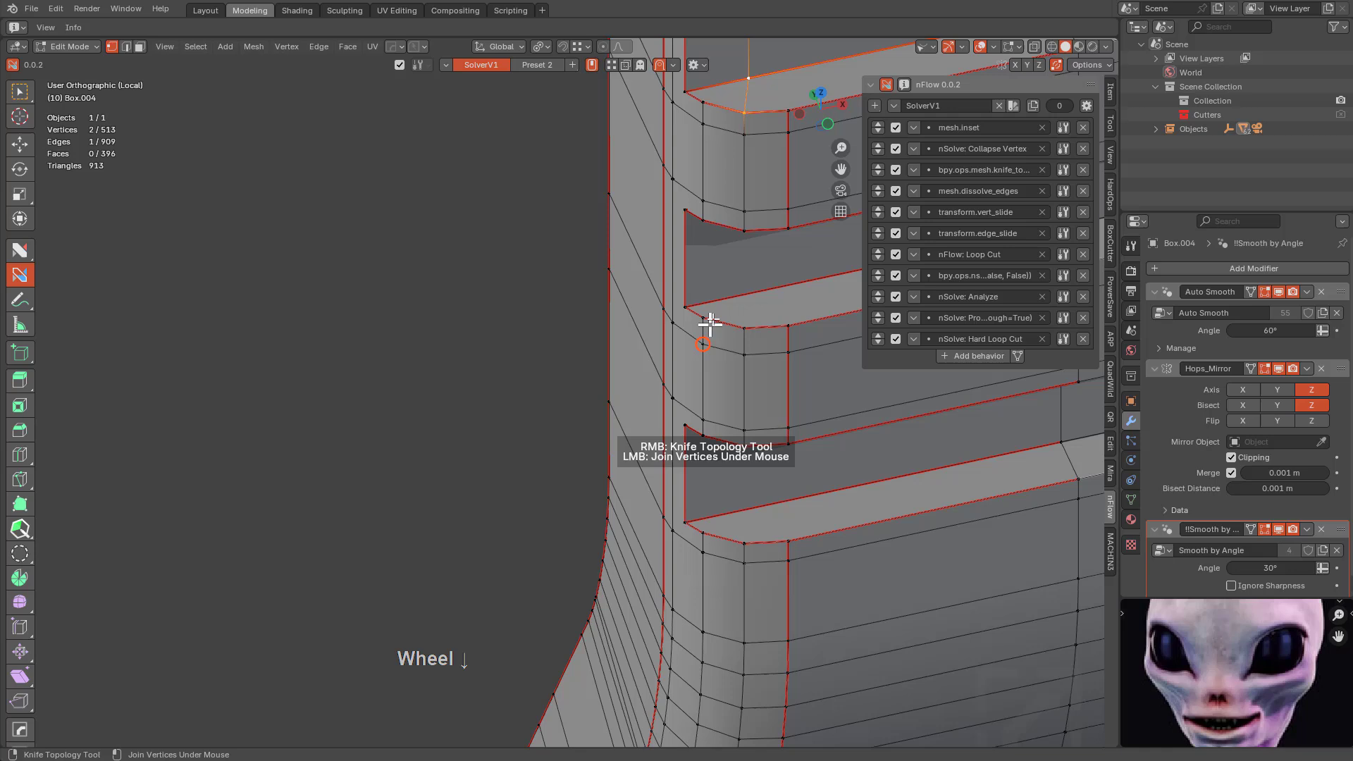
click(746, 288)
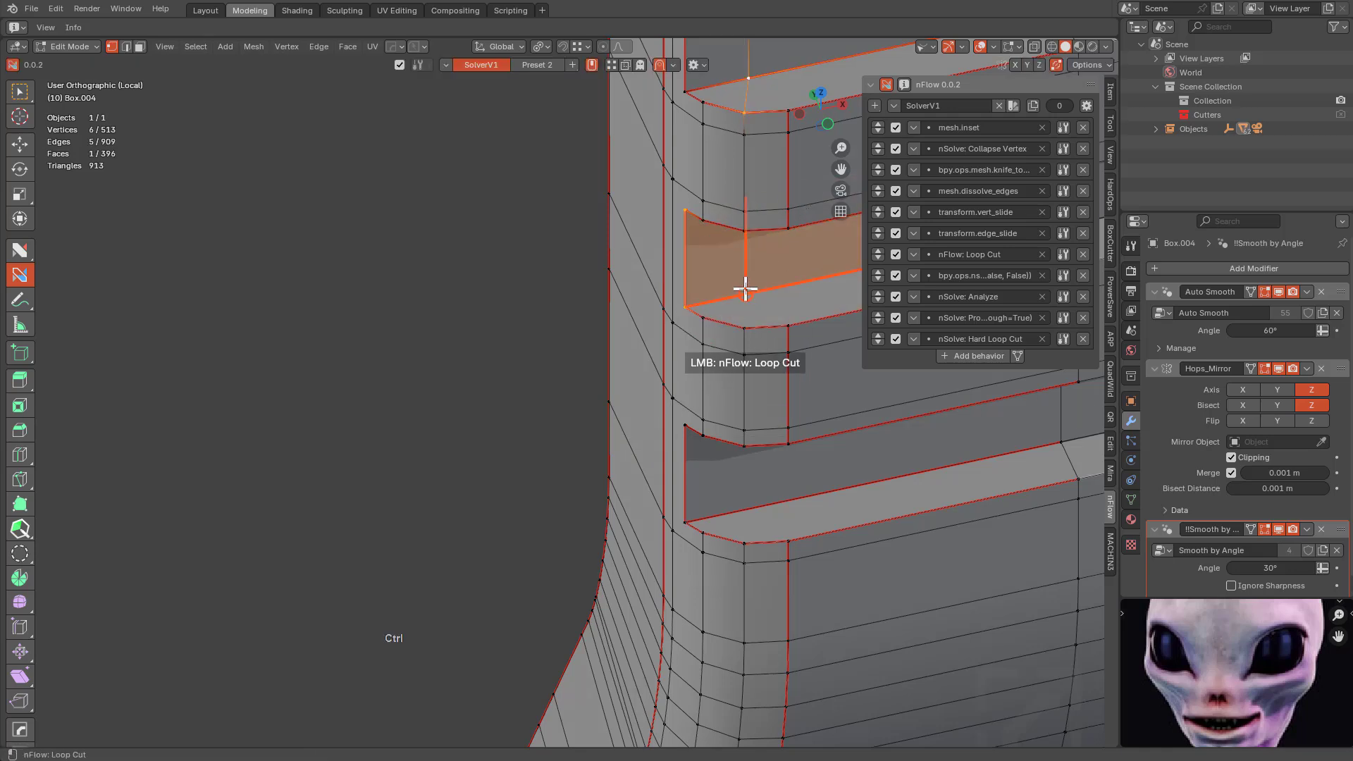
middle_drag(764, 387, 775, 290)
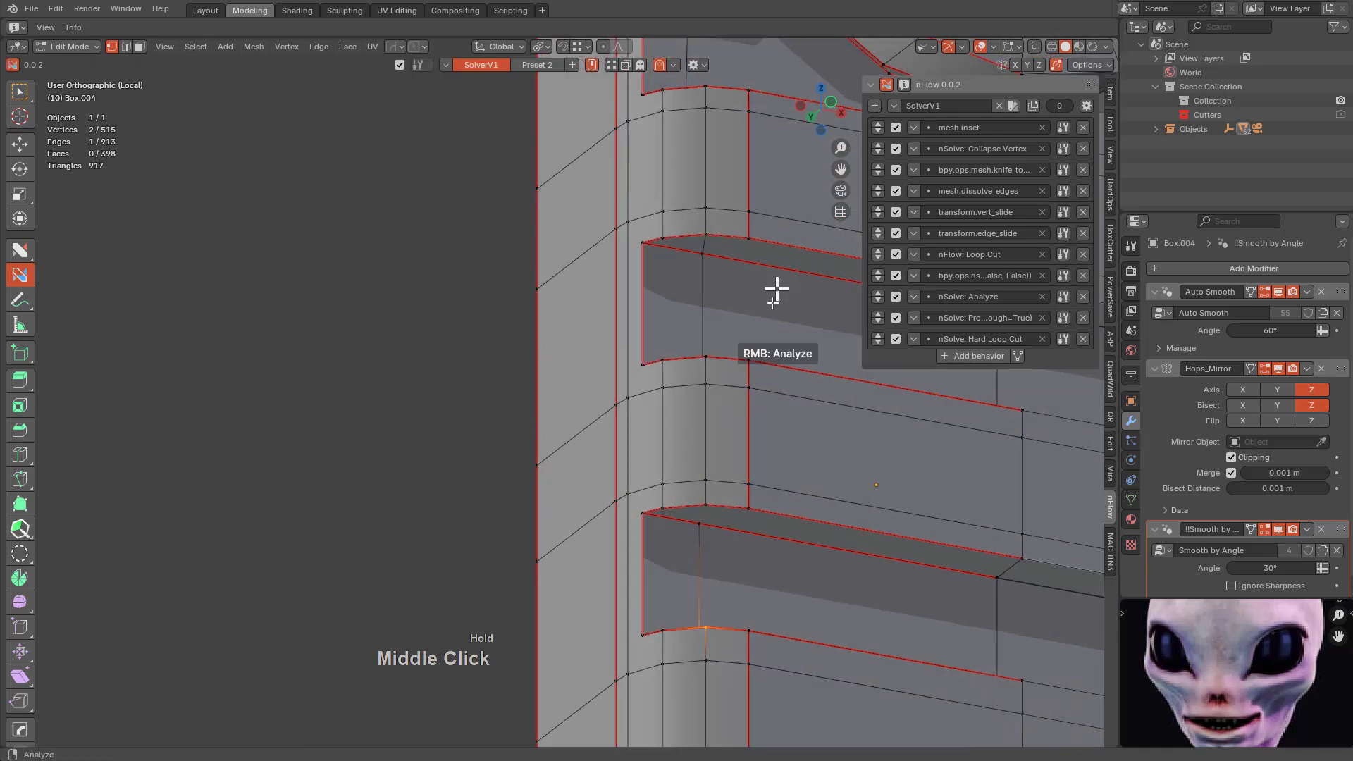
click(703, 504)
click(703, 504)
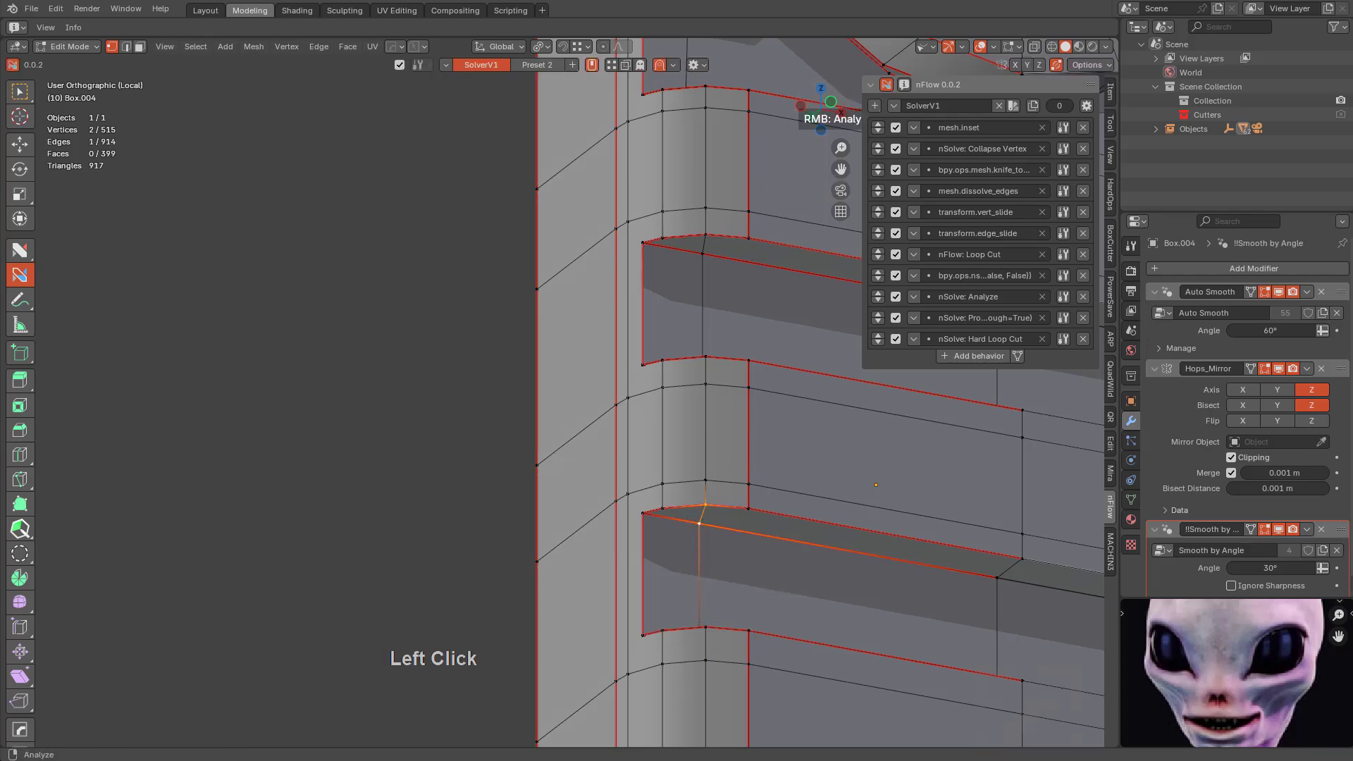
Cut across the last groove before the plain curved section and join both cut ends to the adjacent rib corner vertices.
middle_drag(809, 154, 757, 190)
scroll(787, 416, down, 1)
scroll(734, 277, up, 2)
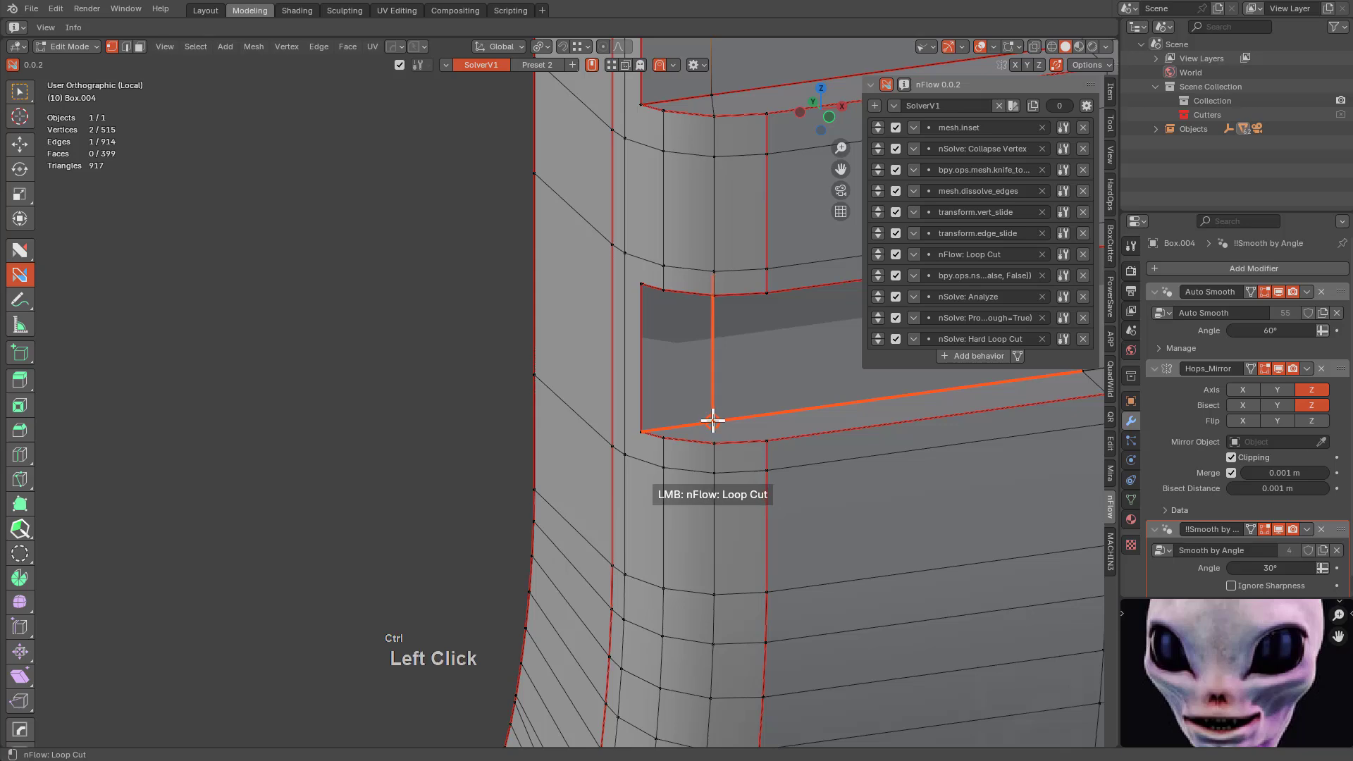
click(714, 442)
click(714, 421)
middle_drag(716, 420, 799, 296)
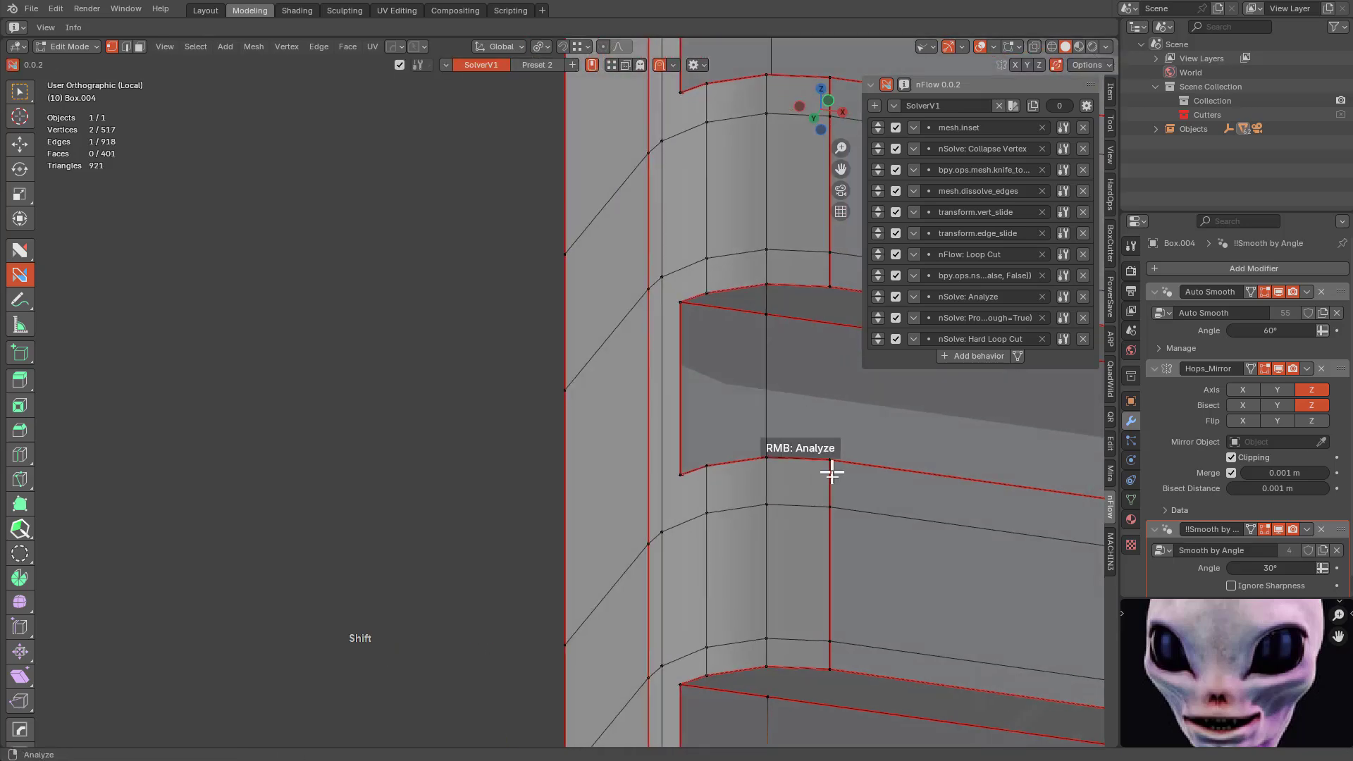
shift+middle_drag(831, 471, 699, 537)
scroll(663, 380, up, 1)
click(629, 379)
Cut the near side of the first groove beyond the plain curved section and join the cut end to the rib corner vertex.
middle_drag(670, 380, 649, 233)
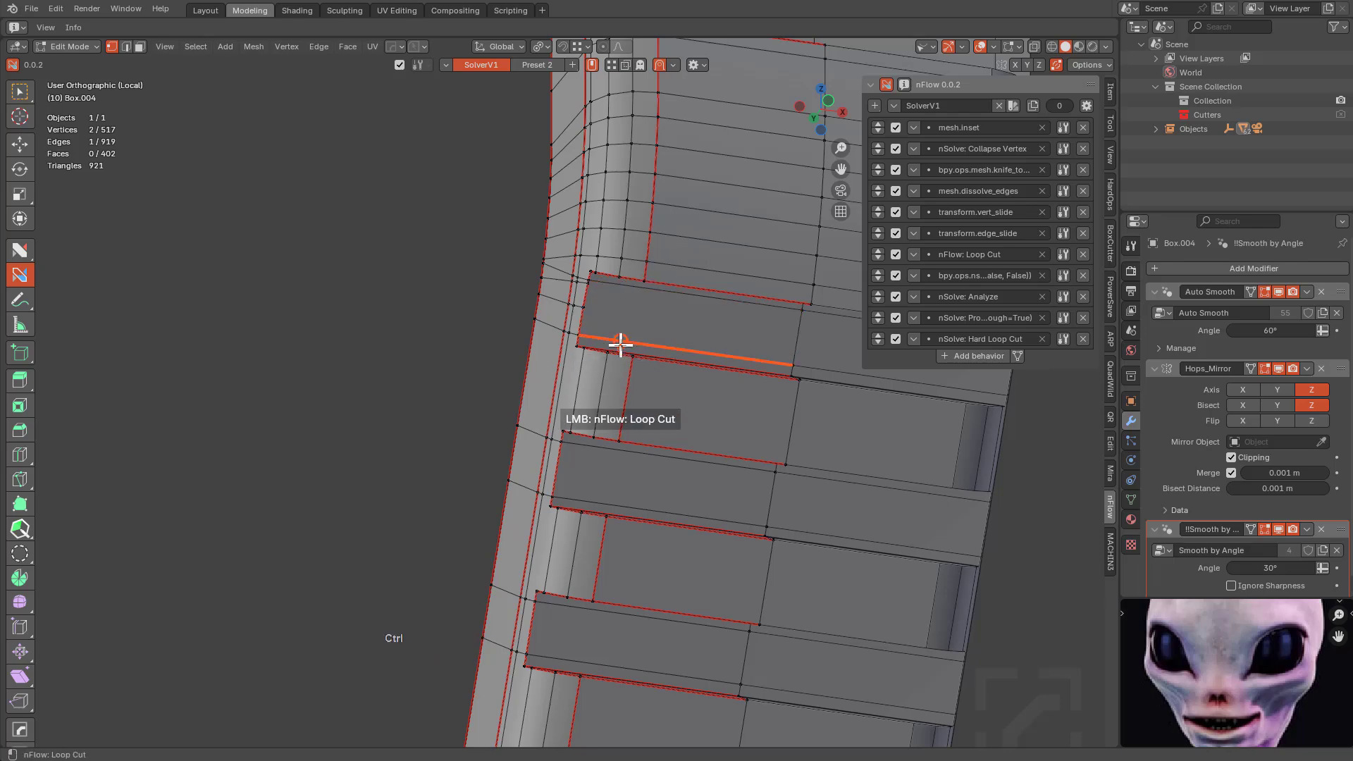
scroll(635, 340, up, 4)
middle_drag(637, 362, 691, 334)
key(ctrl)
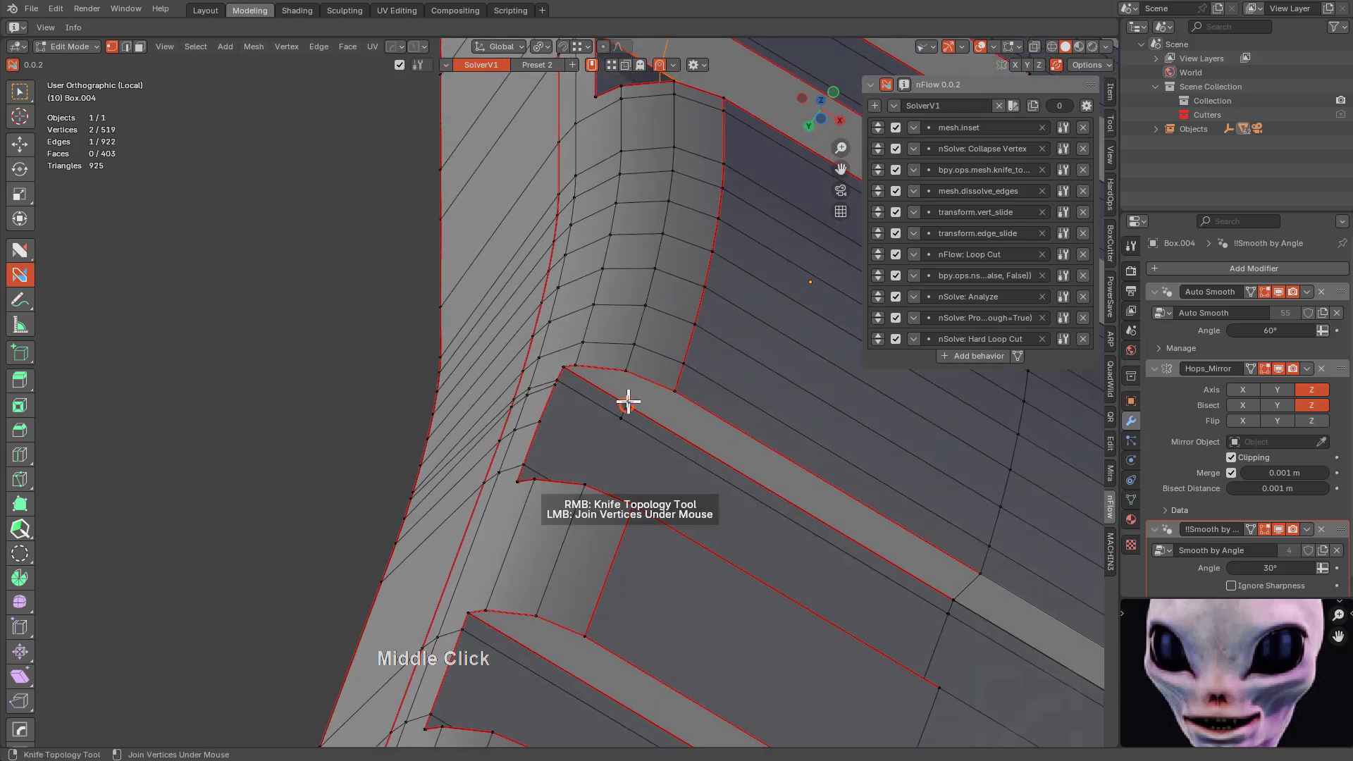
click(628, 402)
Cut the opposite side of the same groove, join it to the rib corner, and connect the two cuts across the floor.
middle_drag(628, 373, 681, 525)
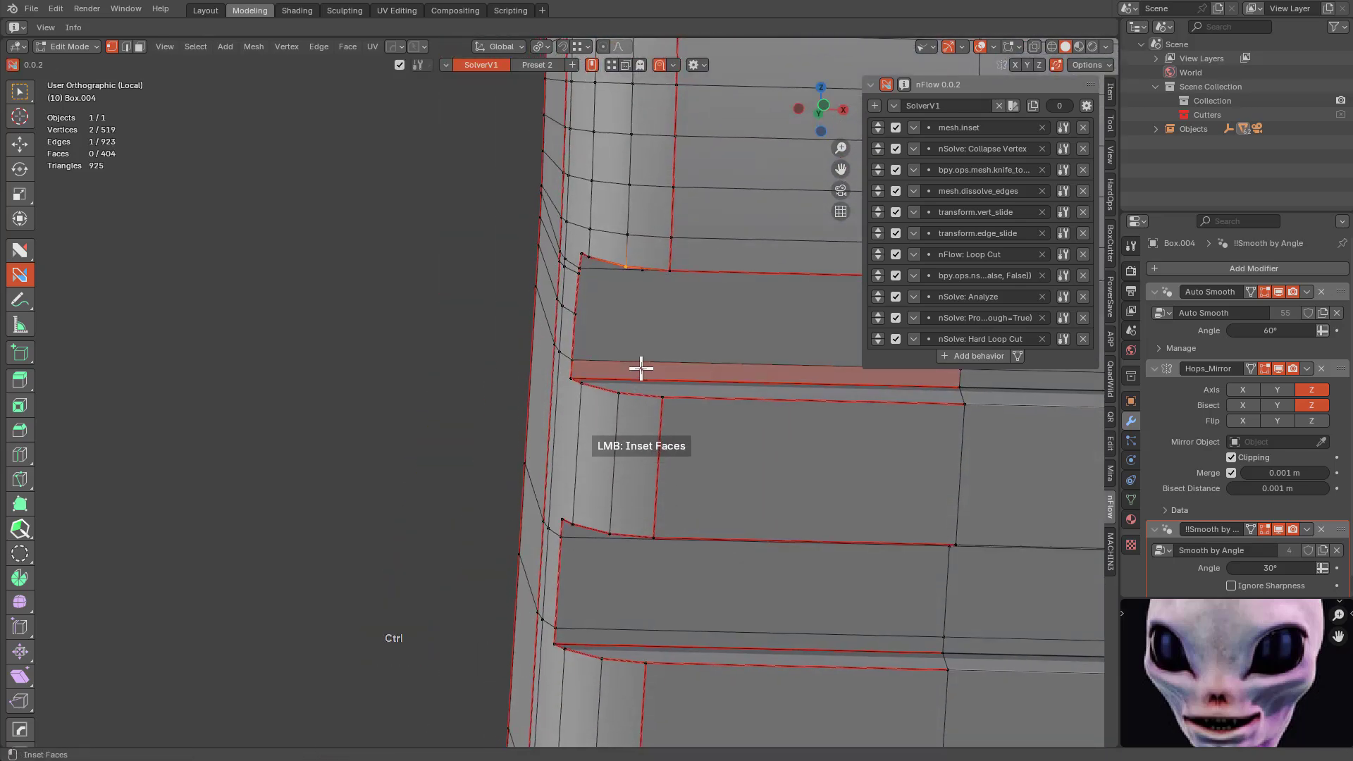
click(635, 381)
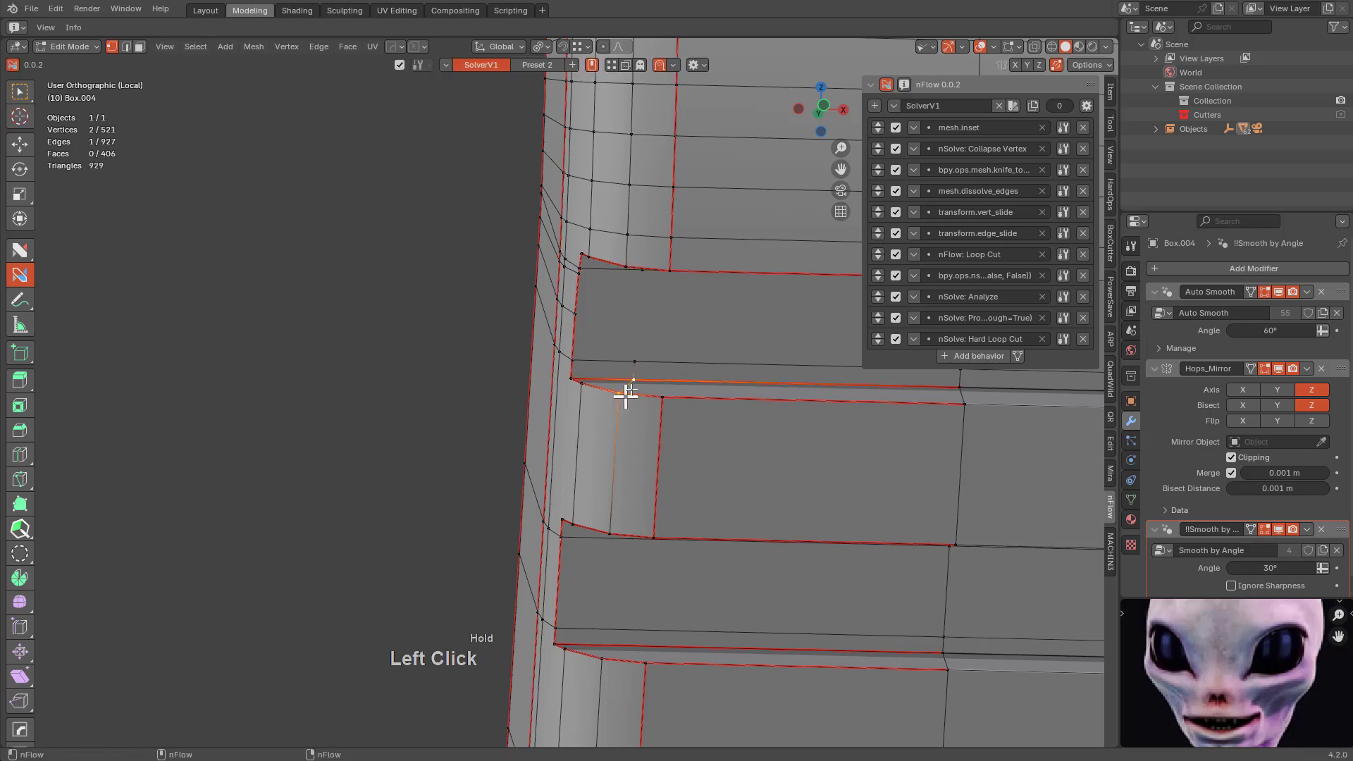
middle_drag(625, 392, 665, 329)
drag(621, 410, 646, 345)
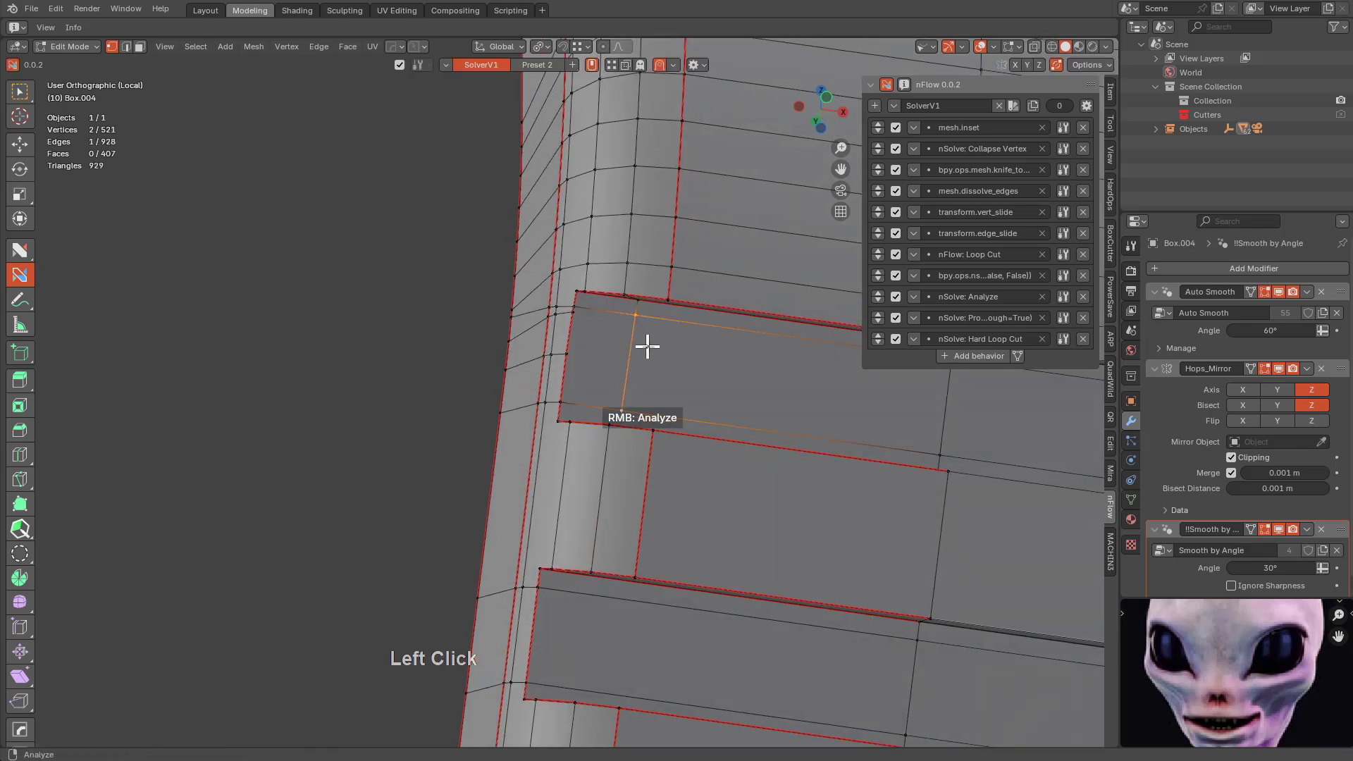
Add a loop cut across the second groove beyond the plain section and join both its ends to the rib corner vertices.
scroll(651, 348, down, 2)
middle_drag(655, 350, 693, 332)
shift+middle_drag(656, 436, 797, 226)
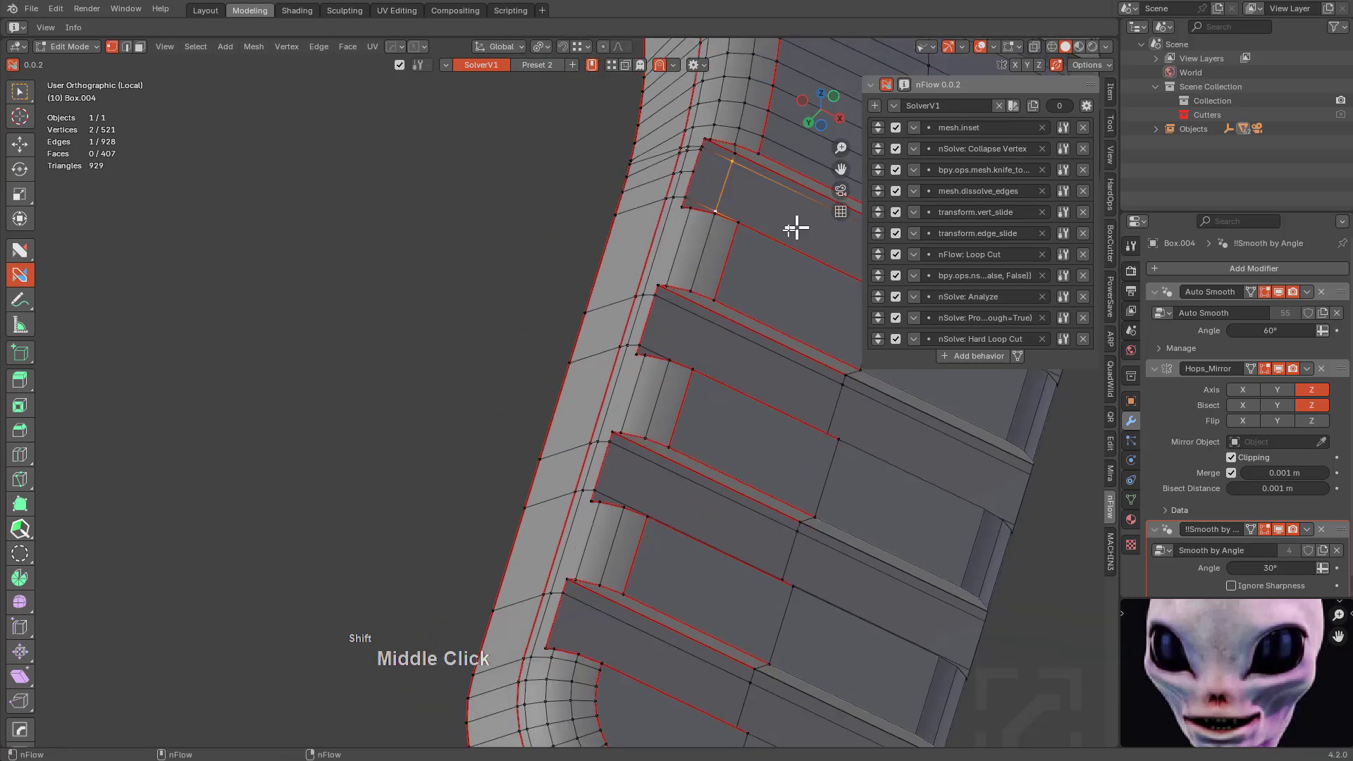
scroll(797, 226, up, 4)
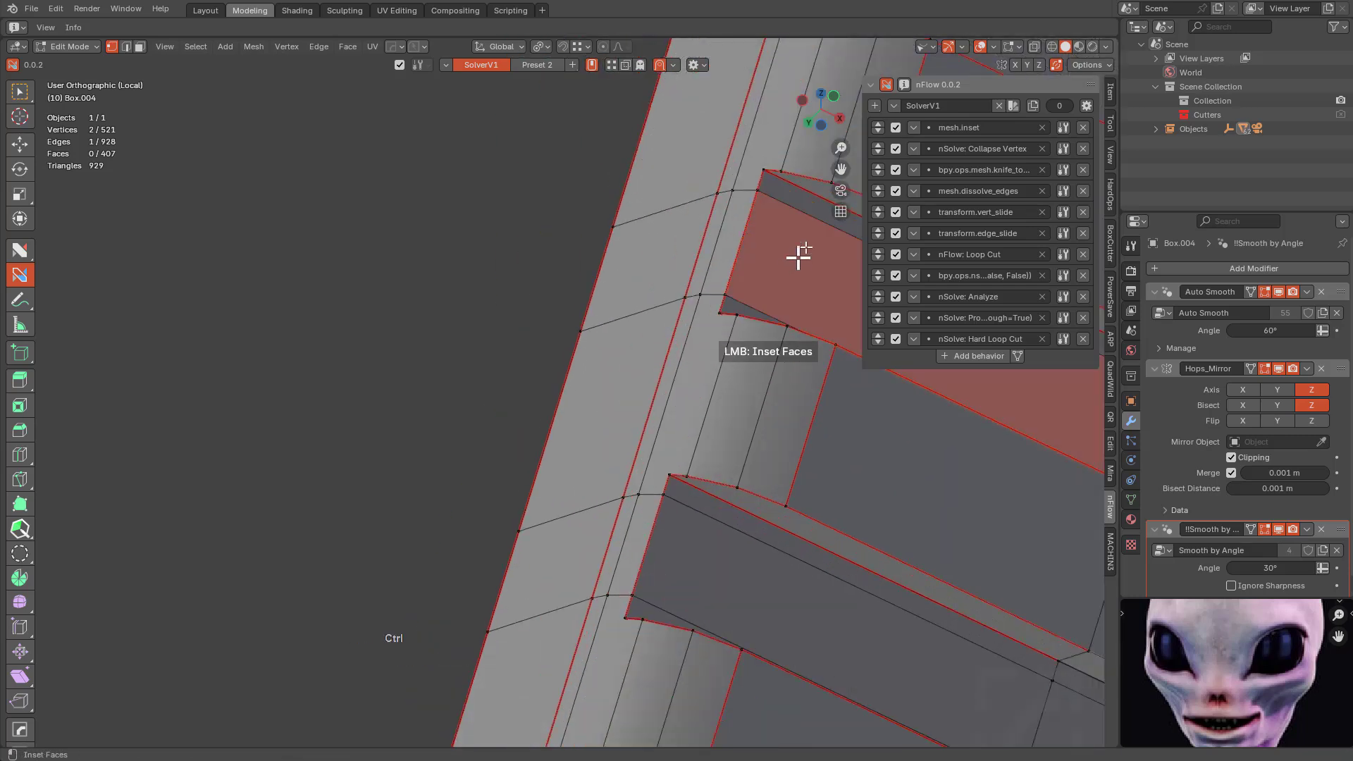
click(816, 221)
middle_drag(815, 221, 576, 301)
scroll(576, 302, up, 2)
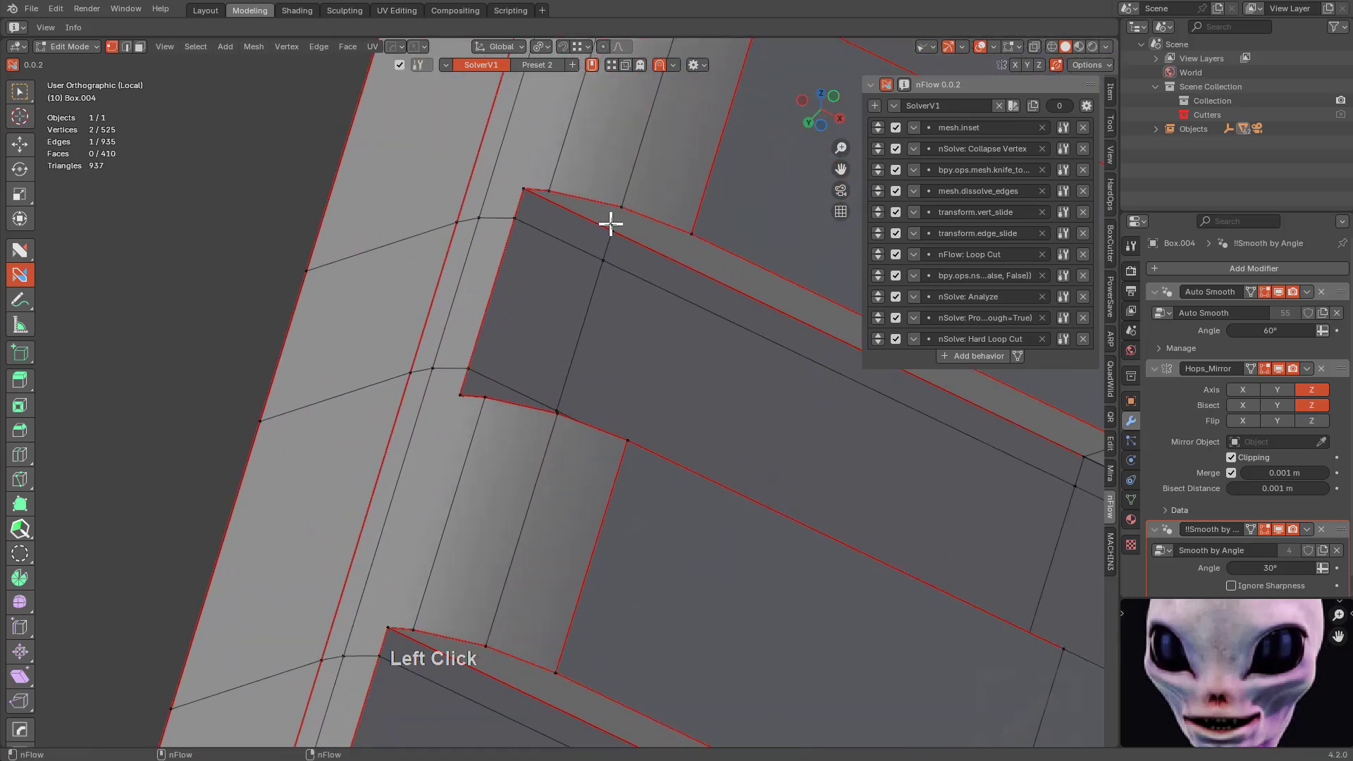
click(610, 224)
middle_drag(619, 251, 615, 326)
scroll(564, 387, up, 2)
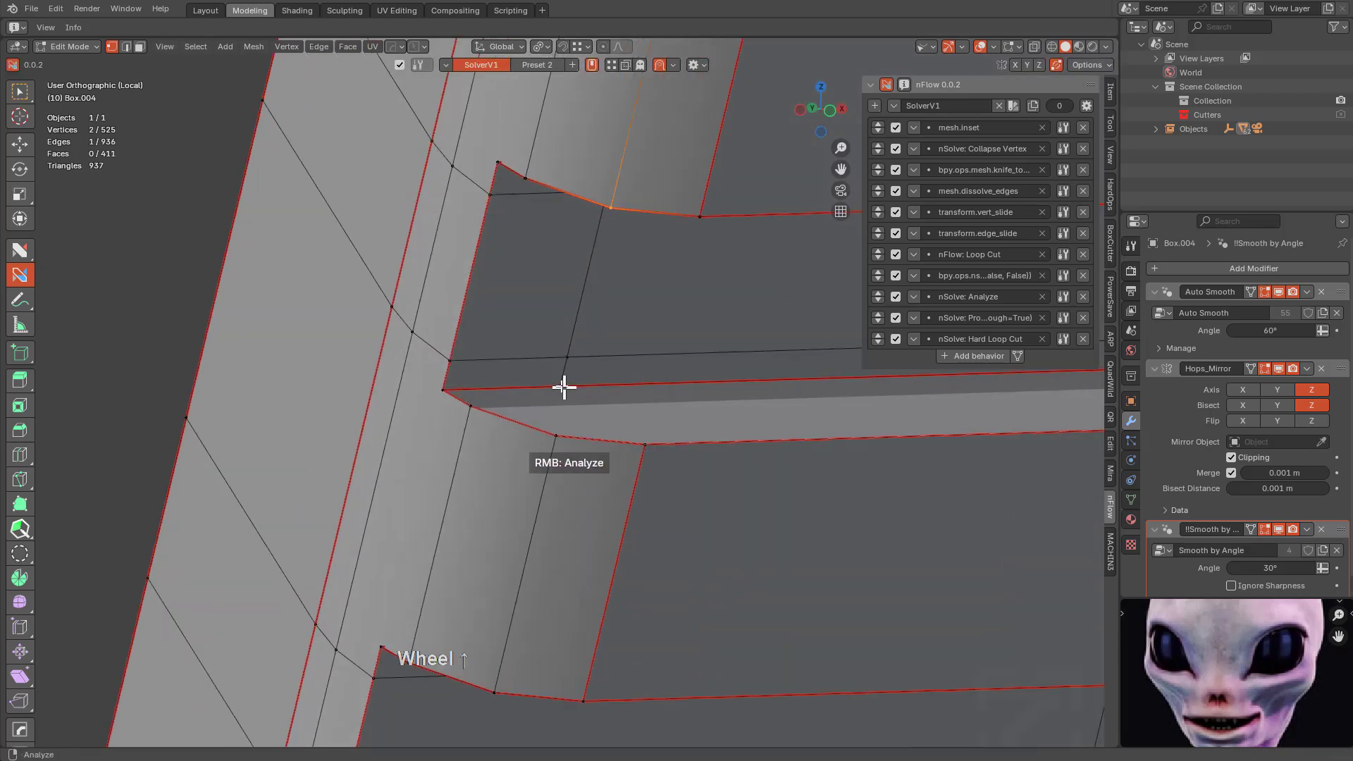
drag(564, 387, 556, 435)
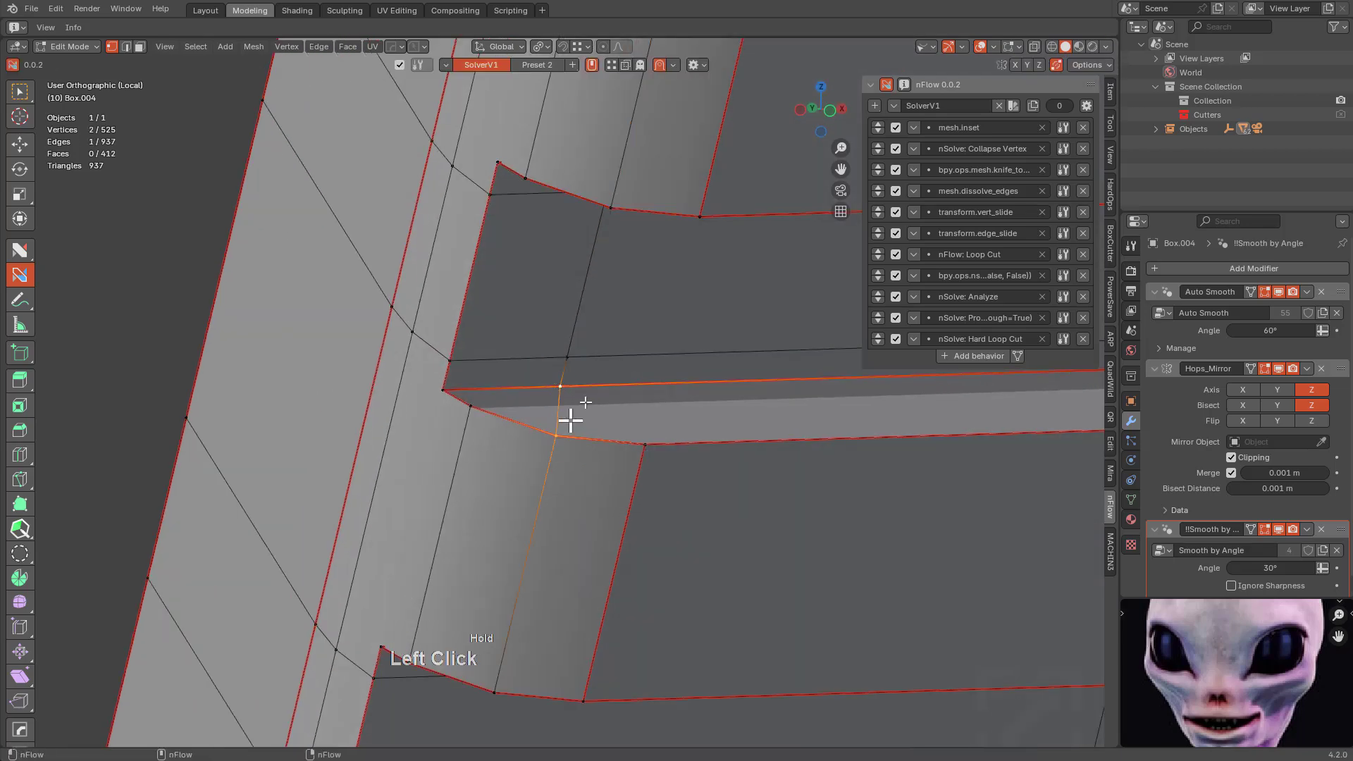
Add a loop cut across the third groove beyond the plain section and join its two ends to the rib corners.
scroll(570, 419, down, 2)
shift+middle_drag(689, 447, 620, 317)
scroll(644, 453, down, 1)
shift+middle_drag(643, 453, 633, 266)
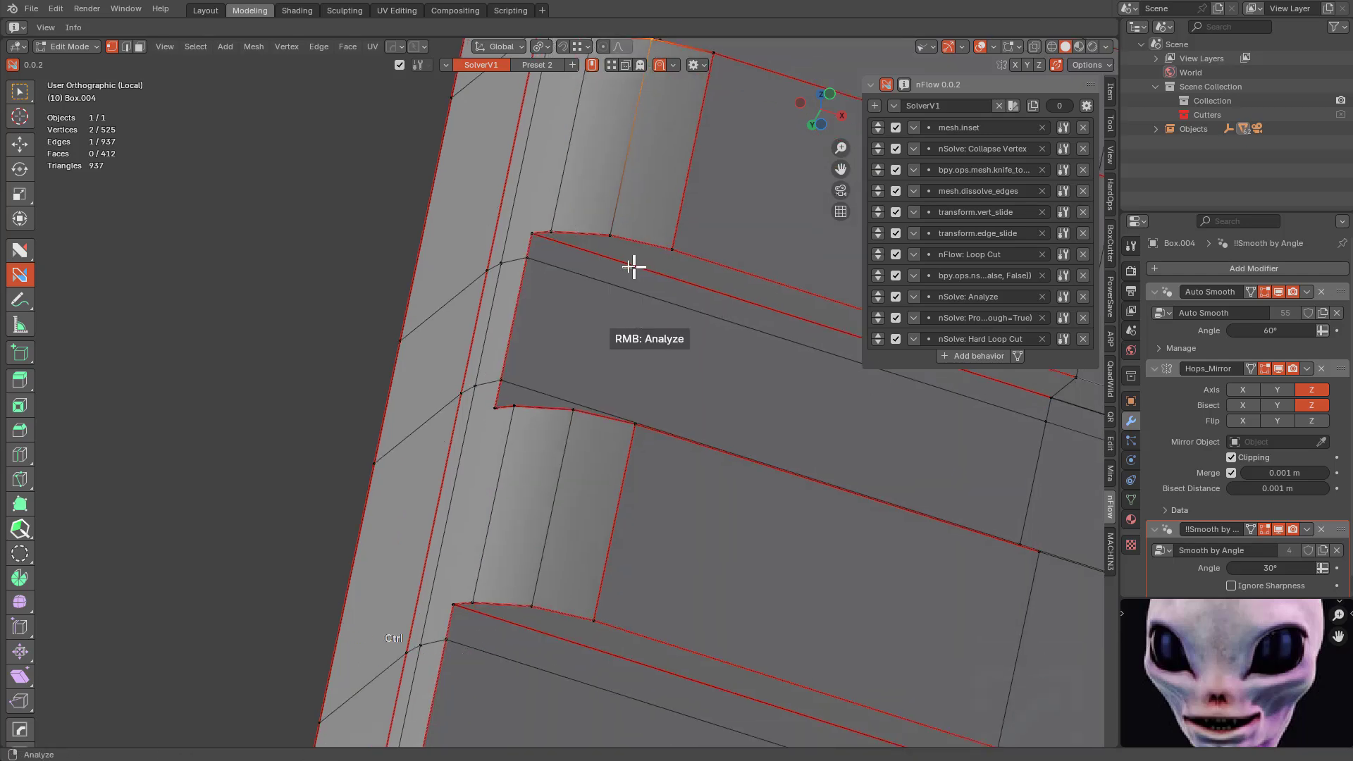
drag(610, 258, 610, 235)
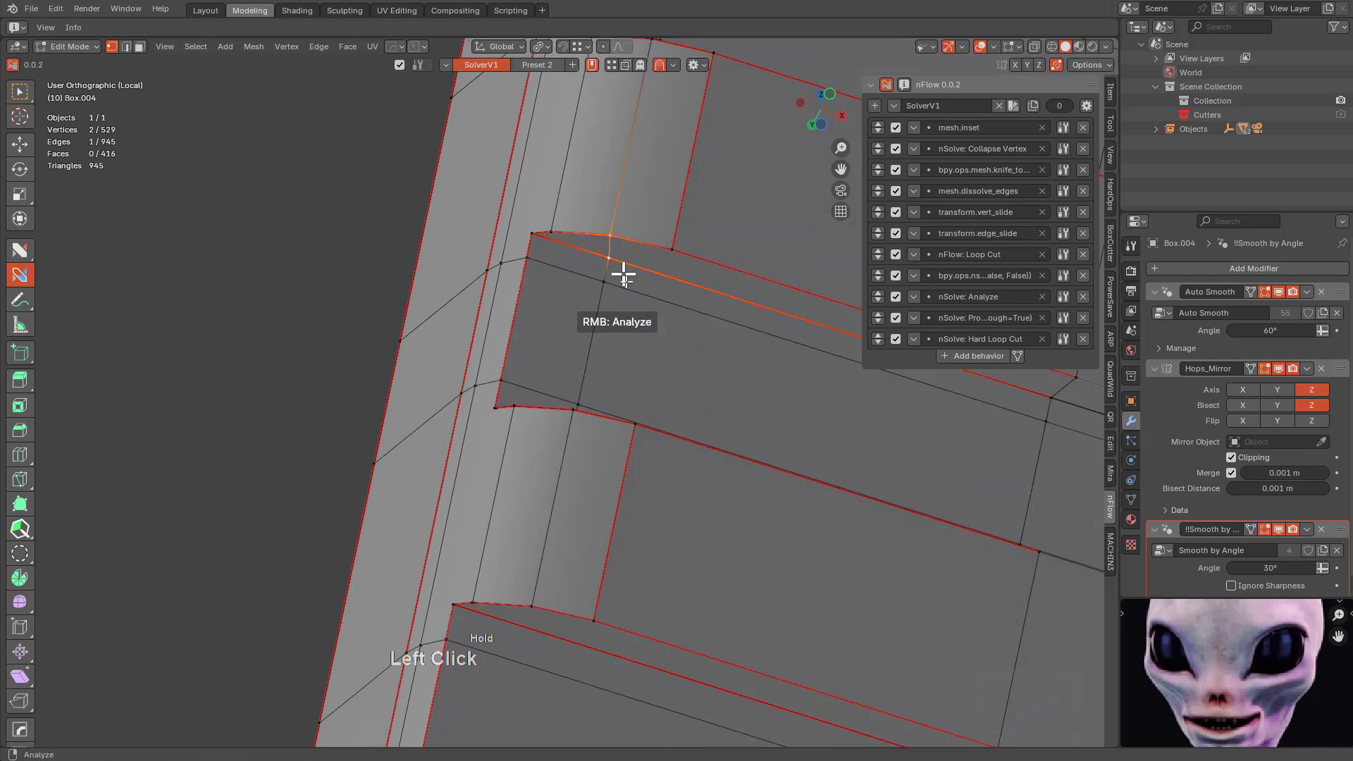
middle_drag(632, 310, 634, 420)
drag(572, 327, 581, 378)
Add a loop cut across the groove above the rounded end cap and join both its ends to the adjacent rib vertices.
middle_drag(680, 449, 779, 36)
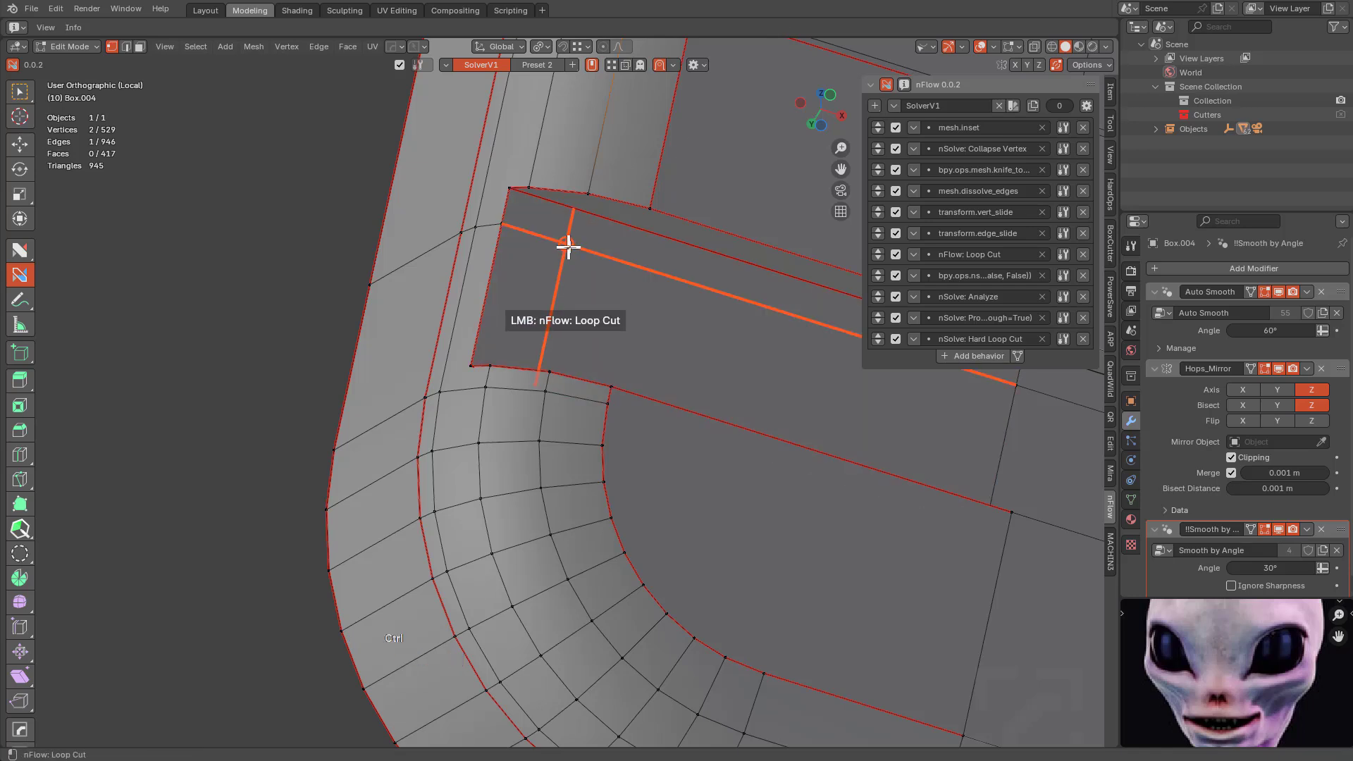
click(585, 205)
middle_drag(592, 187, 596, 429)
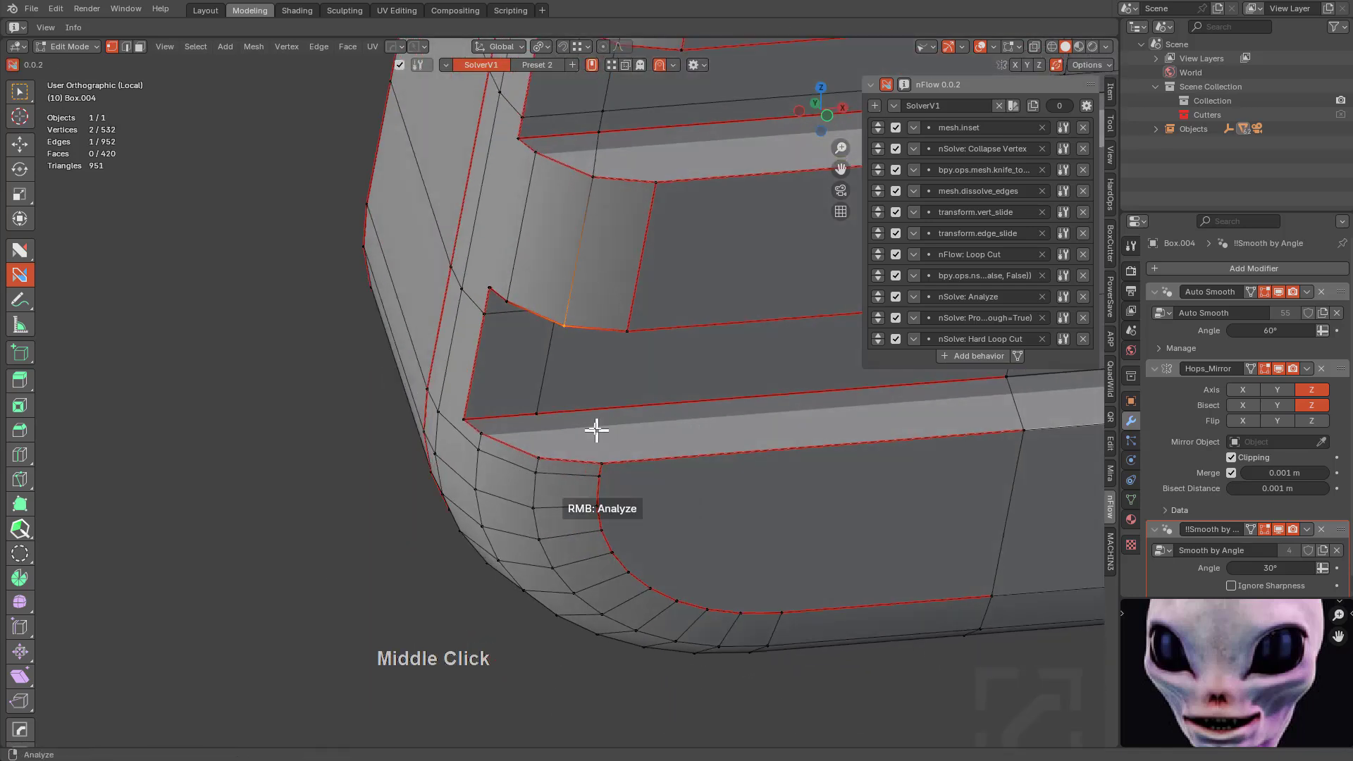
drag(539, 412, 555, 453)
Add a second loop cut across the same groove, further along its length, and join both ends to the flat rib faces' corner vertices.
middle_drag(638, 421, 641, 223)
ctrl+click(619, 252)
drag(627, 248, 634, 221)
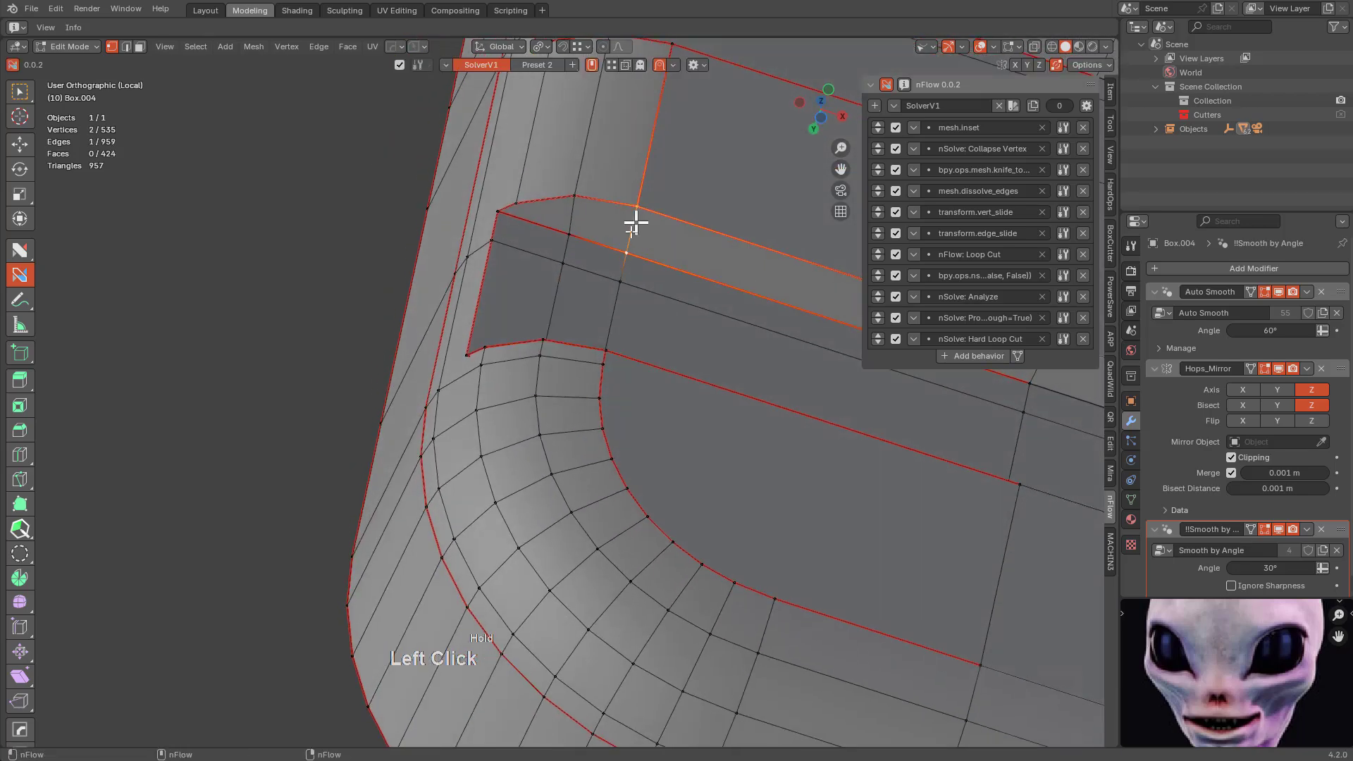
middle_drag(634, 220, 588, 434)
drag(595, 408, 595, 458)
scroll(646, 408, up, 2)
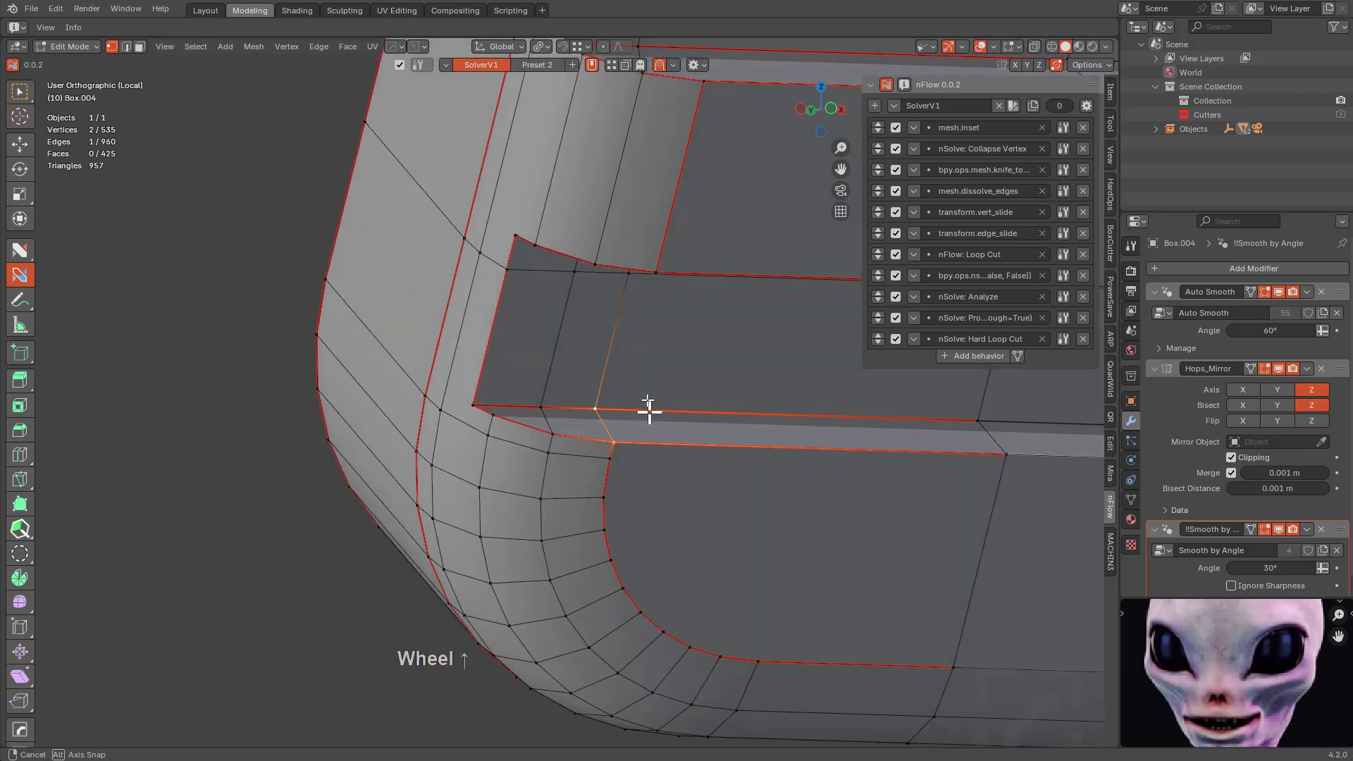
Add a matching second loop cut across the next groove up and join its two ends to the flat rib faces' corners.
scroll(586, 405, down, 1)
scroll(585, 394, down, 2)
shift+middle_drag(580, 277, 619, 312)
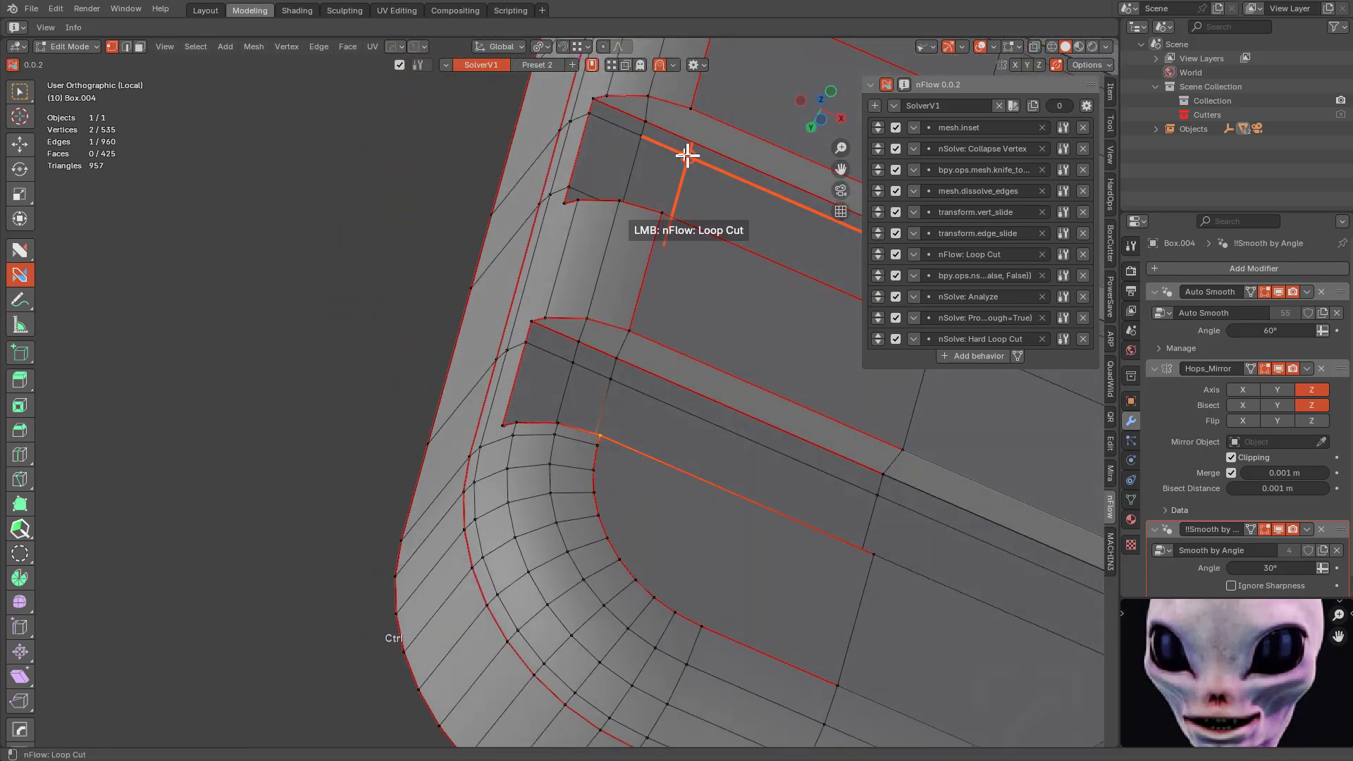
drag(684, 132, 689, 112)
middle_drag(688, 115, 655, 291)
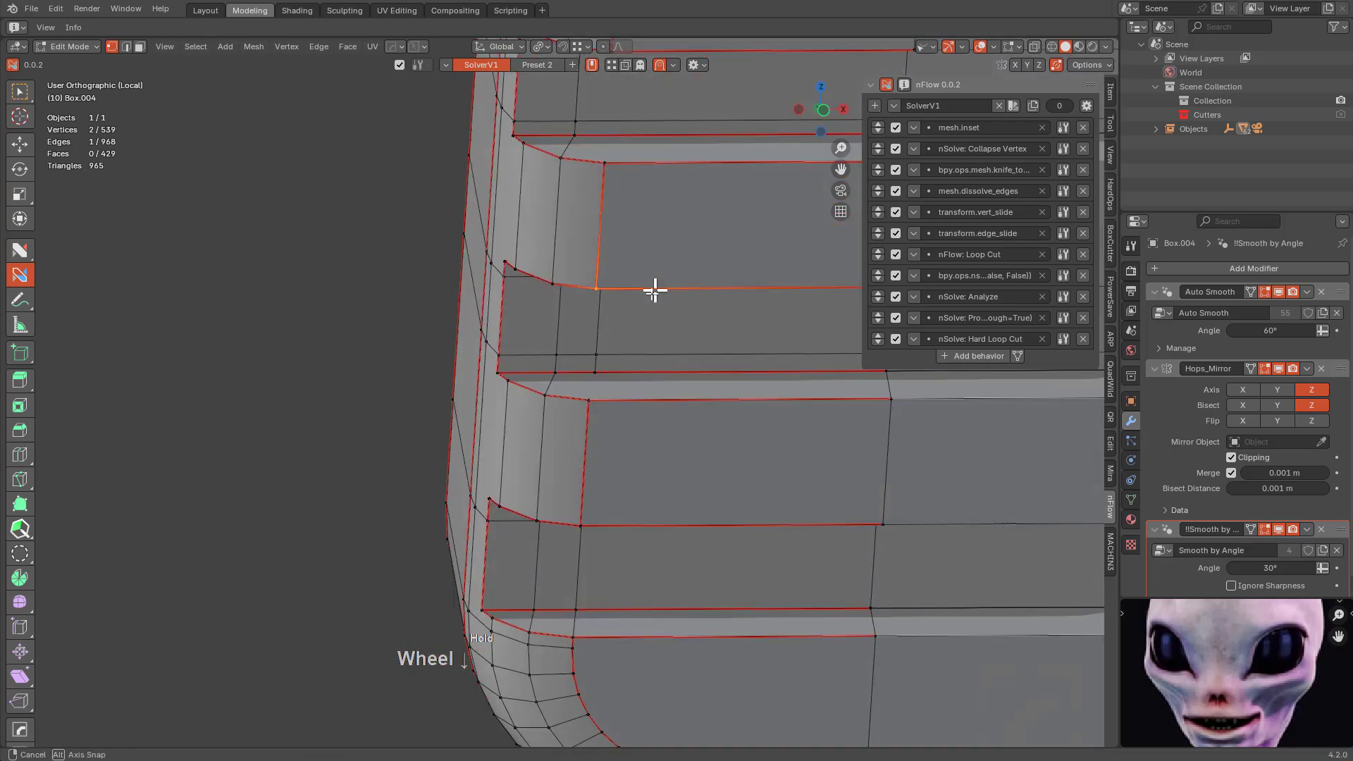
drag(596, 374, 594, 395)
Cut across the third groove up in line with the flat rib faces and join the cut to the corner vertices on both sides.
shift+middle_drag(646, 255, 614, 481)
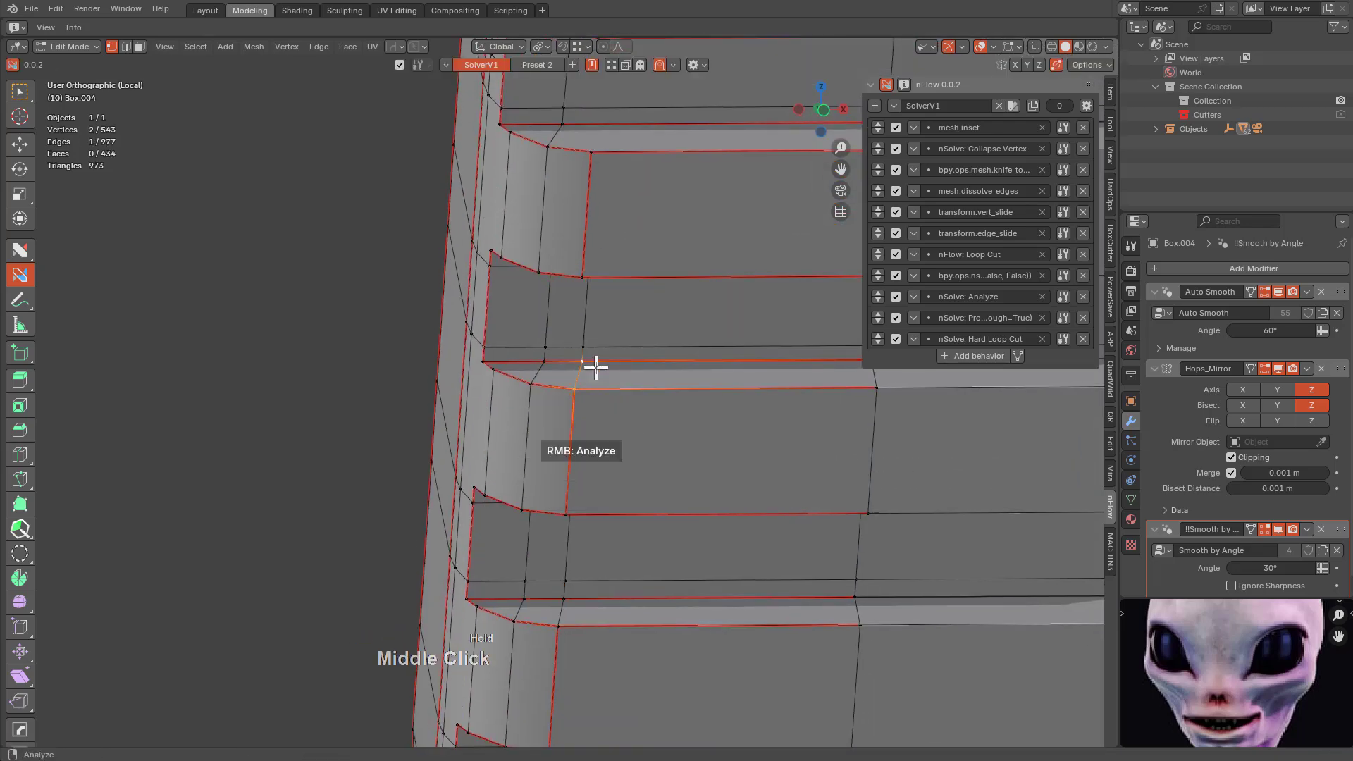
middle_drag(596, 367, 641, 212)
scroll(640, 212, down, 1)
shift+middle_drag(684, 150, 634, 501)
scroll(634, 501, up, 2)
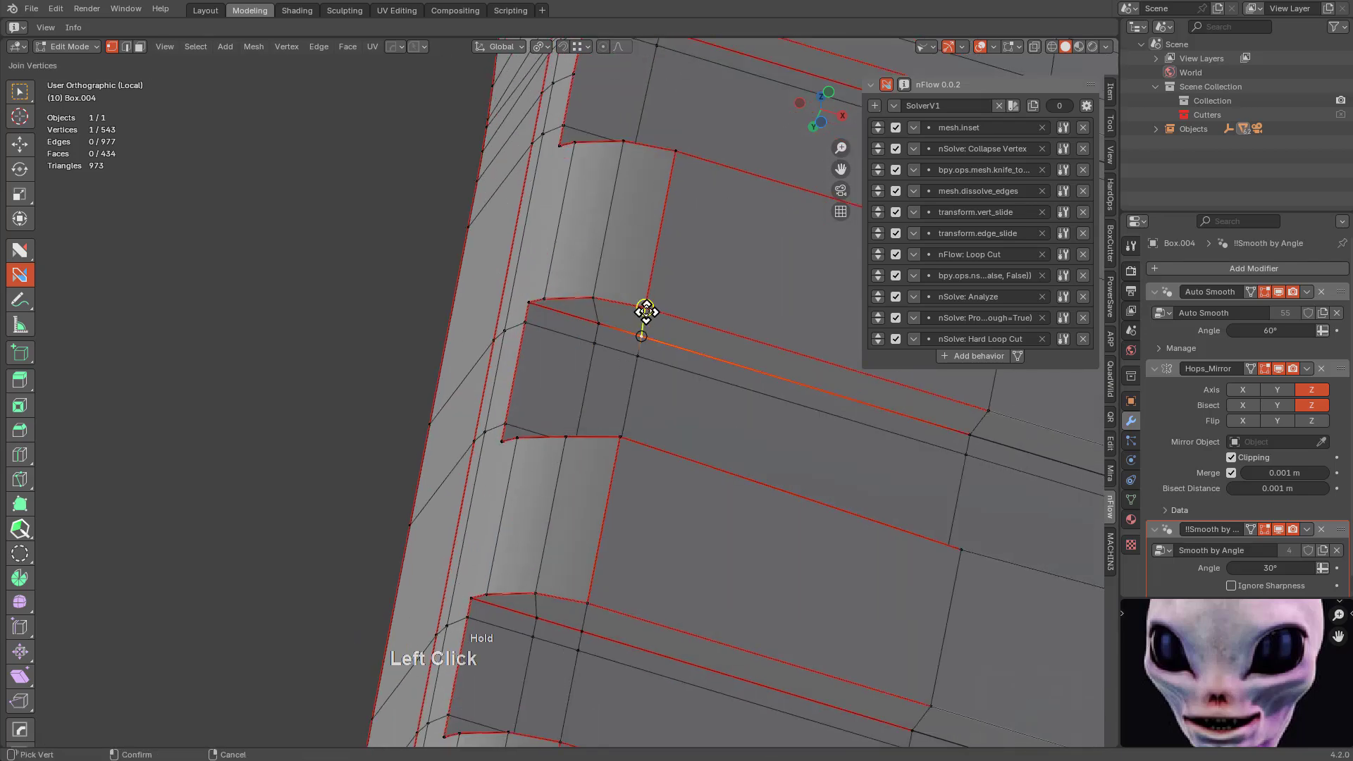
drag(646, 311, 645, 305)
Add the second loop cut across the groove just below the plain curved section and join both ends to the rib corners.
scroll(674, 293, down, 3)
middle_drag(674, 293, 663, 389)
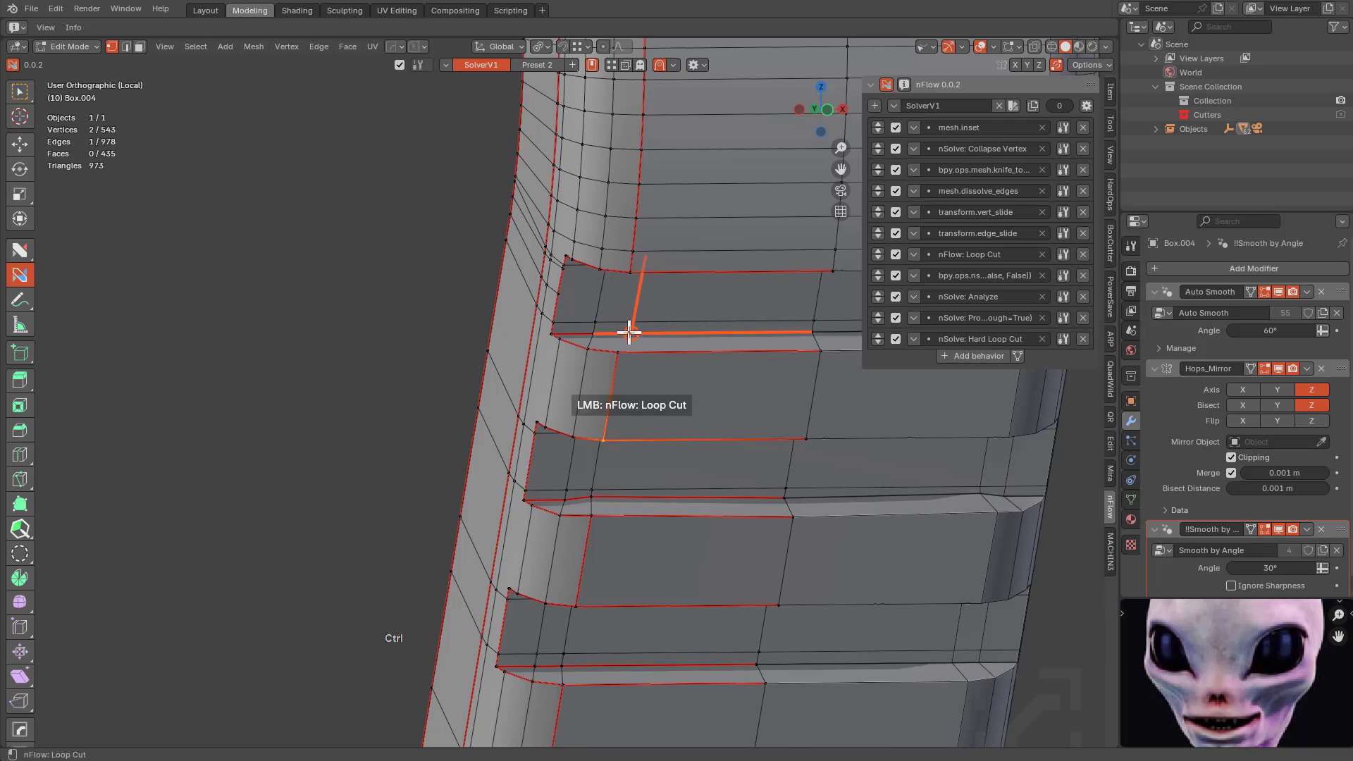
drag(622, 355, 620, 352)
mouse_move(620, 352)
middle_down()
mouse_move(689, 215)
mouse_move(637, 461)
mouse_move(640, 341)
middle_up()
scroll(637, 461, up, 2)
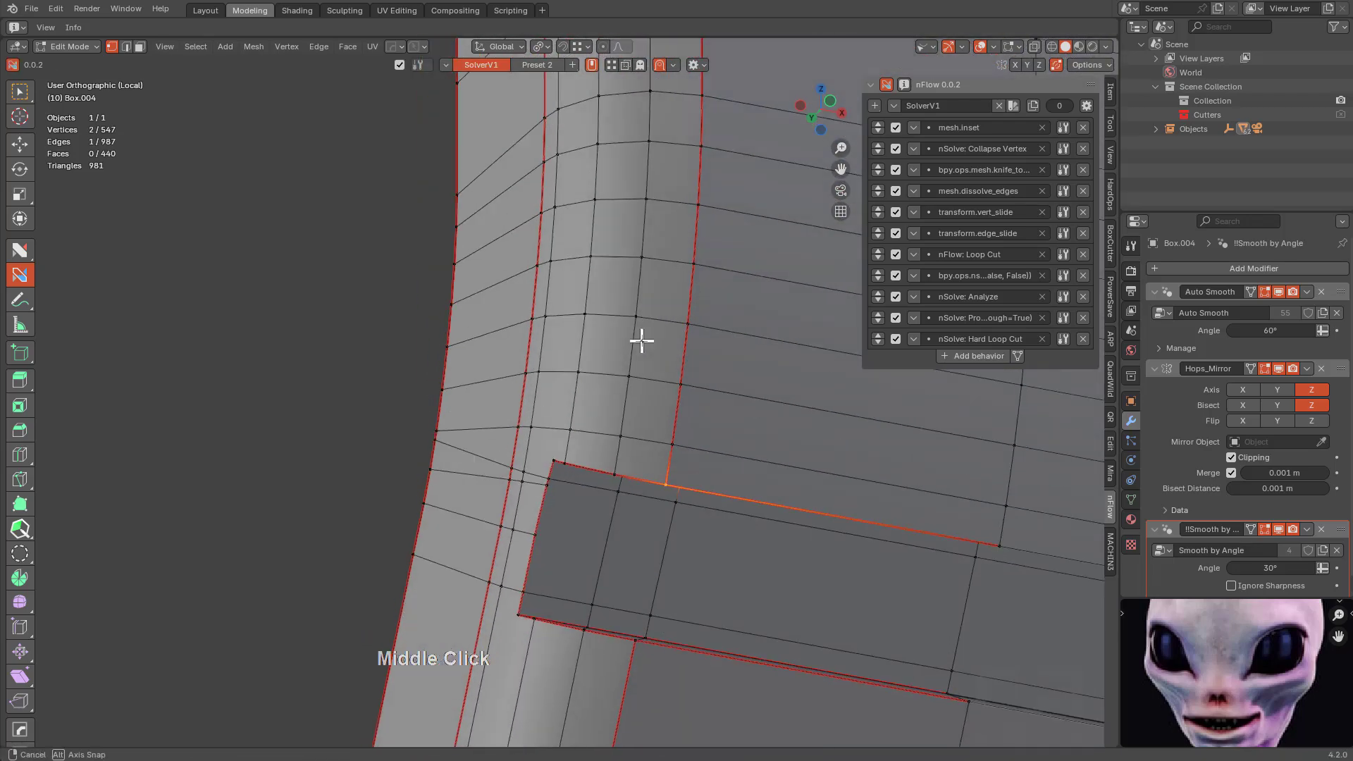
Cut across the first groove beyond the plain curved section and join both cut ends to the flat rib faces' corner vertices.
shift+scroll(689, 257, up, 4)
shift+middle_drag(688, 256, 613, 522)
scroll(621, 298, up, 1)
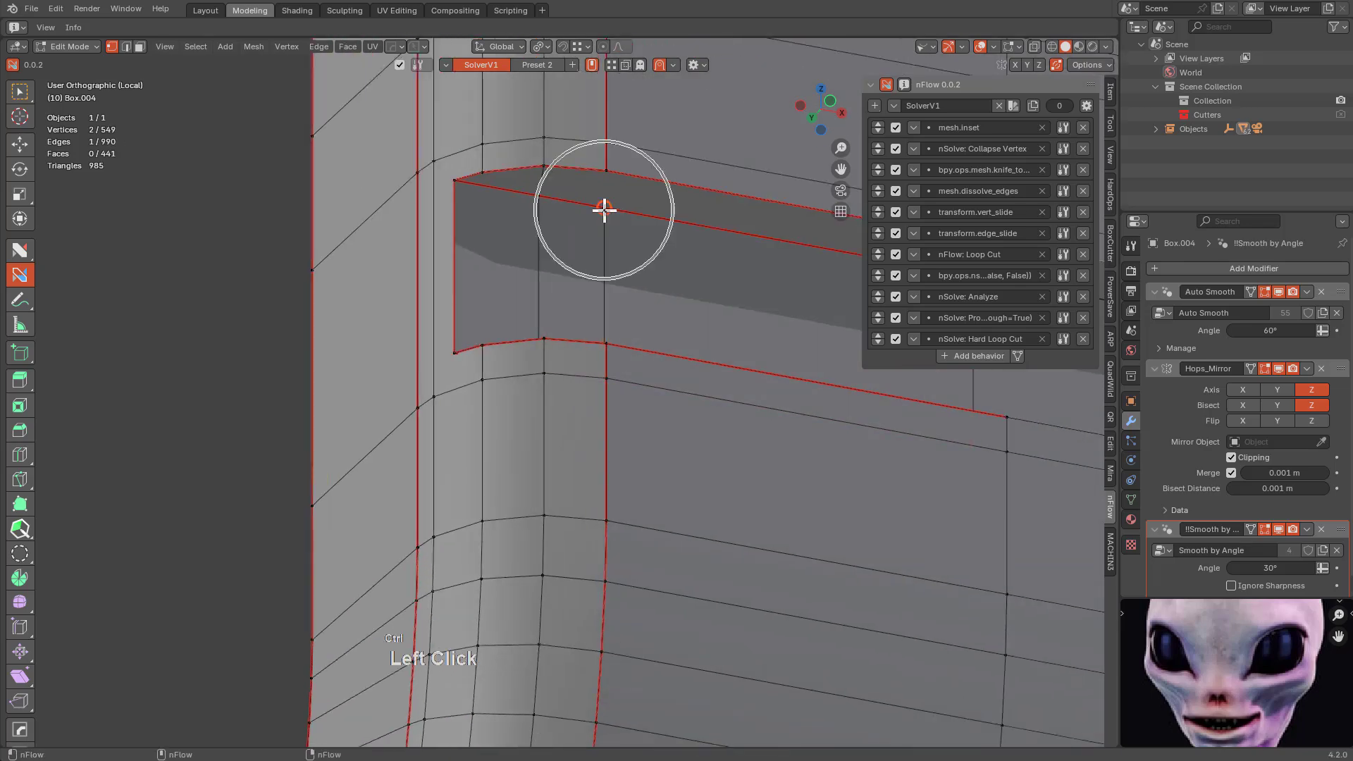
drag(603, 177, 606, 170)
shift+middle_drag(542, 705, 603, 378)
scroll(624, 226, down, 3)
scroll(604, 377, down, 2)
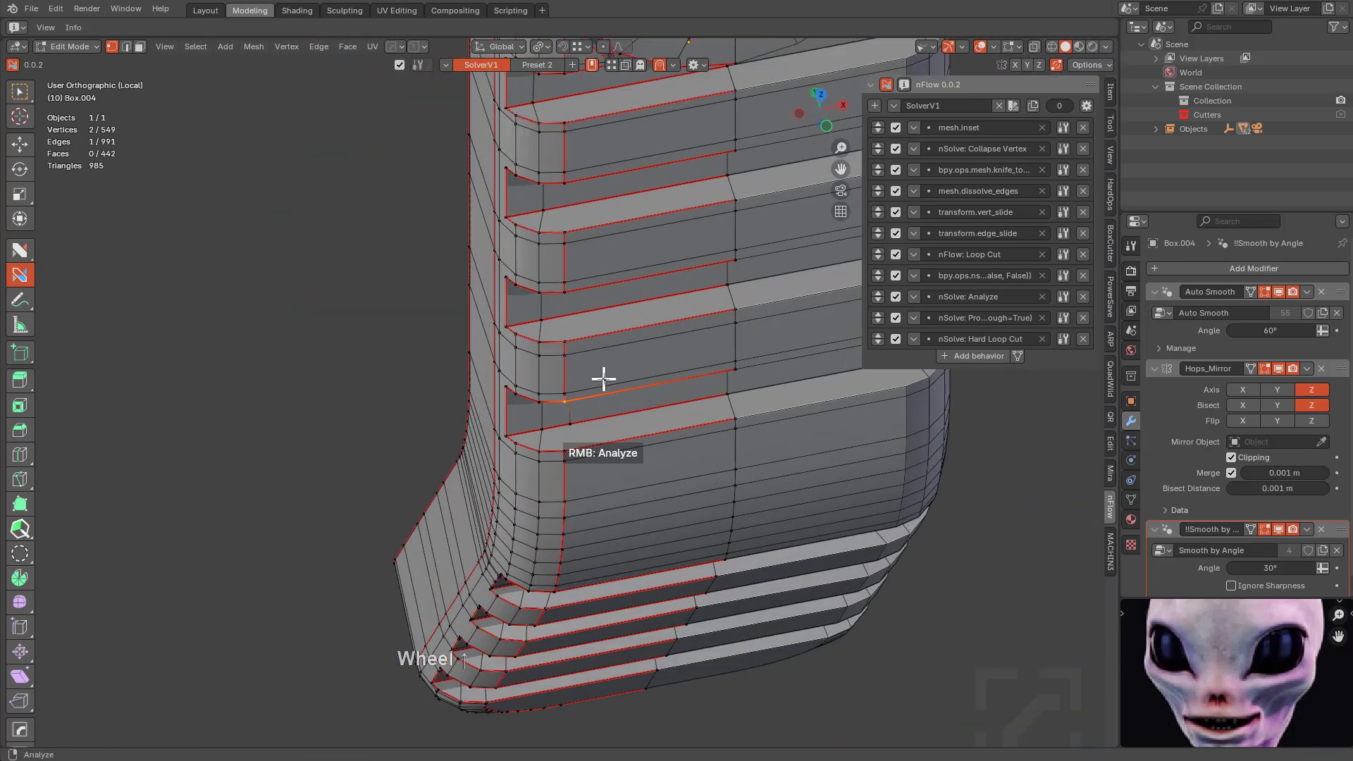
scroll(592, 416, up, 4)
drag(584, 448, 568, 493)
Add a second loop cut across the following groove up and join its ends to the rib corner vertices.
shift+middle_drag(585, 239, 595, 291)
click(580, 305)
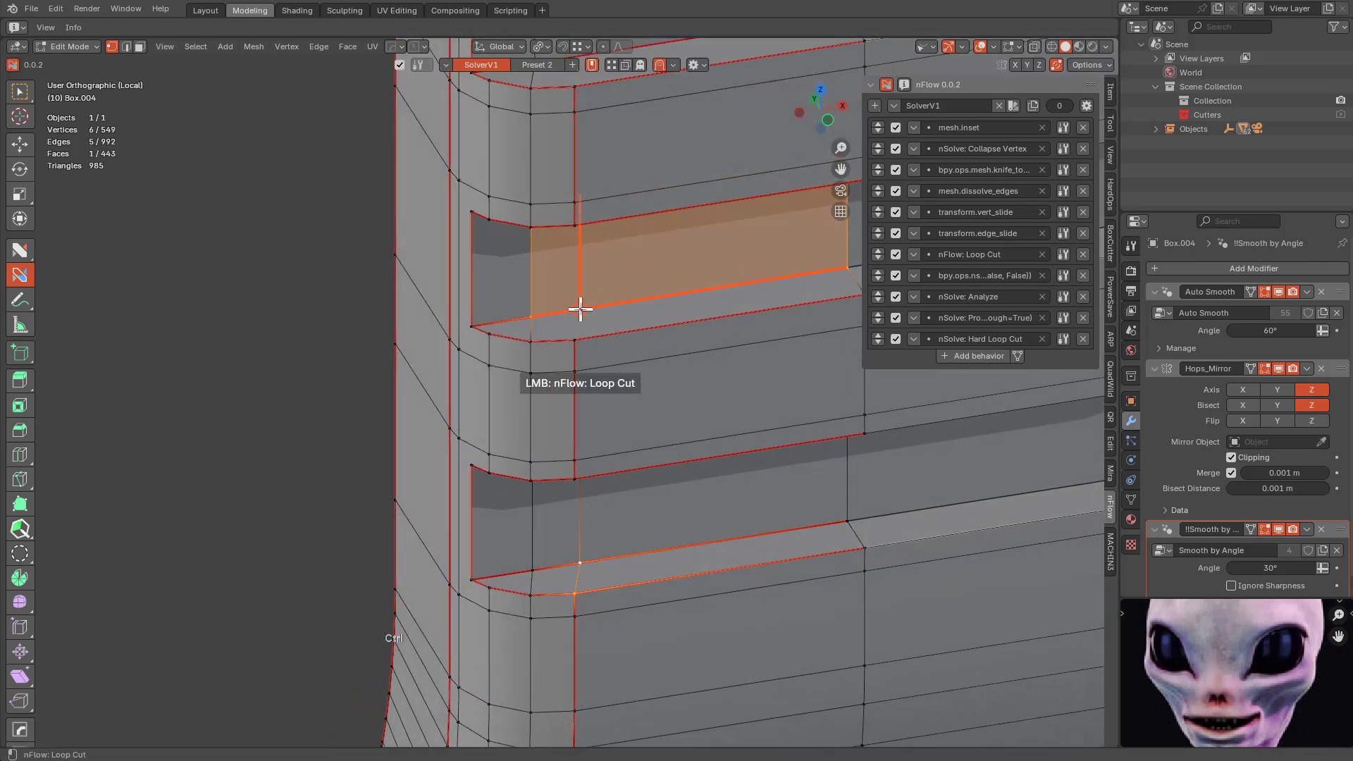
drag(582, 309, 576, 342)
shift+middle_drag(579, 415, 592, 286)
middle_drag(592, 285, 584, 169)
drag(585, 129, 585, 129)
Add a second loop cut across the third groove beyond the plain section and join its upper and lower ends to the rib corners.
shift+middle_drag(585, 129, 592, 462)
scroll(585, 285, down, 3)
shift+middle_drag(585, 285, 573, 450)
scroll(574, 450, up, 4)
click(581, 455)
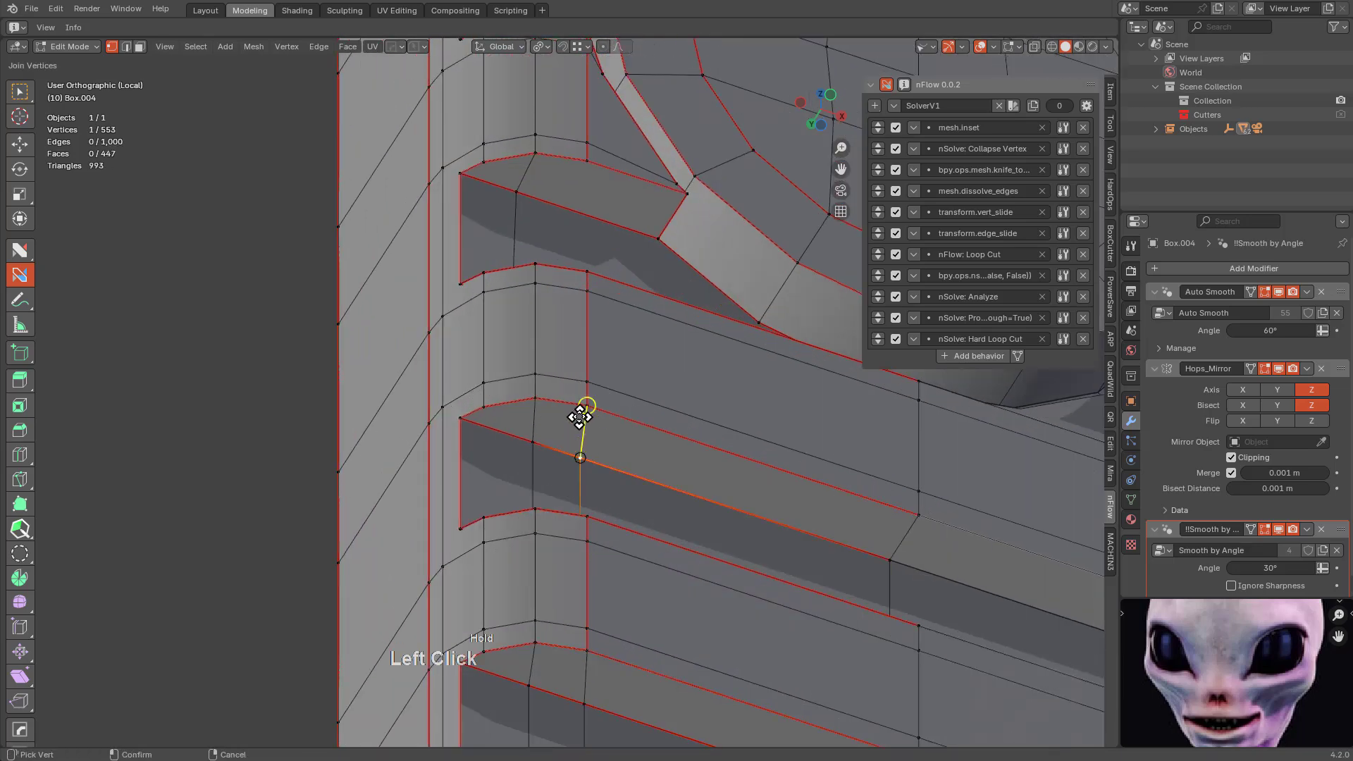
scroll(589, 531, down, 3)
drag(581, 253, 607, 284)
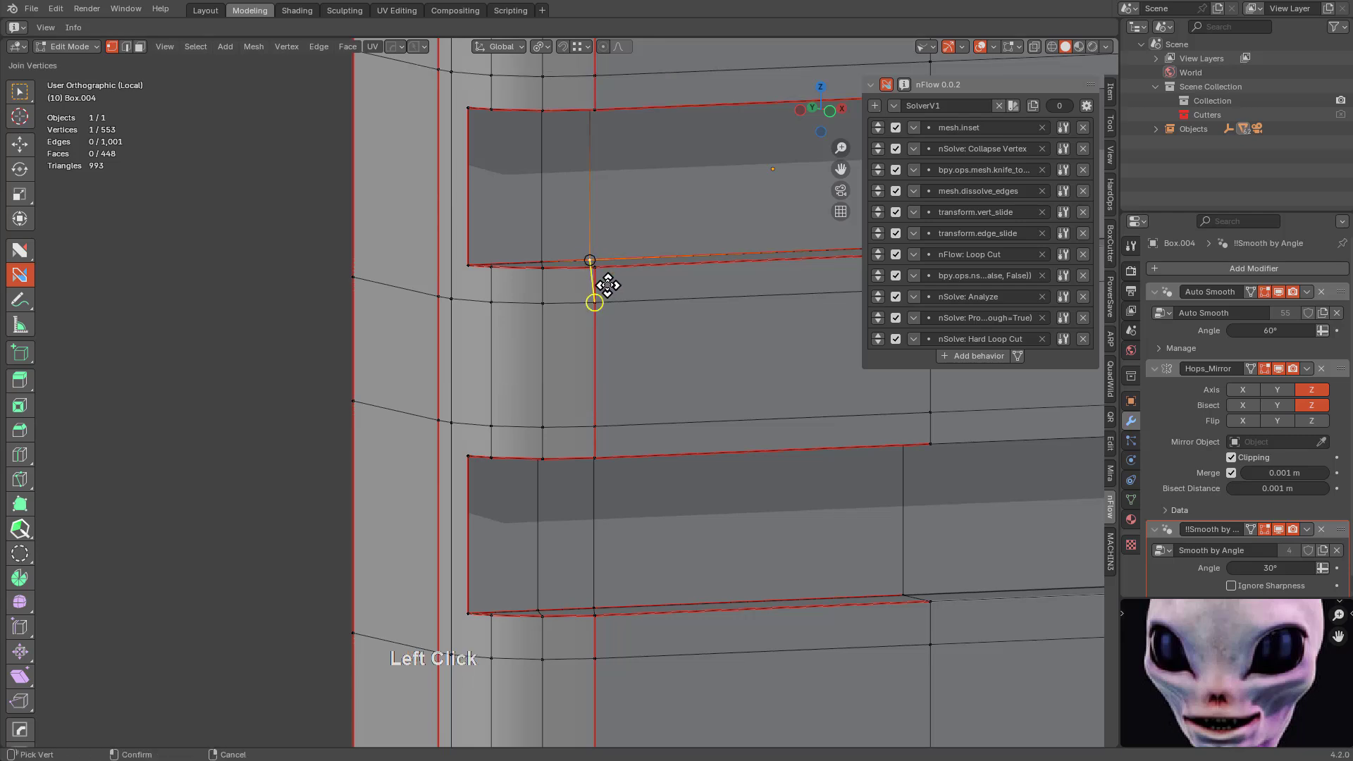
click(594, 264)
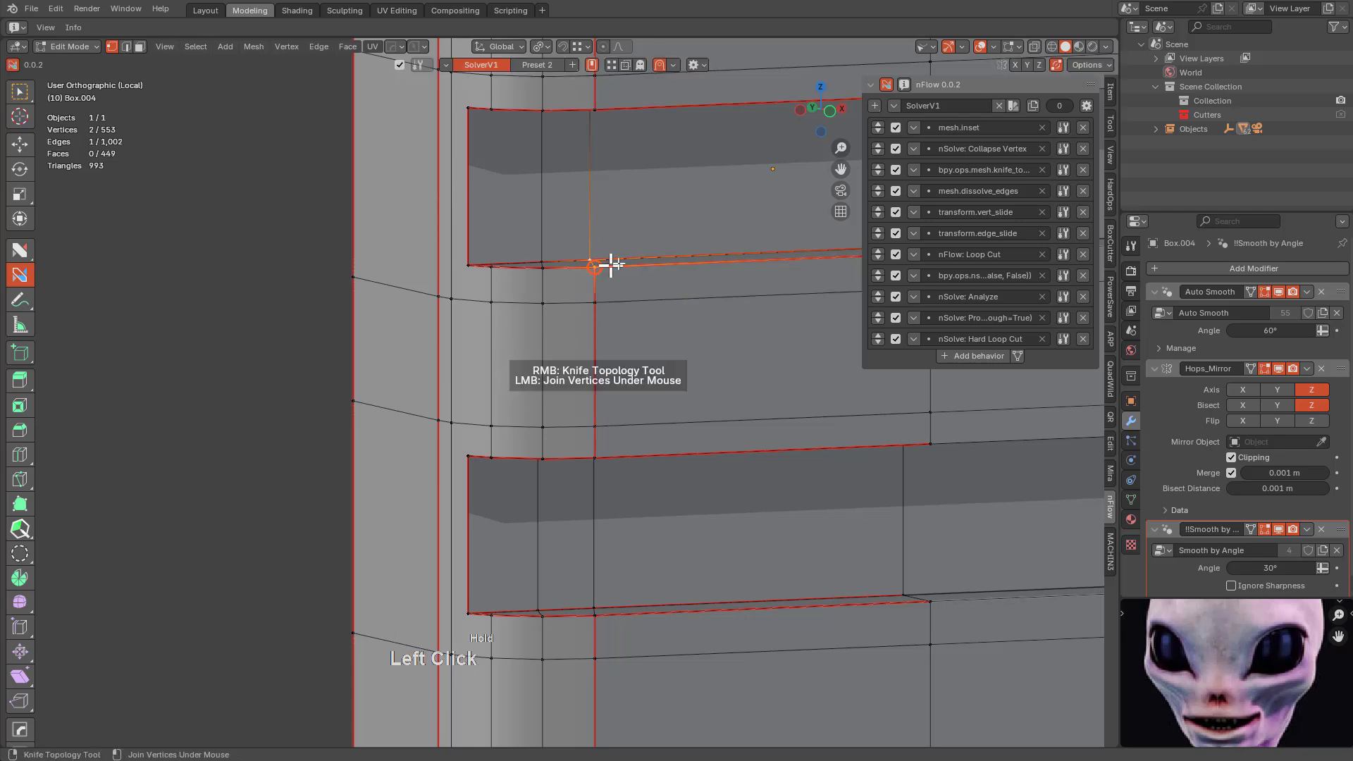
shift+middle_drag(610, 265, 614, 314)
scroll(652, 571, down, 2)
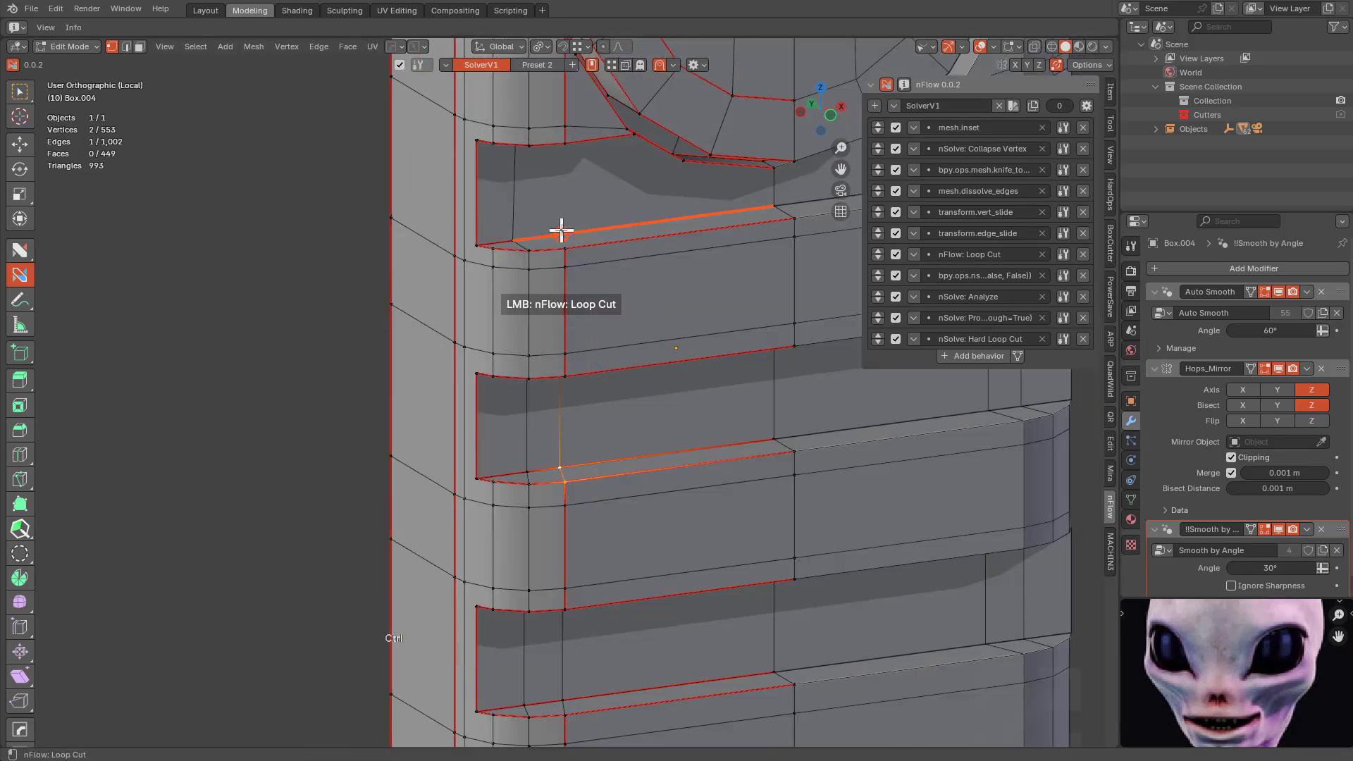
Add a loop cut across the groove touching the circular recess's lower rim and join the cut to the rib corner vertex.
middle_drag(563, 233, 601, 241)
drag(589, 258, 589, 246)
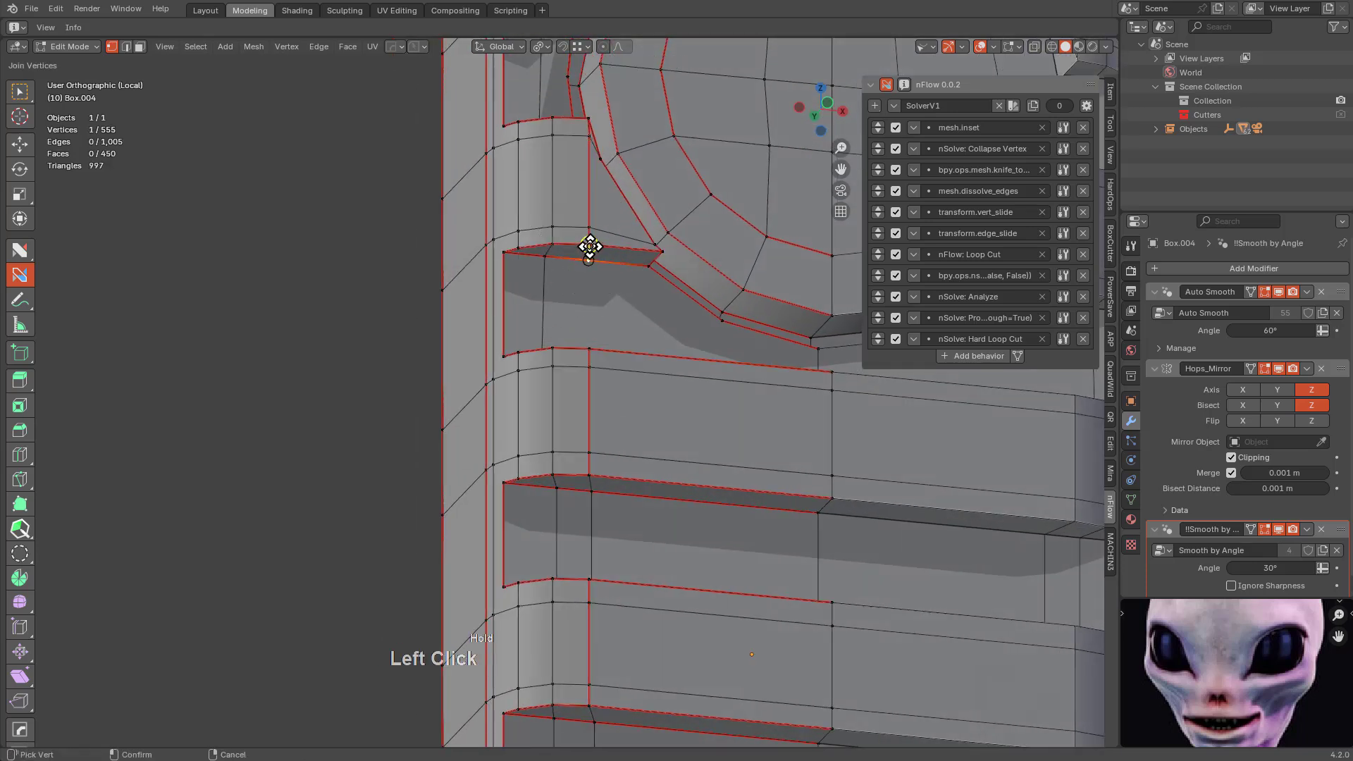
middle_drag(591, 351, 628, 214)
shift+click(592, 199)
Cut lengthwise through the short groove beside the circular recess and join the cut to the recess rim.
scroll(602, 280, up, 2)
scroll(552, 242, up, 4)
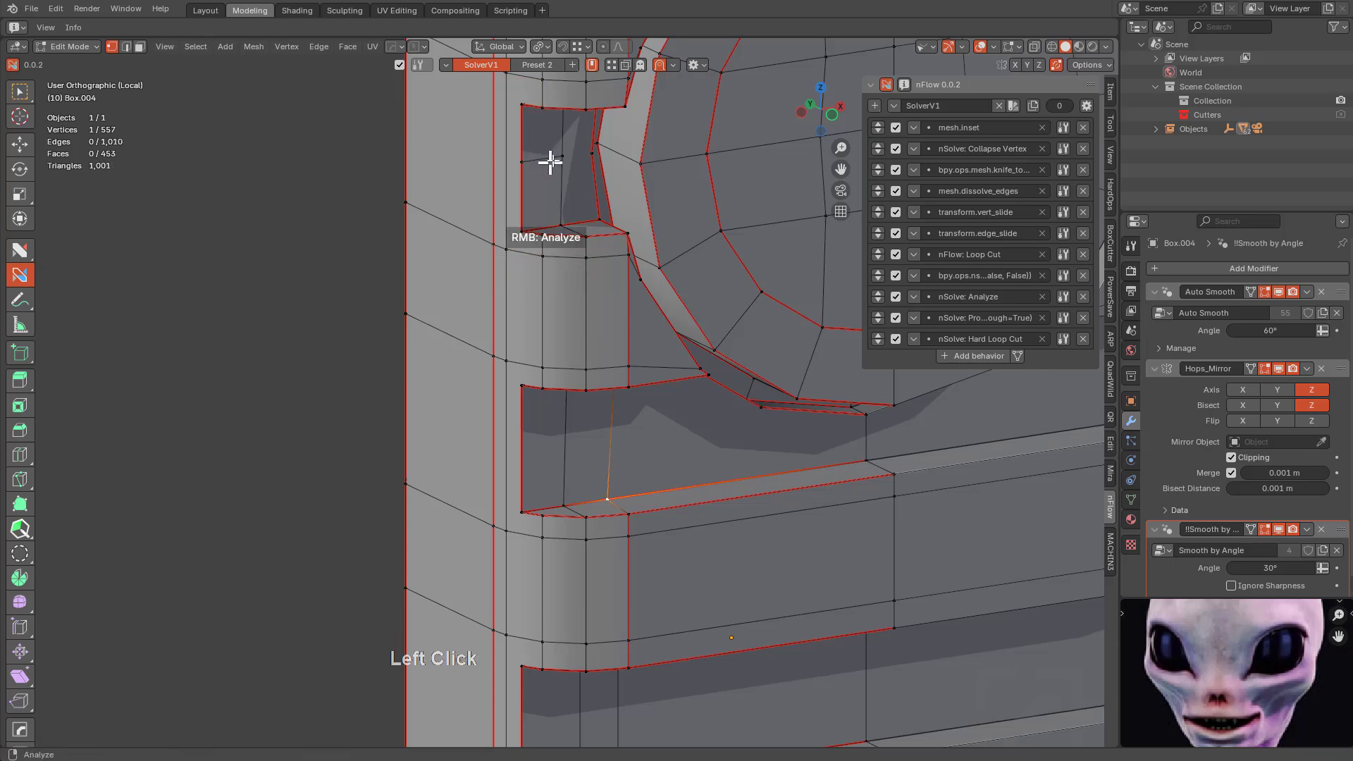
drag(562, 157, 593, 153)
Move the raised rib-edge vertex above the circular recess vertically in line with the straight groove edge in front view.
scroll(646, 166, down, 4)
shift+middle_drag(646, 166, 631, 251)
scroll(641, 341, up, 2)
scroll(606, 244, up, 3)
click(589, 170)
alt+middle_drag(592, 172, 600, 257)
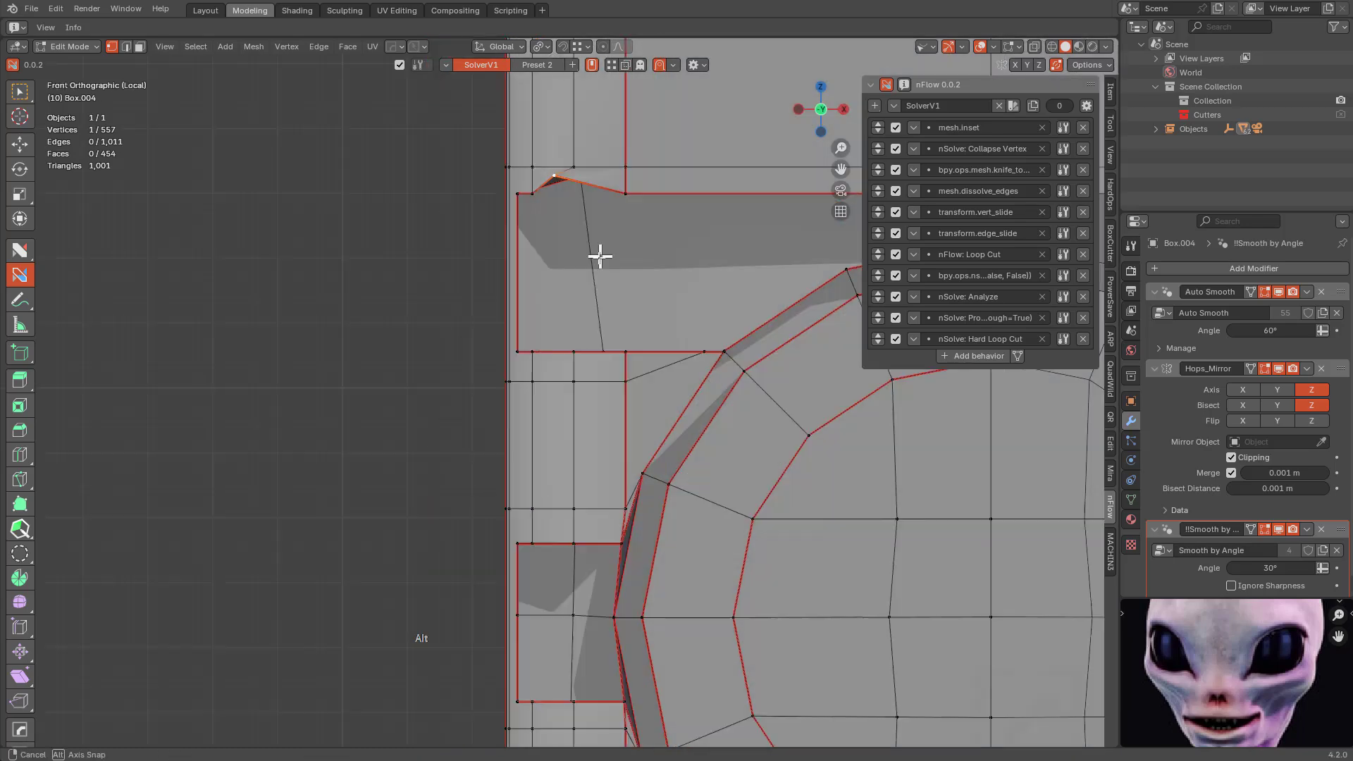
scroll(602, 214, up, 2)
key(z)
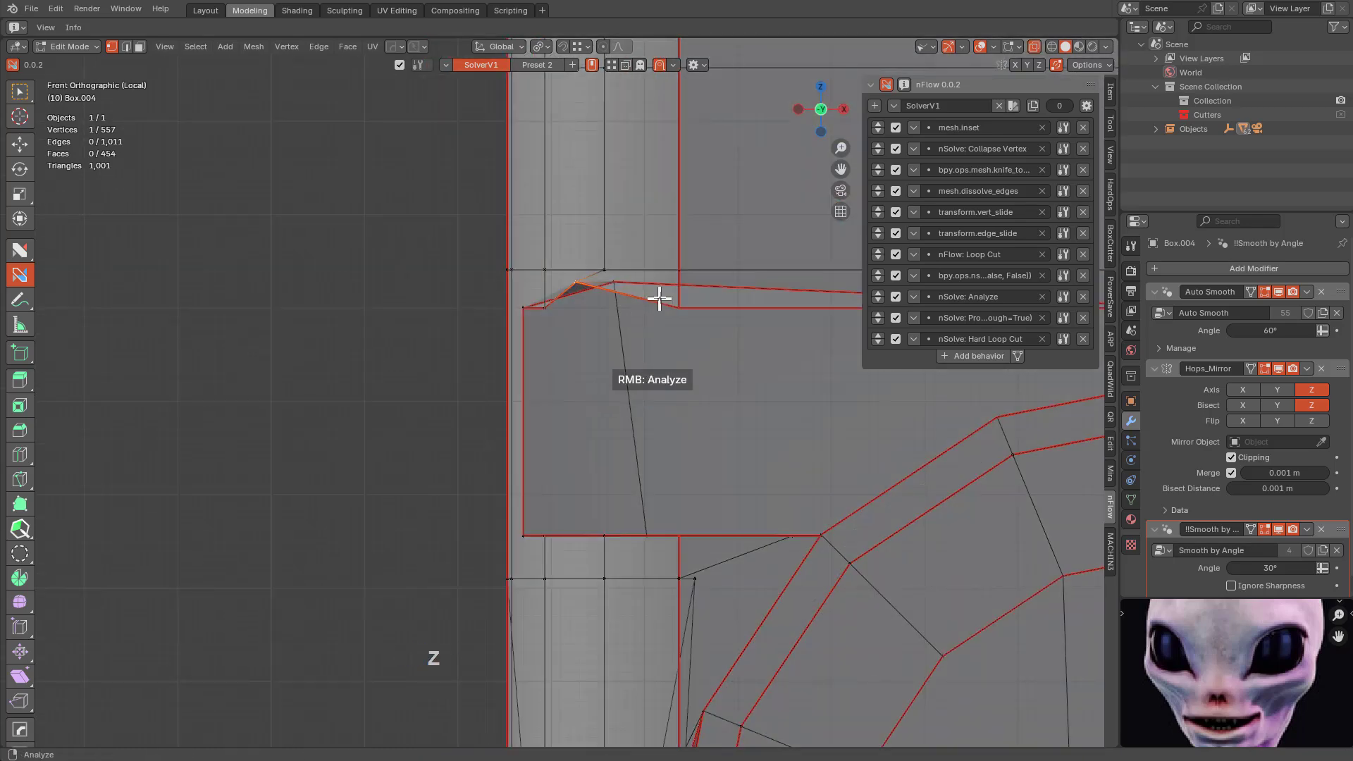
shift+middle_drag(663, 334, 592, 425)
scroll(549, 377, down, 3)
scroll(586, 414, up, 1)
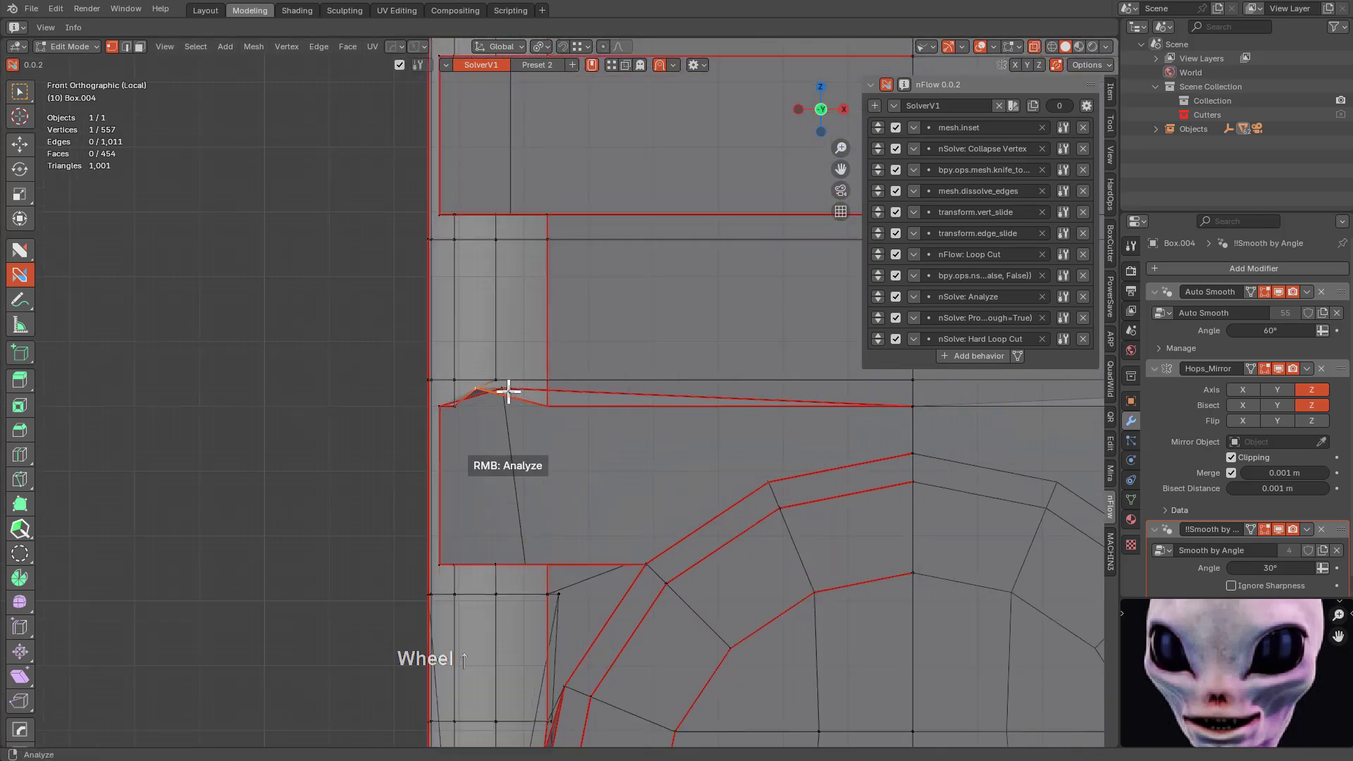
shift+middle_drag(508, 391, 634, 392)
scroll(634, 392, up, 4)
key(g)
key(z)
click(771, 401)
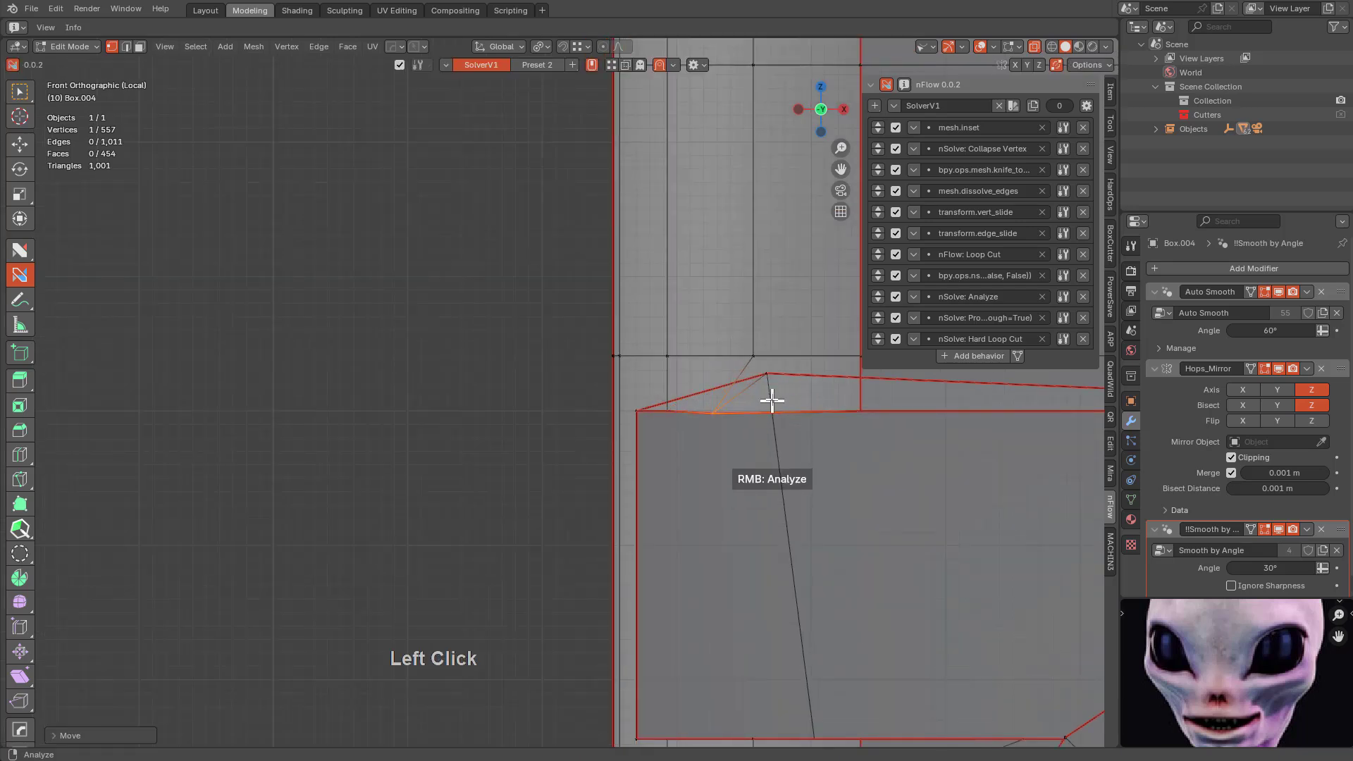
click(770, 396)
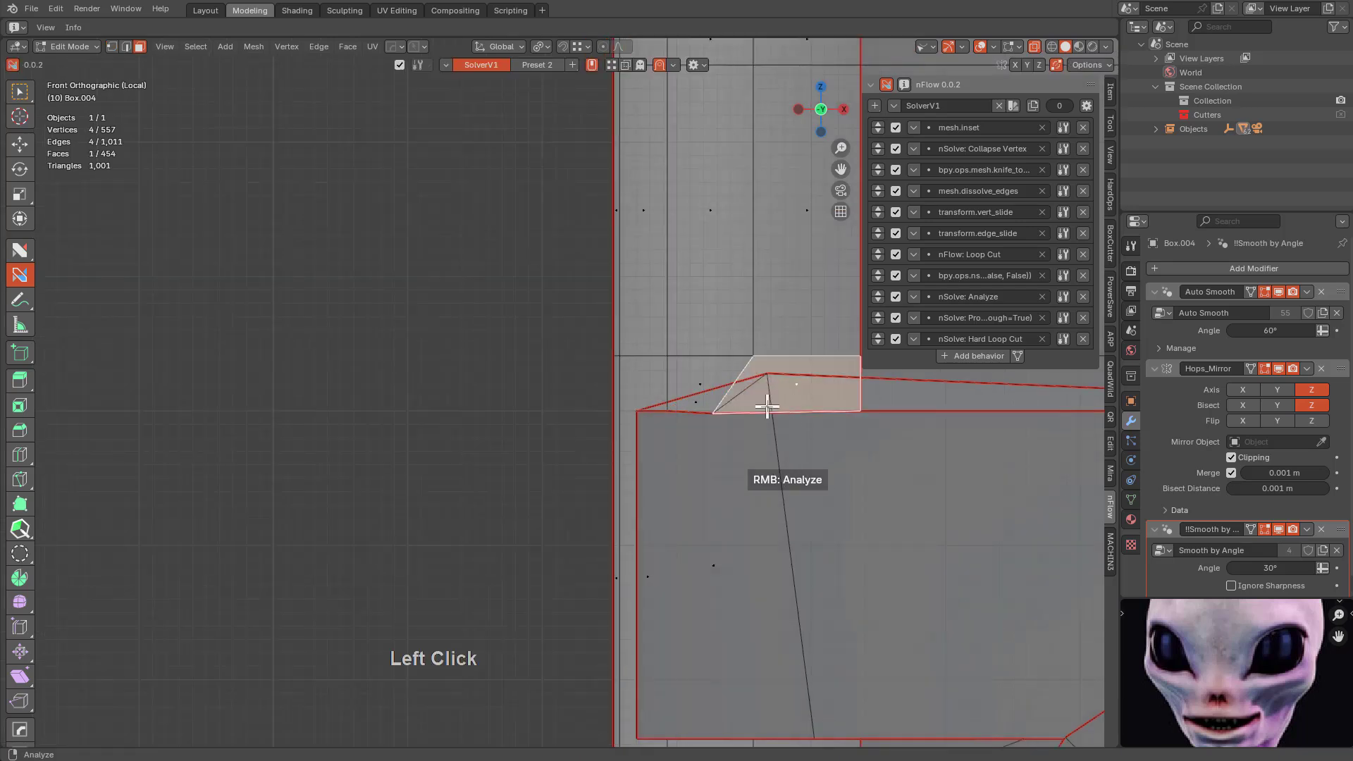
Select the inner corner vertex of the distorted groove wall and snap the 3D cursor to it.
click(629, 412)
key(shift+s)
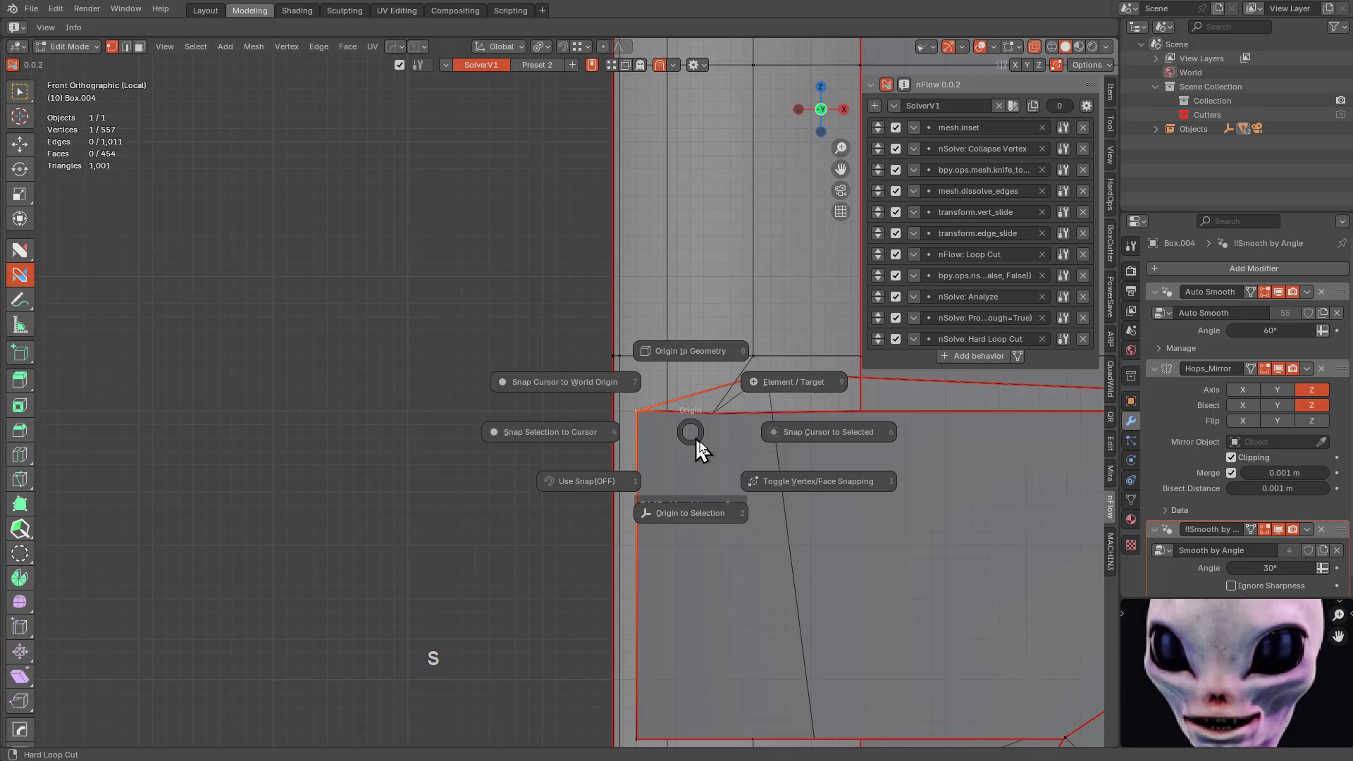
click(800, 433)
shift+middle_drag(779, 434, 553, 432)
scroll(553, 432, down, 2)
key(alt+z)
middle_drag(652, 510, 671, 411)
key(shift+s)
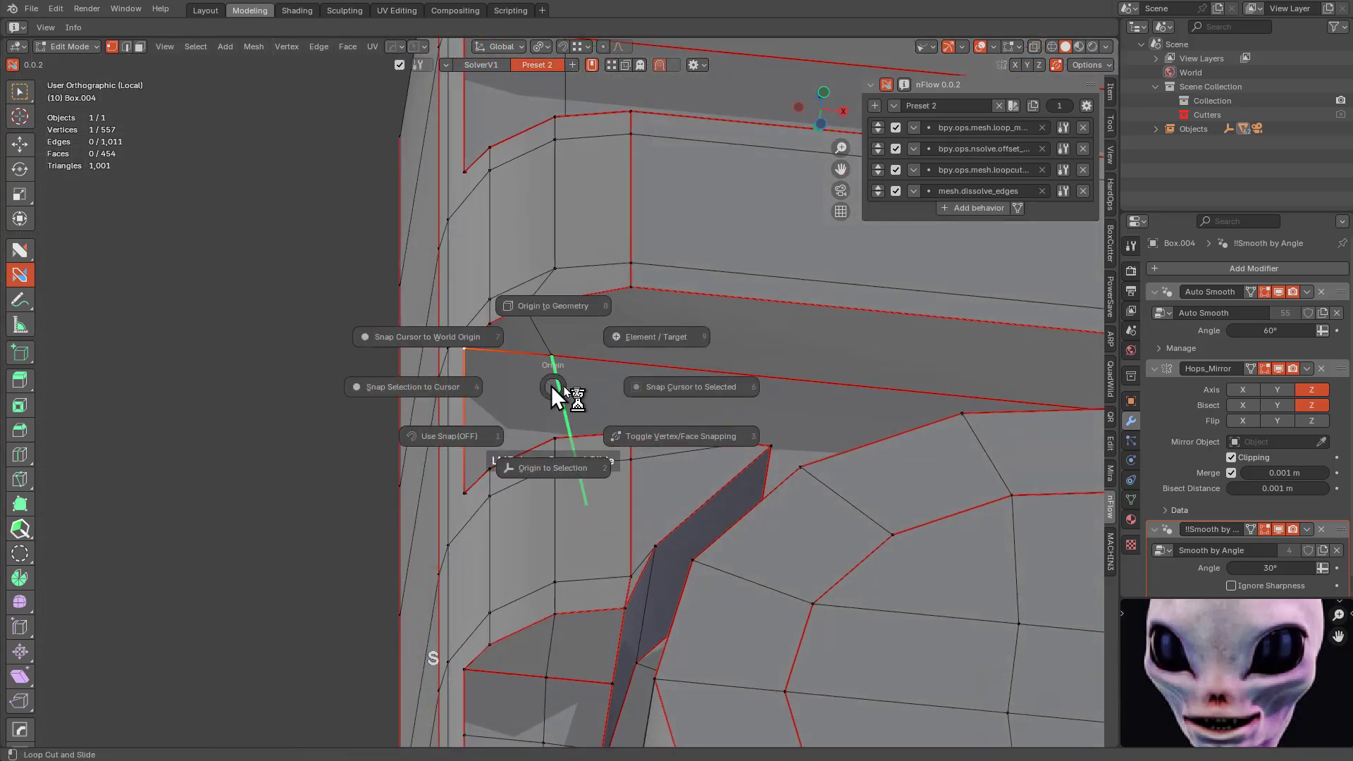
click(667, 391)
Select the two distorted groove wall faces and scale them flat along Z about the 3D cursor.
click(666, 347)
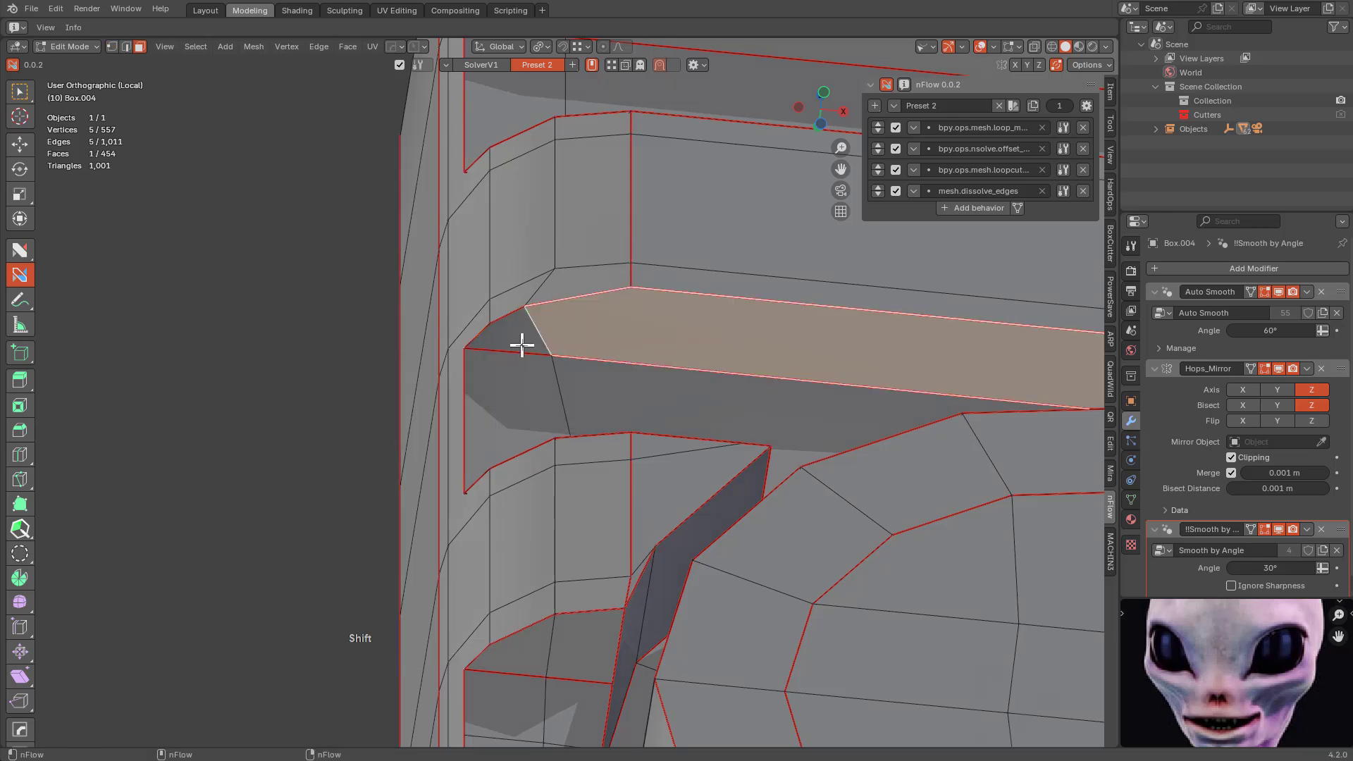
shift+click(522, 344)
key(period)
click(642, 347)
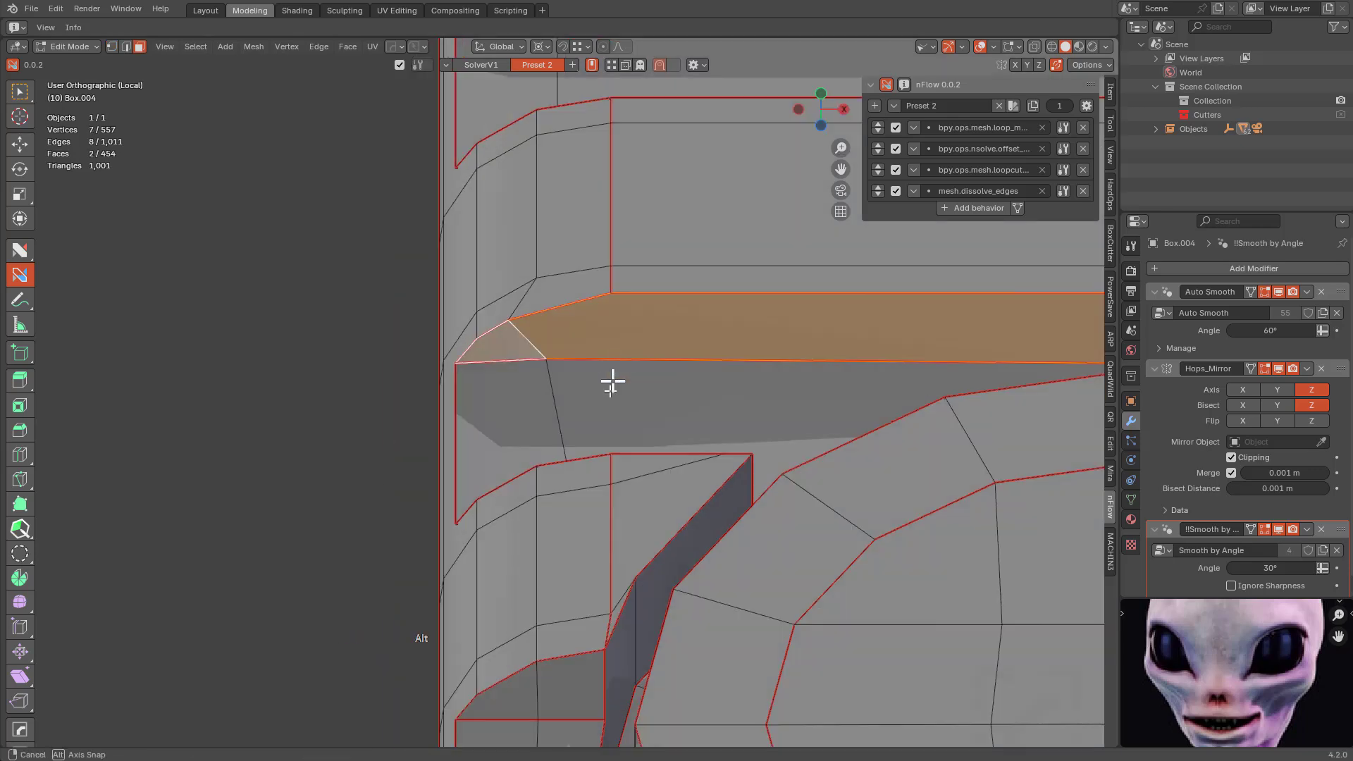
key(KP_1)
key(s)
key(z)
key(KP_Enter)
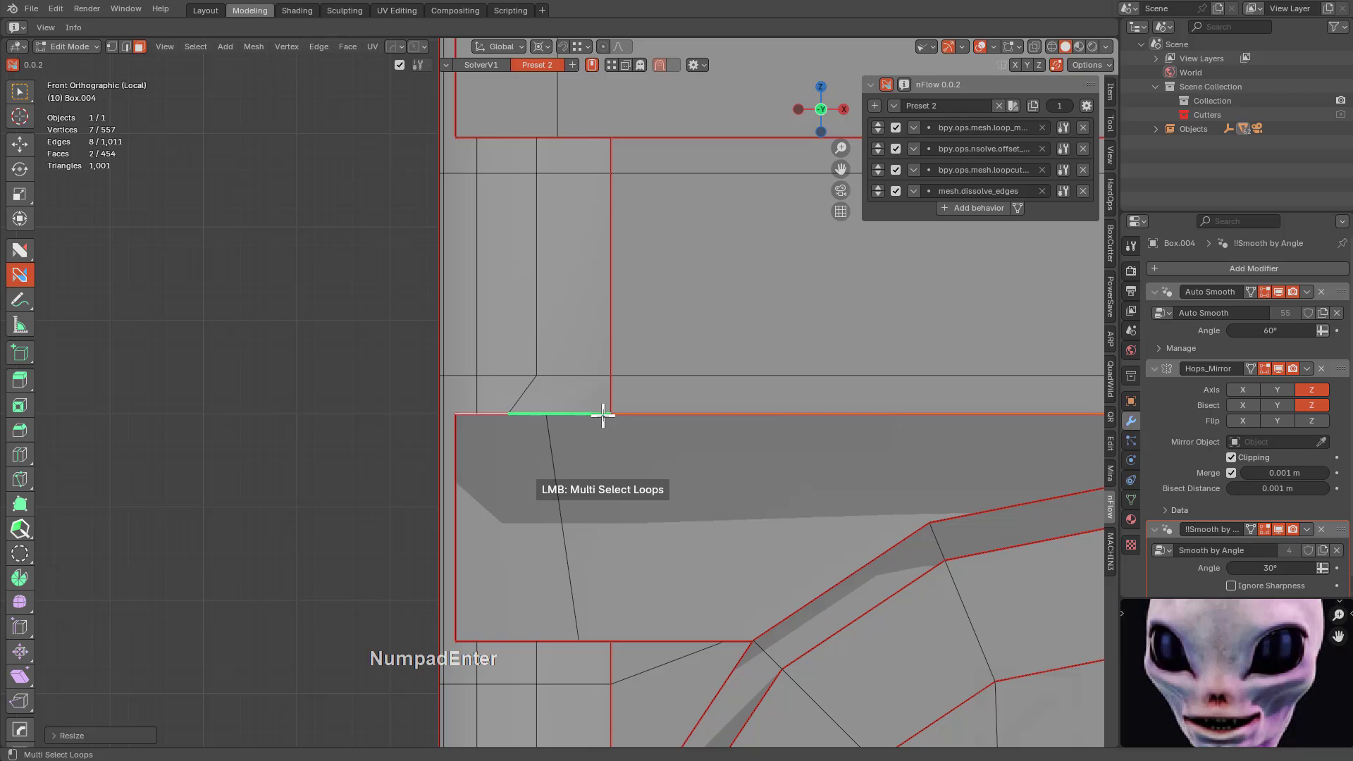
Switch back to the SolverV1 preset and join the repaired groove's rib corner vertex to the opposite rib corner across the floor.
middle_drag(601, 414, 642, 361)
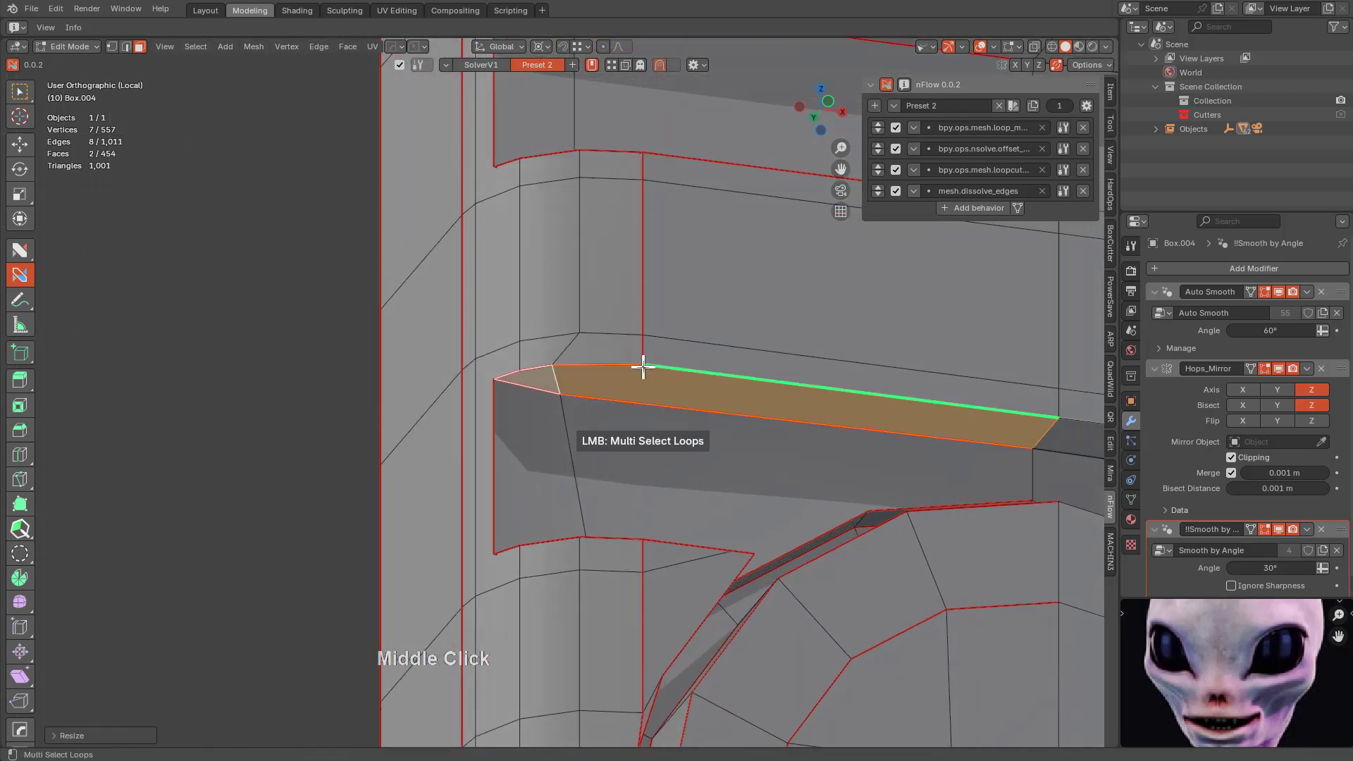
click(469, 67)
click(643, 365)
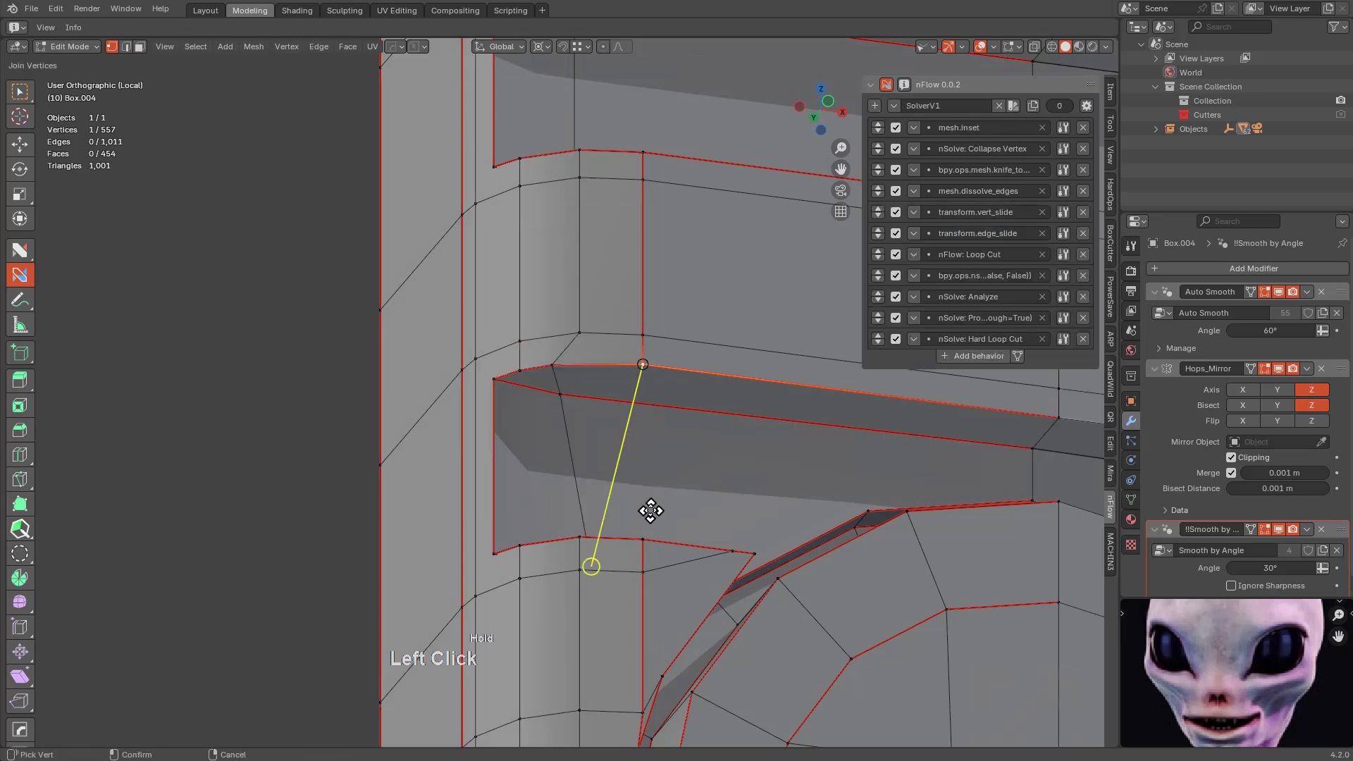
click(642, 539)
middle_drag(712, 528, 586, 408)
scroll(610, 324, up, 2)
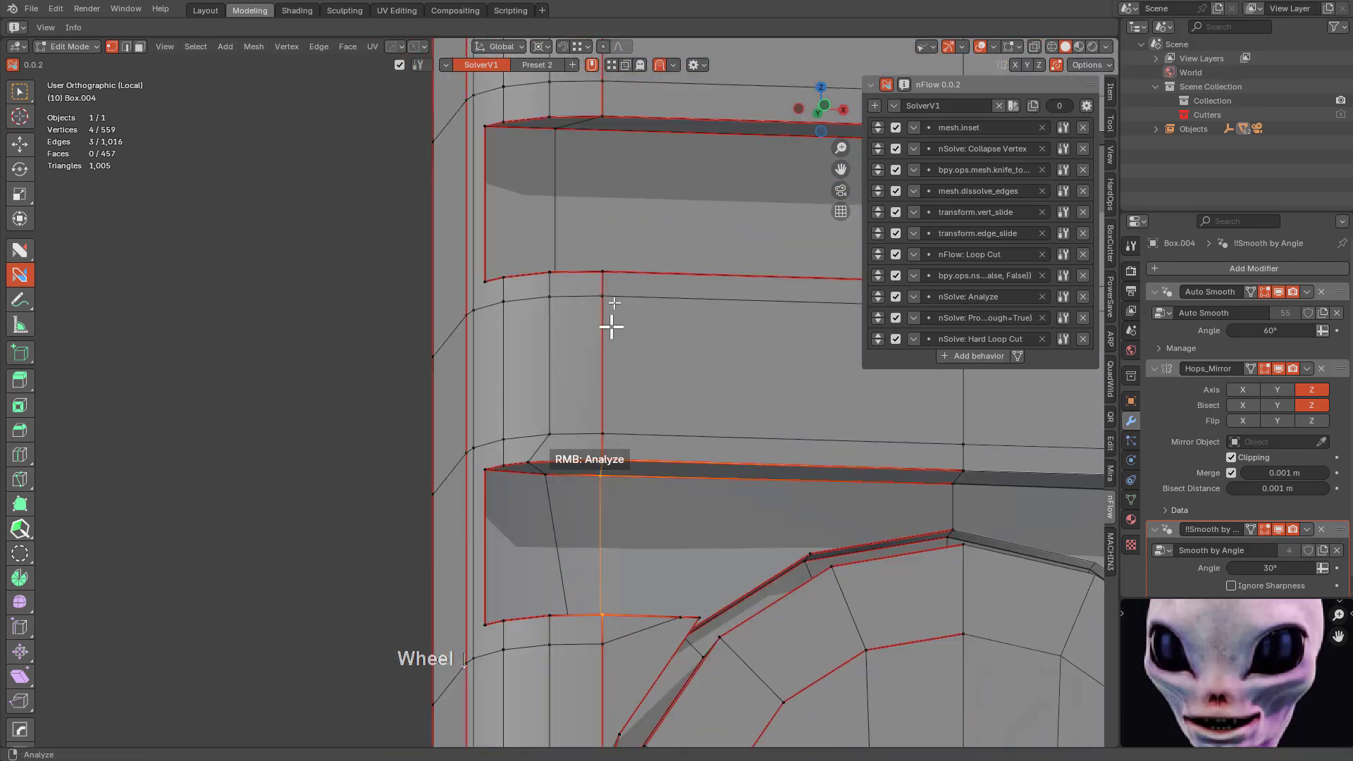
Dissolve the diagonal edges on the walls of the groove above the repaired one and join the inner vertices straight to the rib edge.
mouse_move(610, 323)
middle_down()
mouse_move(592, 388)
mouse_move(598, 345)
middle_up()
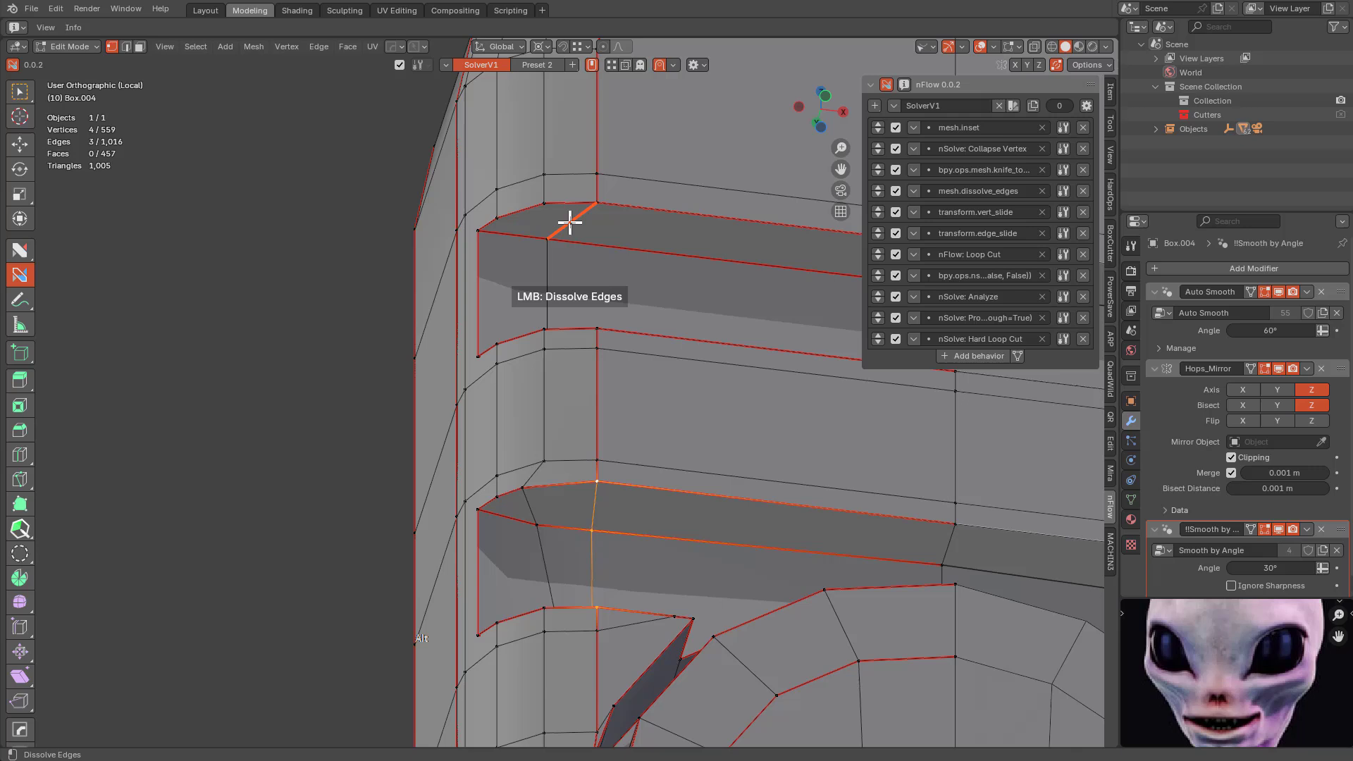
click(569, 222)
middle_drag(543, 217, 561, 415)
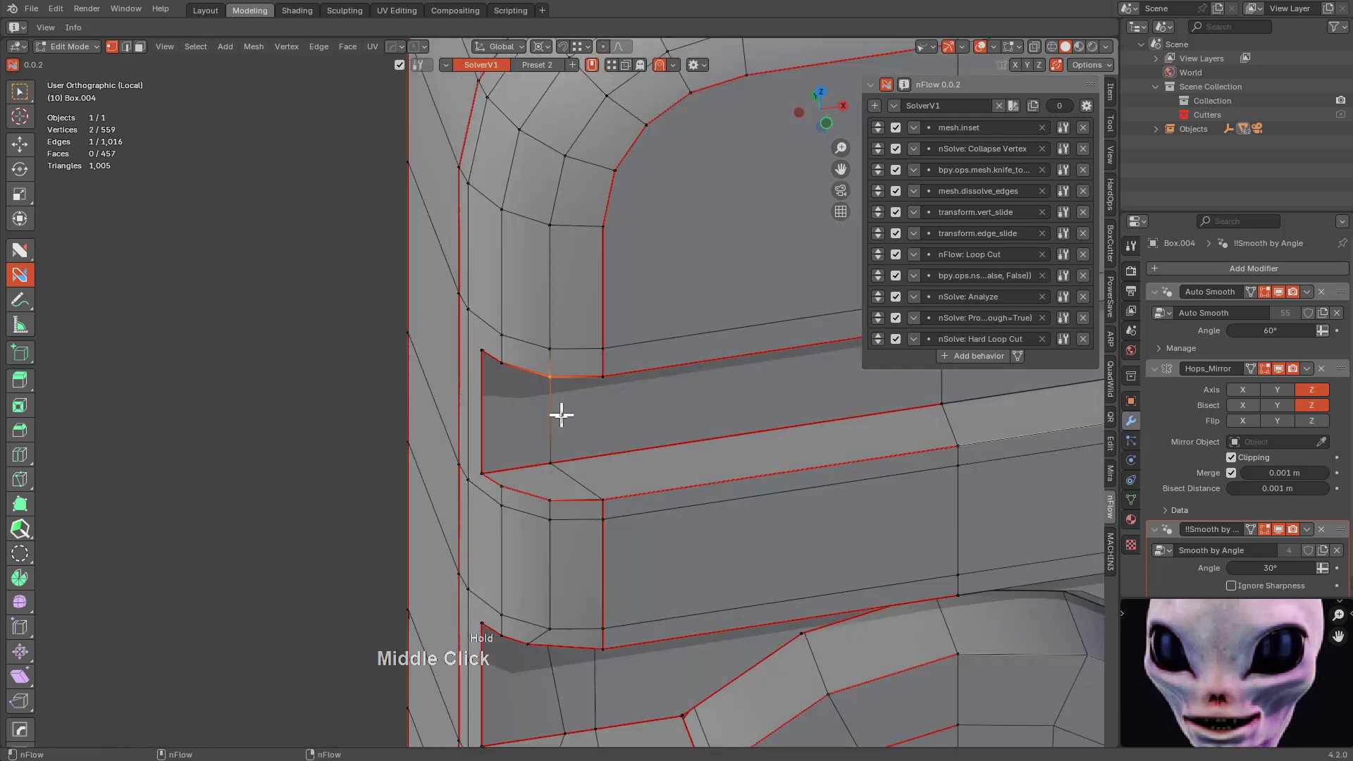
click(557, 466)
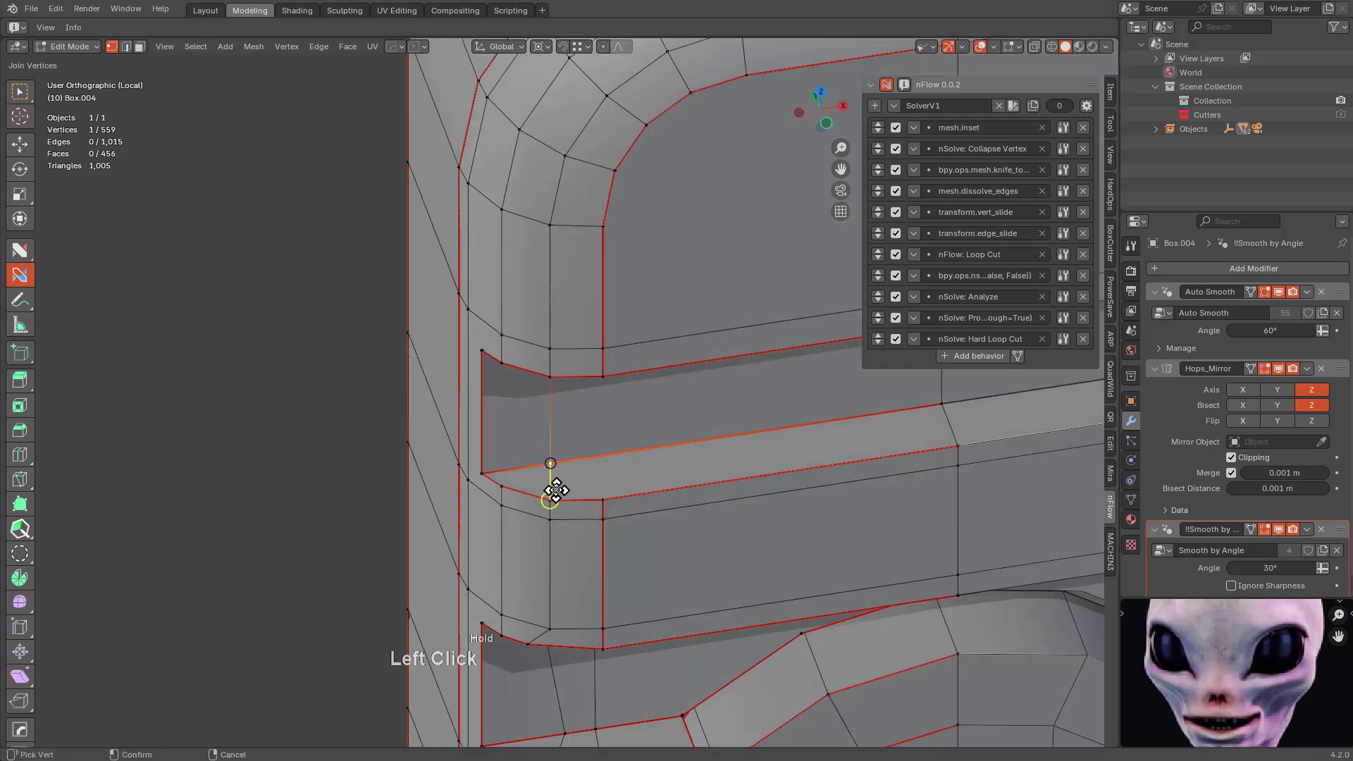
Cut that groove's floor near the straight rib edge and join both cut ends to the rib corner vertices across the walls.
ctrl+click(603, 455)
drag(603, 454, 604, 497)
middle_drag(602, 441, 615, 269)
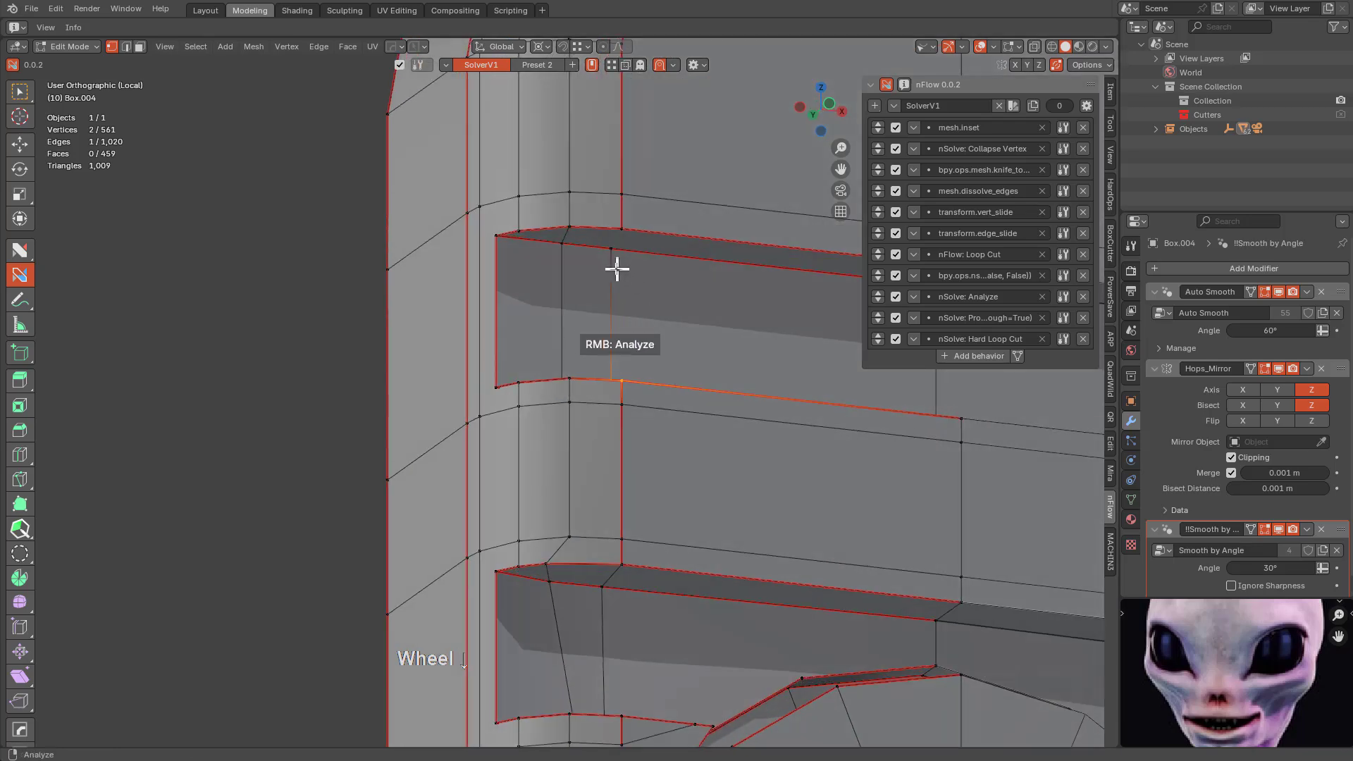
drag(611, 248, 621, 229)
Analyze the whole mesh to highlight its remaining problem faces and inspect the ones beside the circular recess.
scroll(649, 224, down, 3)
shift+middle_drag(681, 206, 532, 366)
scroll(679, 539, down, 5)
right_click(395, 378)
middle_drag(395, 378, 522, 374)
scroll(522, 374, up, 4)
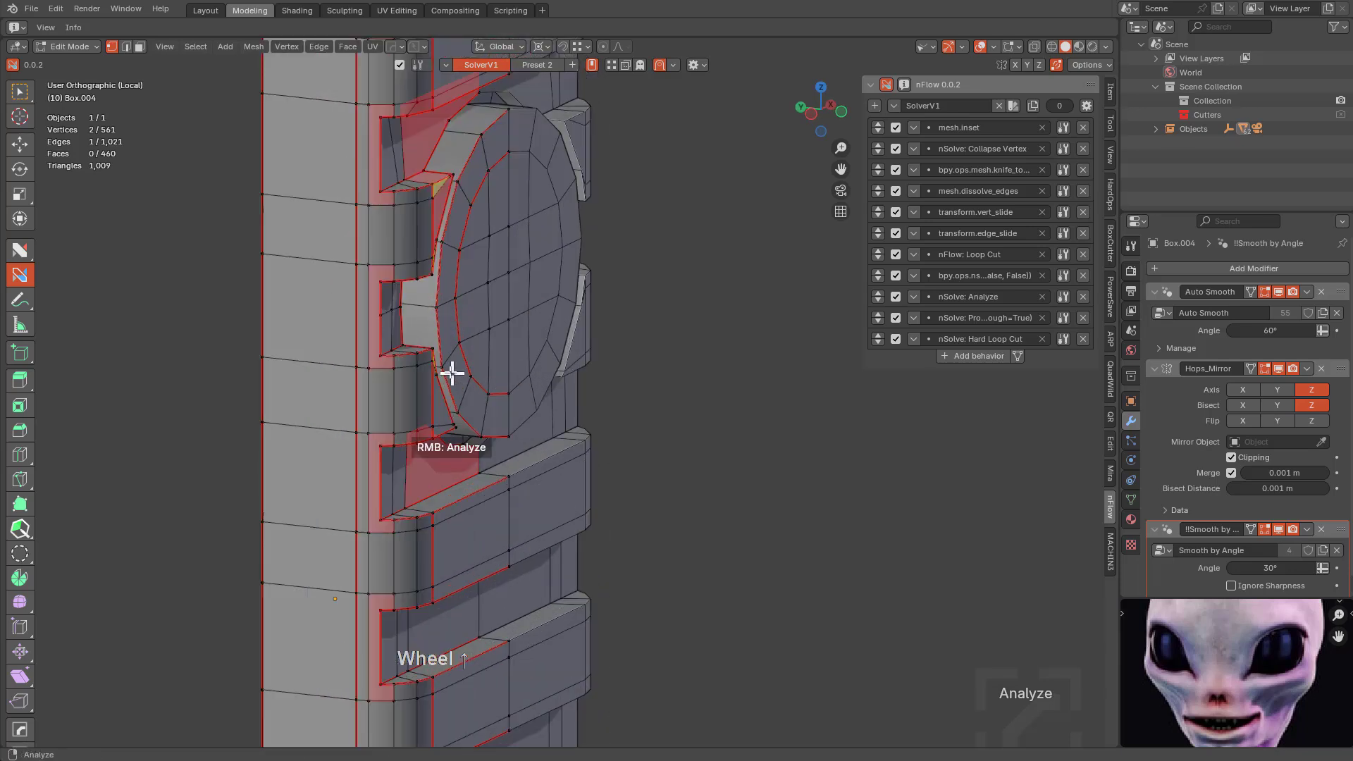
Cut across the outer border at the groove level with the recess's centre and join both groove corners to the border vertices.
ctrl+click(356, 314)
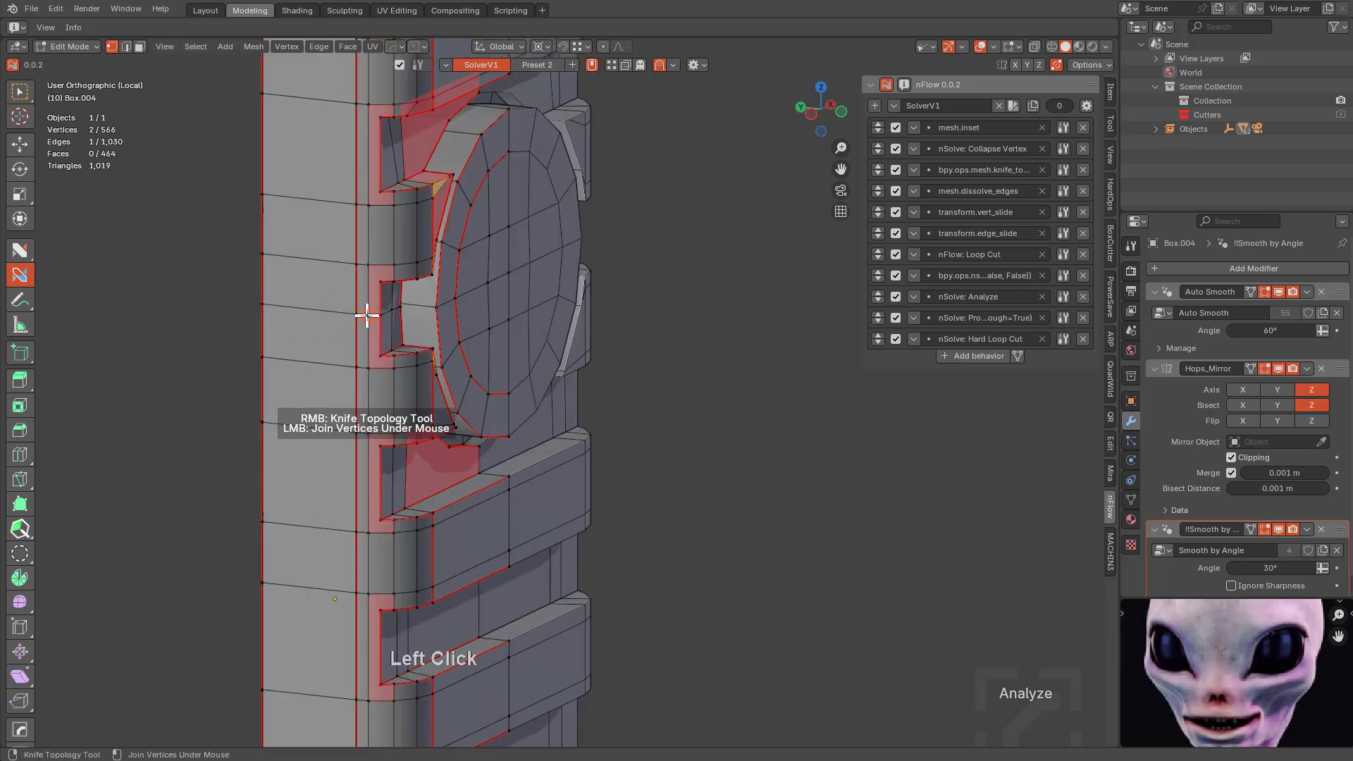
scroll(387, 326, down, 2)
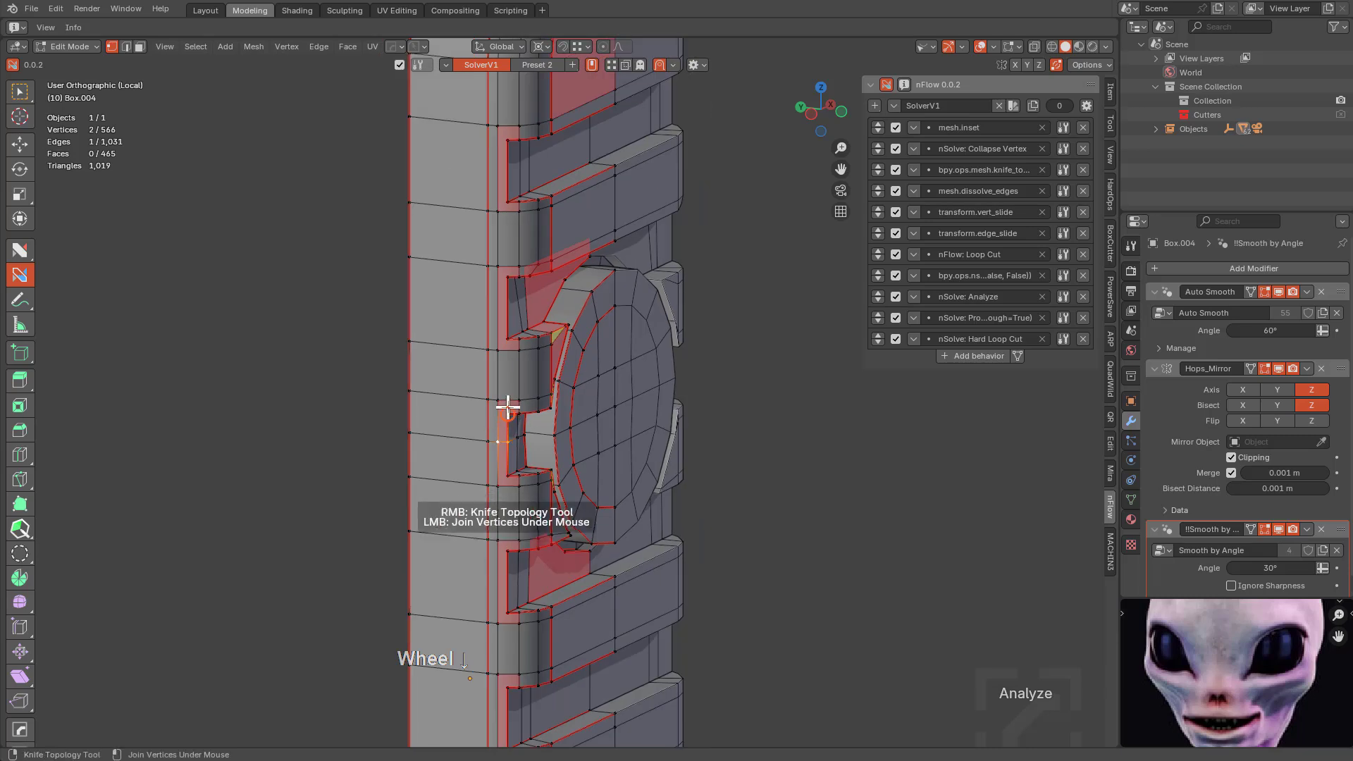
click(499, 399)
click(505, 482)
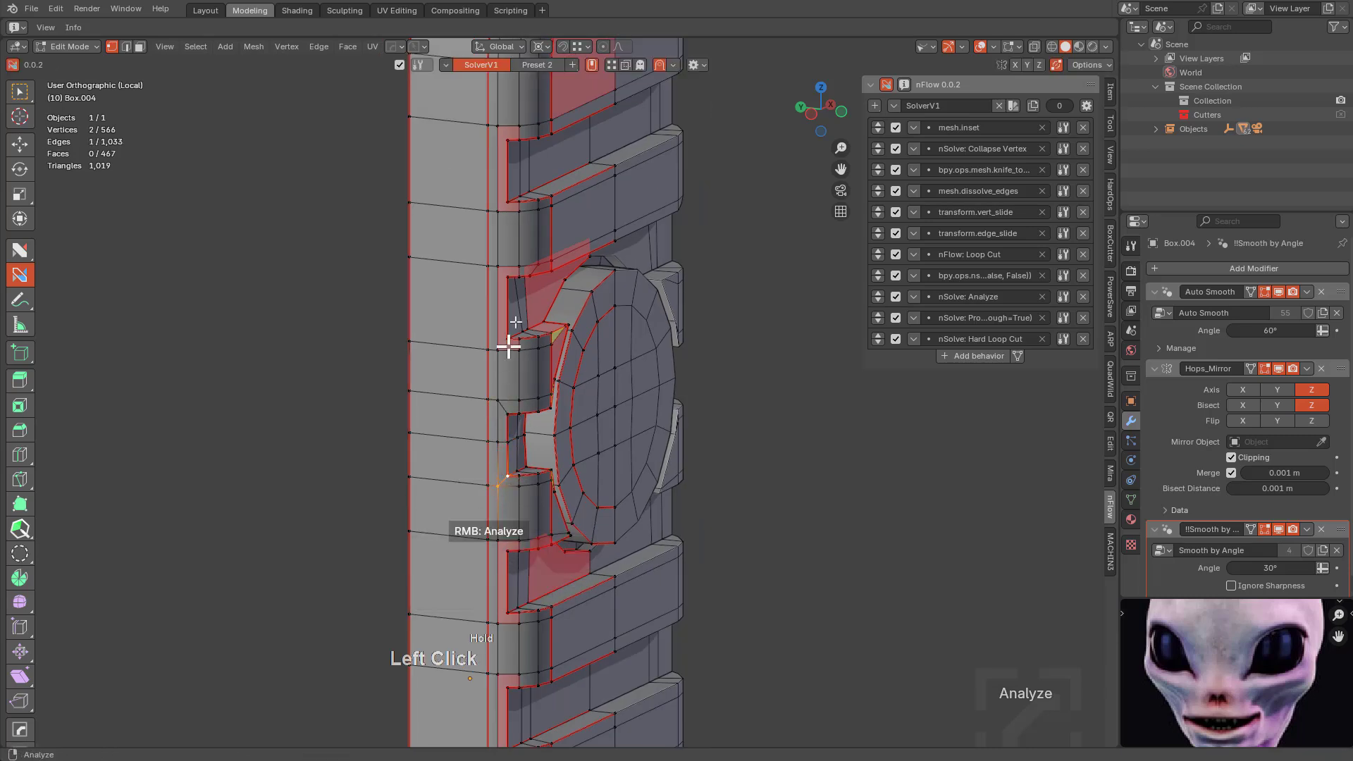
Cut across the groove at the recess's upper edge, connect the cut through its side wall, and join its corners to the border.
ctrl+click(498, 306)
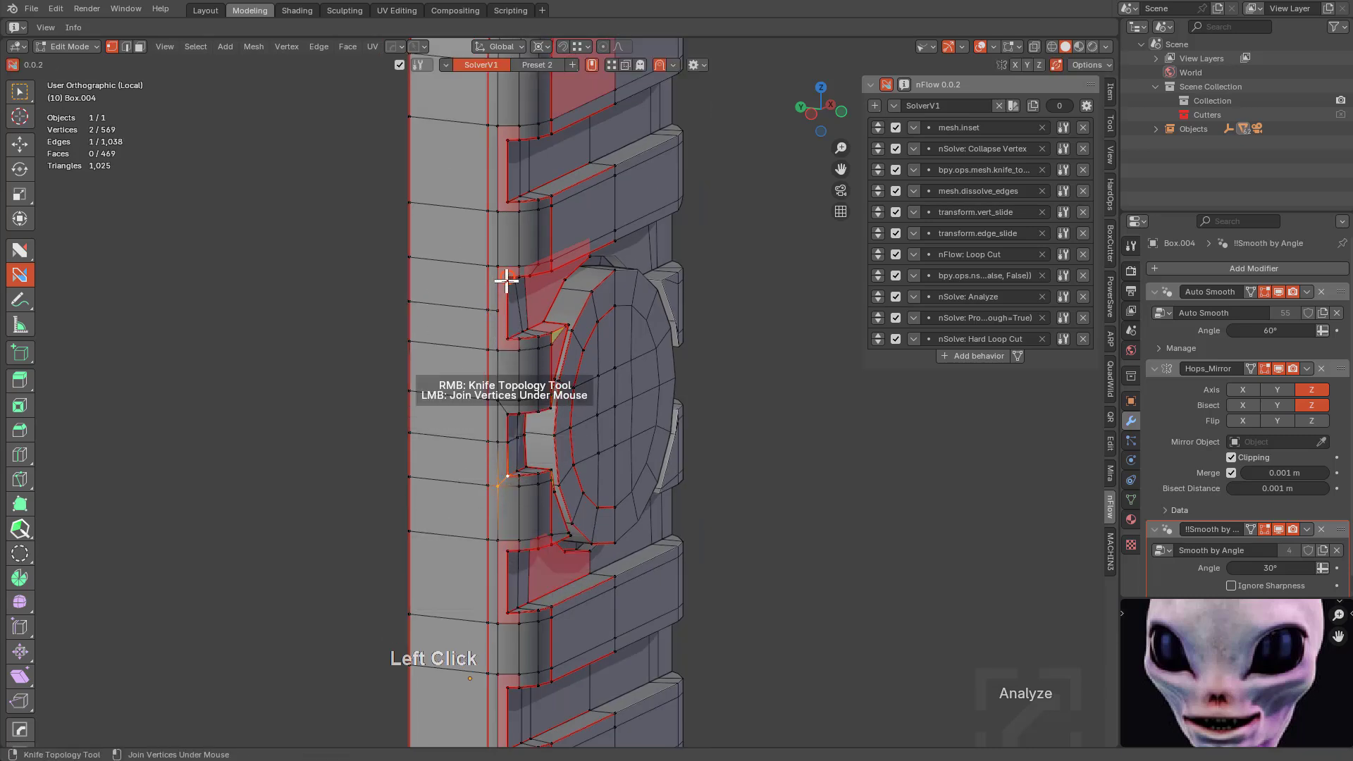
scroll(544, 343, up, 1)
middle_drag(544, 344, 511, 308)
ctrl+middle_drag(564, 387, 573, 310)
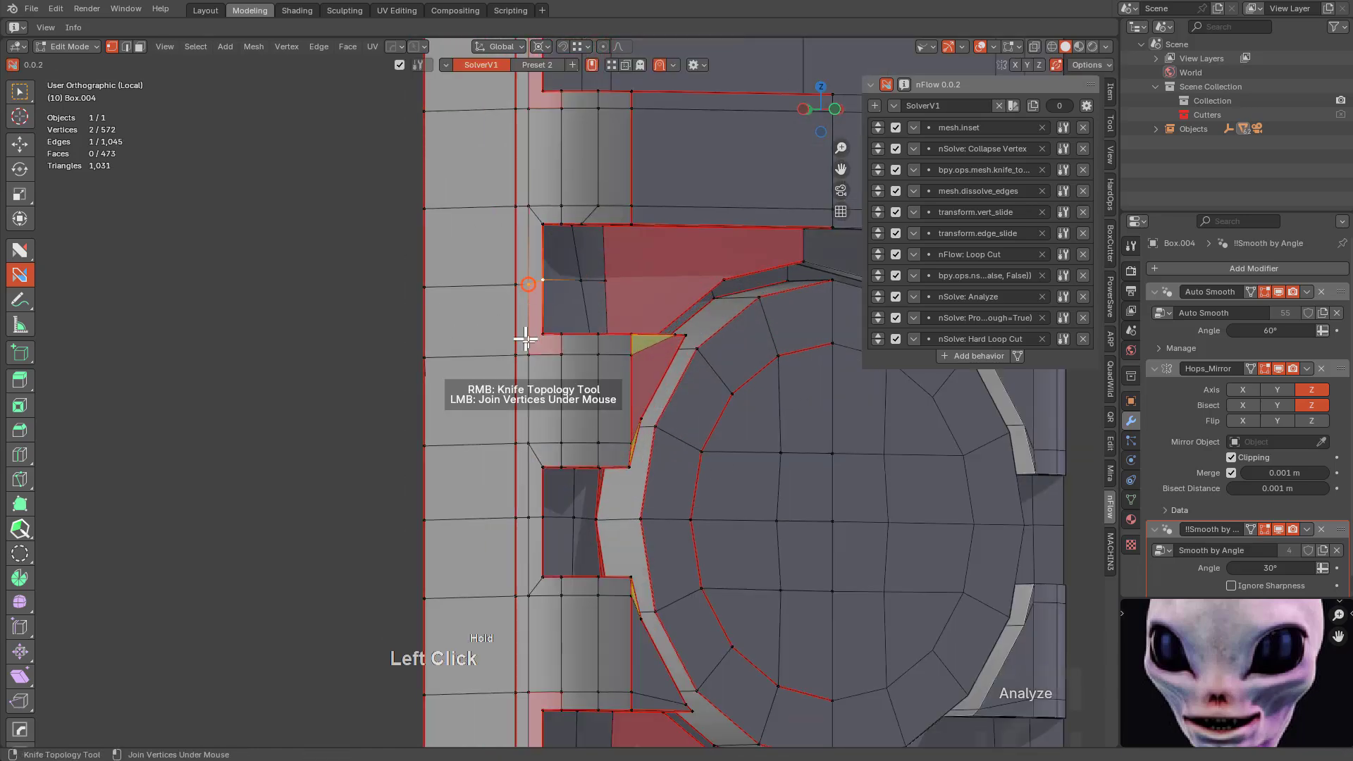
click(543, 334)
Cut across the first full groove above the recess, connect it to the border, and join its two corners to the border vertices.
shift+middle_drag(559, 251, 526, 171)
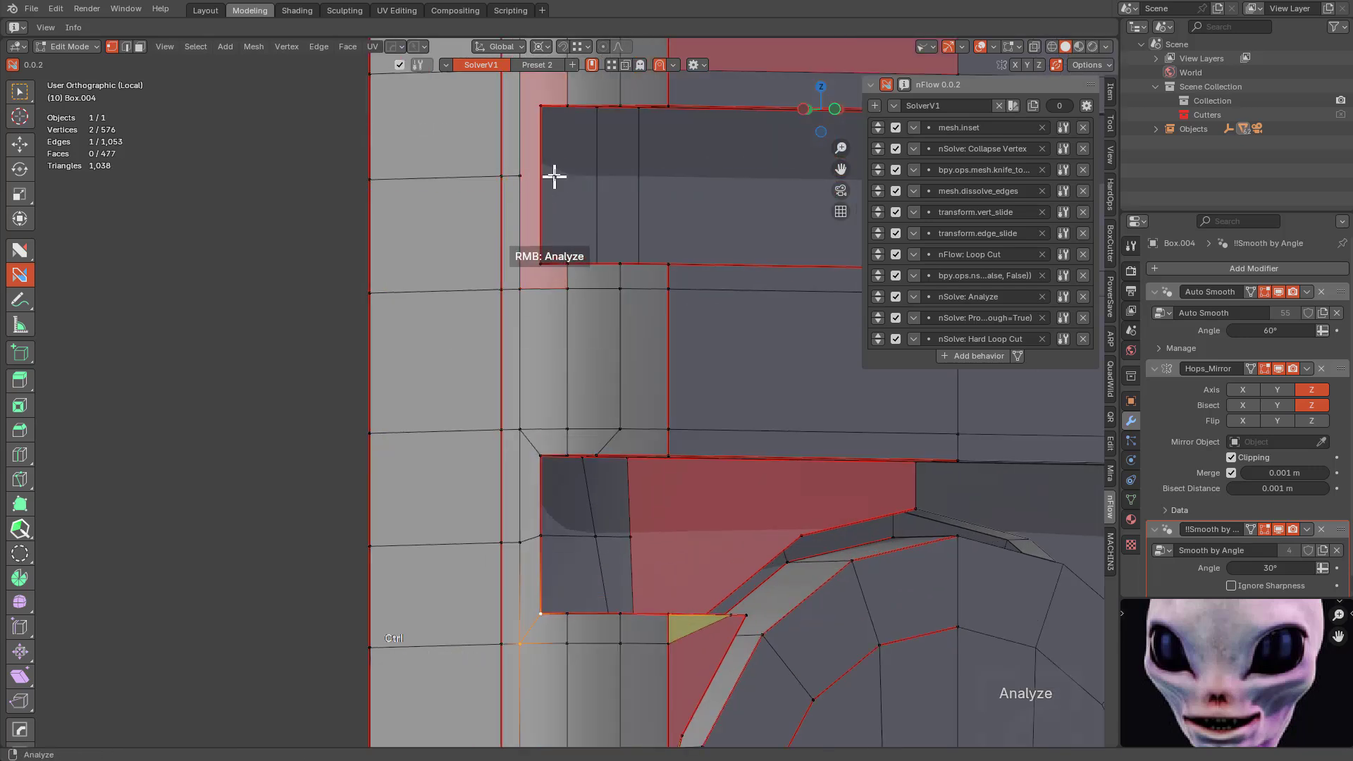
ctrl+click(543, 174)
drag(525, 176, 541, 174)
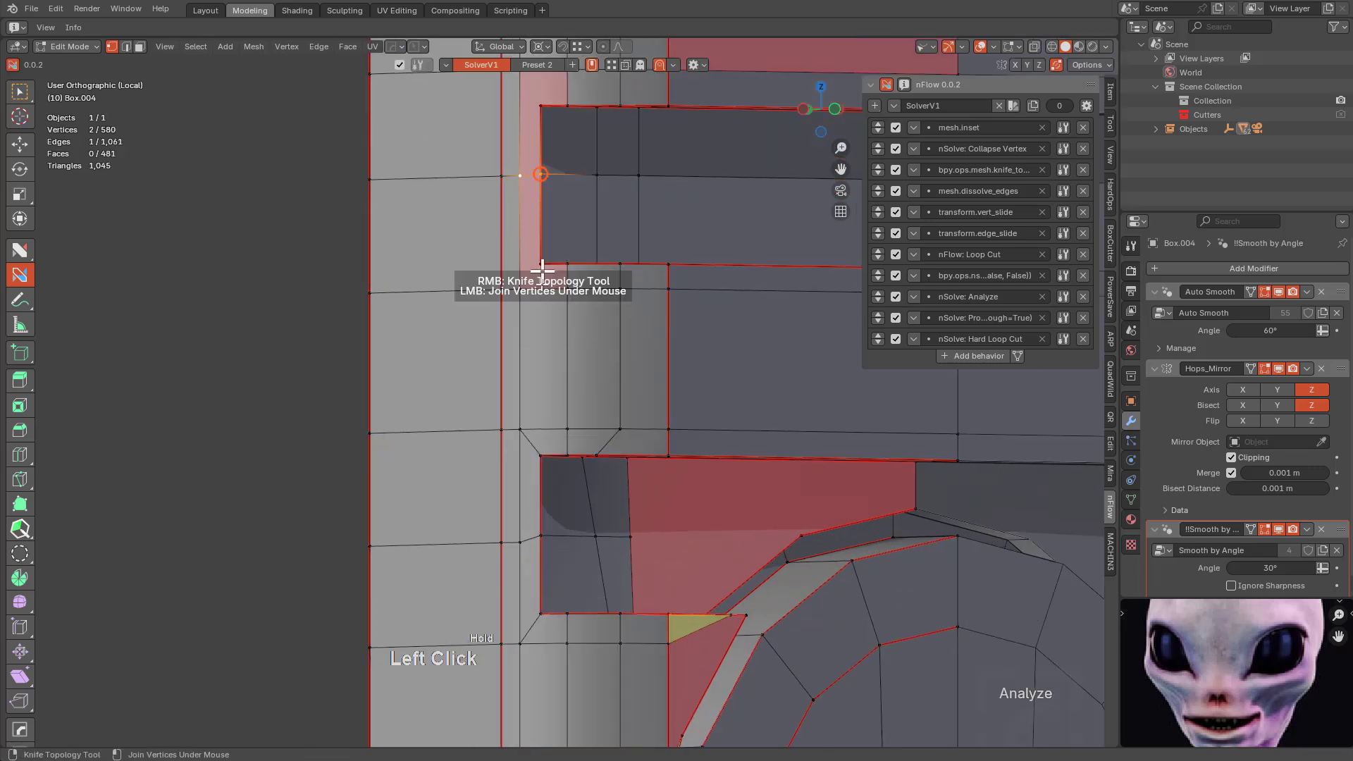
scroll(567, 345, up, 3)
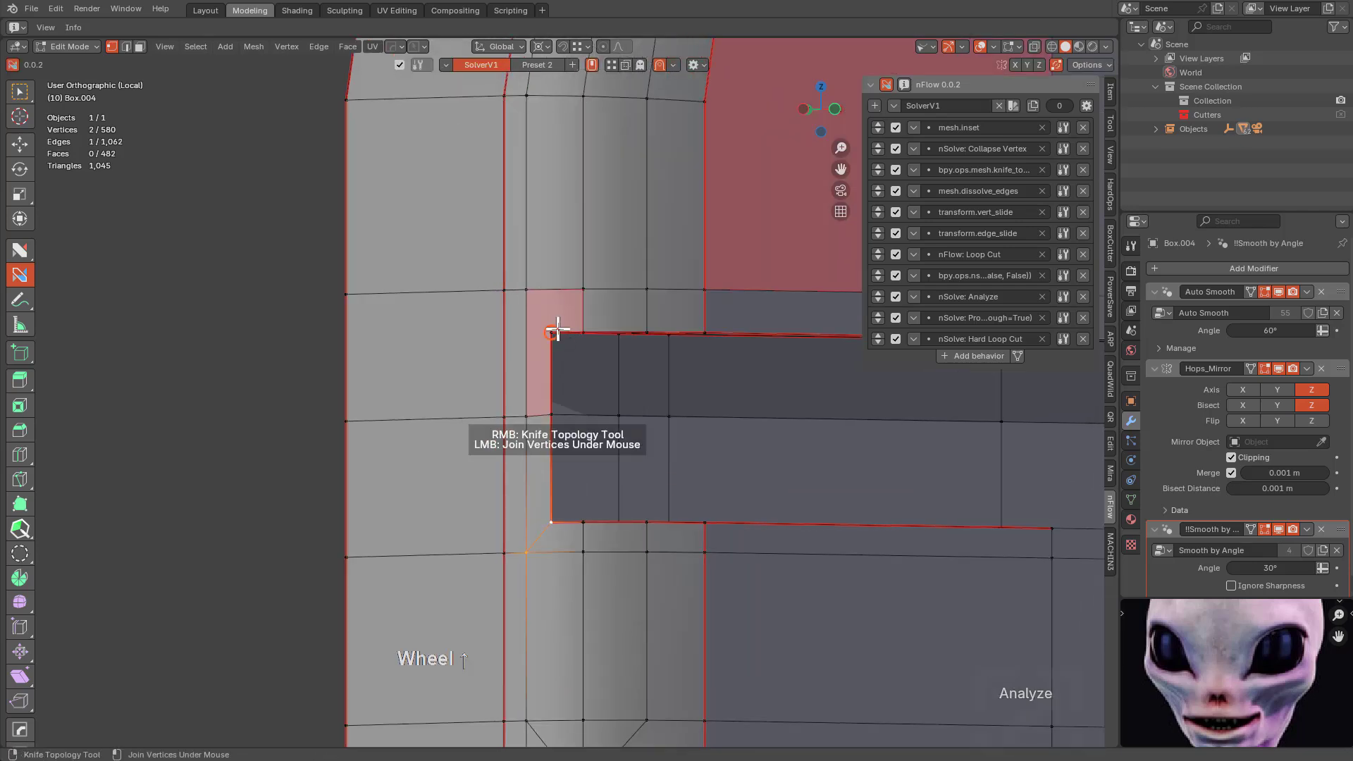
drag(551, 332, 526, 288)
Cut across the groove at the recess's lower edge, connect it to the border, and join its two corners to the border vertices.
scroll(589, 389, down, 6)
shift+middle_drag(610, 458, 578, 184)
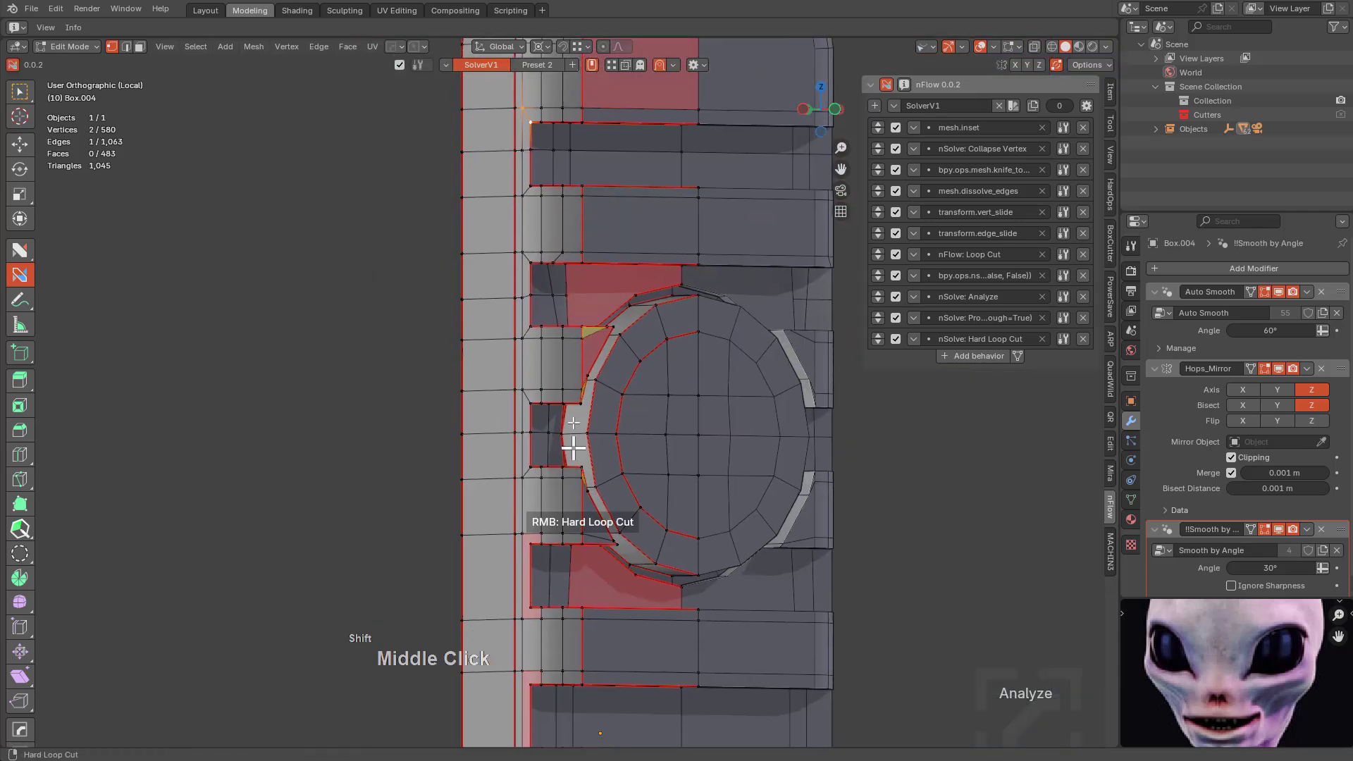
shift+middle_drag(573, 447, 598, 224)
scroll(599, 224, up, 1)
scroll(599, 224, up, 2)
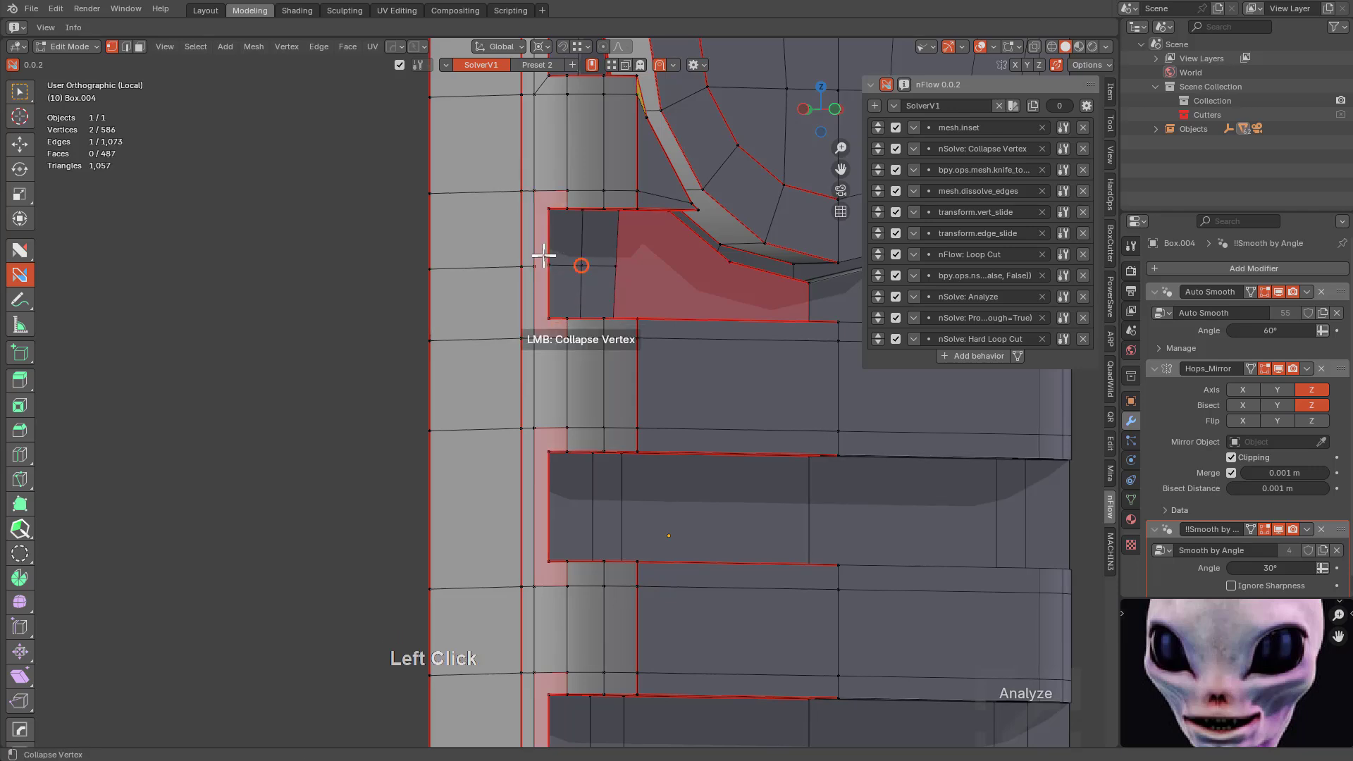
drag(549, 265, 537, 242)
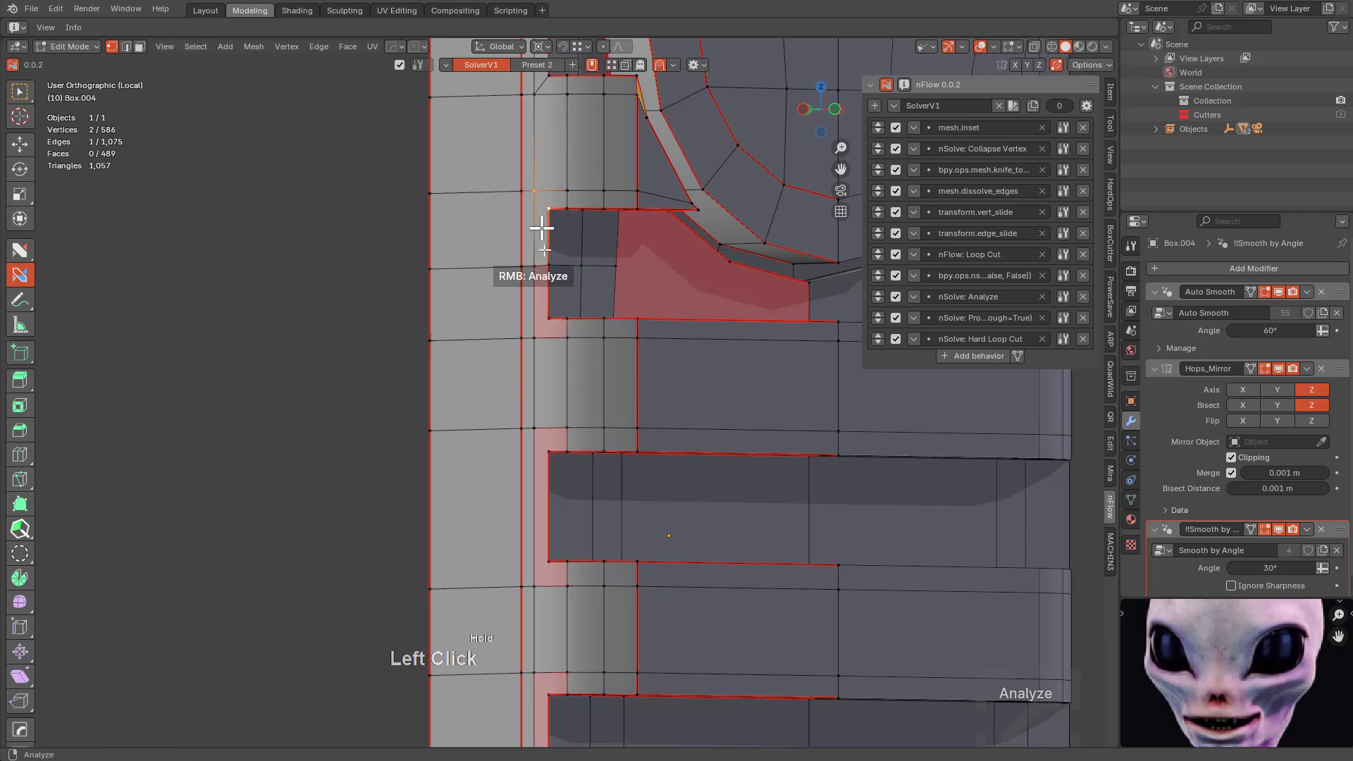
drag(549, 317, 537, 338)
Cut across the first full groove below the recess and join its cut end and both corners to the border.
shift+middle_drag(611, 444, 623, 310)
scroll(550, 312, up, 2)
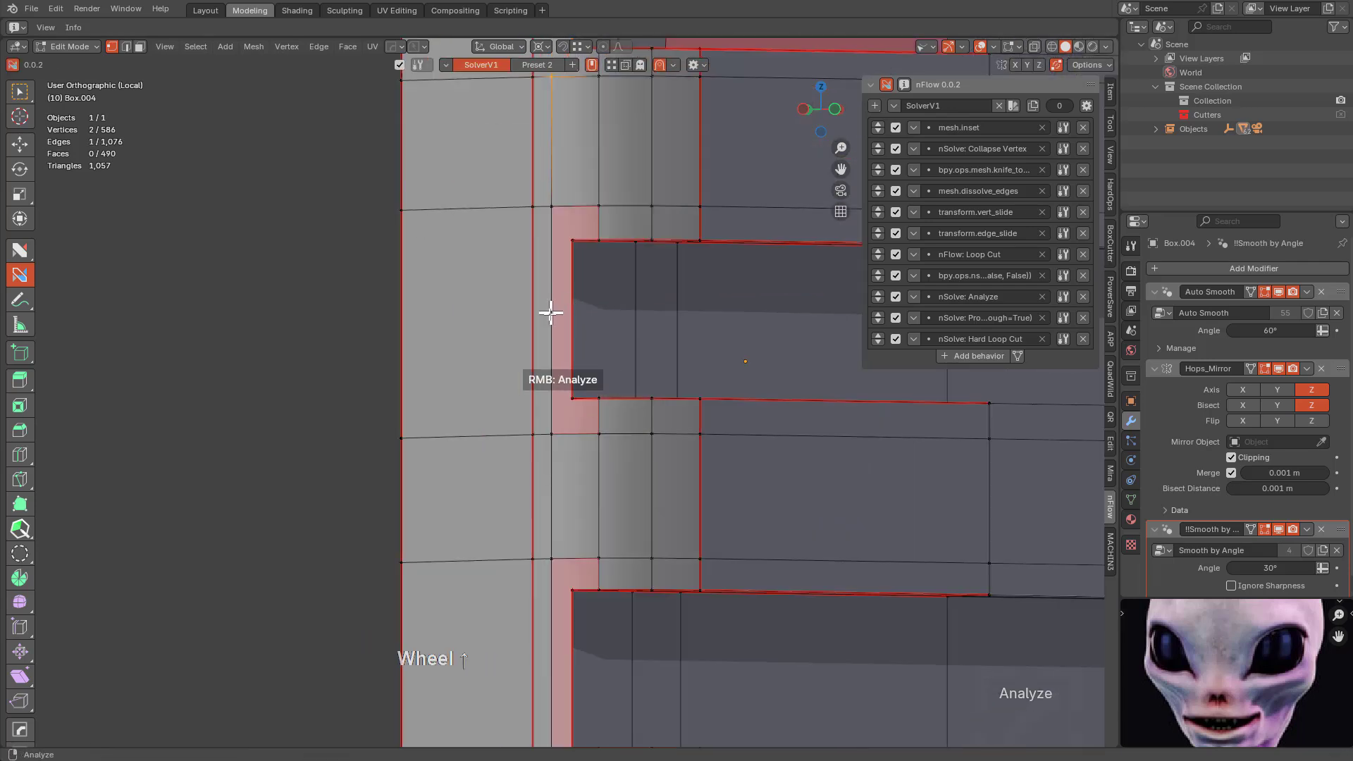
key(ctrl)
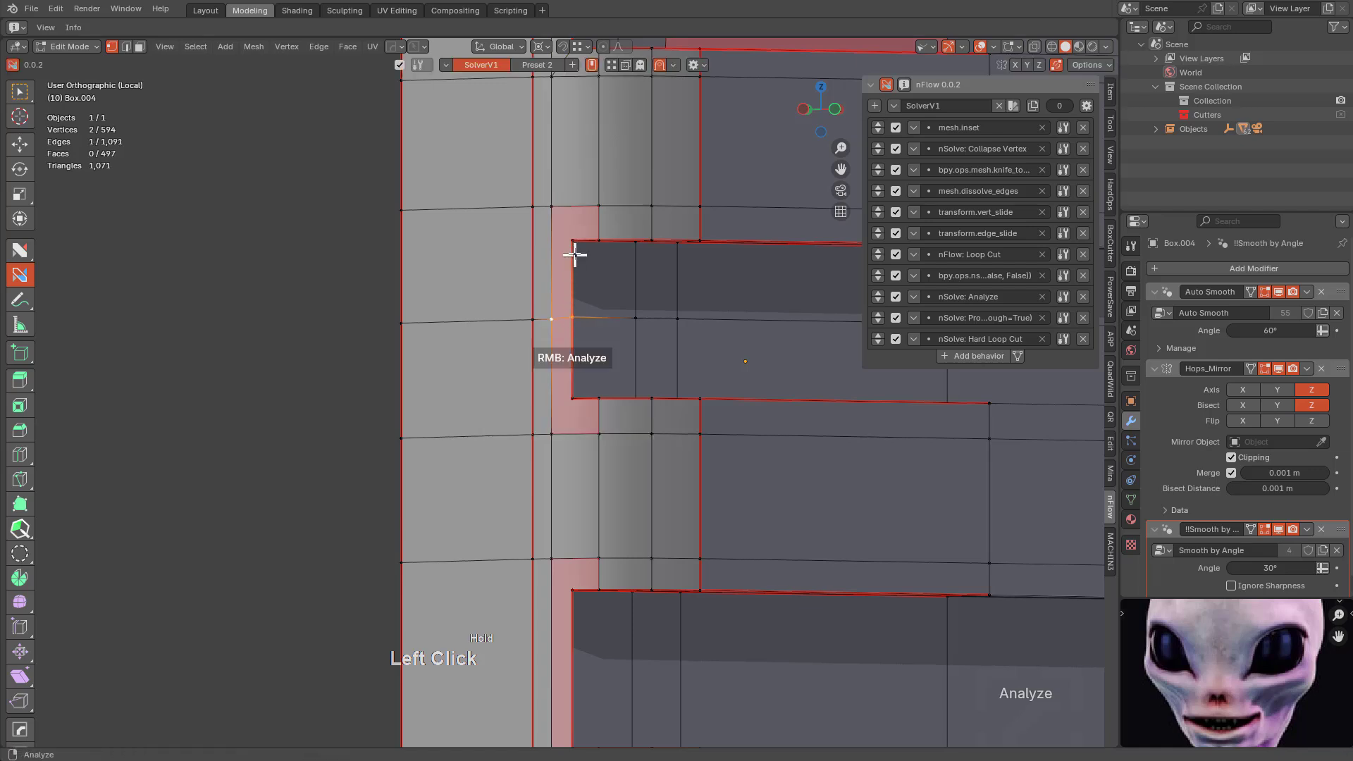
drag(572, 241, 552, 208)
drag(573, 396, 551, 433)
Cut across the second full groove below the recess and join its cut end and both corners to the border.
shift+middle_drag(614, 549, 623, 278)
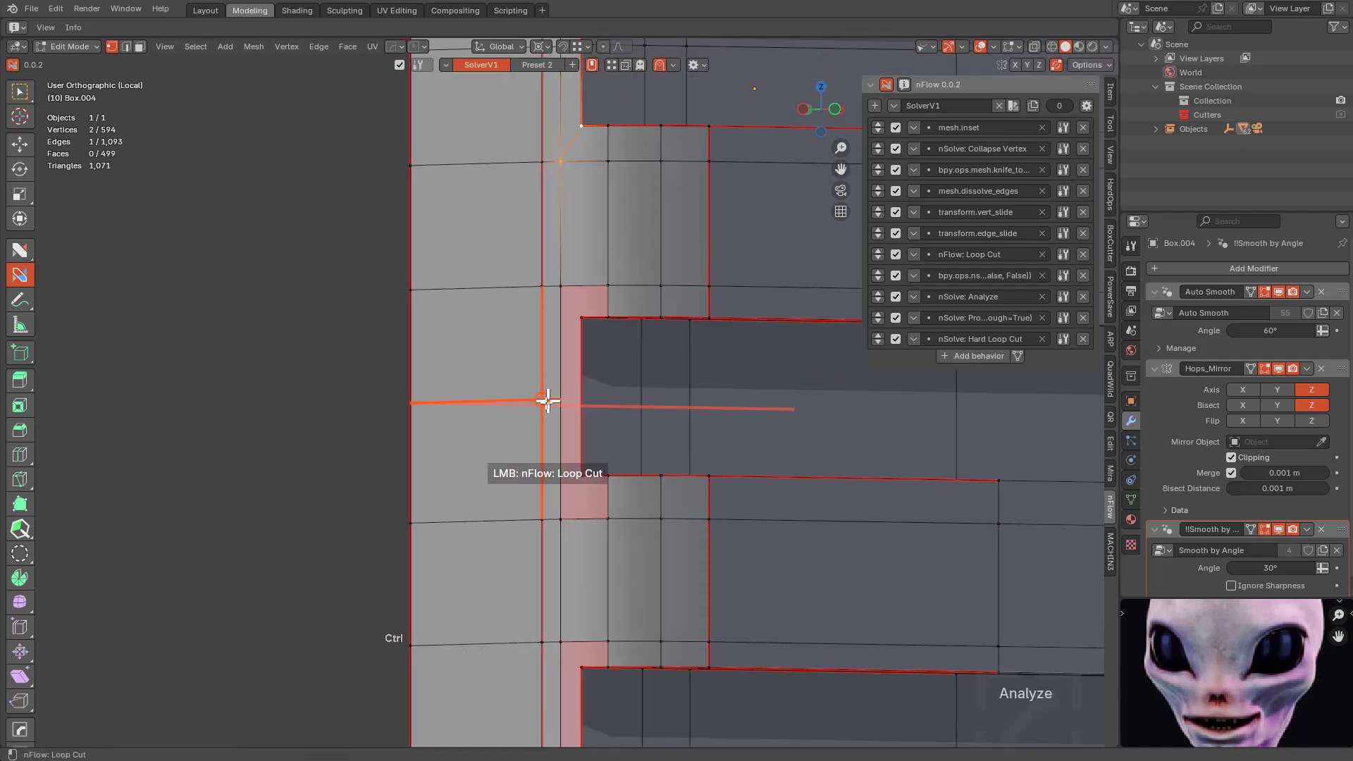
ctrl+click(587, 400)
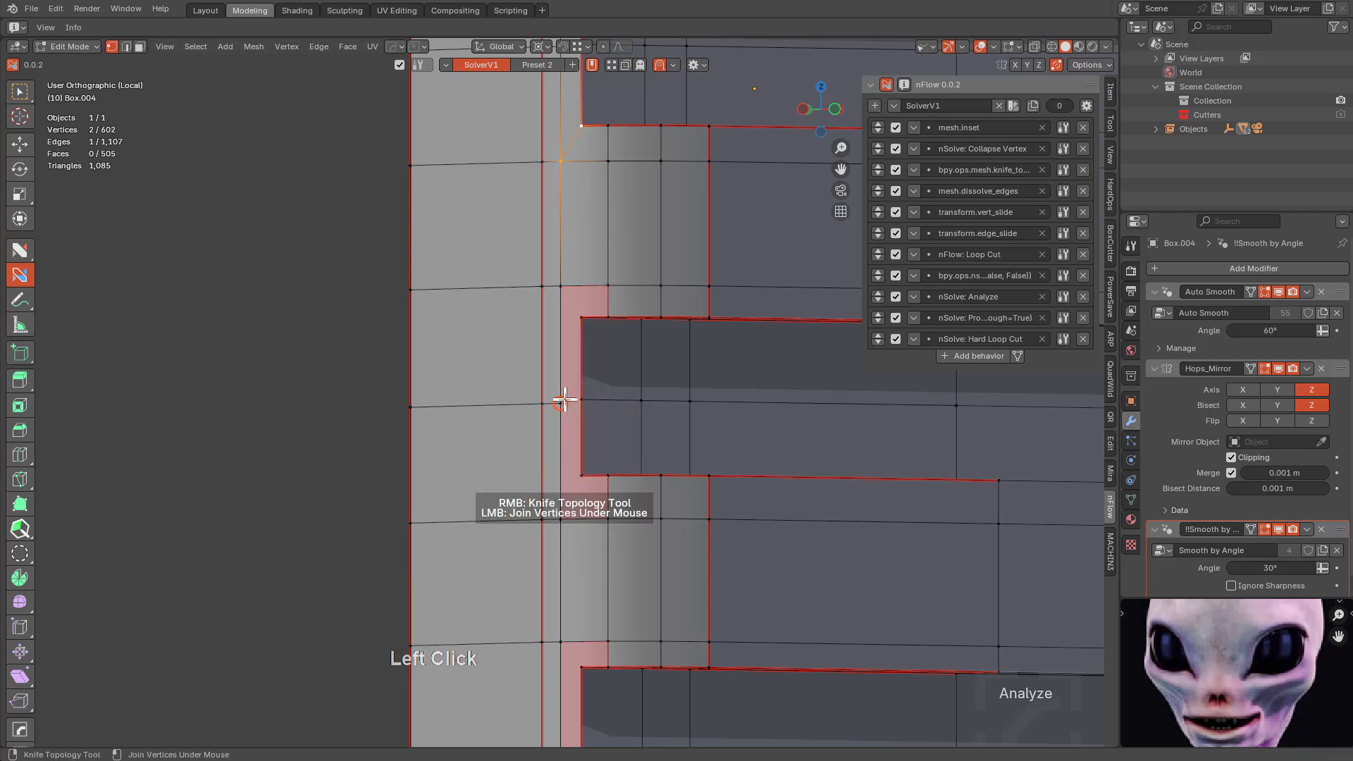
drag(577, 314, 564, 317)
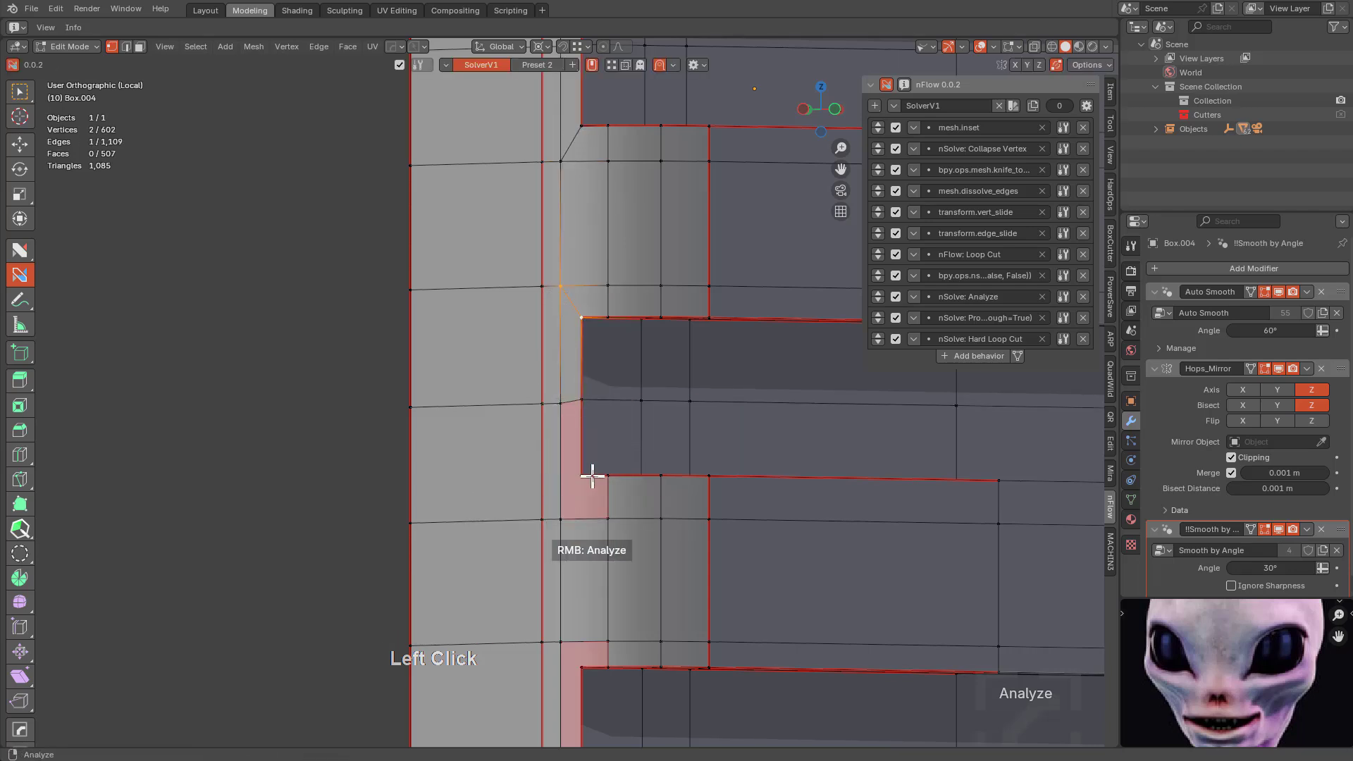
drag(583, 481, 560, 508)
Cut across the last straight groove above the bend and join its cut end and both corners to the border.
shift+middle_drag(669, 547, 692, 275)
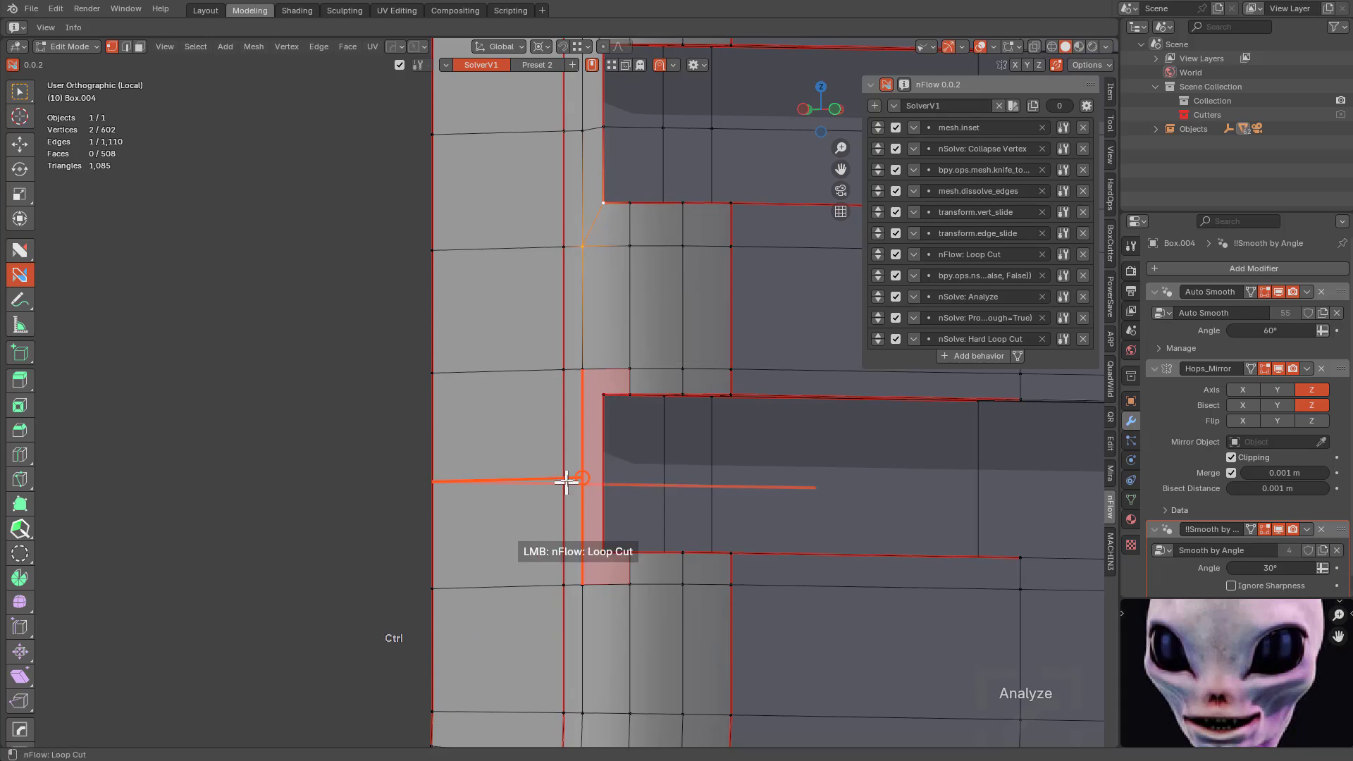
ctrl+click(605, 480)
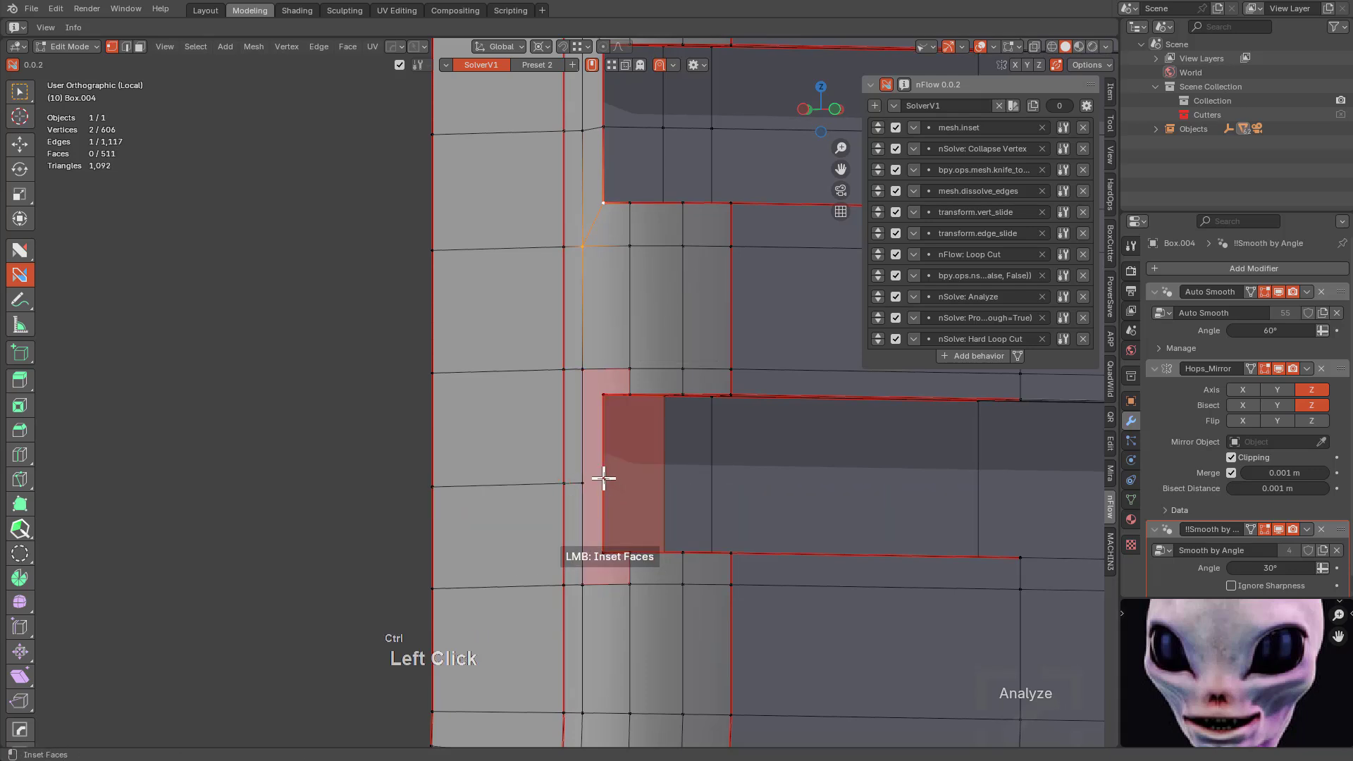
drag(583, 482, 603, 478)
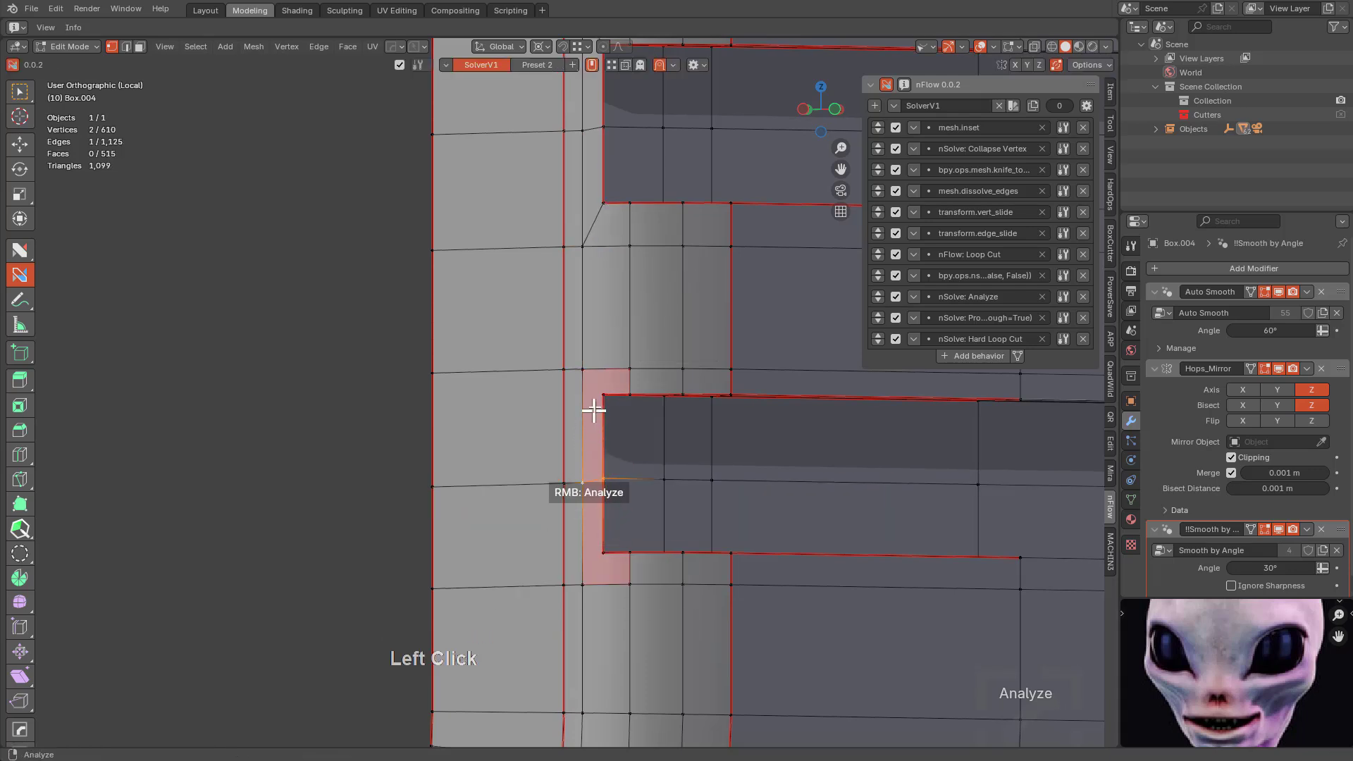
drag(602, 395, 583, 369)
drag(604, 554, 582, 584)
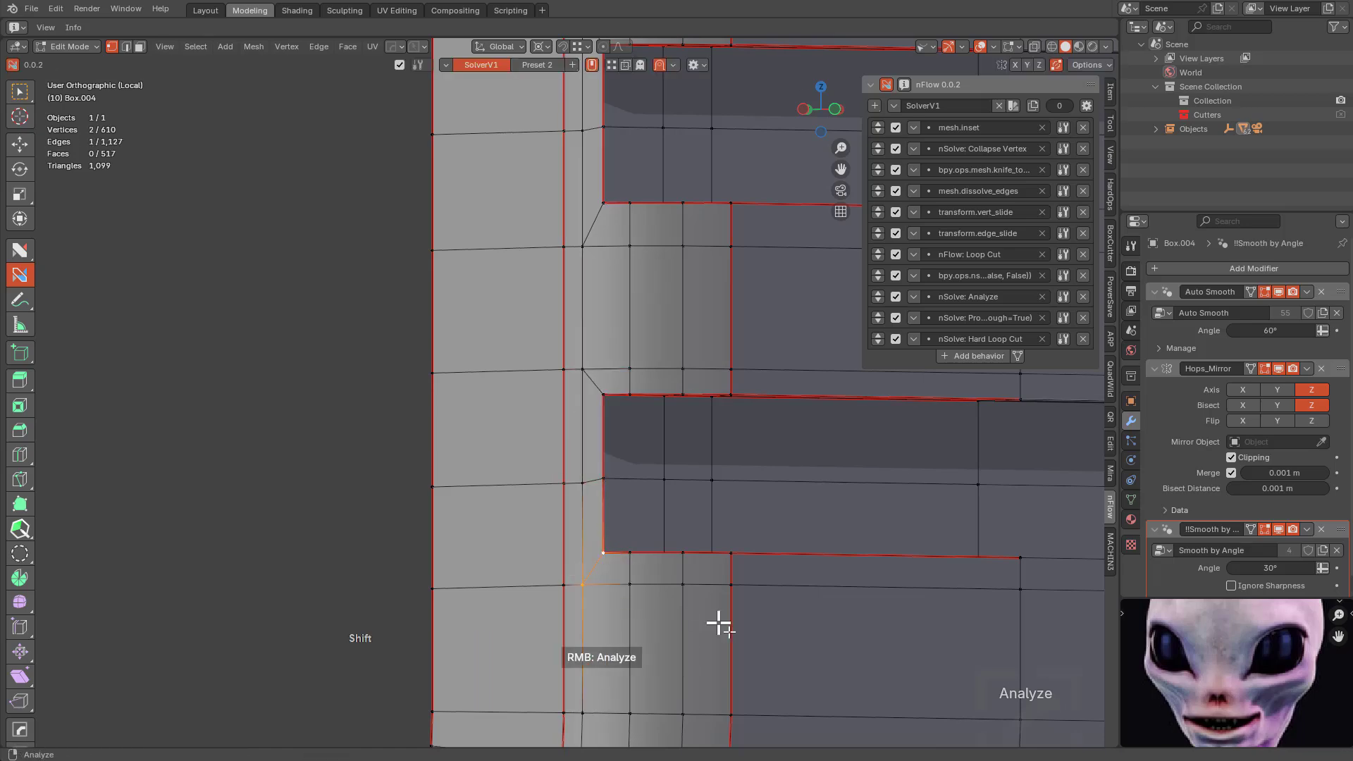
Join the upper corner of the first groove on the slanted section to the border vertex just above it.
shift+middle_drag(719, 623, 694, 290)
scroll(666, 338, down, 4)
middle_drag(614, 584, 637, 416)
scroll(679, 362, down, 5)
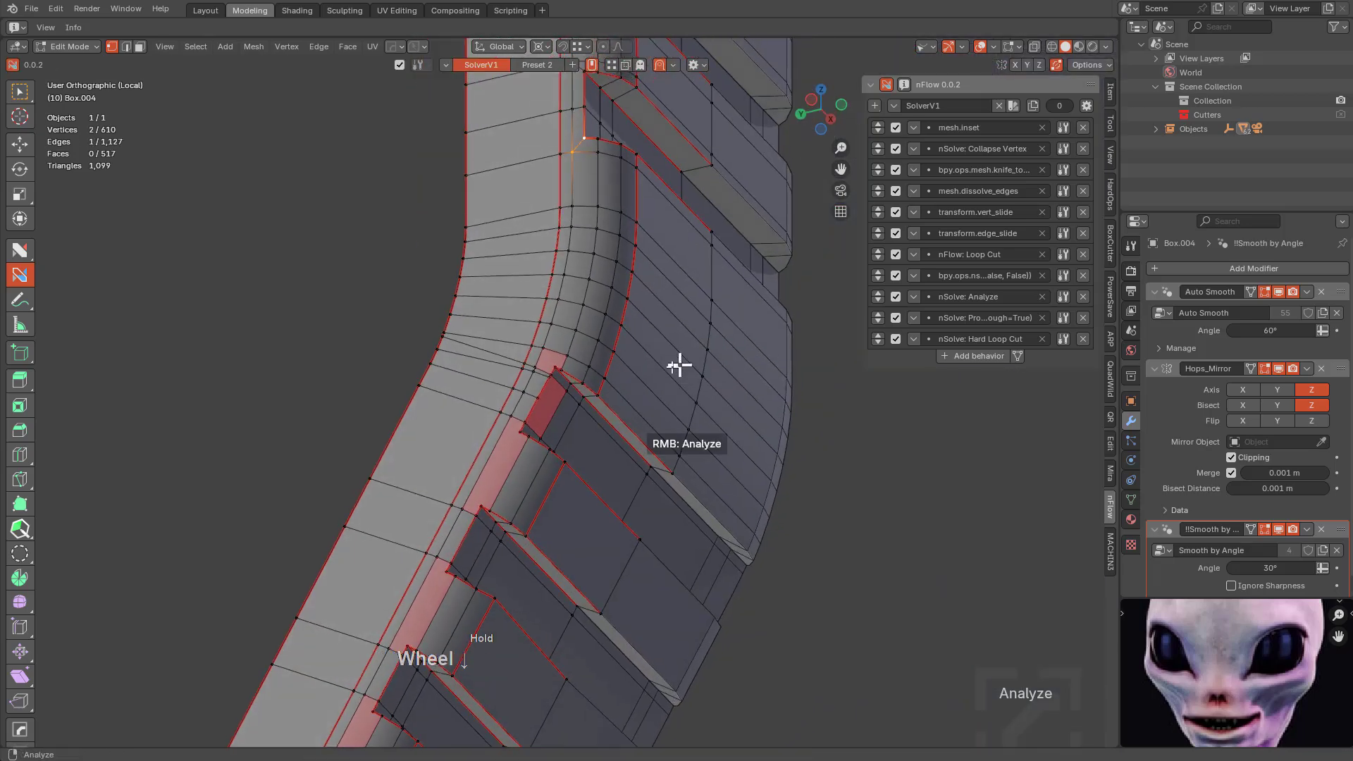
scroll(570, 332, up, 1)
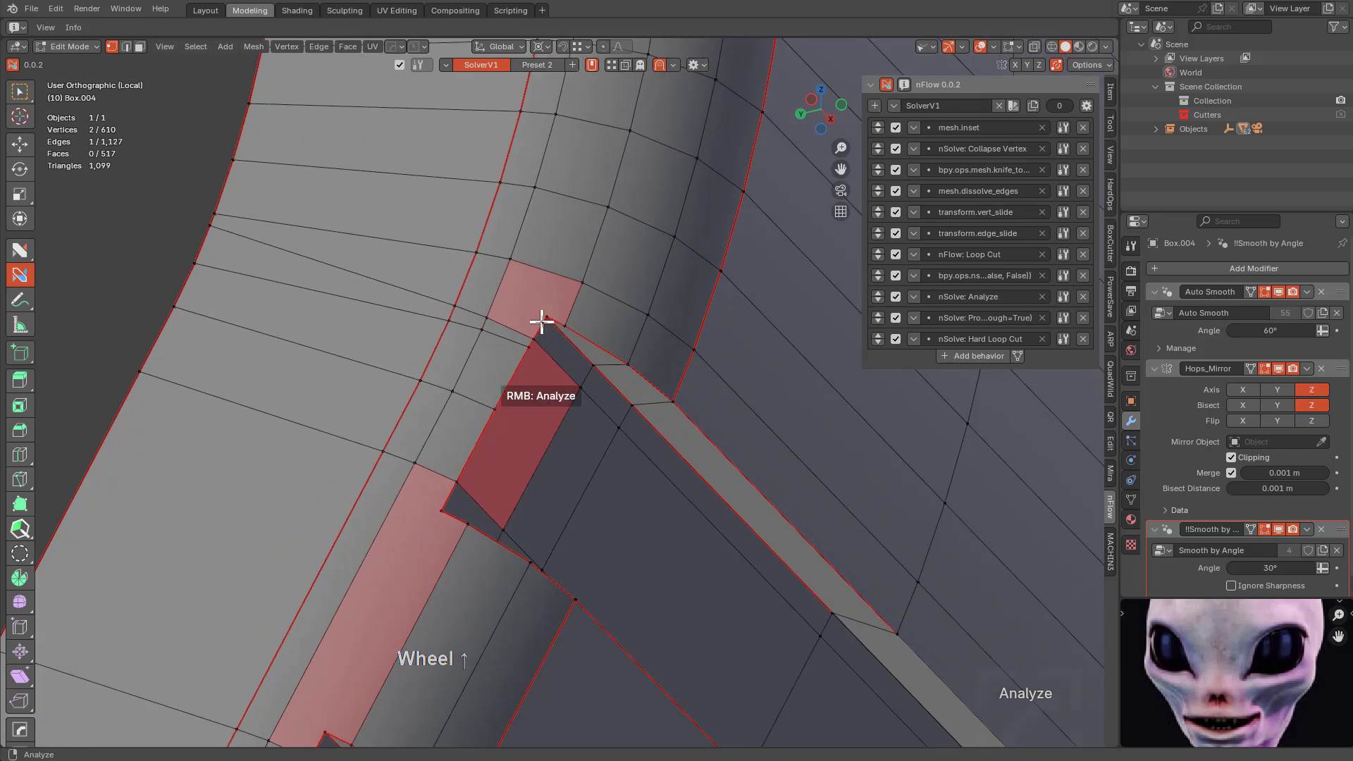
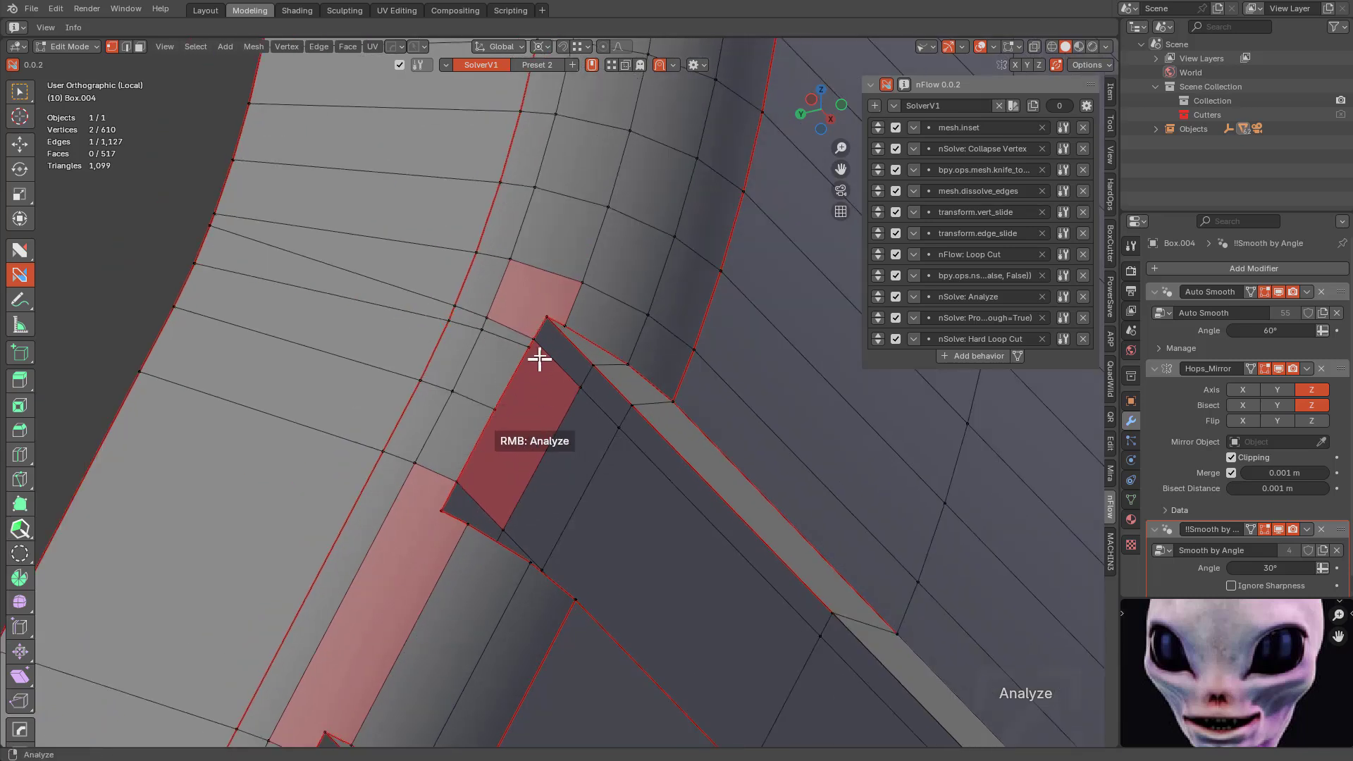
click(511, 258)
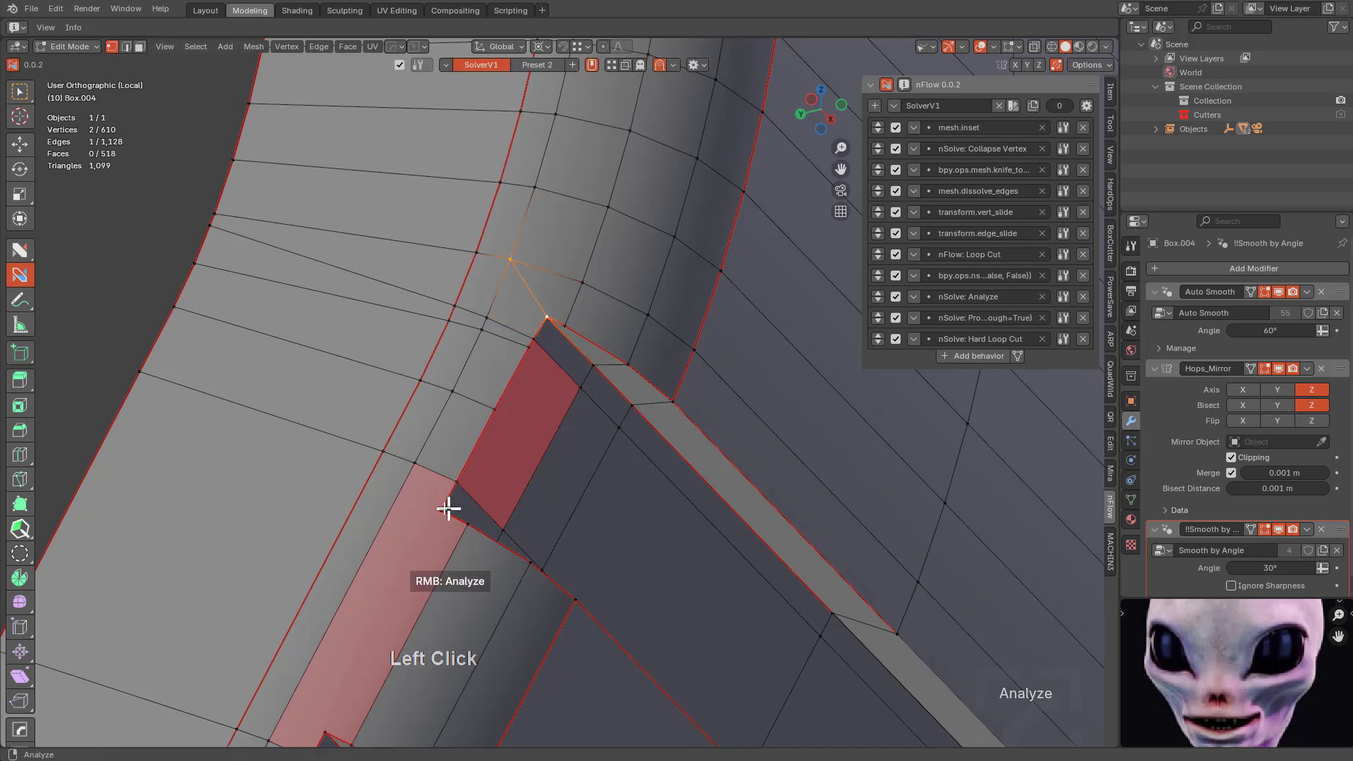
Cut across the rib and outer border below the first slanted groove, and join the border cut to the groove's lower corner.
scroll(468, 556, down, 1)
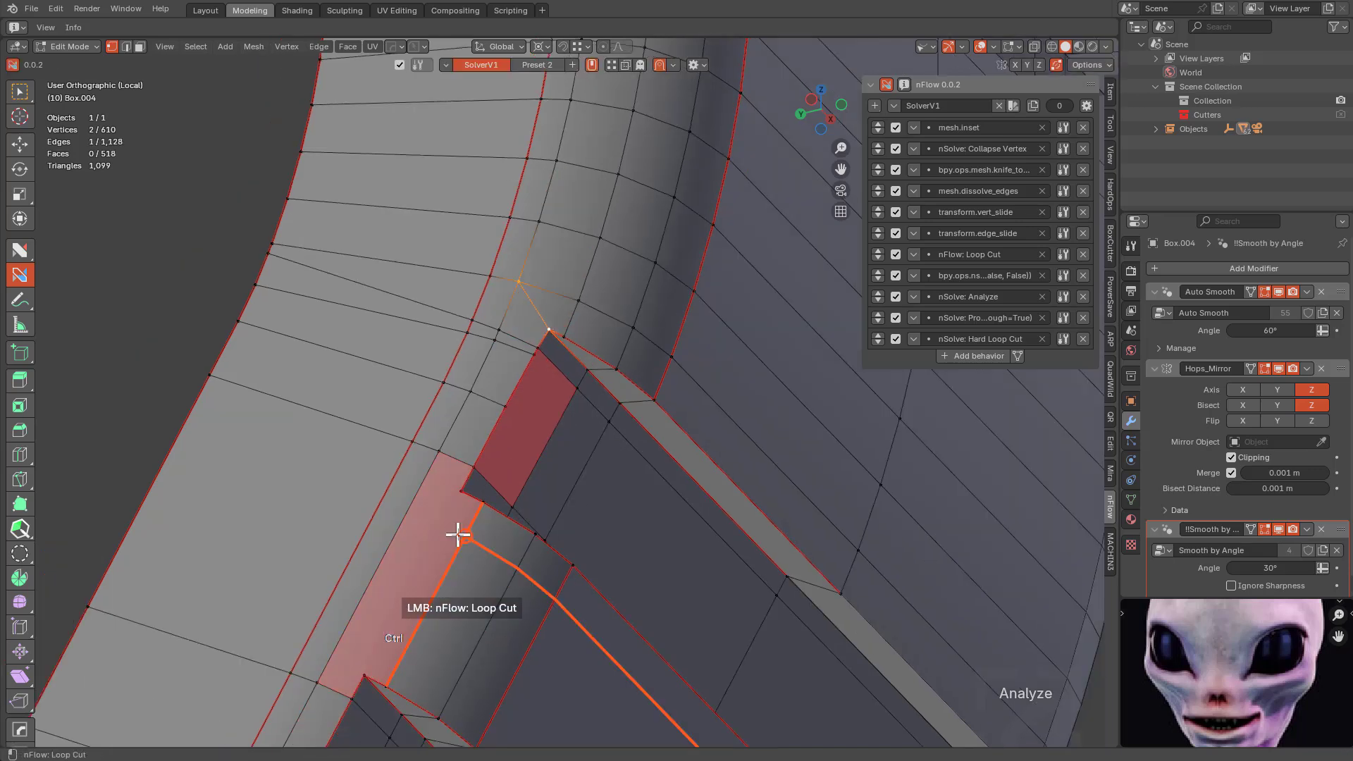
ctrl+click(467, 535)
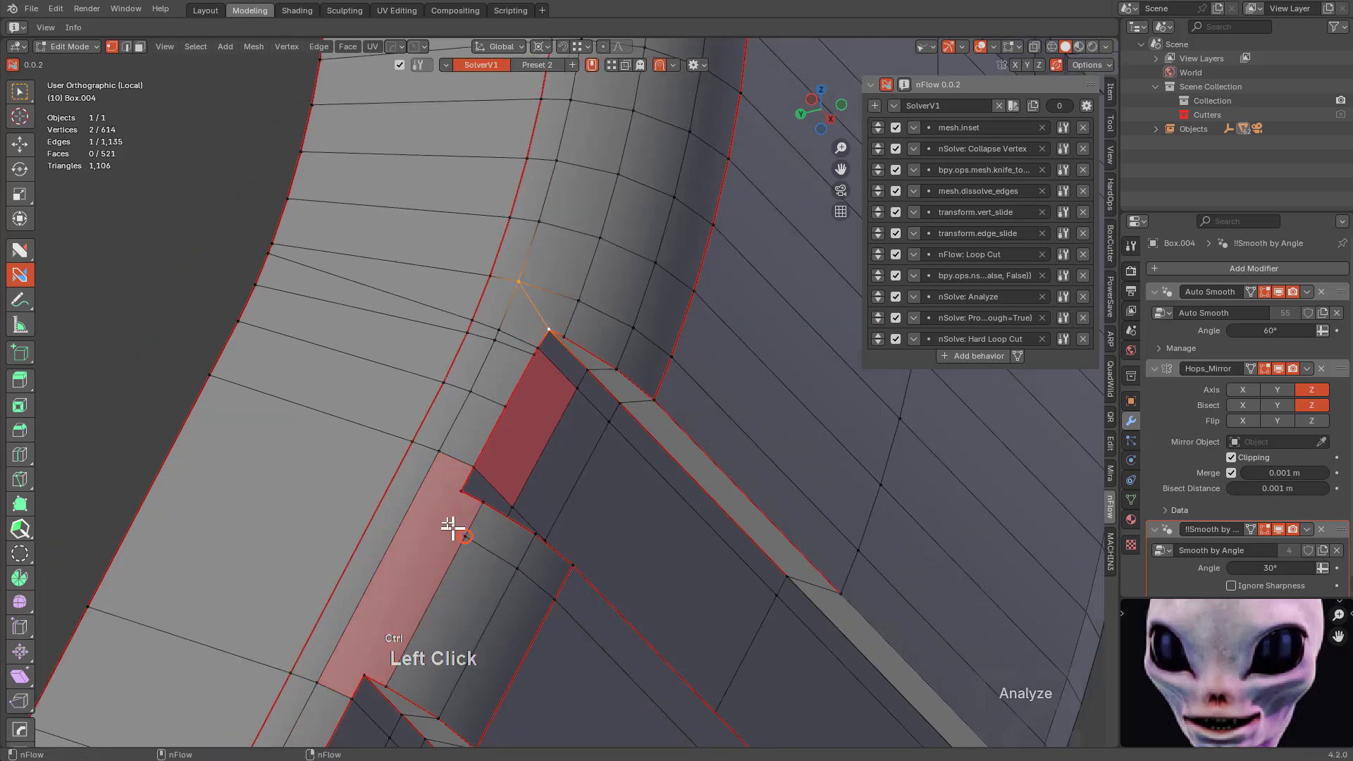
ctrl+click(412, 502)
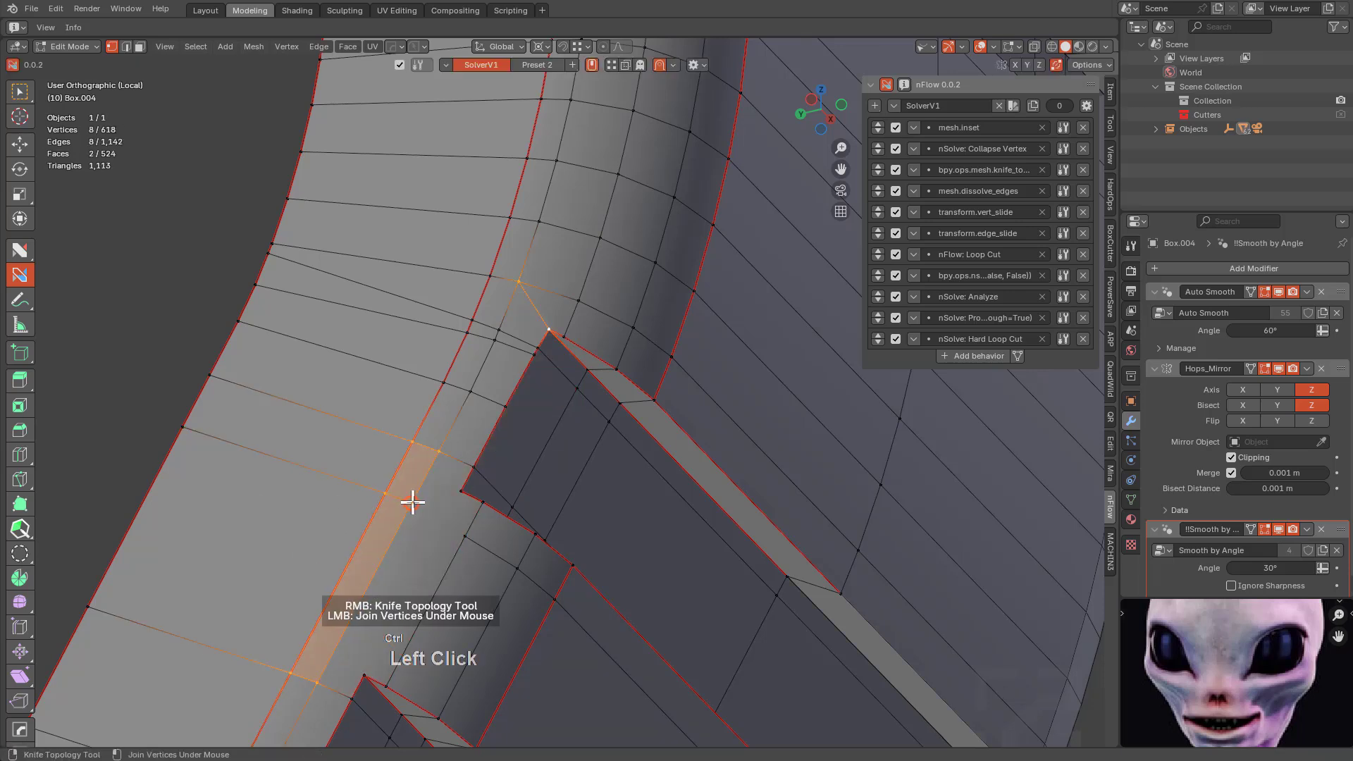
ctrl+drag(412, 502, 461, 491)
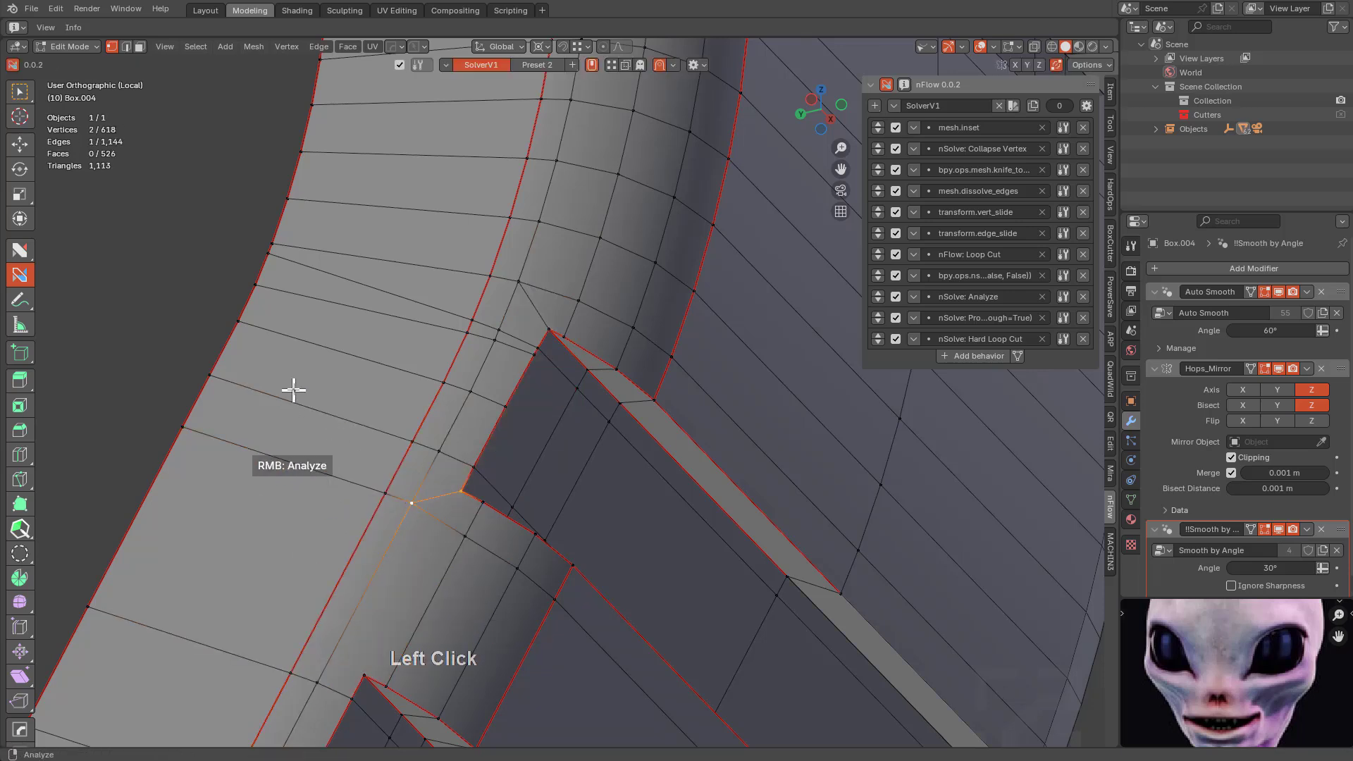
Run Analyze, cut across the flagged floor face of the first slanted groove and dissolve the extra edge beside its upper corner.
right_click(293, 390)
scroll(465, 409, down, 1)
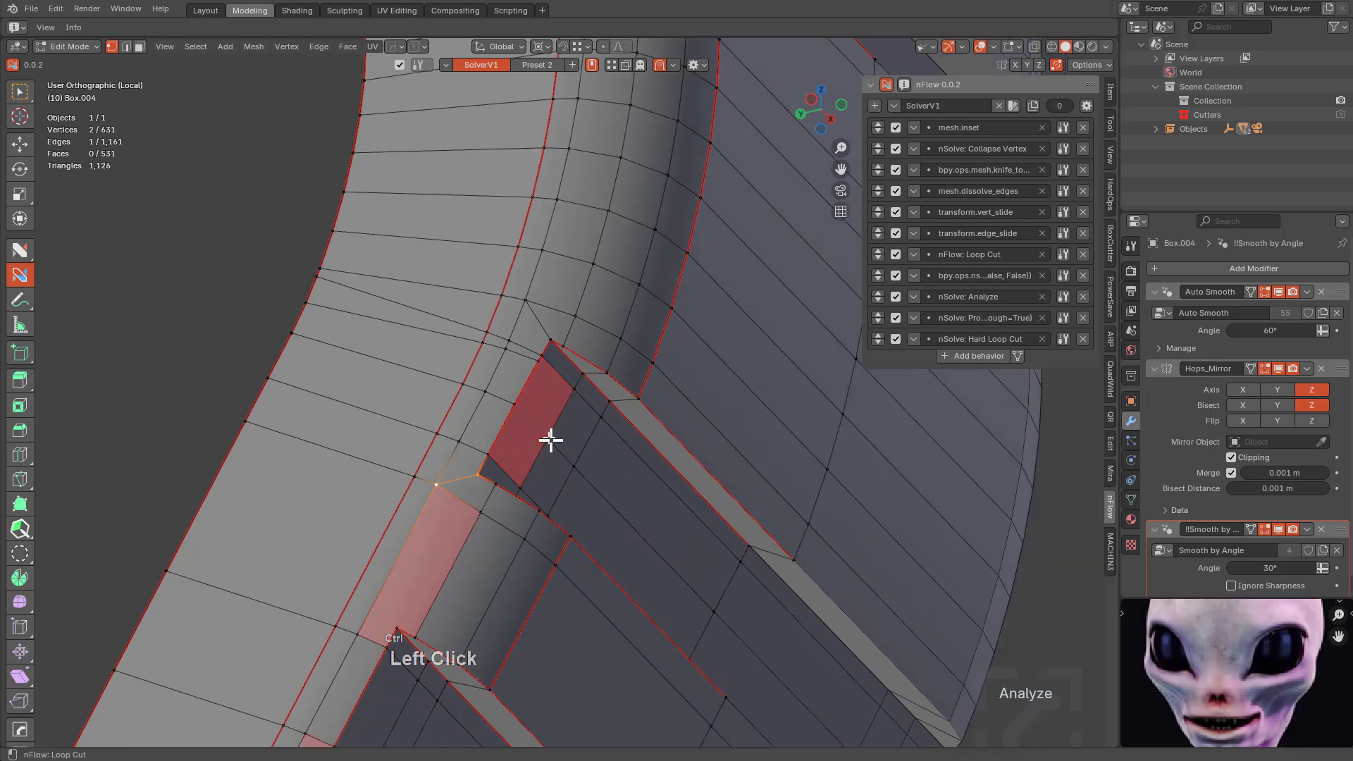
drag(516, 410, 543, 429)
middle_drag(562, 417, 537, 399)
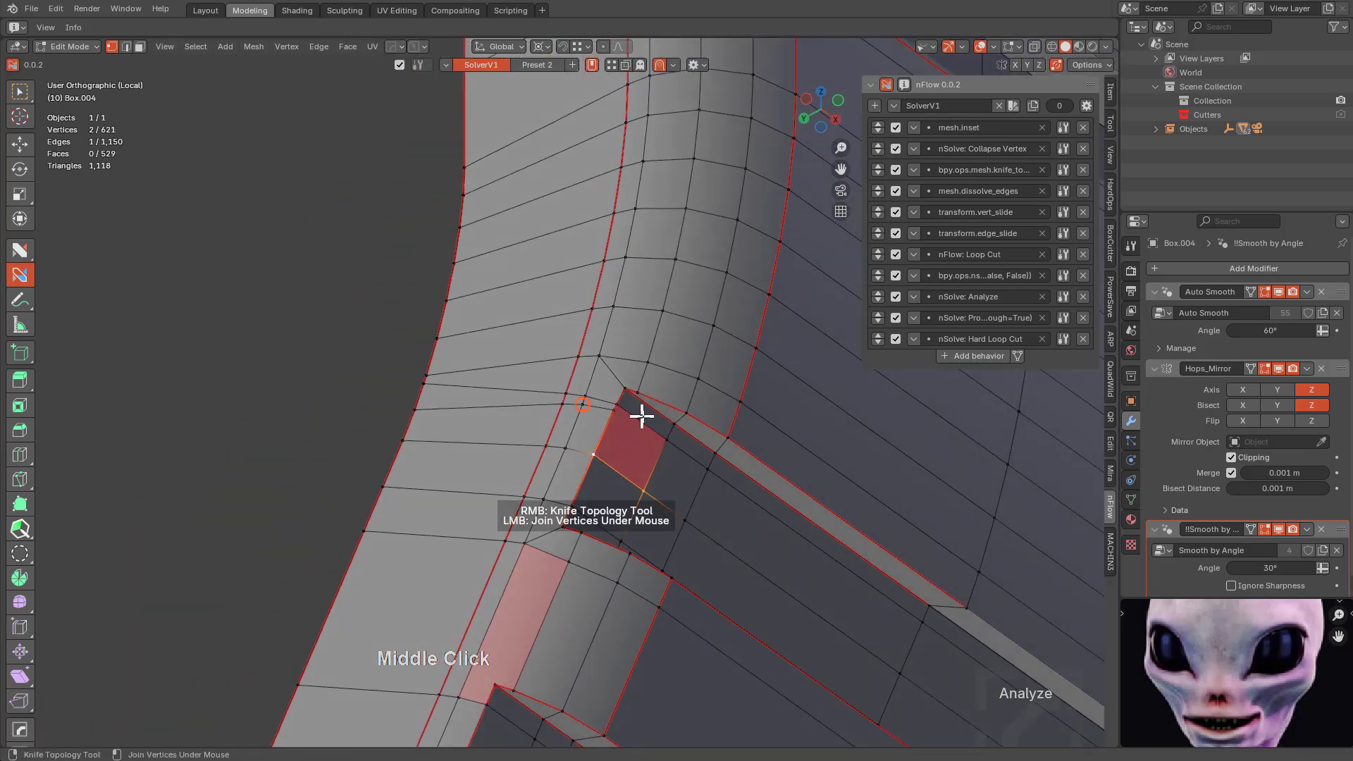
scroll(652, 421, up, 2)
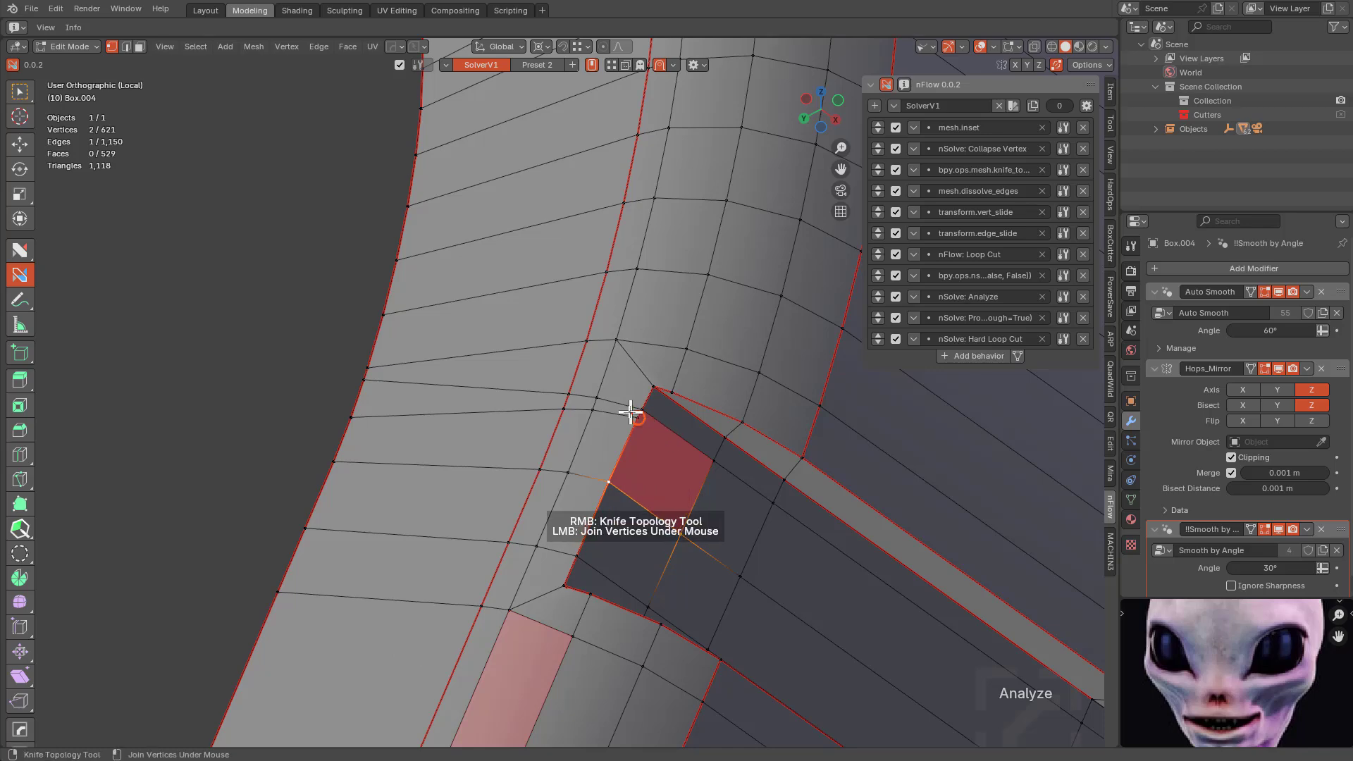
alt+click(607, 437)
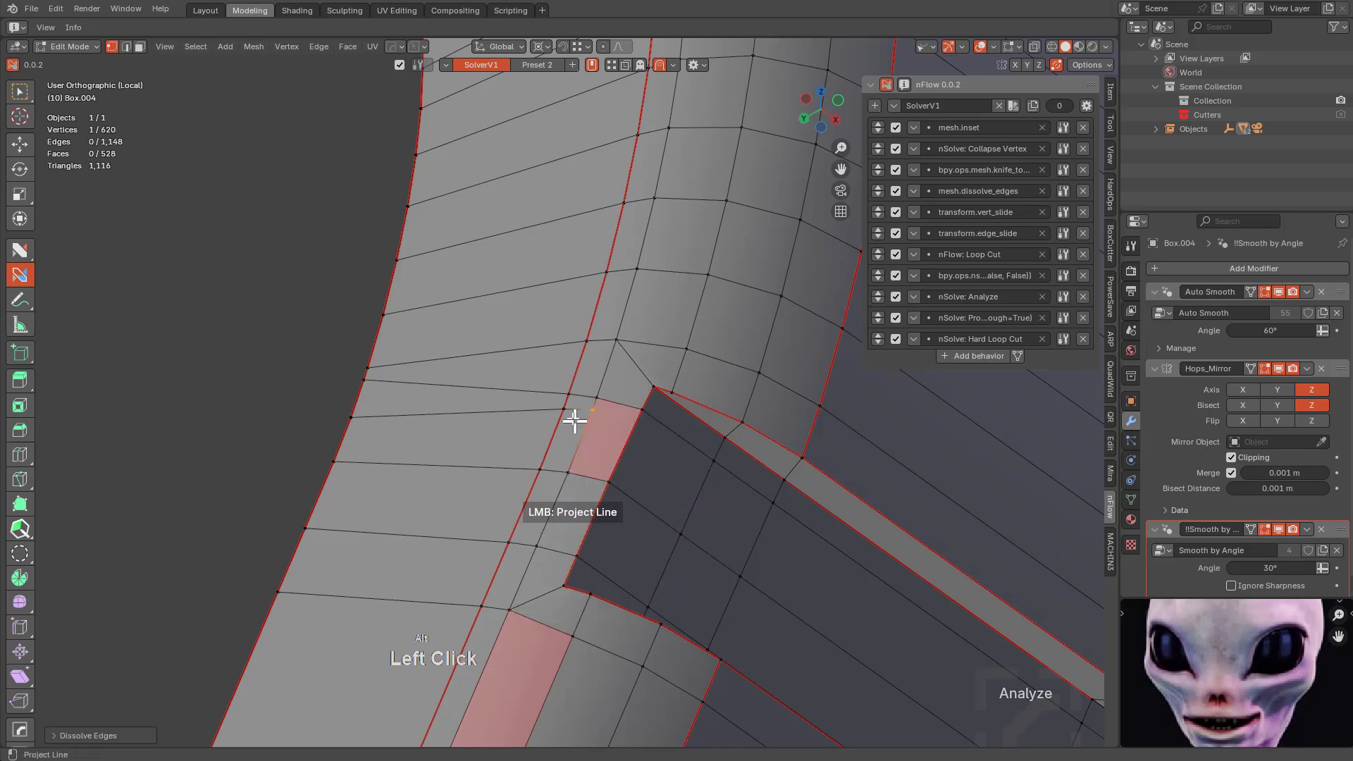
Dissolve the leftover edge running across the side border from the first slanted groove's upper end.
middle_drag(477, 447, 561, 495)
scroll(451, 366, down, 3)
shift+middle_drag(295, 294, 398, 362)
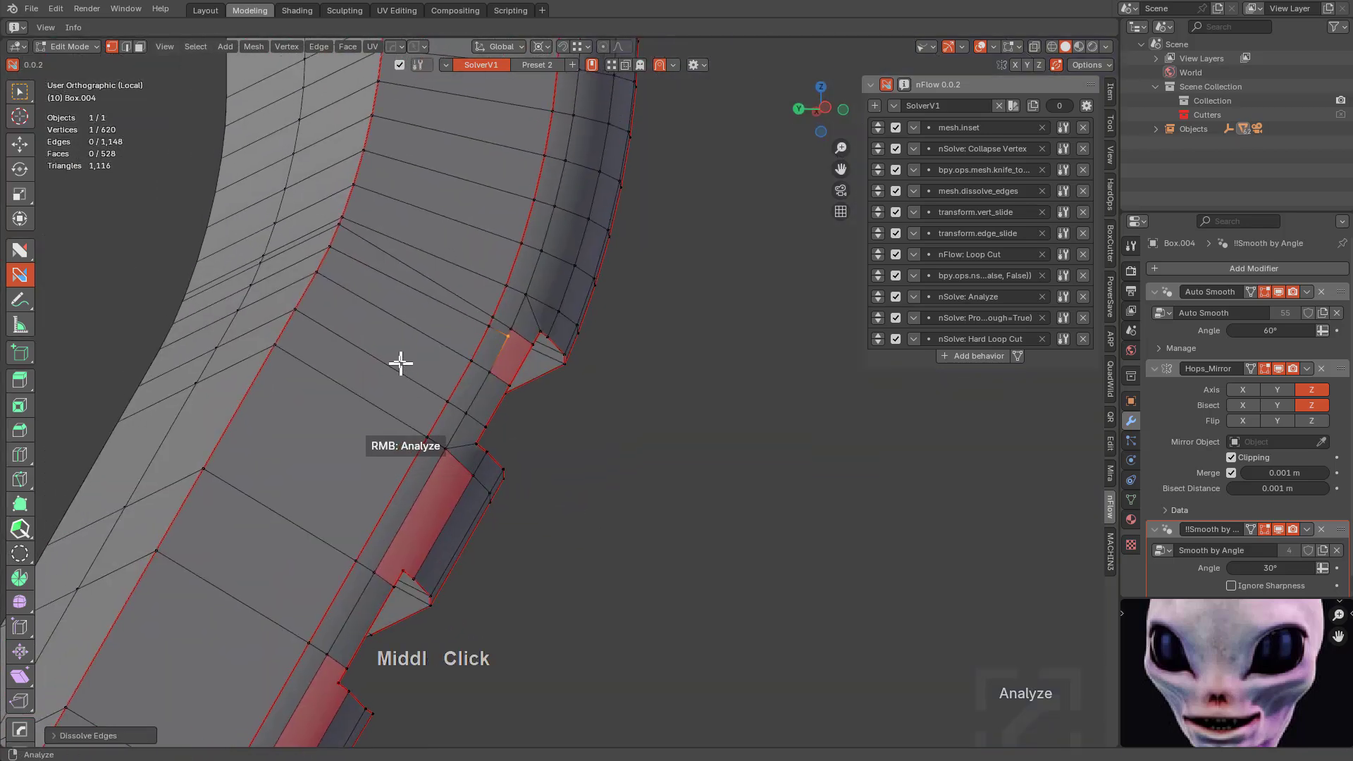
alt+click(401, 280)
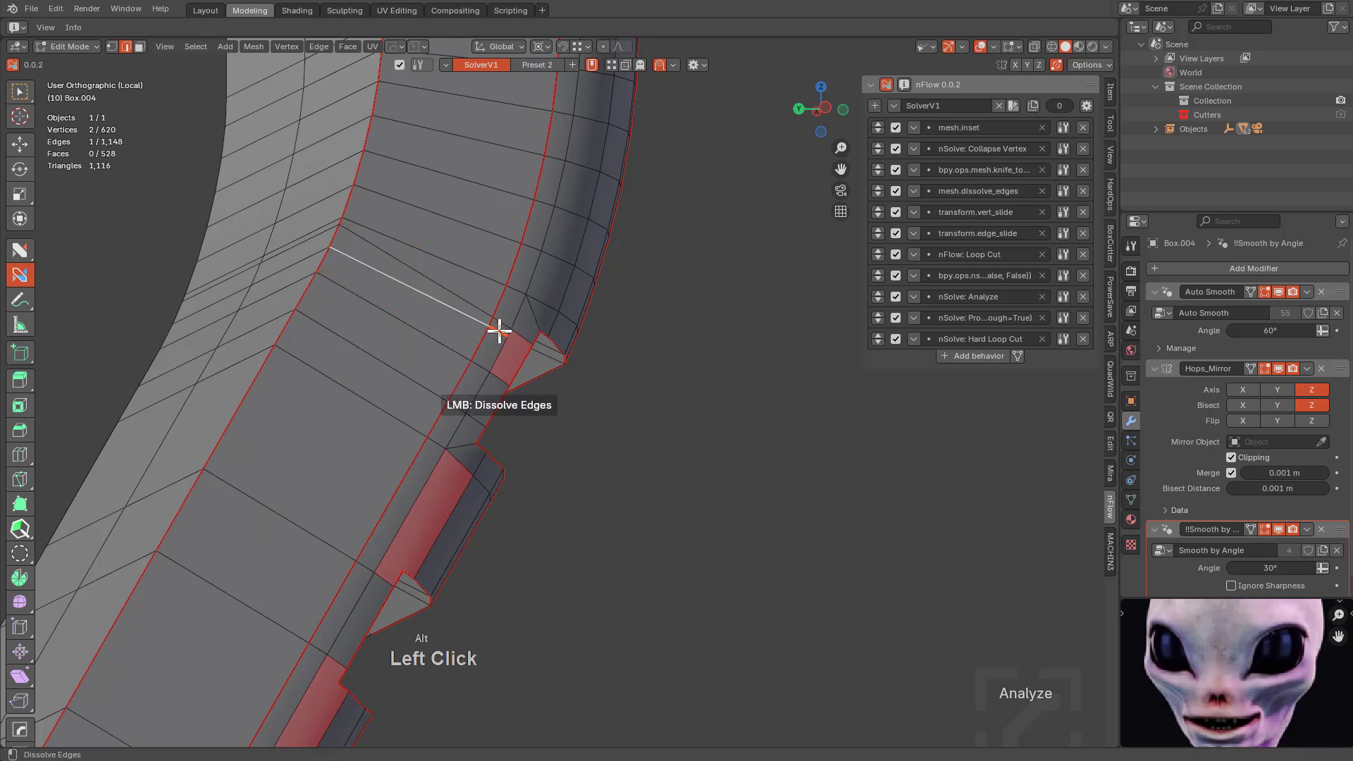
click(438, 299)
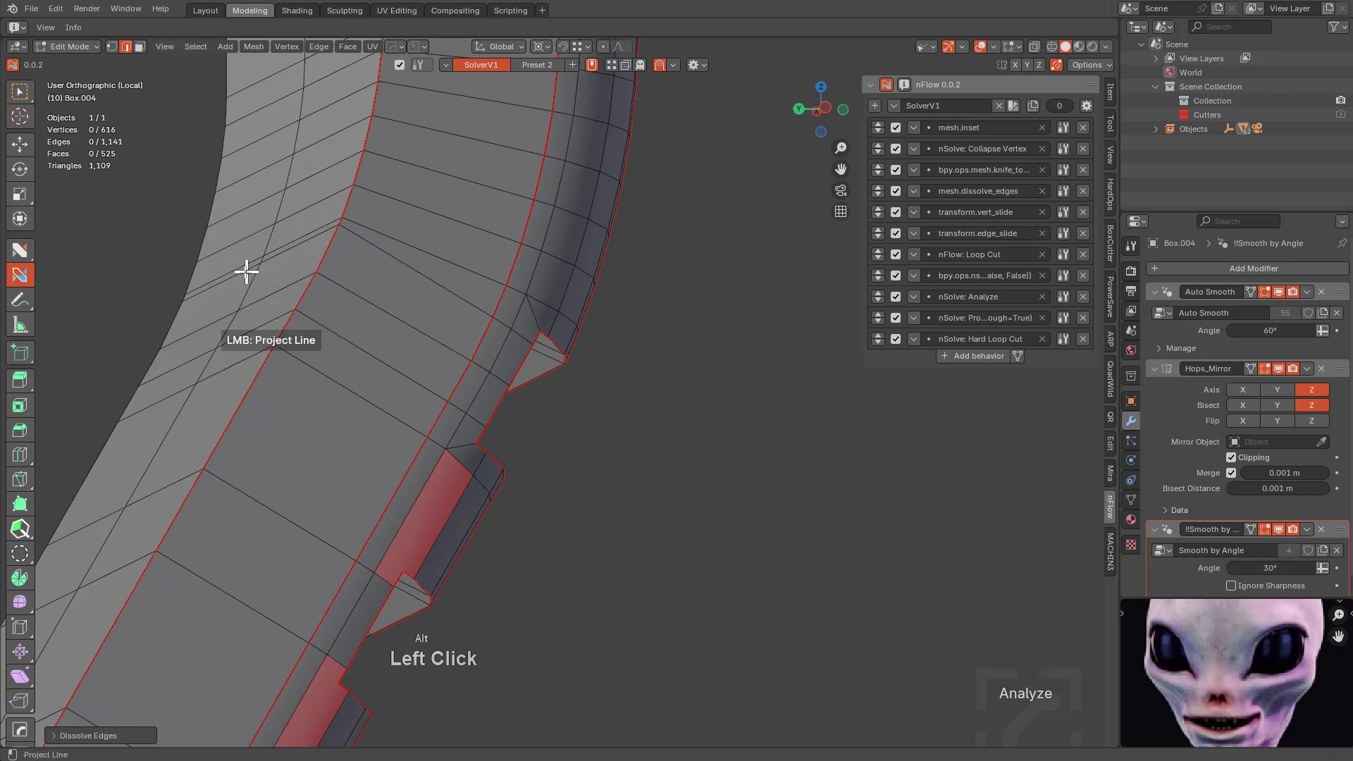
Cut across the border above and below the second slanted groove, joining each cut to the groove's nearest corner.
middle_drag(398, 264, 539, 322)
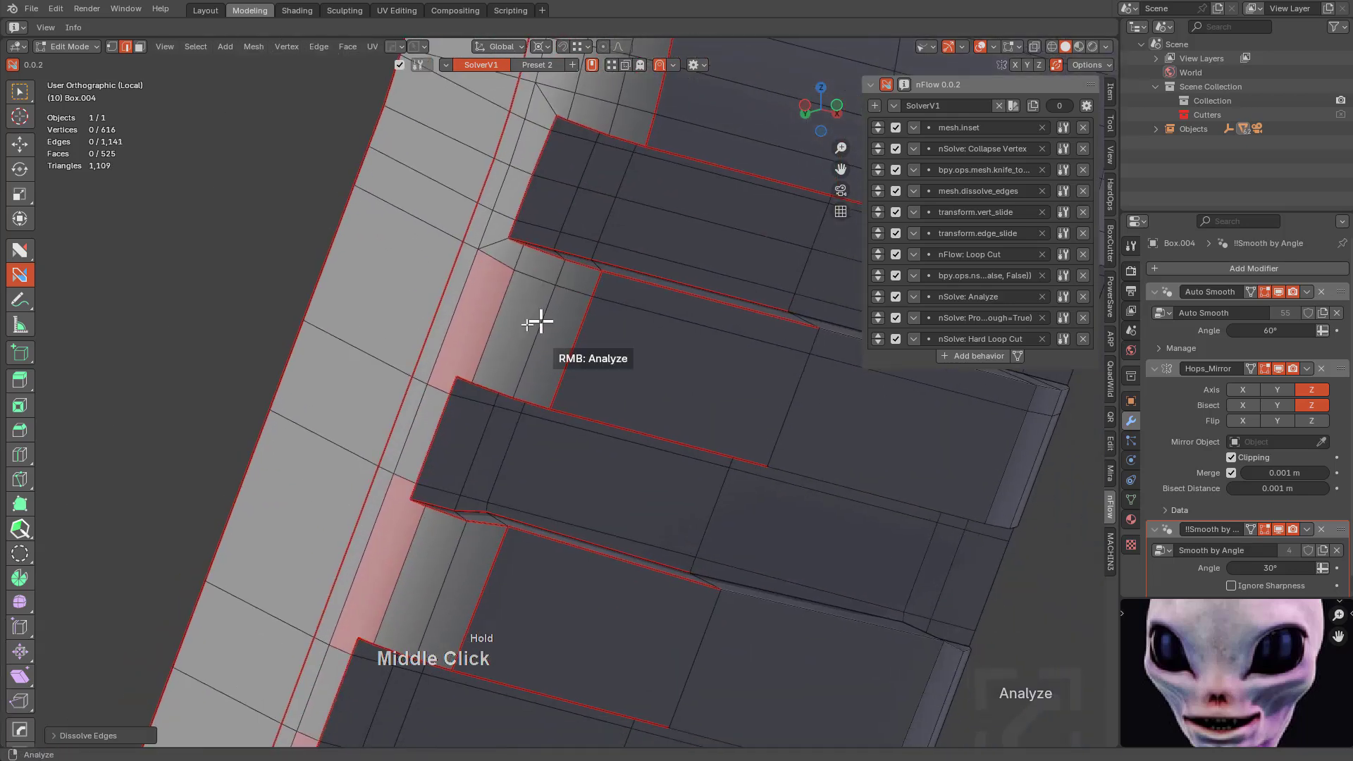
ctrl+click(476, 365)
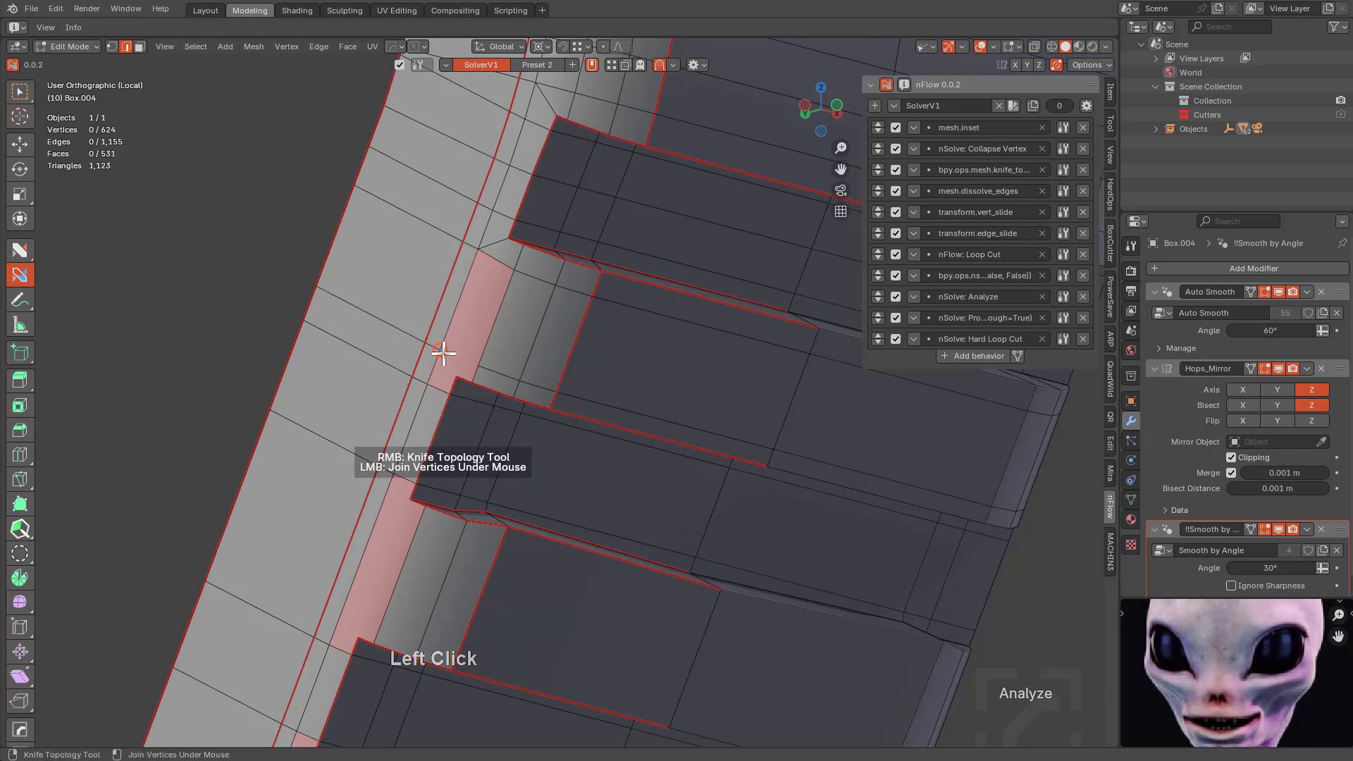
mouse_move(443, 353)
mouse_down()
mouse_move(479, 366)
mouse_move(442, 352)
mouse_up()
shift+middle_drag(536, 536, 599, 384)
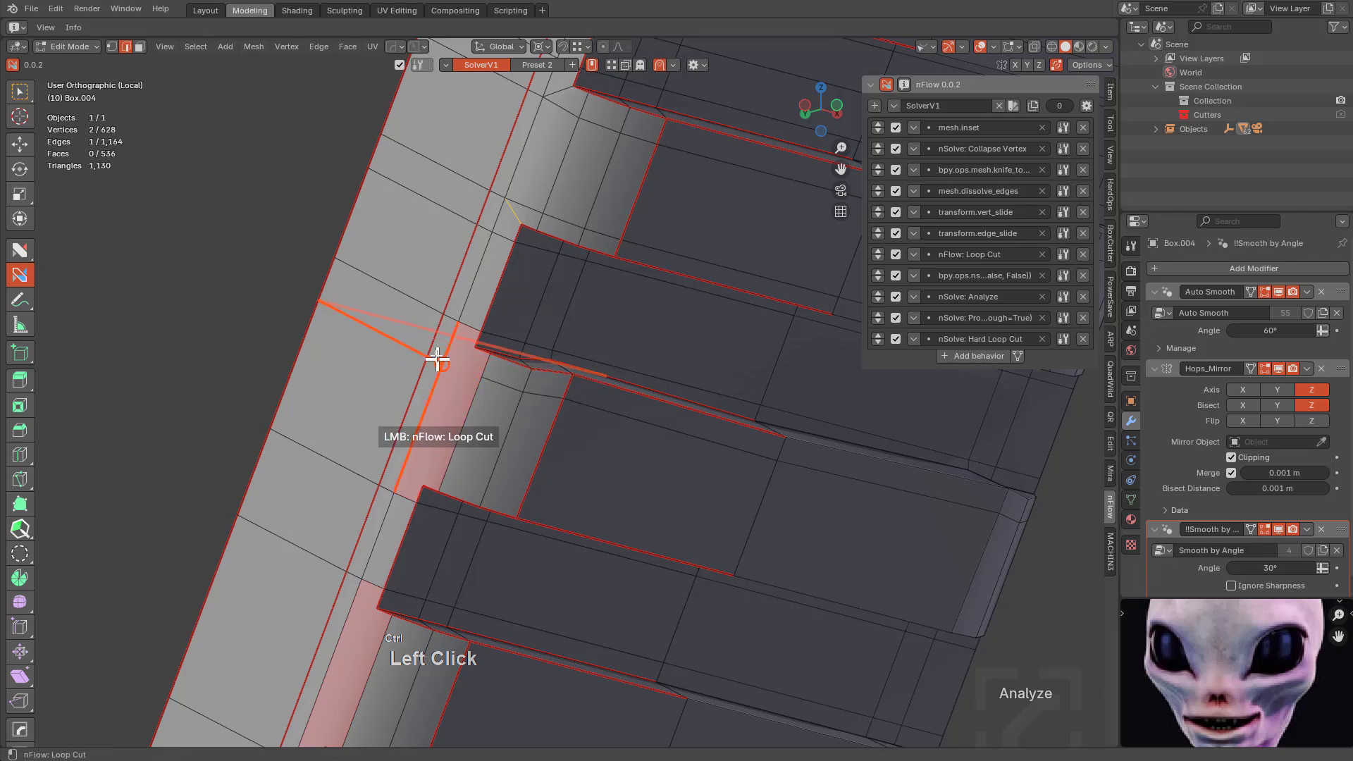
drag(447, 360, 476, 348)
Select the vertex on the lower edge of the second slanted groove near its corner and snap the 3D cursor to it.
middle_drag(645, 425, 782, 444)
scroll(631, 456, down, 1)
scroll(612, 484, up, 2)
scroll(754, 433, down, 4)
middle_drag(712, 420, 573, 387)
scroll(574, 386, up, 3)
key(1)
click(422, 316)
middle_drag(420, 313, 534, 338)
scroll(626, 341, up, 2)
scroll(626, 341, up, 2)
alt+middle_click(553, 369)
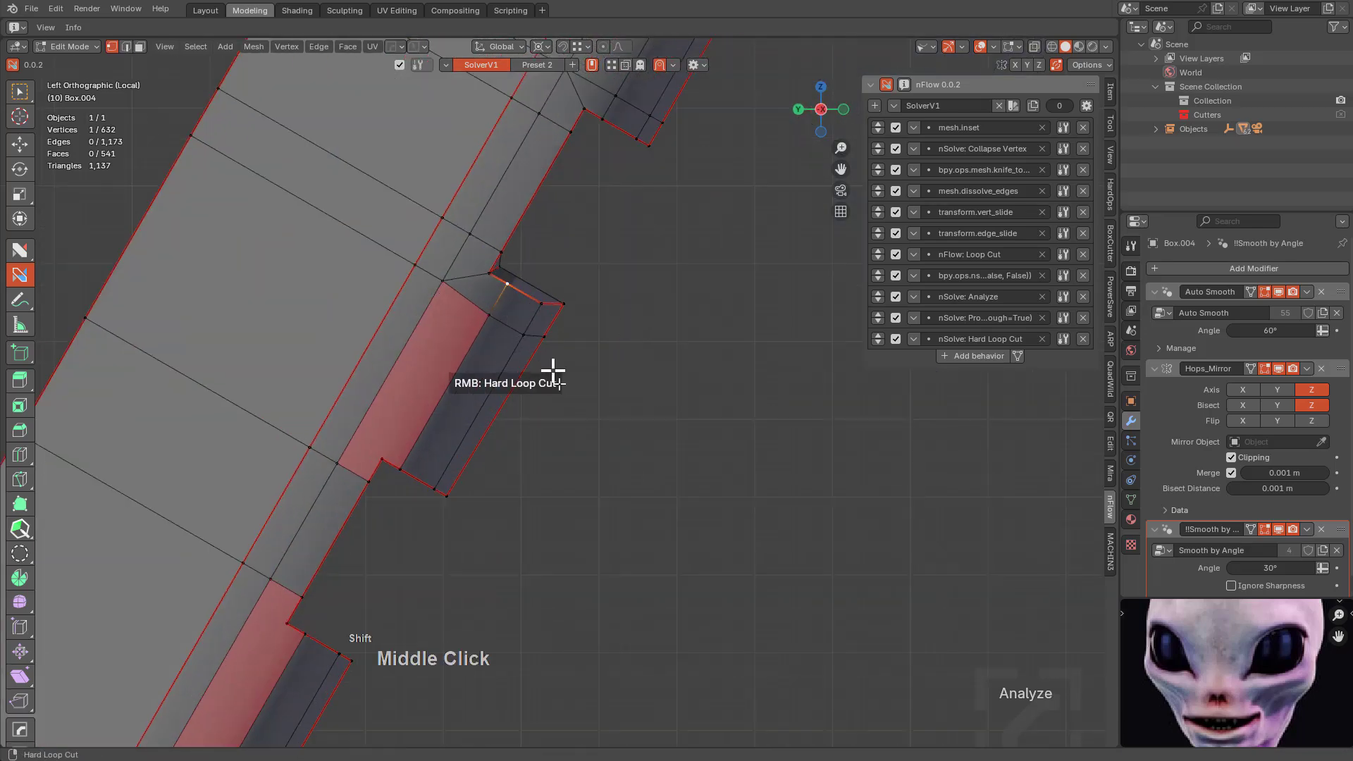
key(shift+s)
click(816, 383)
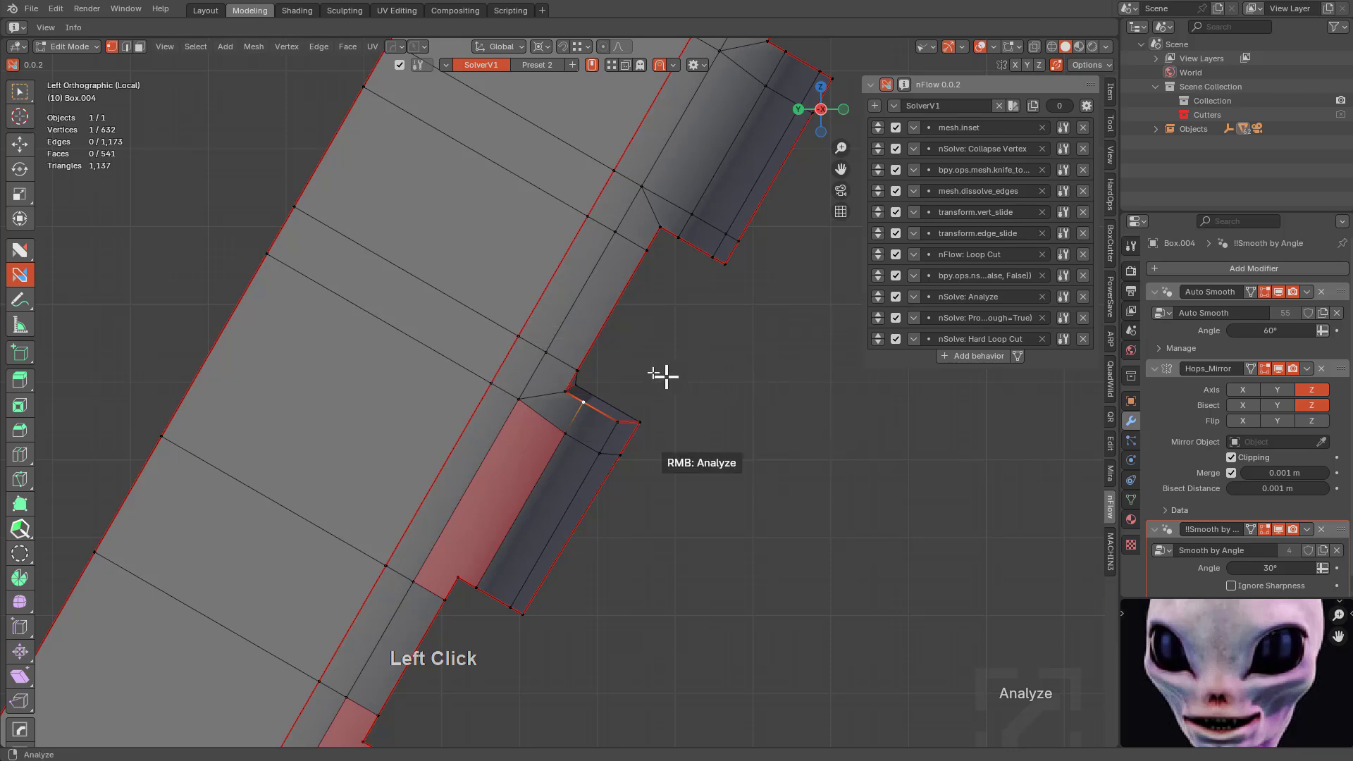
Switch to edge selection and set the transform orientation to Normal.
middle_drag(688, 402, 649, 414)
key(2)
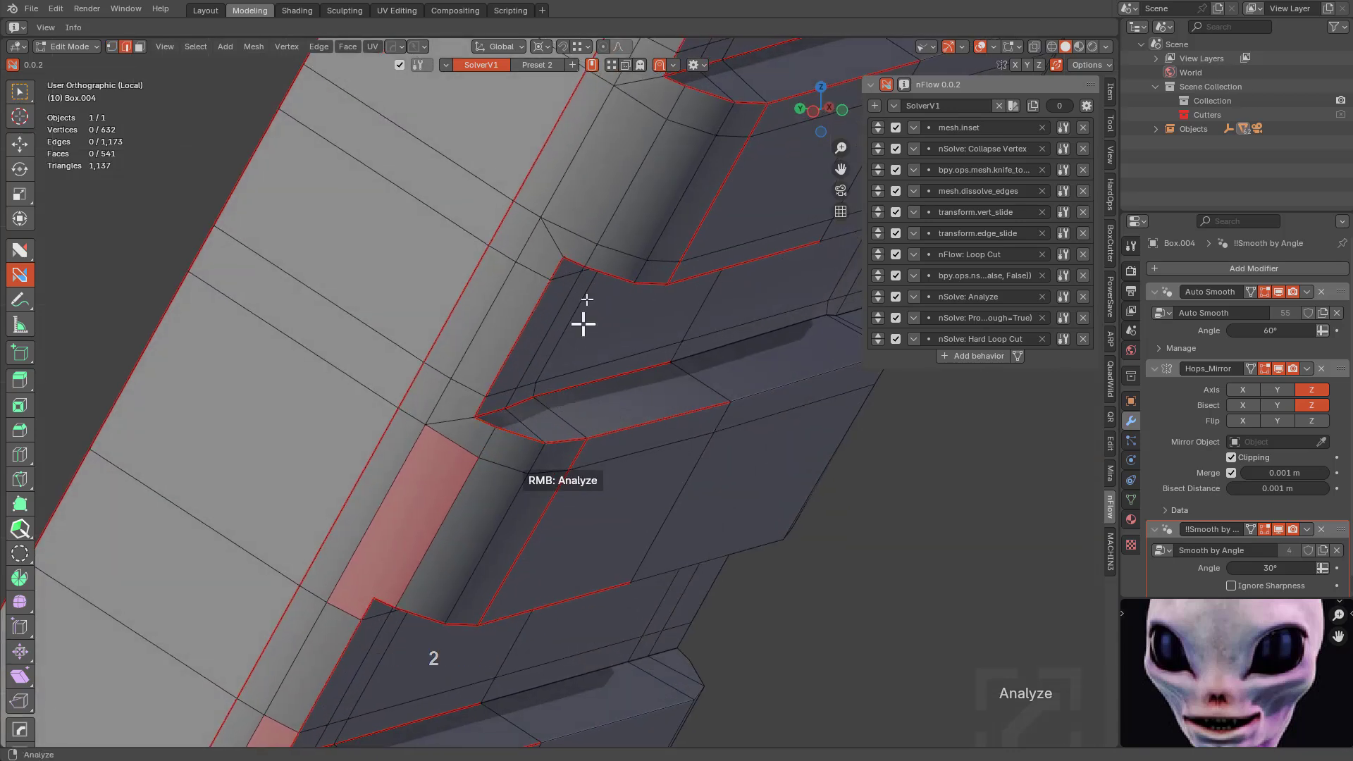
click(502, 47)
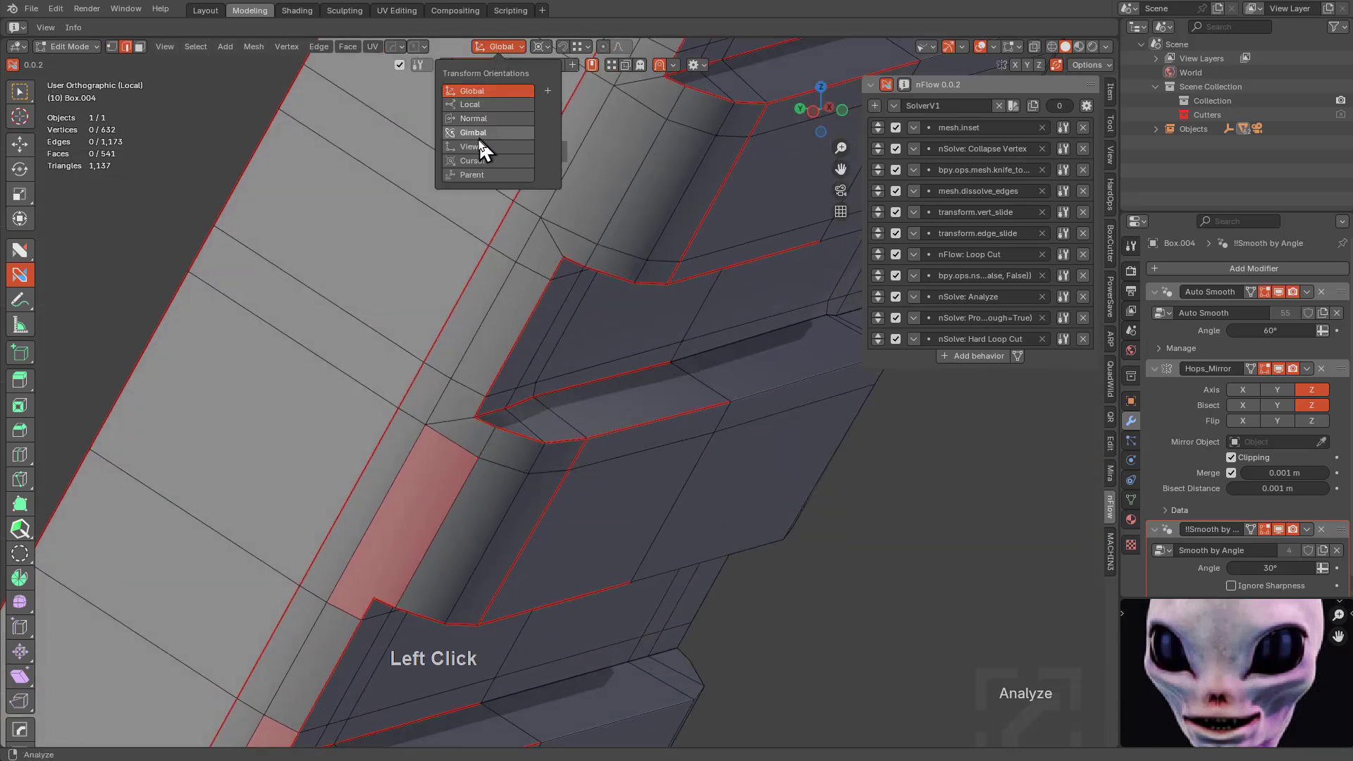
click(483, 119)
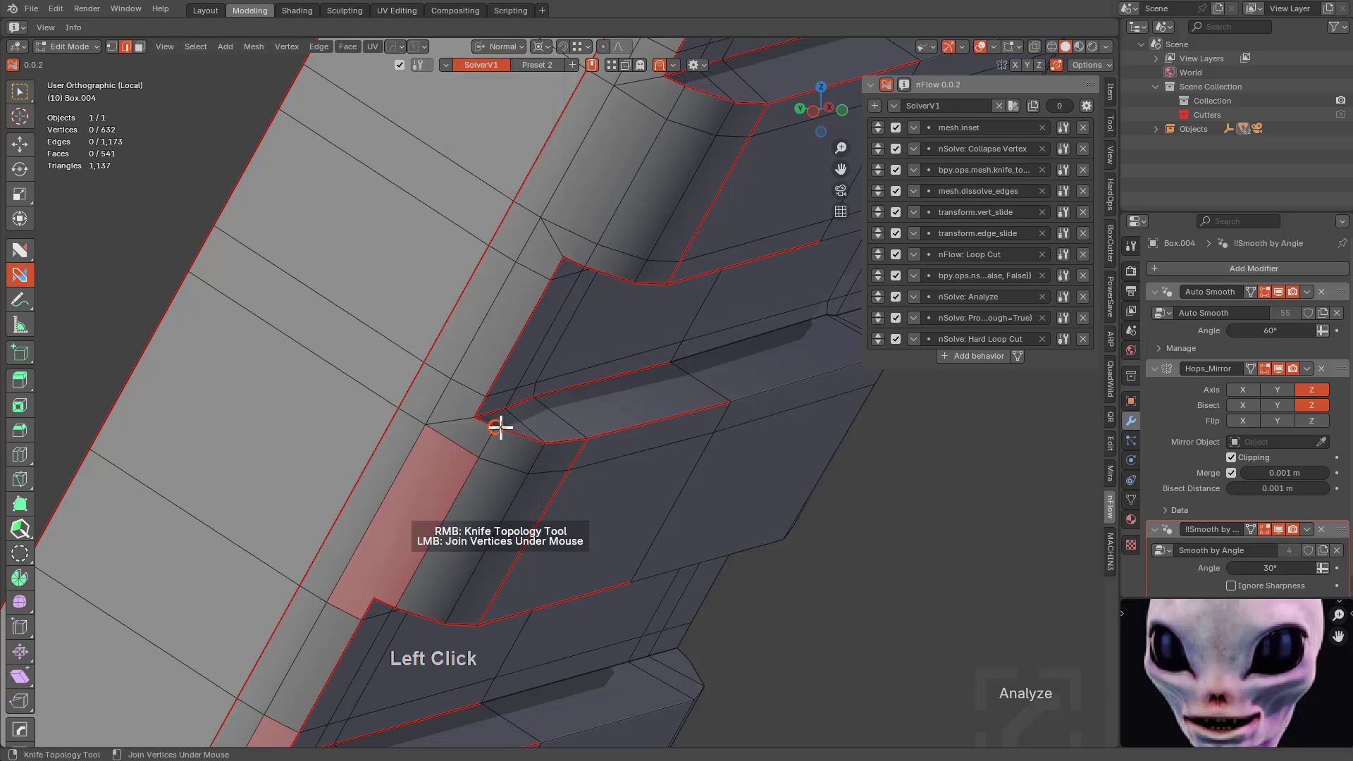
Select the three adjoining faces at the outer end of the second slanted groove's lower side wall with the Select tool.
click(961, 47)
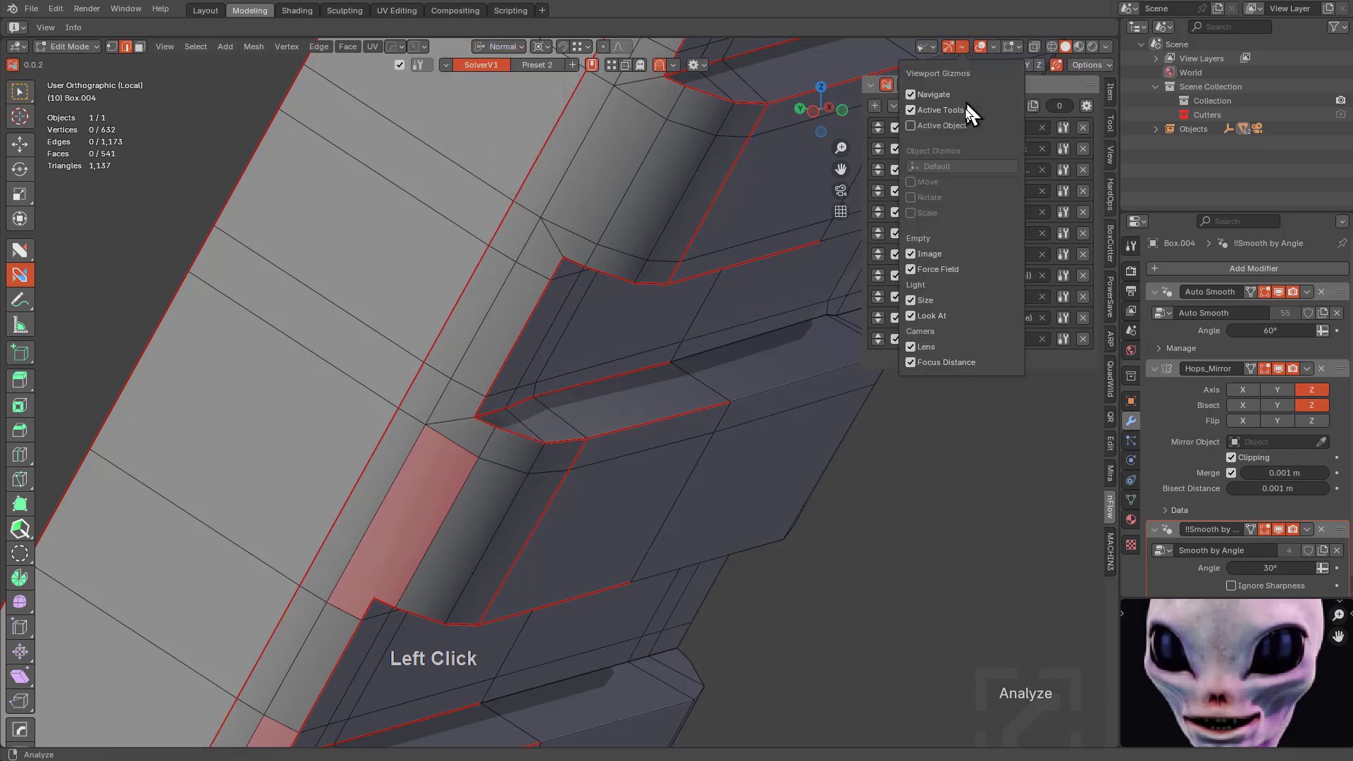
click(483, 423)
key(3)
click(598, 413)
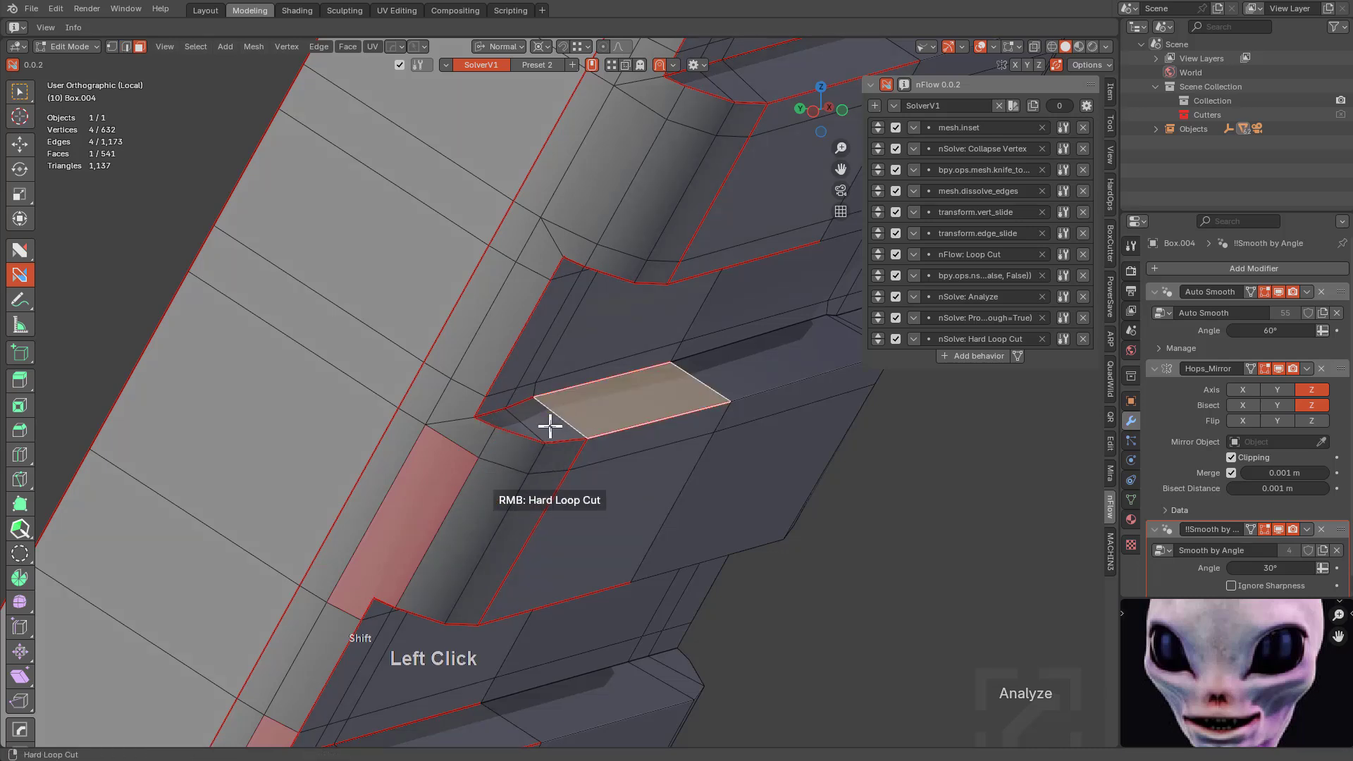
shift+click(543, 426)
shift+click(510, 425)
key(ctrl+z)
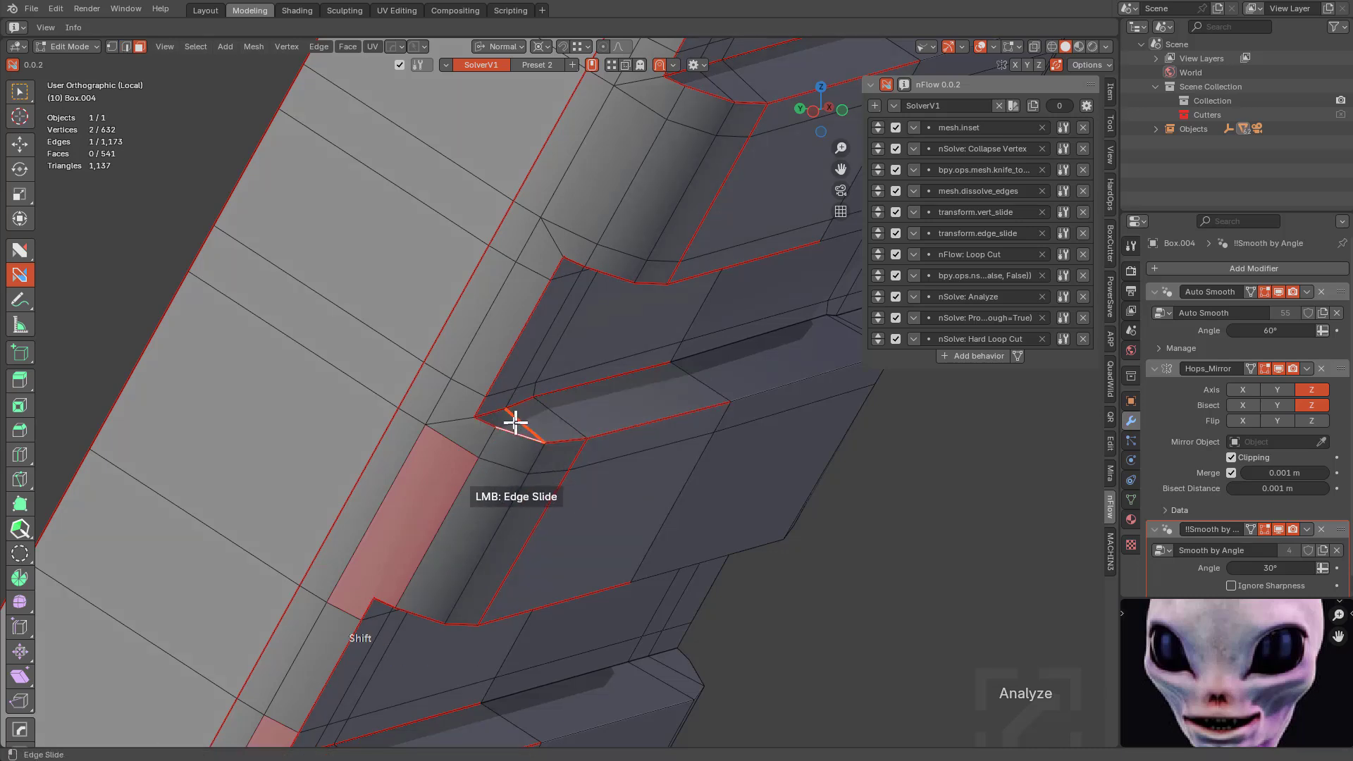
key(w)
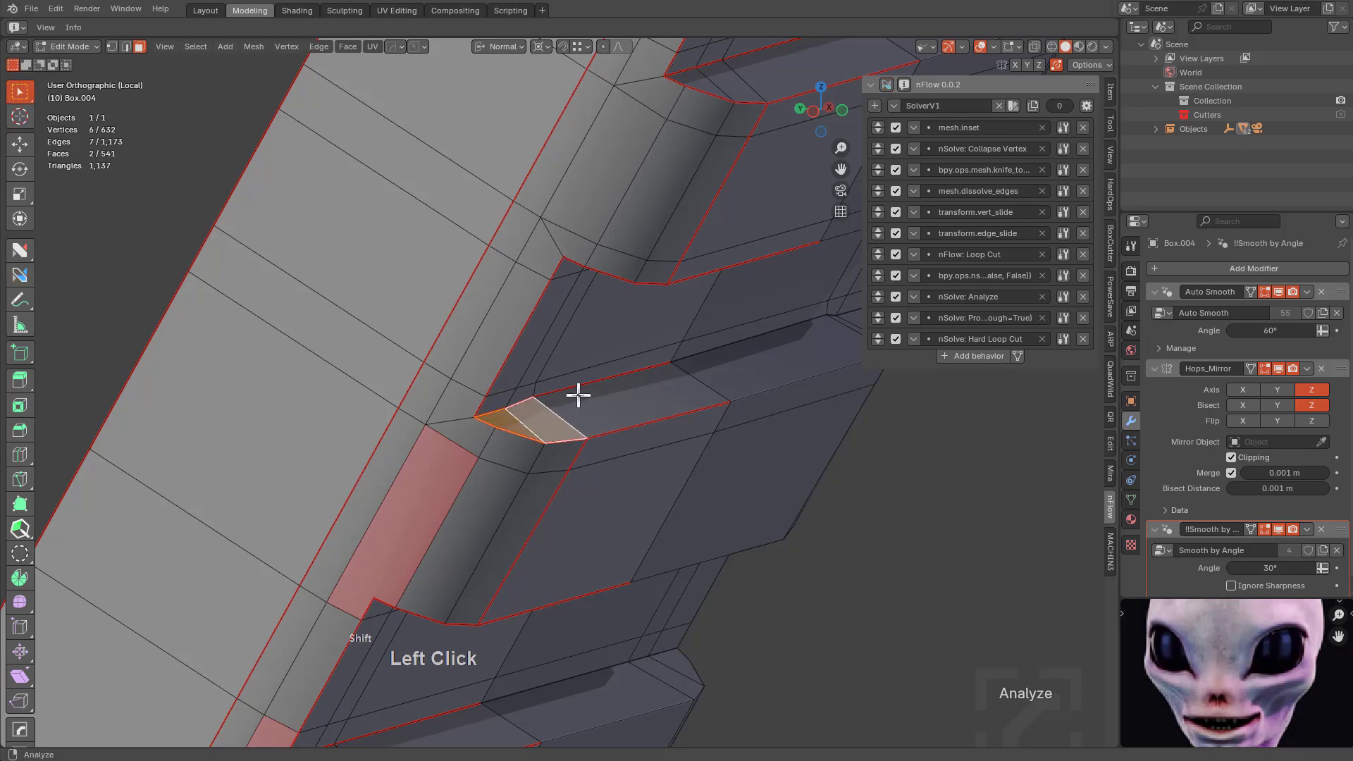
shift+click(578, 396)
Show the active object's move gizmo and set the pivot point to 3D Cursor.
click(927, 48)
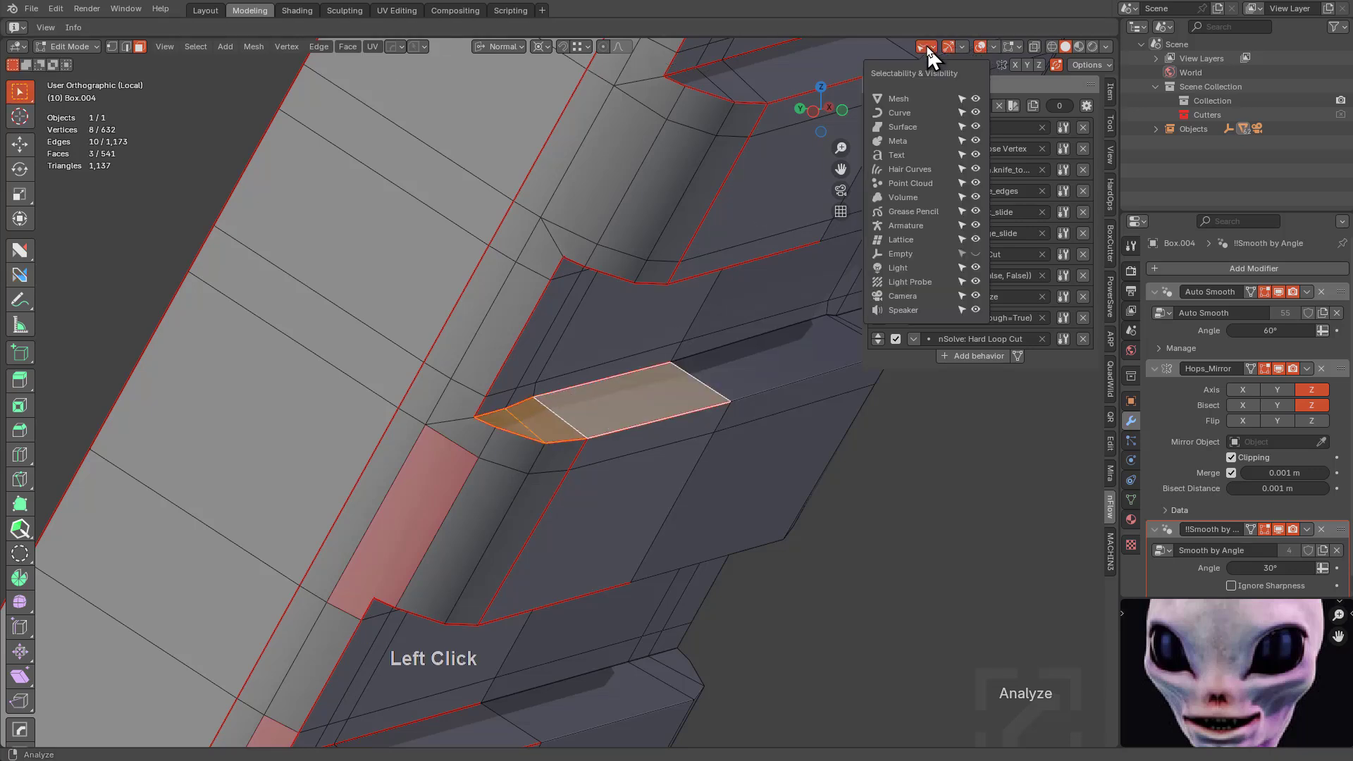
mouse_move(978, 47)
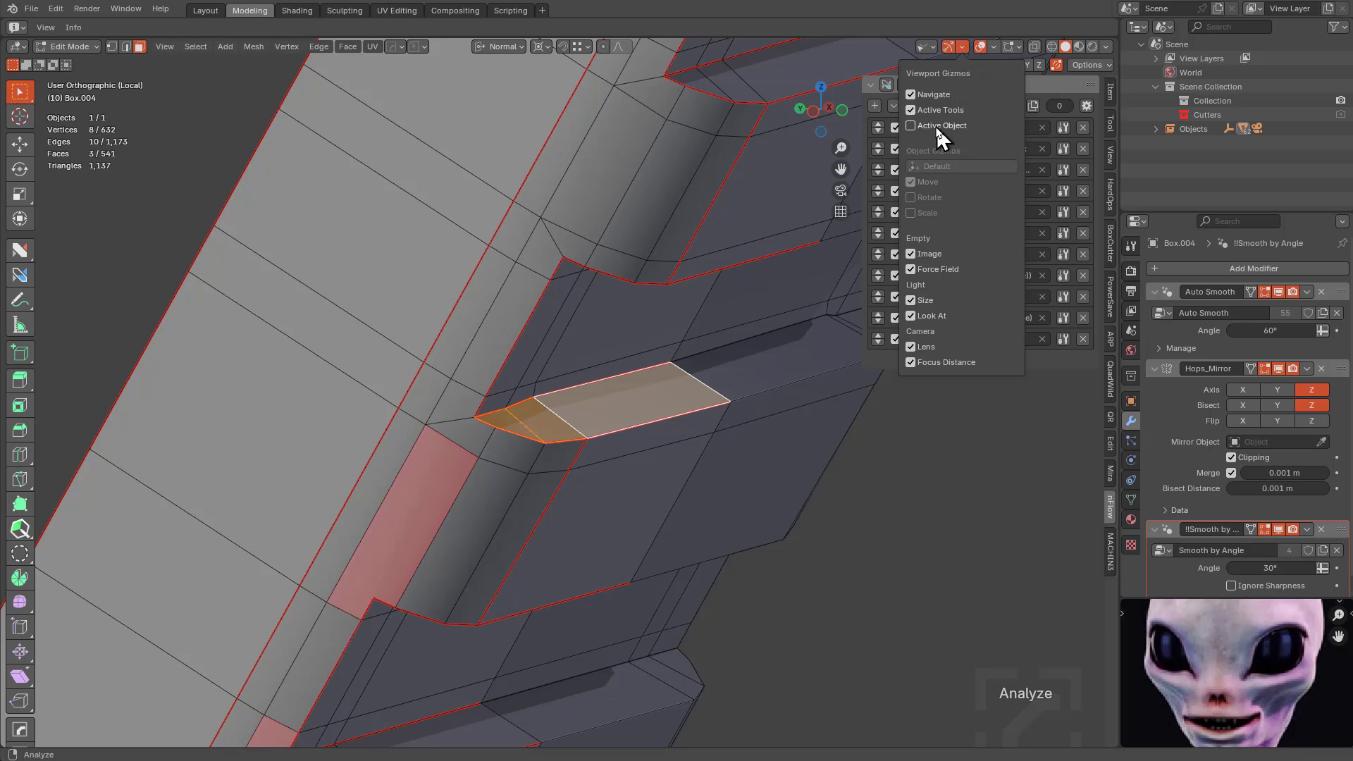
middle_drag(646, 384, 690, 388)
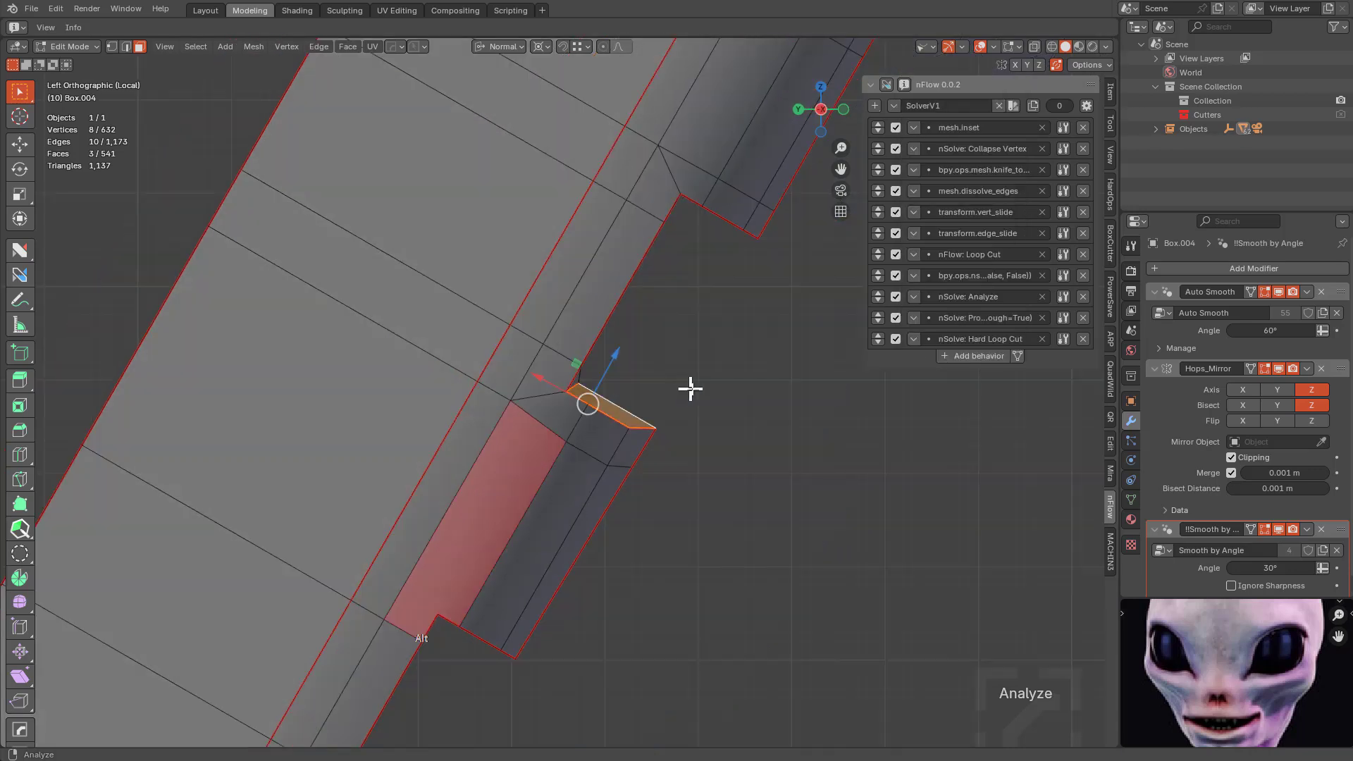
key(period)
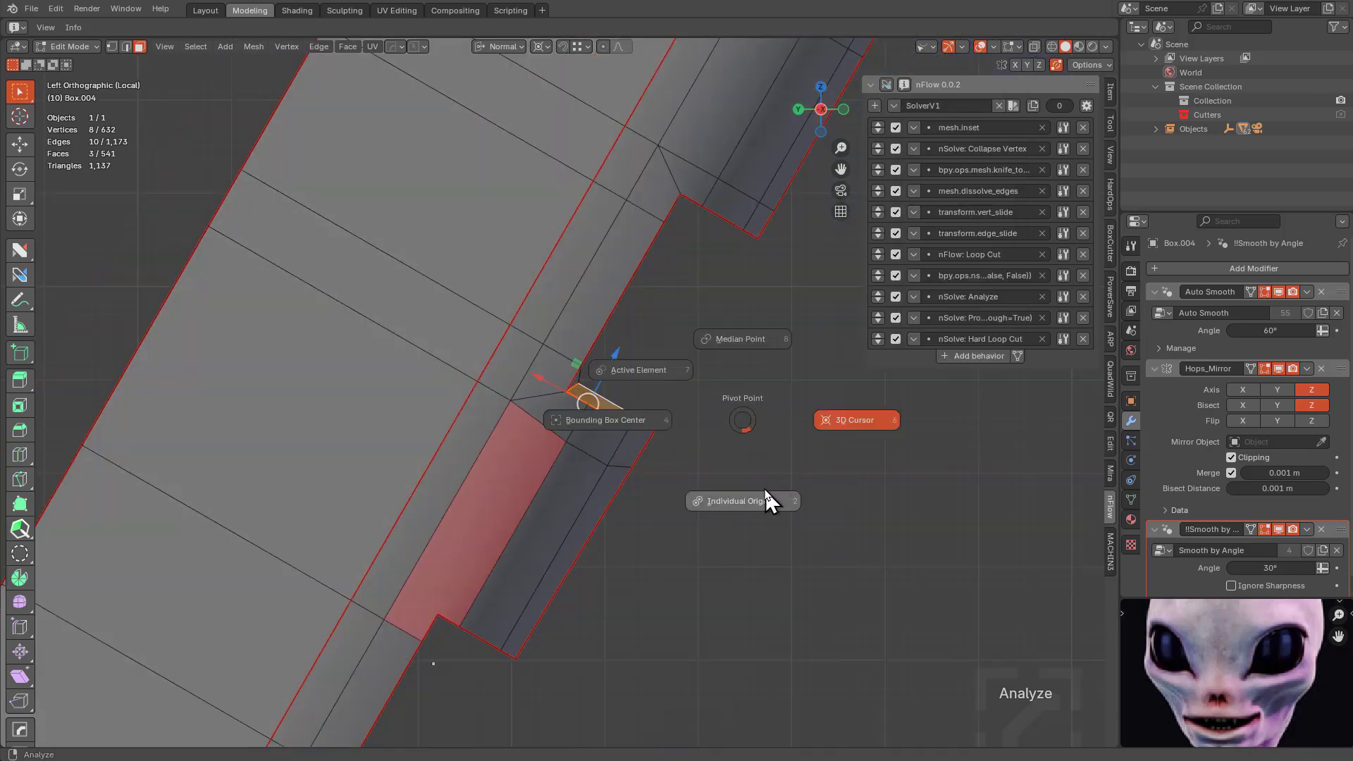
click(860, 423)
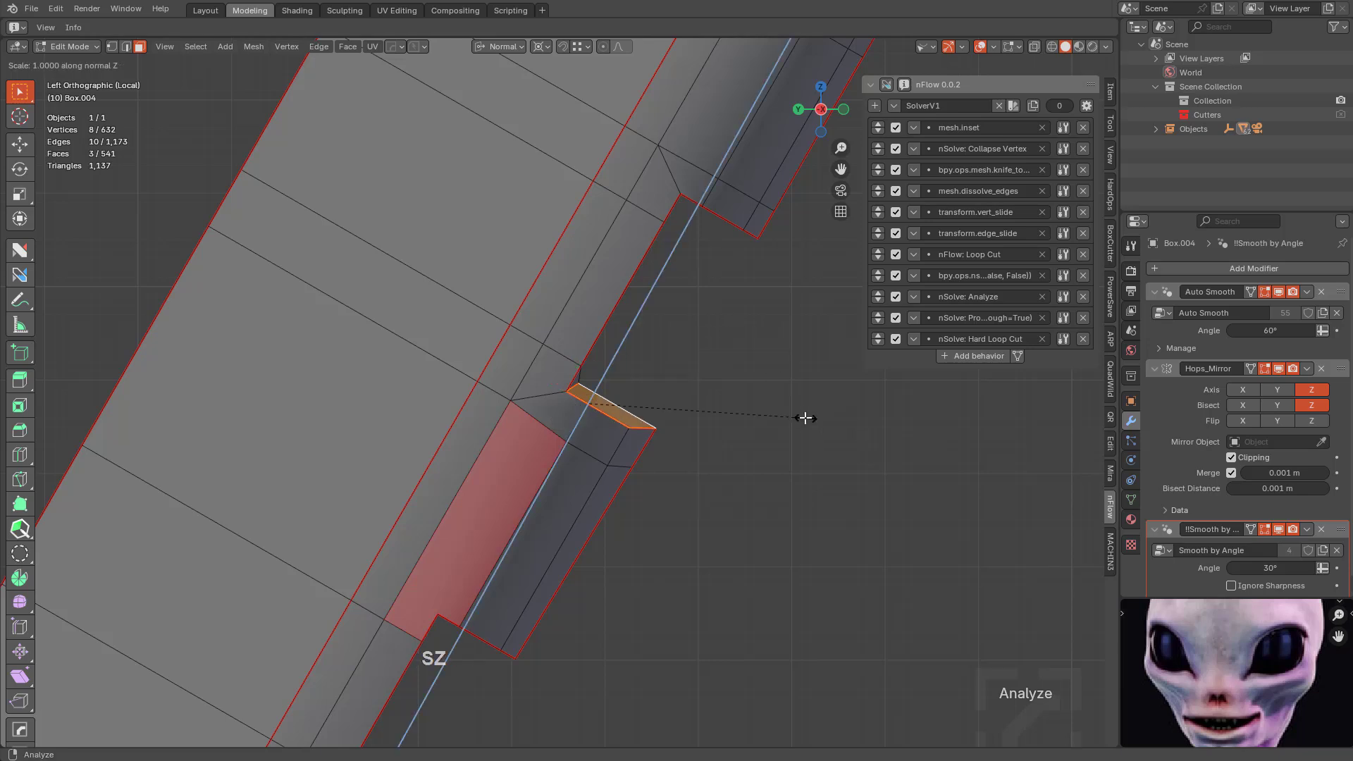
Try to flatten the selected side wall faces by scaling them to 0 along different normal and global axes.
key(z)
key(x)
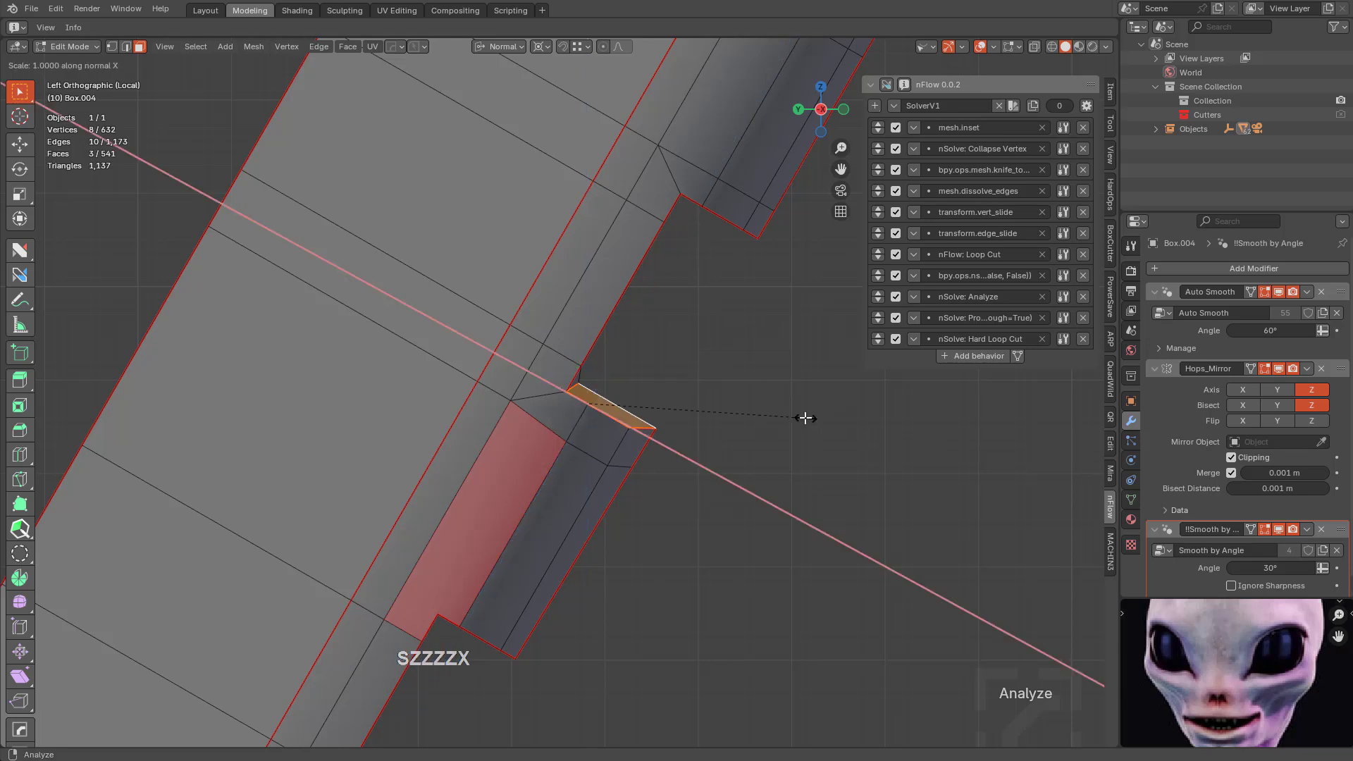
key(z)
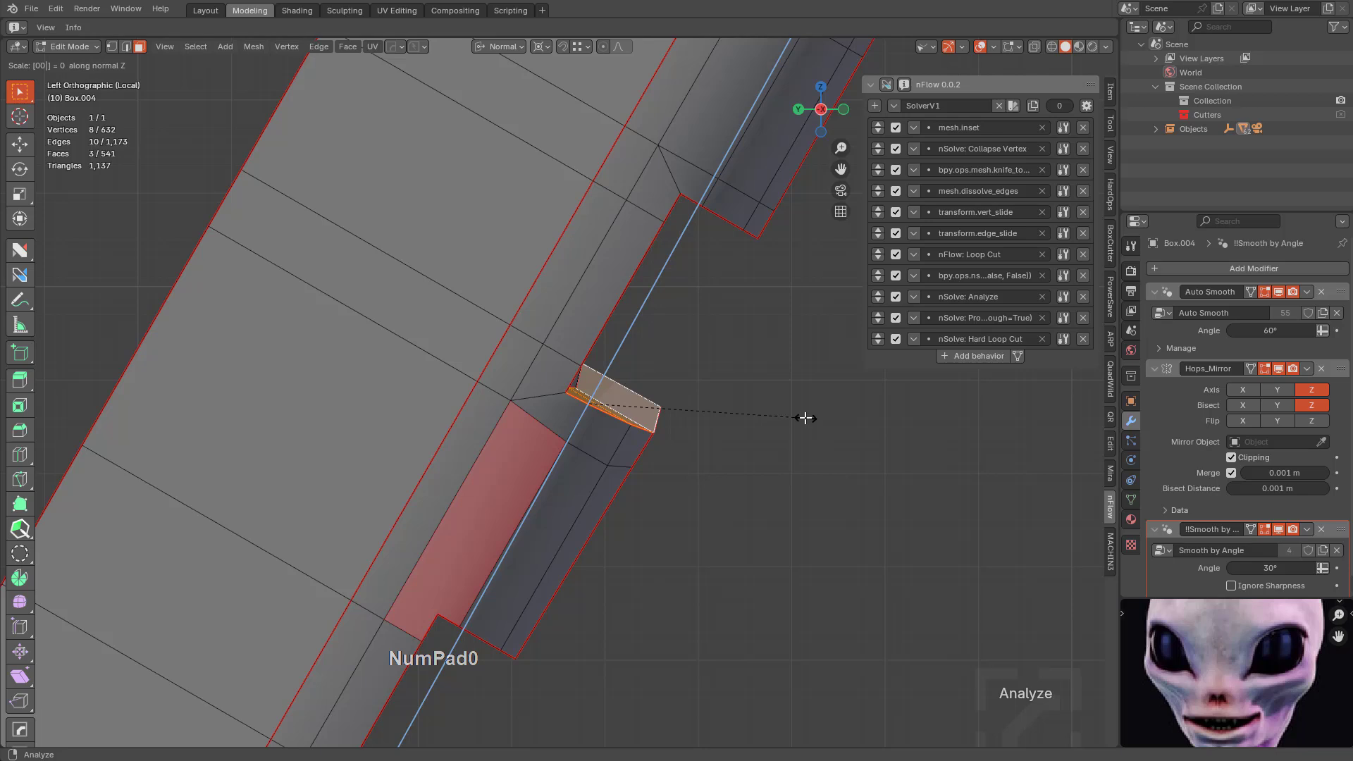
key(z)
key(x)
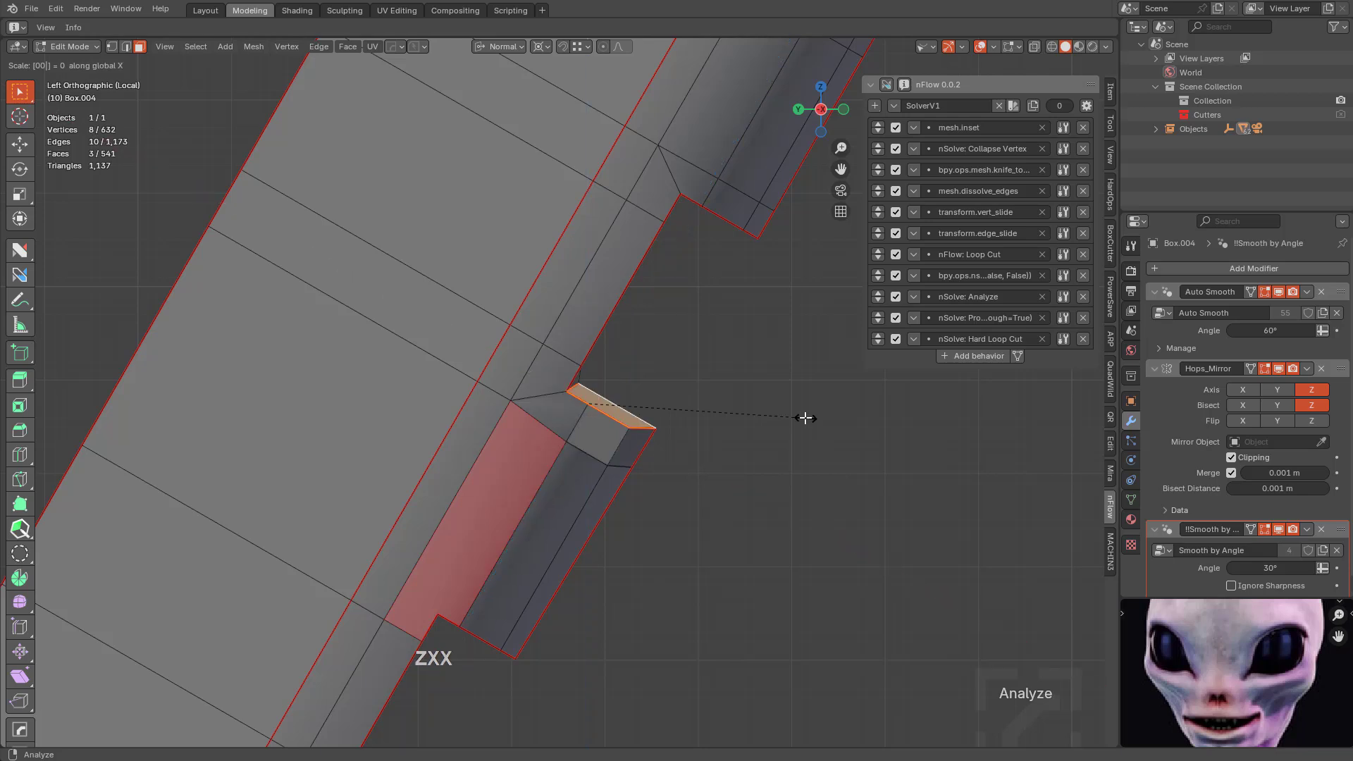
key(y)
key(y)
key(y)
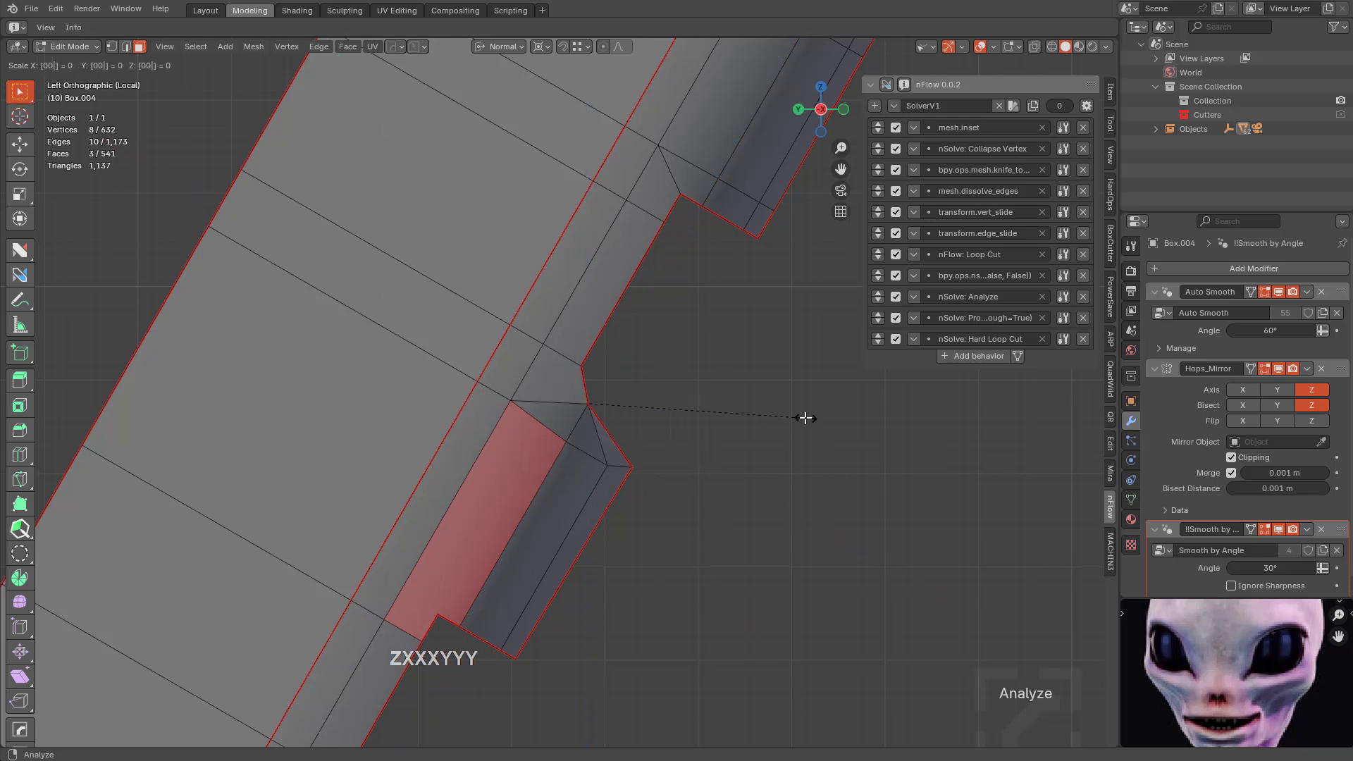
click(804, 418)
Try scaling the selected side wall faces along global Y, global Z and normal Z.
key(y)
key(y)
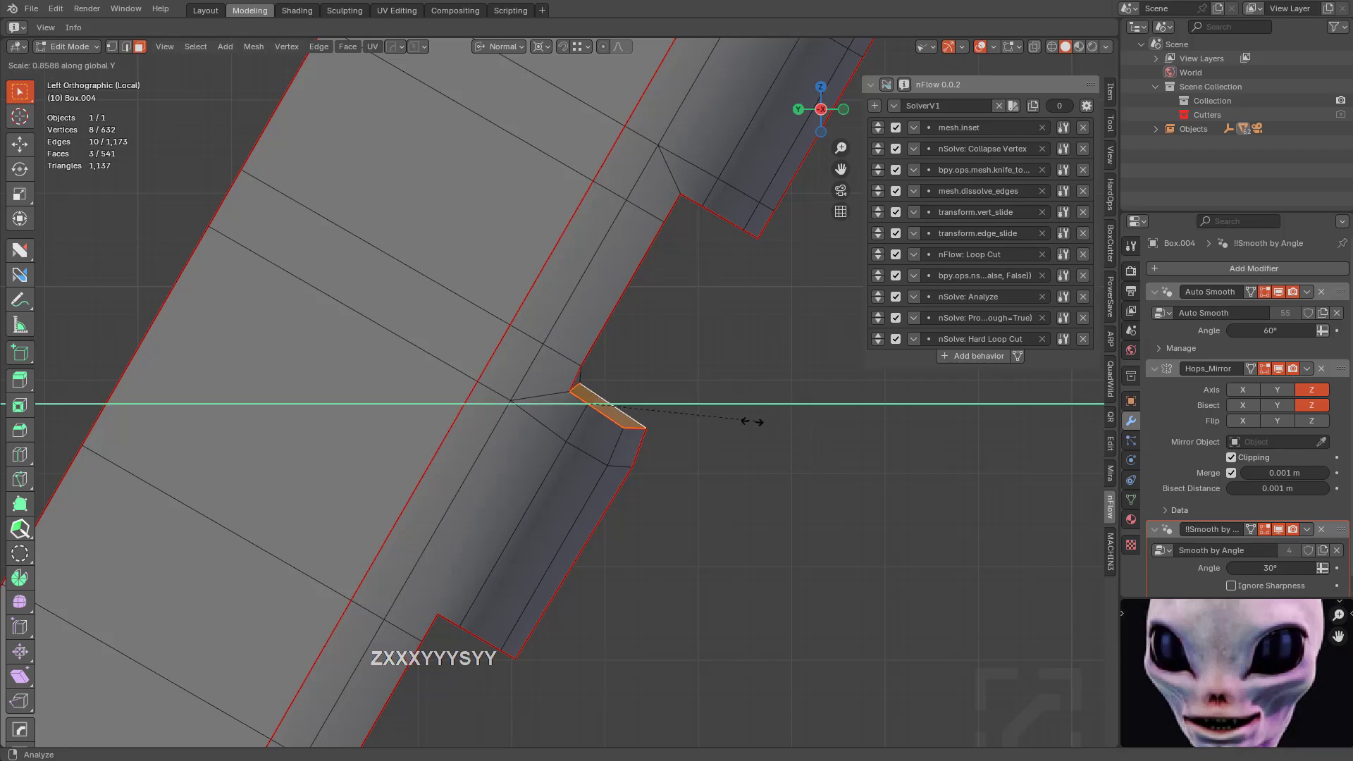
click(749, 420)
middle_drag(673, 395, 715, 421)
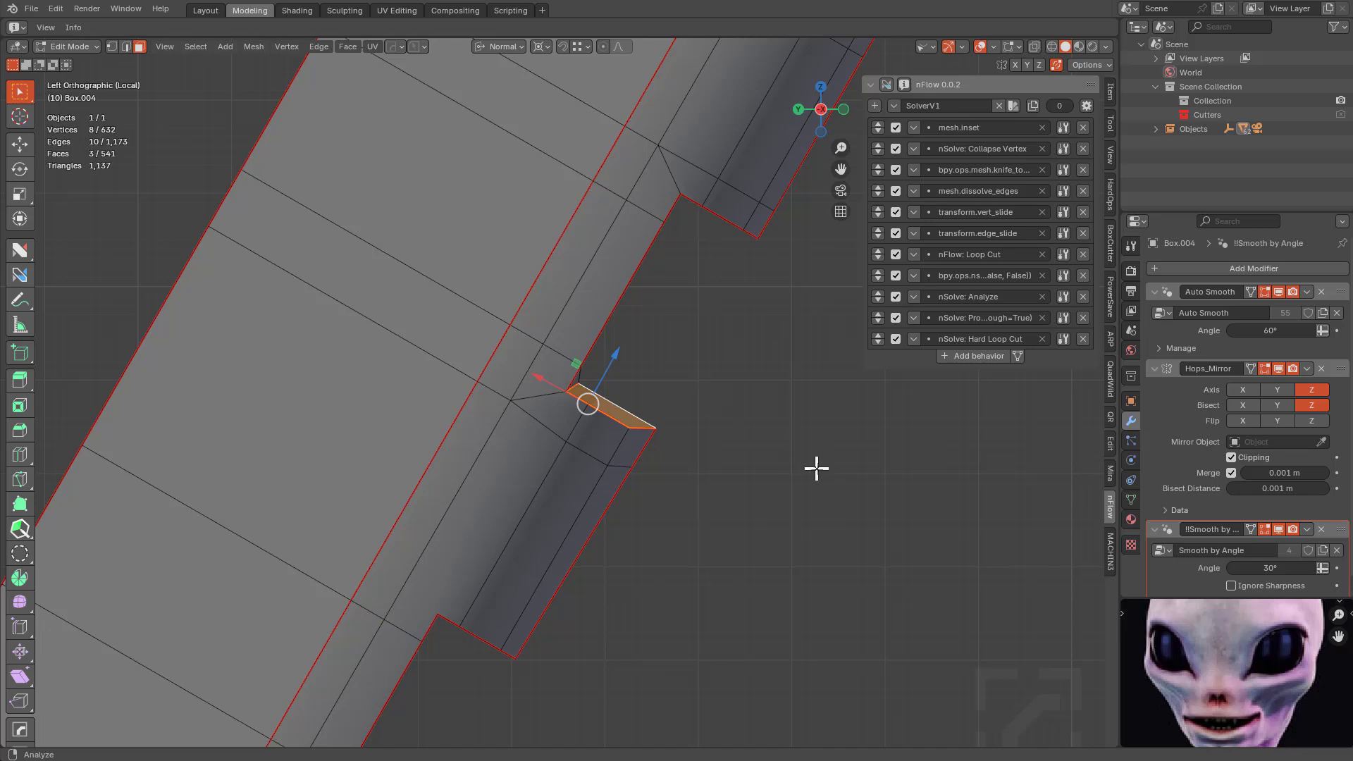
key(z)
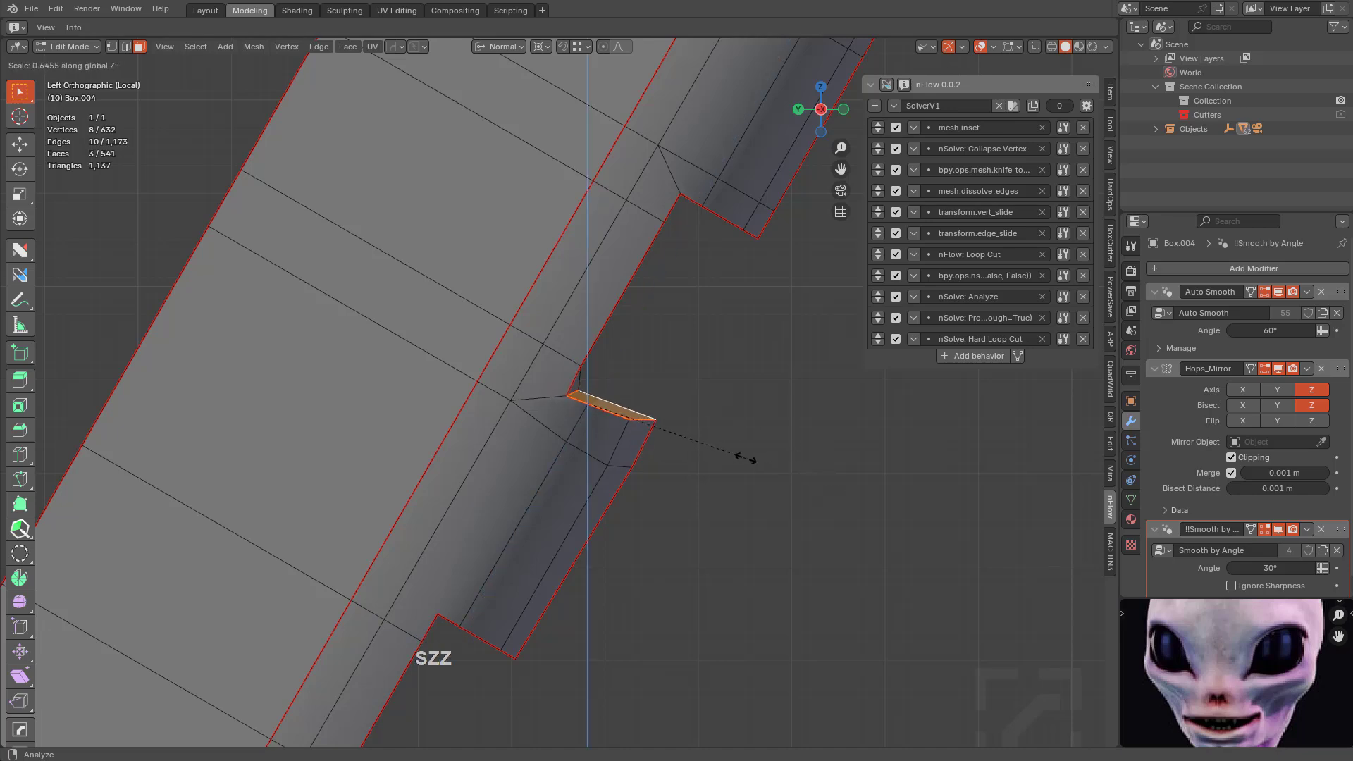
key(z)
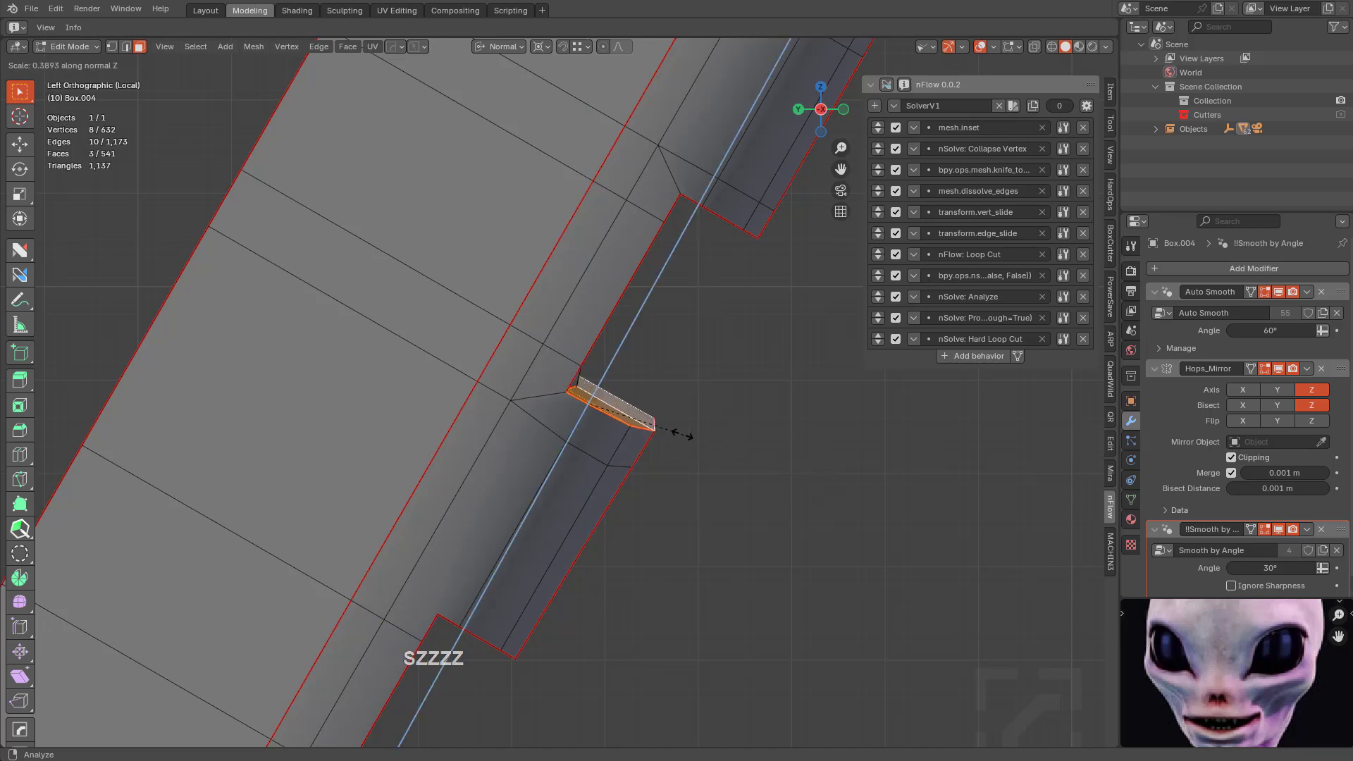
right_click(724, 421)
Set the transform orientation to View and select the large flat rib face below the second slanted groove.
click(501, 47)
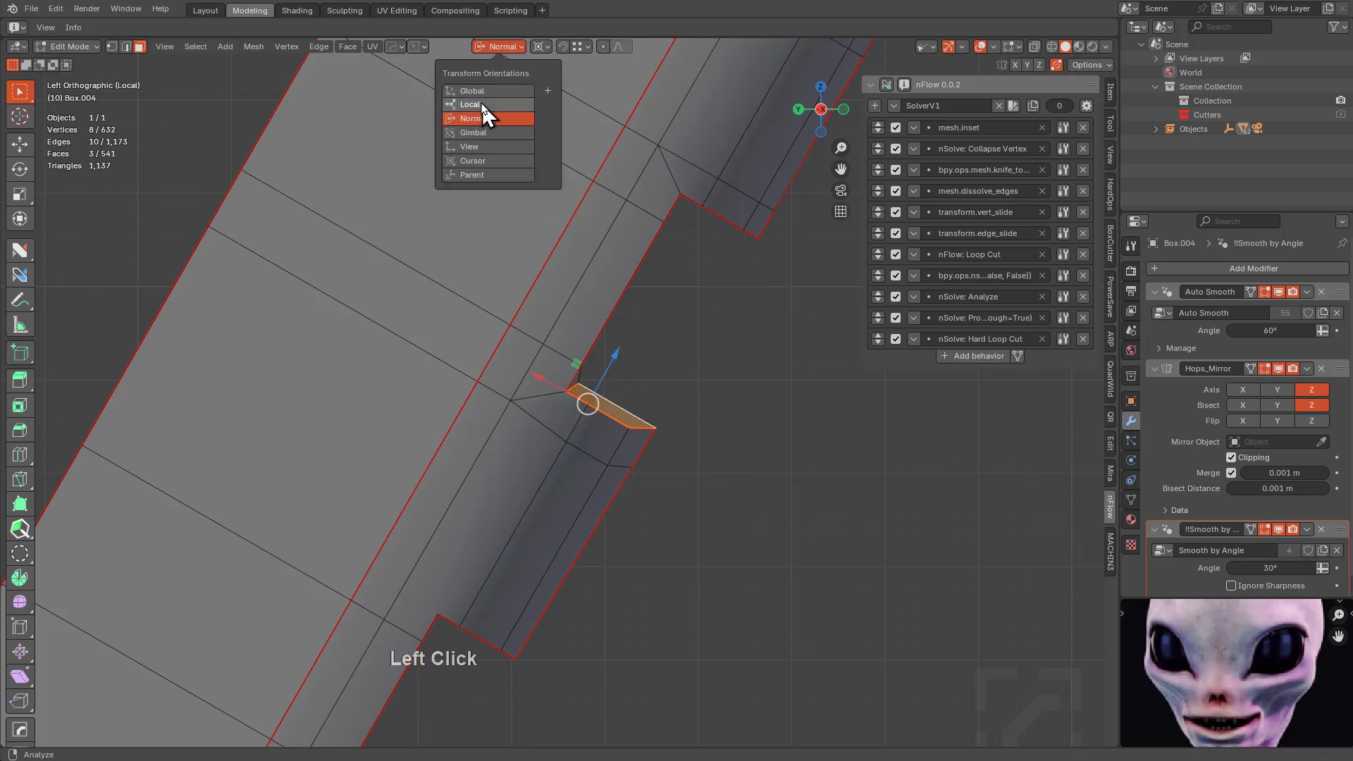
click(469, 146)
middle_drag(571, 233, 603, 485)
click(603, 485)
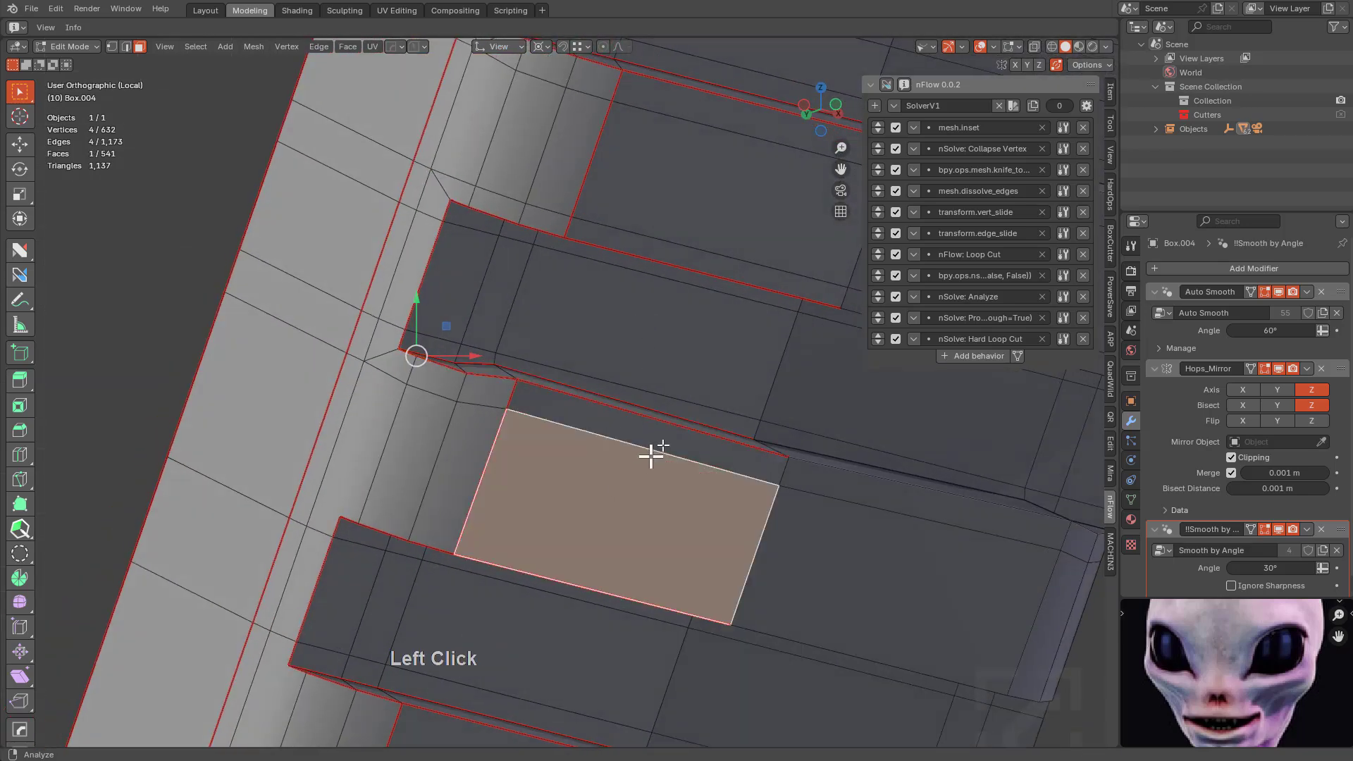
Align the view to the selected flat face below the slanted ledge with Align View.
key(q)
mouse_move(647, 568)
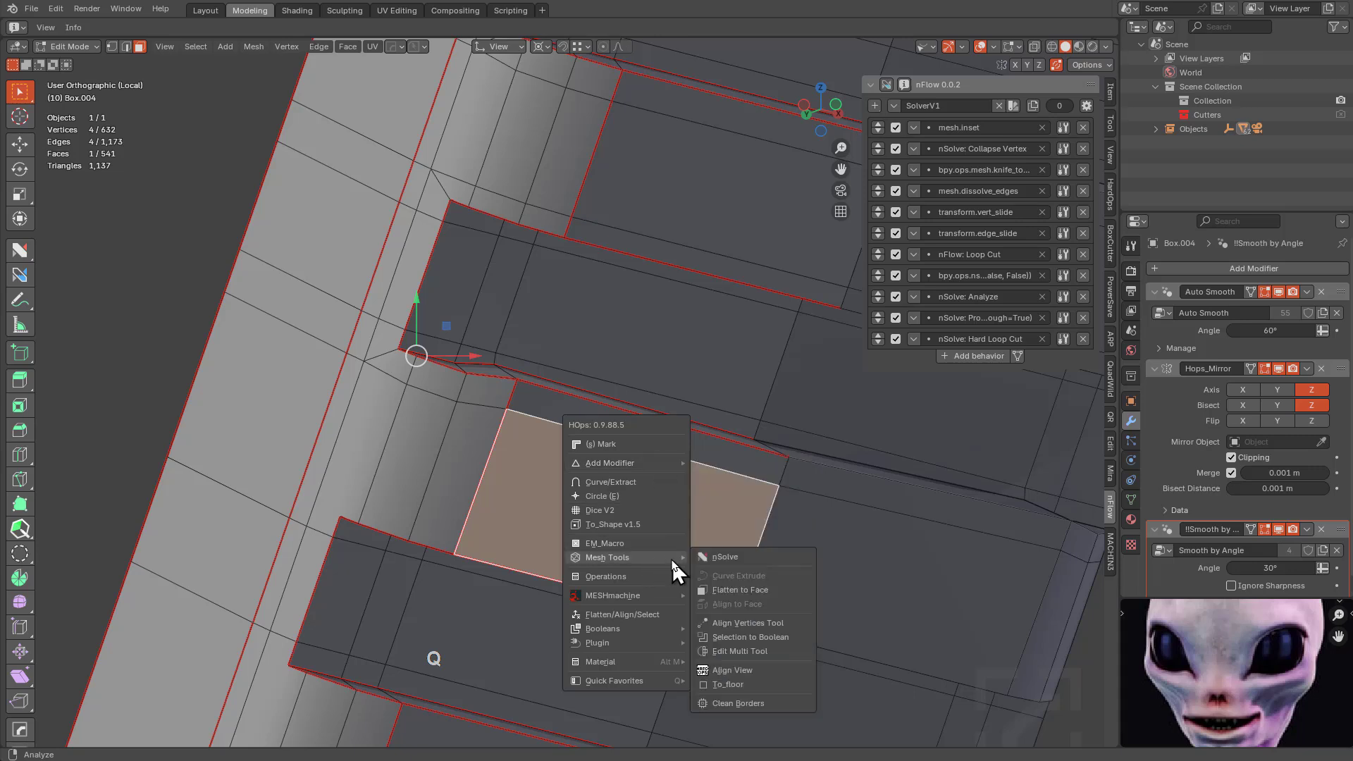
click(732, 670)
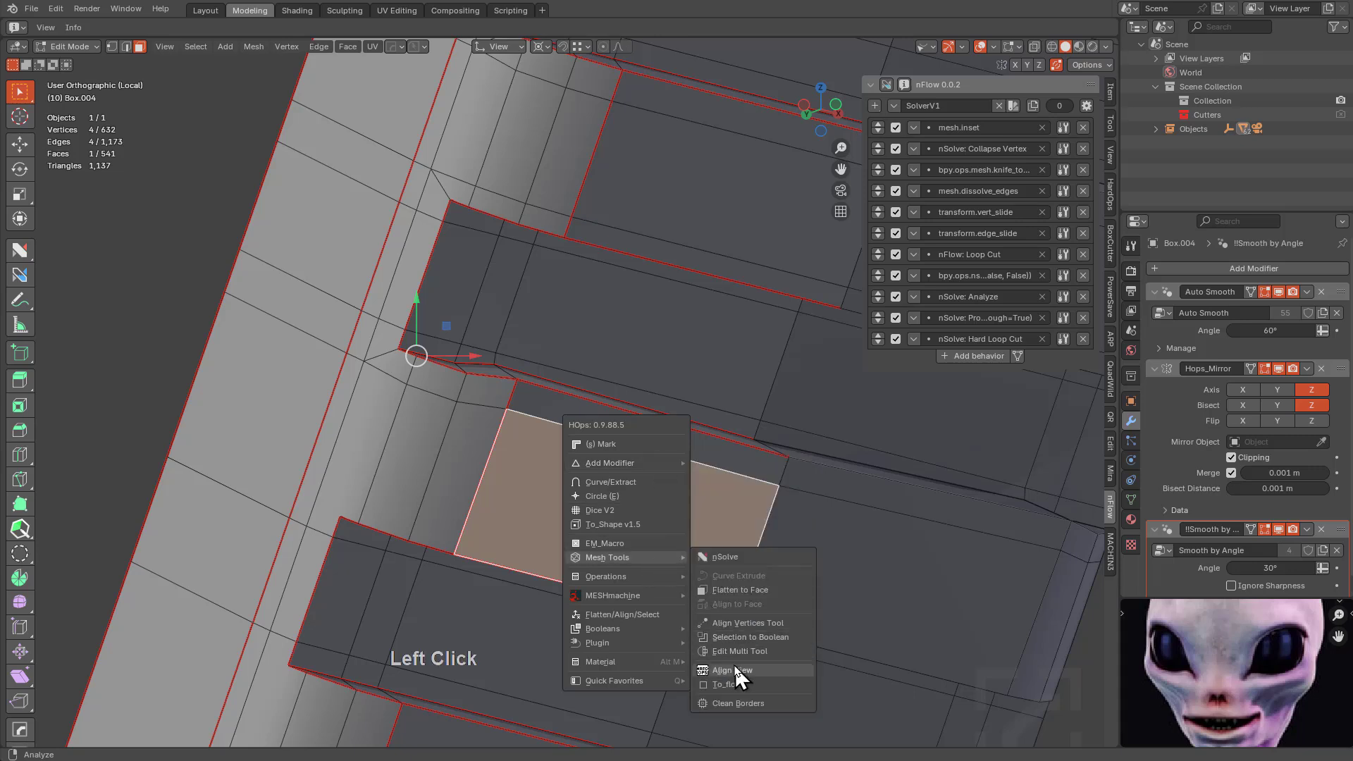
Try to flatten the three selected ledge faces by scaling them to 0 along local X and also along Z.
middle_drag(730, 637, 627, 353)
key(1)
key(ctrl+z)
key(ctrl+z)
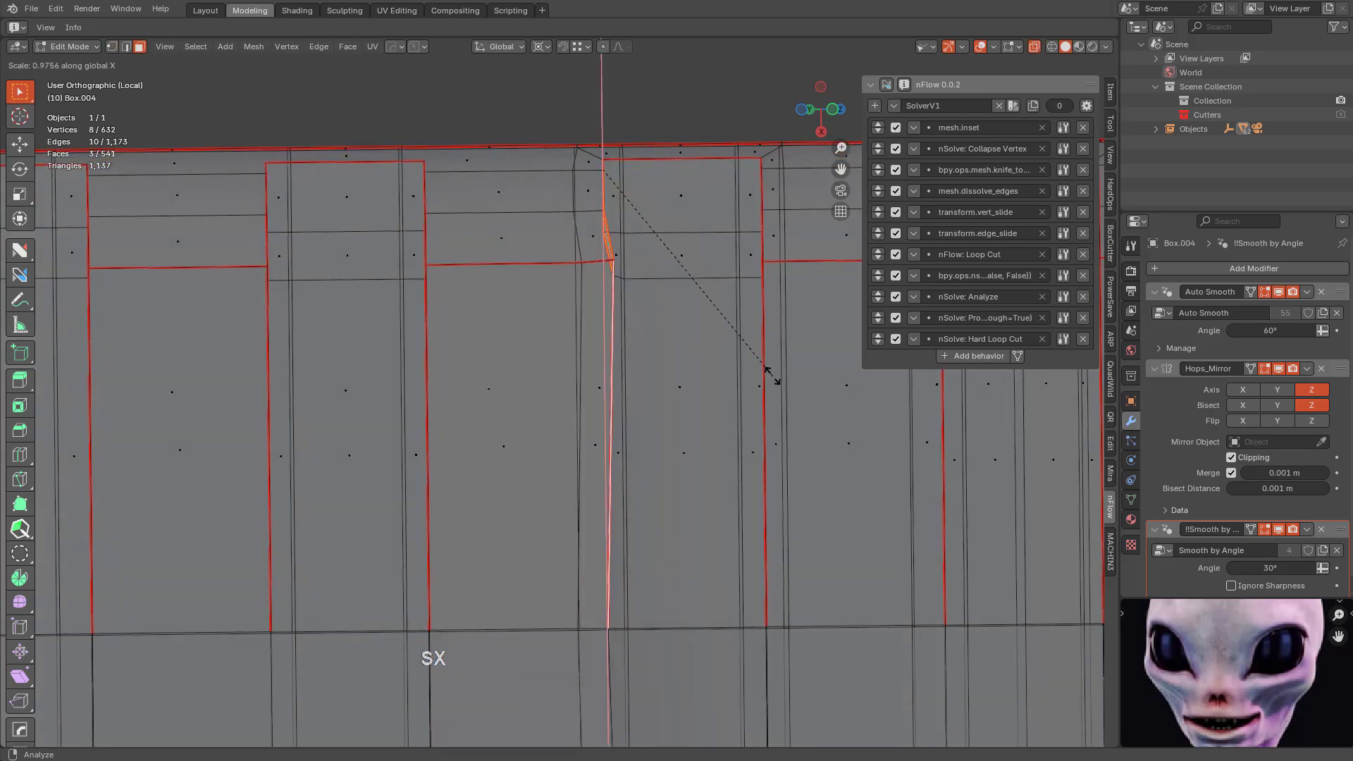
key(x)
key(KP_0)
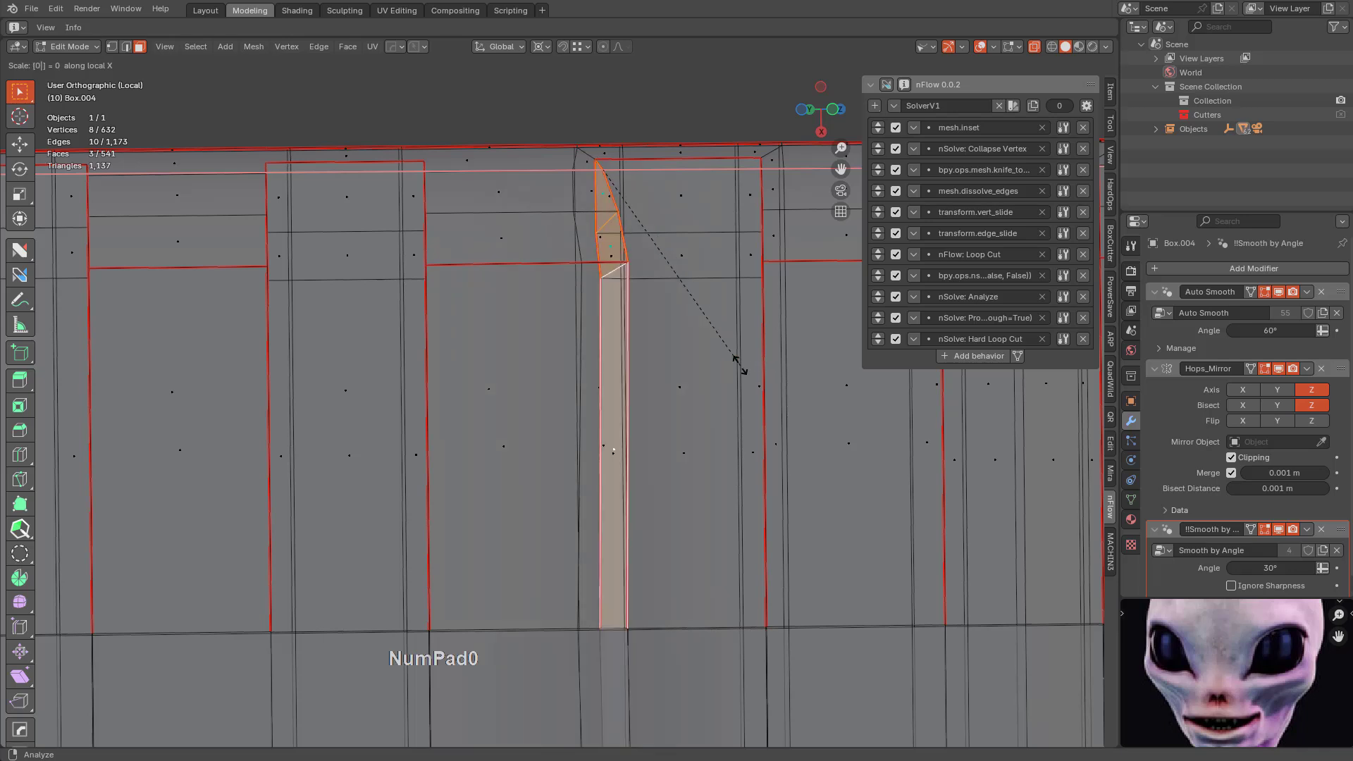
click(738, 365)
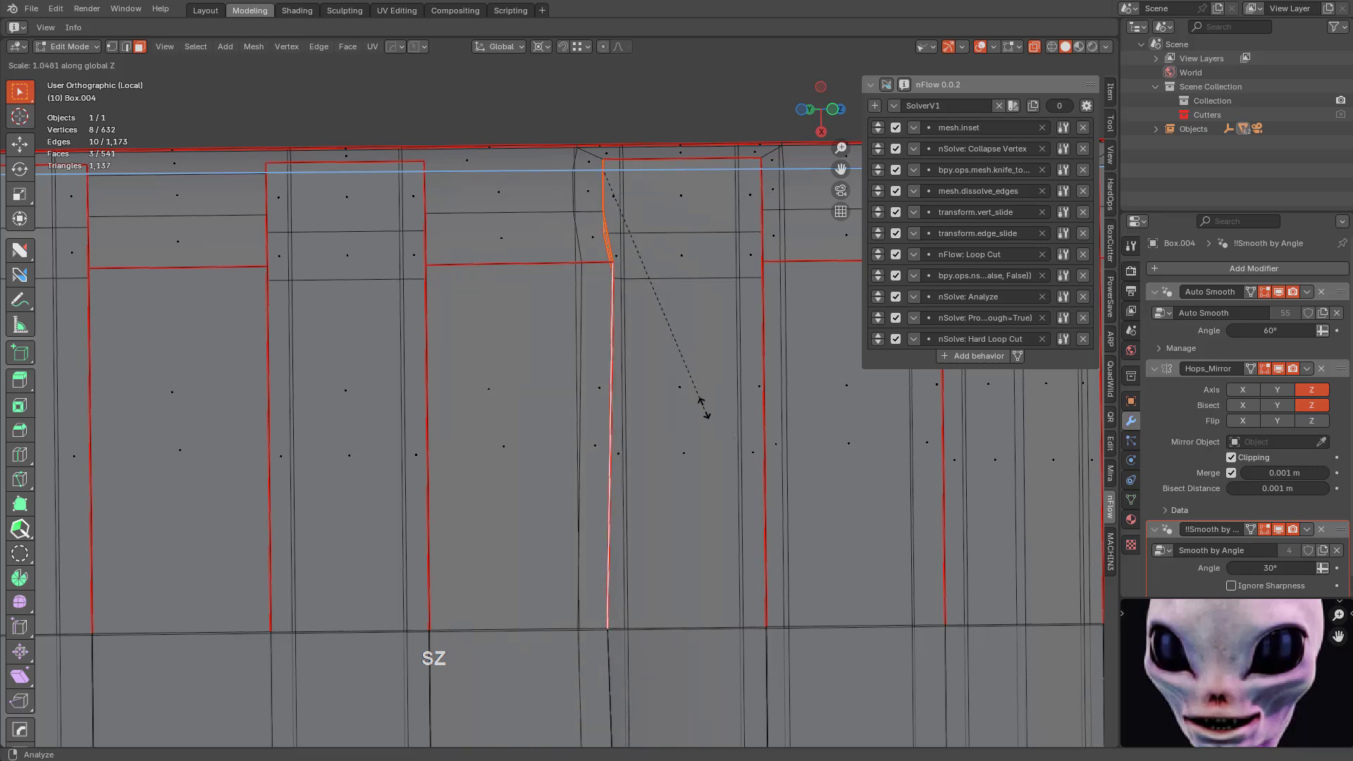
key(KP_2)
right_click(707, 407)
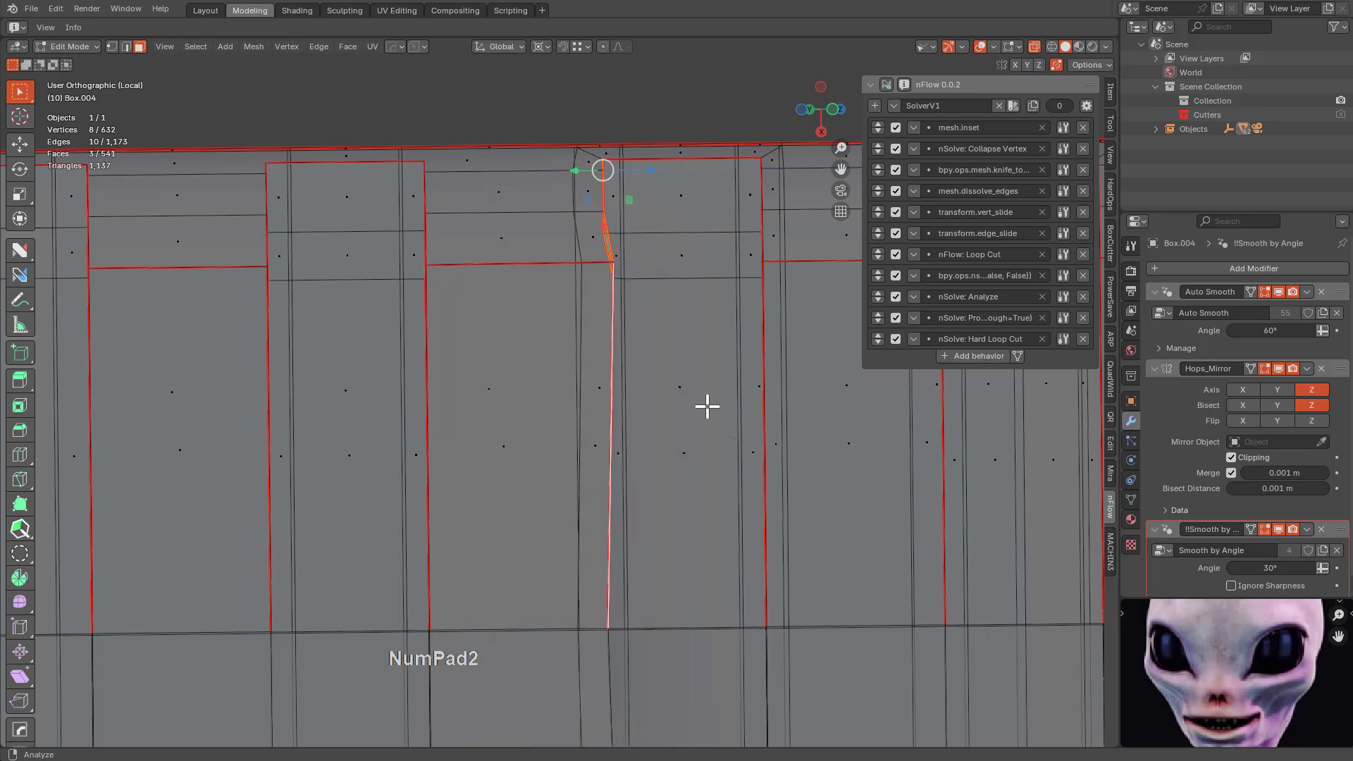
Examine the ledge from the front and side, and align the view to the flat face below it.
middle_drag(707, 344, 678, 205)
key(KP_1)
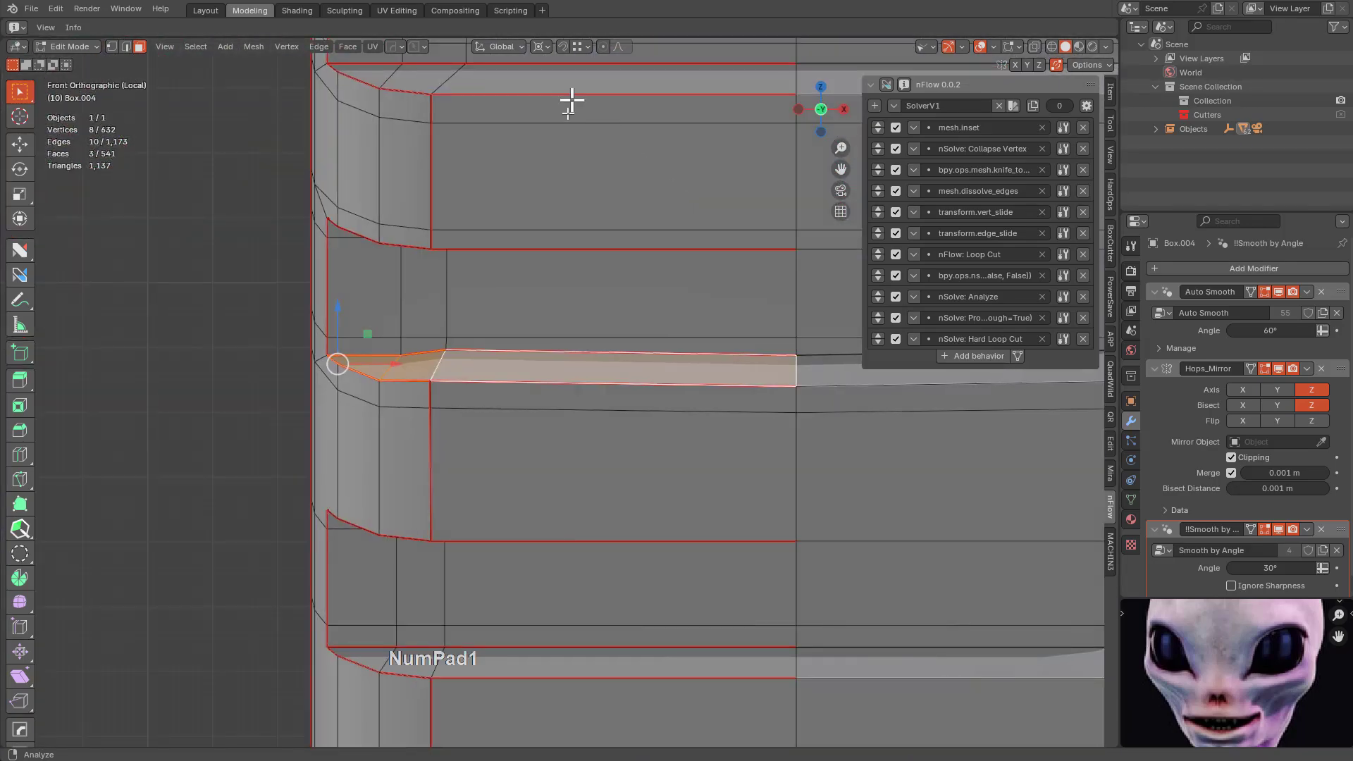
scroll(573, 293, up, 2)
middle_drag(574, 293, 727, 297)
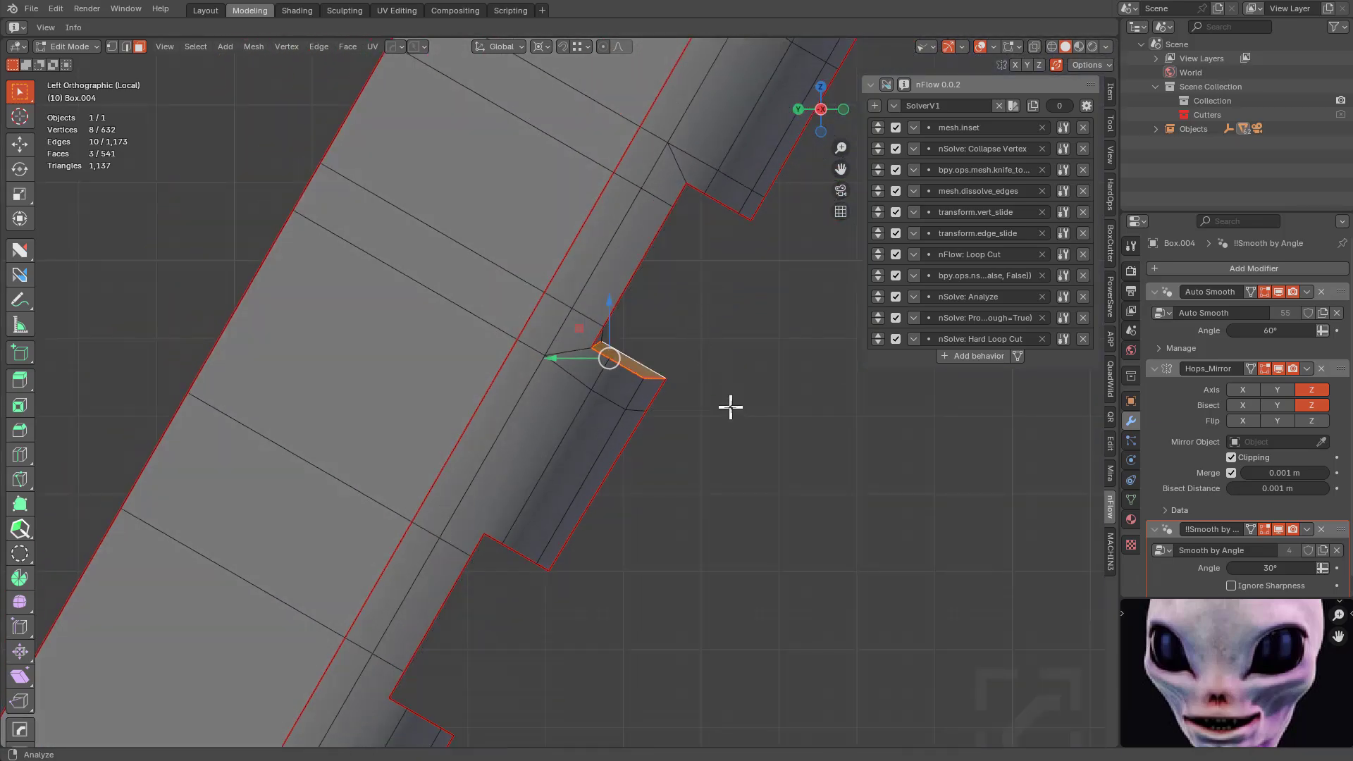
middle_drag(731, 407, 582, 353)
key(3)
click(565, 445)
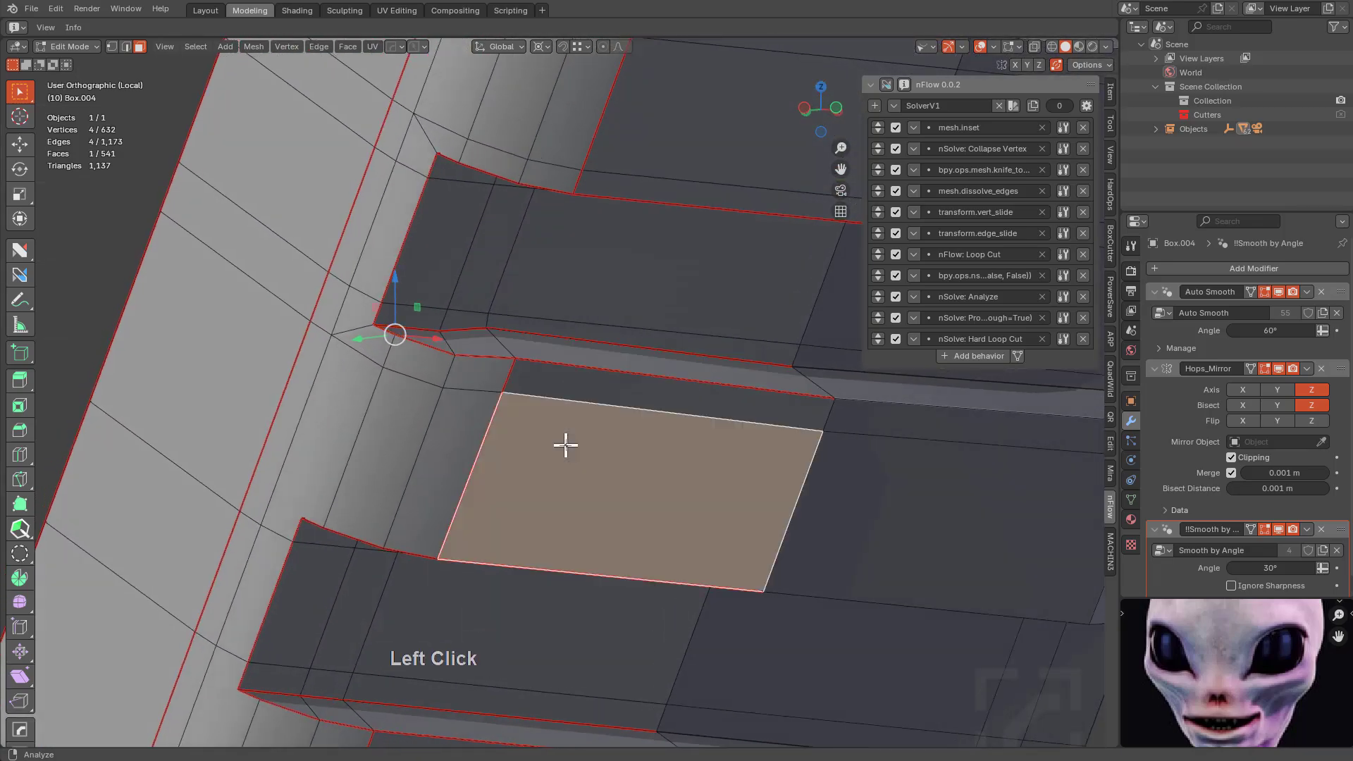
key(q)
mouse_move(565, 446)
click(623, 568)
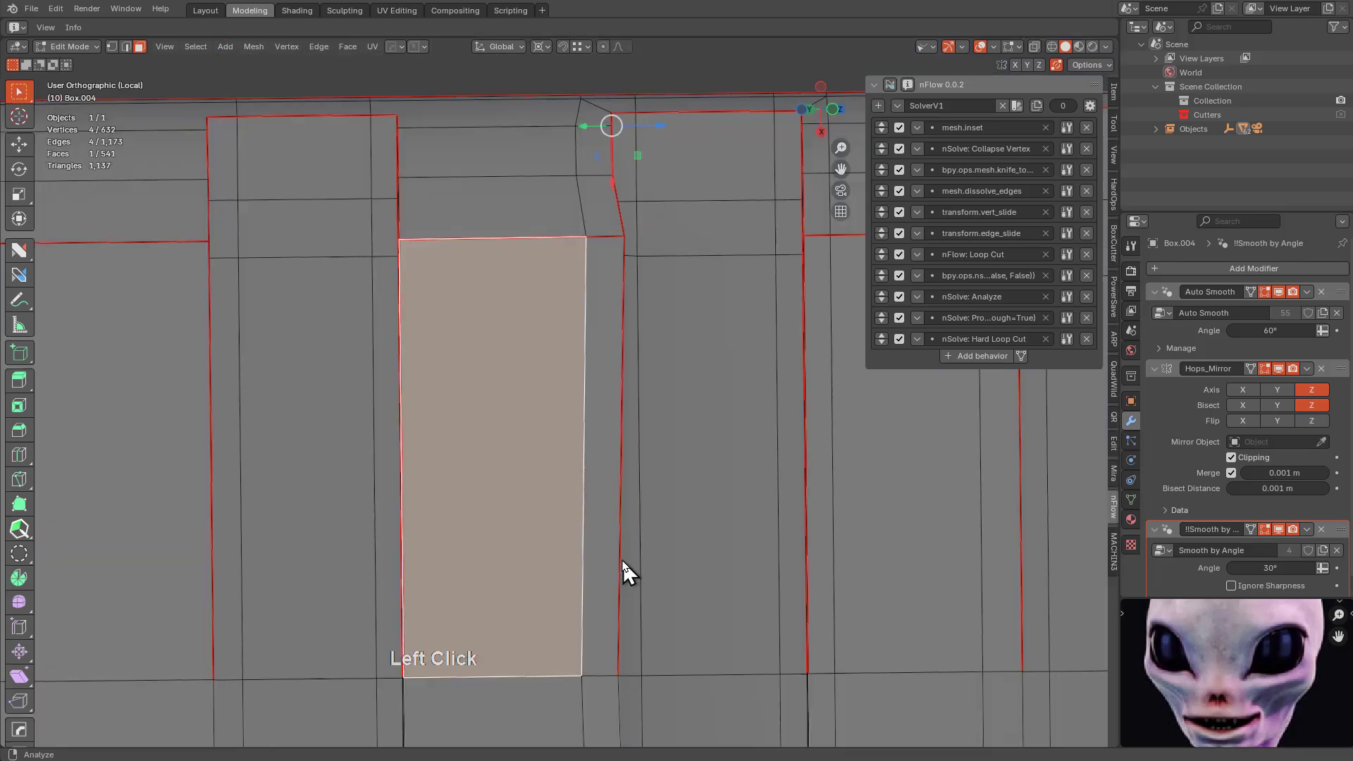
scroll(627, 572, down, 1)
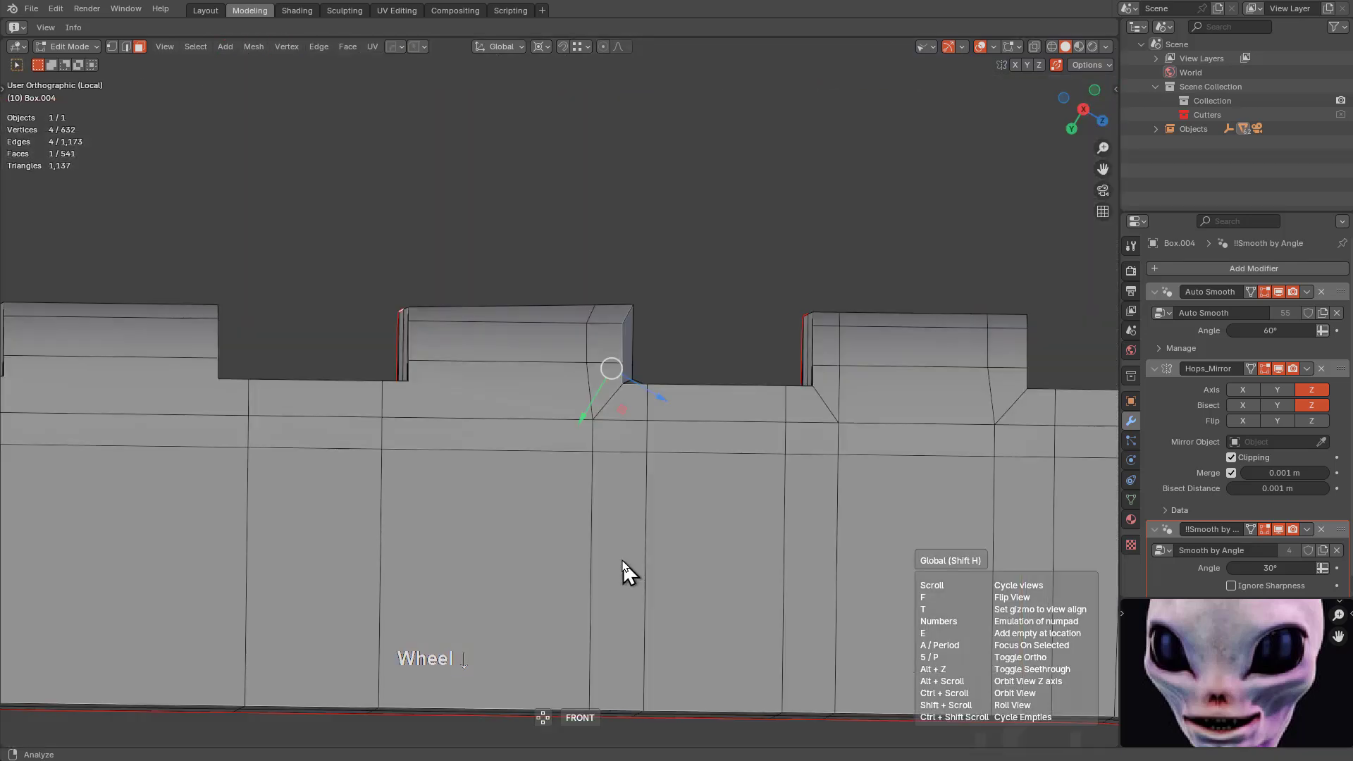
scroll(627, 572, down, 3)
click(568, 302)
Switch the transform orientation to Normal and move the ledge's side face about 0.0013 m along its normal.
middle_drag(568, 303, 667, 299)
scroll(616, 408, up, 2)
scroll(671, 295, down, 1)
key(KP_1)
key(Tab)
scroll(640, 383, up, 2)
middle_drag(640, 383, 576, 394)
scroll(576, 394, up, 3)
key(Tab)
middle_drag(496, 387, 651, 418)
scroll(497, 398, up, 2)
click(510, 394)
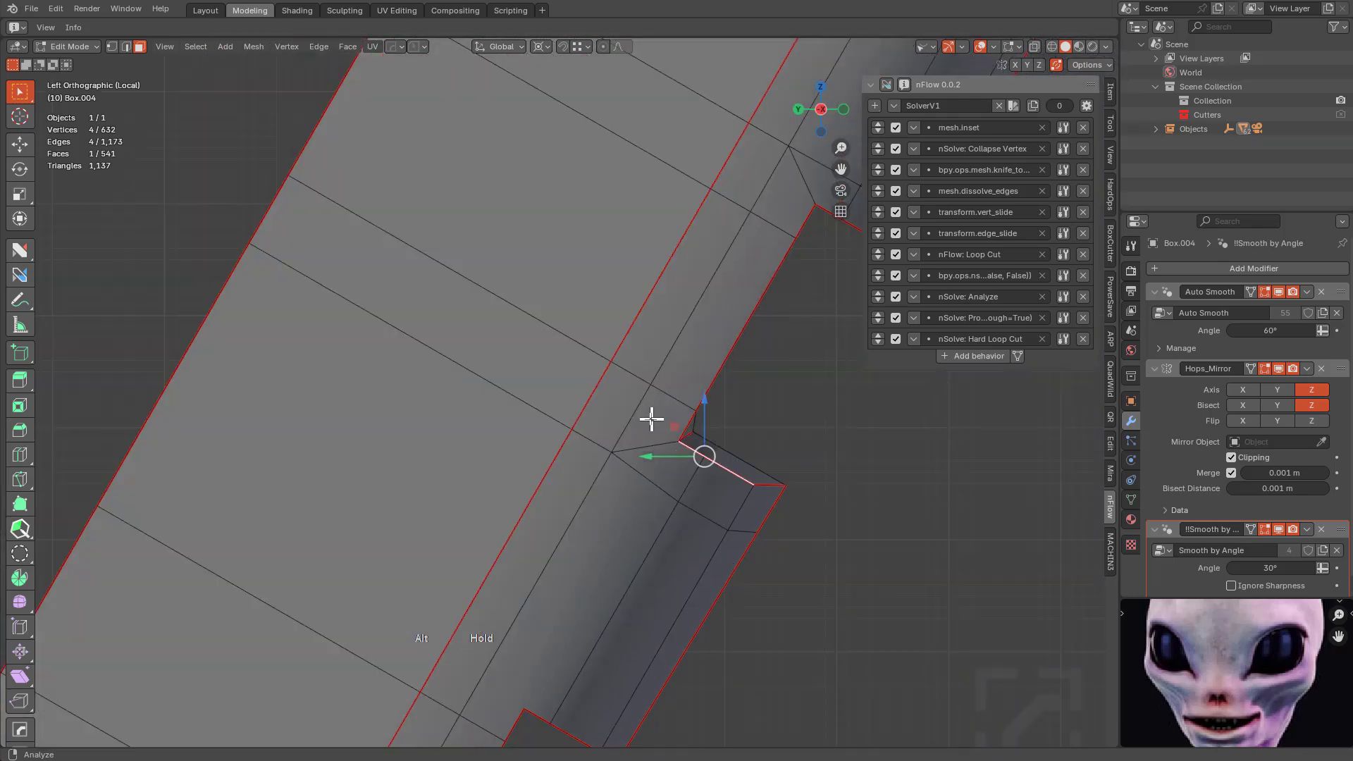
click(501, 47)
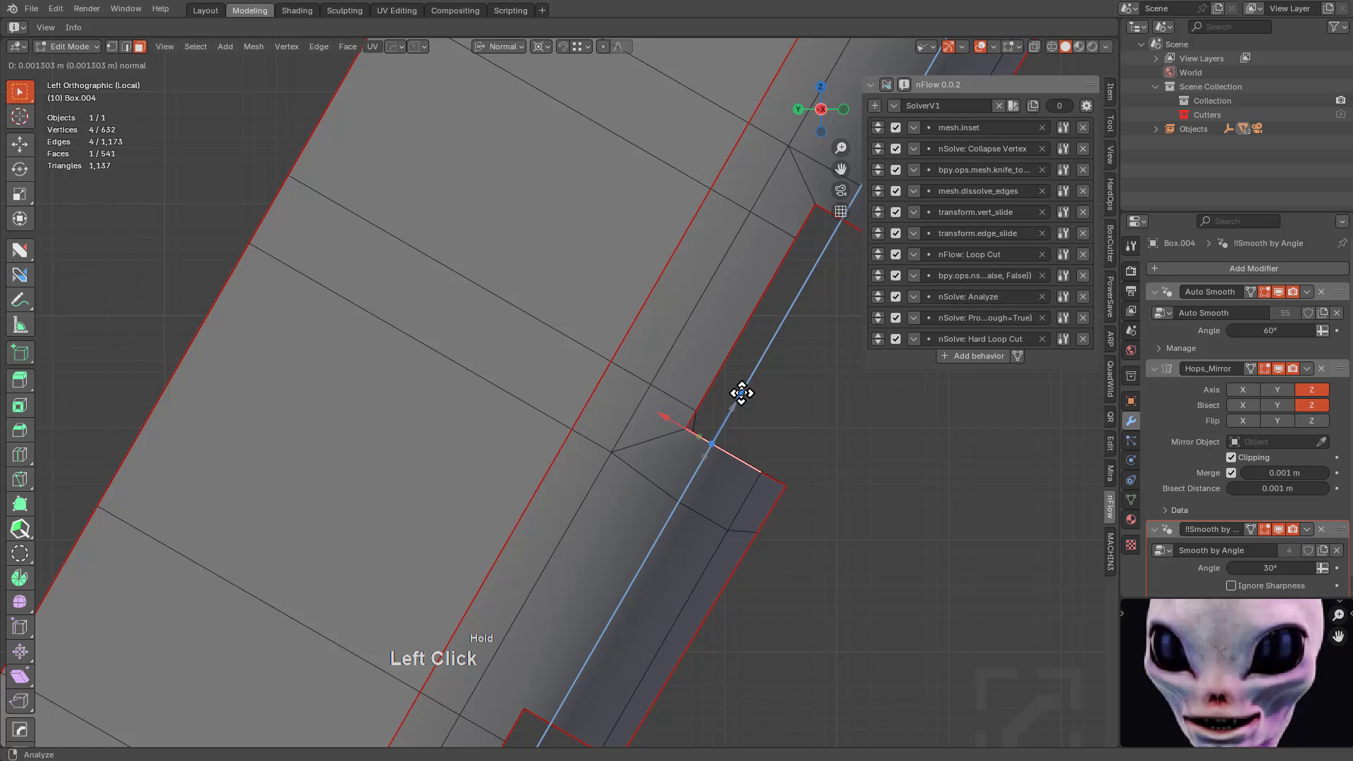
drag(741, 393, 745, 395)
Slide the short edge at the ledge's centre-line end along its neighbouring edges.
middle_drag(745, 394, 634, 386)
key(KP_1)
middle_drag(674, 432, 761, 411)
scroll(761, 411, down, 4)
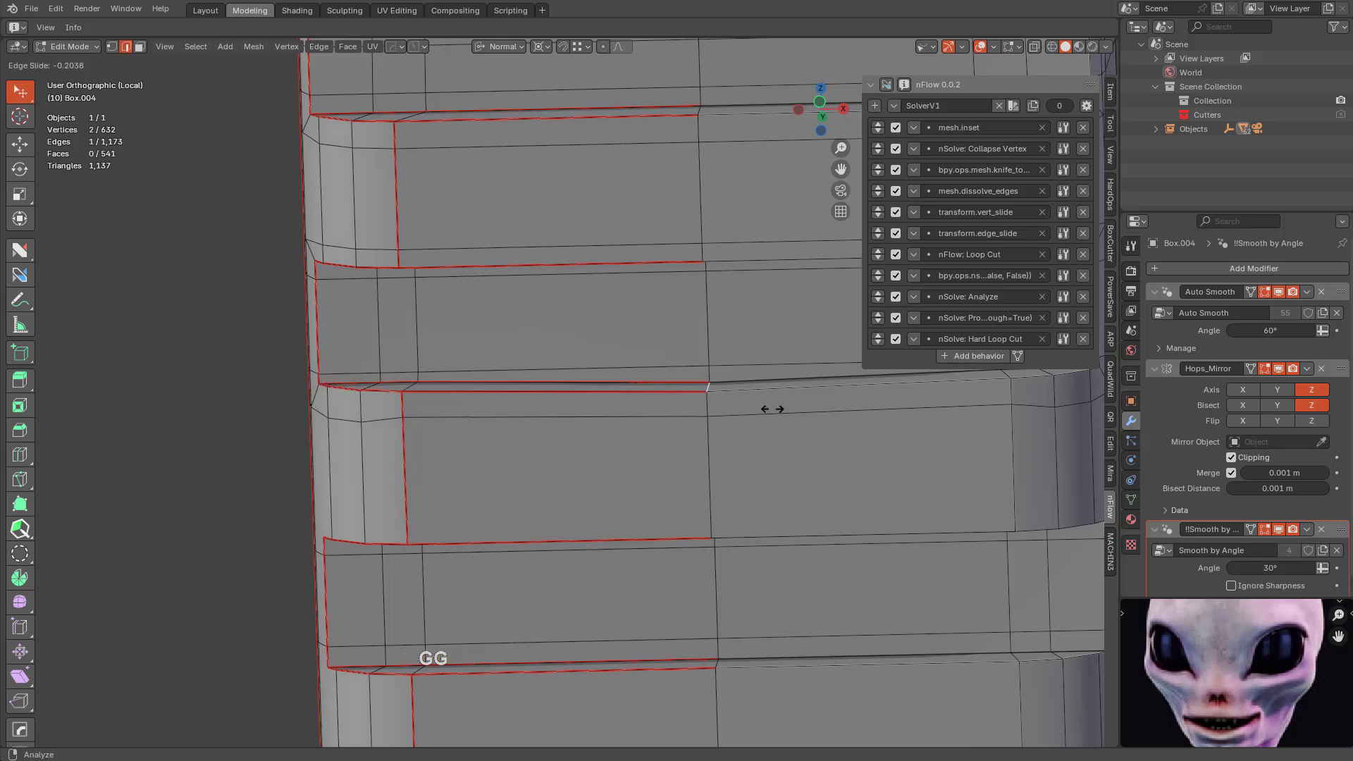
key(Tab)
middle_drag(547, 423, 715, 463)
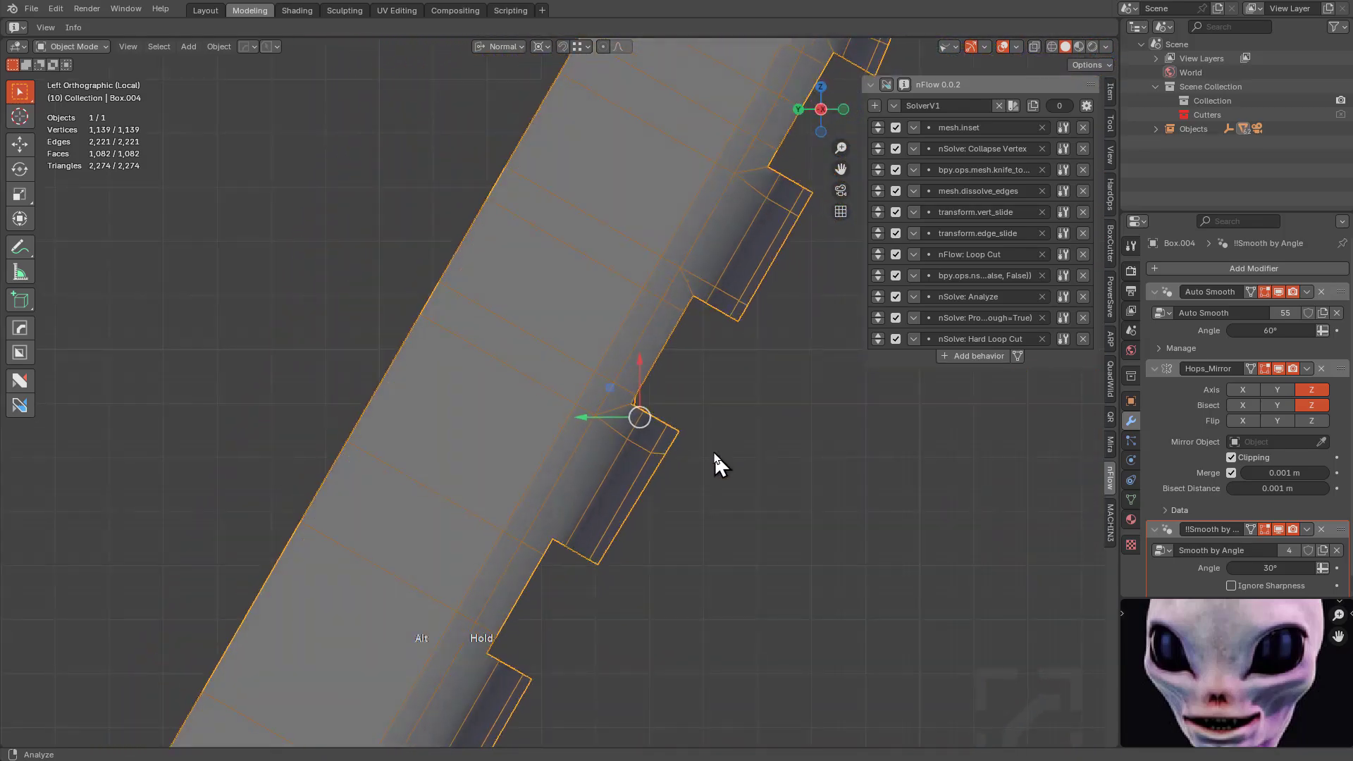
scroll(697, 483, down, 2)
scroll(717, 359, up, 2)
middle_drag(715, 360, 598, 408)
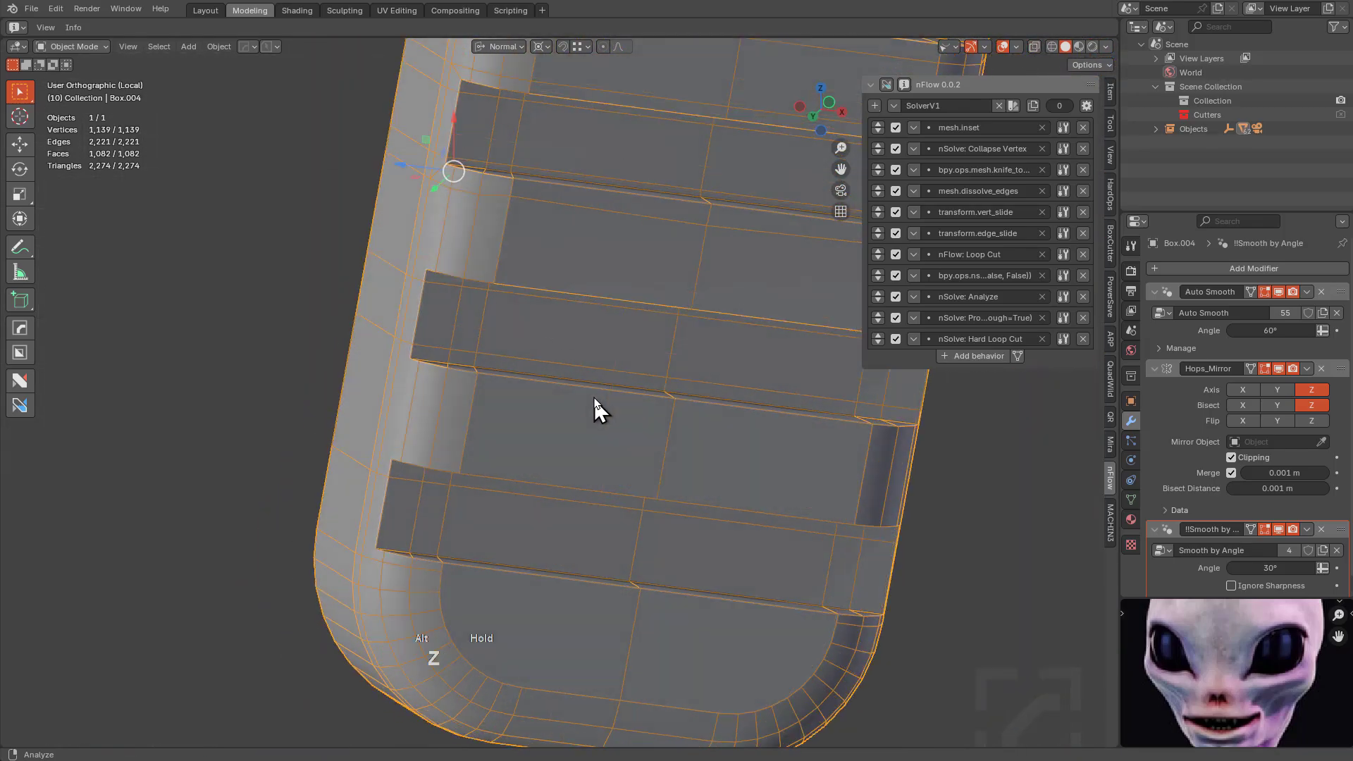
Add a vertical loop cut through the lower ridges near the side with nFlow's SolverV1 preset.
key(Tab)
shift+scroll(575, 405, up, 2)
scroll(572, 346, down, 2)
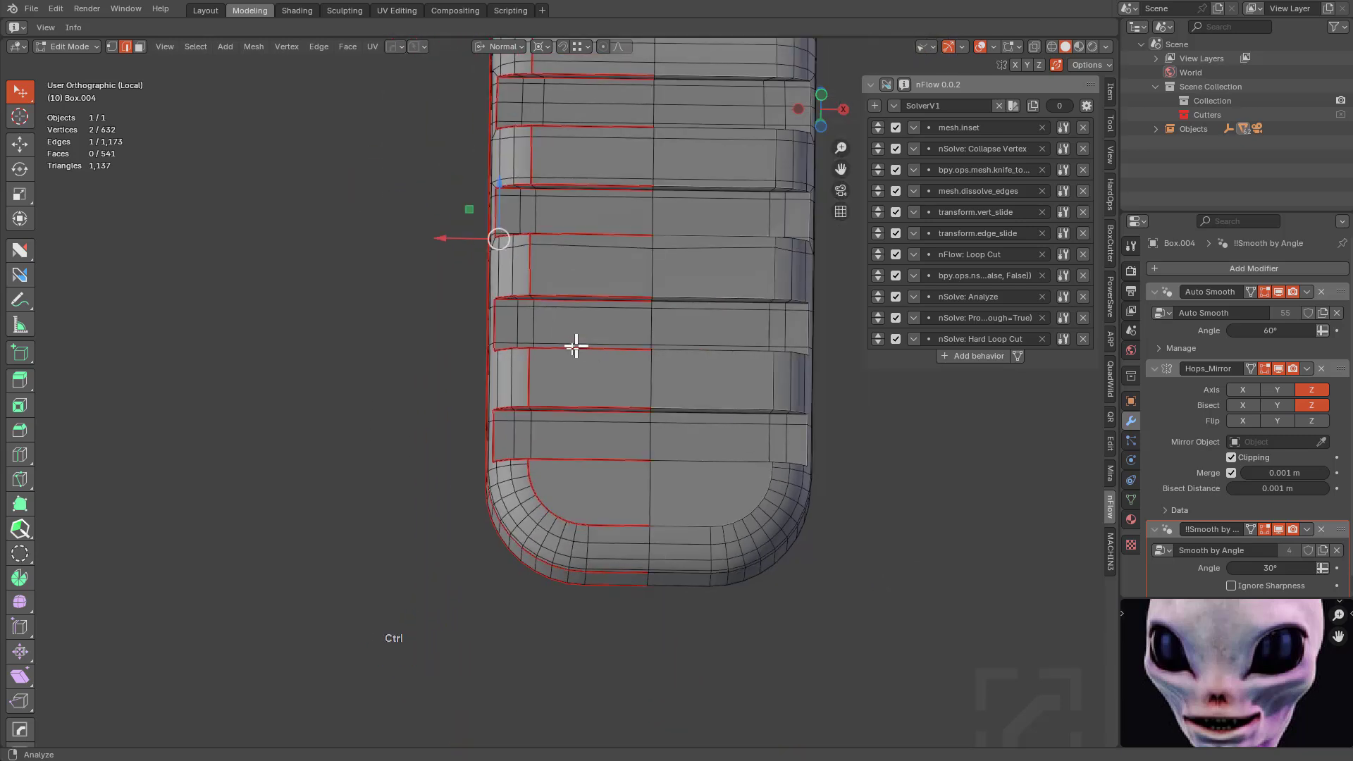
click(885, 85)
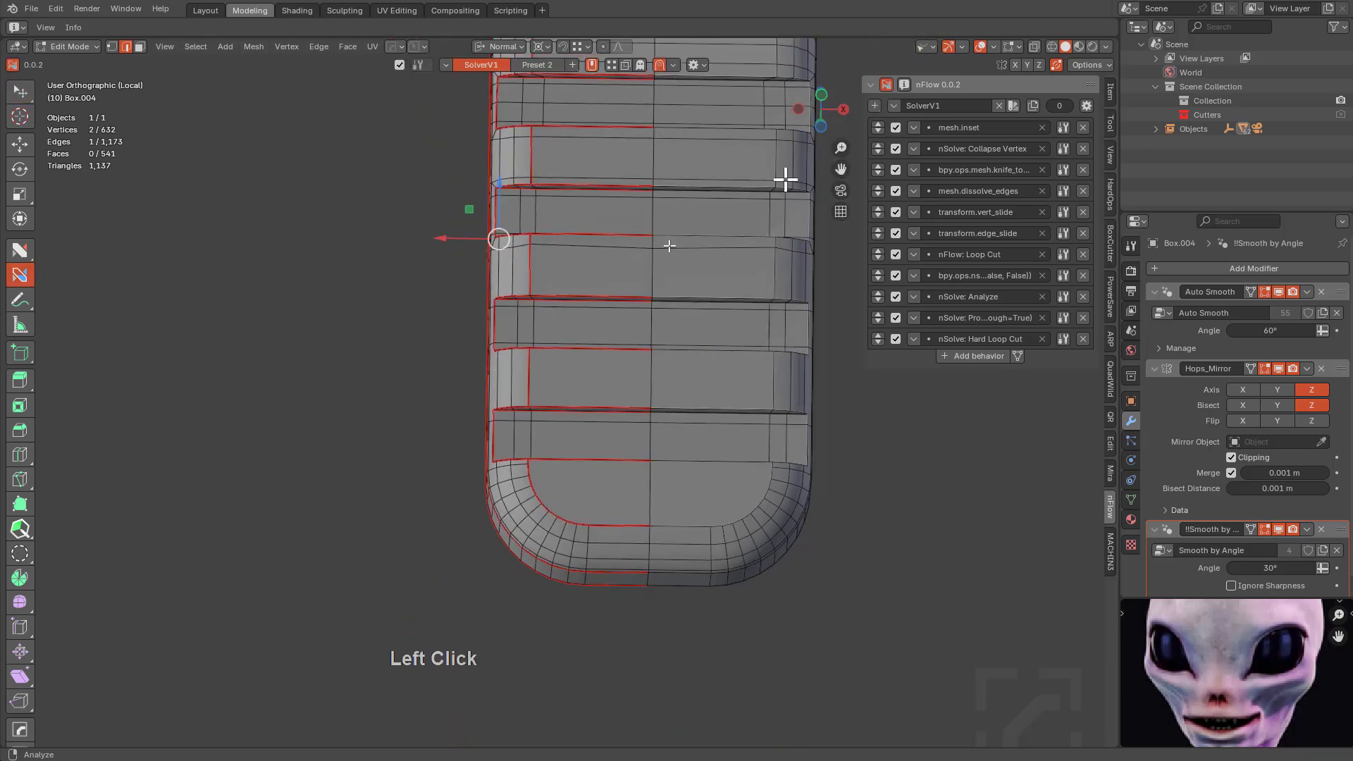
drag(556, 343, 538, 344)
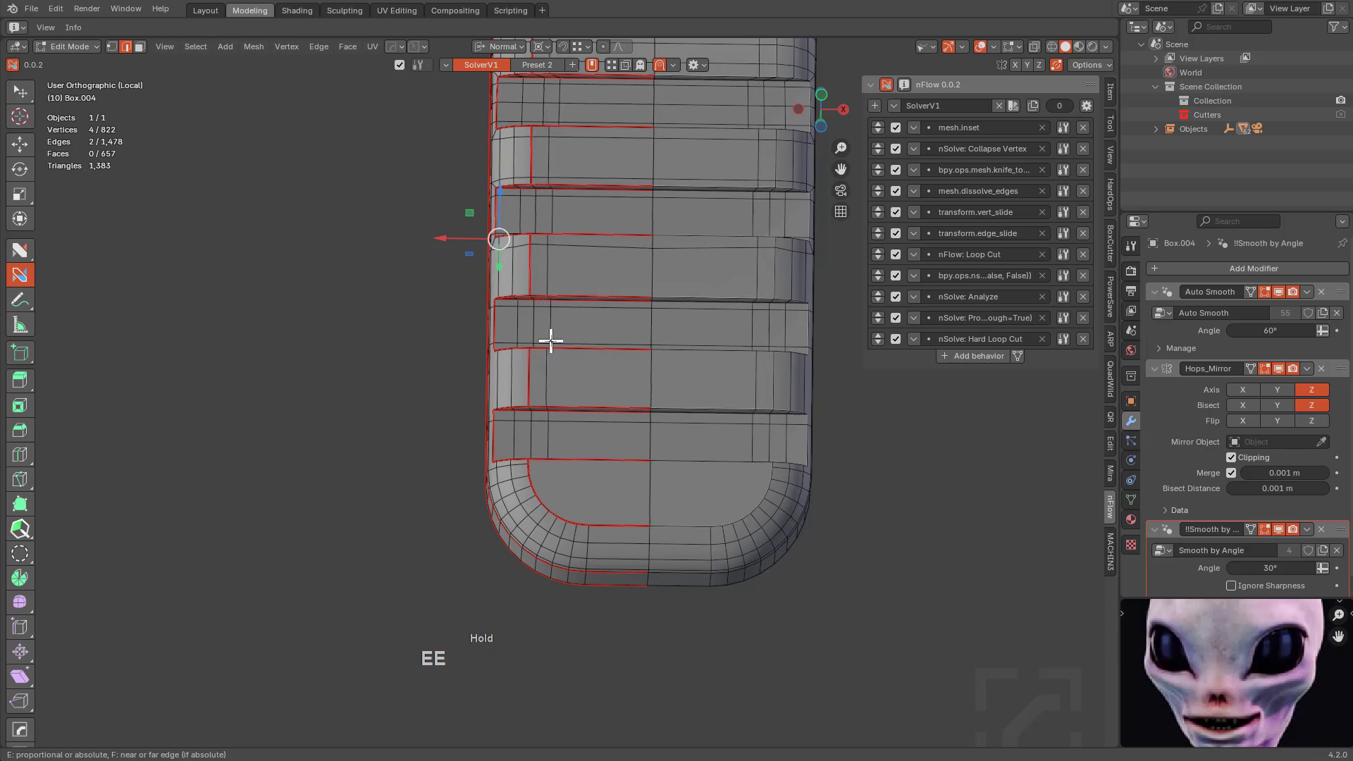
middle_drag(570, 392, 649, 220)
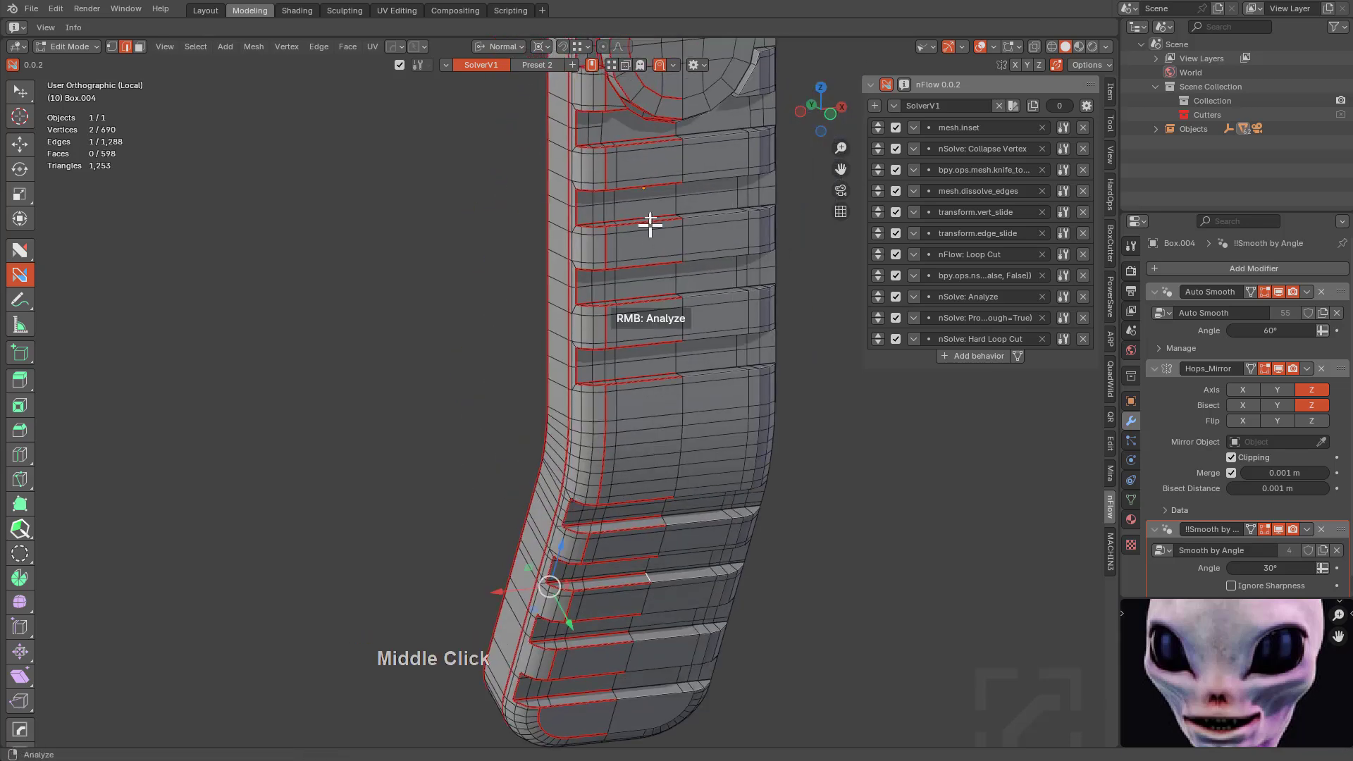
Join two vertex pairs below the round disc, connecting the groove's side and lower edge to the disc's rim.
scroll(663, 377, up, 3)
middle_drag(662, 377, 619, 555)
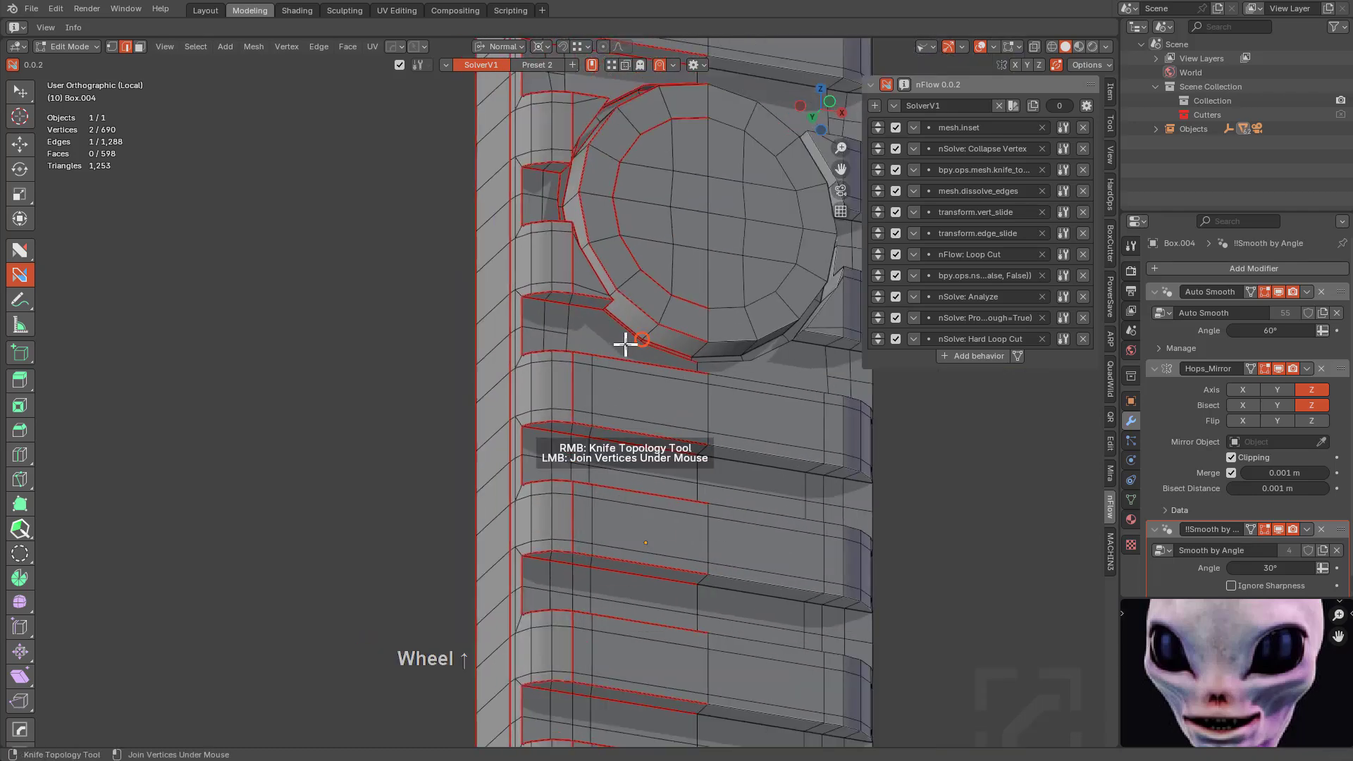
scroll(627, 335, up, 6)
middle_drag(630, 328, 589, 437)
click(485, 377)
click(648, 374)
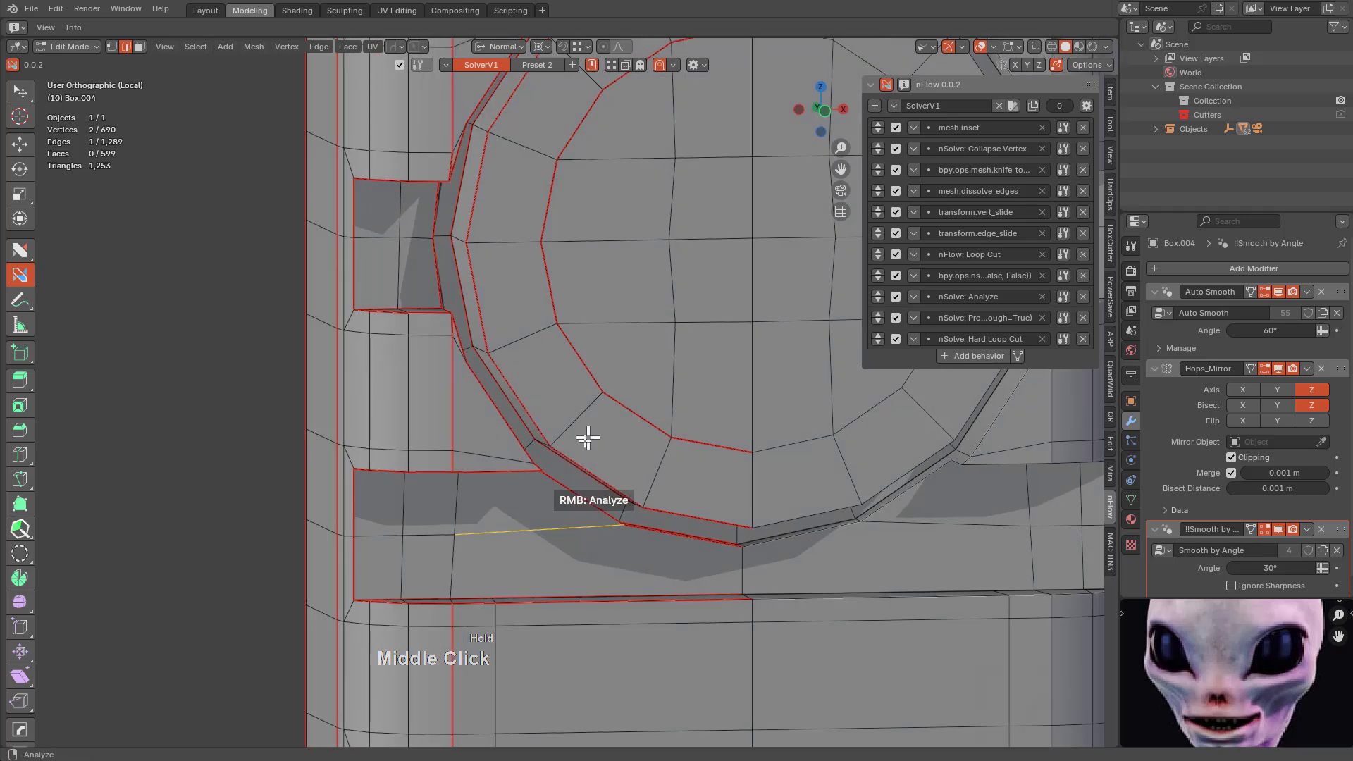
shift+middle_drag(589, 494, 576, 433)
scroll(477, 522, up, 2)
click(456, 528)
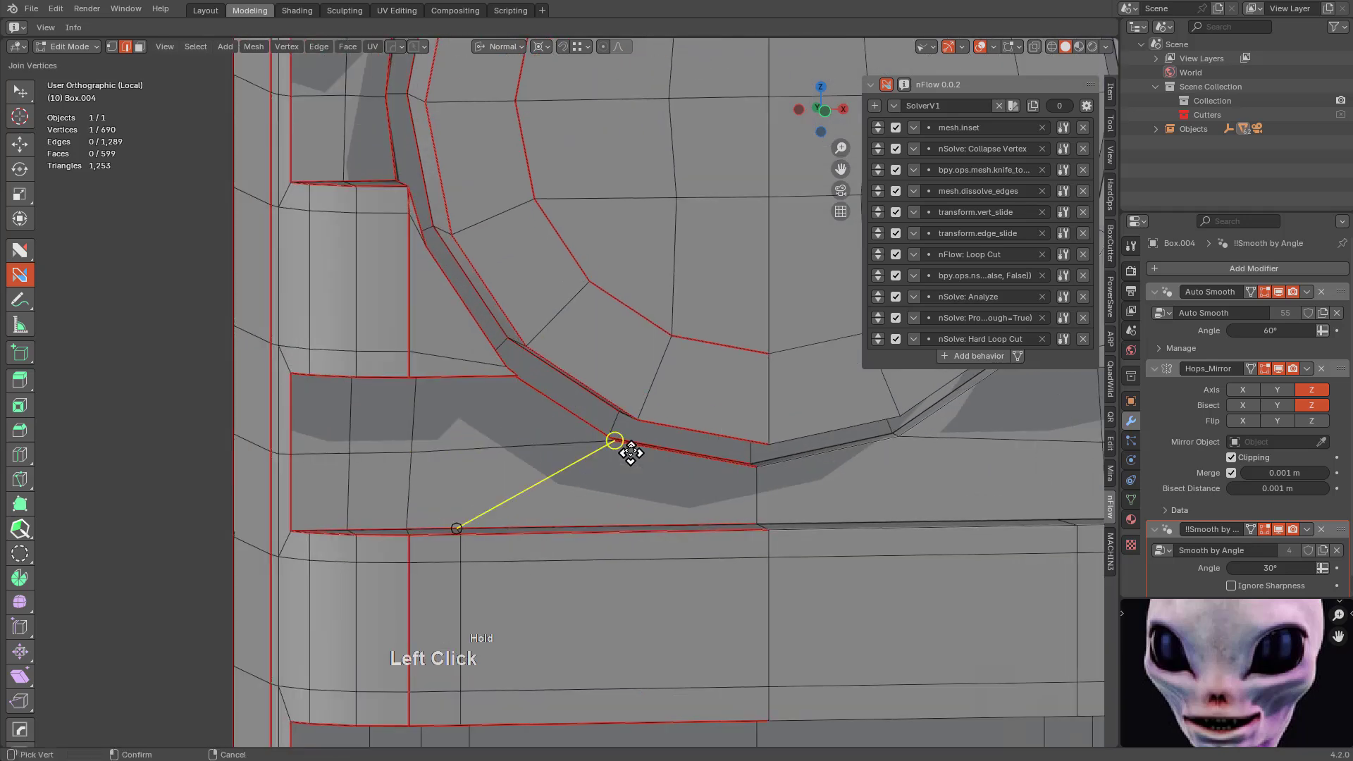
click(615, 442)
Analyze the mesh around the upper side of the round disc for problem faces.
scroll(641, 445, down, 3)
mouse_move(637, 444)
middle_down()
mouse_move(628, 310)
mouse_move(347, 305)
mouse_move(387, 305)
mouse_move(371, 347)
mouse_move(371, 257)
mouse_move(668, 425)
mouse_move(494, 275)
middle_up()
right_click(357, 310)
right_click(366, 335)
scroll(667, 426, up, 2)
scroll(535, 296, down, 3)
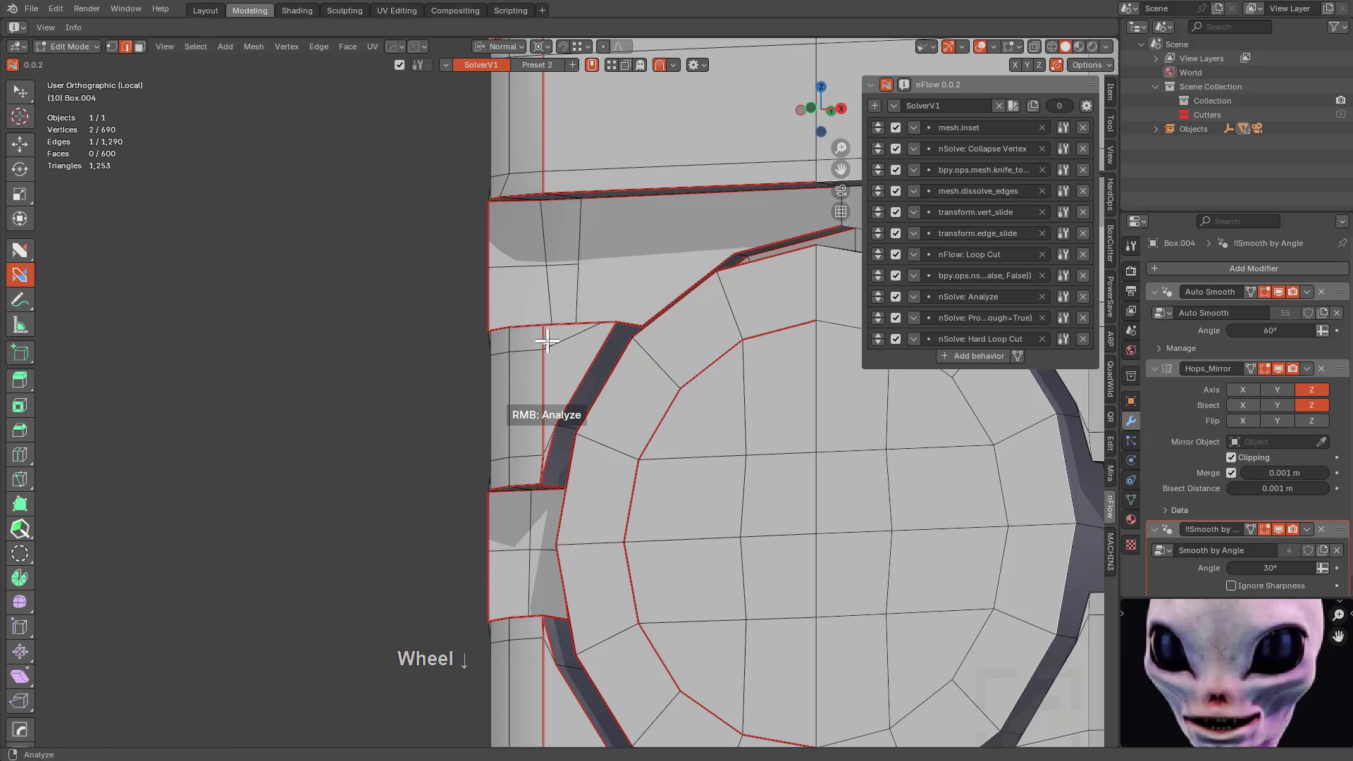
click(544, 348)
right_click(555, 347)
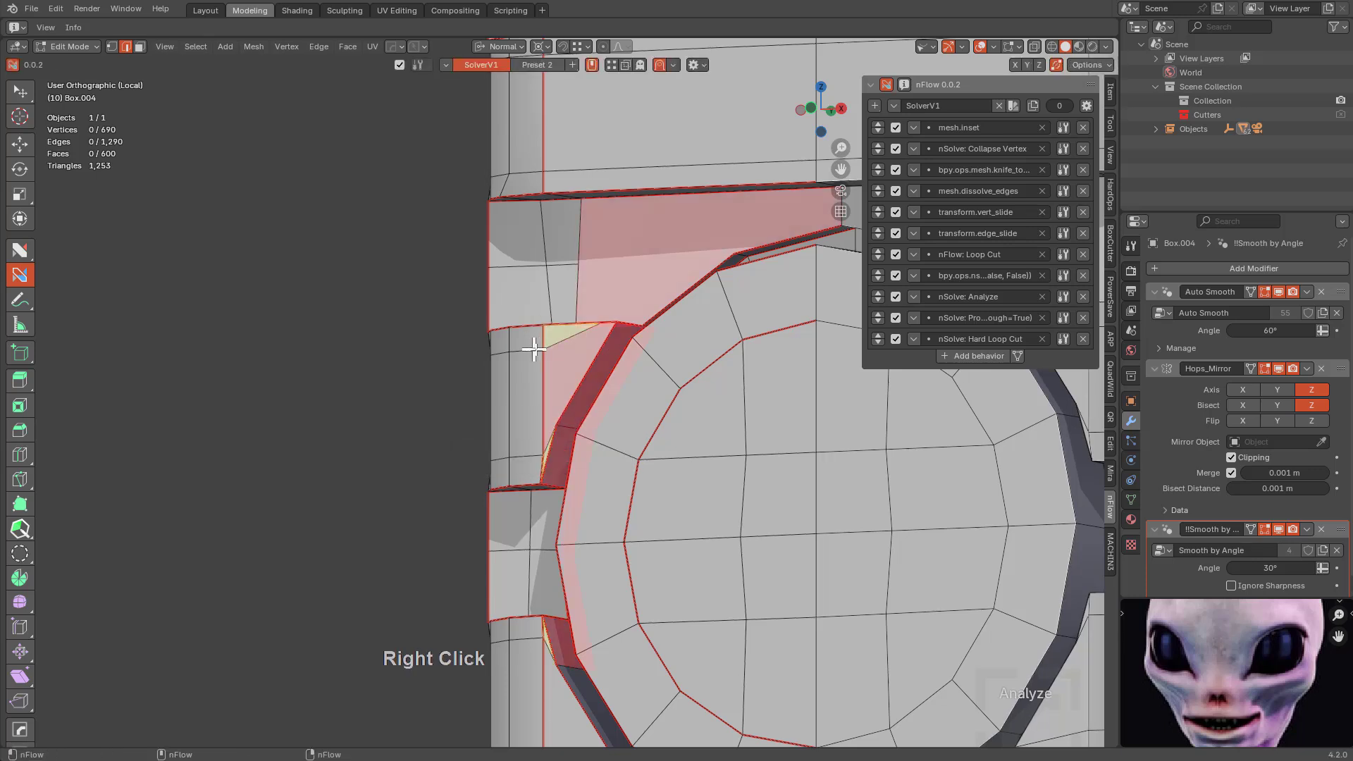
Knife-cut the highlighted corner face beside the disc from the vertical sharp edge's vertex to the disc's rim.
click(544, 348)
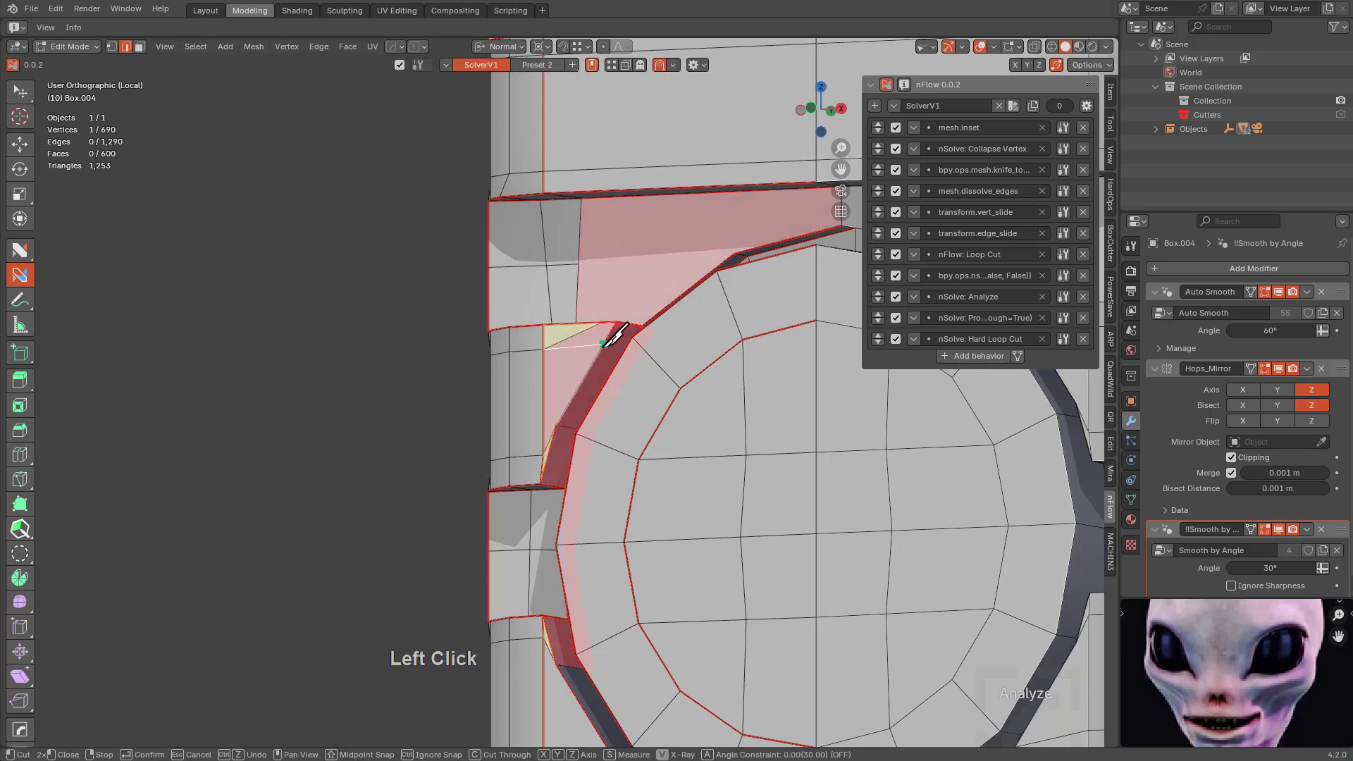
middle_drag(606, 343, 699, 384)
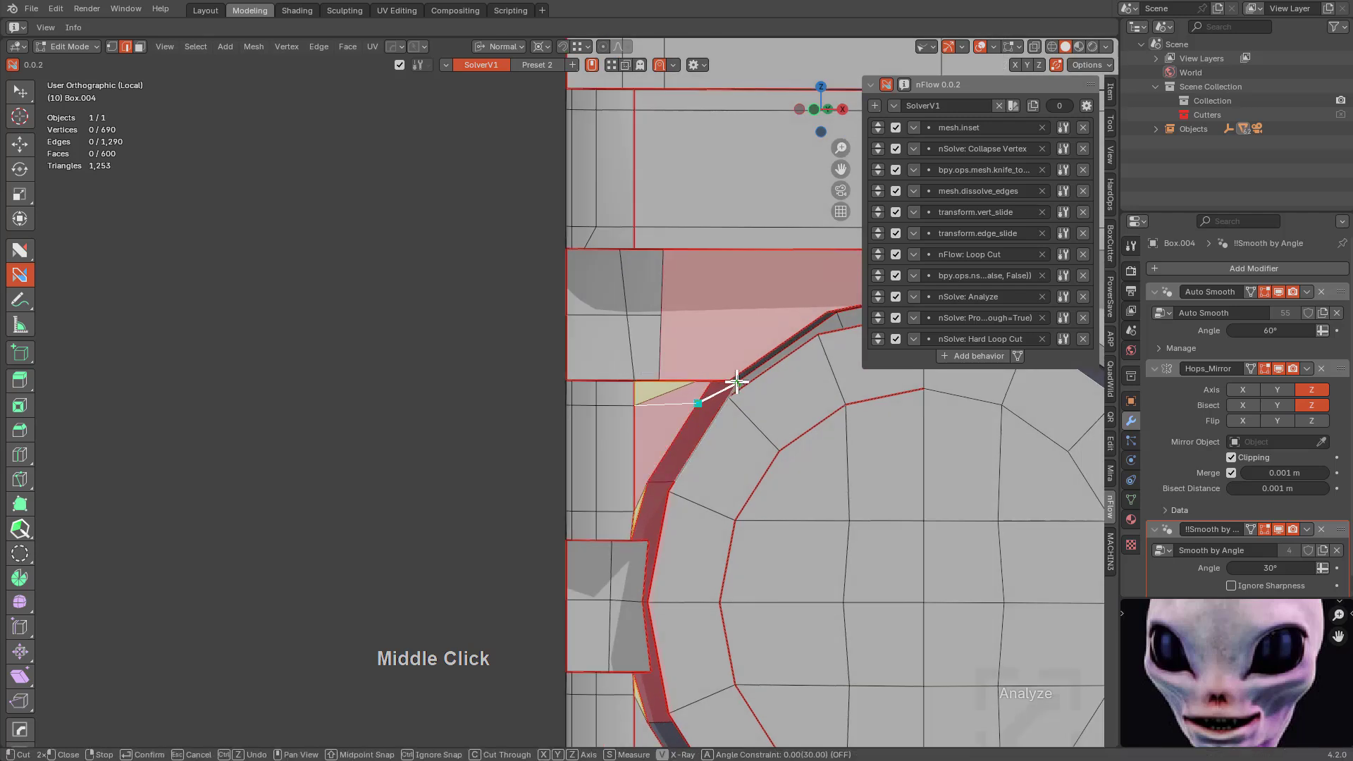
key(v)
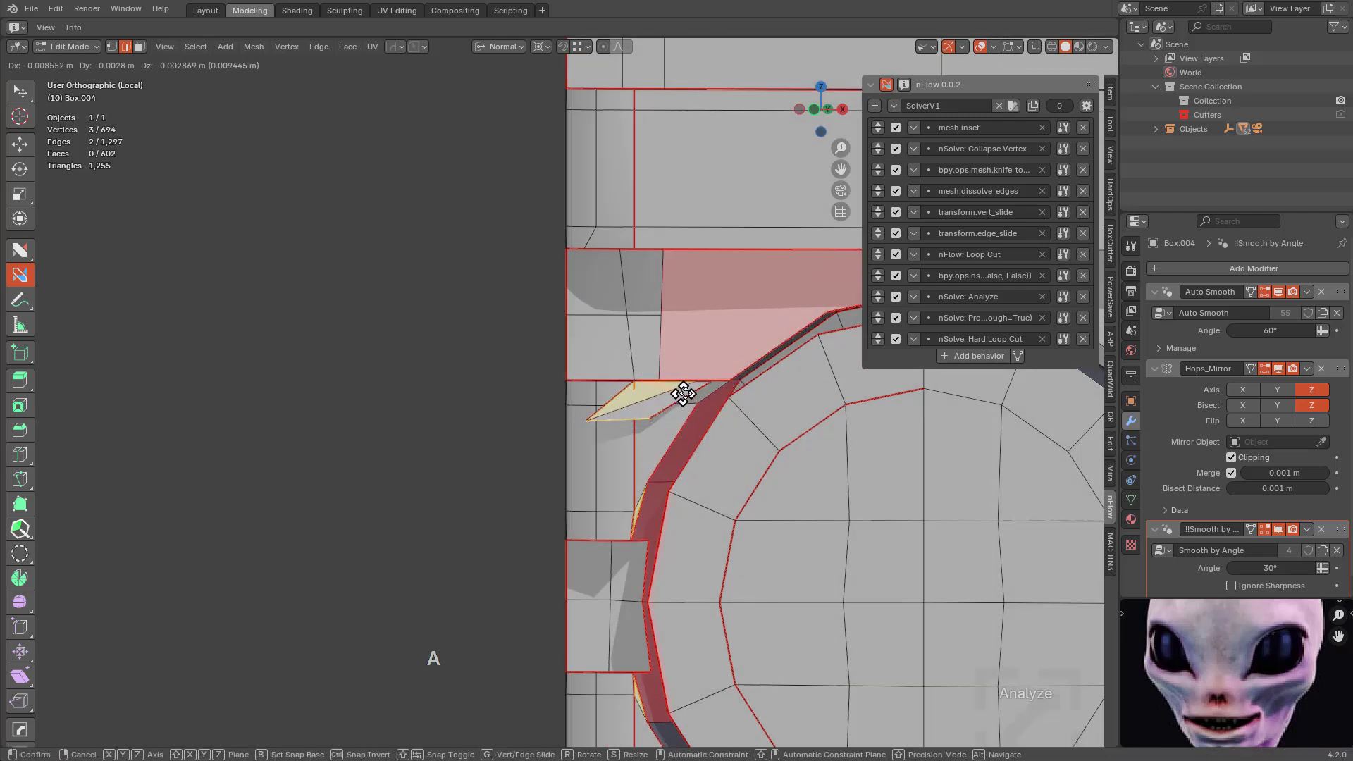
right_click(691, 394)
Try to dissolve the diagonal edge in the newly cut corner face, and test moving that edge.
scroll(688, 386, up, 1)
alt+click(690, 393)
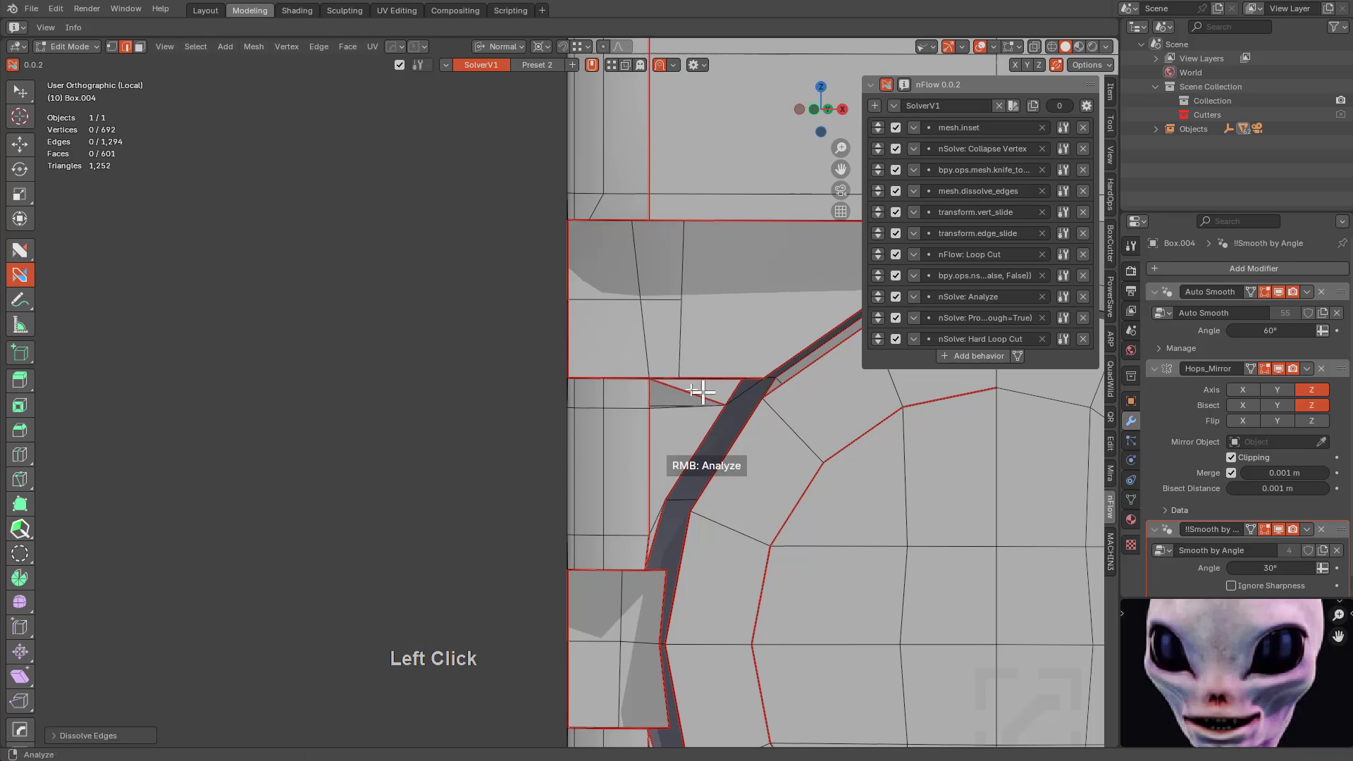
key(ctrl+z)
middle_drag(668, 405, 611, 351)
key(alt+a)
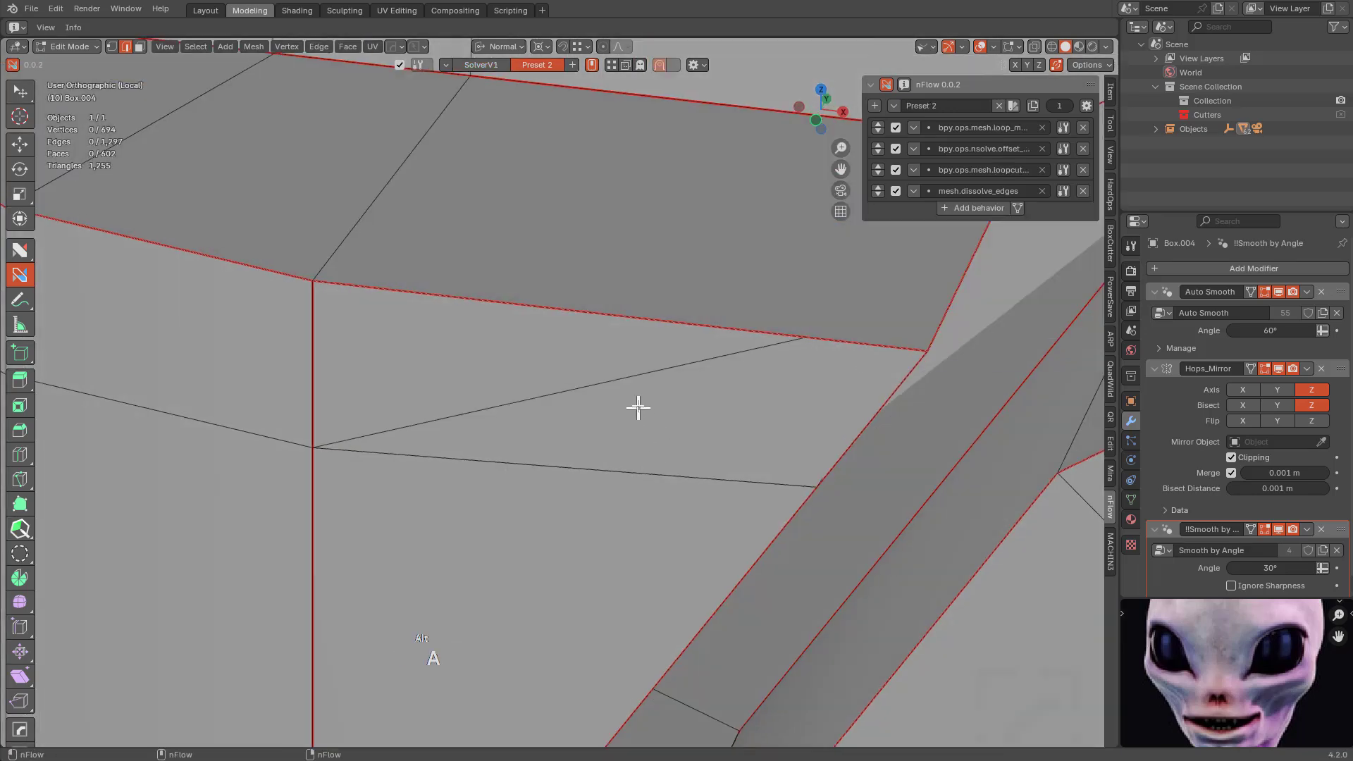
alt+click(637, 371)
key(ctrl+z)
key(g)
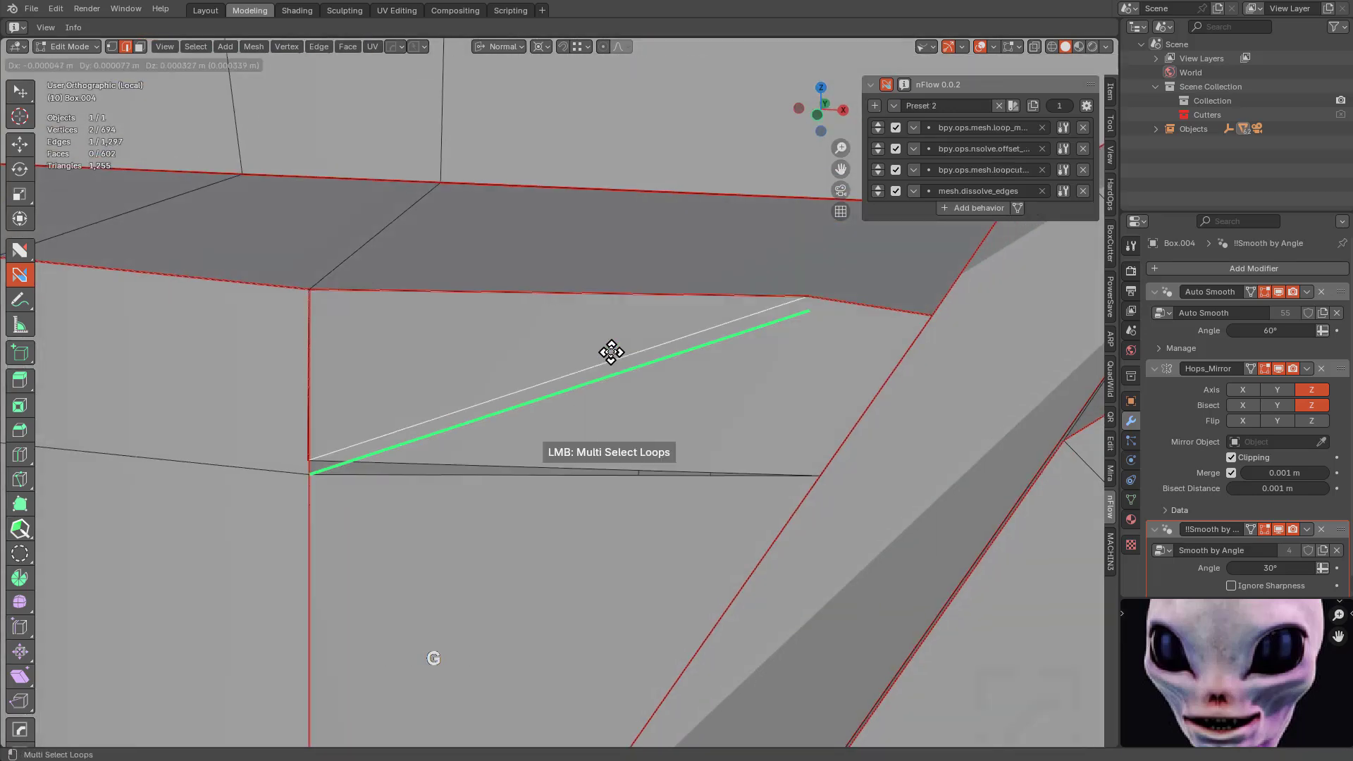
right_click(611, 352)
Merge the two nearly coincident vertices on the vertical sharp edge where the diagonal edge meets the horizontal one.
click(307, 472)
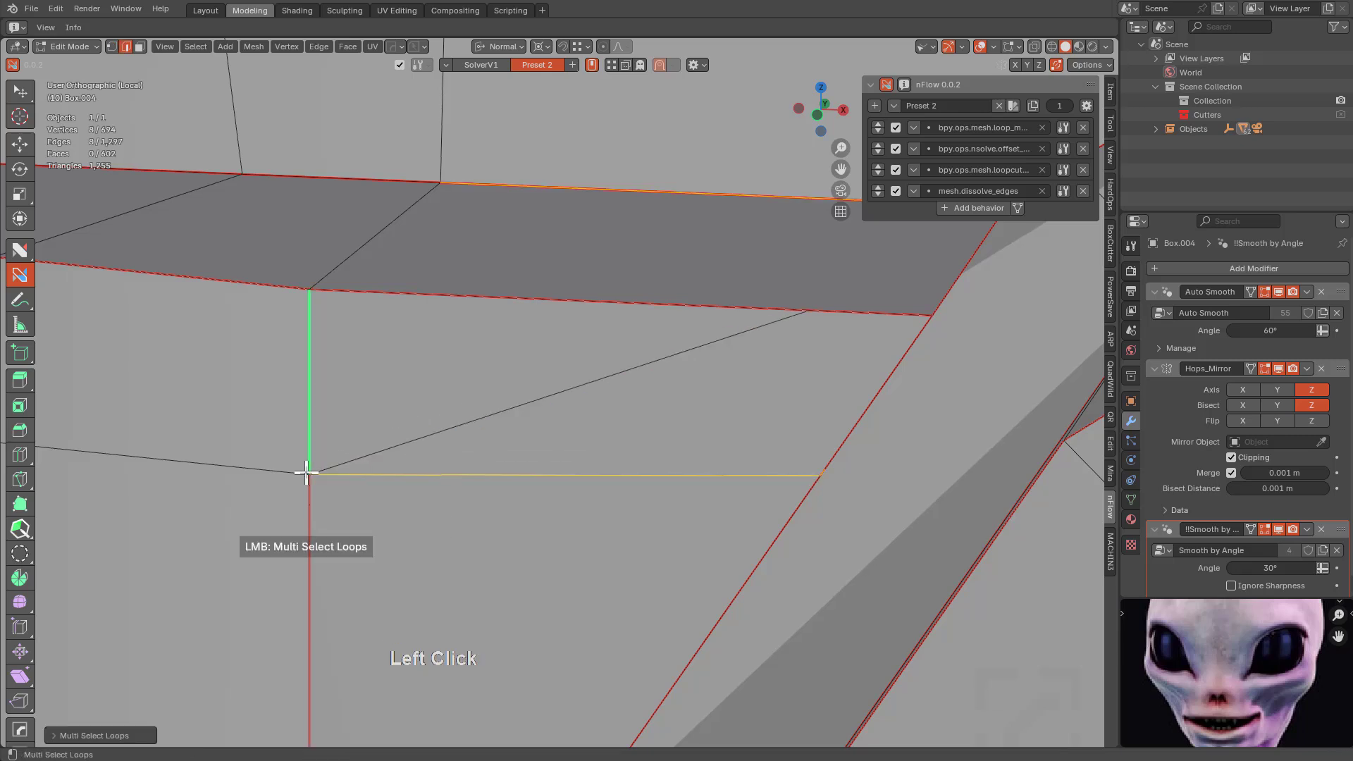
key(w)
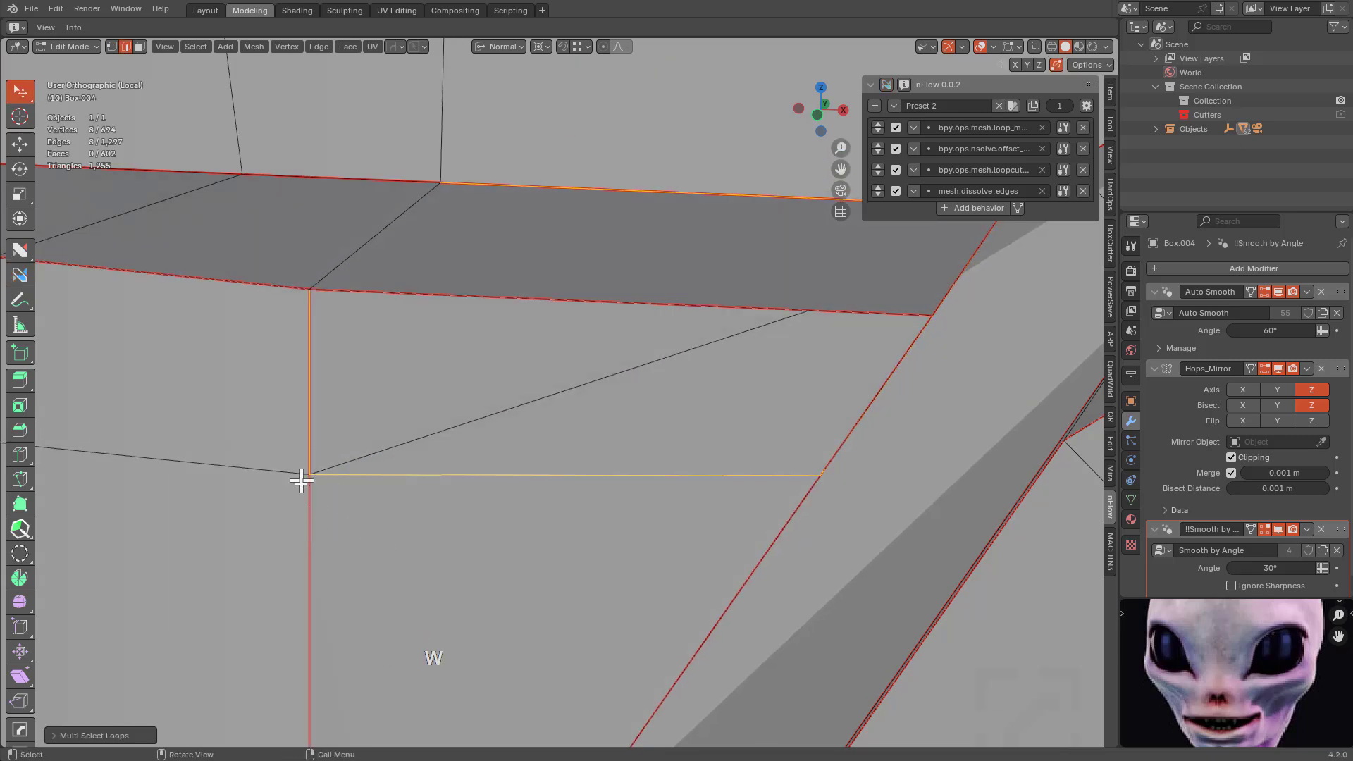
key(1)
click(301, 477)
key(g)
right_click(305, 551)
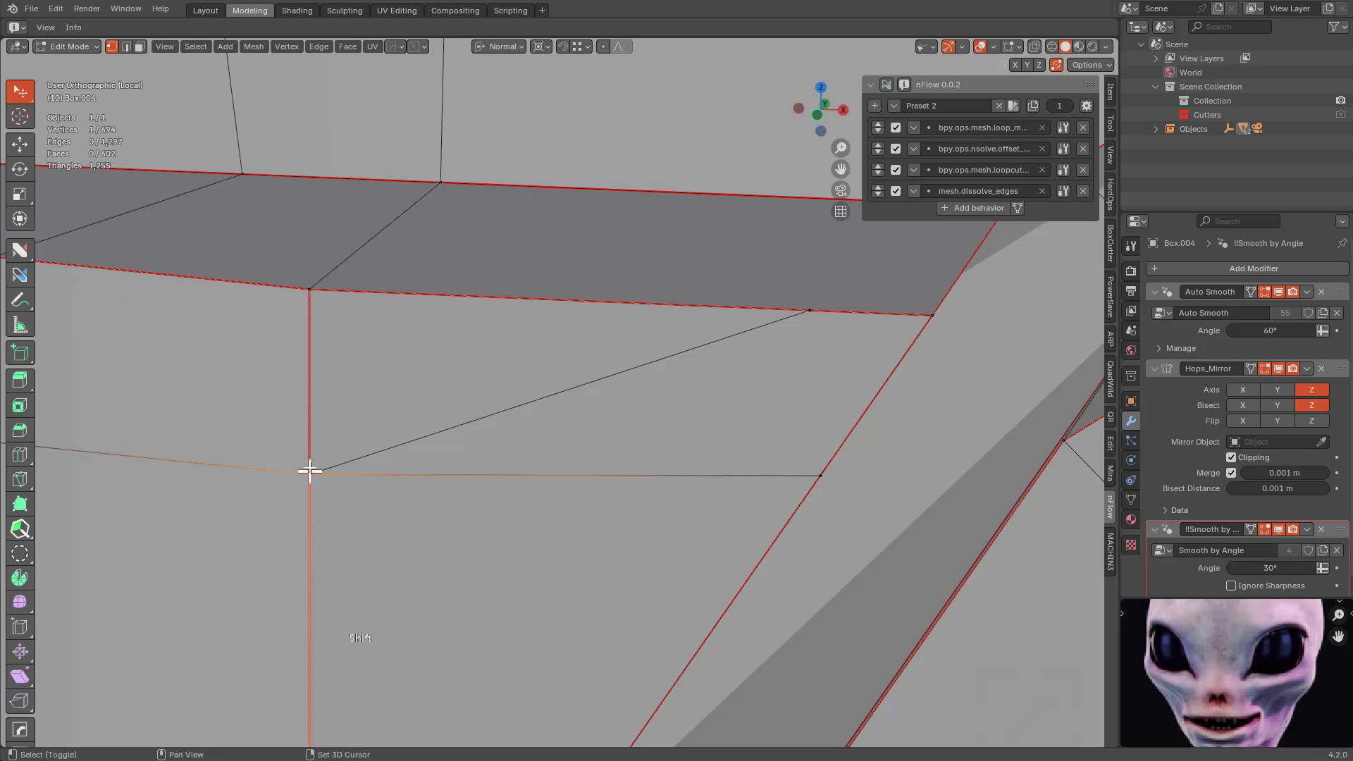
key(alt+z)
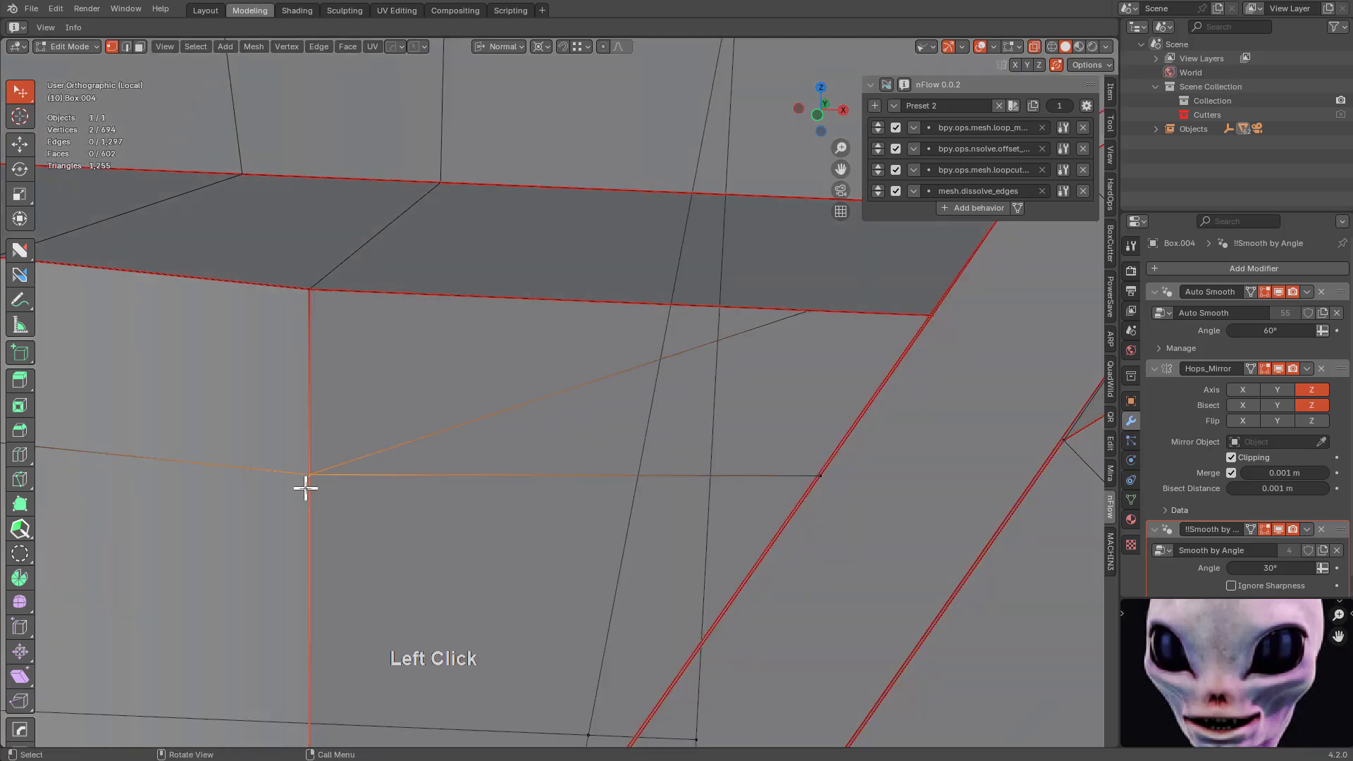
key(m)
click(287, 550)
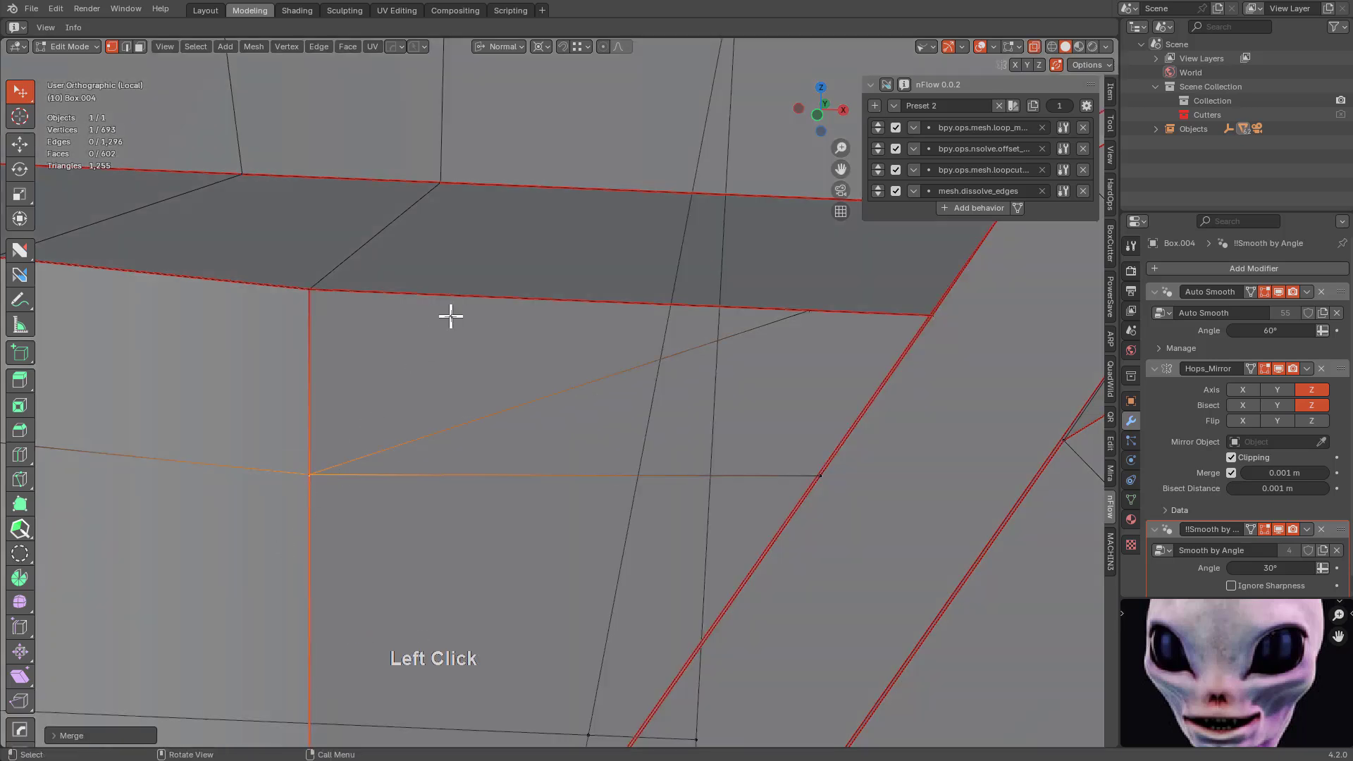
Dissolve the diagonal edge in the corner face beside the disc.
middle_drag(443, 382, 663, 366)
key(2)
key(ctrl+x)
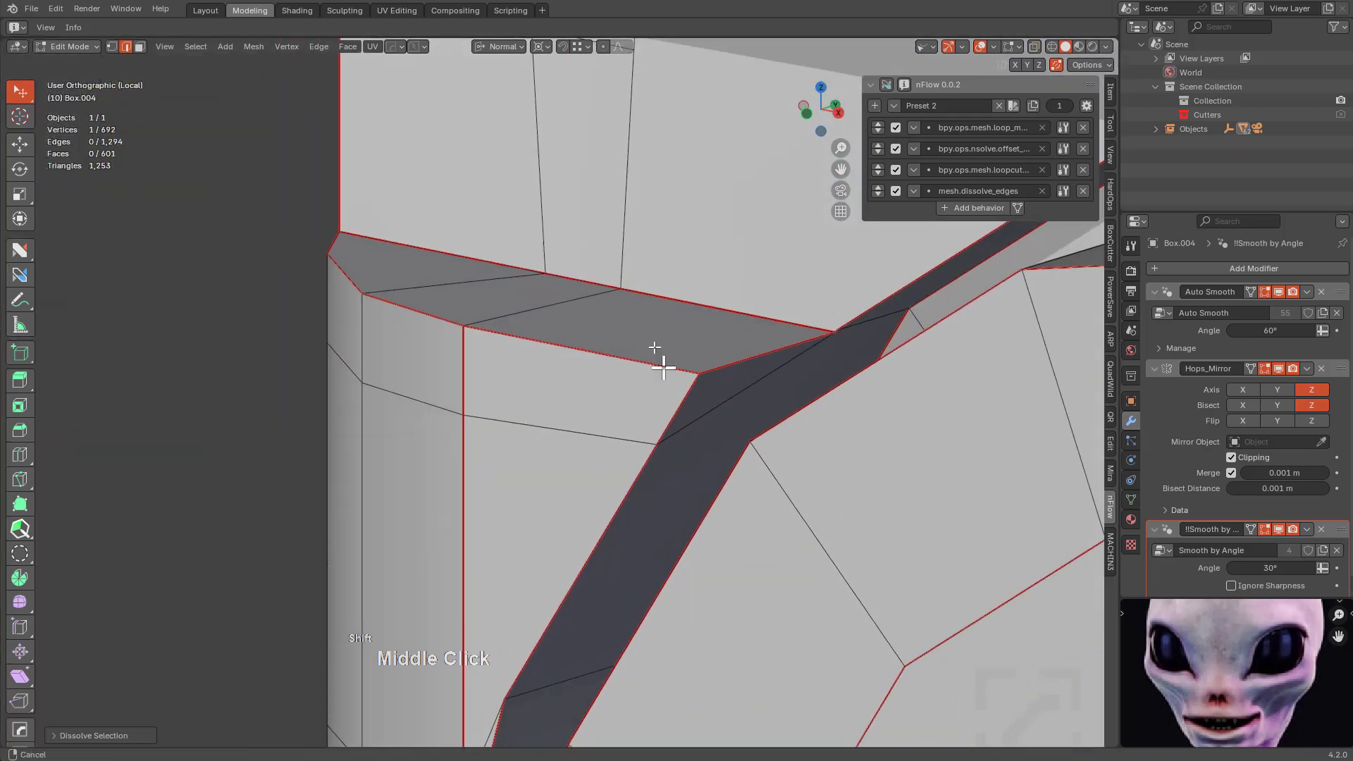
Try to join the lower ledge's corner vertex to the upper corner vertex along the groove's side wall.
scroll(562, 387, down, 3)
mouse_move(562, 387)
middle_down()
mouse_move(598, 387)
mouse_move(565, 447)
mouse_move(564, 410)
middle_up()
key(1)
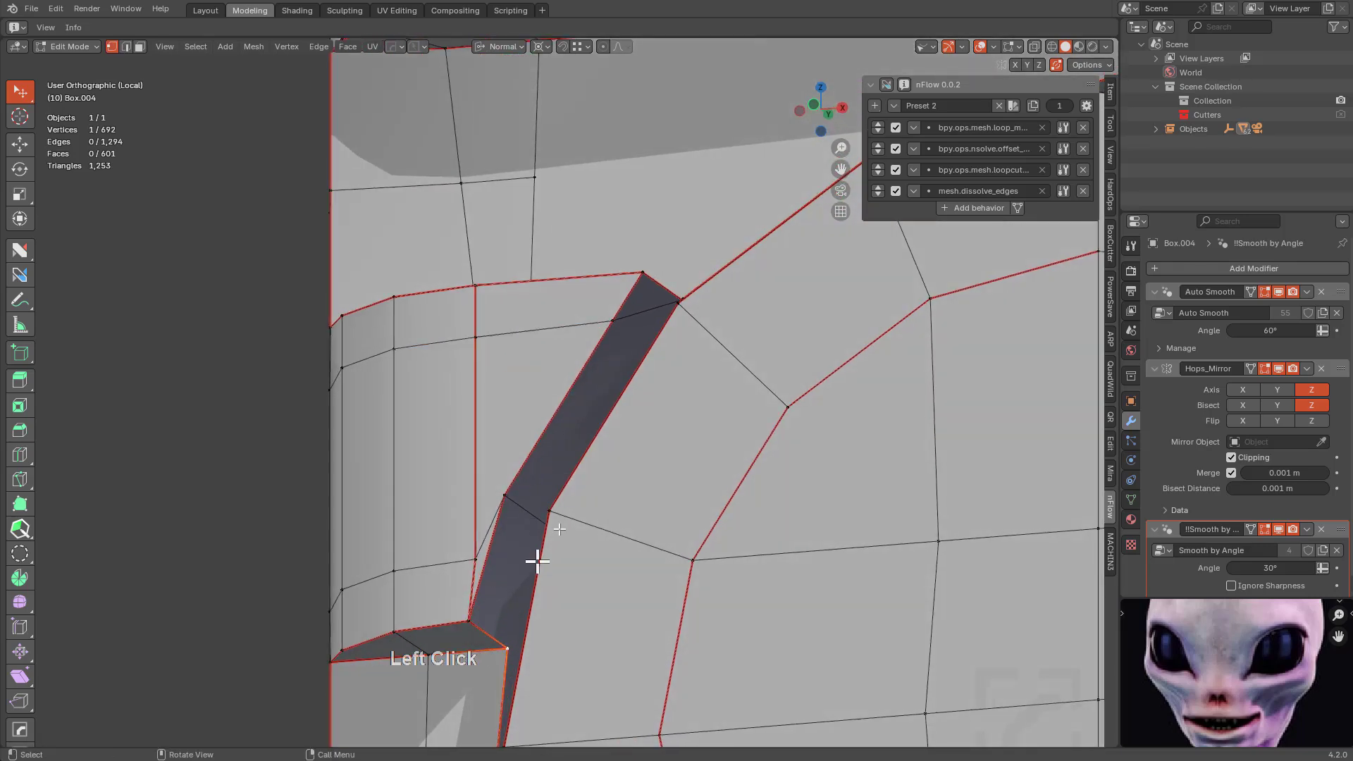
middle_drag(536, 561, 665, 365)
key(j)
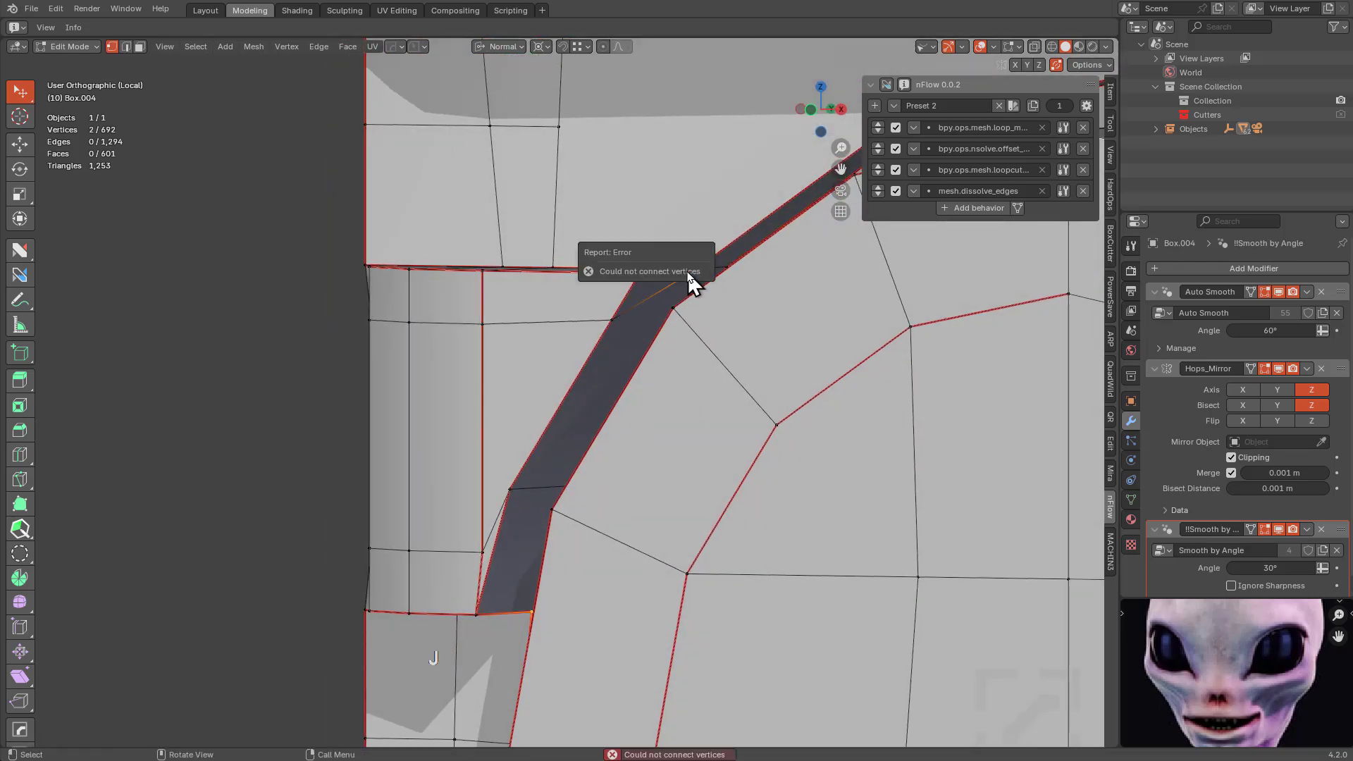
middle_drag(722, 224, 623, 422)
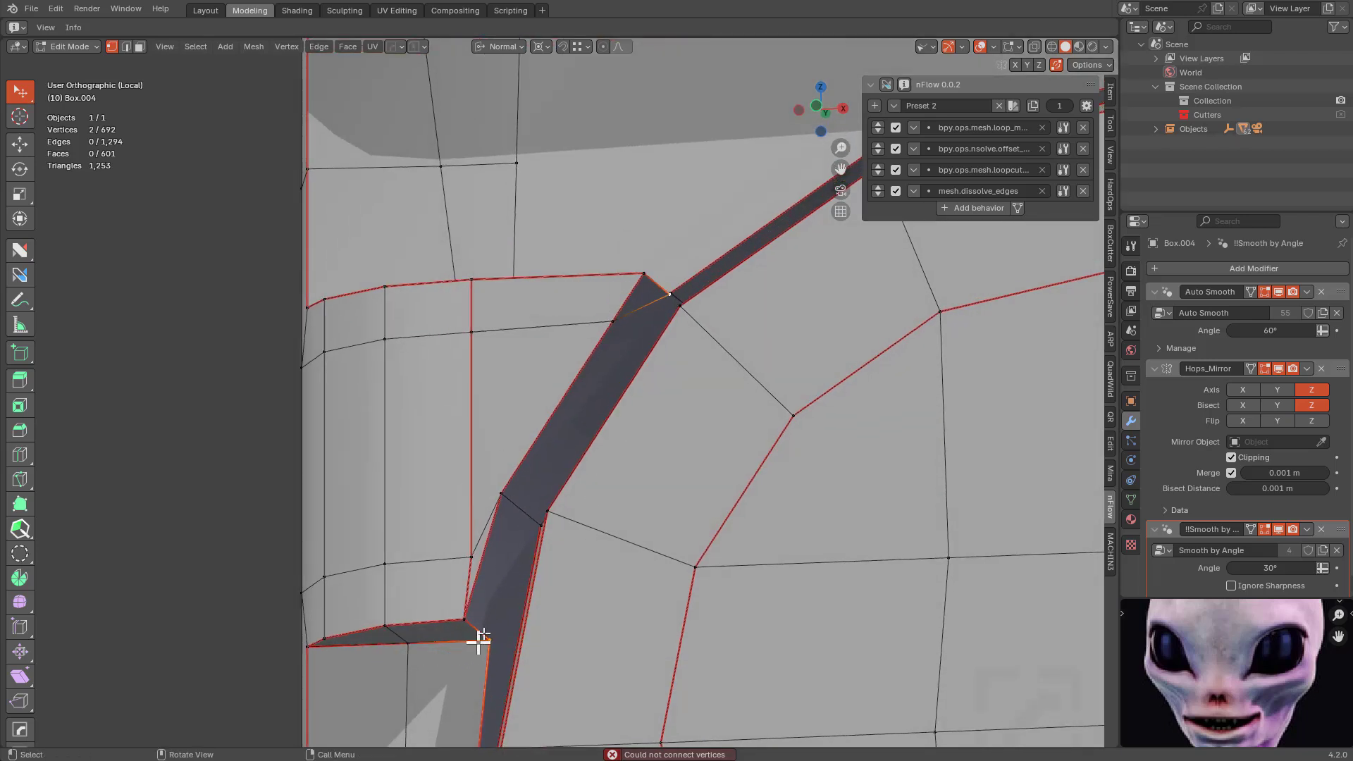
Switch to the SolverV1 preset and knife-cut along the groove's side wall from the lower ledge corner to the upper corner.
click(886, 85)
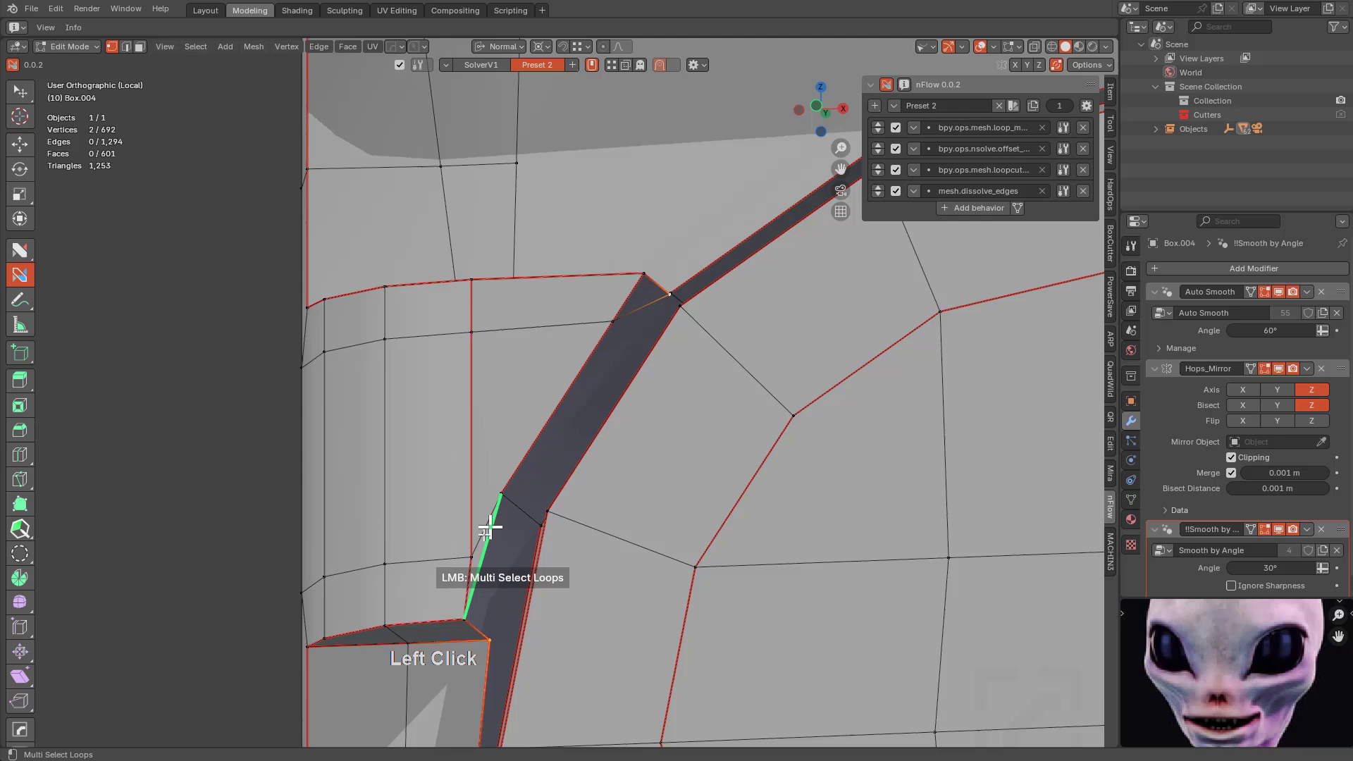
right_click(491, 636)
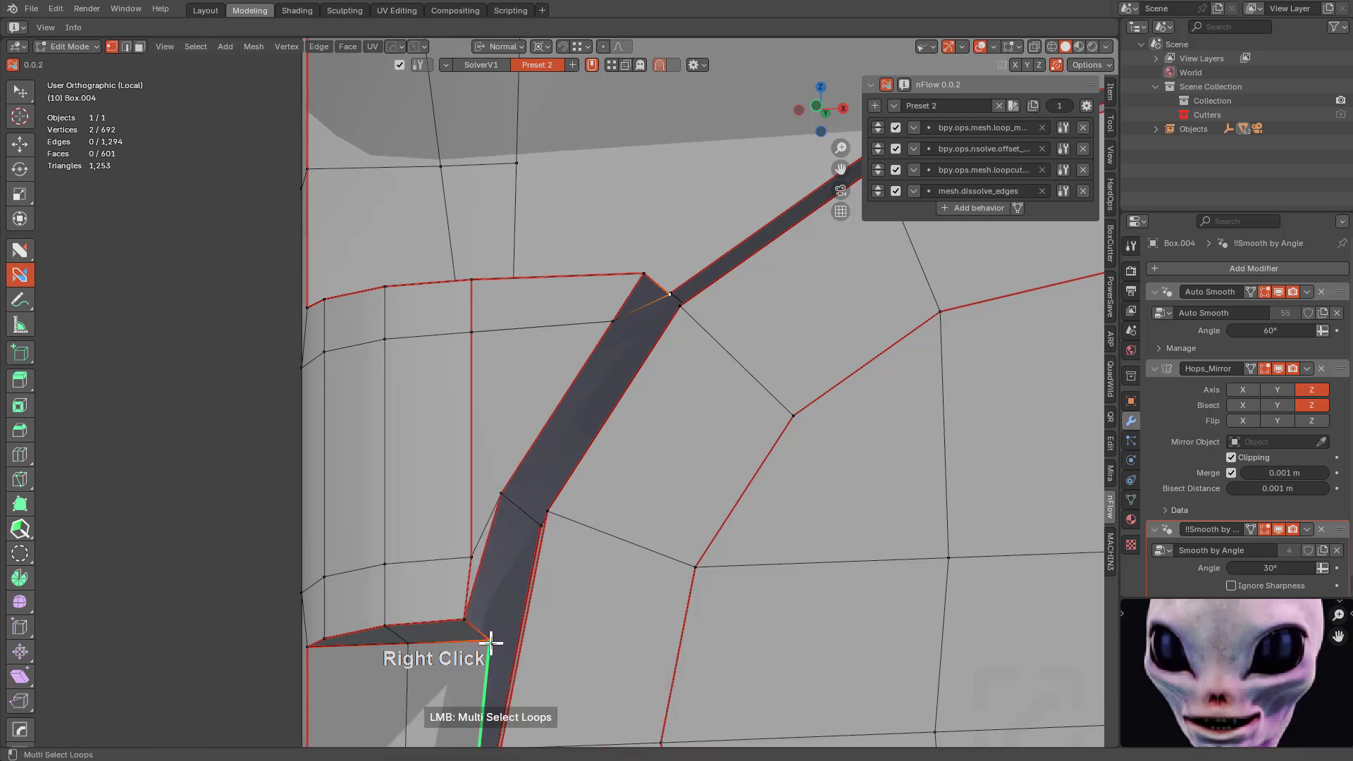
key(1)
click(489, 65)
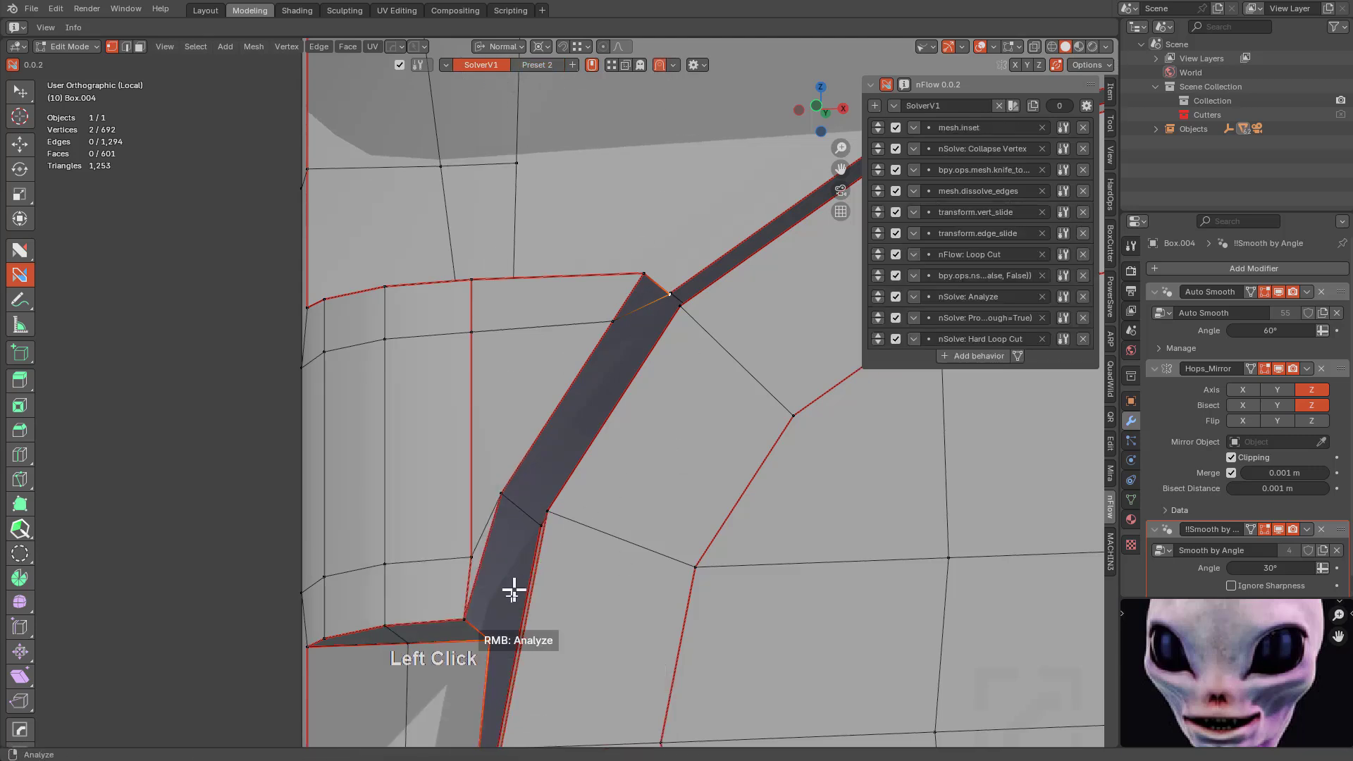
right_click(492, 631)
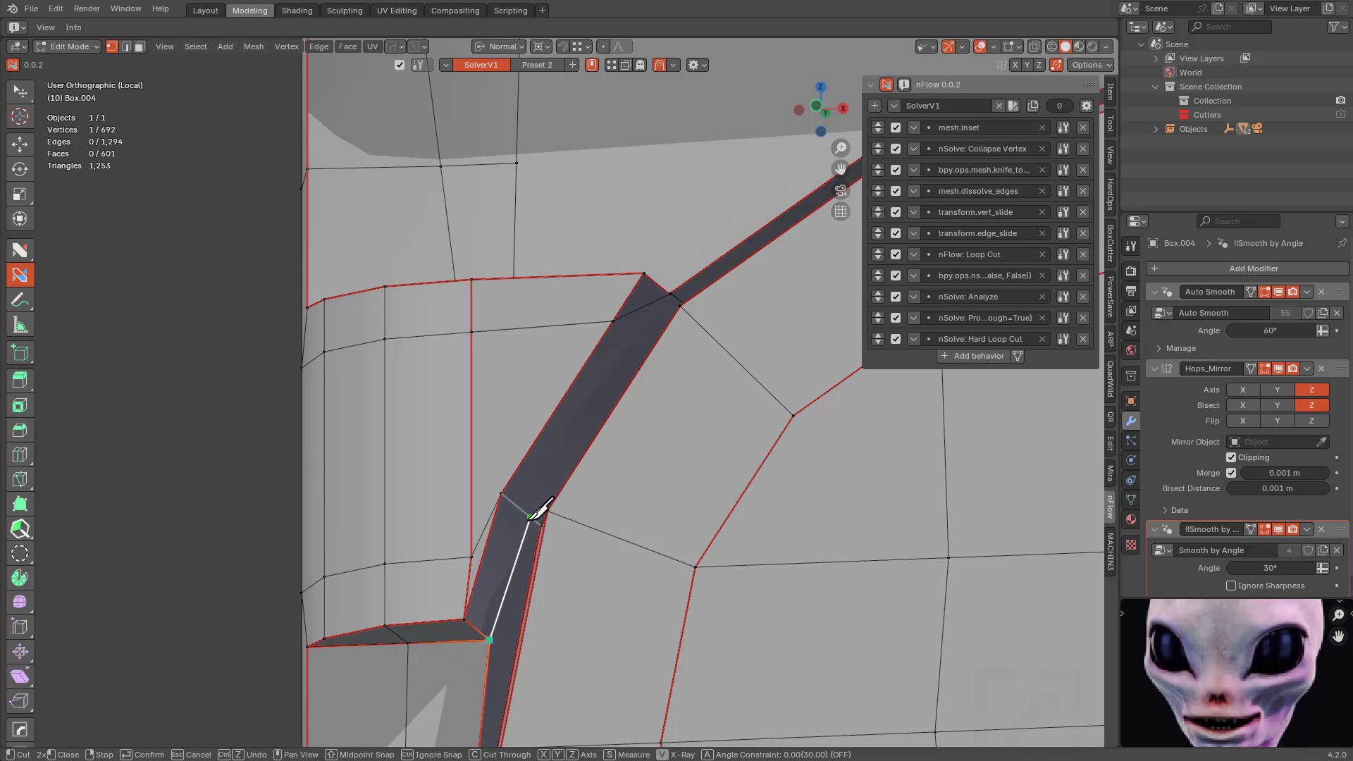
key(space)
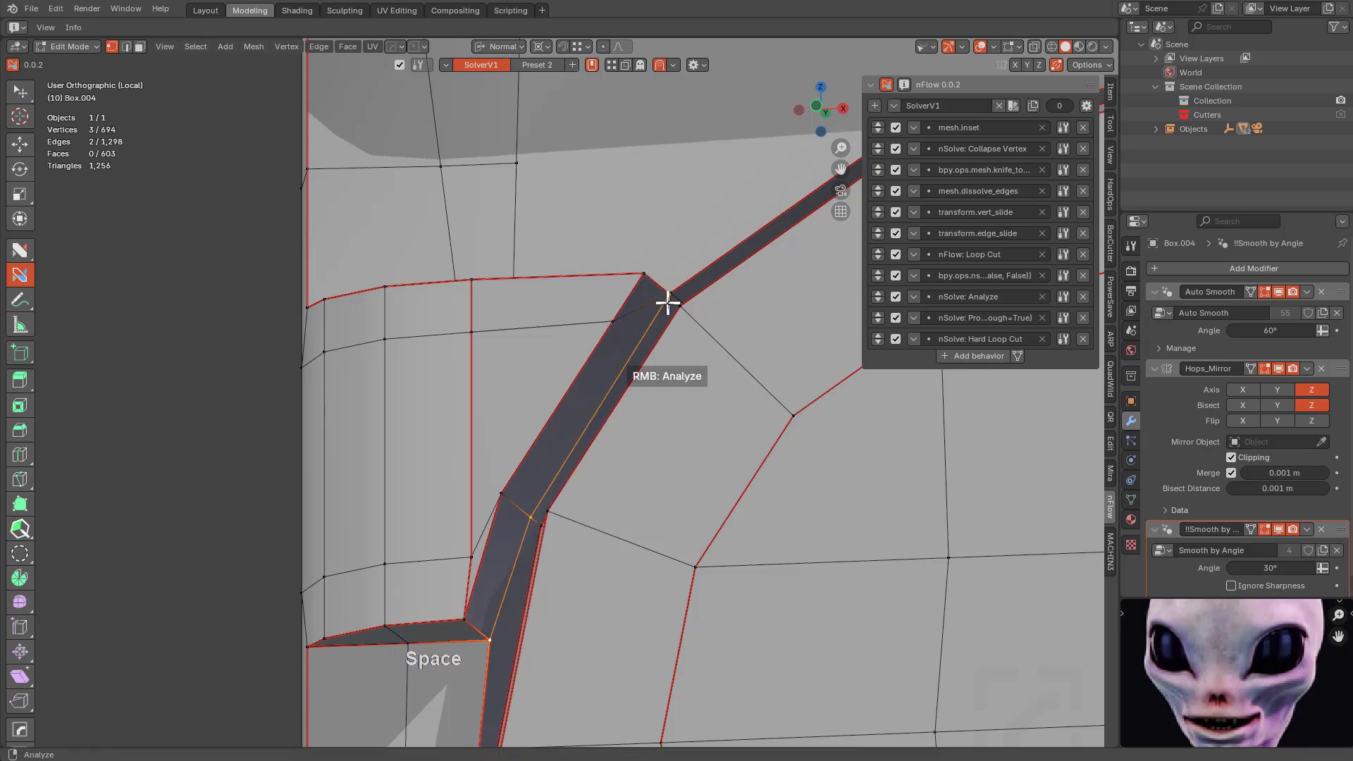
Collapse the closely spaced vertices at the upper end of the new cut into the ledge's corner vertex.
middle_drag(667, 302, 691, 341)
scroll(552, 456, up, 5)
scroll(546, 476, up, 4)
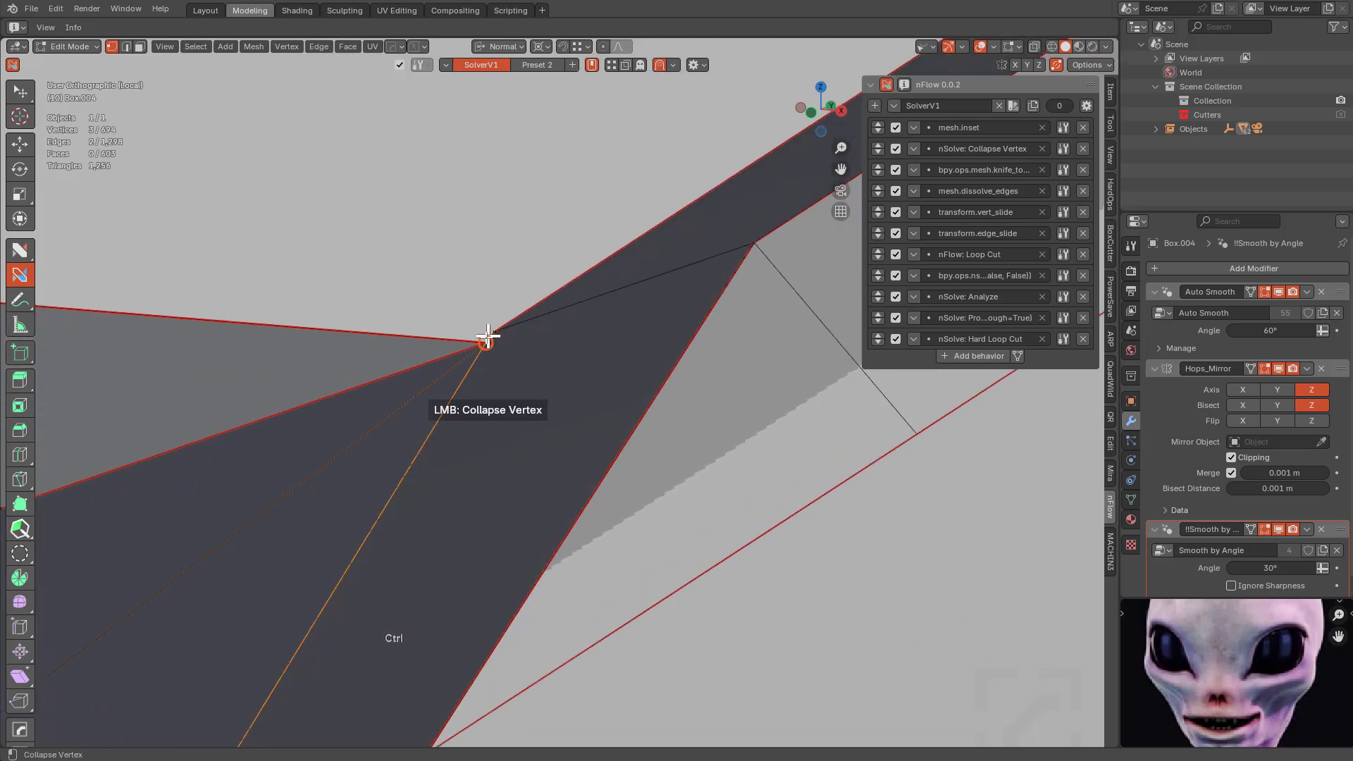
ctrl+click(487, 333)
scroll(508, 344, down, 1)
scroll(508, 344, down, 1)
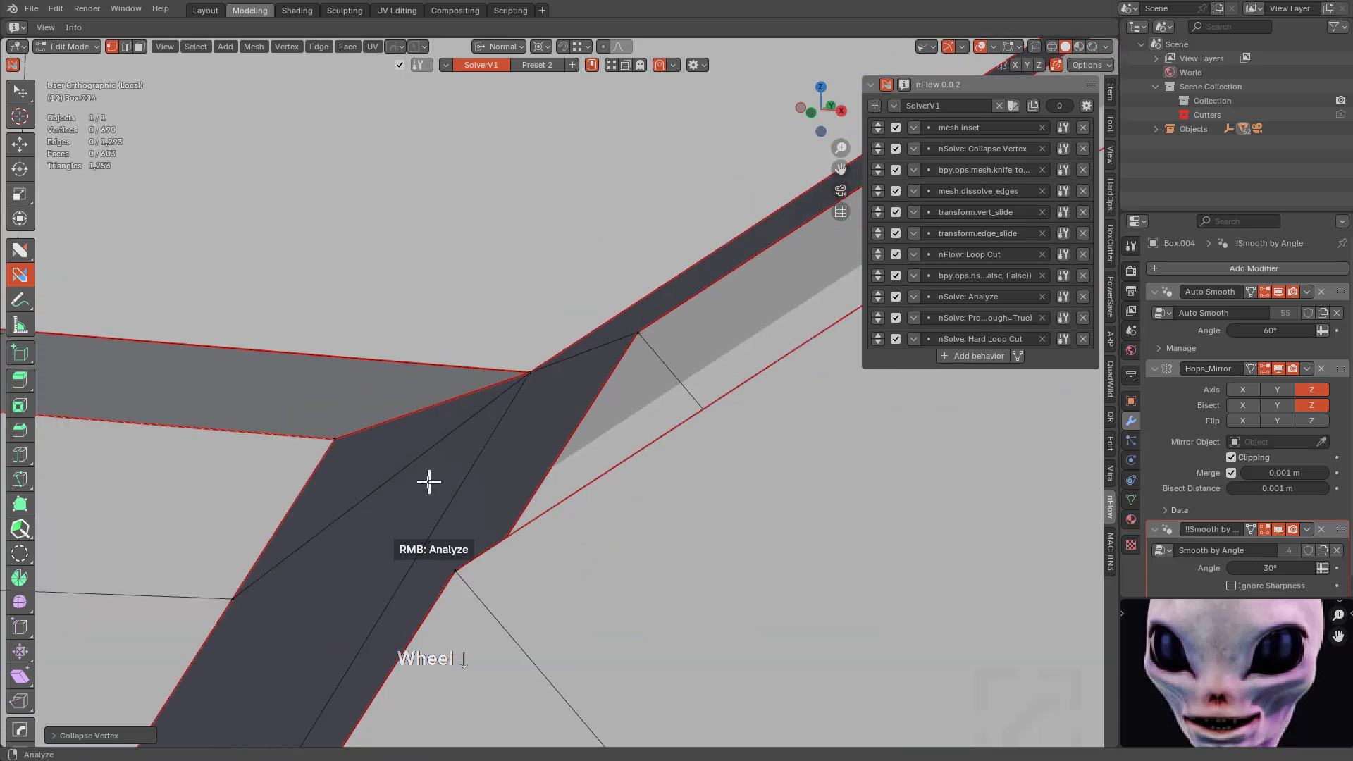
Dissolve the diagonal edge across the wall below the upper ledge corner, and rejoin its two end vertices.
ctrl+click(398, 475)
middle_drag(426, 484, 614, 241)
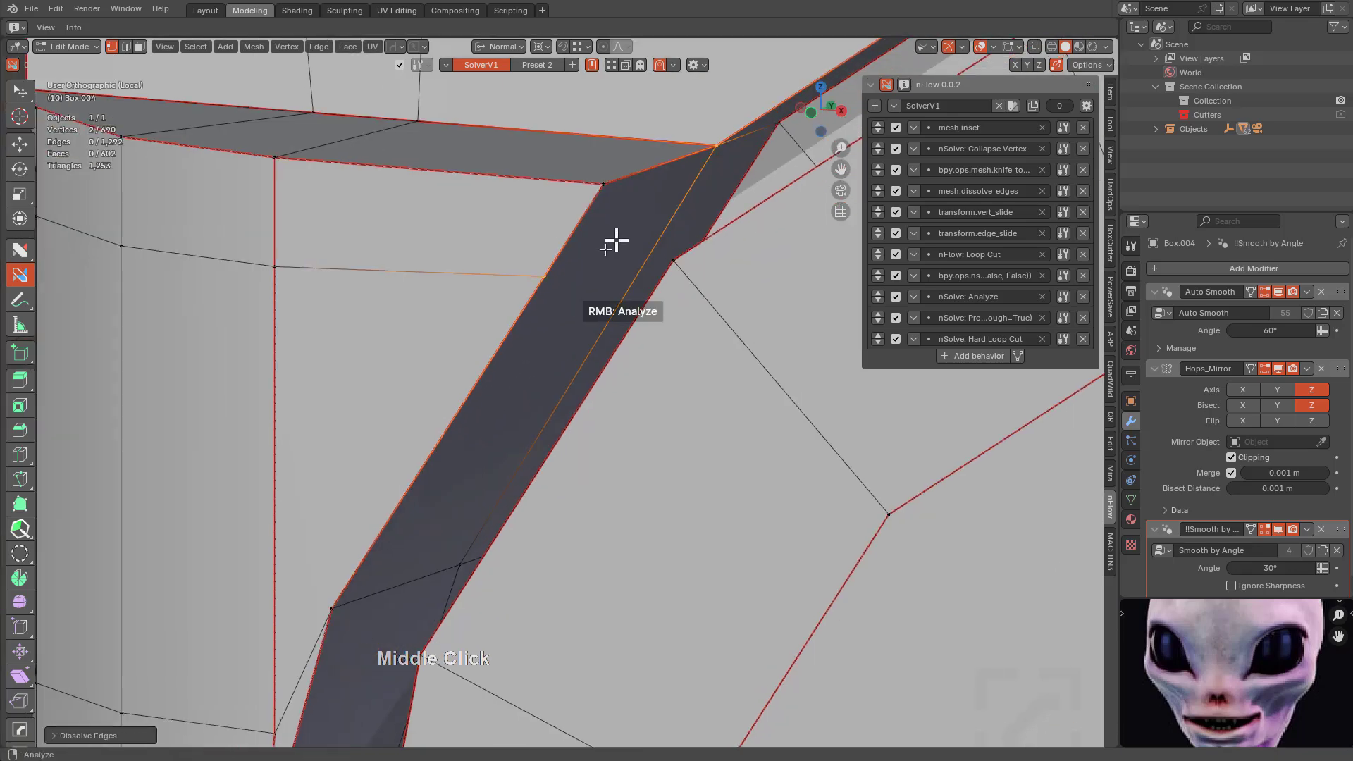
scroll(541, 348, down, 2)
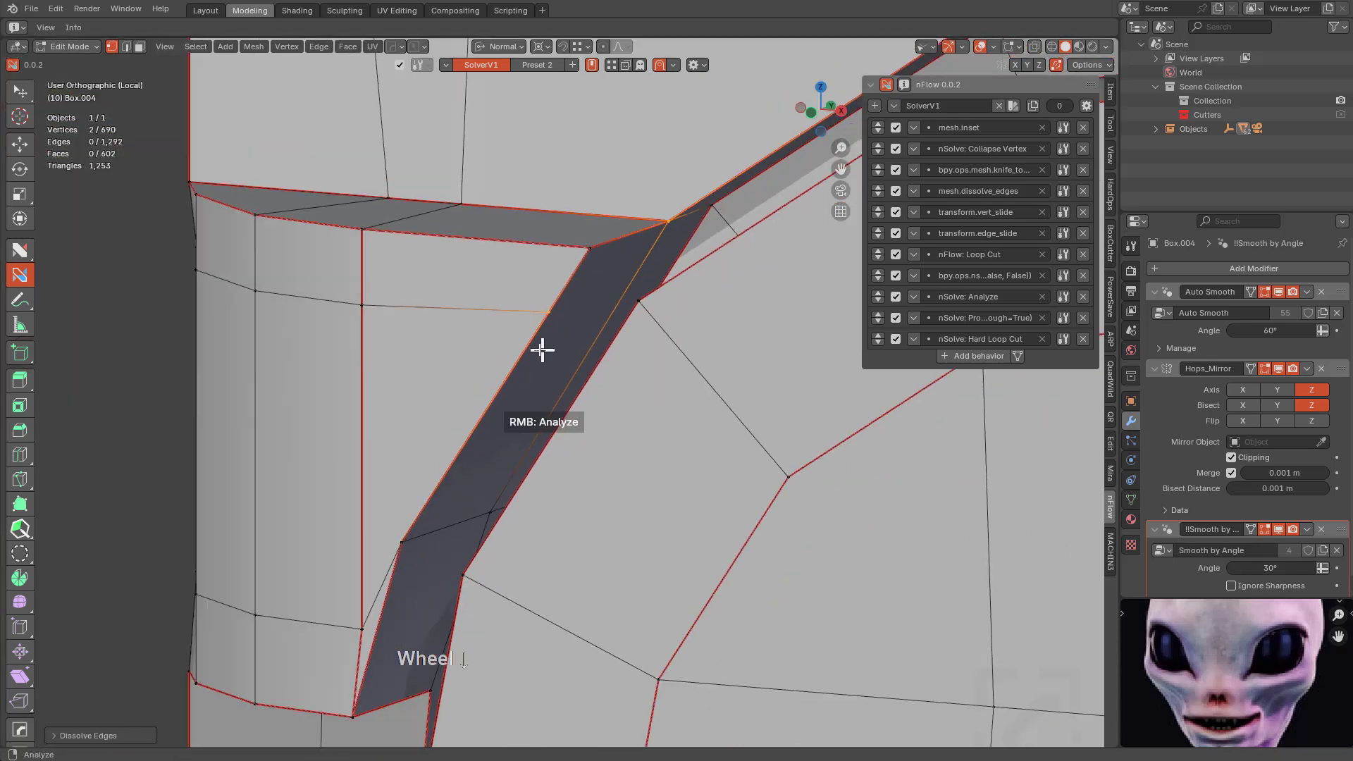
drag(549, 313, 668, 224)
scroll(620, 277, down, 6)
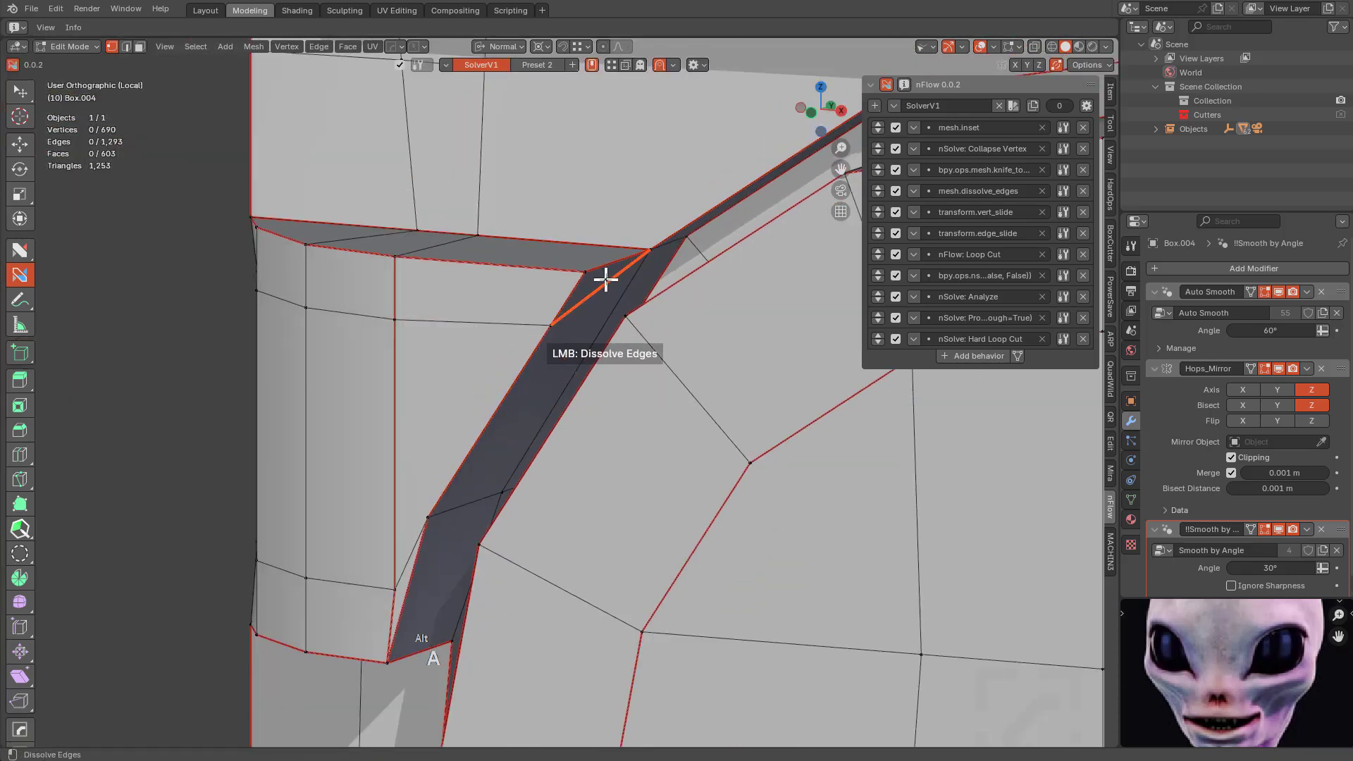
Analyze the mesh and split the highlighted face above the disc with one edge to the rim and one vertical edge to the ledge.
middle_drag(516, 345, 604, 299)
right_click(413, 253)
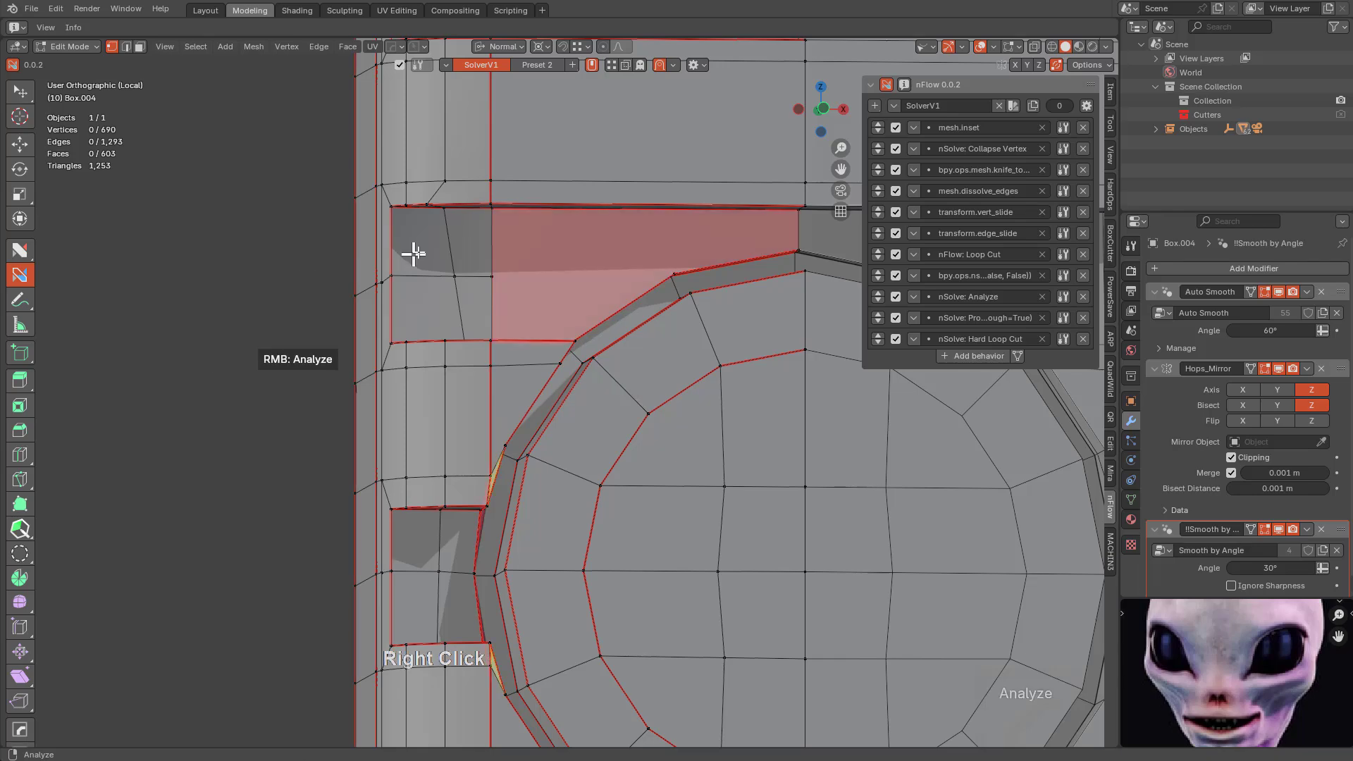
drag(496, 276, 673, 274)
middle_drag(673, 274, 670, 260)
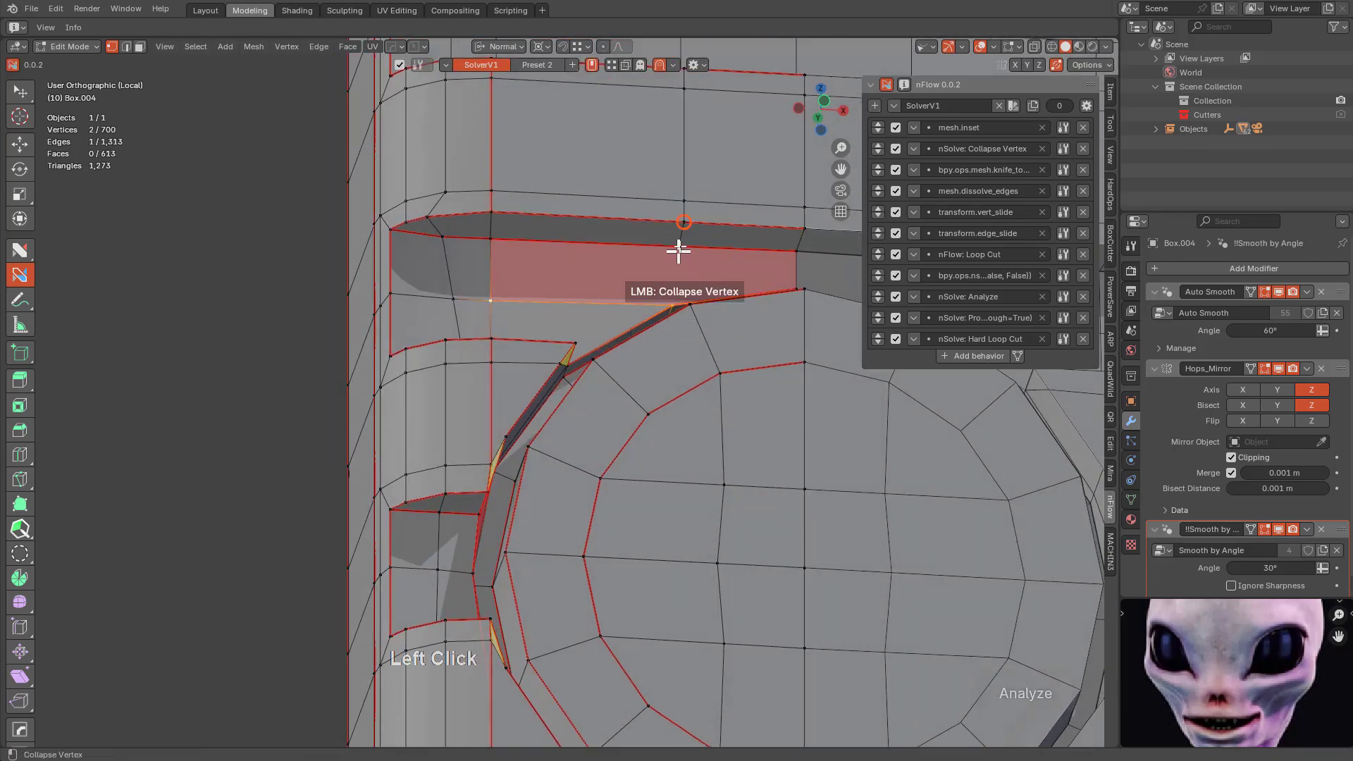
drag(674, 305, 680, 247)
Join the loop's end vertex to the upper edge of the rounded end cap across its highlighted face.
scroll(577, 226, down, 6)
shift+middle_drag(576, 271, 573, 356)
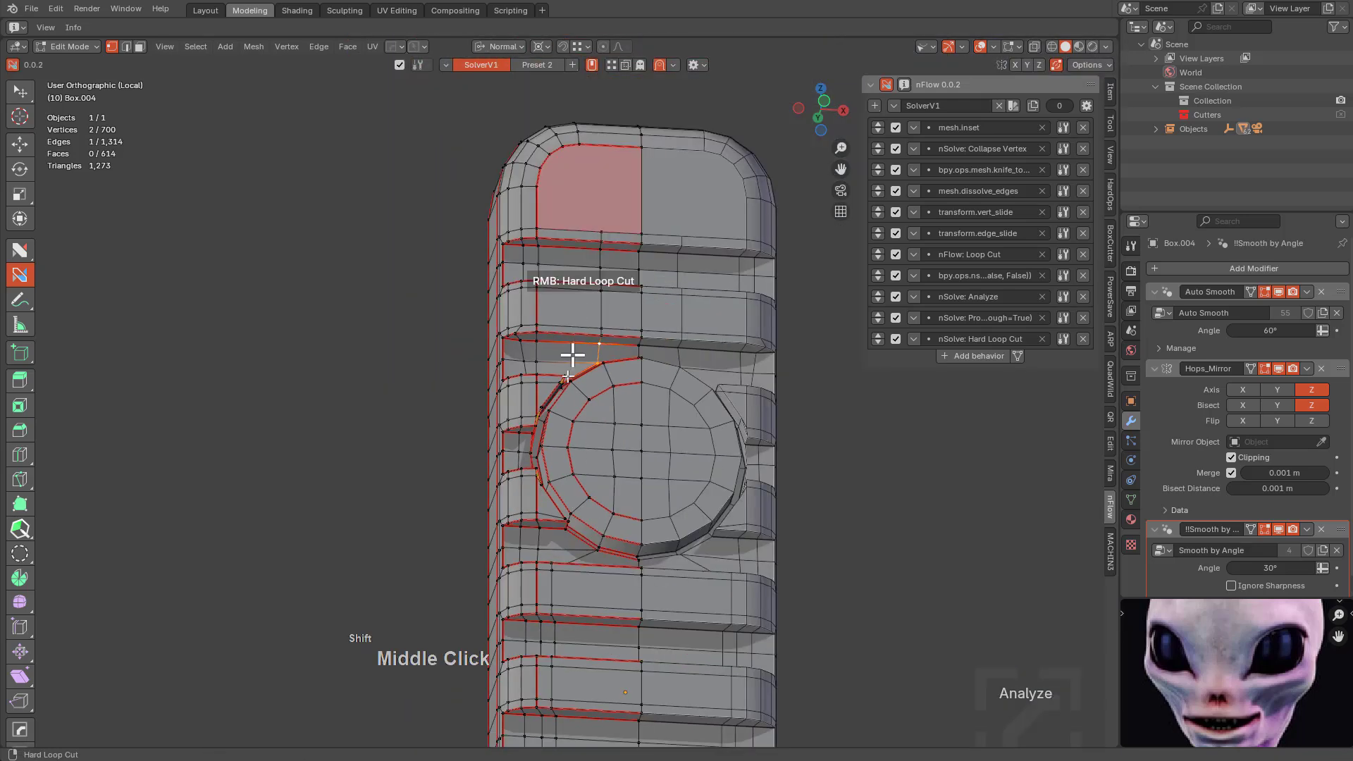
scroll(572, 354, up, 3)
drag(583, 432, 513, 373)
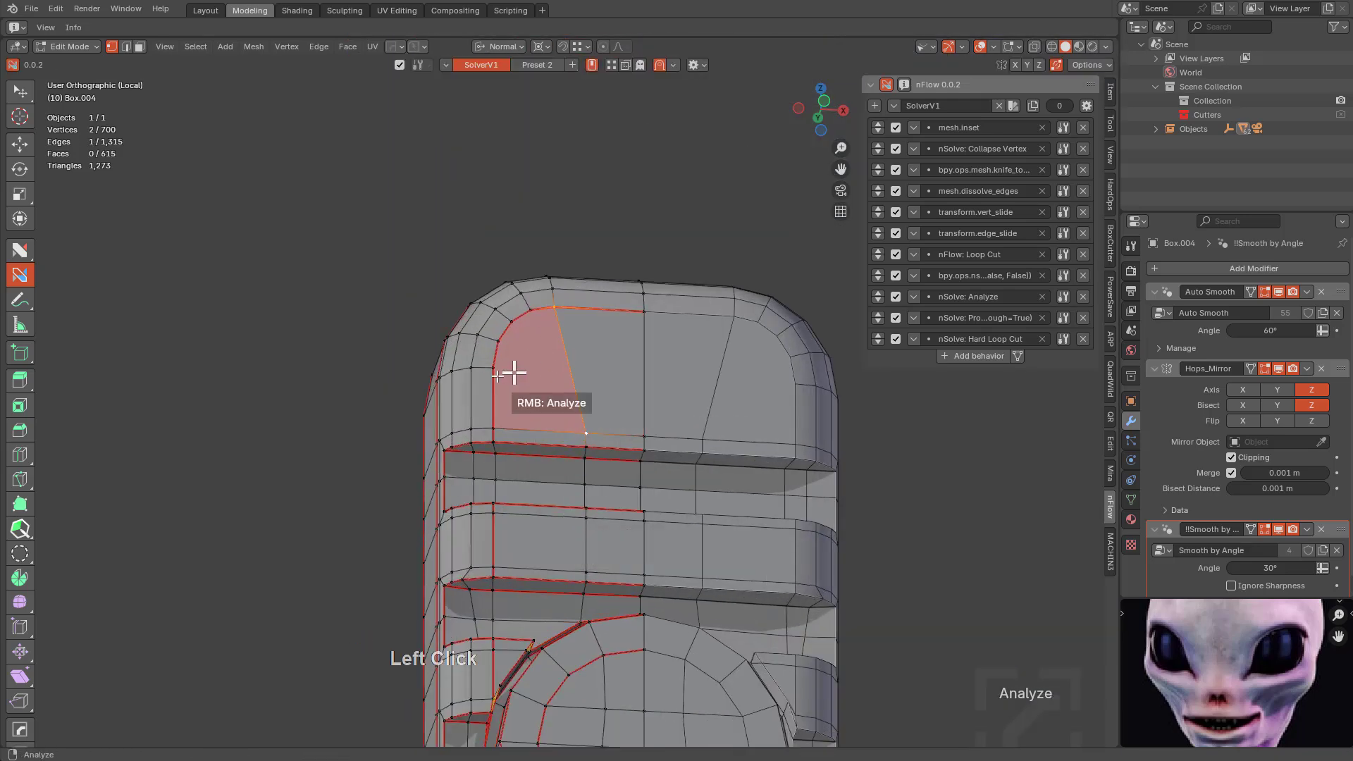
Knife-cut the end cap's face horizontally from its side edge to the centre line, and join the corner vertex to the cut.
right_click(495, 368)
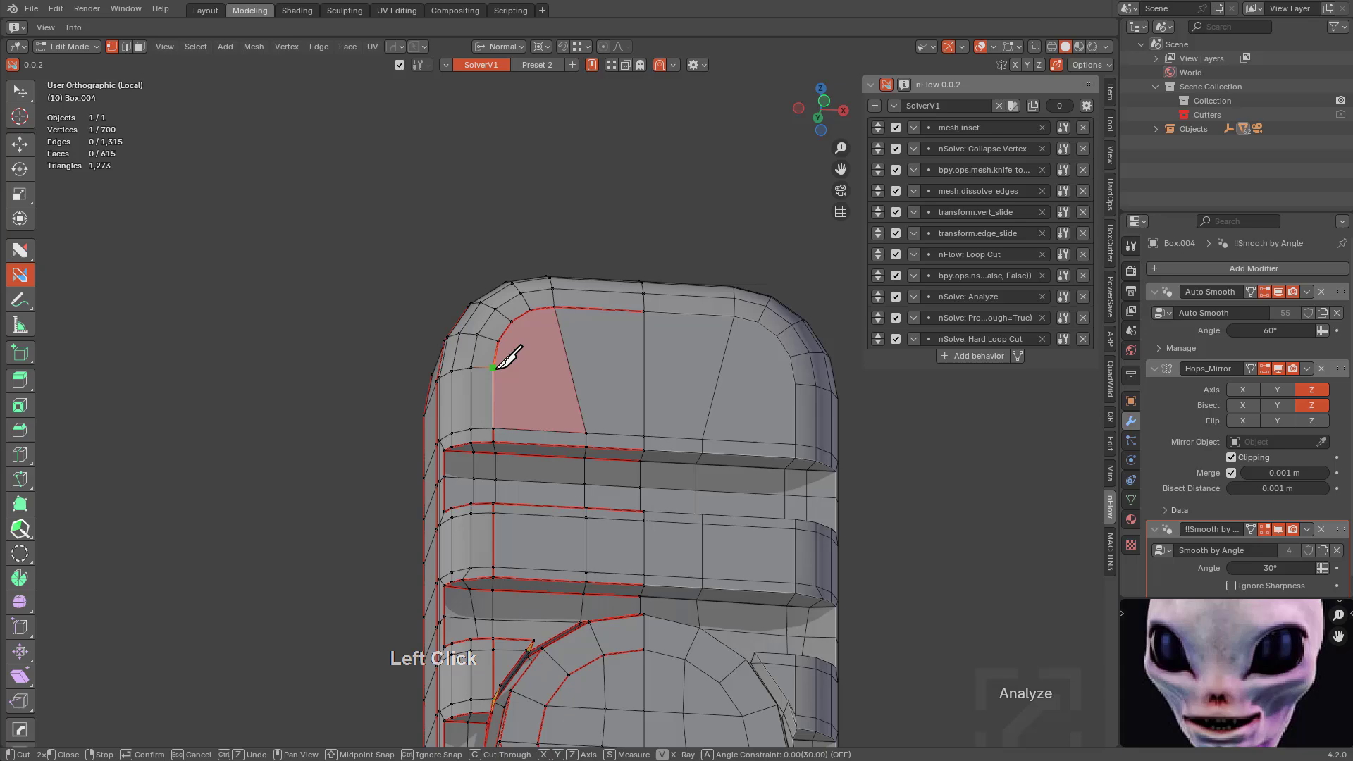
click(668, 378)
key(space)
click(562, 364)
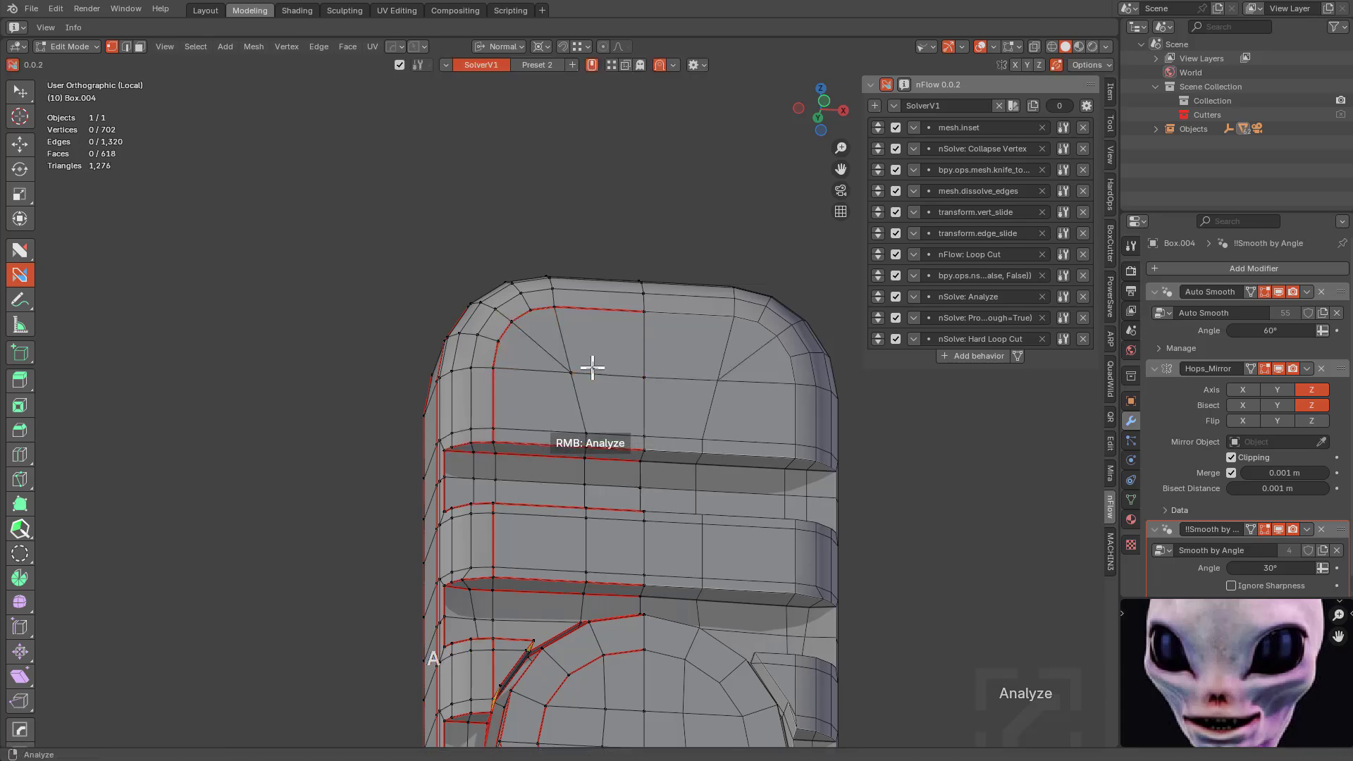
Inspect the grip around the round disc and its lower rim for remaining highlighted problem faces.
scroll(540, 395, down, 3)
middle_drag(541, 395, 623, 451)
shift+scroll(628, 272, down, 18)
middle_drag(628, 272, 520, 326)
shift+scroll(602, 385, up, 9)
scroll(602, 386, up, 6)
mouse_move(602, 385)
middle_down()
mouse_move(534, 381)
mouse_move(585, 389)
middle_up()
scroll(586, 390, down, 2)
shift+scroll(585, 390, down, 6)
scroll(603, 290, up, 1)
scroll(603, 290, up, 4)
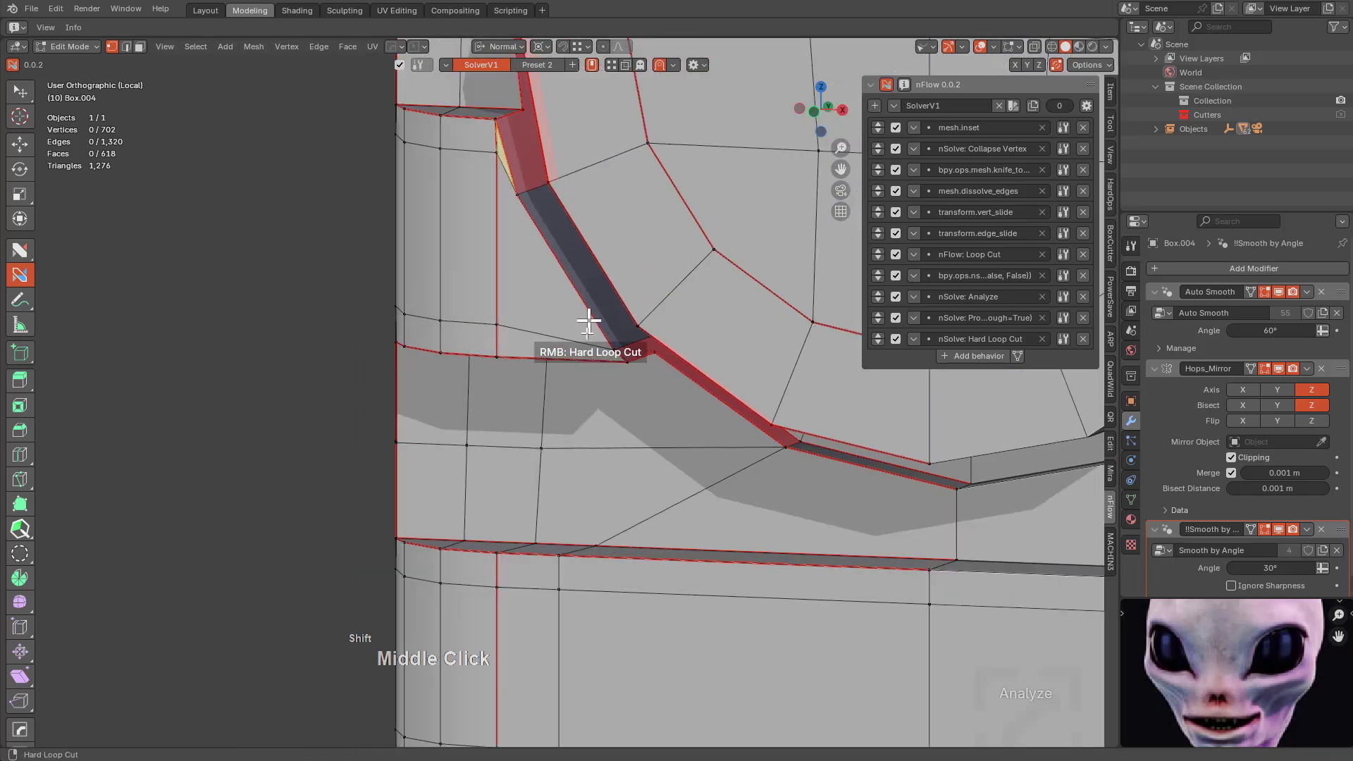
Cut an edge path along the groove wall between the two ledge corners at the disc's lower side.
shift+middle_drag(589, 320, 562, 436)
mouse_move(563, 436)
middle_down()
mouse_move(586, 395)
mouse_move(580, 416)
middle_up()
click(607, 458)
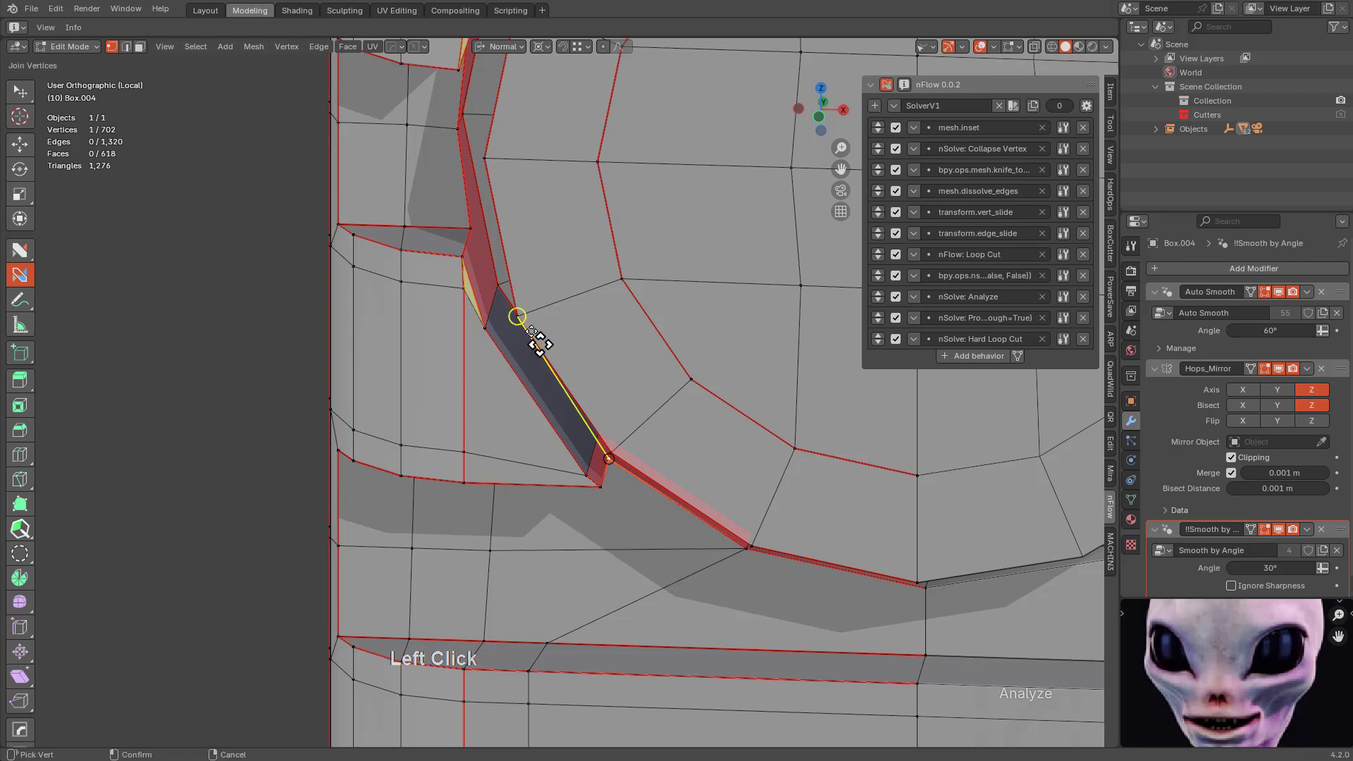
middle_click(472, 240)
middle_drag(552, 347, 492, 326)
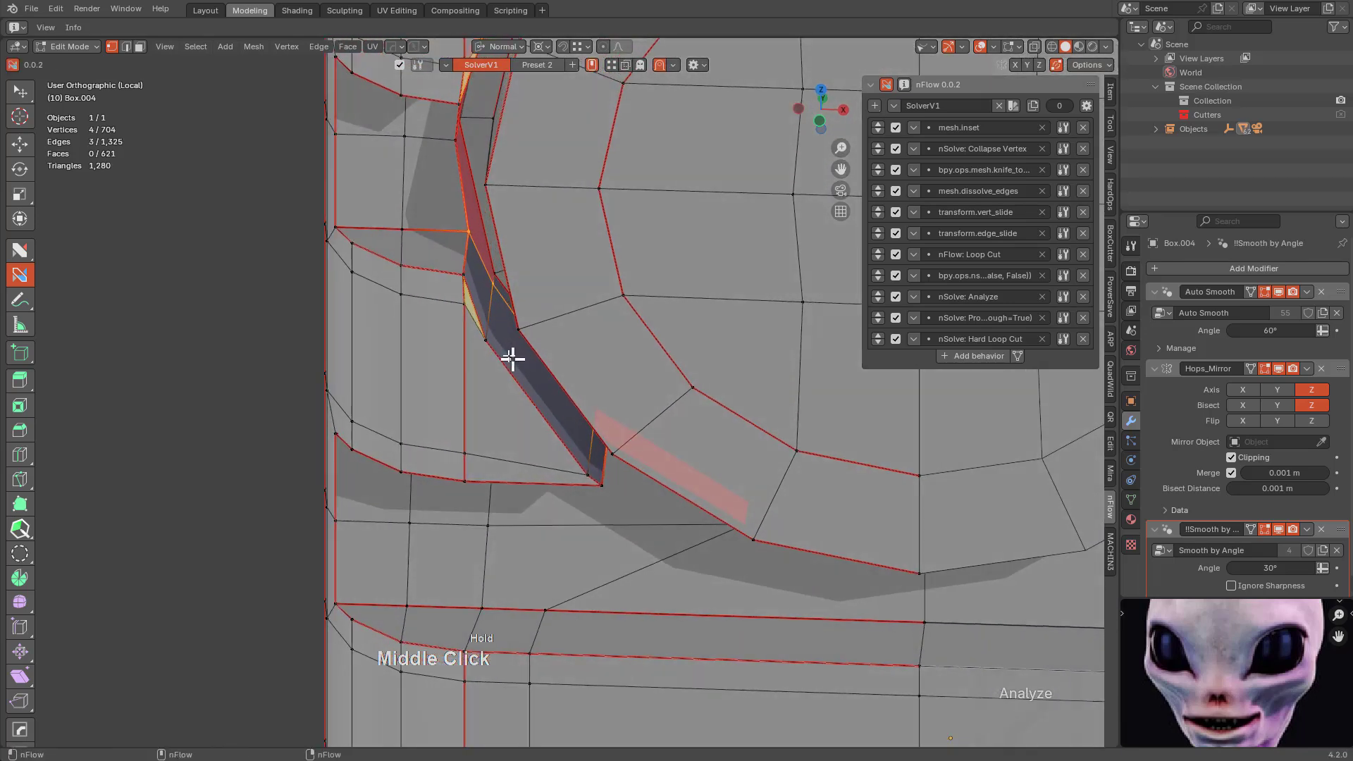
Join the ledge corner at the path's upper end to the disc's rim to split the highlighted wall face.
middle_drag(477, 264, 468, 252)
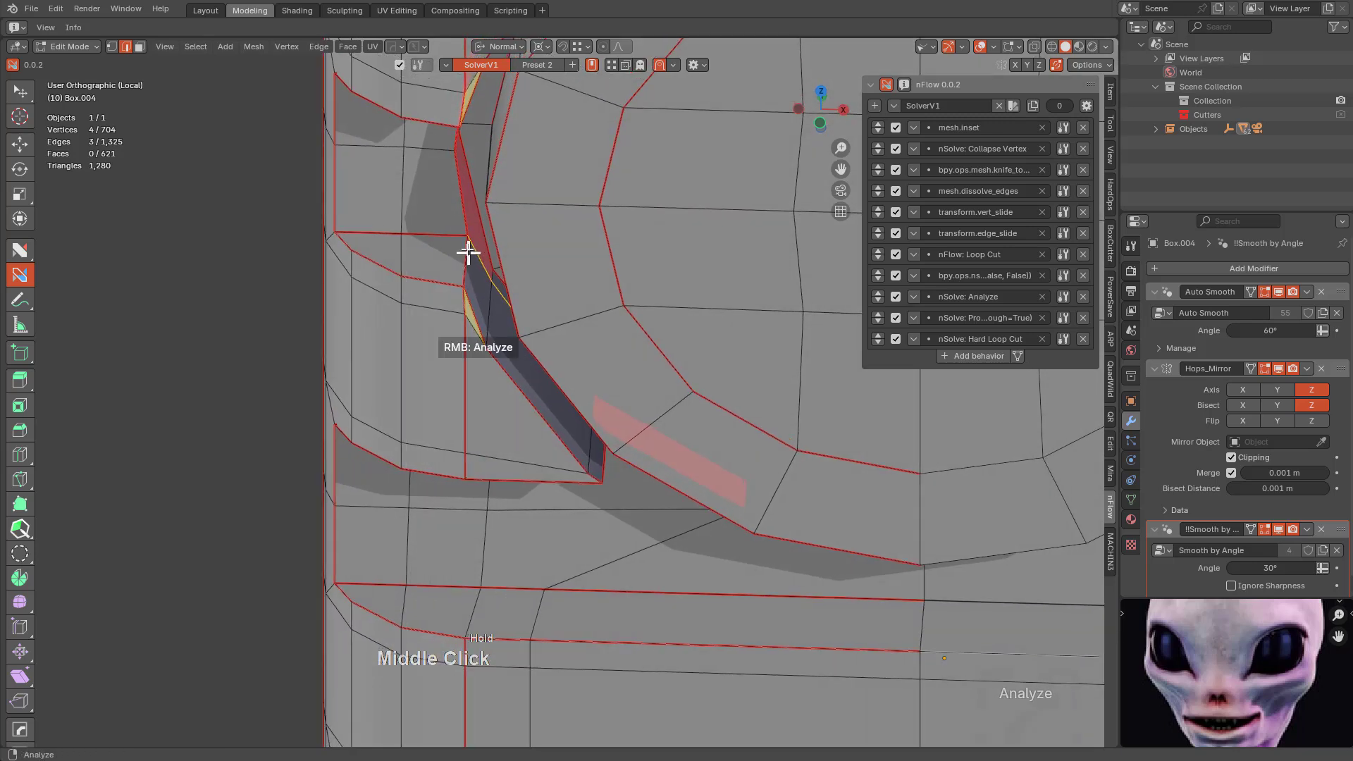
click(489, 266)
middle_drag(520, 326, 503, 311)
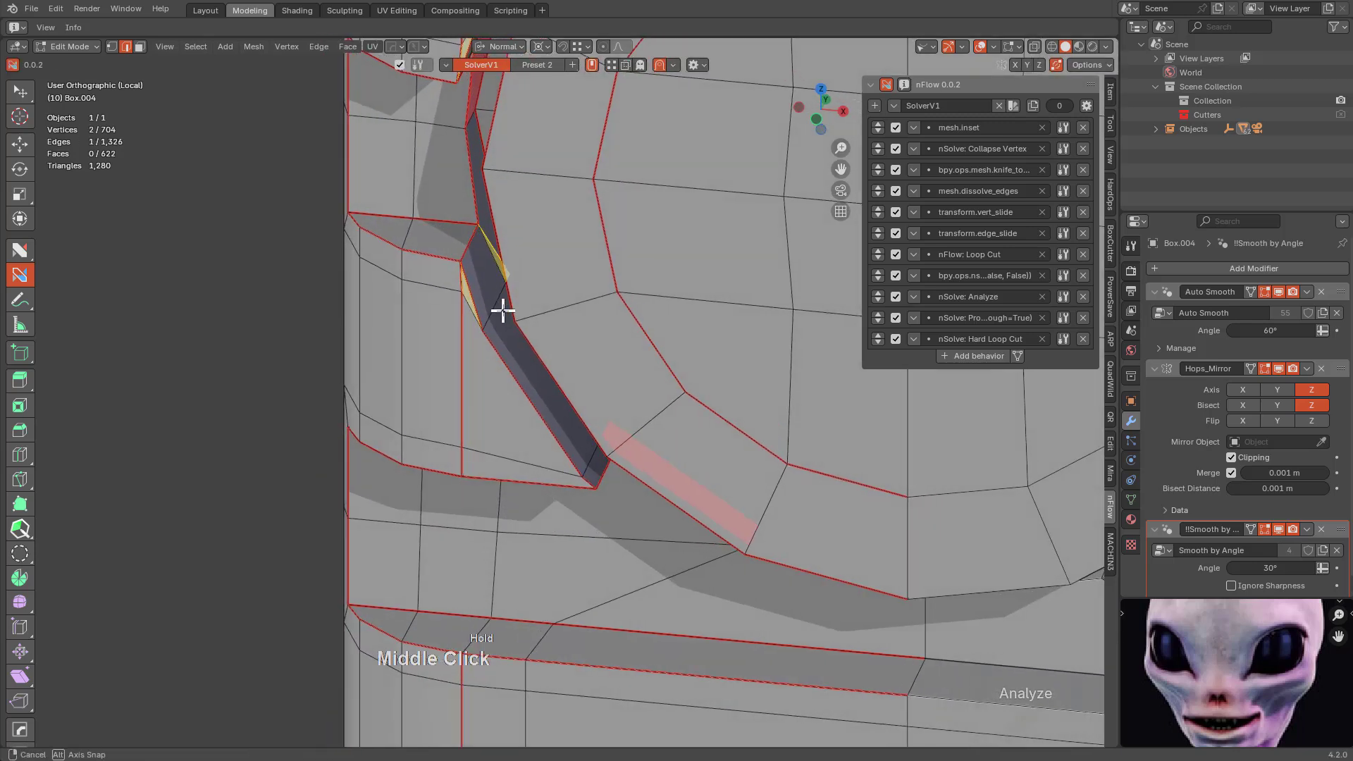
scroll(483, 239, up, 4)
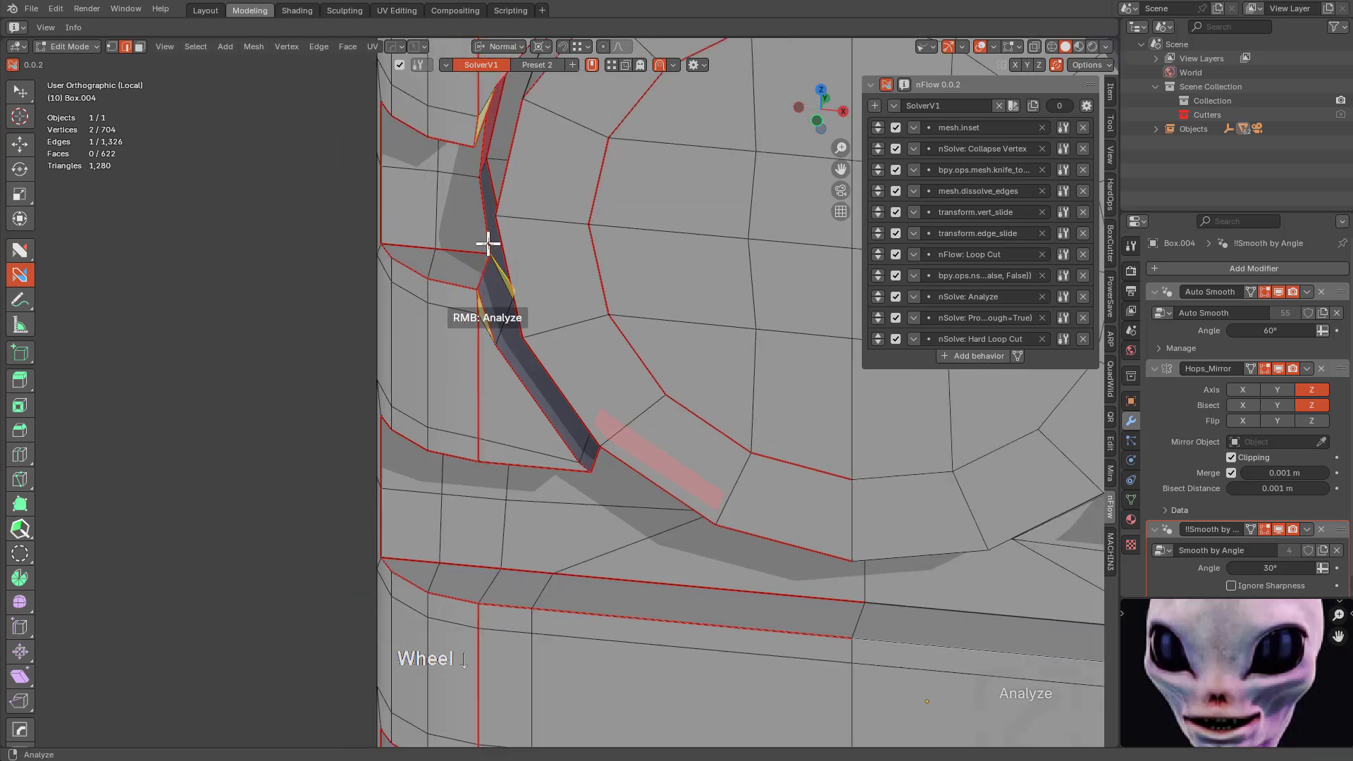
middle_drag(443, 181, 459, 147)
Join the vertices at the groove's lower corner to split the highlighted narrow wall face below the disc.
shift+middle_drag(661, 409, 540, 118)
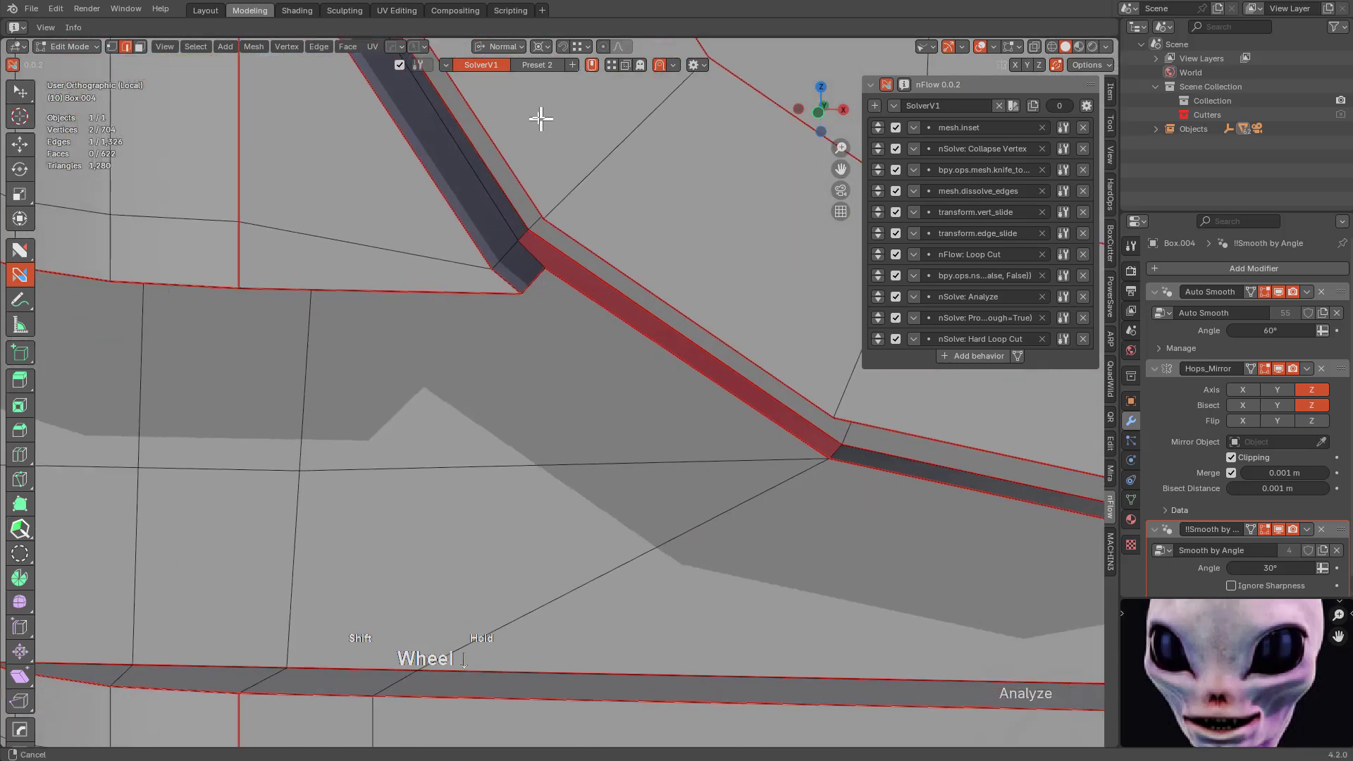
middle_drag(592, 301, 561, 282)
scroll(576, 271, up, 1)
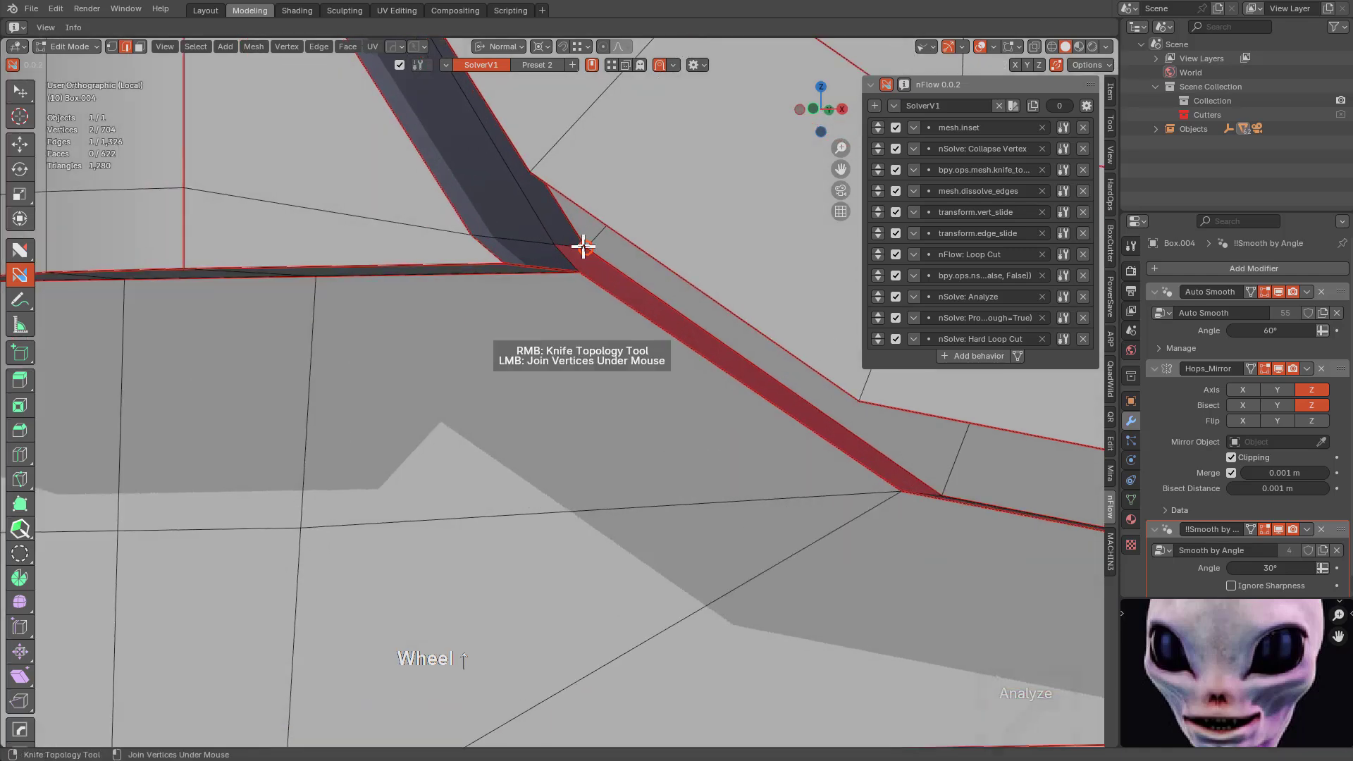
click(579, 259)
Add a short loop cut across the narrow groove wall where the groove meets the disc's lower corner.
scroll(405, 219, down, 3)
middle_drag(431, 286, 458, 305)
scroll(507, 310, up, 4)
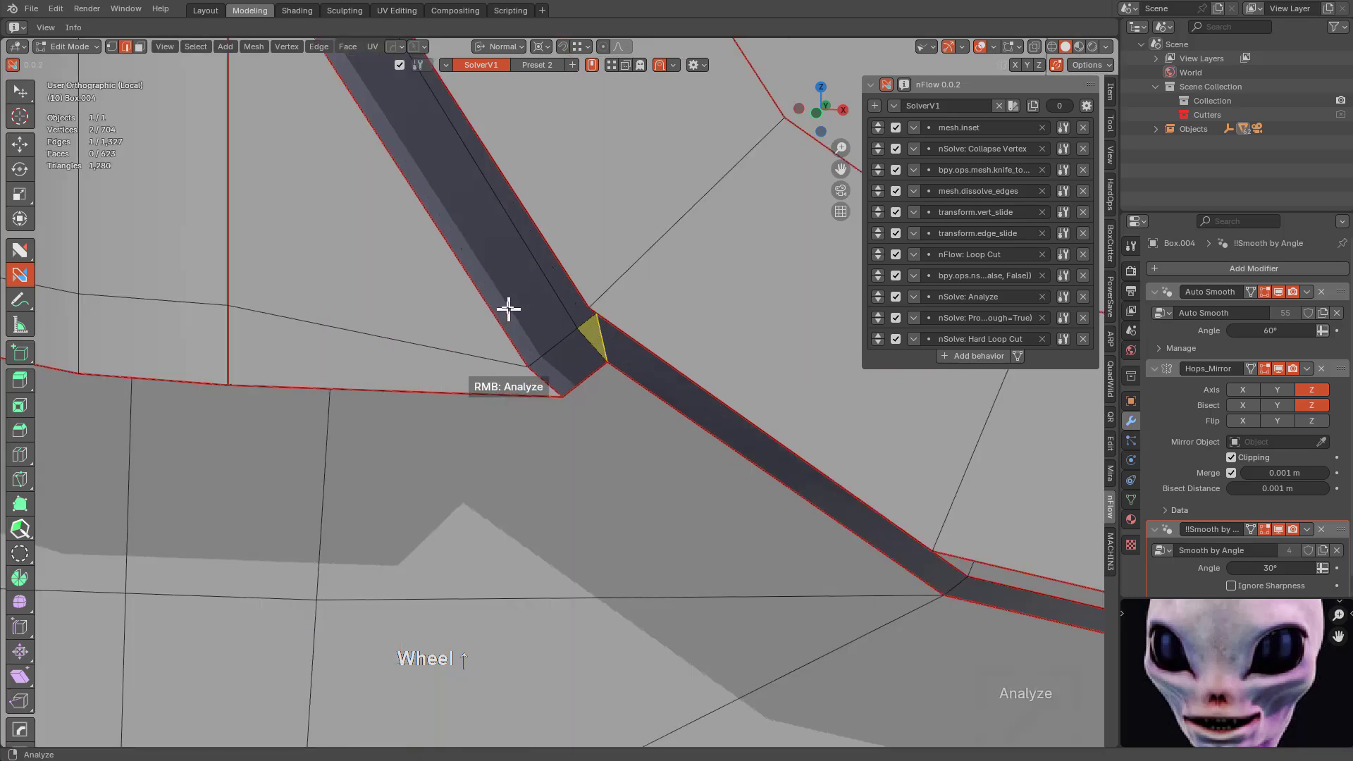
ctrl+click(587, 320)
scroll(520, 290, down, 4)
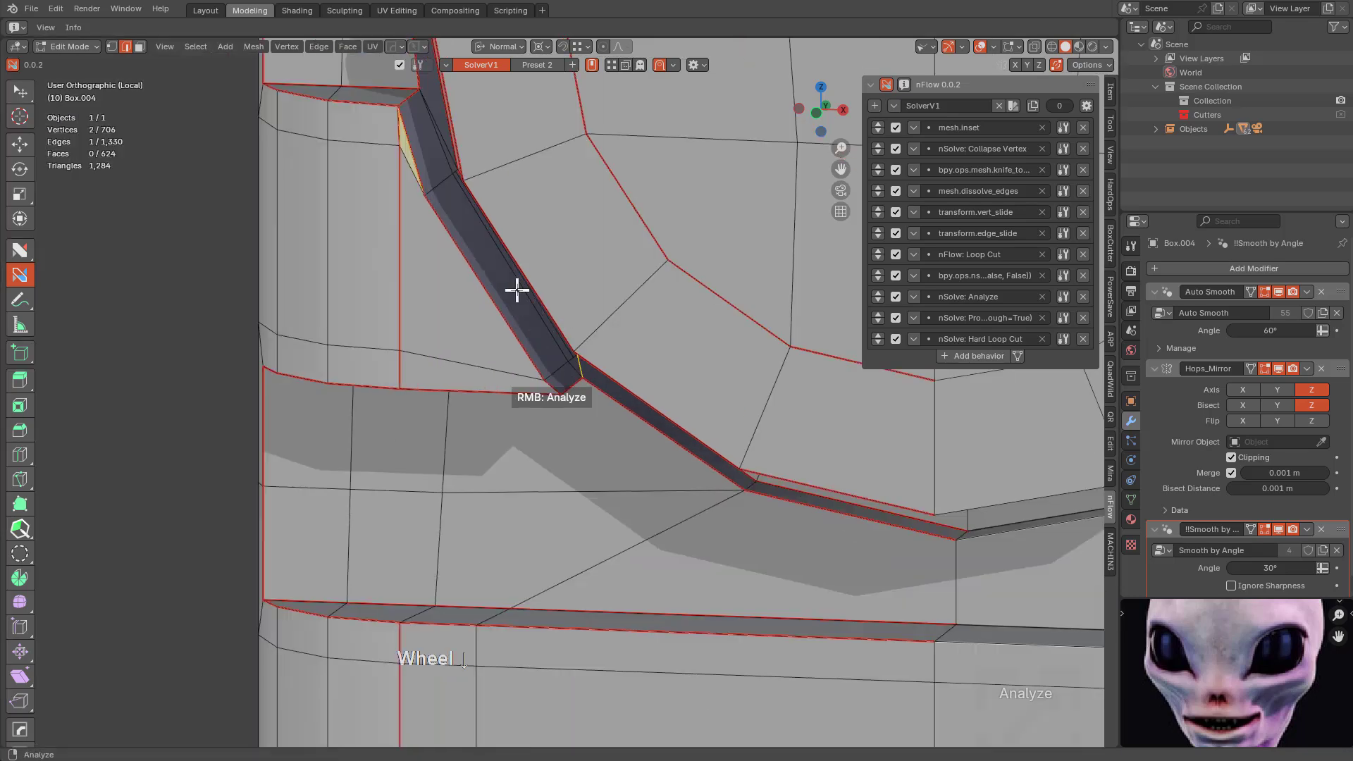
Select the whole mesh and clear its sharp edge markings.
key(Tab)
key(Tab)
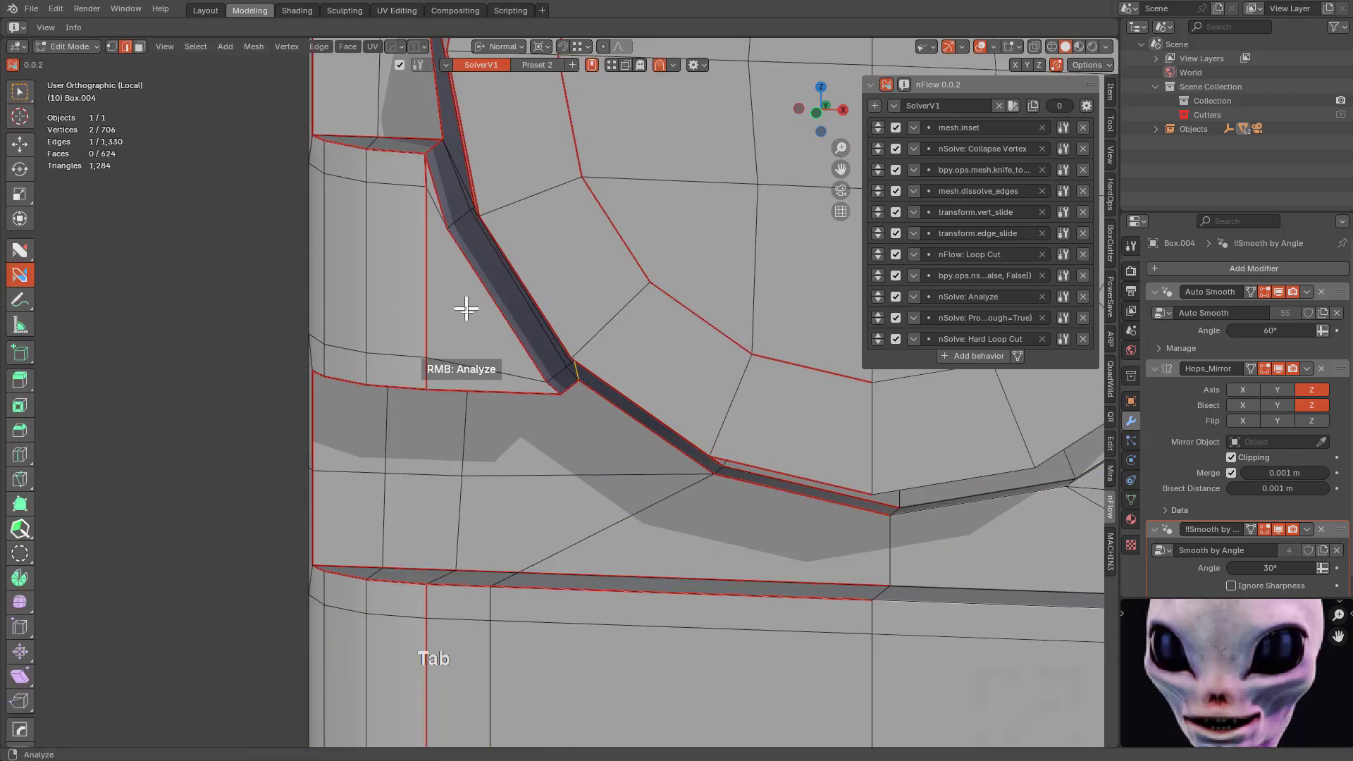
scroll(296, 317, down, 6)
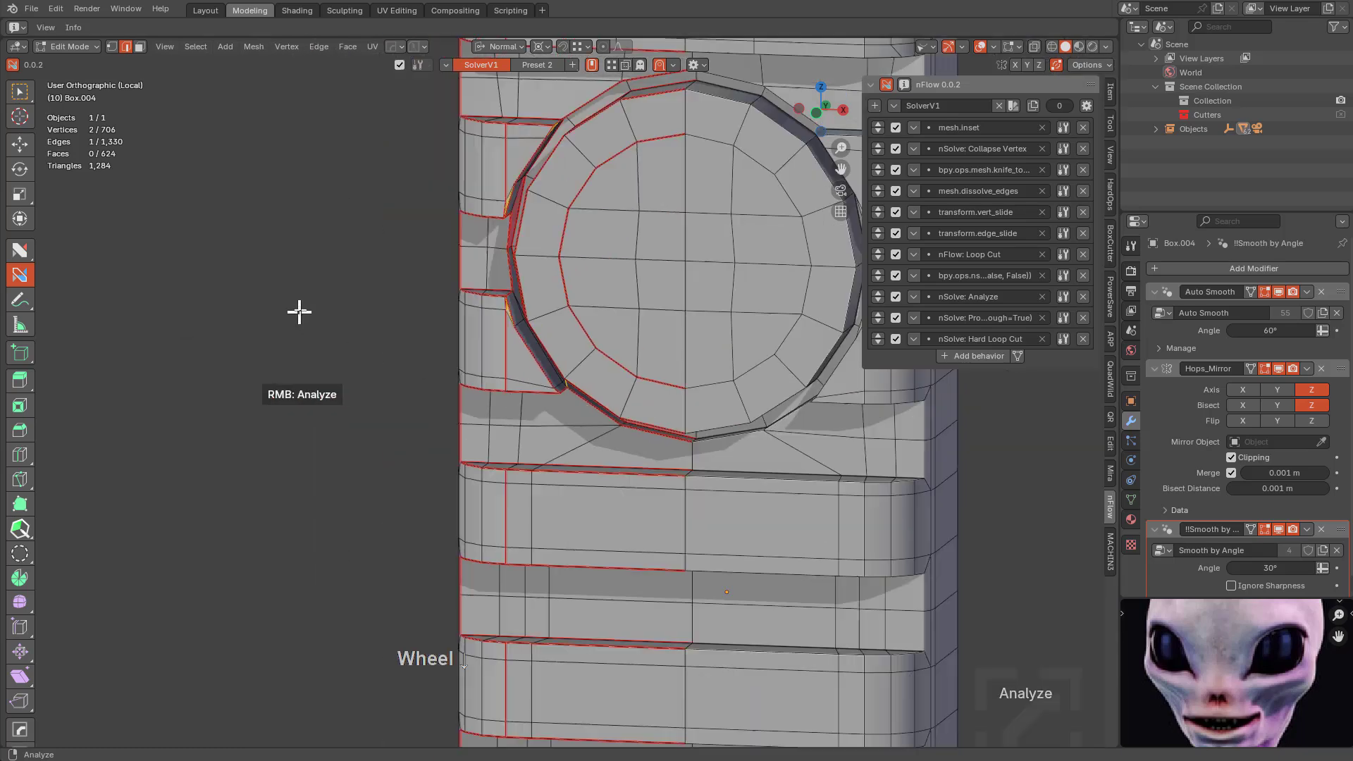
middle_drag(310, 314, 386, 296)
key(a)
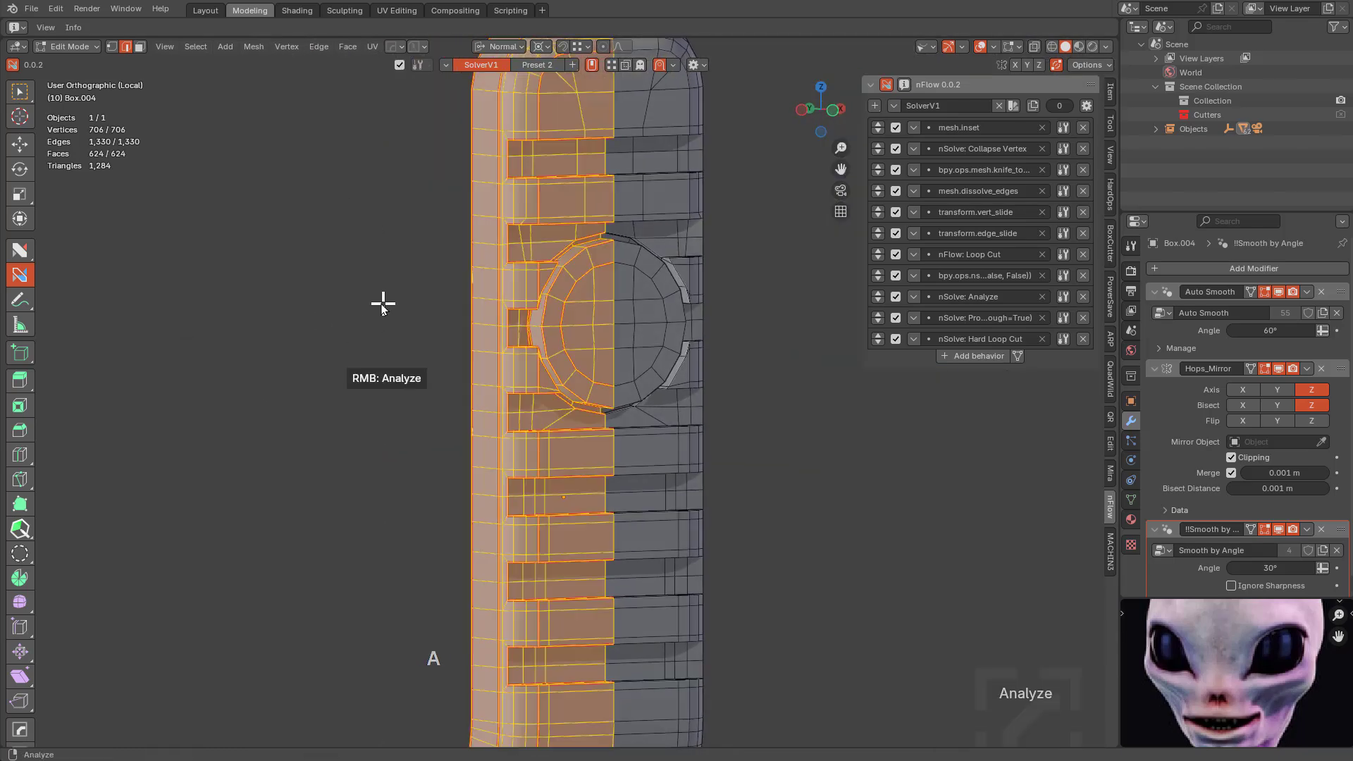
key(q)
click(334, 188)
key(Tab)
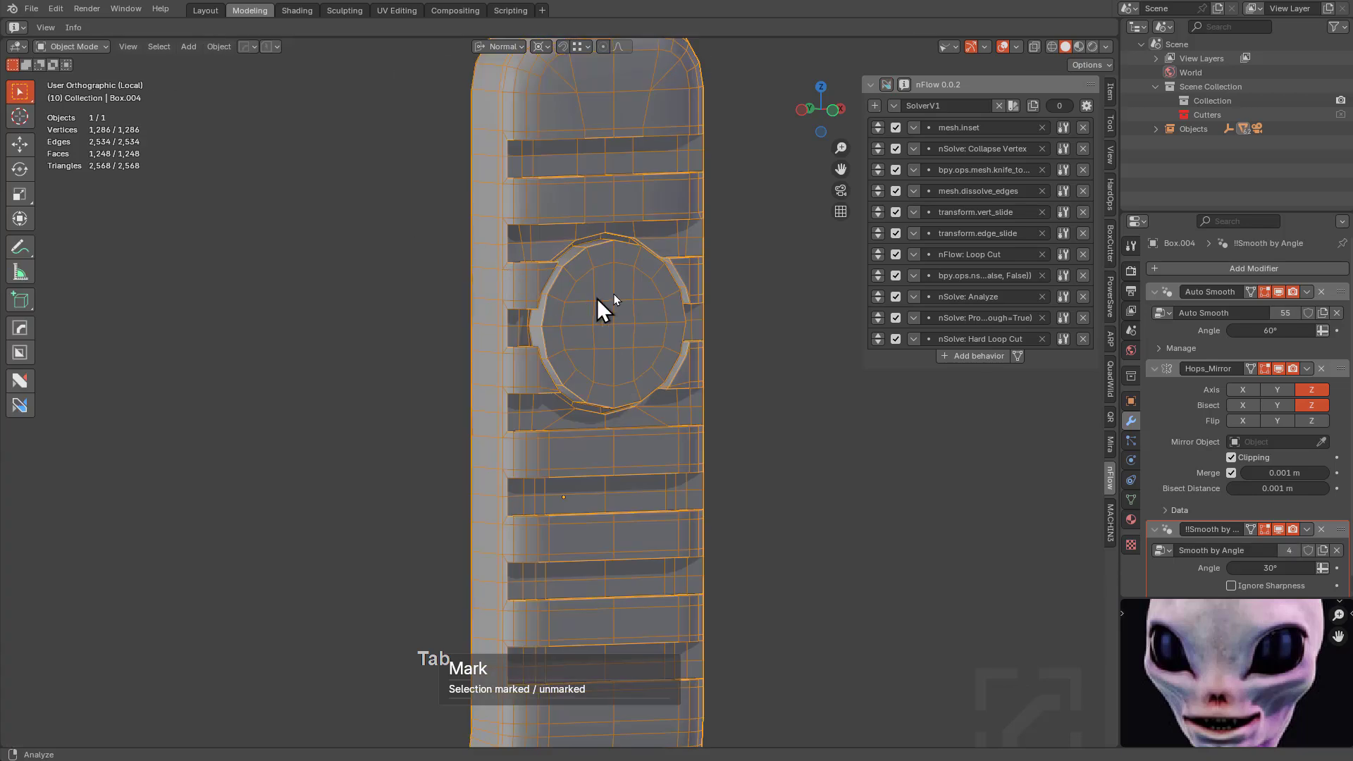
Add a loop cut around the round disc's rim wall.
middle_drag(598, 305, 625, 341)
key(Tab)
scroll(582, 209, up, 5)
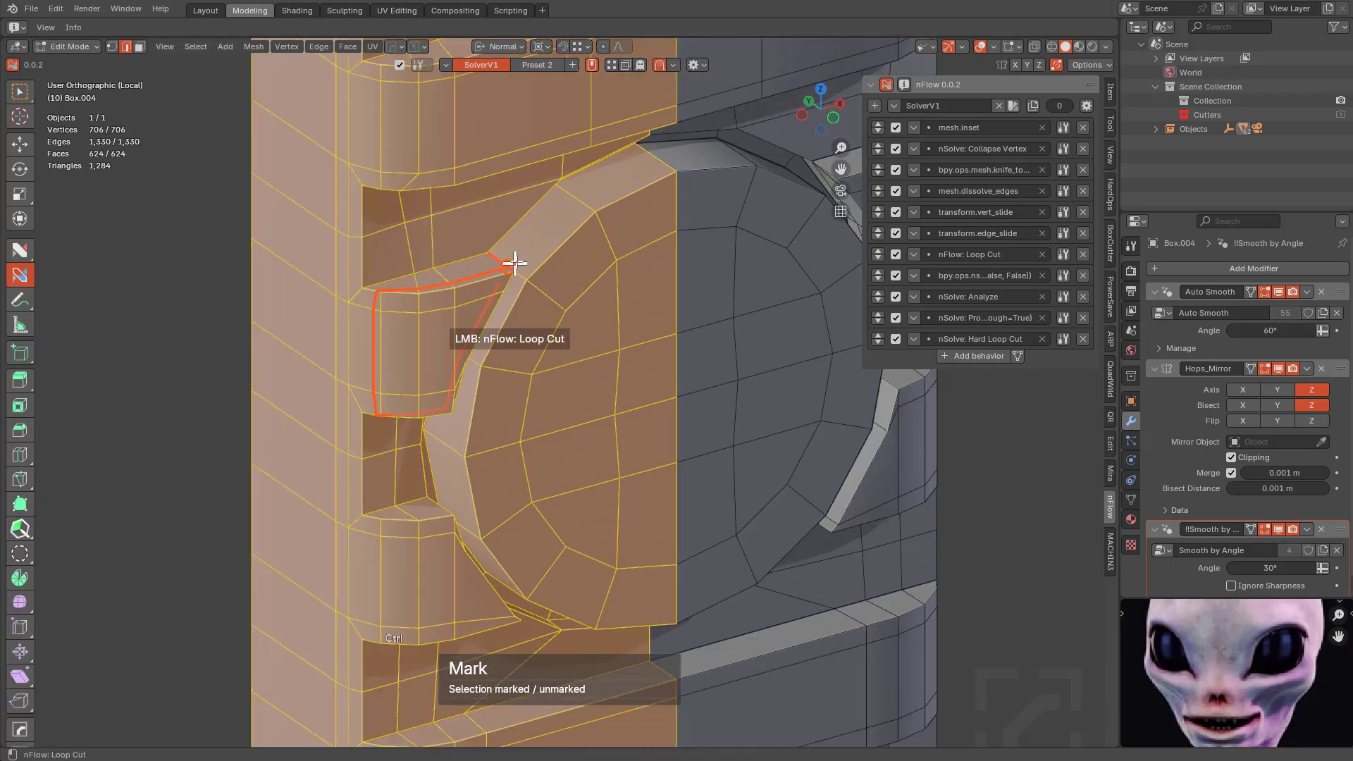
click(584, 206)
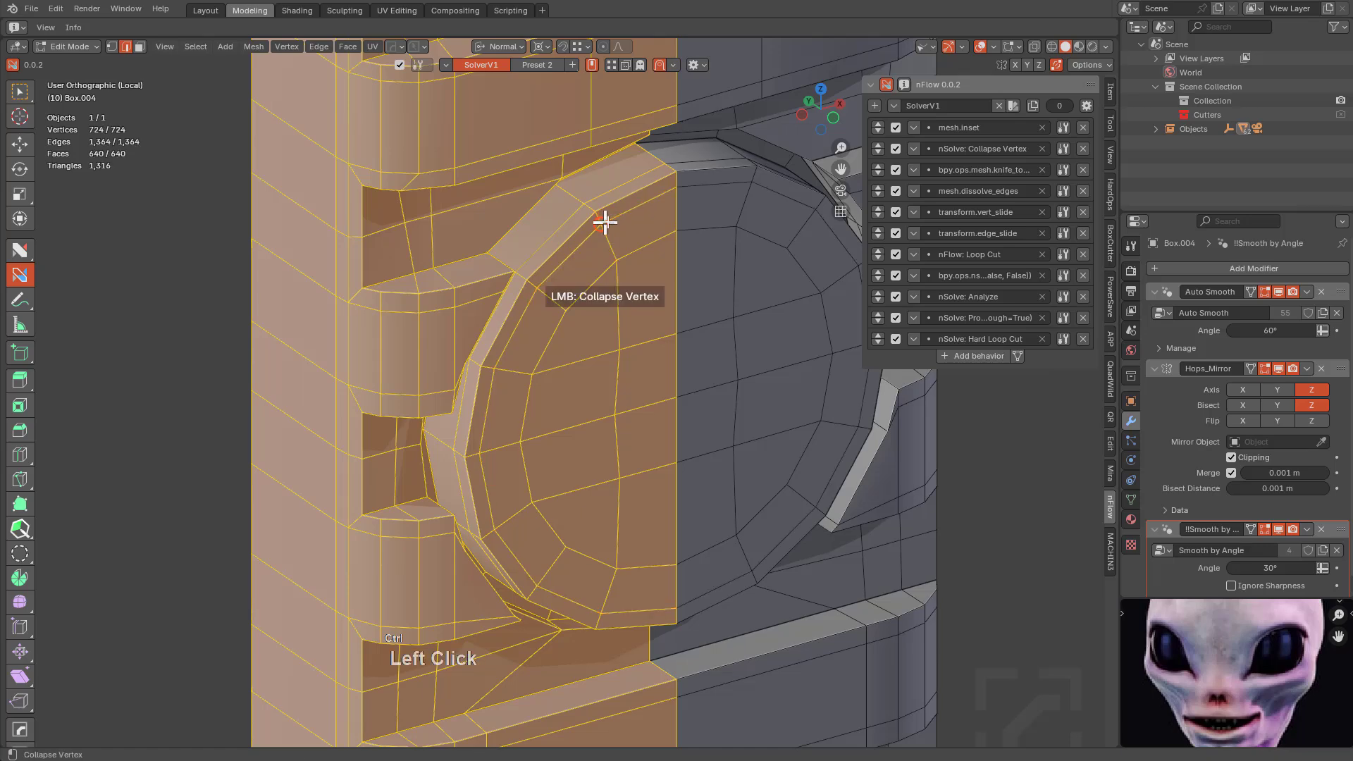
Dissolve the stray triangular edges on the grip's flat back face beside its side border.
scroll(652, 293, down, 5)
key(Tab)
middle_drag(592, 358, 725, 402)
key(Tab)
scroll(642, 354, up, 3)
scroll(642, 354, up, 2)
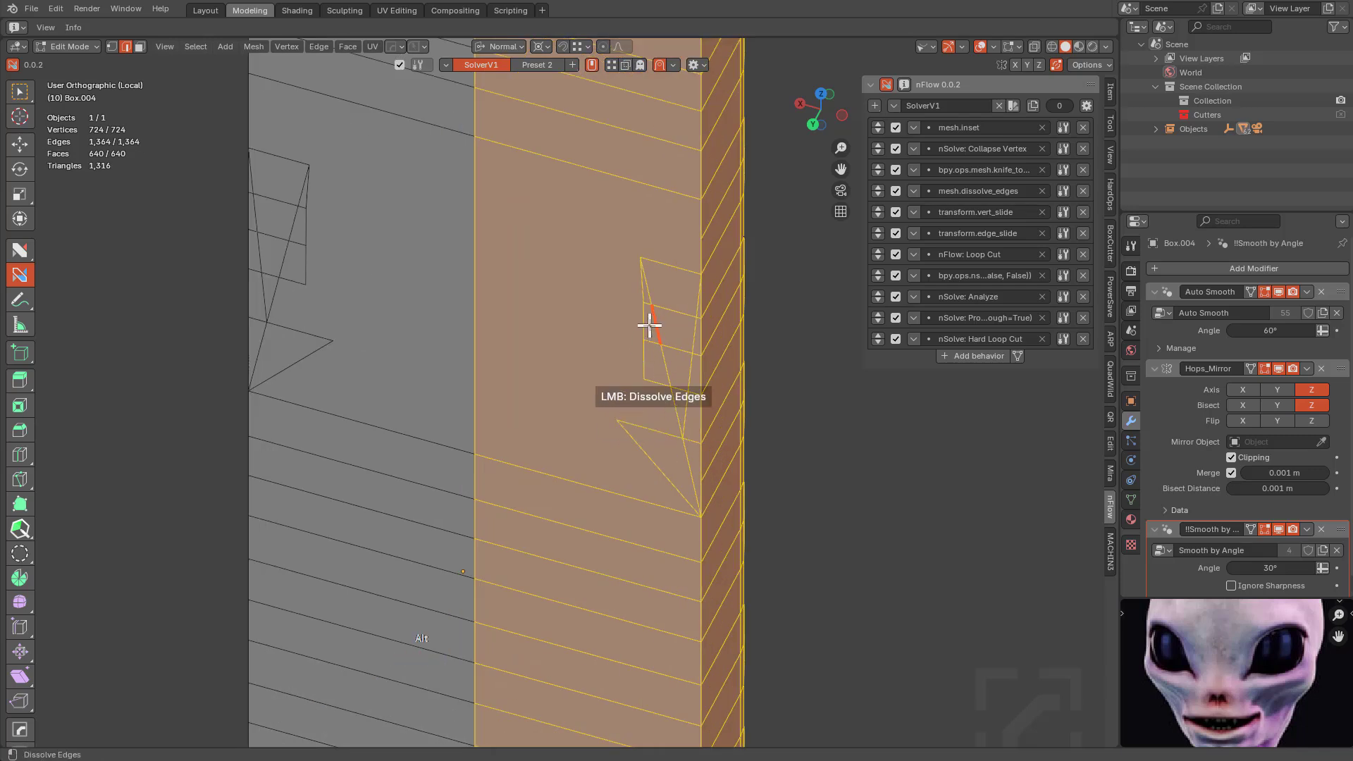
alt+click(648, 322)
alt+click(666, 286)
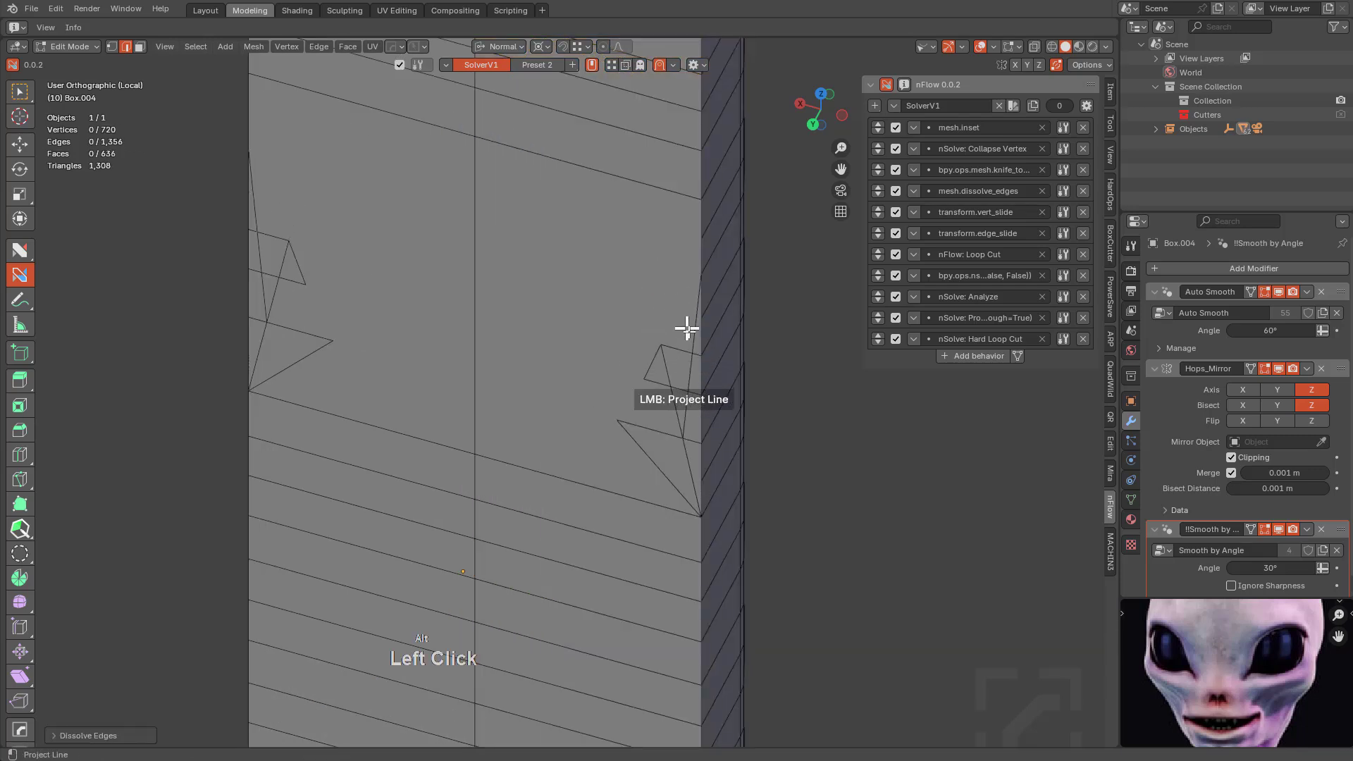
alt+click(691, 358)
alt+click(673, 376)
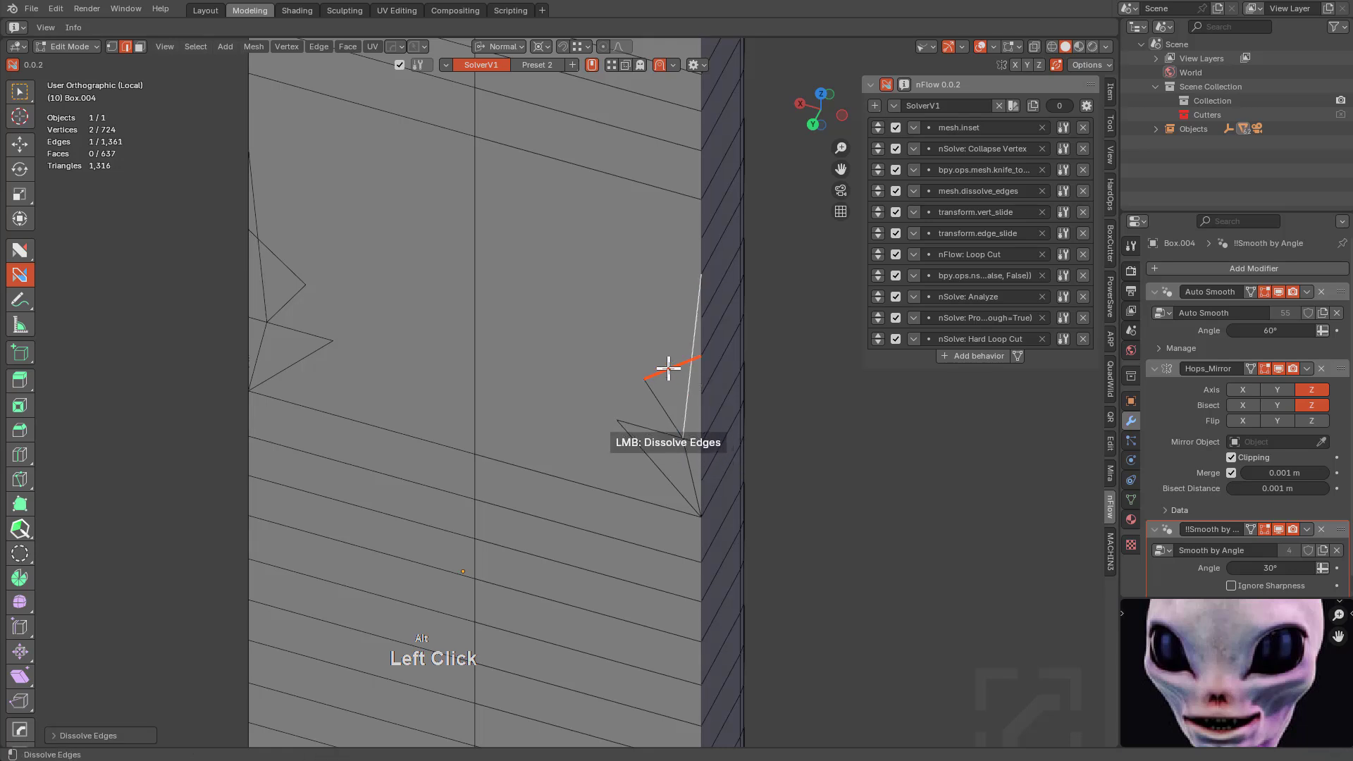
alt+click(668, 368)
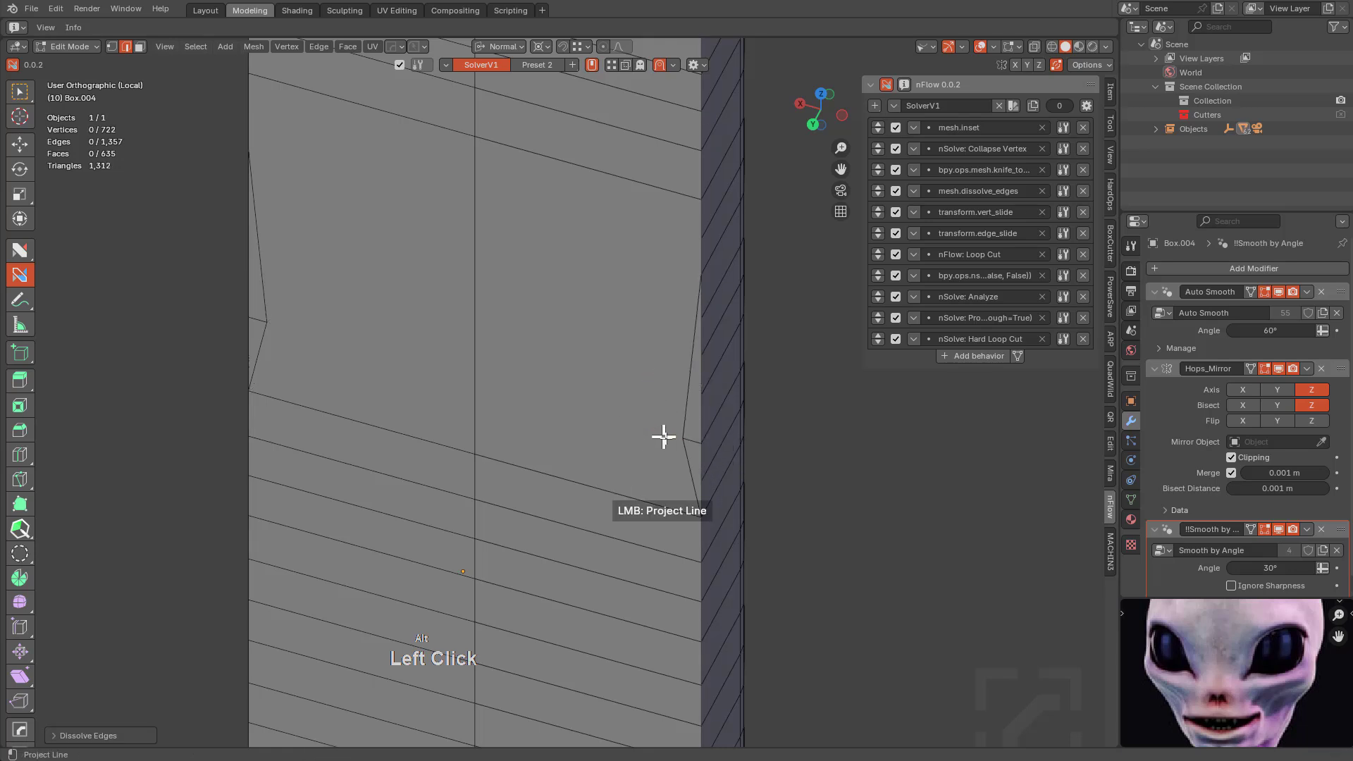
alt+click(687, 452)
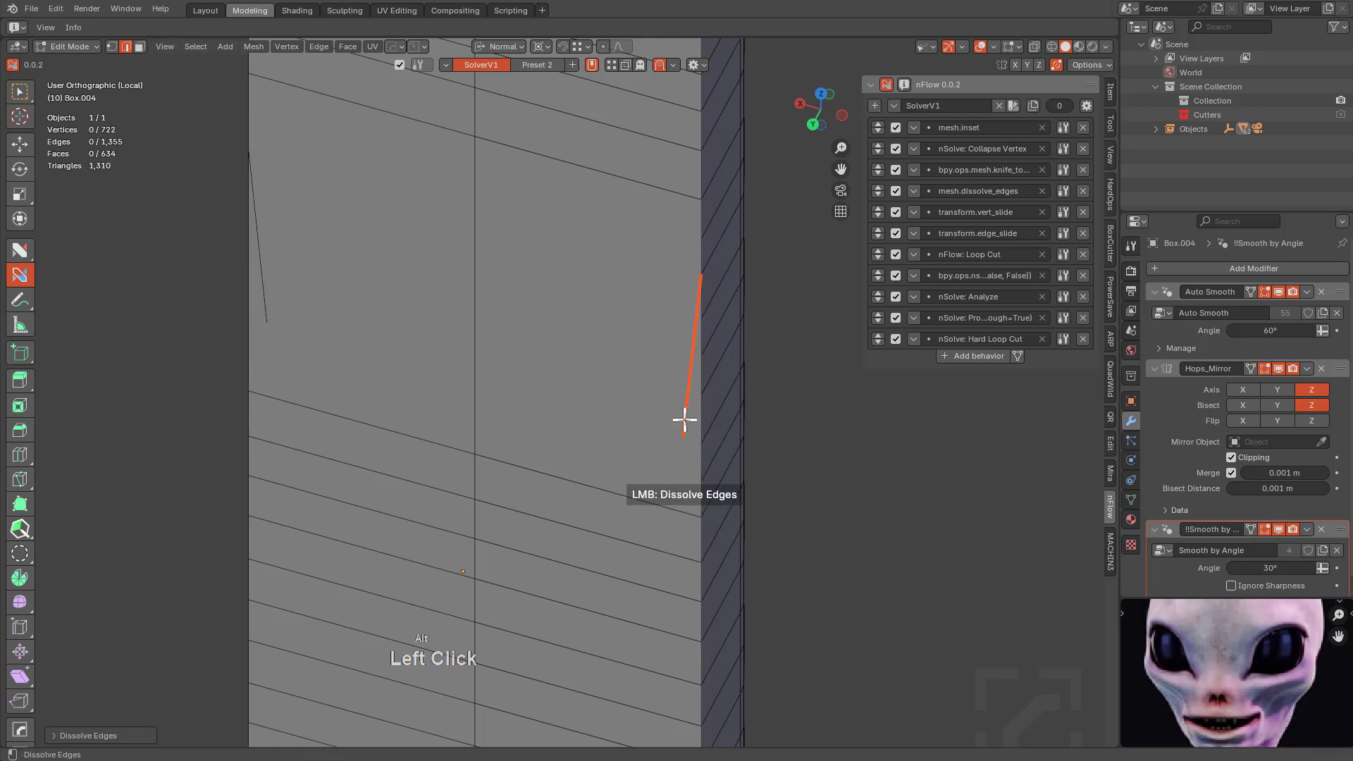
Remove the leftover loose vertex and its dangling edge from the flat back face.
scroll(674, 414, down, 5)
scroll(613, 367, up, 5)
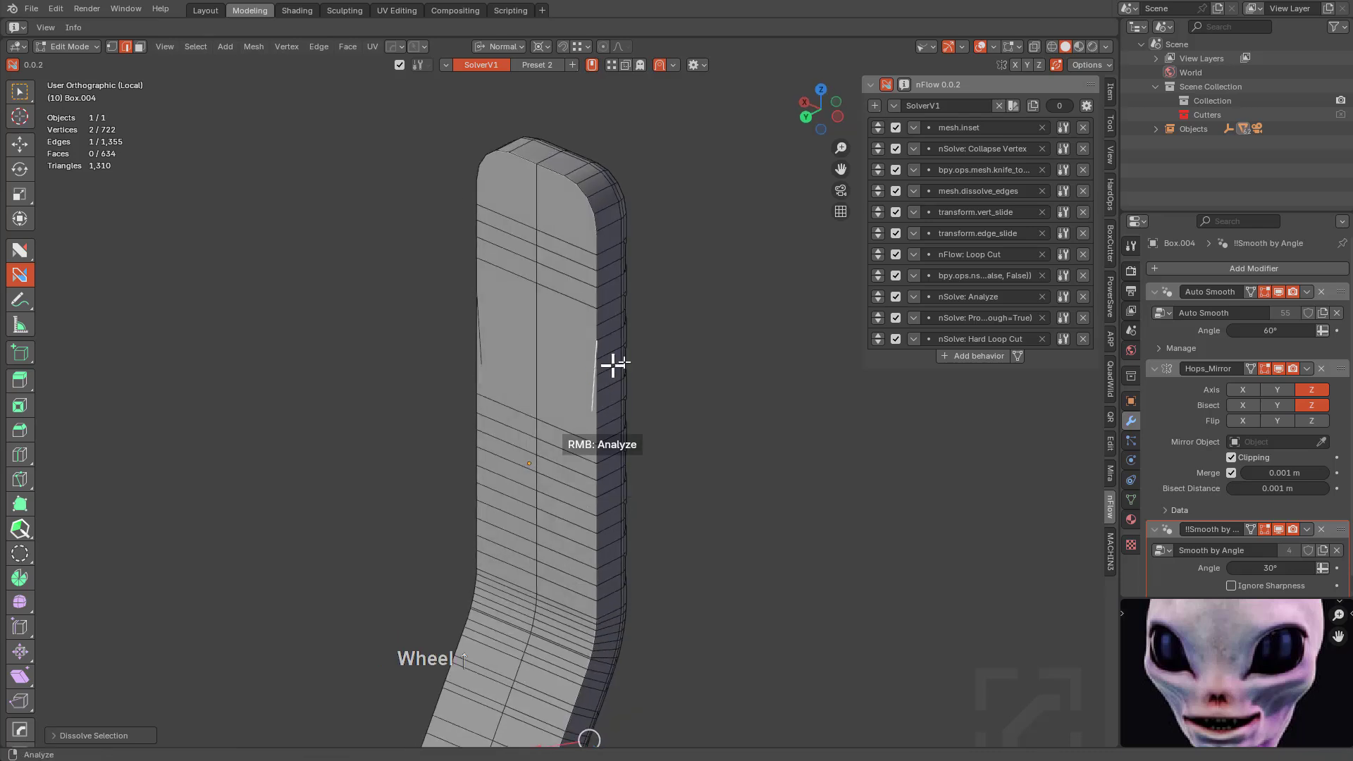
click(649, 447)
drag(656, 450, 651, 285)
key(a)
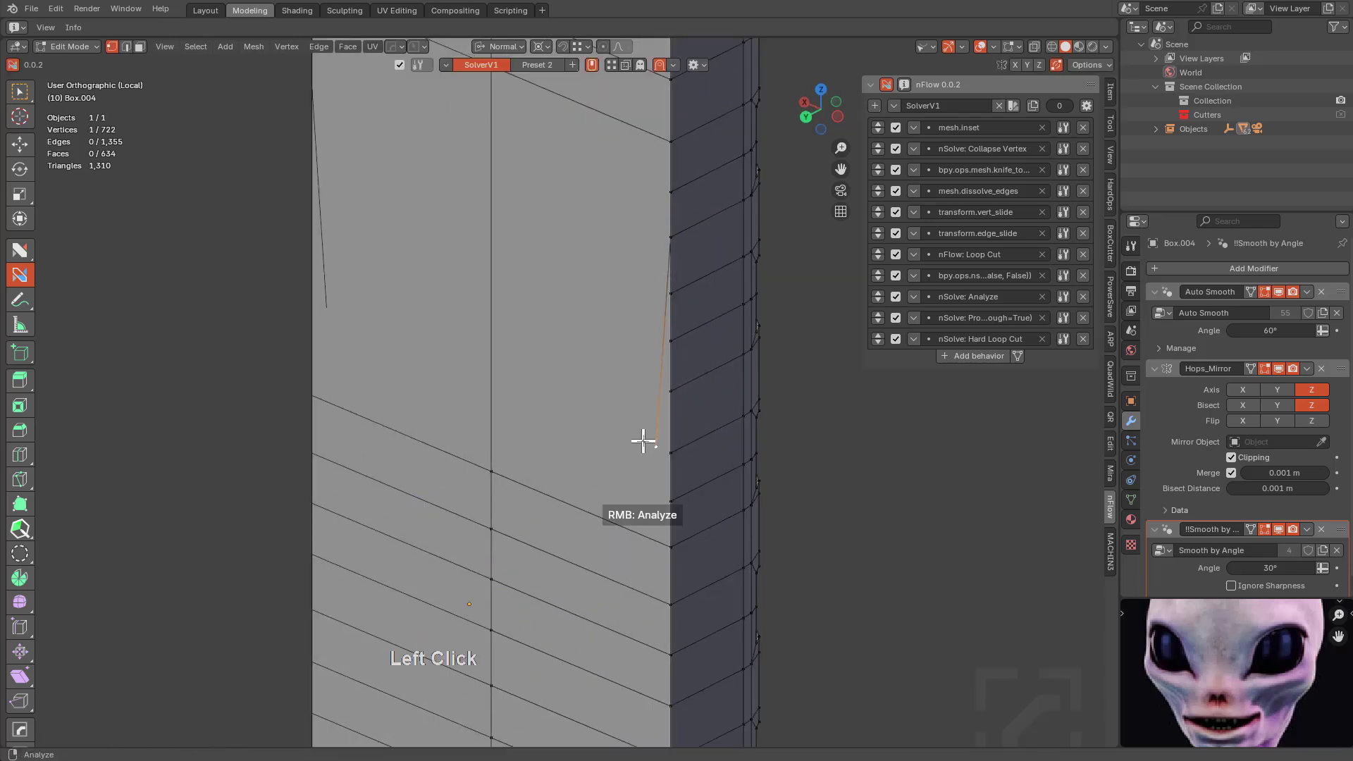
middle_drag(643, 441, 642, 321)
right_click(463, 395)
click(441, 399)
scroll(571, 428, down, 3)
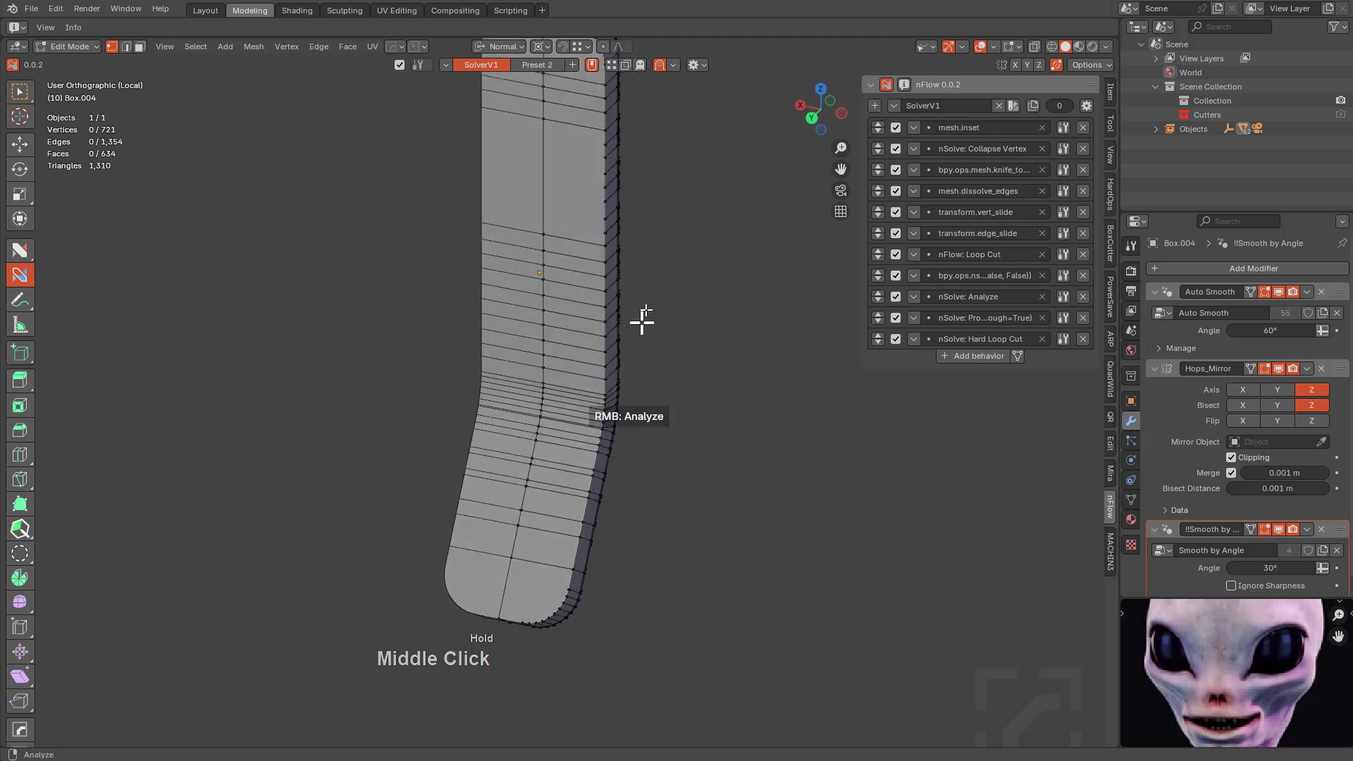
Select the border vertices along the undivided stretch of the back face and extend cross edges from them to the centre line.
shift+middle_drag(659, 248, 606, 401)
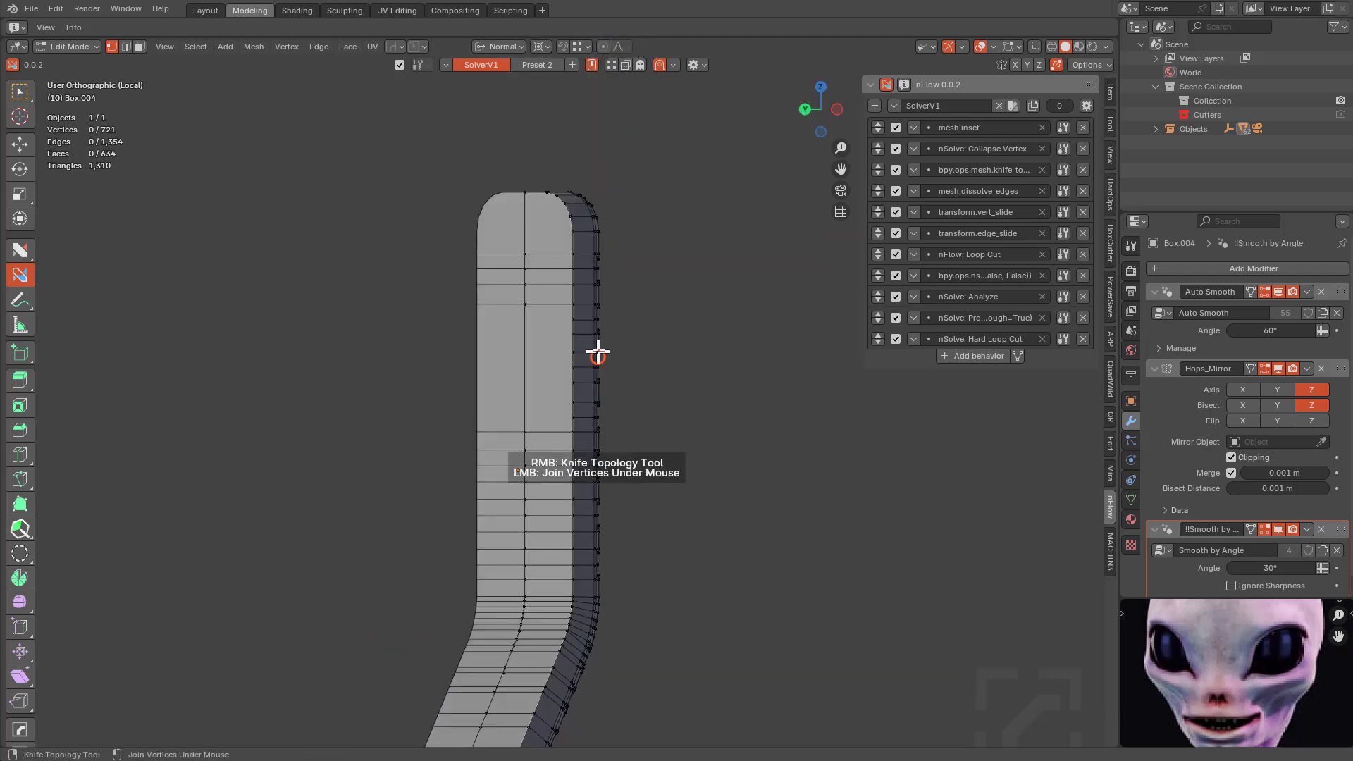
scroll(597, 353, up, 2)
key(w)
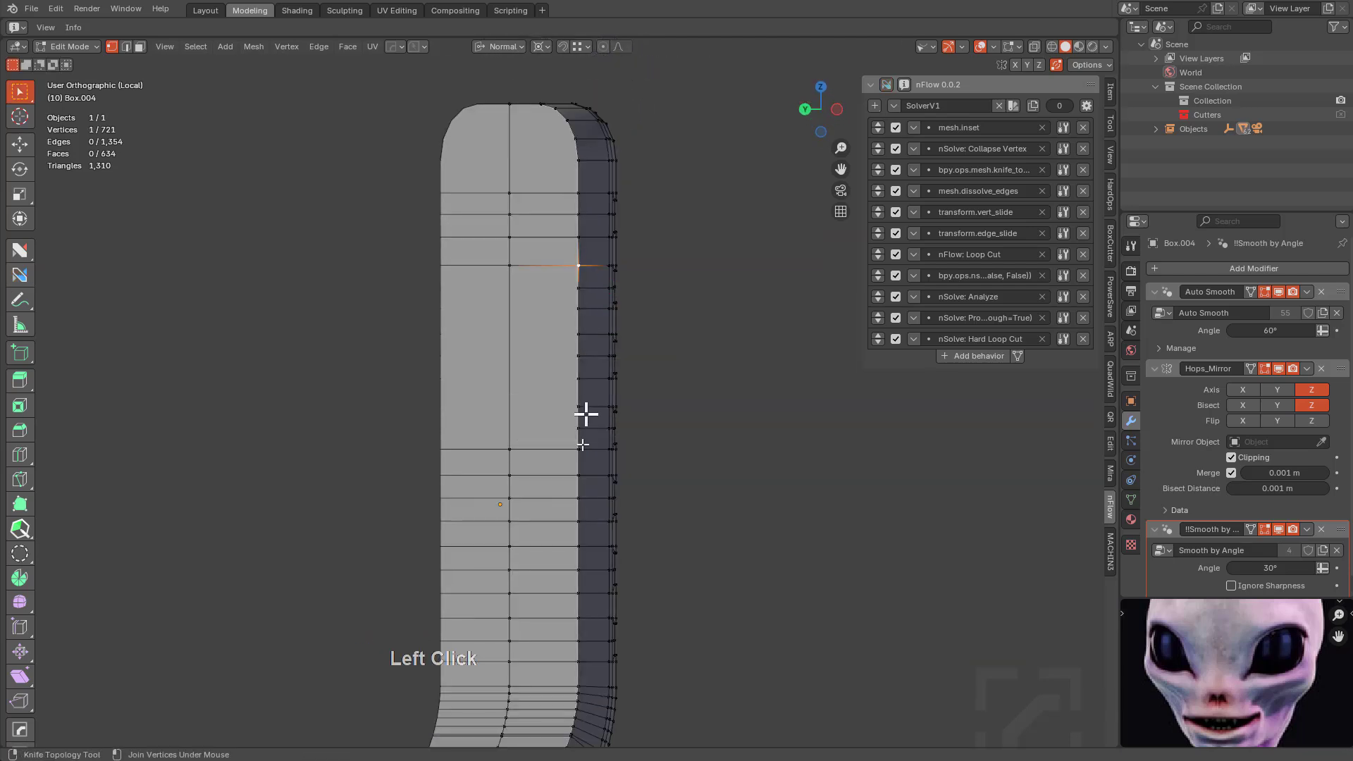
click(19, 255)
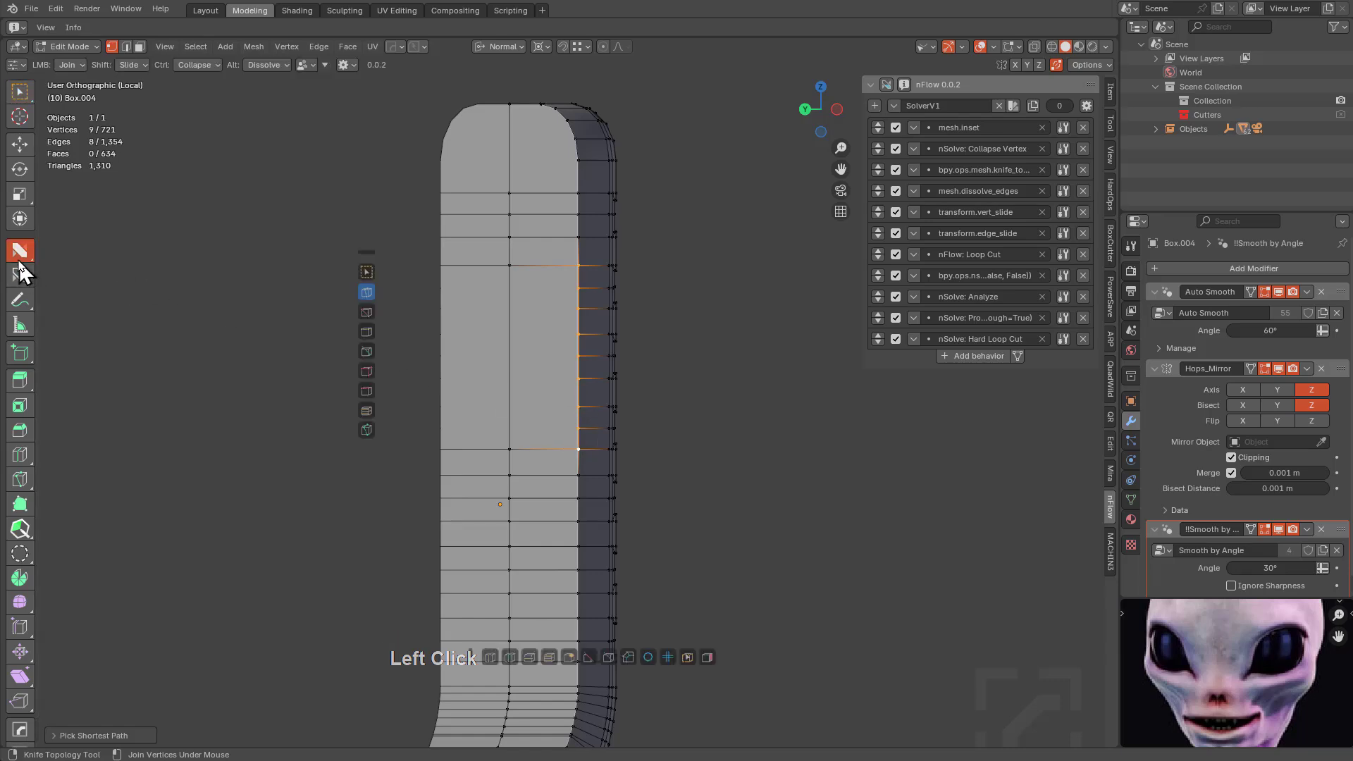
click(629, 647)
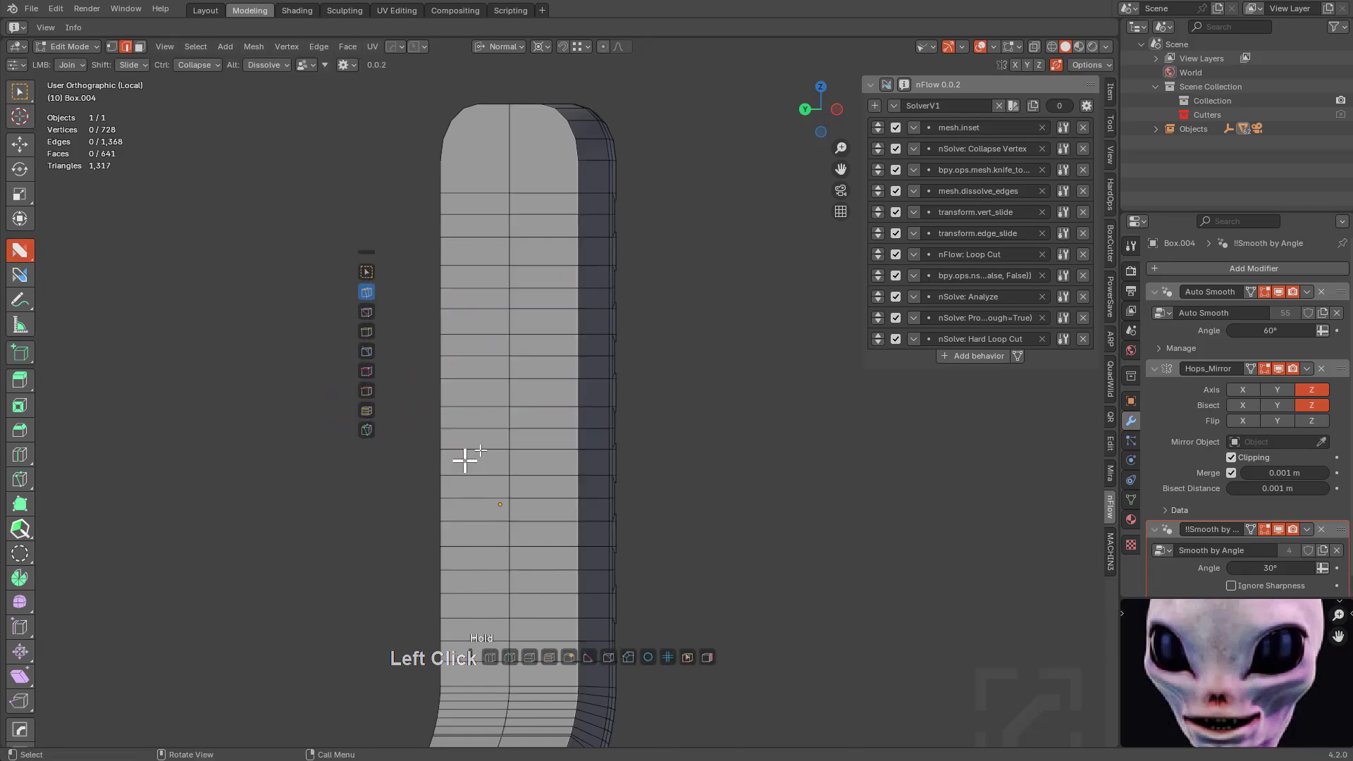
scroll(582, 399, up, 2)
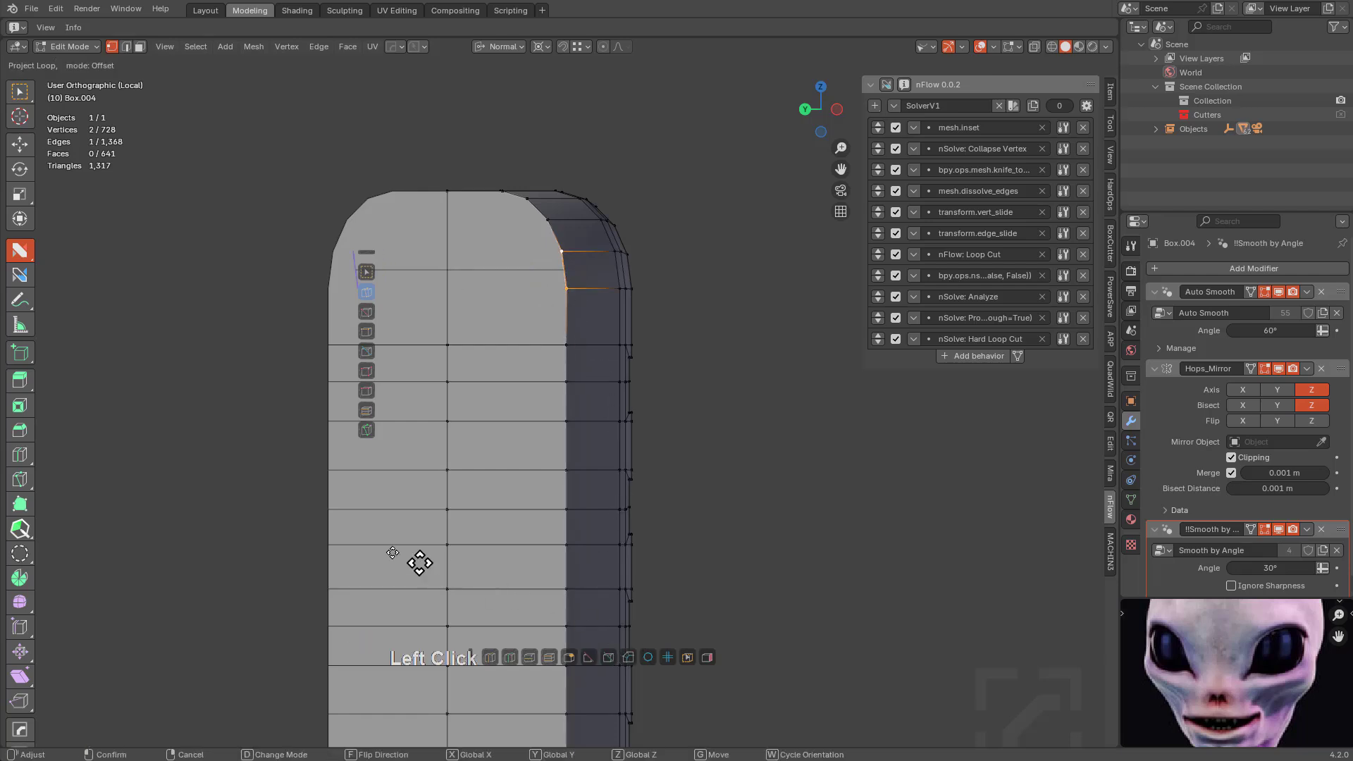
key(2)
scroll(553, 441, down, 3)
Reactivate the nFlow tool and add a lengthwise loop cut down the back face between the centre line and side border.
middle_drag(623, 226, 658, 97)
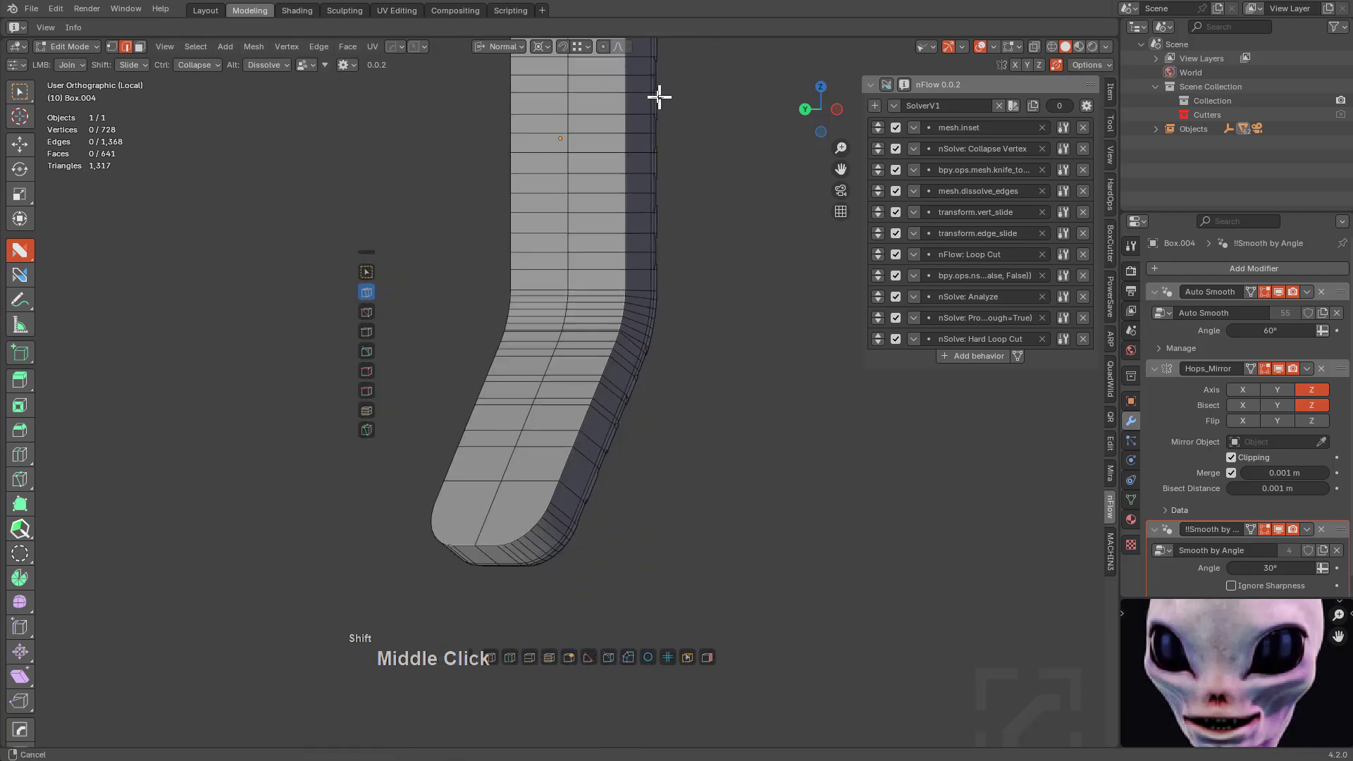
scroll(634, 260, down, 1)
middle_drag(634, 260, 625, 314)
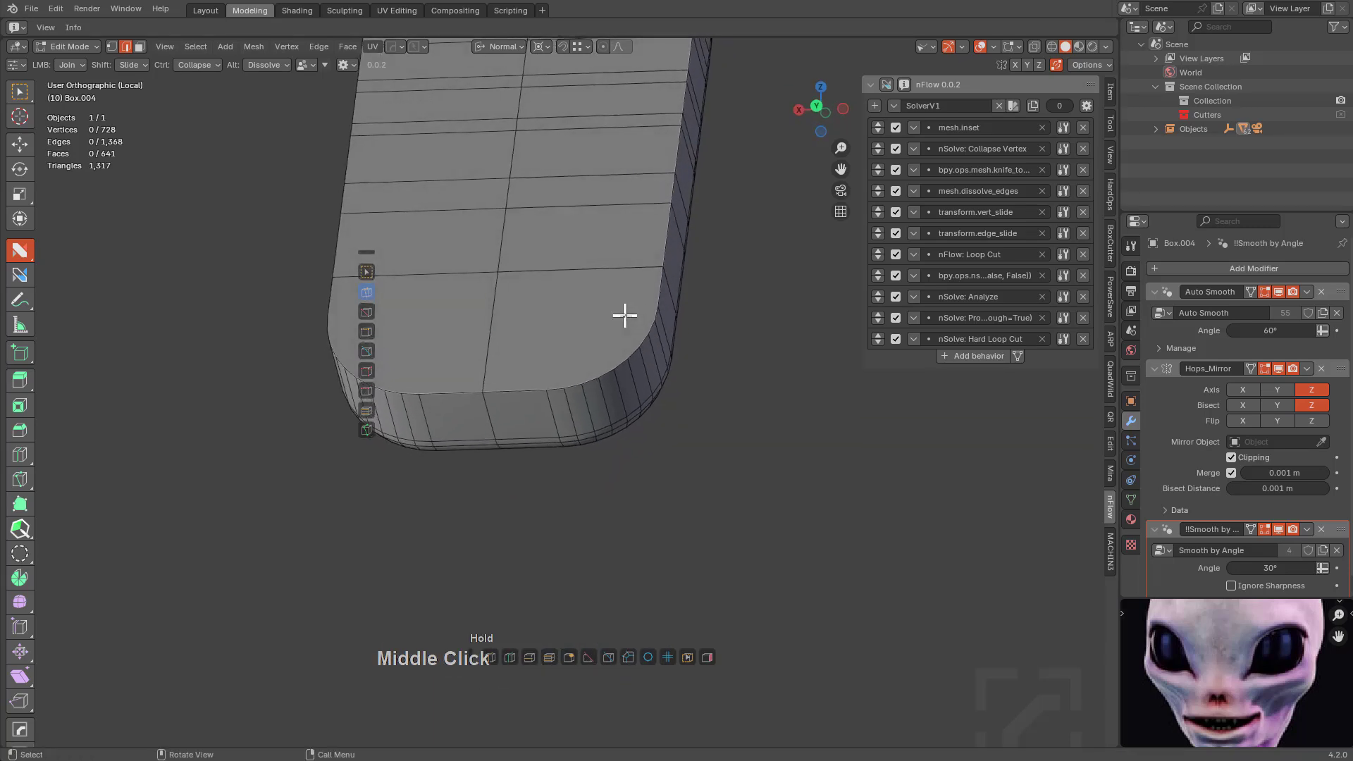
click(886, 85)
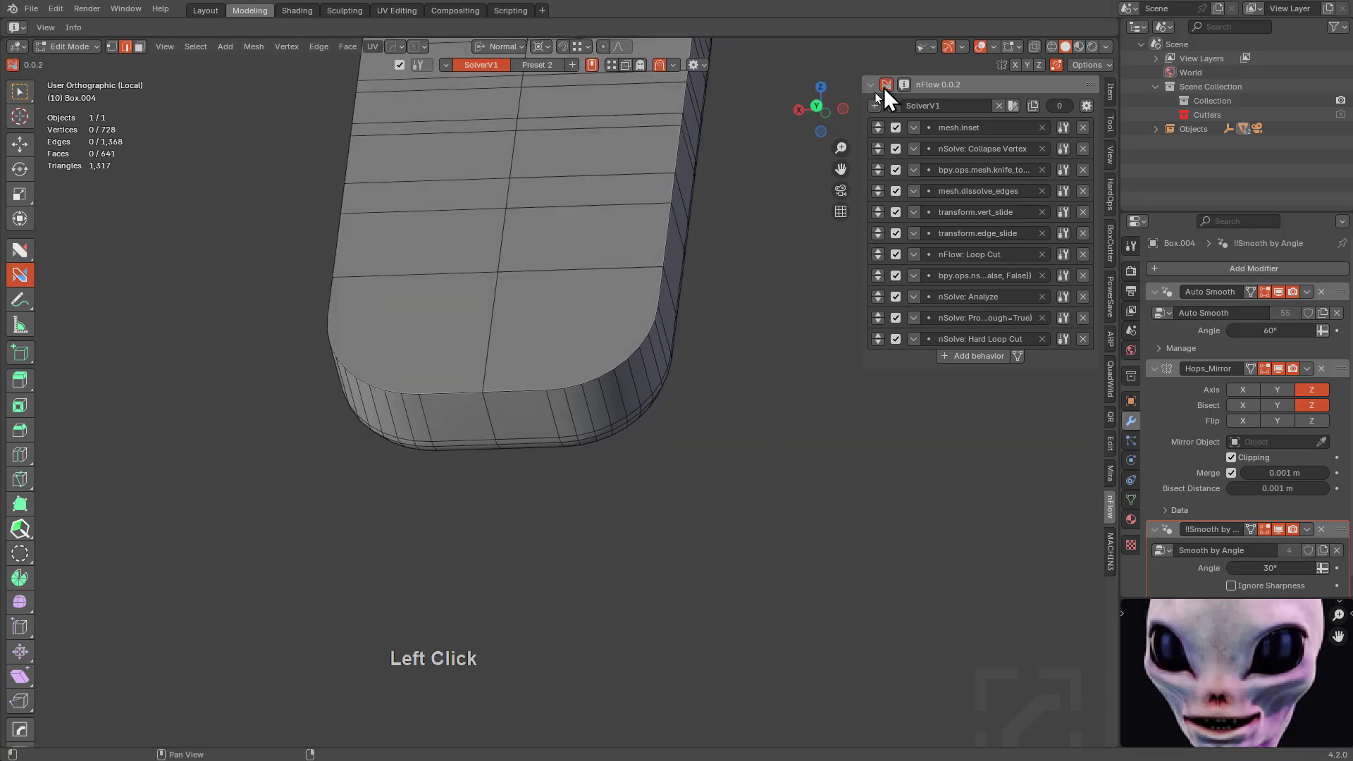
click(564, 266)
Inset the large rounded face at the upper end of the back.
middle_drag(583, 308, 528, 387)
scroll(528, 387, up, 5)
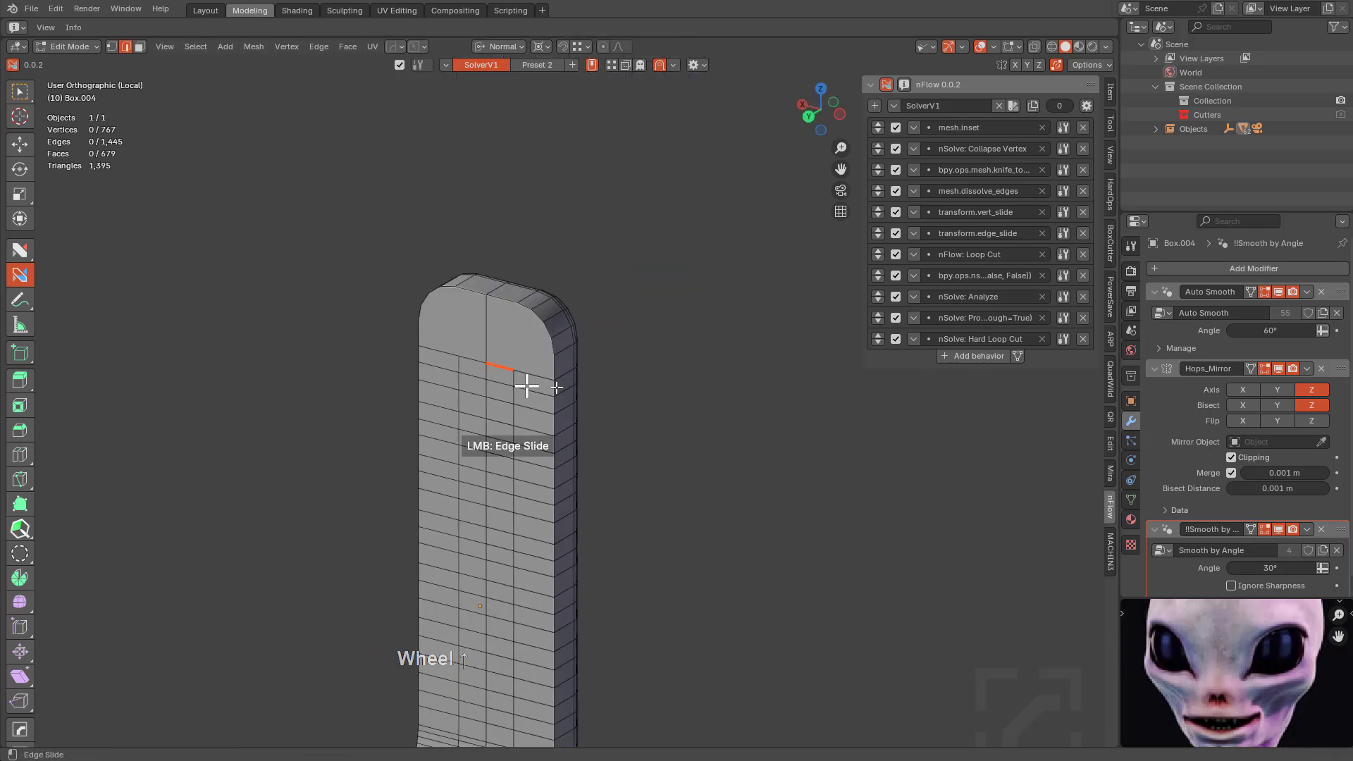
click(488, 281)
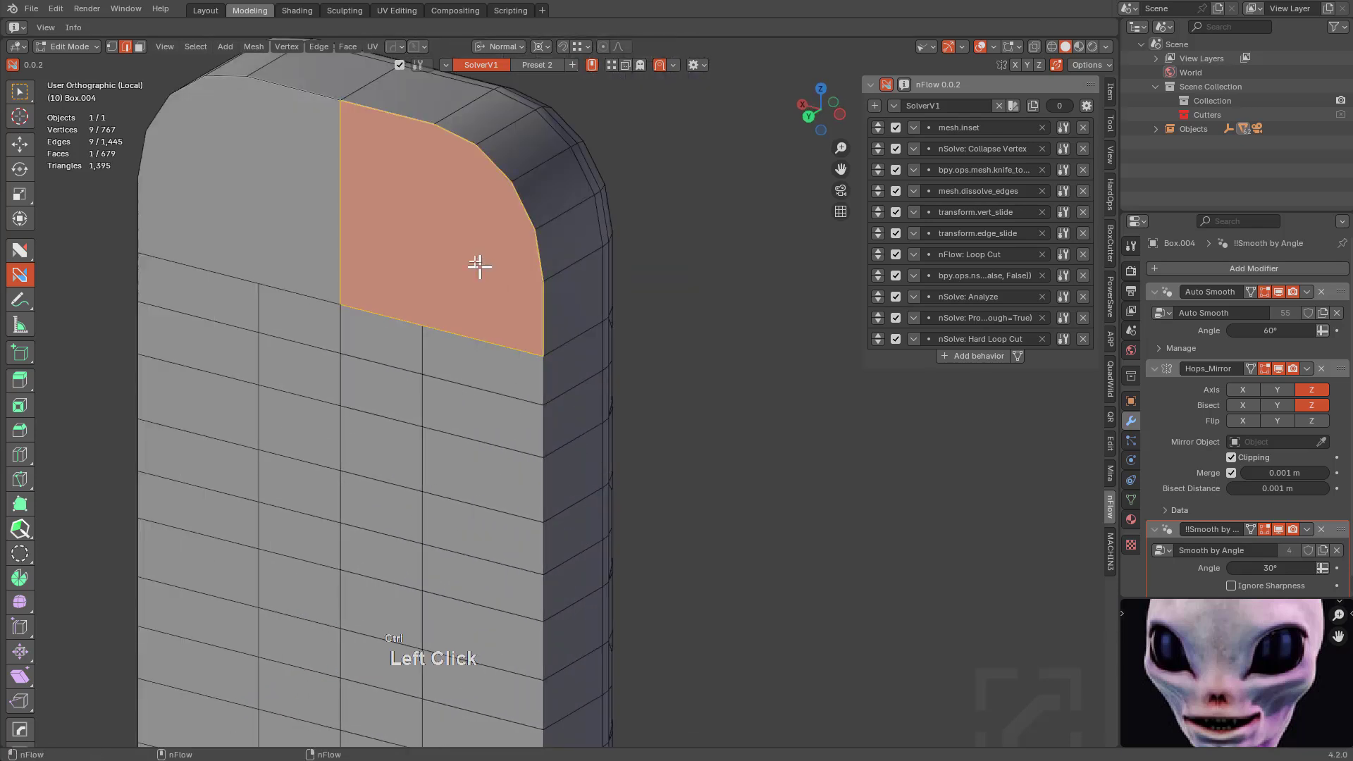
click(454, 236)
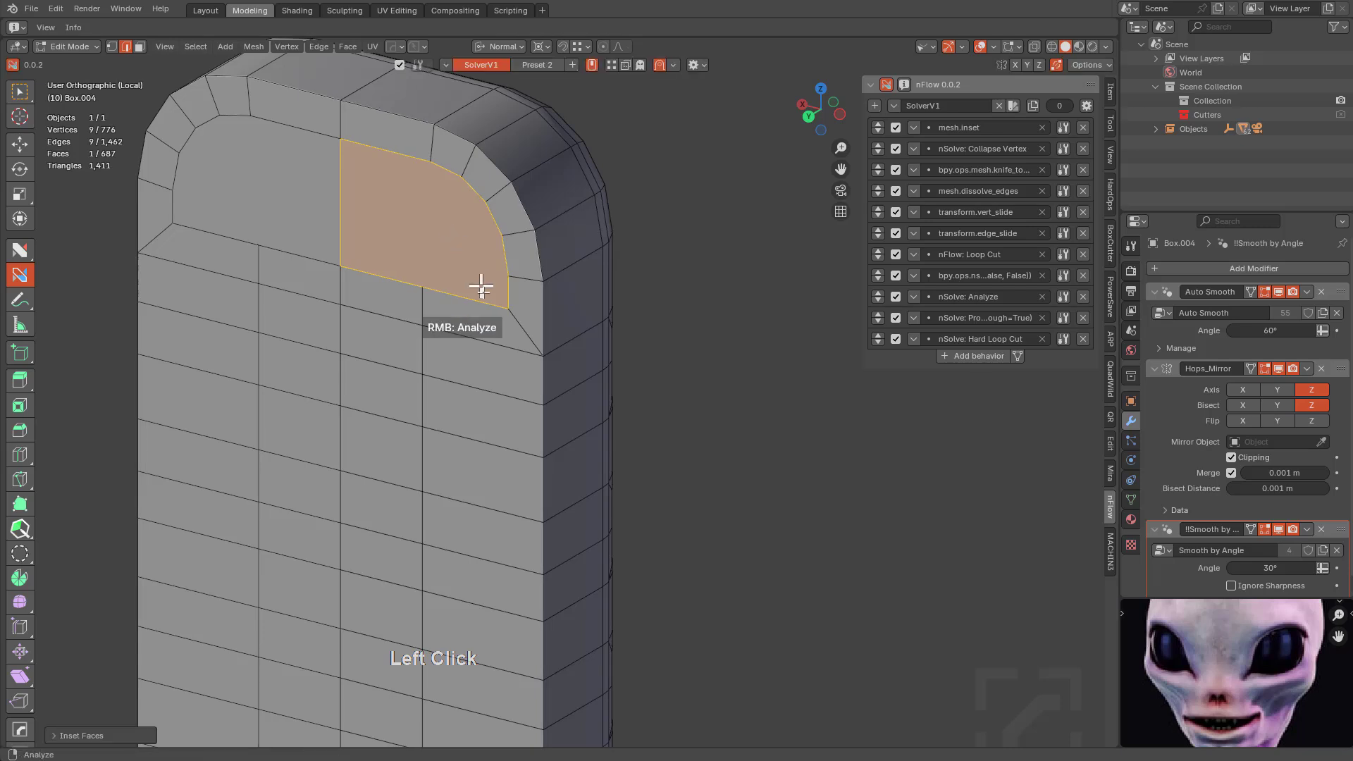
Add a lengthwise loop cut down the back from the inset's outer corner and dissolve the inset's diagonal and lower edges.
click(501, 347)
click(484, 305)
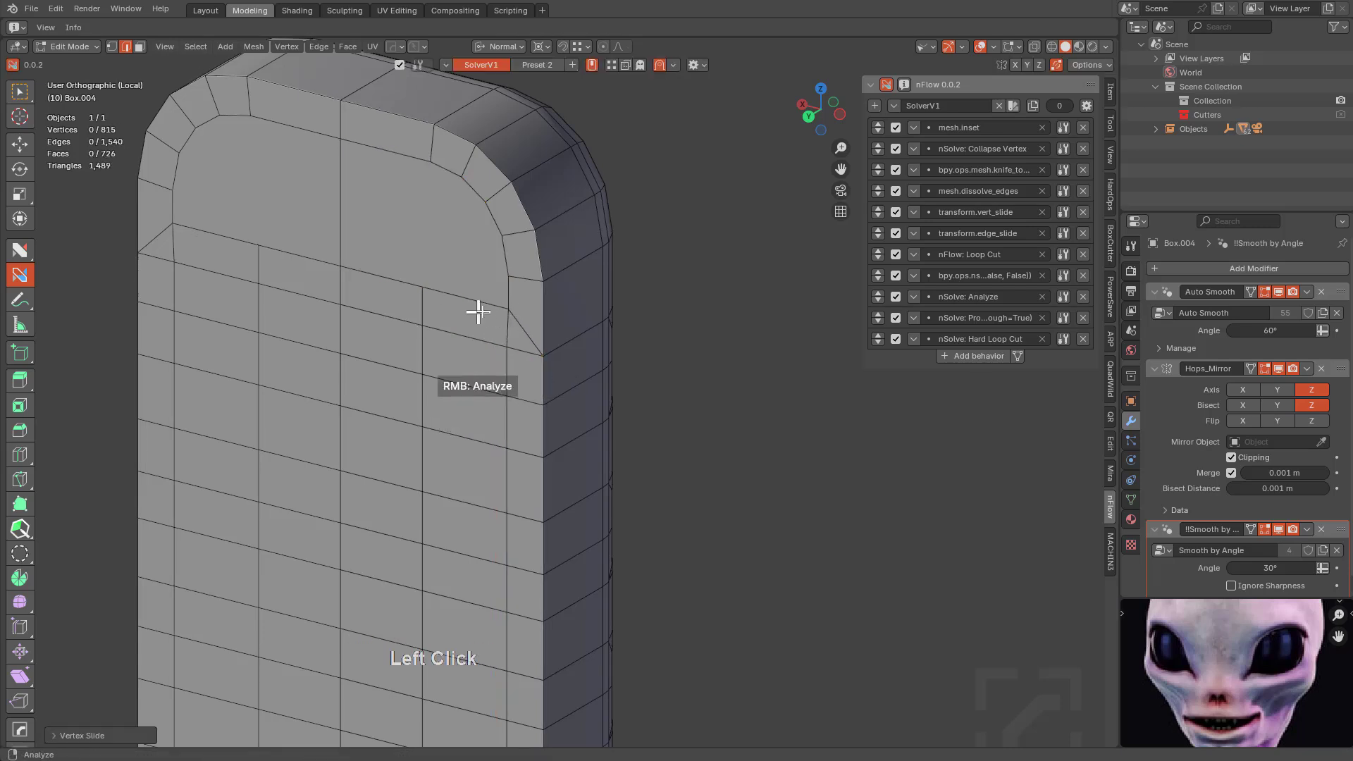
key(alt)
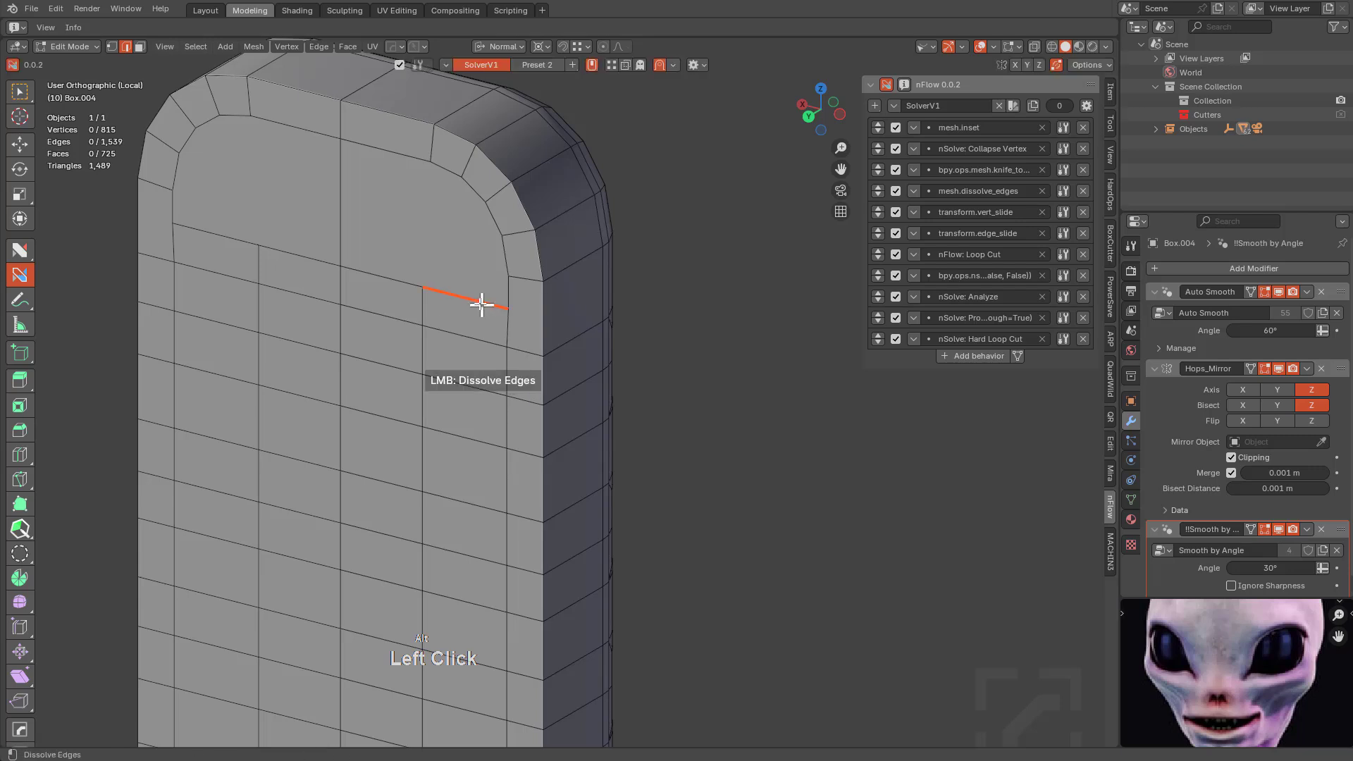
alt+click(477, 302)
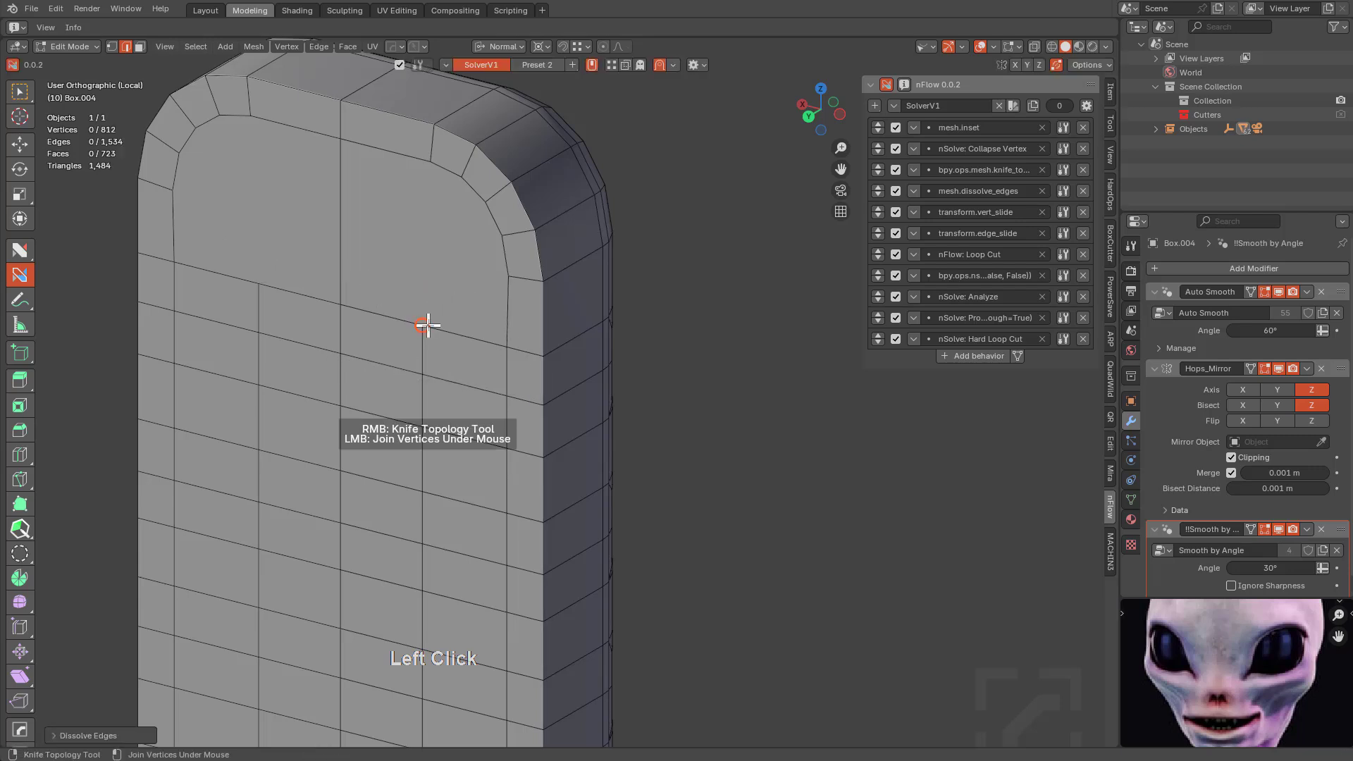
Divide the rounded inset face with a lengthwise edge to its upper border, a crosswise cut and a diagonal join to its curve.
drag(424, 324, 430, 167)
drag(487, 205, 424, 324)
drag(510, 276, 426, 325)
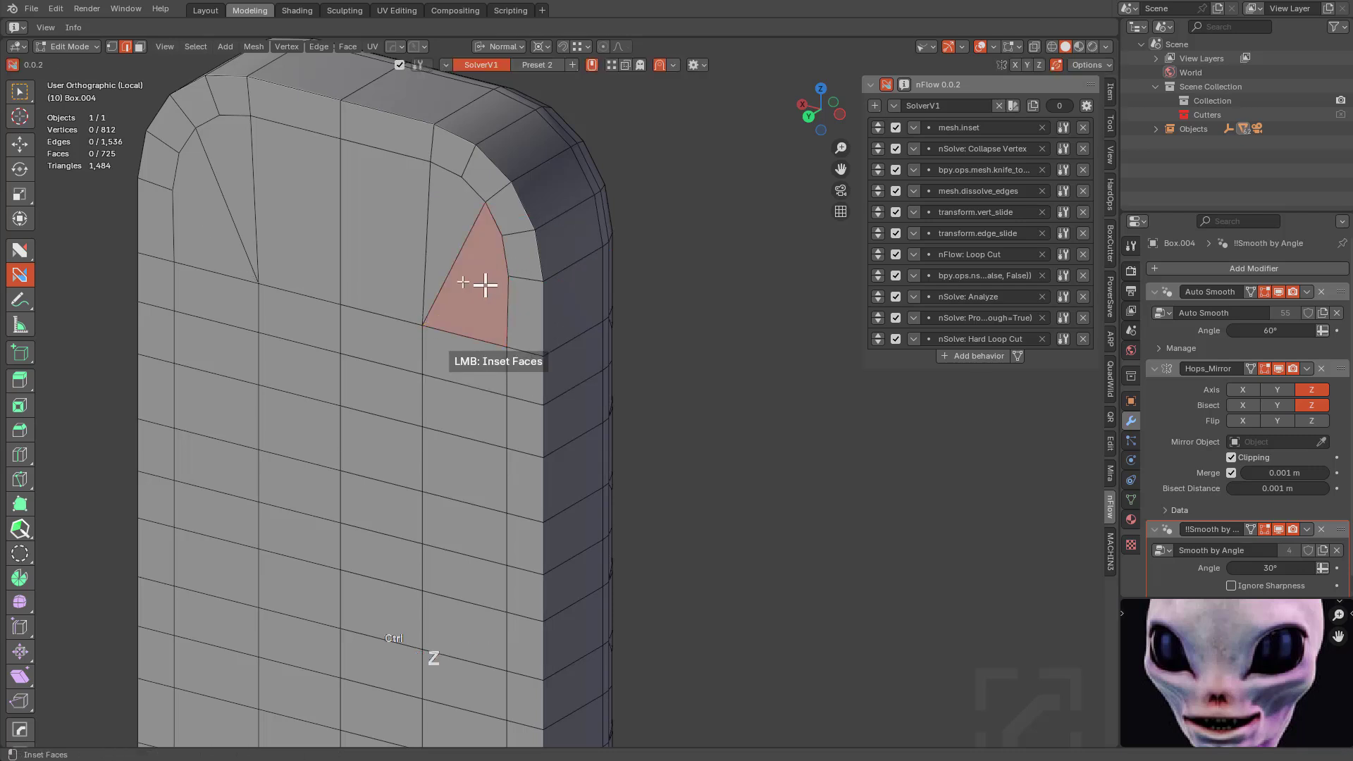
key(ctrl+z)
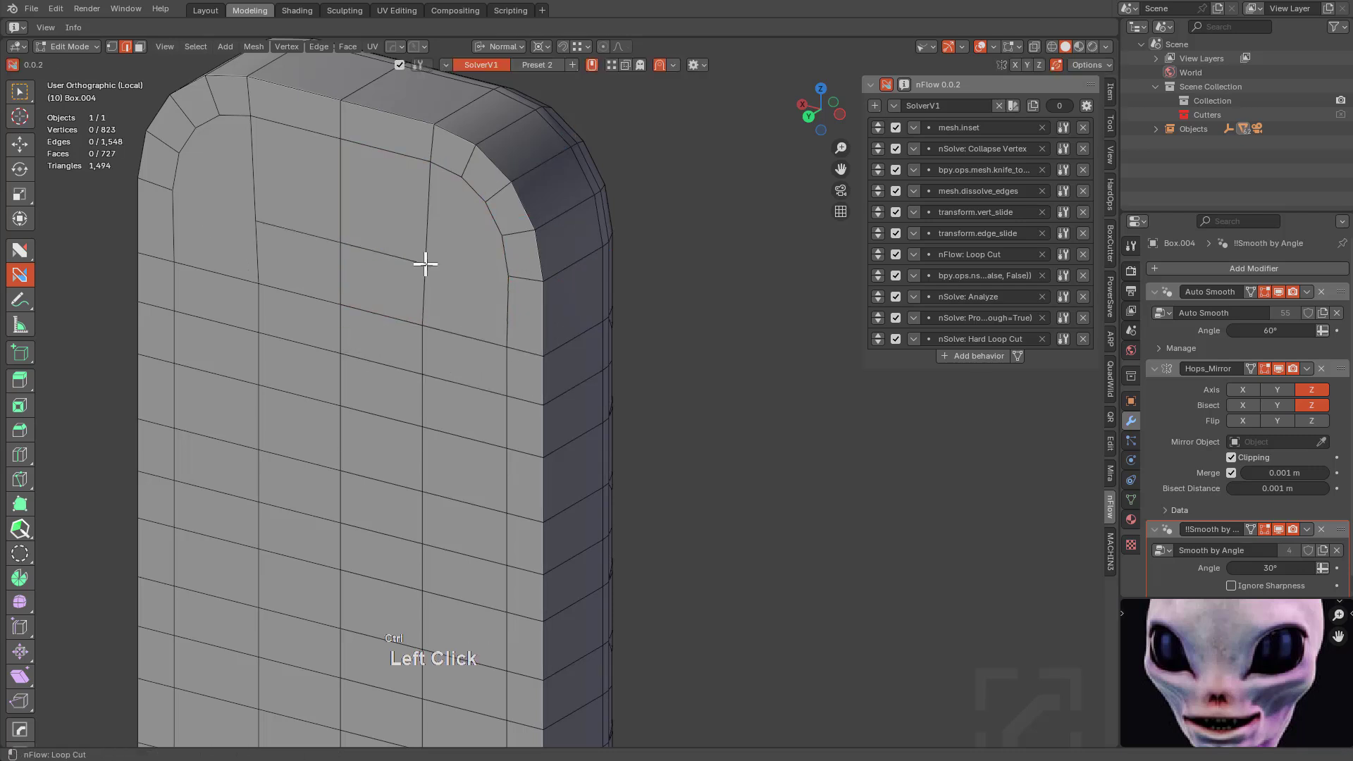
drag(426, 264, 516, 273)
drag(486, 204, 418, 265)
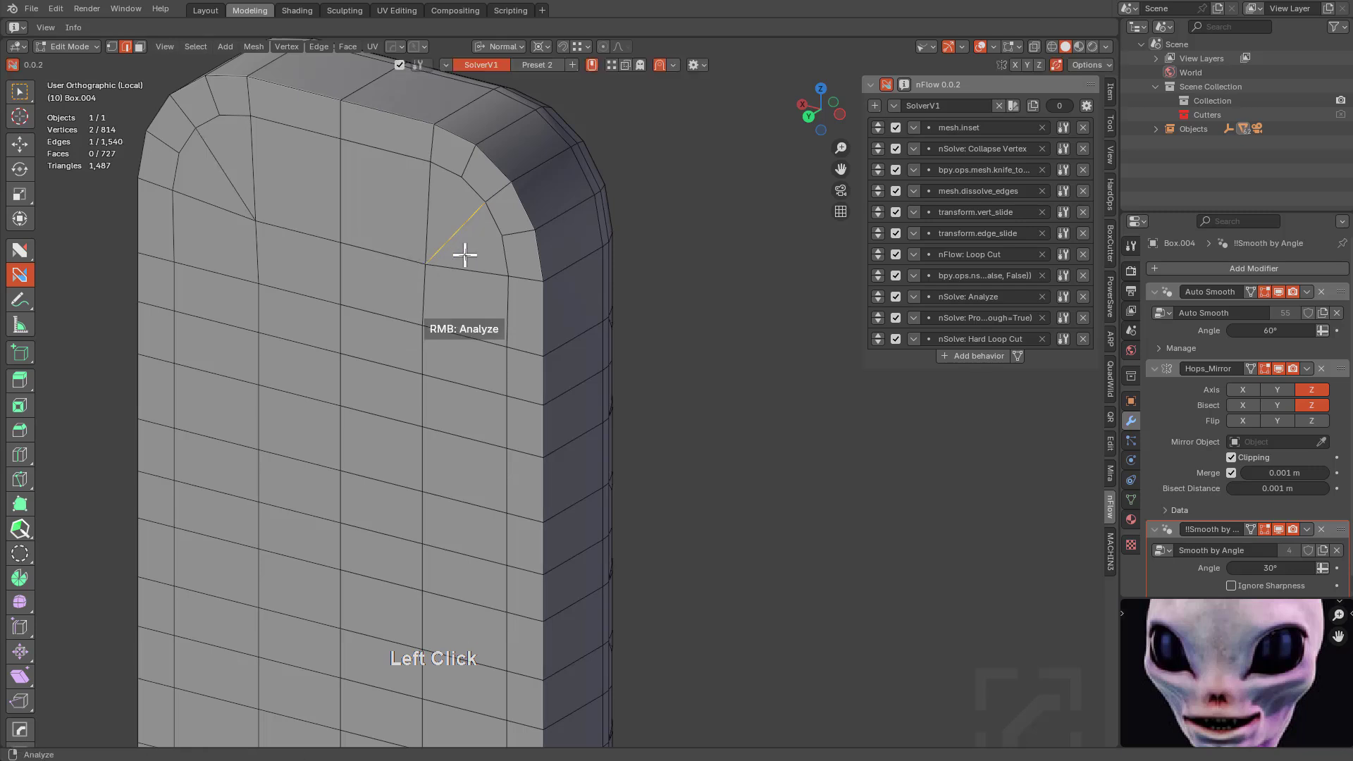
Add a loop cut around the grip's side wall close to the flat back face's border.
scroll(466, 272, down, 3)
middle_drag(470, 292, 576, 287)
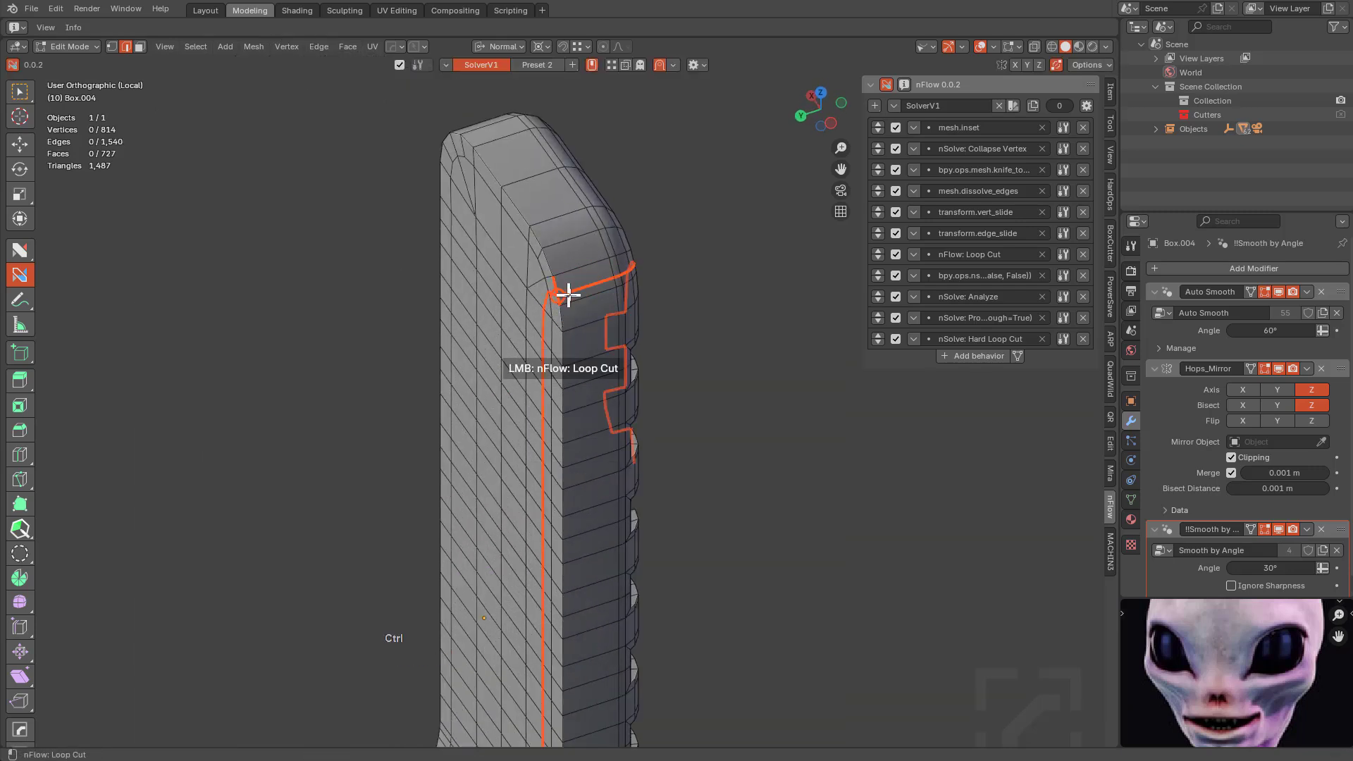
ctrl+click(561, 273)
scroll(514, 526, down, 2)
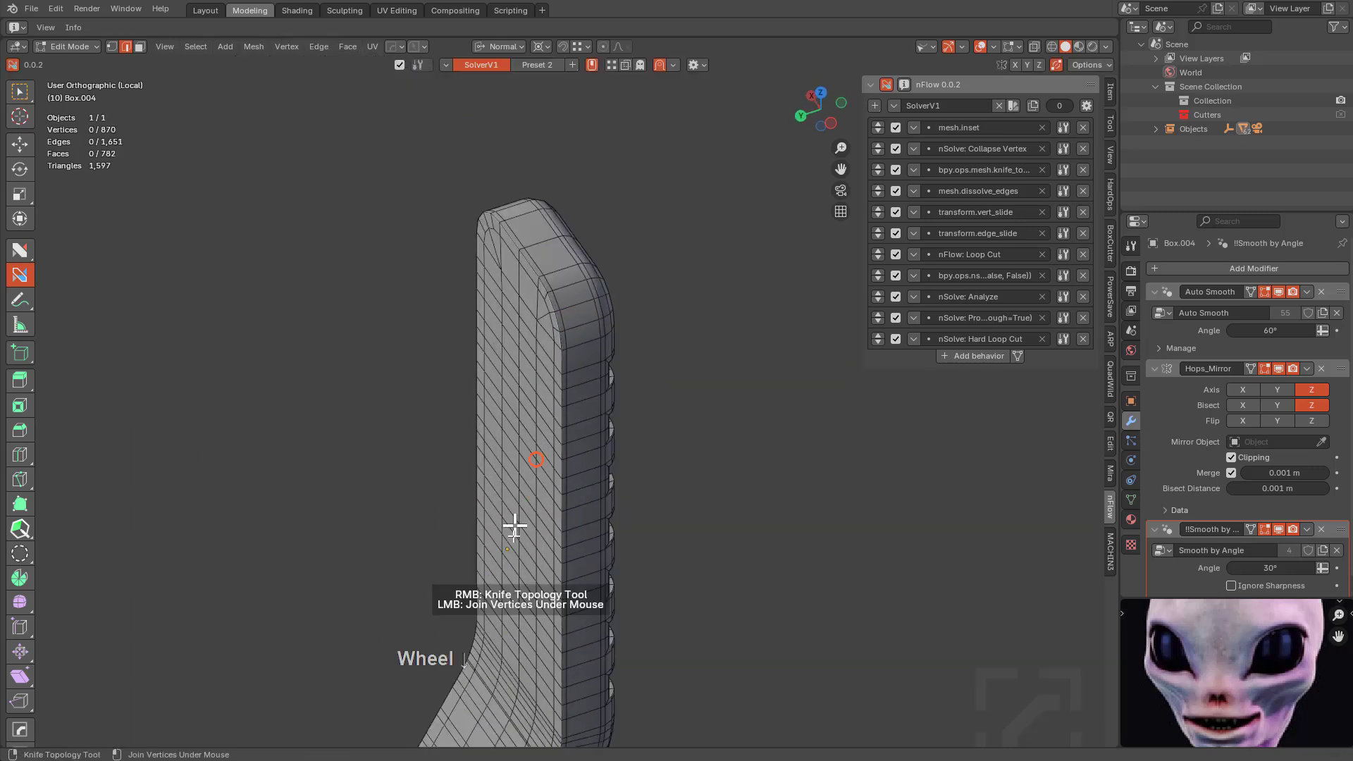
Inset the large rounded face at the lower end of the back and collapse the extra vertex at the inset's upper outer corner.
shift+middle_drag(514, 525, 656, 265)
scroll(642, 376, up, 5)
middle_drag(614, 392, 576, 346)
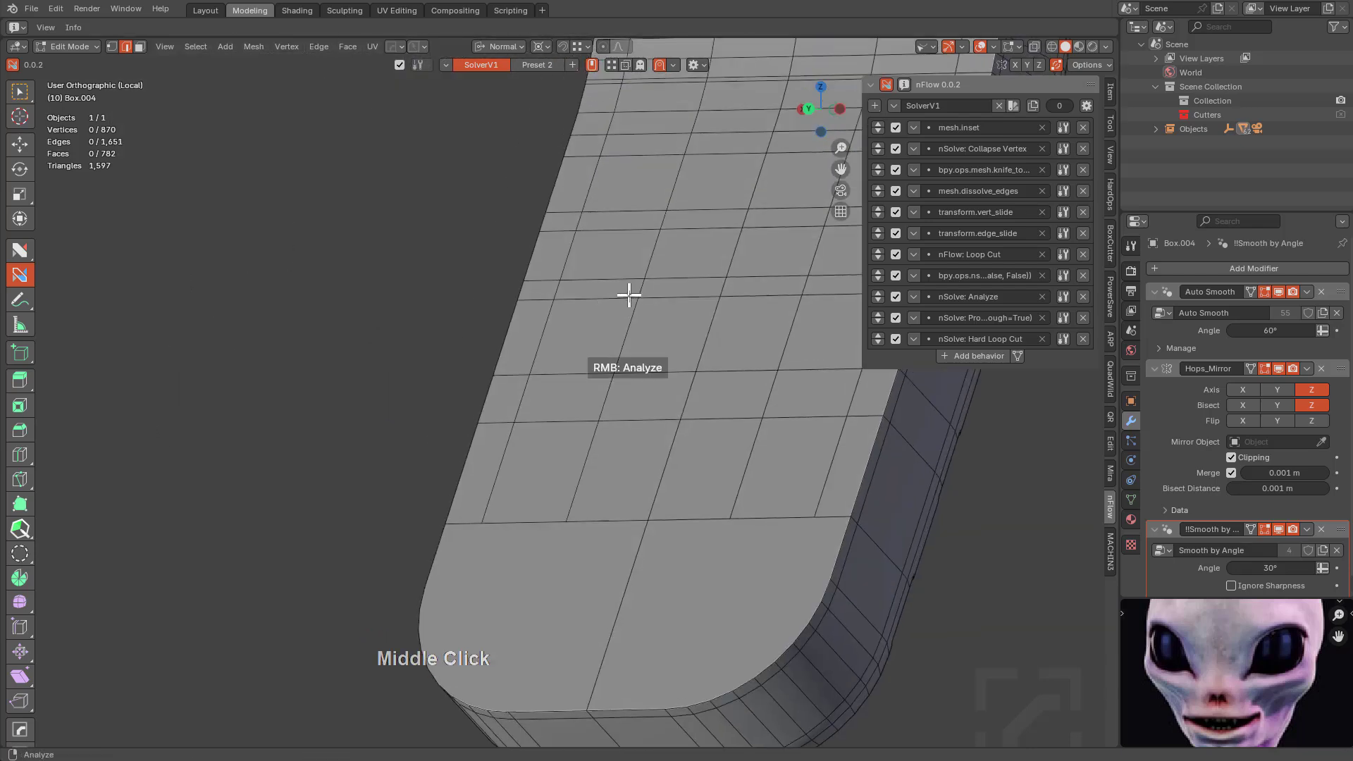
shift+middle_drag(697, 497, 540, 296)
scroll(526, 381, up, 4)
click(597, 365)
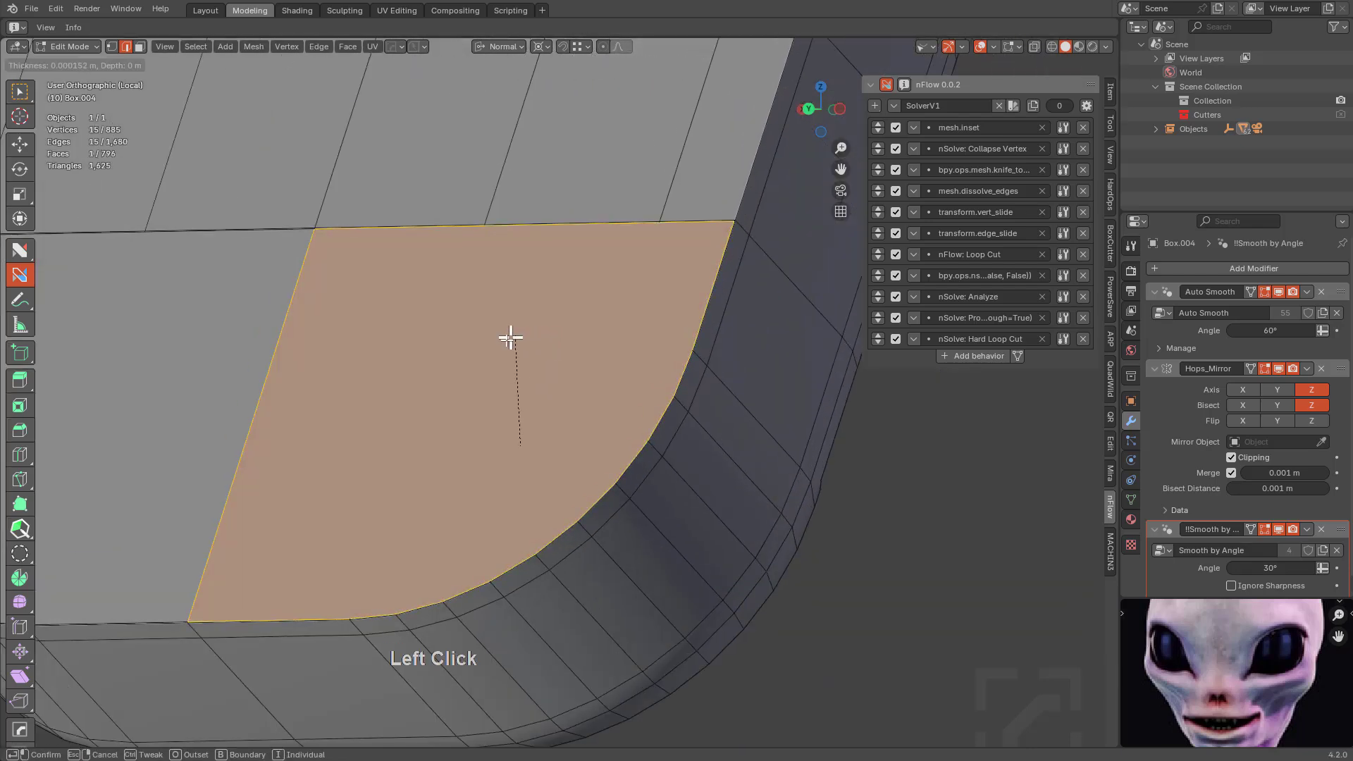
click(530, 420)
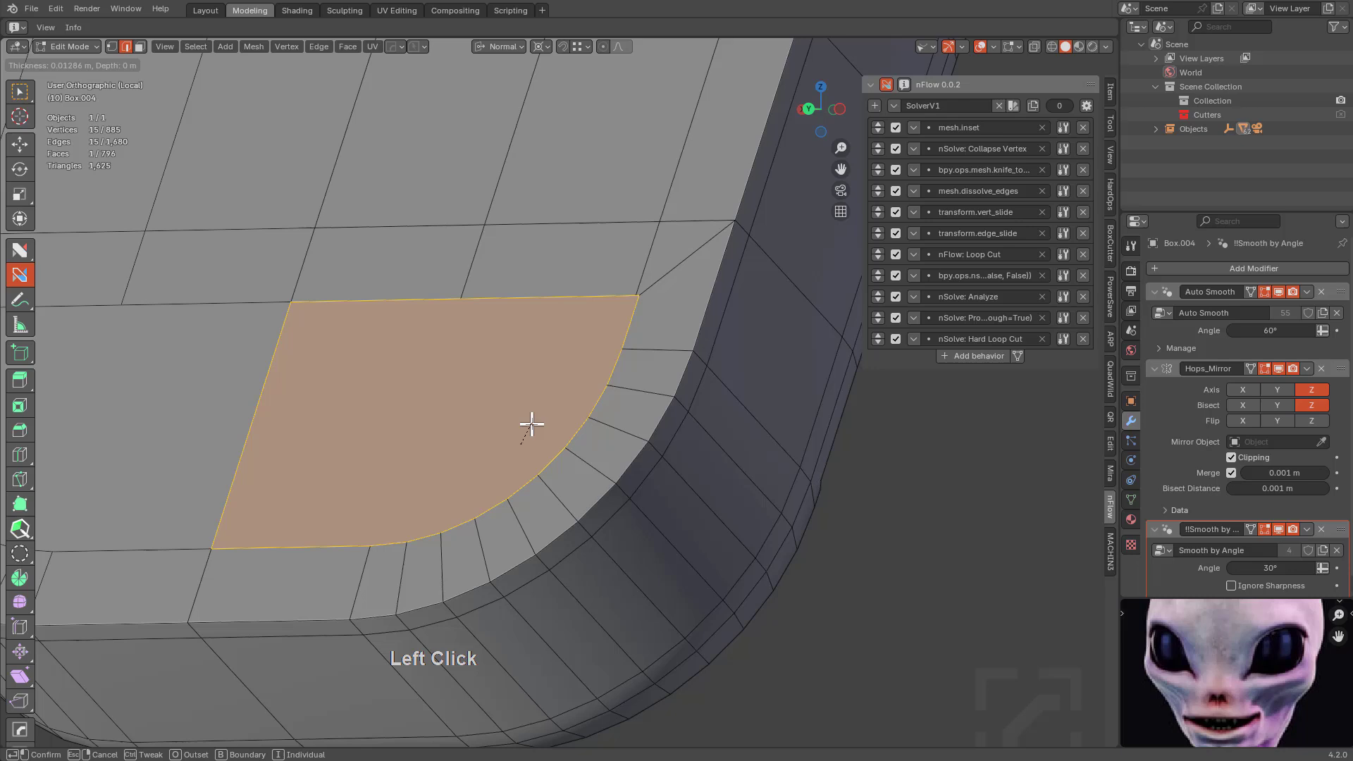
click(652, 300)
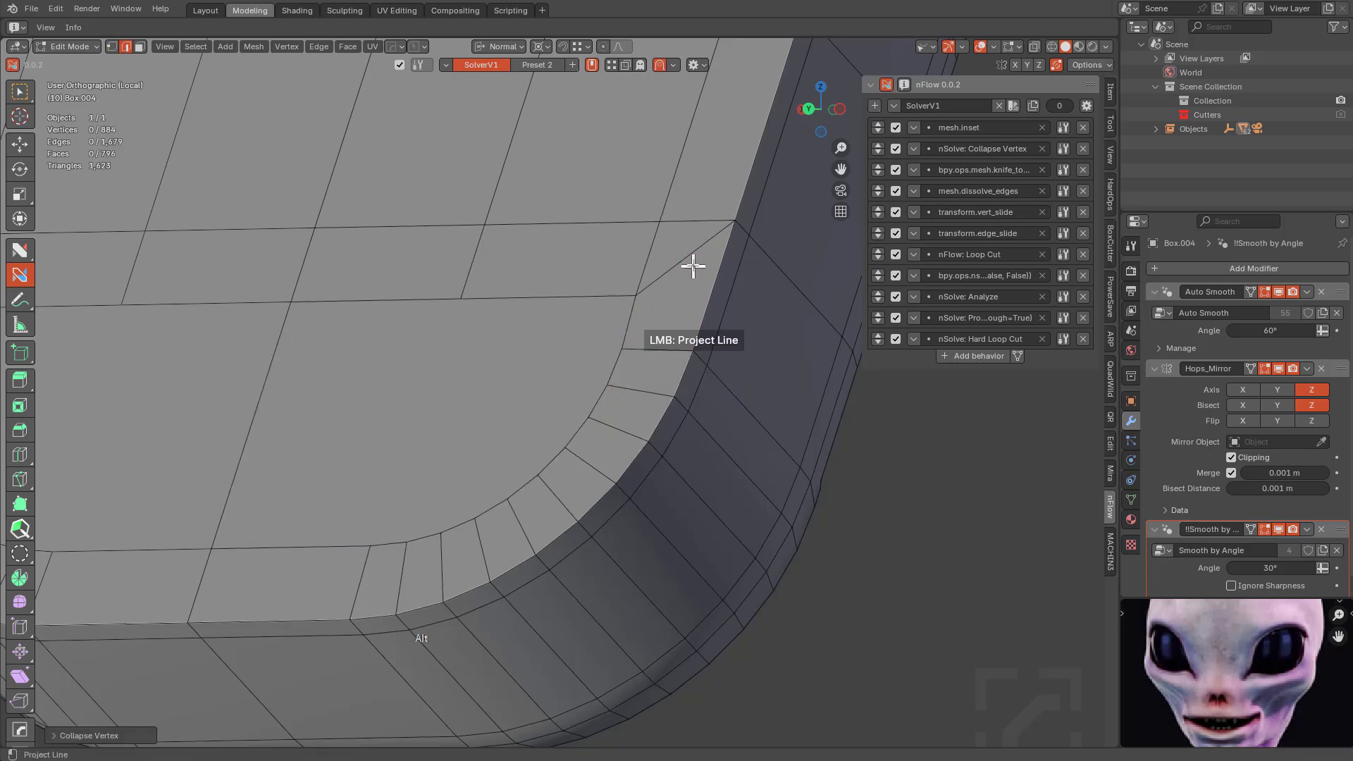
Dissolve the lower inset's corner diagonal and its upper edges.
click(669, 269)
alt+click(575, 290)
click(574, 295)
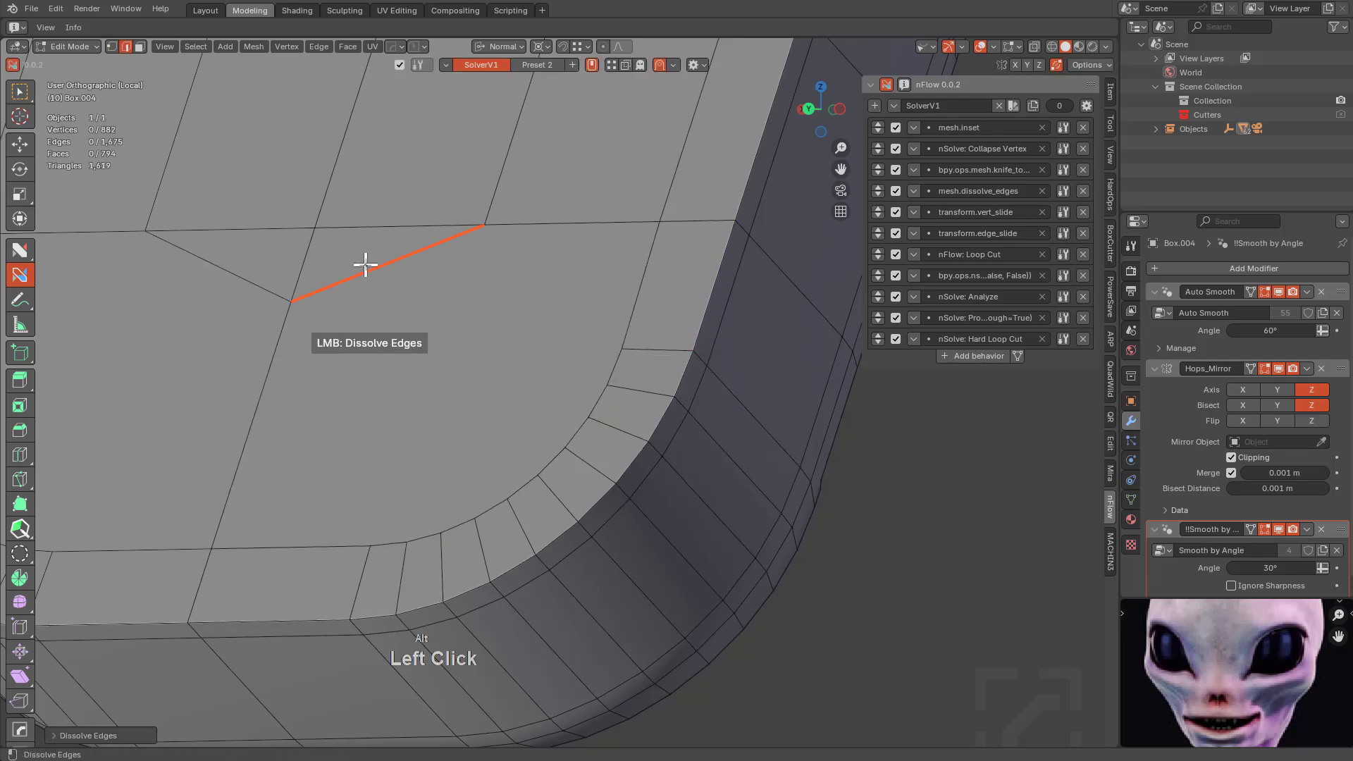
Divide the lower rounded face with a crosswise knife cut from its curve and a lengthwise join between its lower and upper borders.
right_click(623, 348)
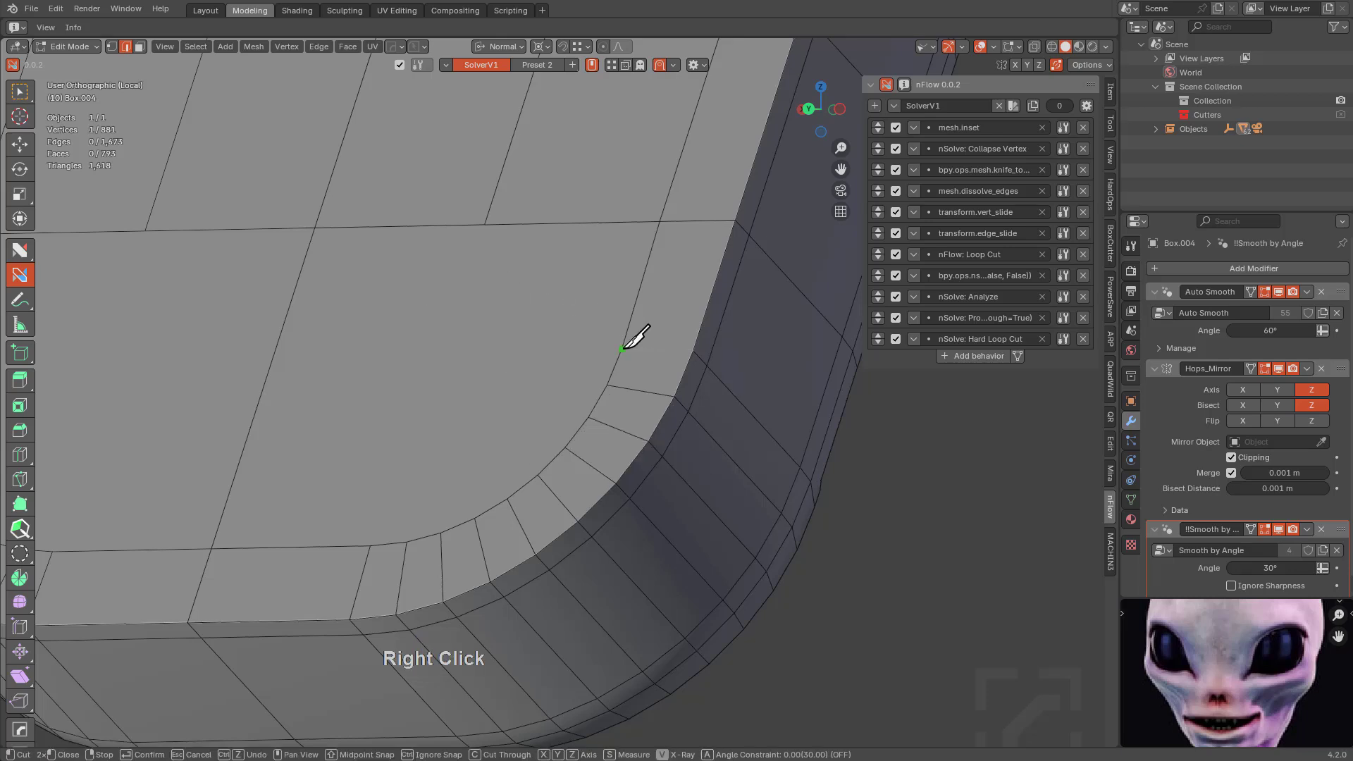
click(218, 361)
key(space)
drag(370, 544, 484, 226)
Join every second vertex along the inset curve to the crossing point of the new edges, forming a fan.
drag(442, 530, 441, 362)
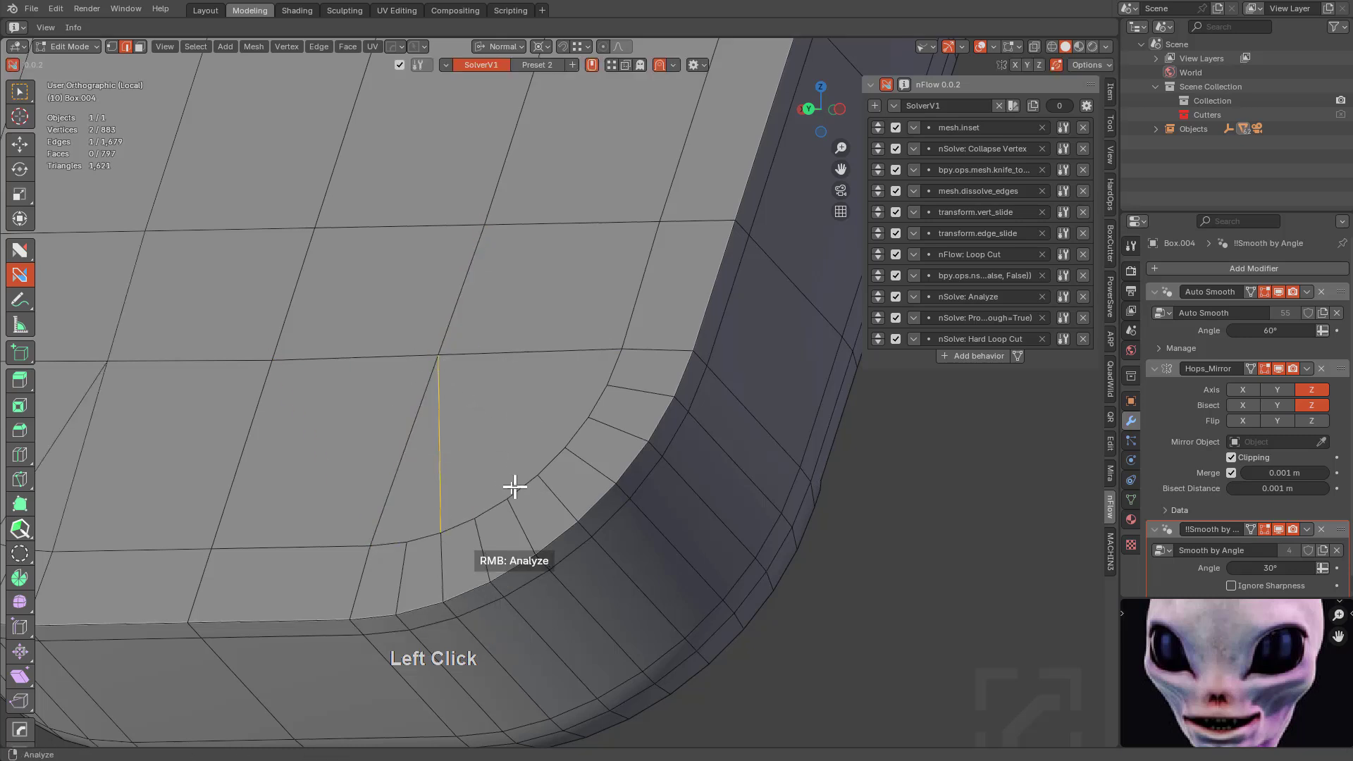
drag(507, 498, 449, 363)
drag(567, 445, 458, 359)
drag(606, 385, 451, 361)
Knife a second crosswise edge just above the fan's centre and dissolve the edge between the centre and the curve's upper vertex.
right_click(625, 348)
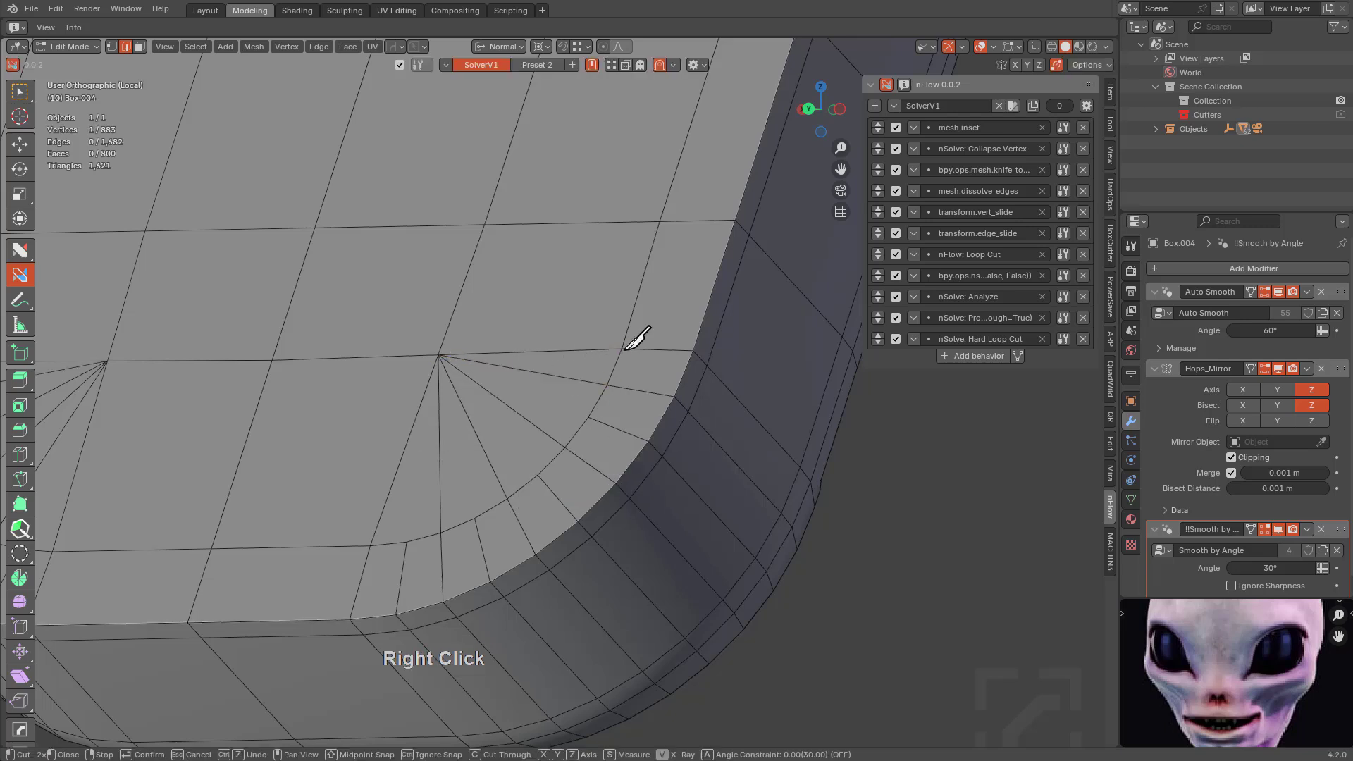
click(452, 315)
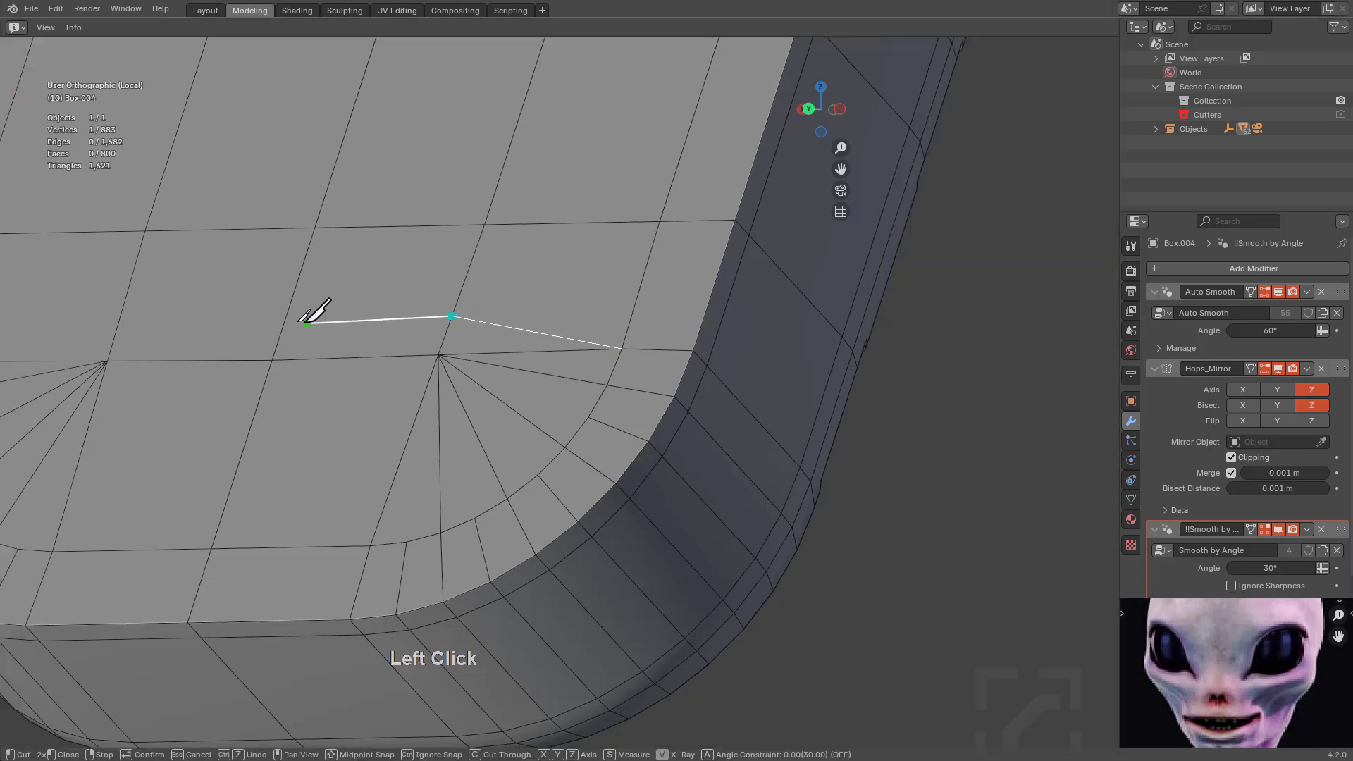
key(space)
key(alt)
alt+click(547, 356)
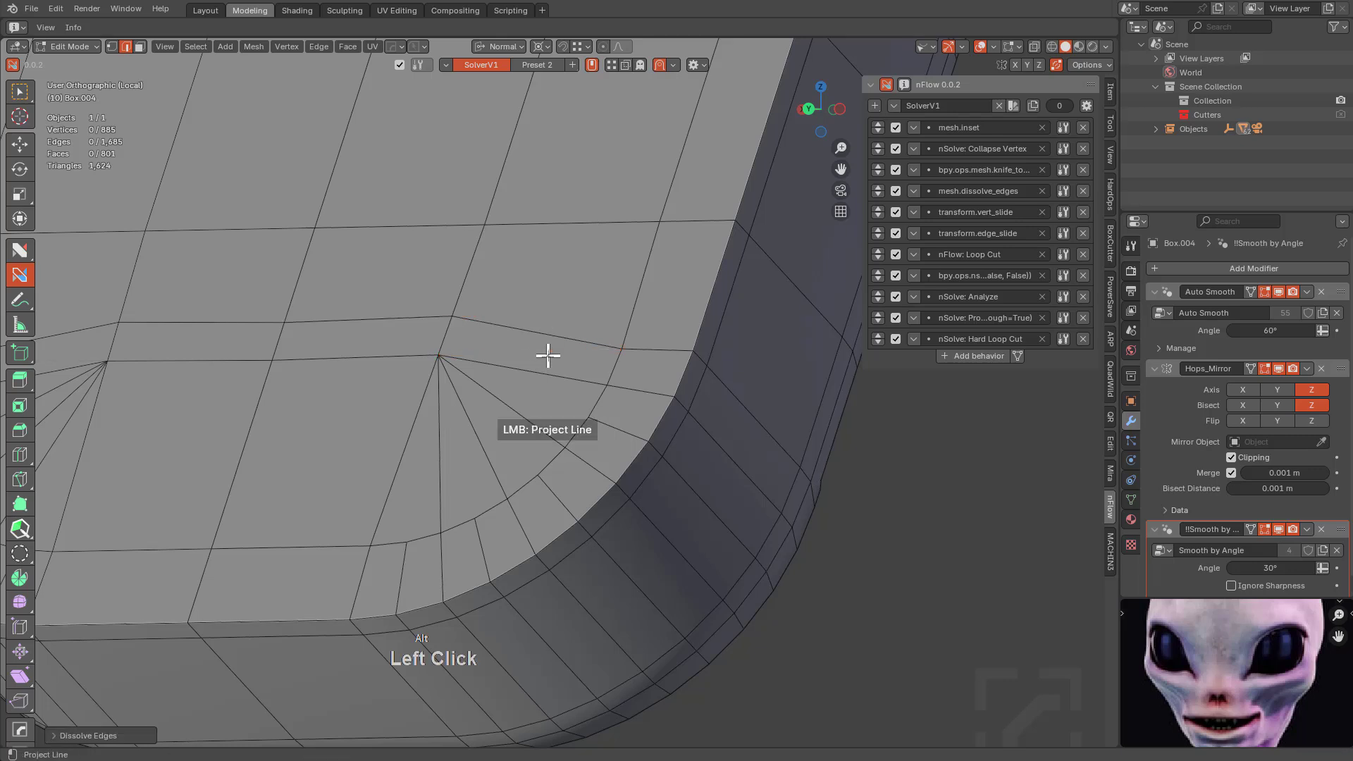
Run Analyze on the mesh and examine the highlighted faces around the lowest ridge and the rounded end.
right_click(588, 281)
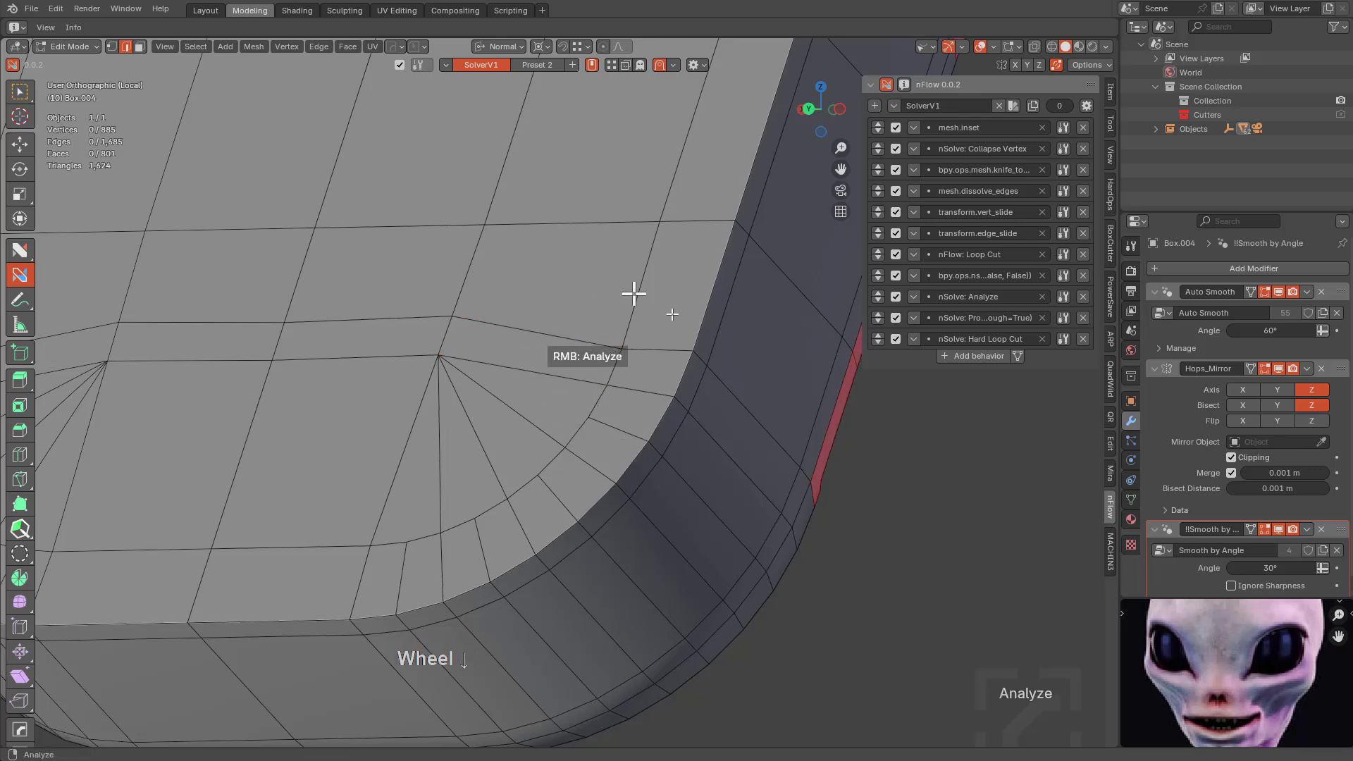
scroll(634, 293, down, 5)
middle_drag(634, 294, 661, 370)
scroll(661, 370, up, 2)
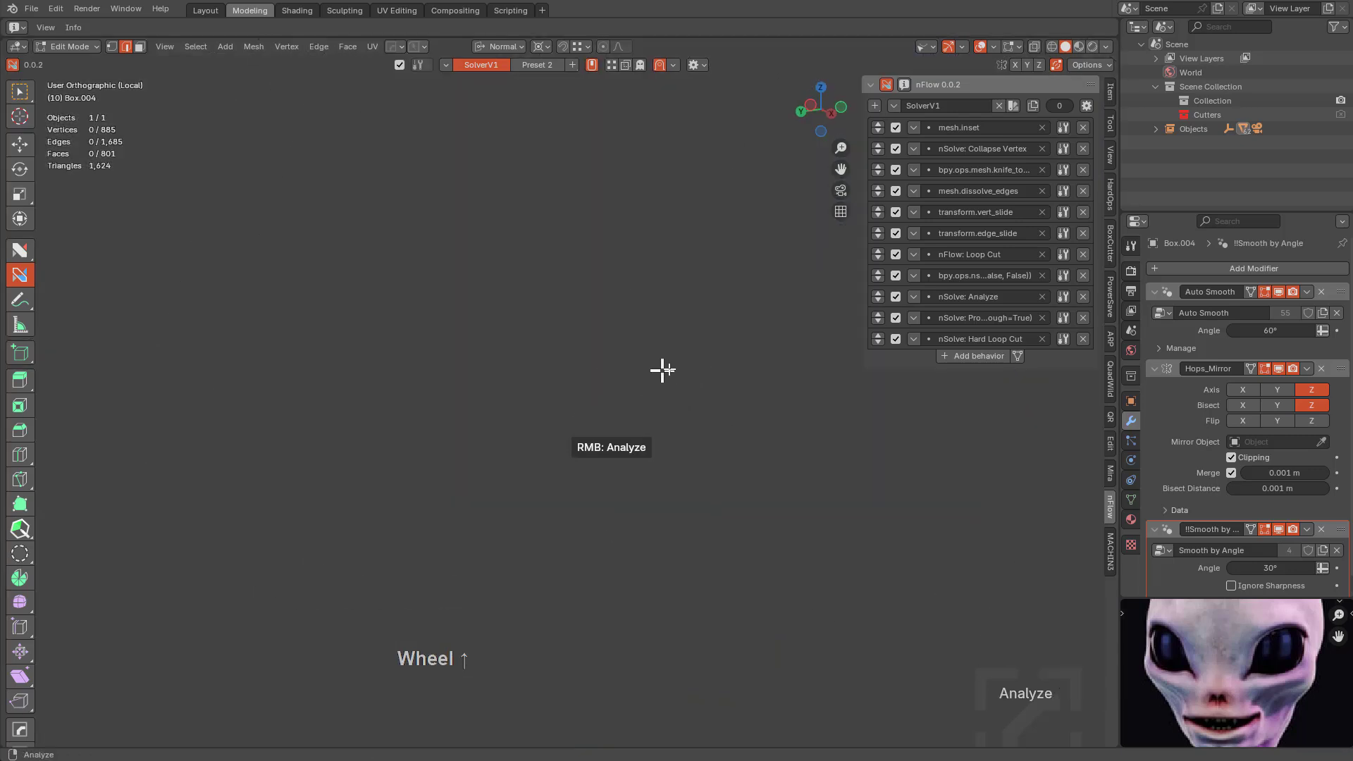
shift+middle_drag(768, 398, 310, 444)
middle_drag(694, 442, 577, 374)
scroll(725, 458, up, 5)
scroll(577, 374, up, 3)
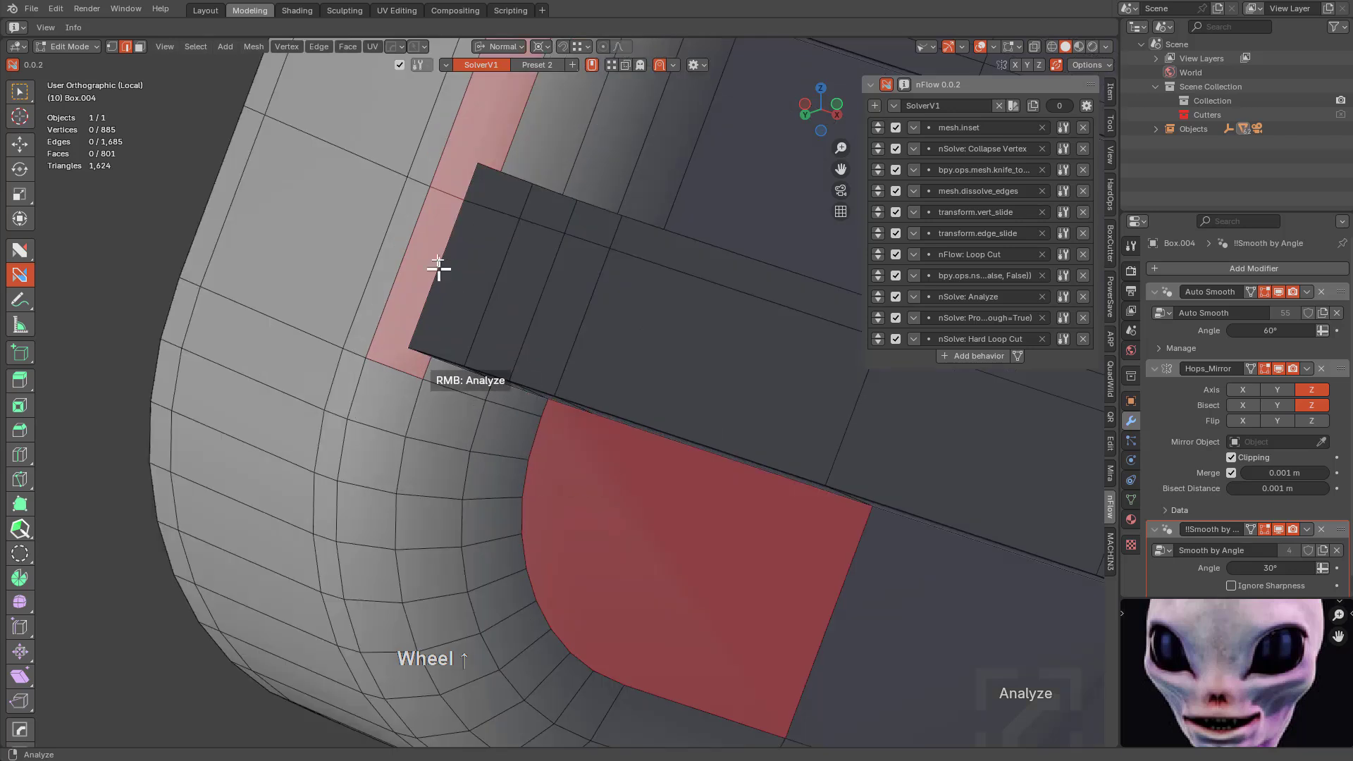
Add loop cuts across the side beside the lowest ridge's corners and join their ends across the highlighted side strip.
click(508, 143)
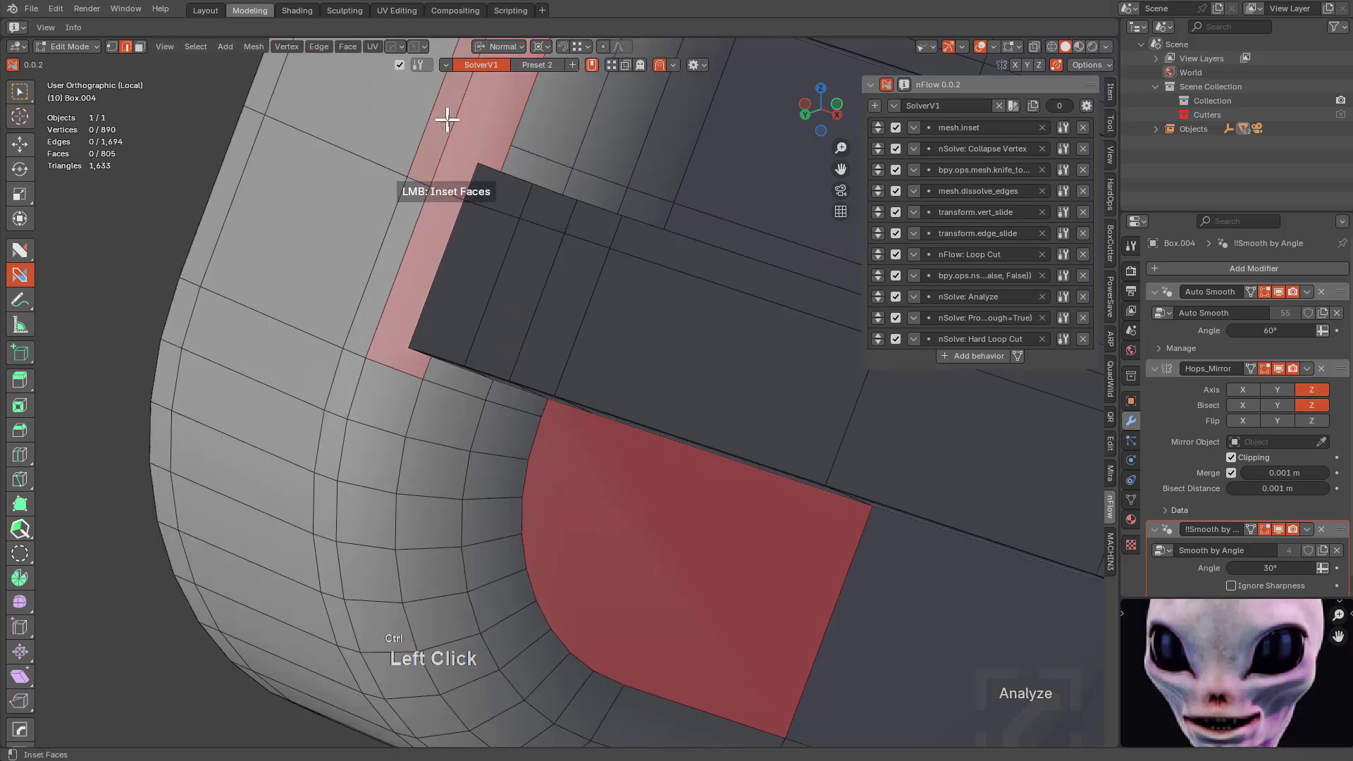
click(448, 121)
right_click(455, 119)
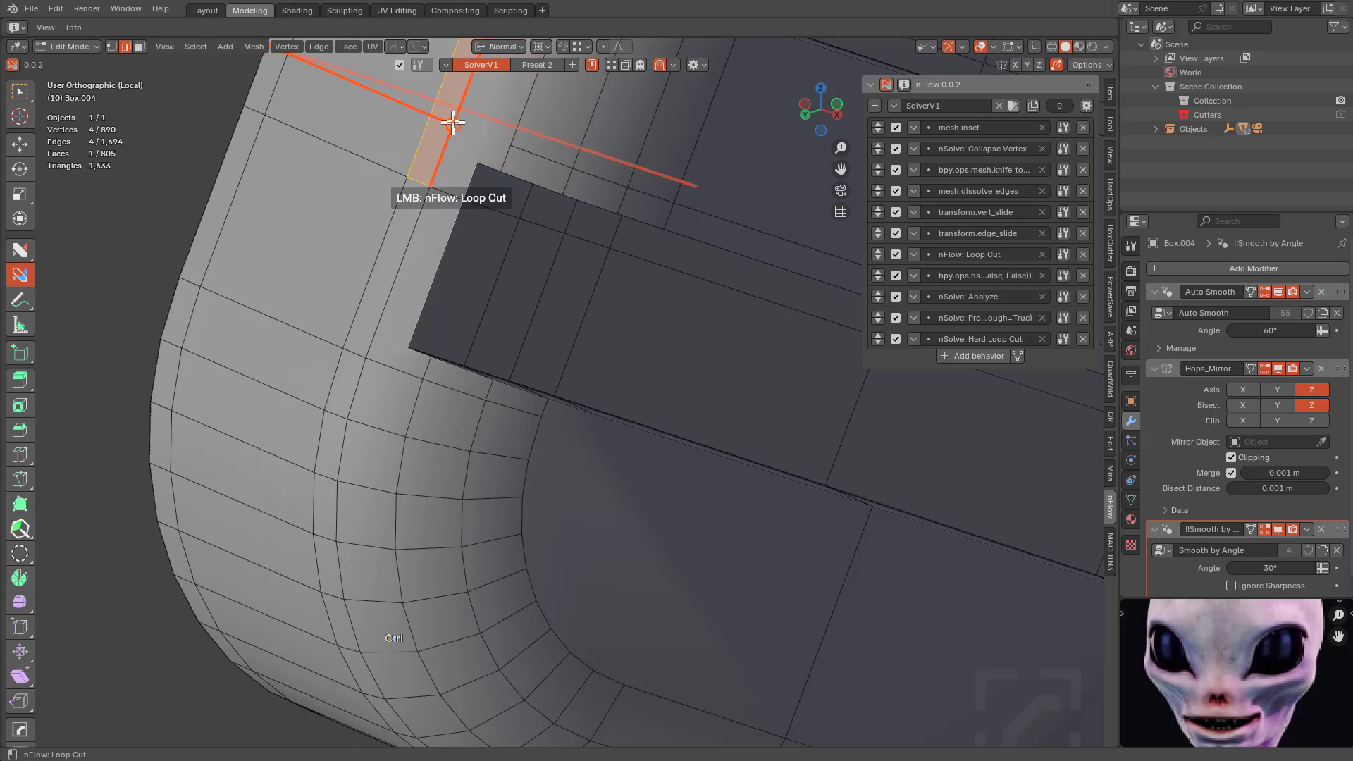
click(453, 124)
click(457, 132)
click(496, 146)
right_click(481, 182)
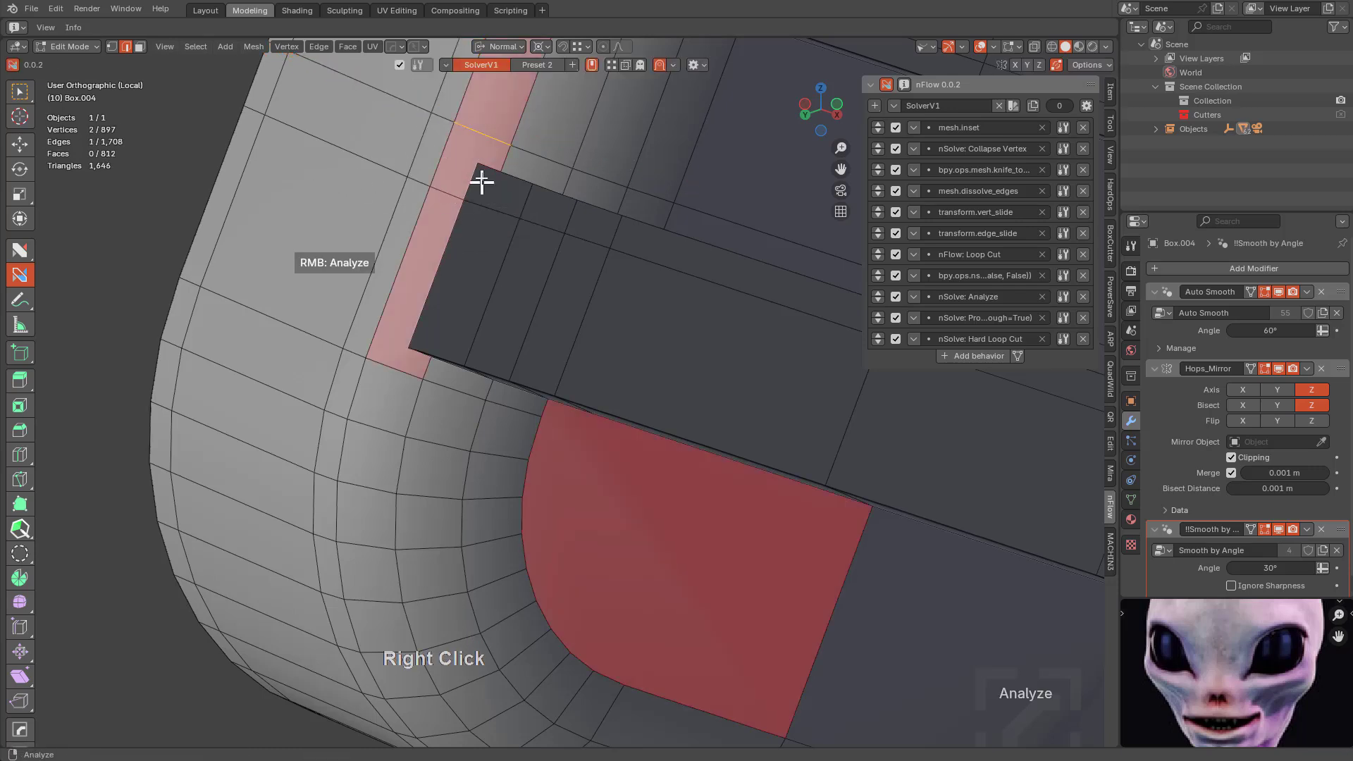
Join the side wall vertices diagonally to the upper and lower corners of the lowest ridge.
click(454, 126)
click(476, 159)
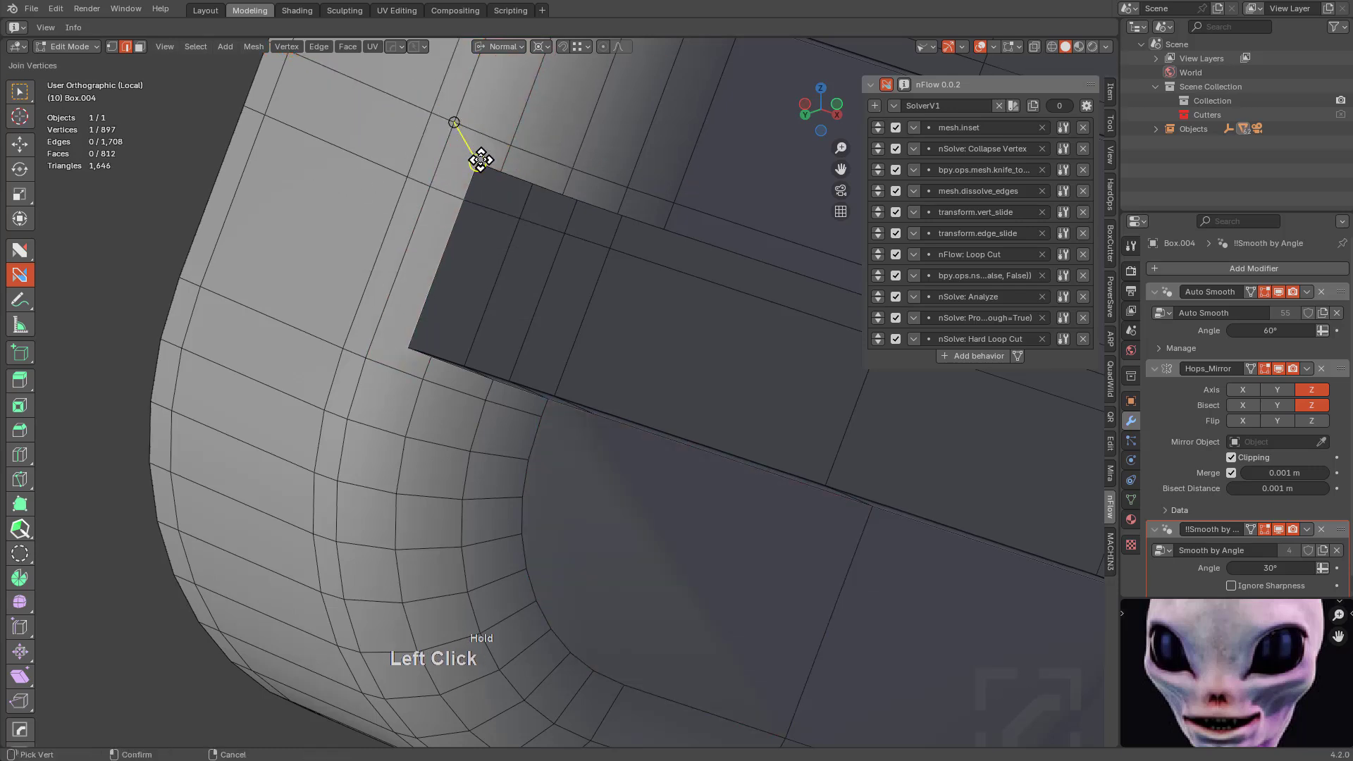
right_click(348, 257)
click(412, 348)
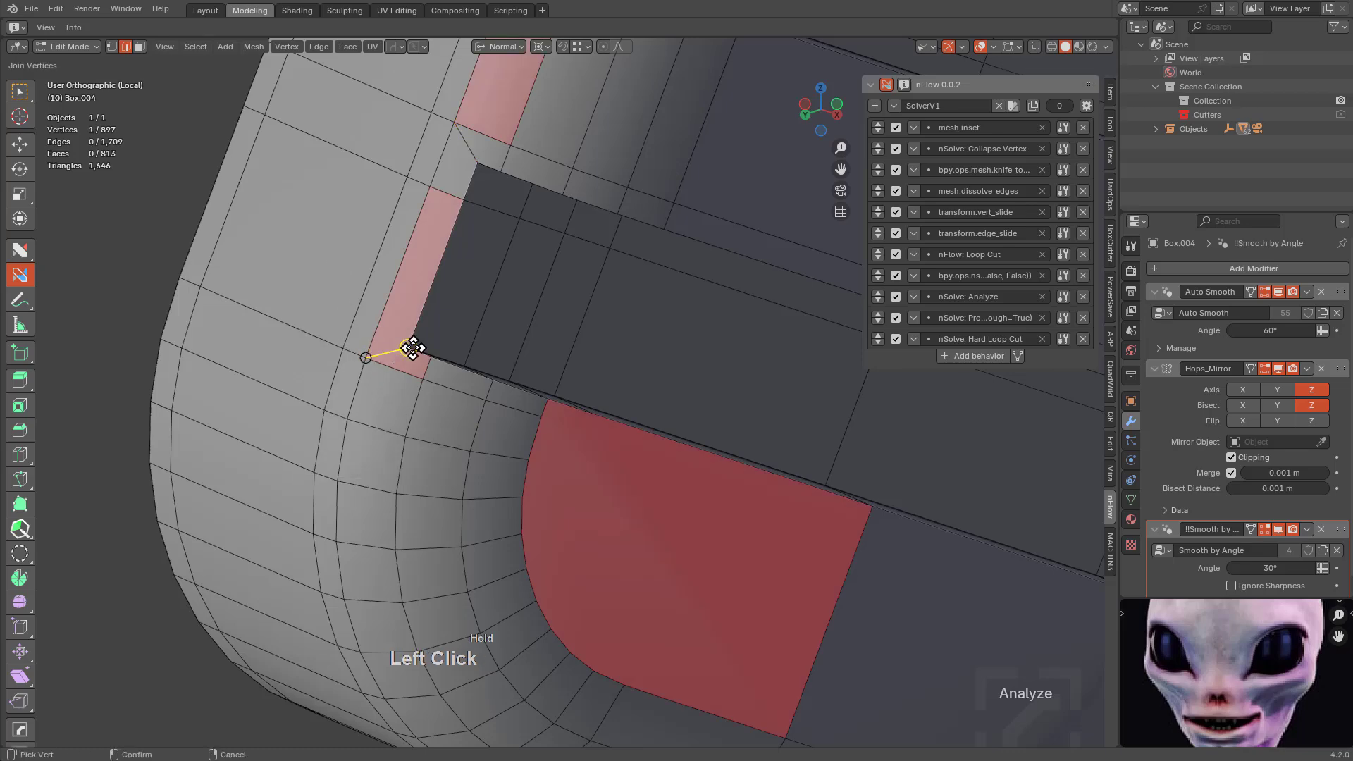
Add a loop cut just below the second ridge from the lower end and join its side vertex to the ridge's lower corner.
middle_drag(619, 425, 603, 352)
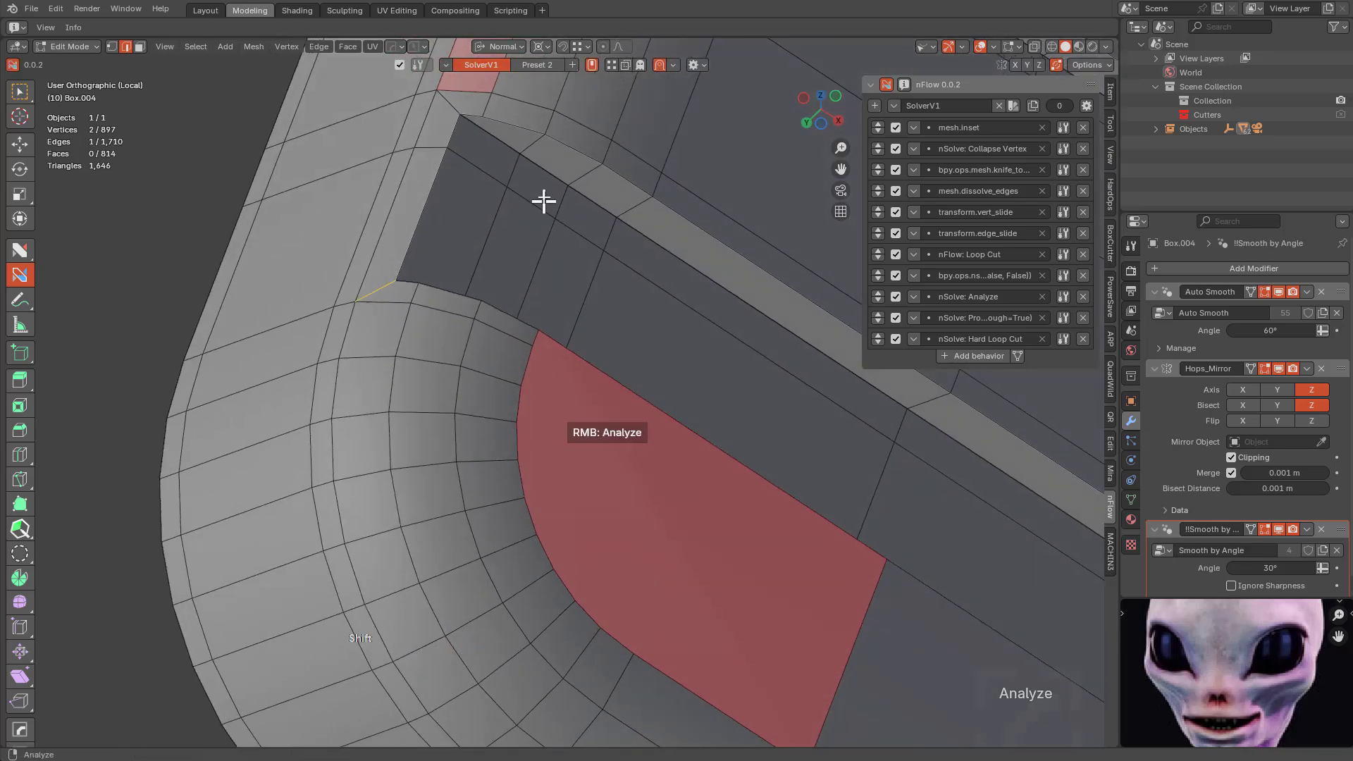
scroll(544, 200, down, 3)
shift+middle_drag(543, 199, 541, 422)
scroll(551, 374, up, 2)
mouse_move(550, 359)
middle_down()
mouse_move(549, 341)
mouse_move(529, 355)
middle_up()
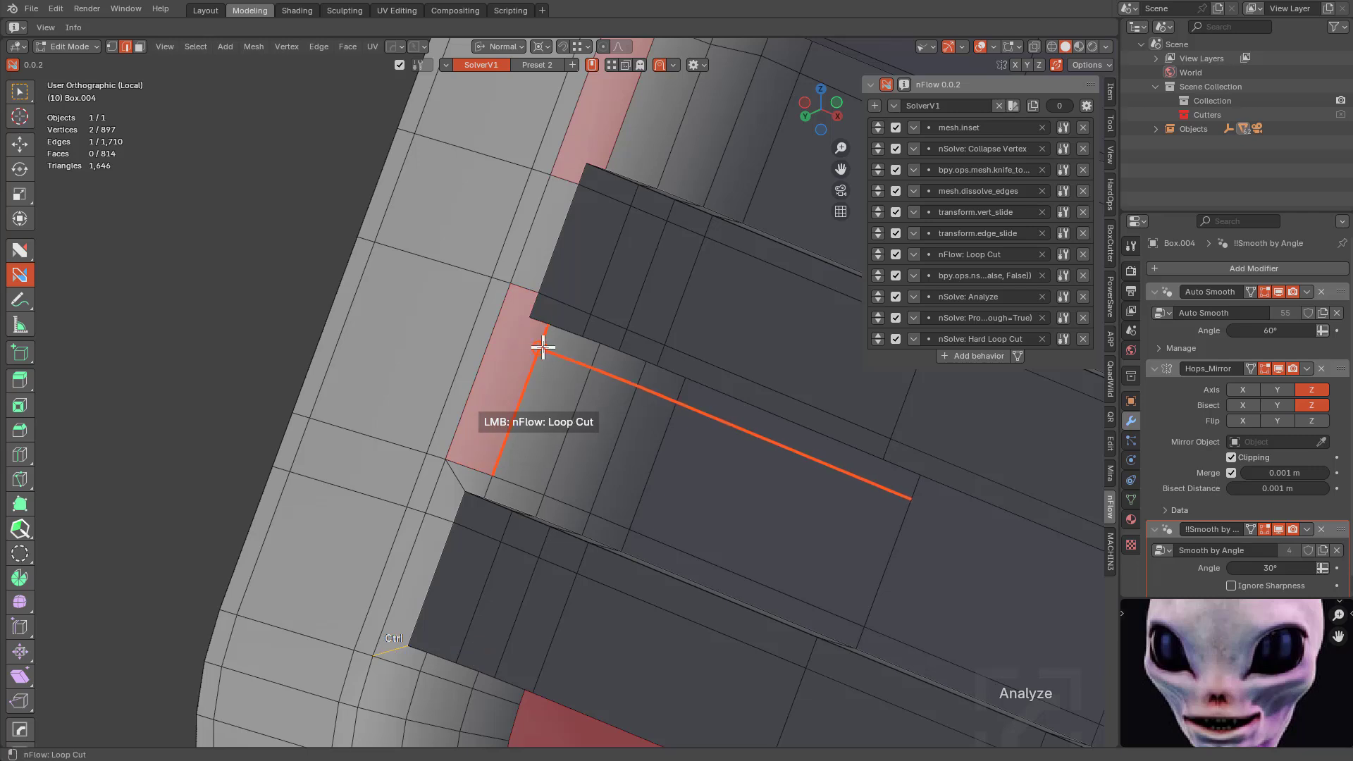
click(540, 342)
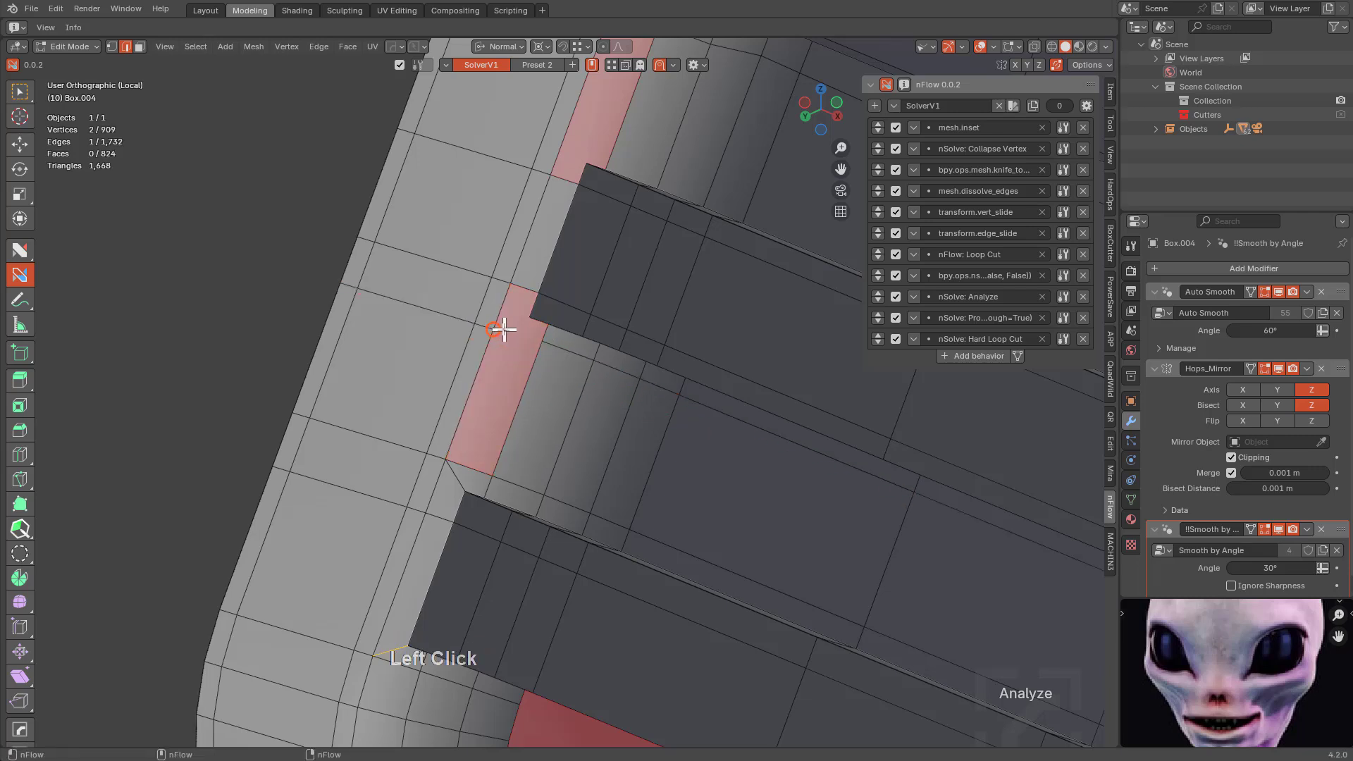
drag(500, 329, 530, 318)
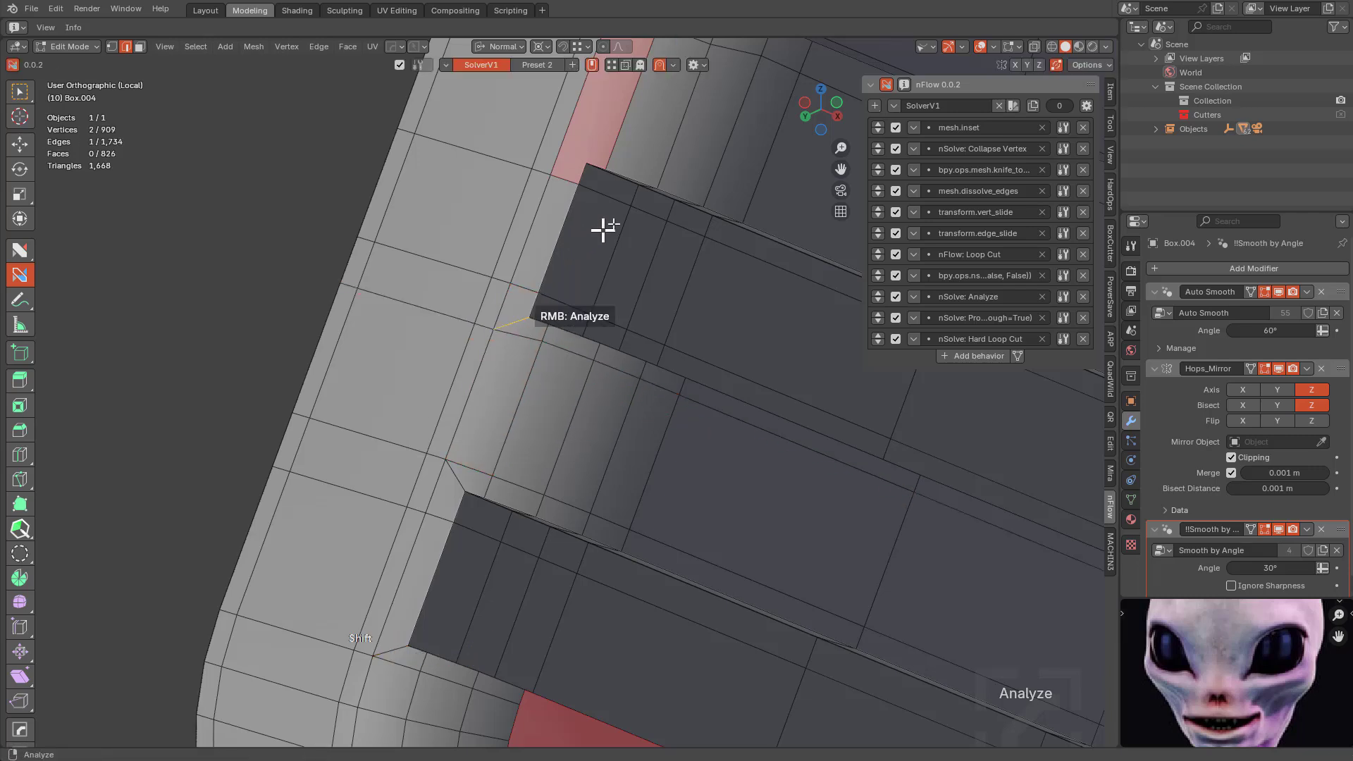
Add a loop cut in the groove above the second ridge and join its side vertex to the ridge's upper corner.
shift+middle_drag(604, 229, 523, 438)
ctrl+click(527, 371)
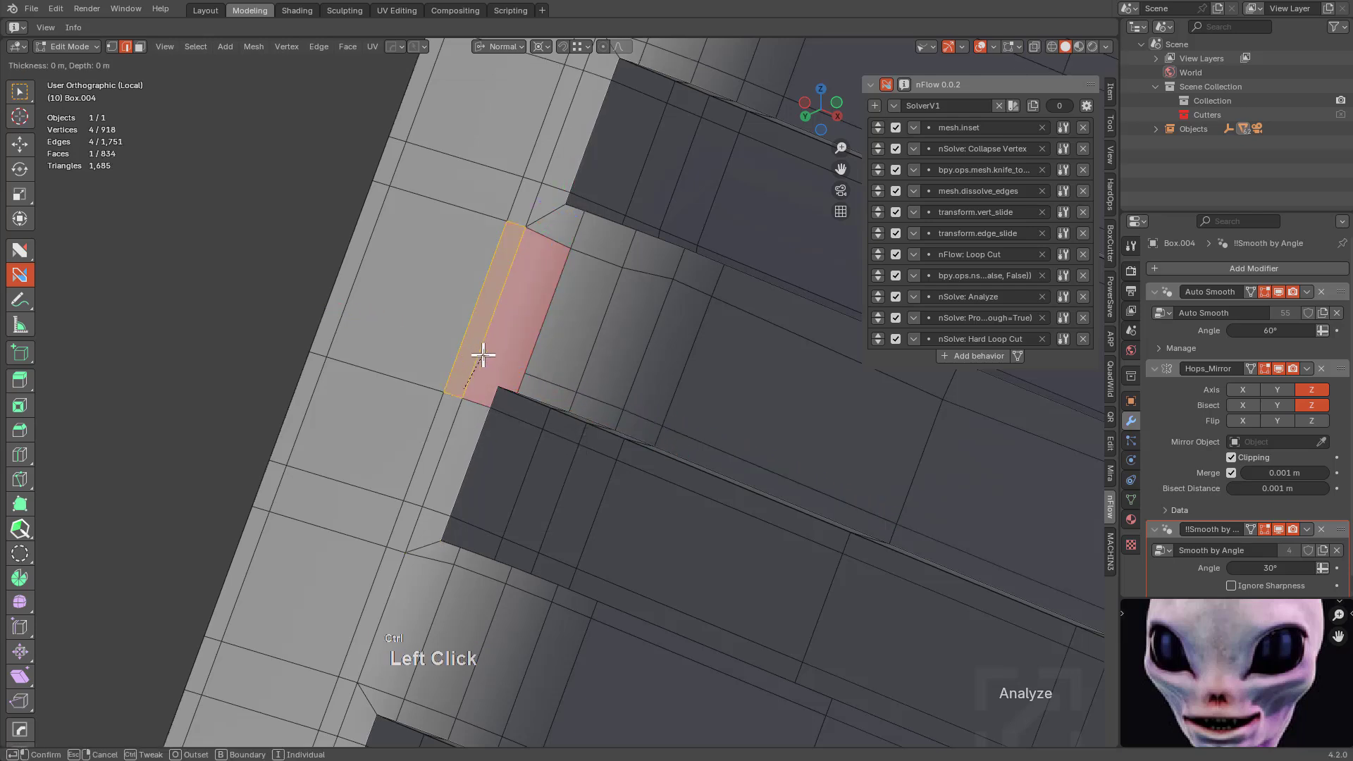
drag(479, 360, 499, 384)
scroll(589, 354, down, 5)
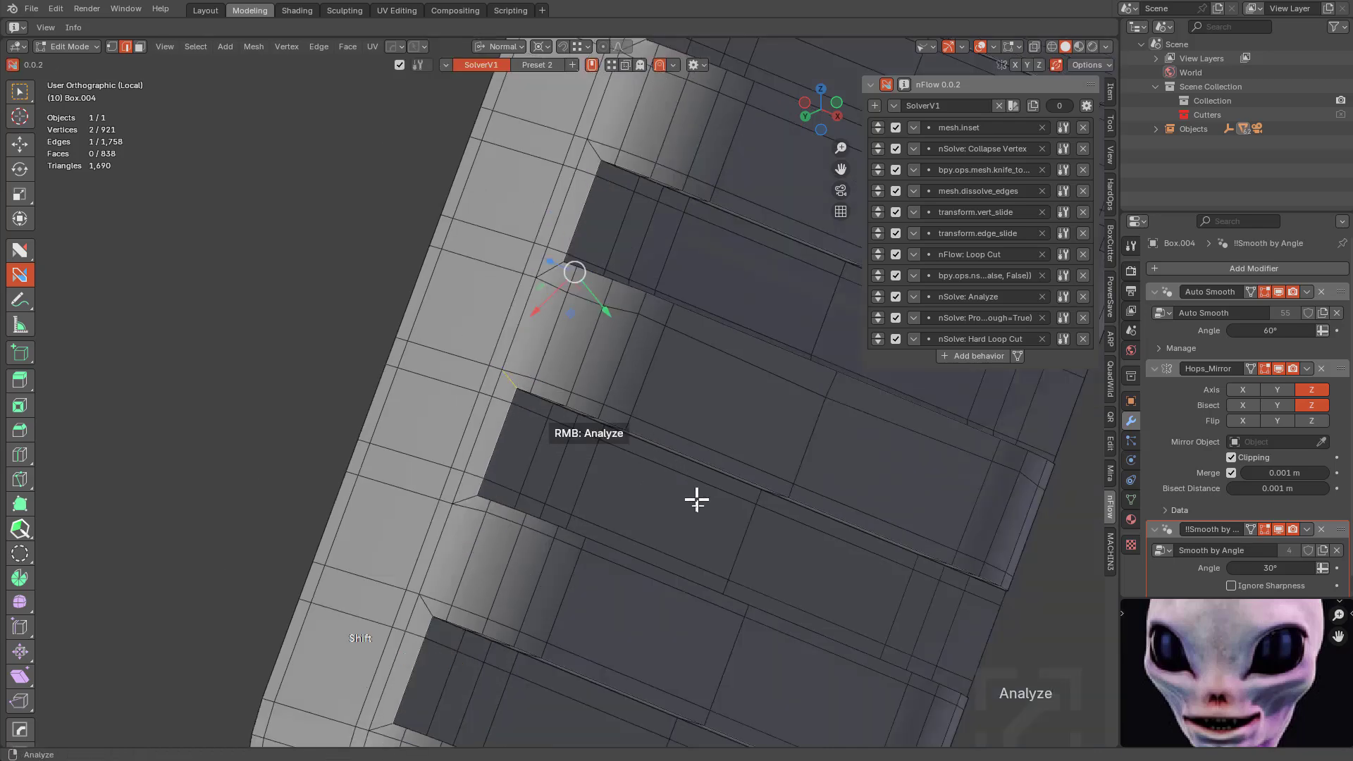
Try a lengthwise loop cut through the rounded face at the lower end and up along the ridges.
shift+middle_drag(694, 498, 634, 272)
middle_drag(660, 425, 557, 406)
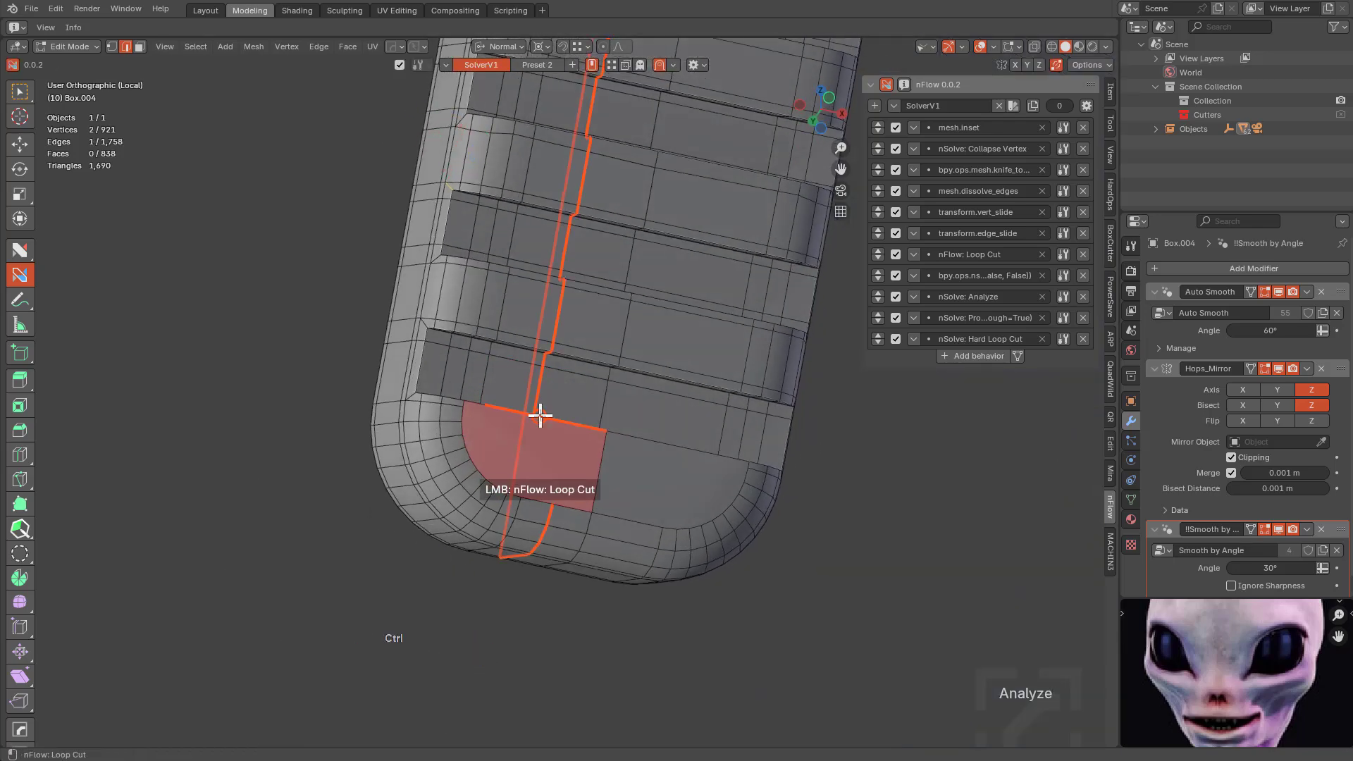
ctrl+click(540, 416)
scroll(596, 269, down, 2)
shift+middle_drag(597, 211, 573, 559)
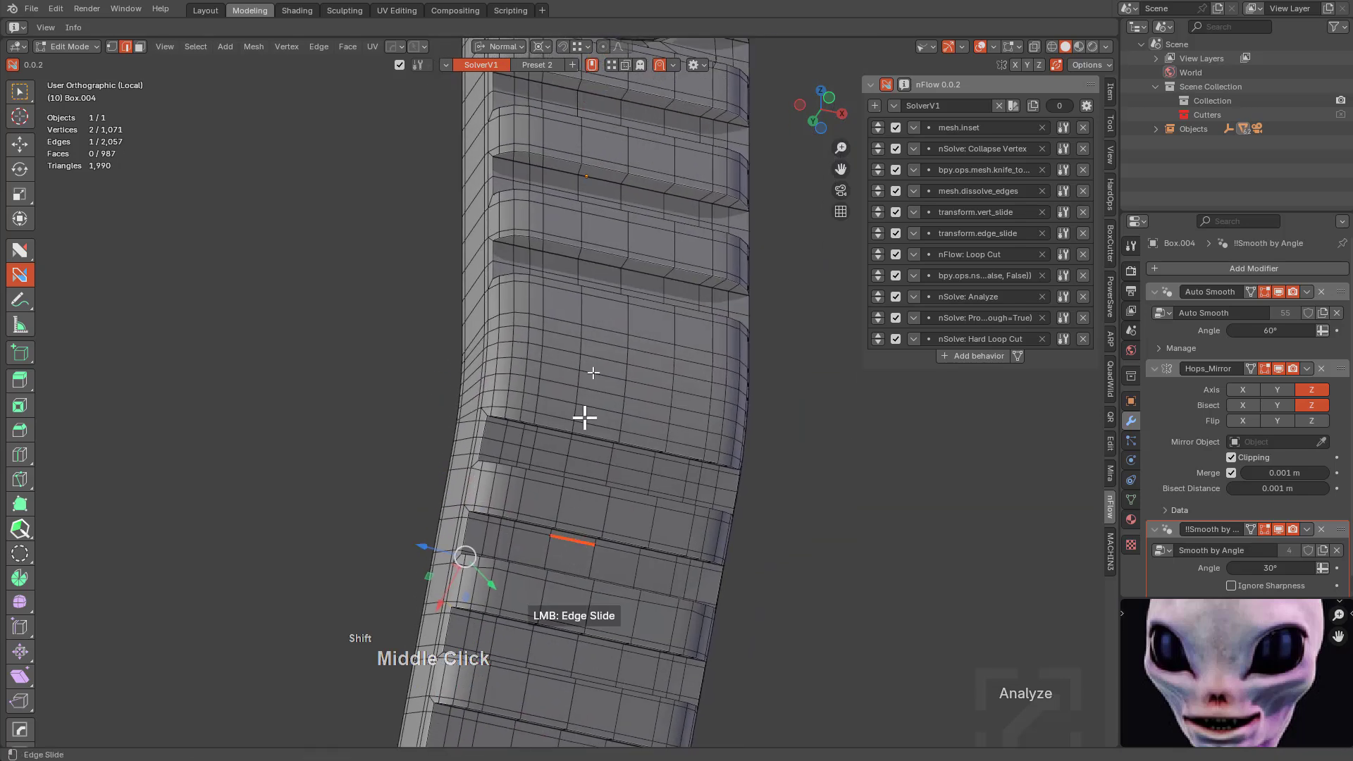
scroll(598, 209, down, 1)
scroll(598, 210, down, 4)
shift+middle_drag(597, 209, 592, 360)
scroll(619, 353, up, 5)
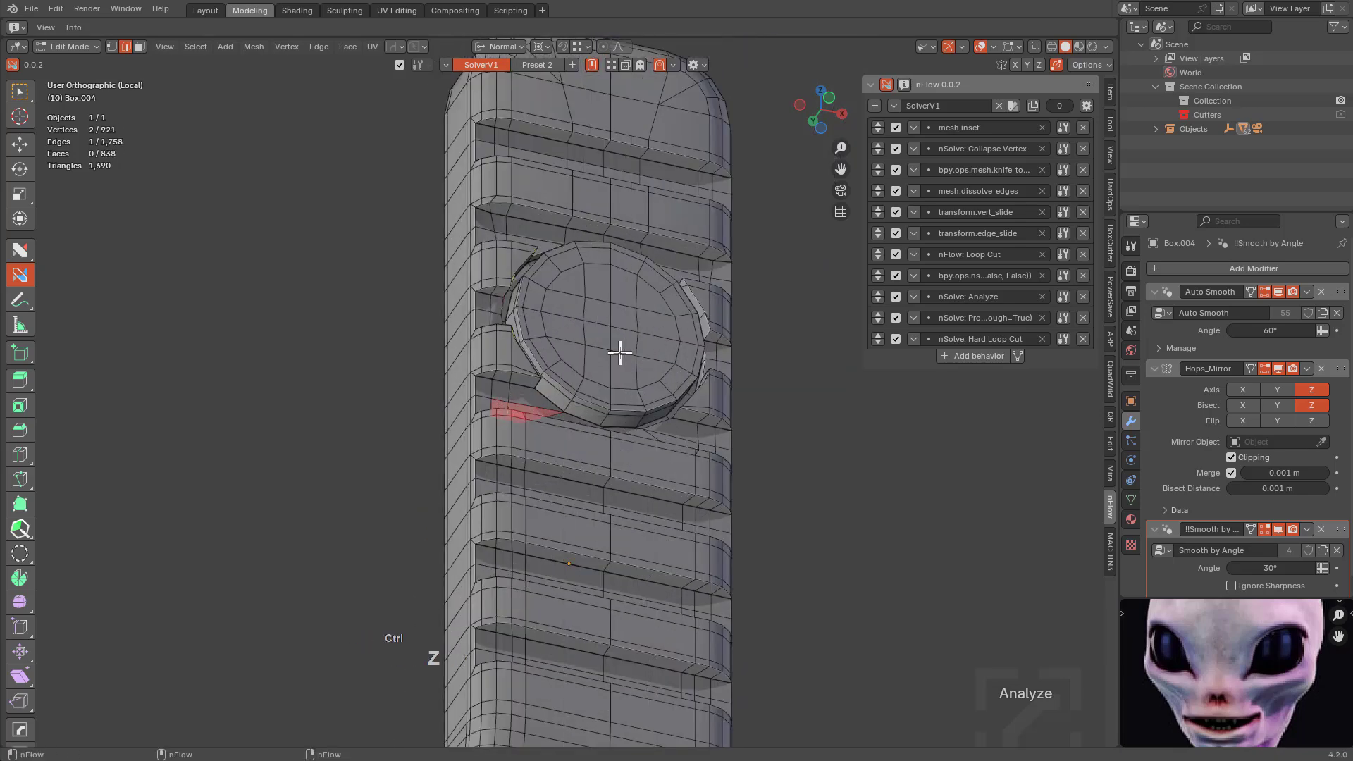
Knife a crosswise edge along the upper border of the rounded end face, from its curve to the centre edge, and clear the selection.
scroll(632, 519, down, 4)
shift+middle_drag(631, 519, 625, 244)
scroll(592, 290, up, 5)
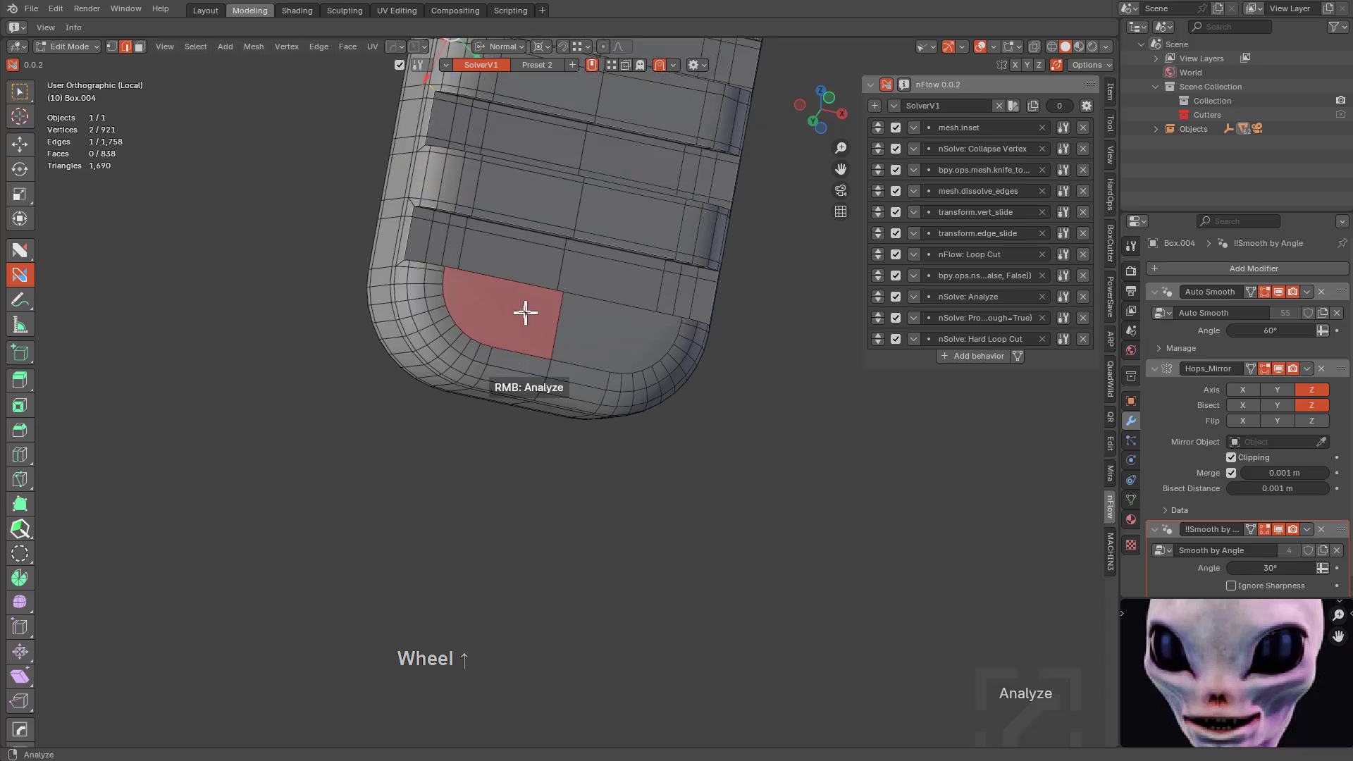
middle_drag(525, 312, 601, 393)
scroll(625, 353, up, 5)
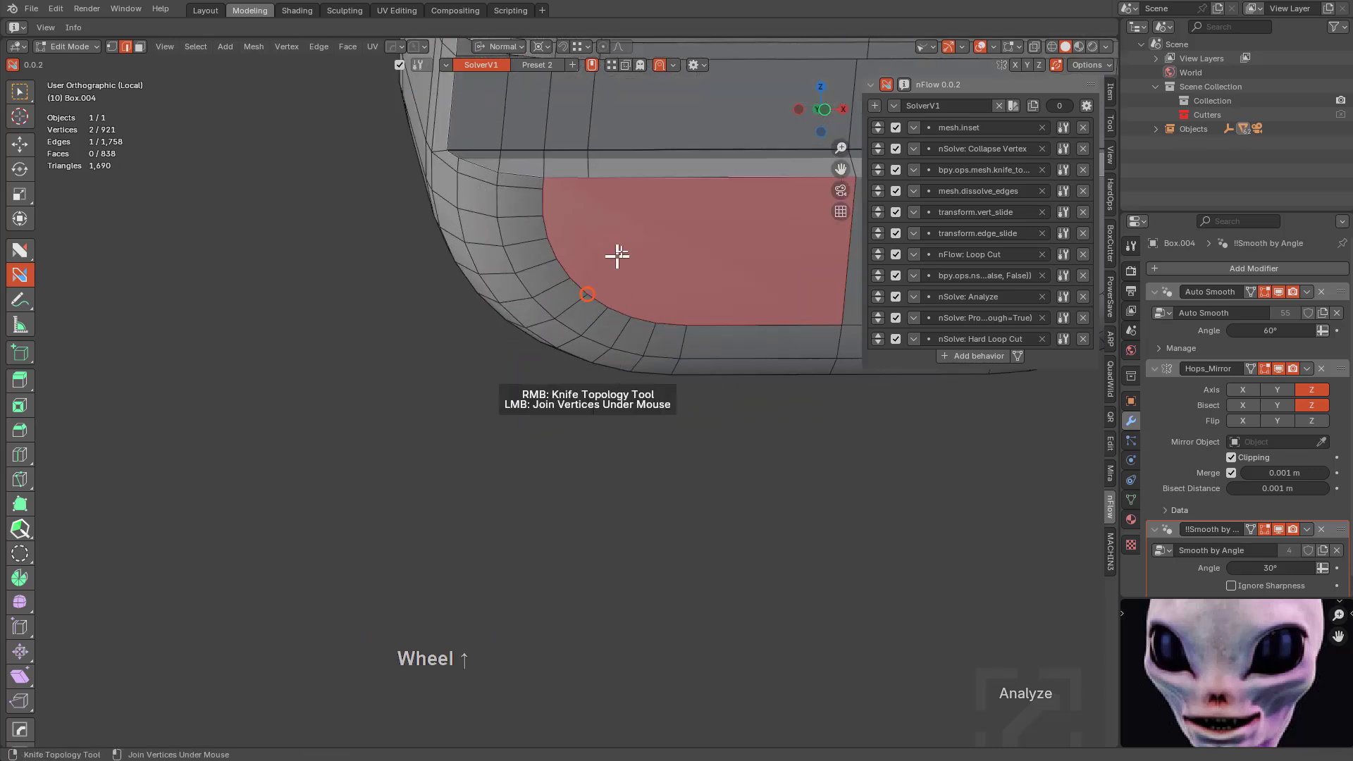
shift+middle_drag(644, 208, 527, 327)
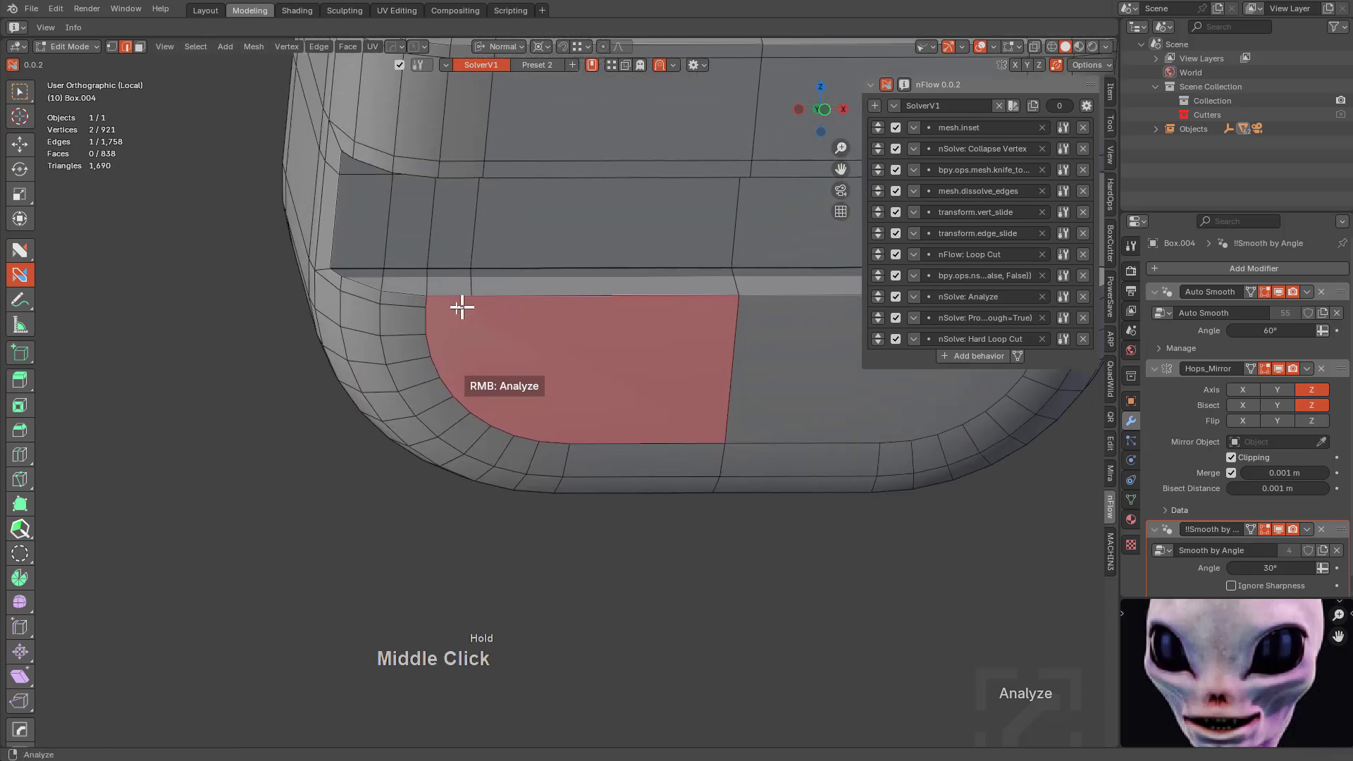
right_click(424, 308)
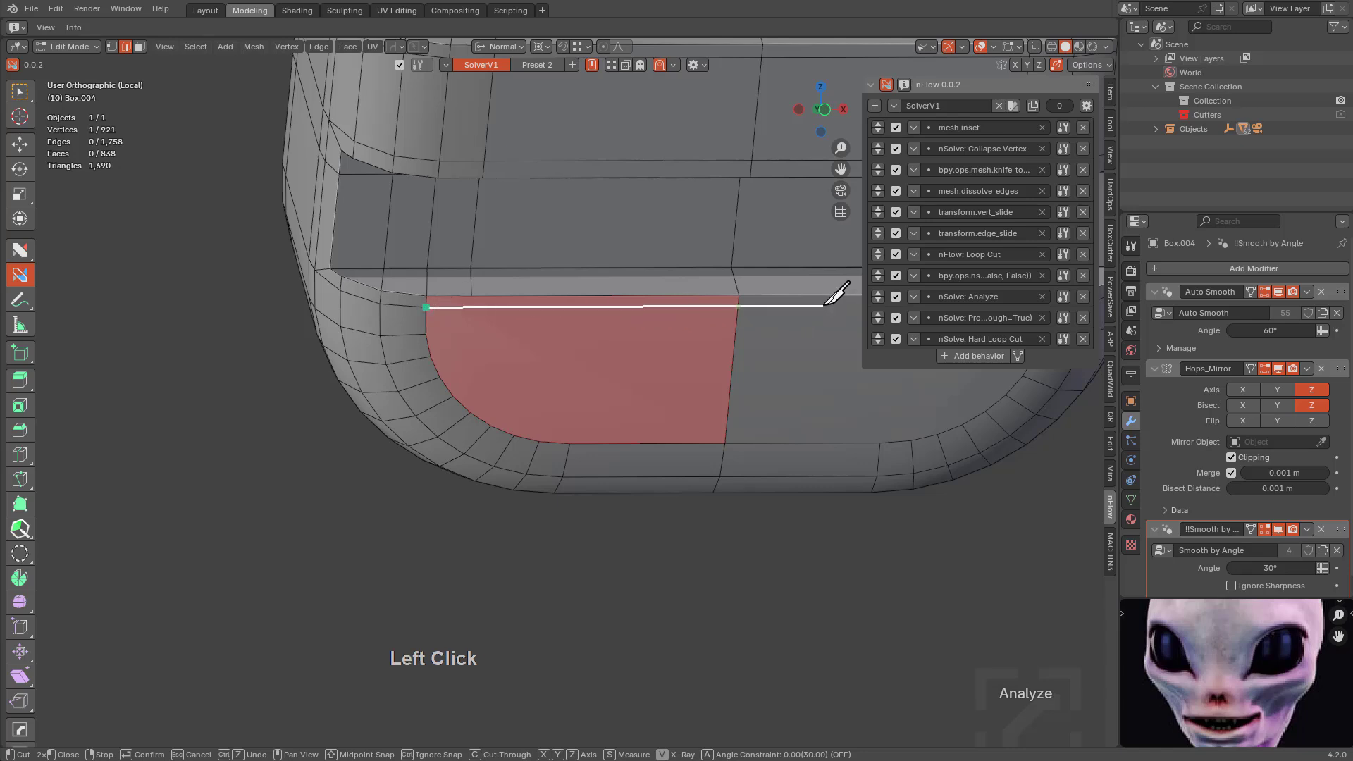
key(space)
click(425, 305)
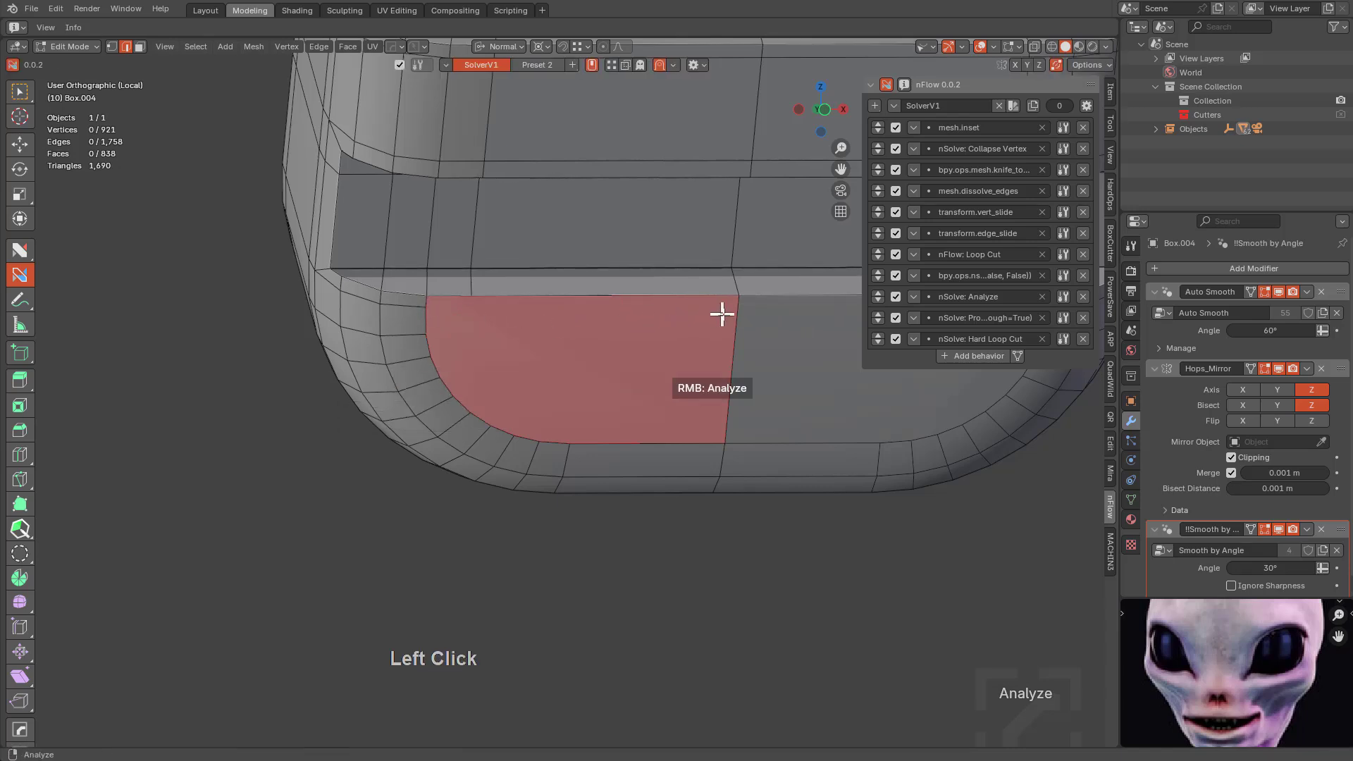
right_click(425, 307)
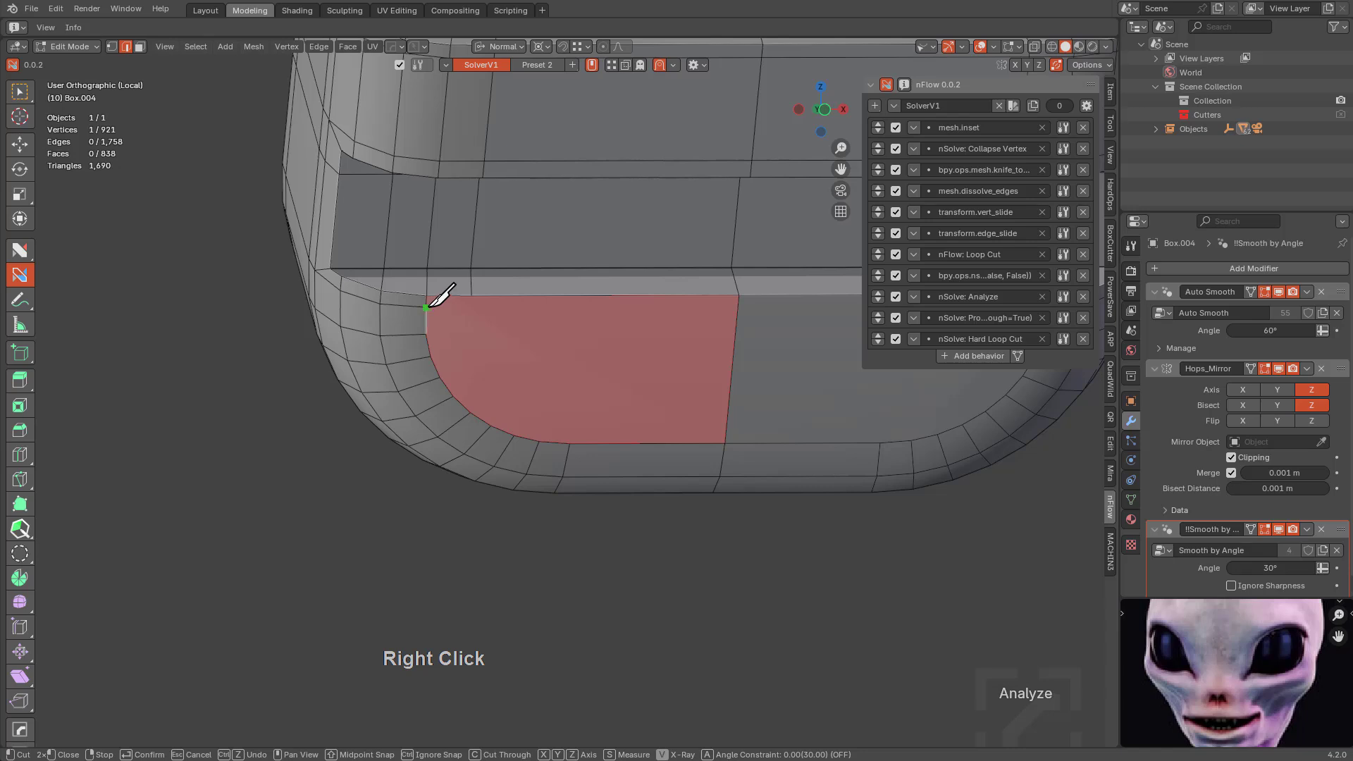
key(space)
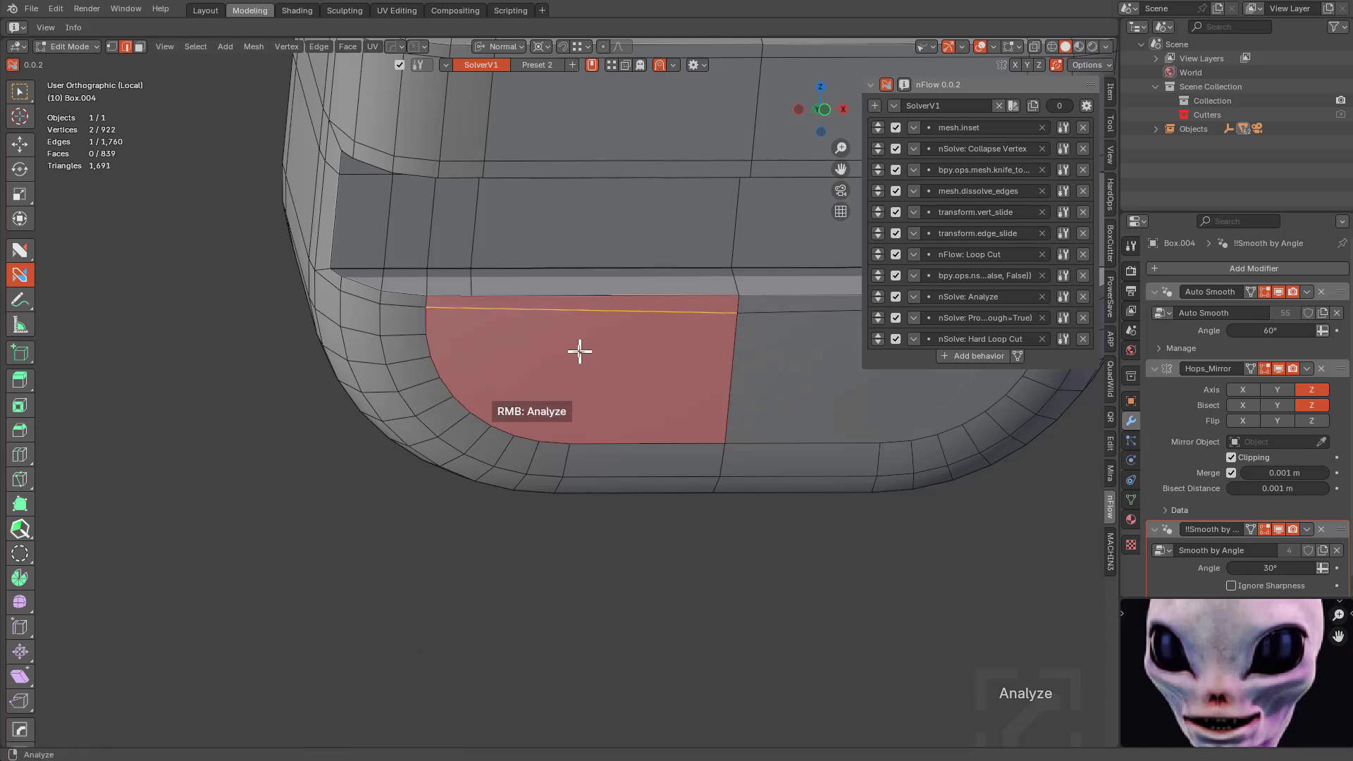
key(a)
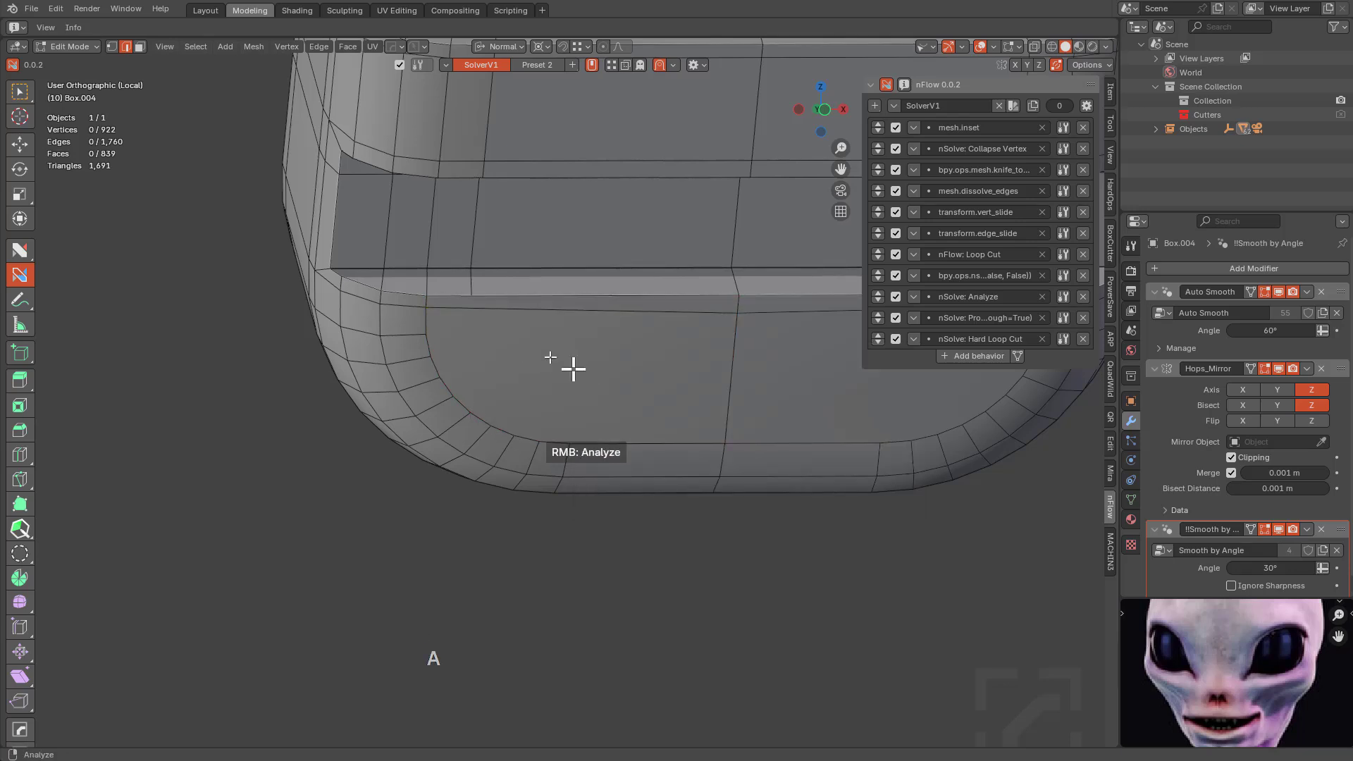
Inset the large n-gon on one half of the rounded end face and dissolve the overlapping edges at its upper outer corner.
ctrl+click(646, 357)
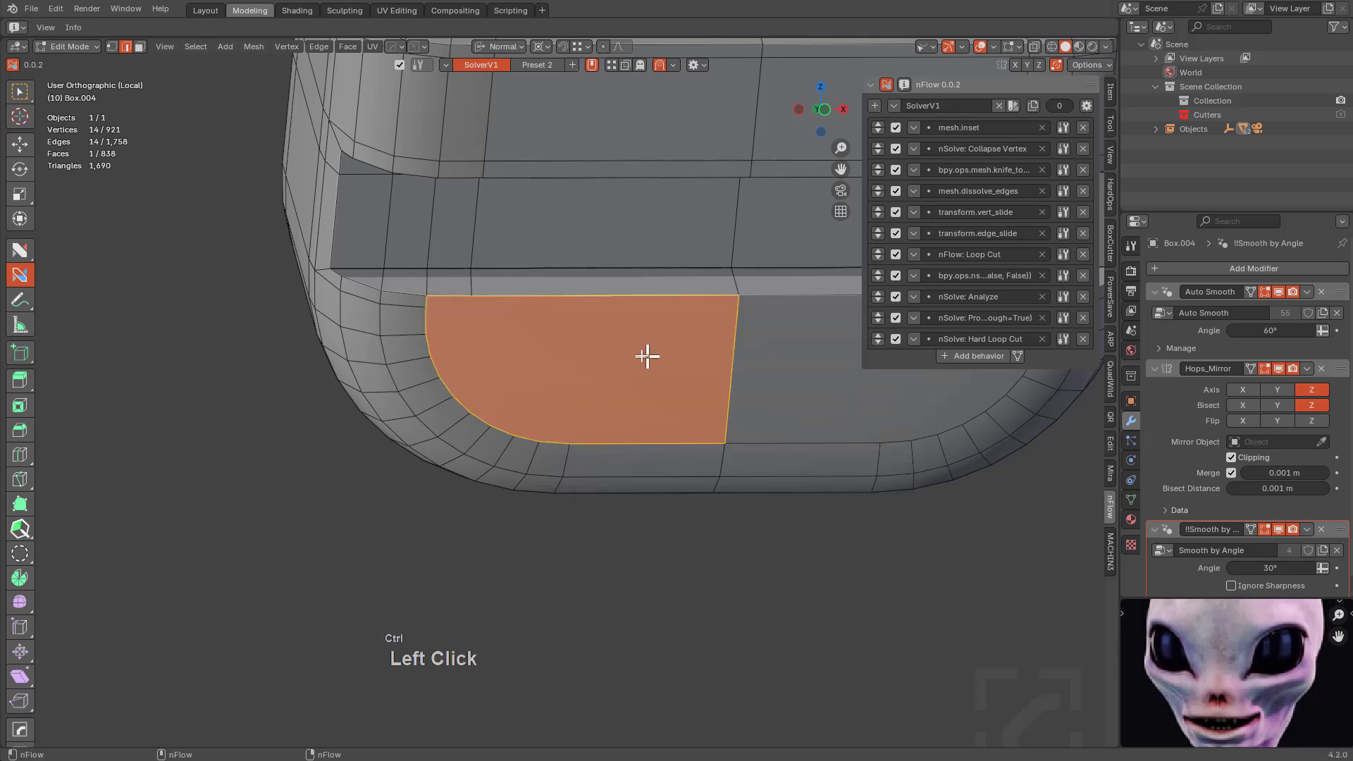
mouse_move(656, 356)
mouse_down()
mouse_move(602, 357)
mouse_move(646, 362)
mouse_up()
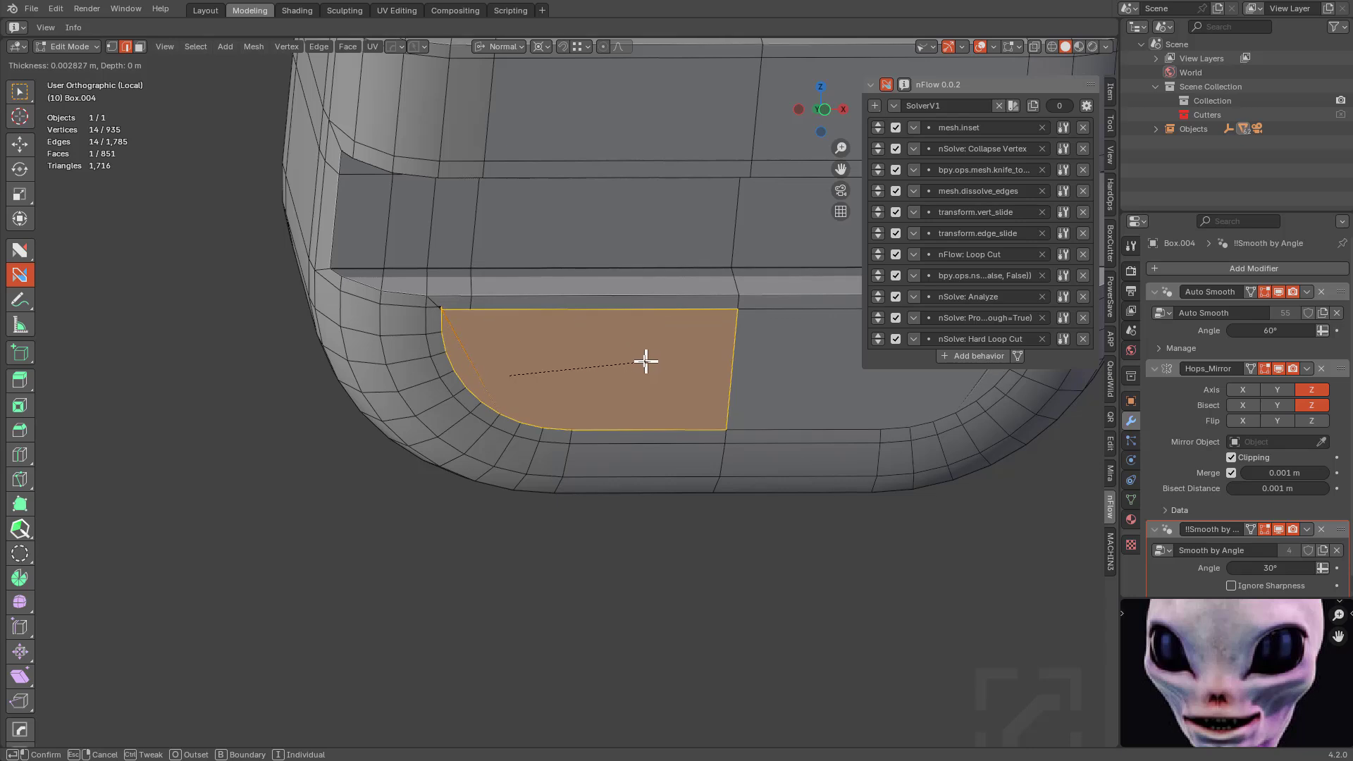
click(624, 357)
scroll(650, 409, up, 1)
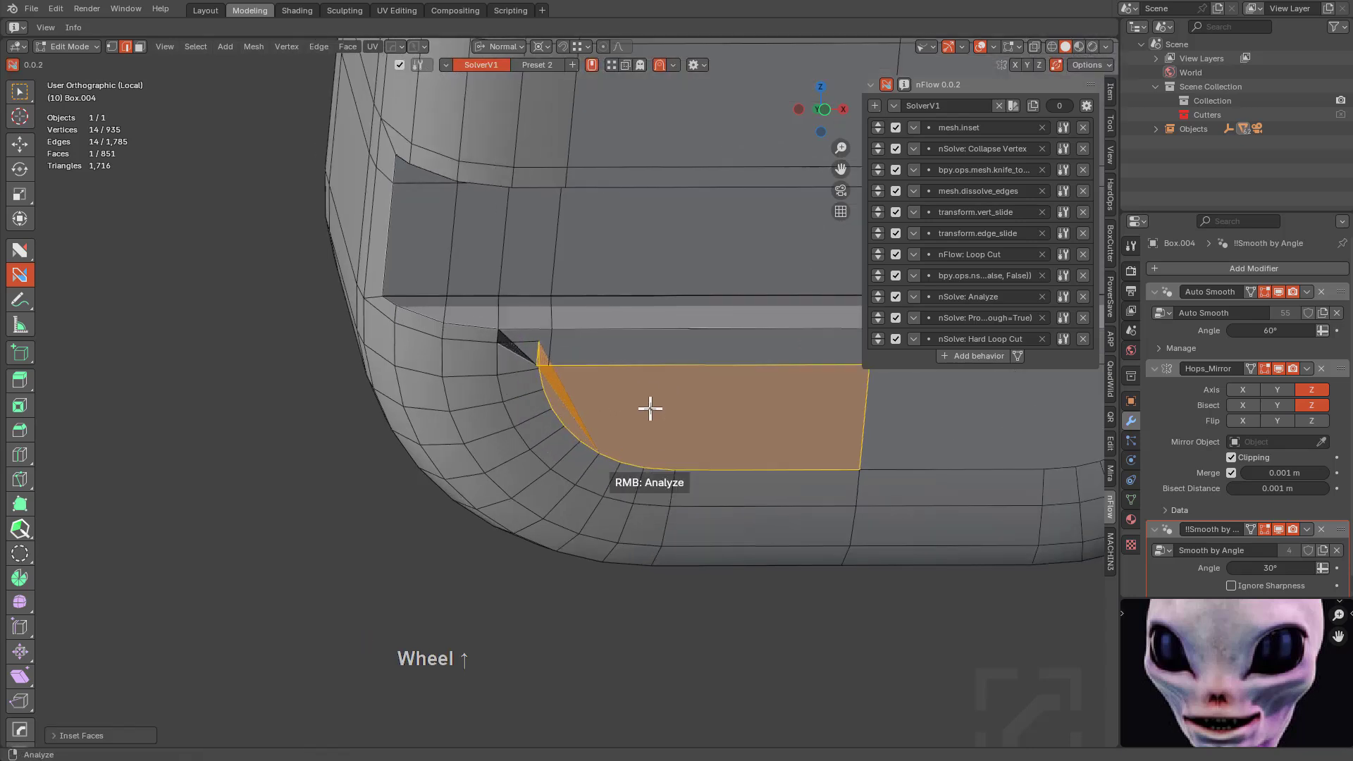
scroll(561, 392, up, 2)
ctrl+click(532, 351)
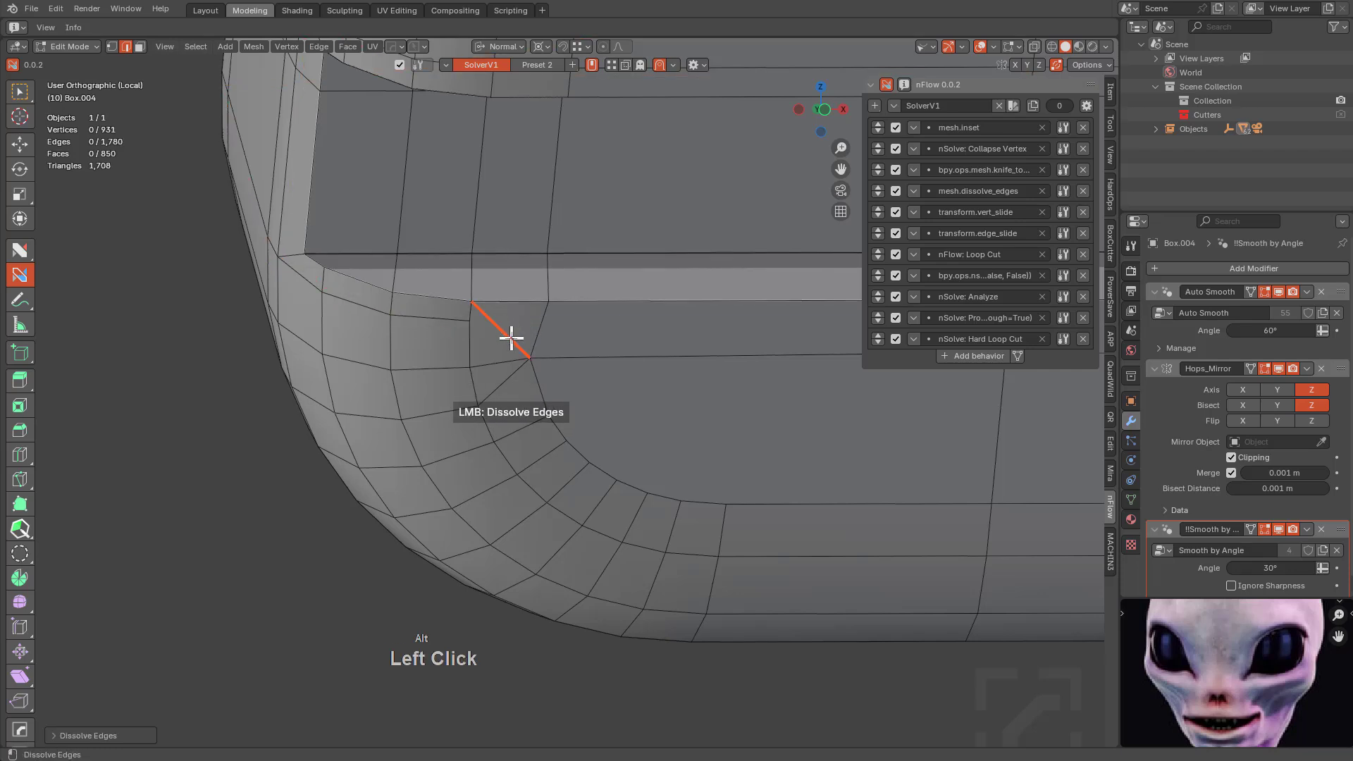
shift+drag(531, 359, 548, 331)
key(ctrl+z)
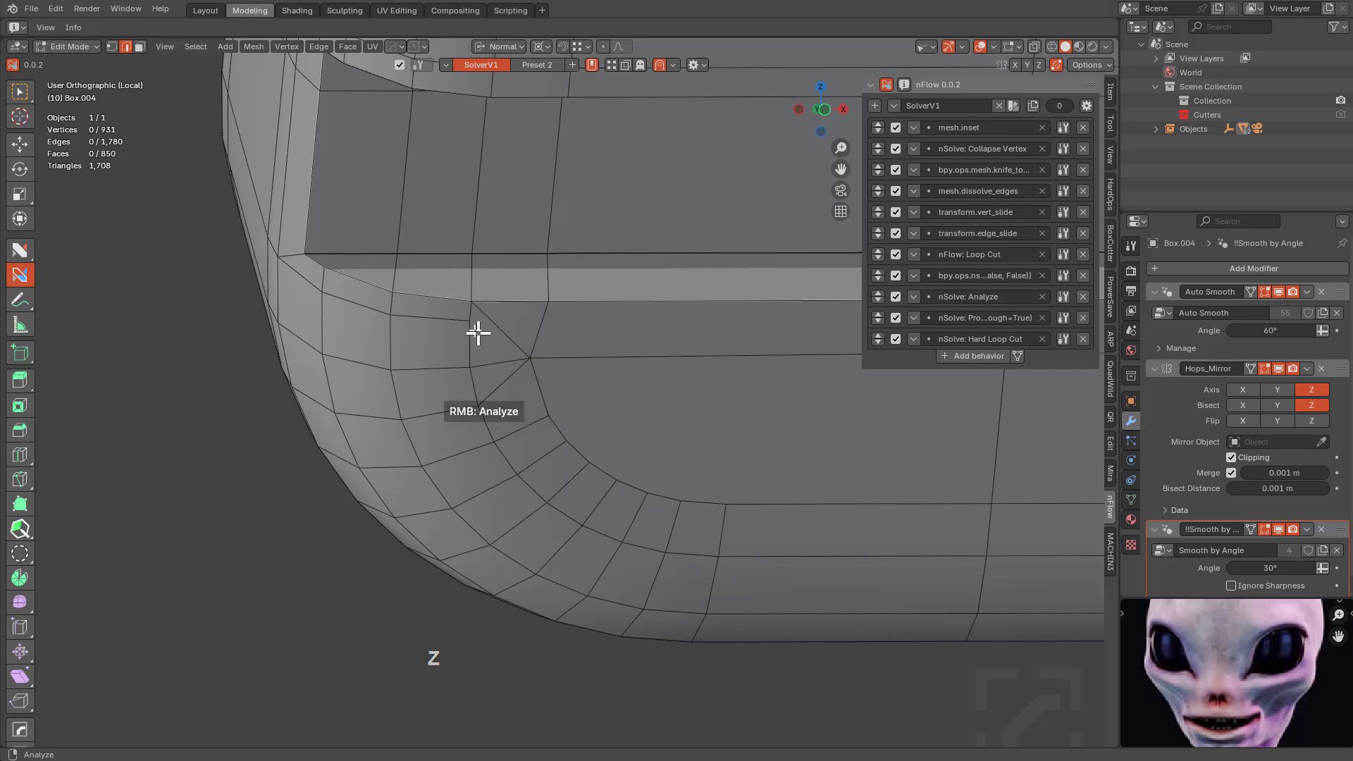
Knife a crosswise edge from the side vertex above the inset's corner to the end face's centre edge.
right_click(471, 321)
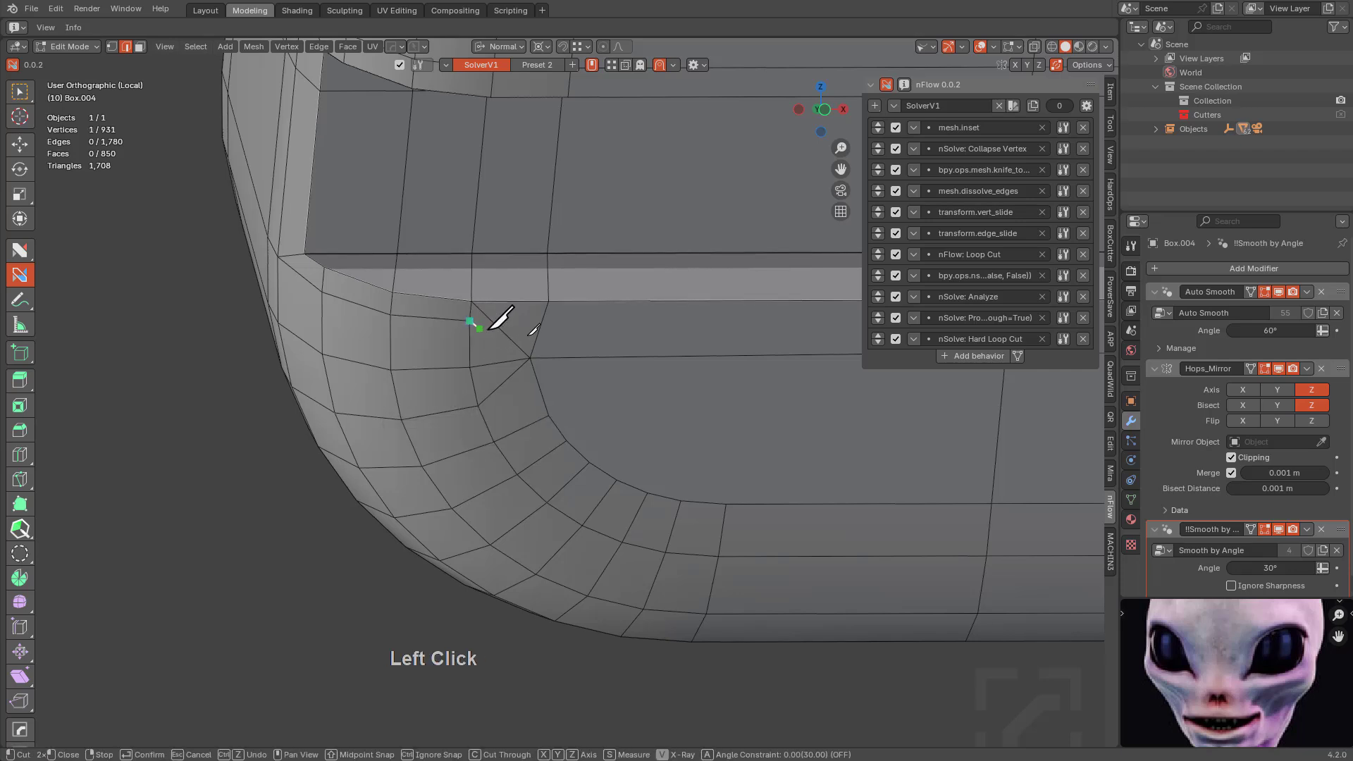
scroll(762, 341, down, 2)
scroll(861, 350, down, 1)
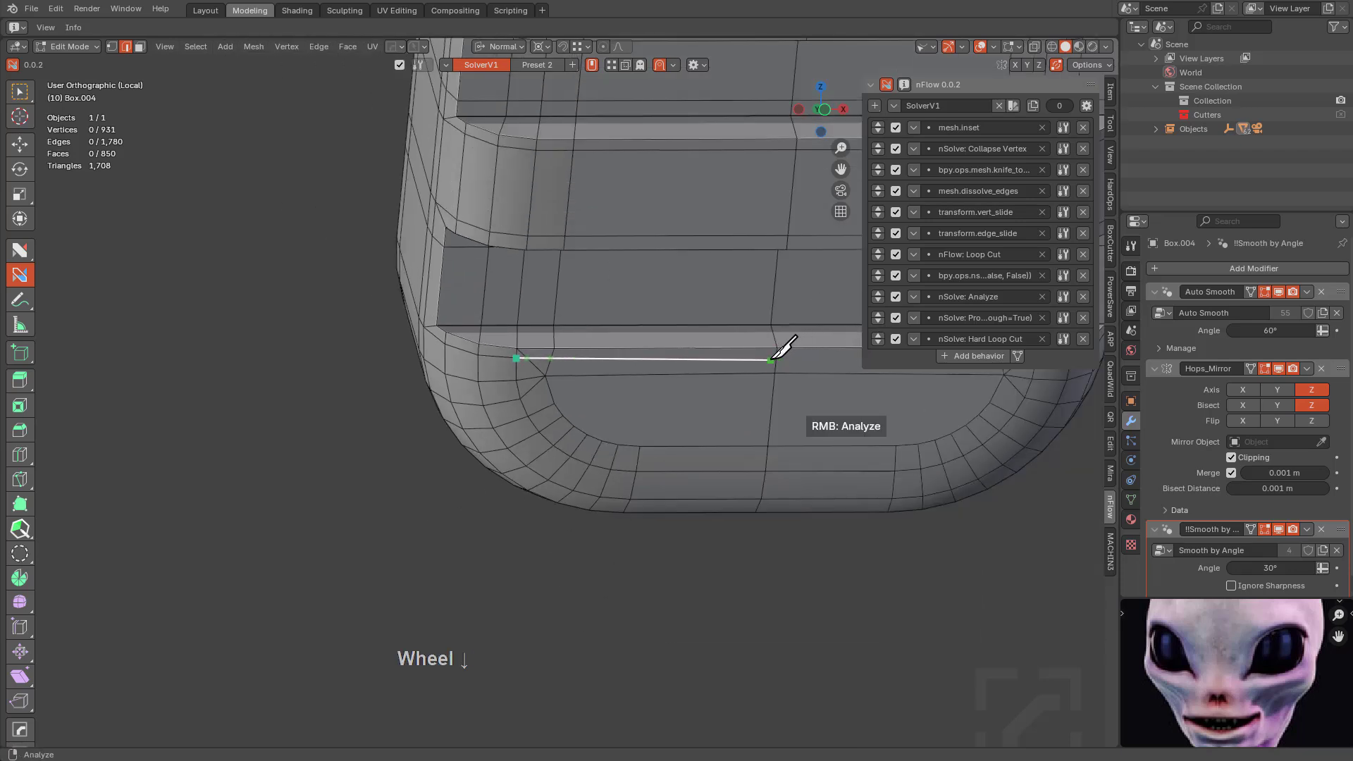
scroll(534, 327, up, 5)
key(a)
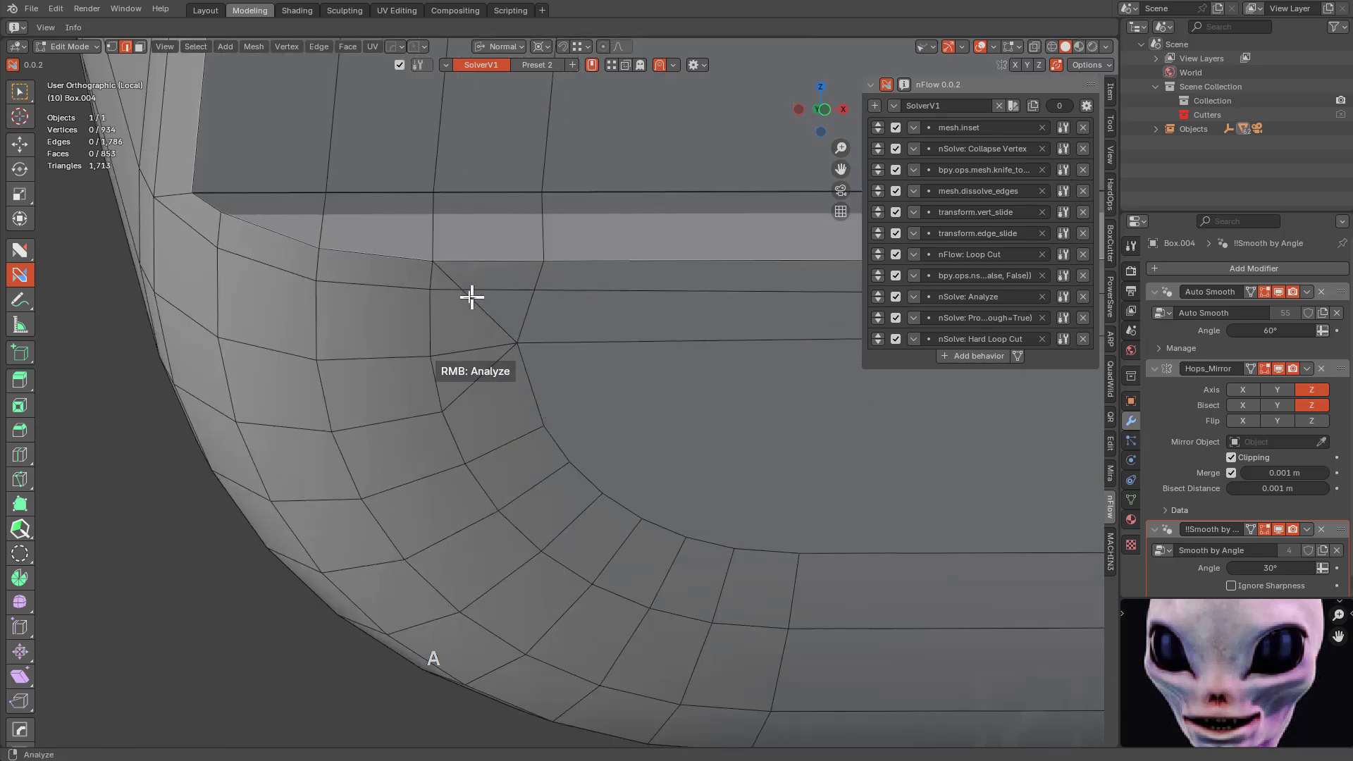
Rework the inset's upper corner by dissolving its diagonal edges, joining the neighbouring curve vertices and sliding the next inner vertex up to merge.
alt+click(454, 281)
shift+drag(462, 290, 381, 292)
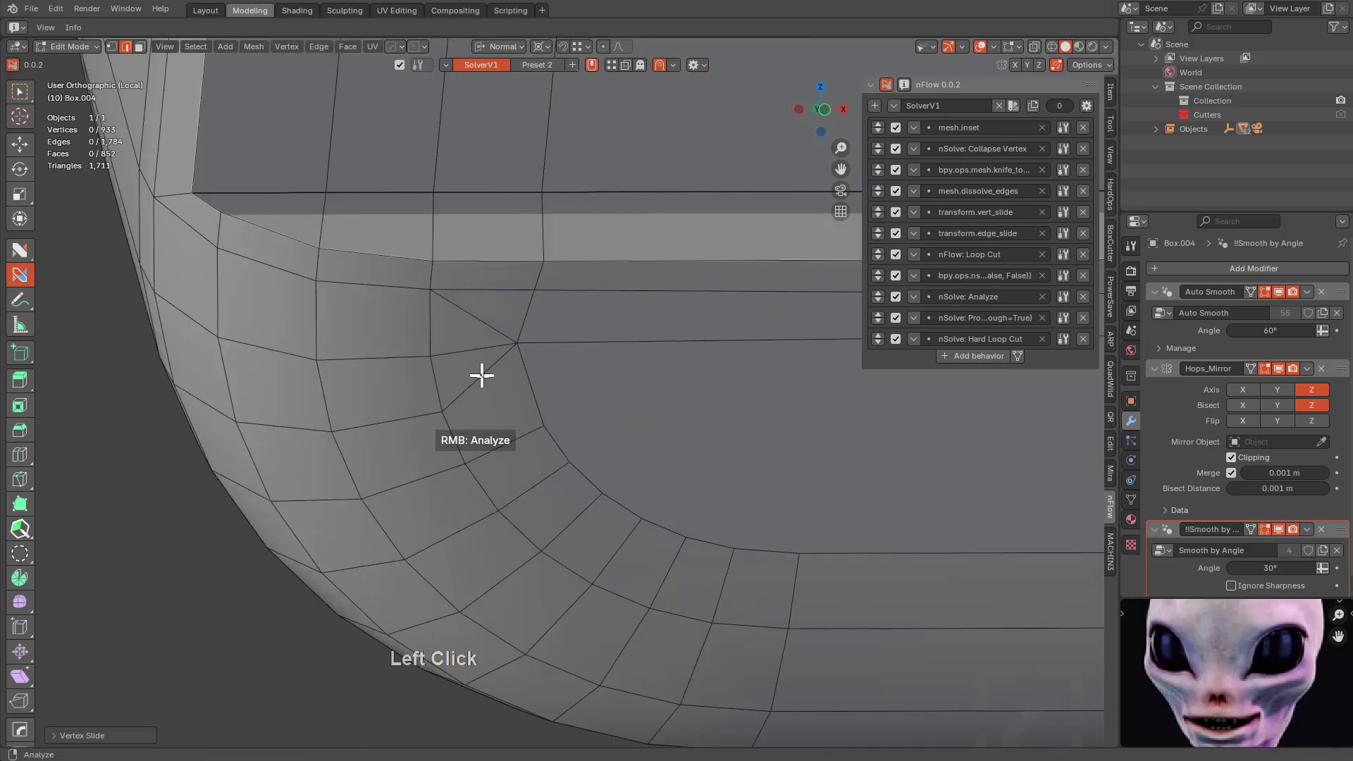
click(447, 405)
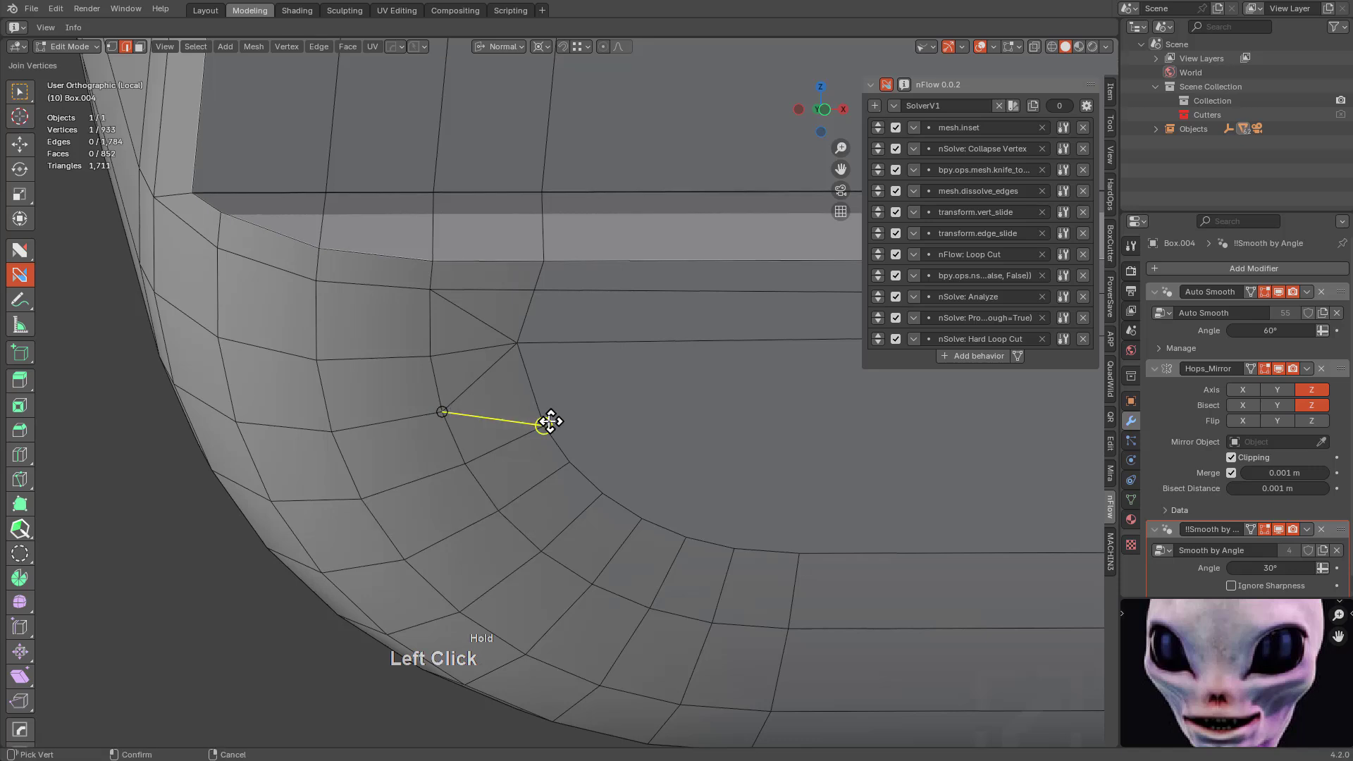
alt+click(488, 369)
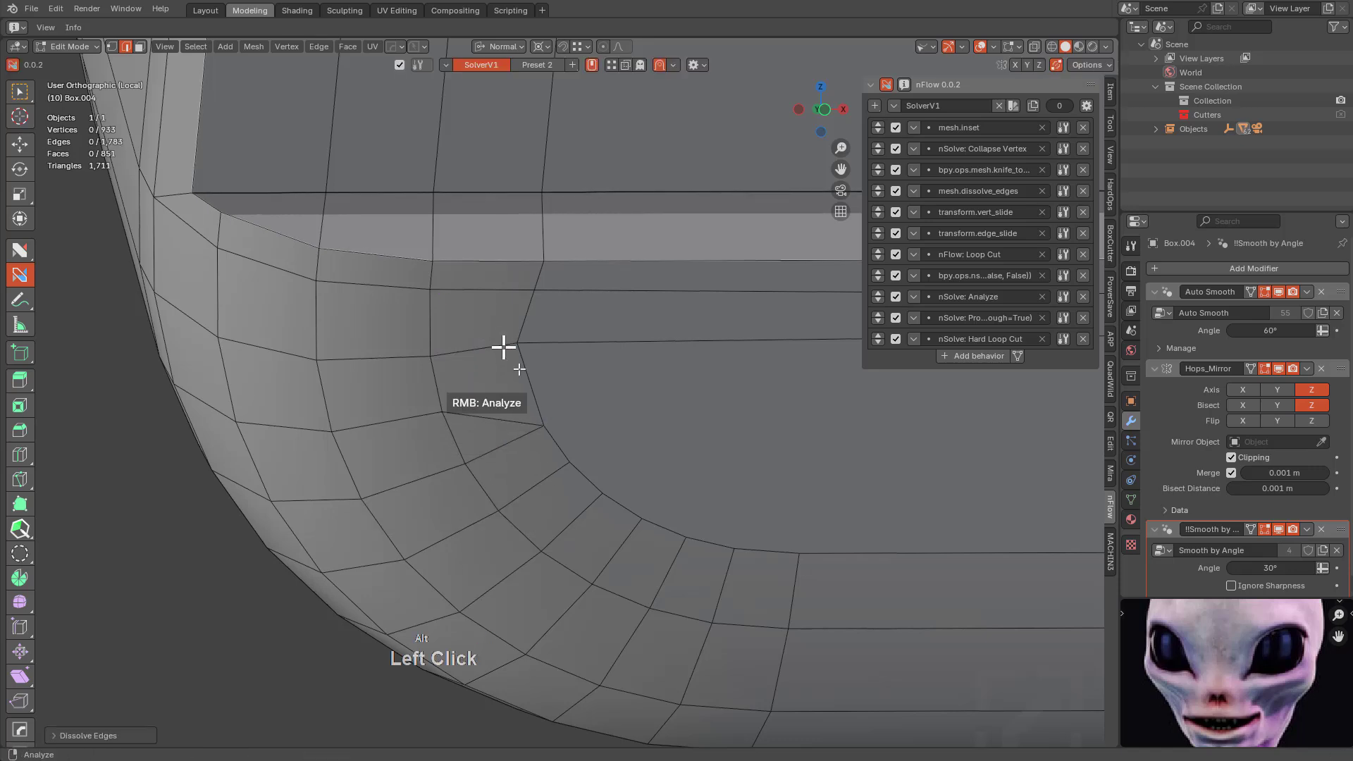
scroll(567, 459, down, 3)
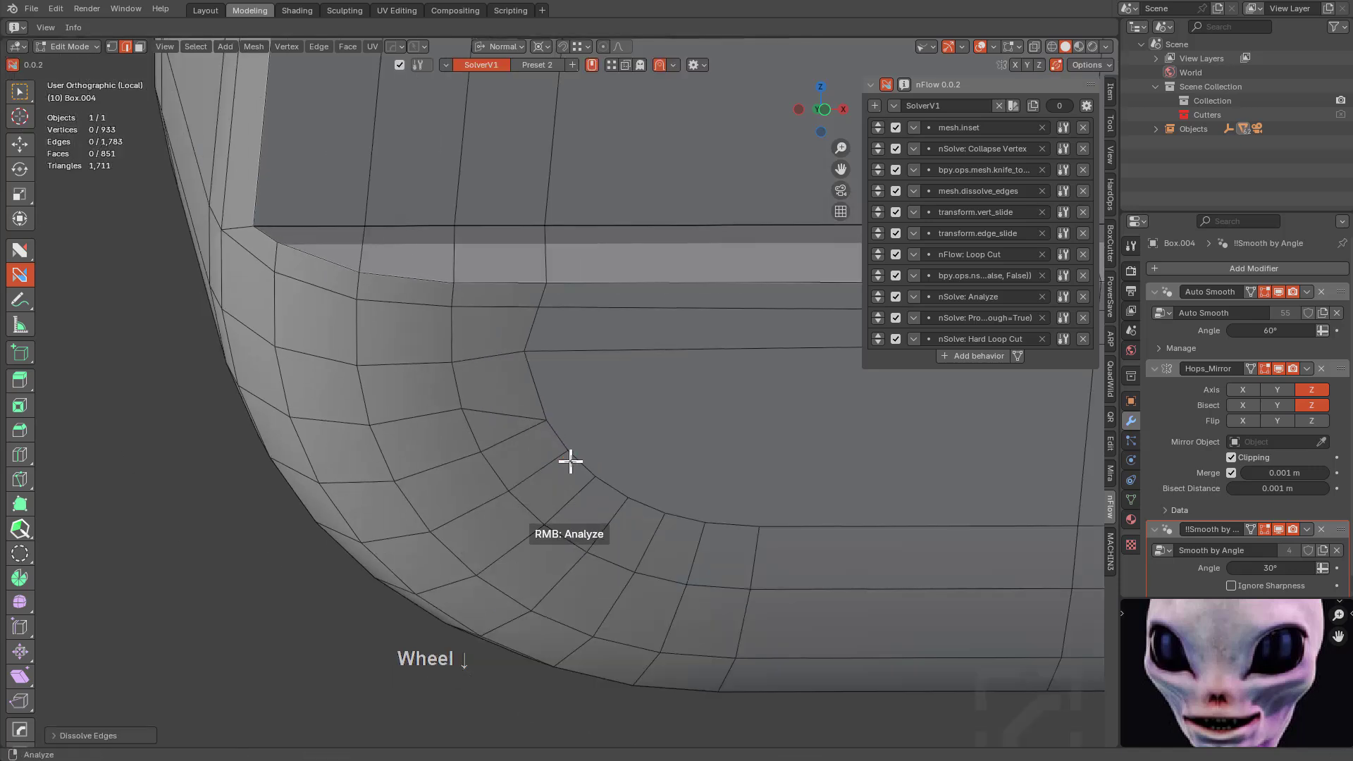
shift+drag(568, 458, 531, 408)
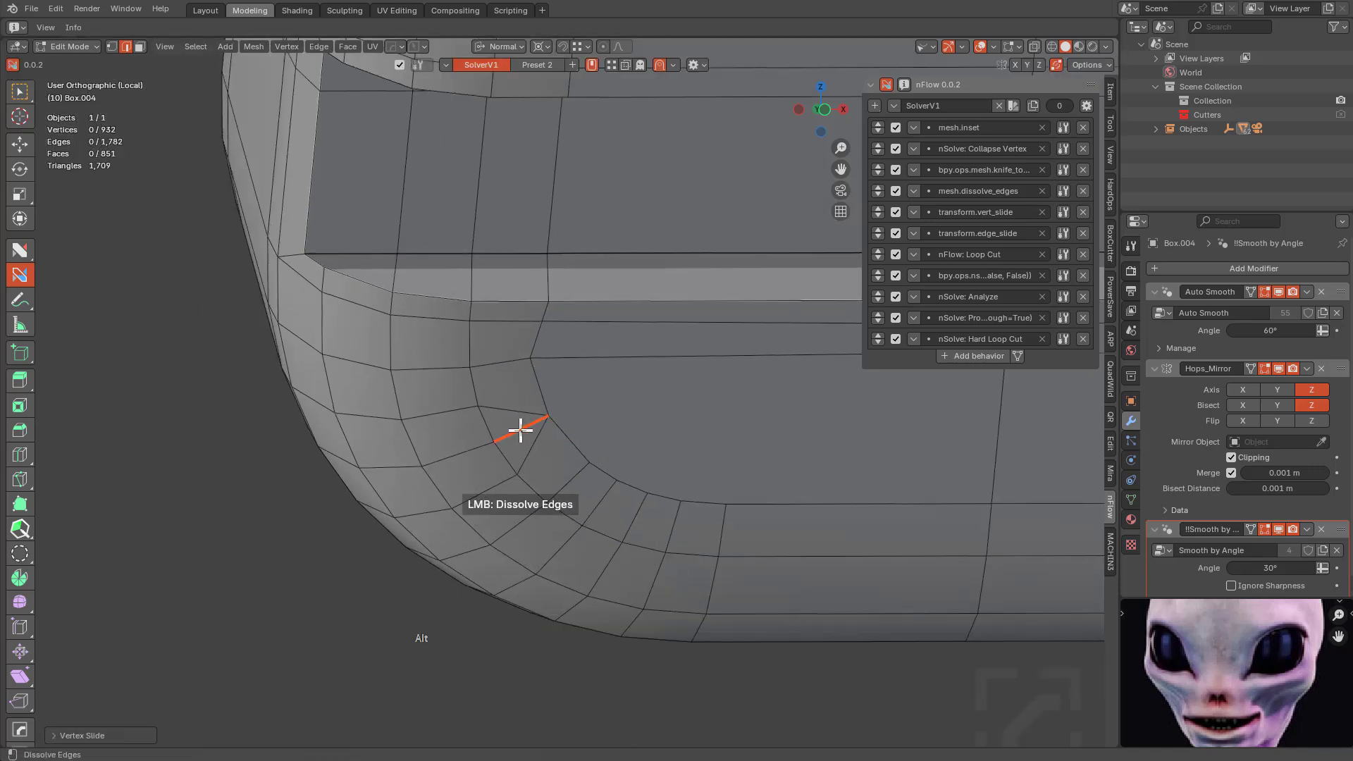
Try dissolving the short slanted edge at the merged curve vertex and undo it.
click(519, 432)
scroll(617, 433, down, 2)
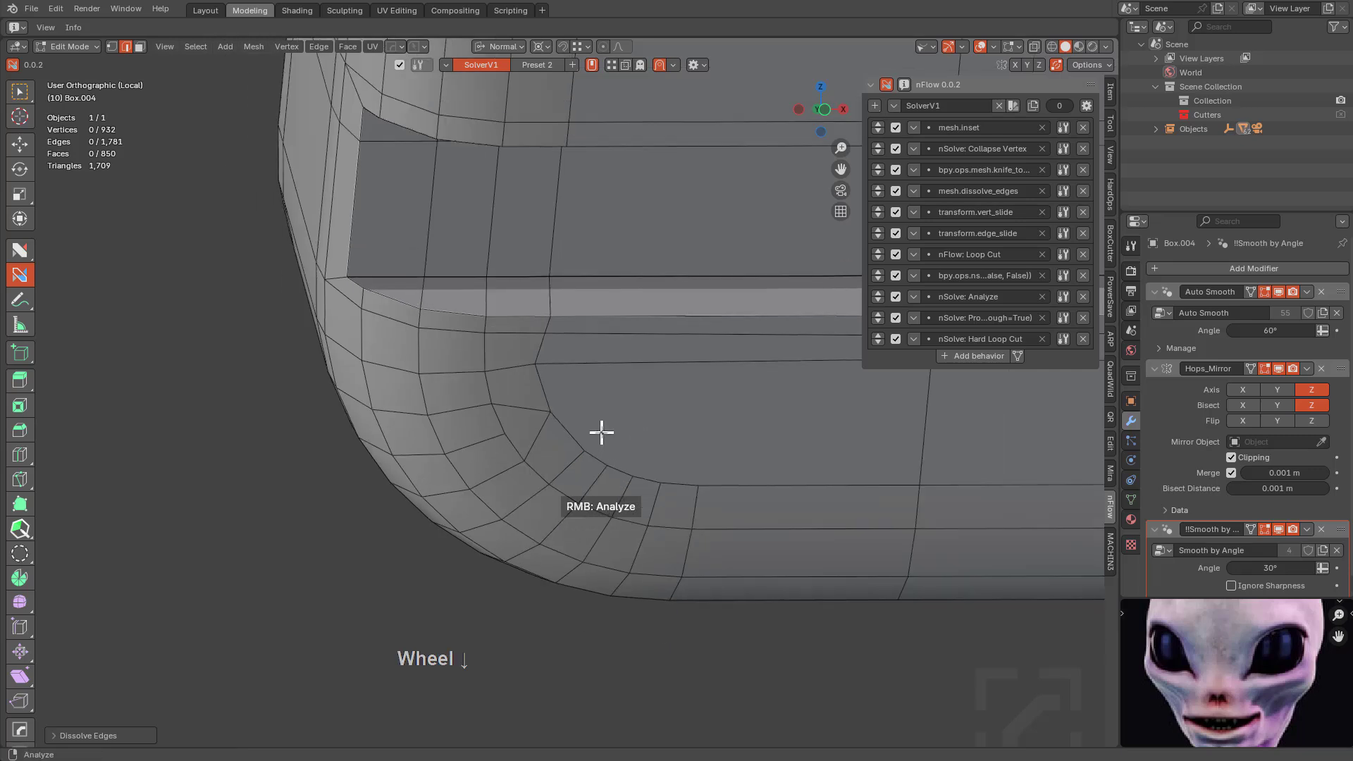
key(ctrl+z)
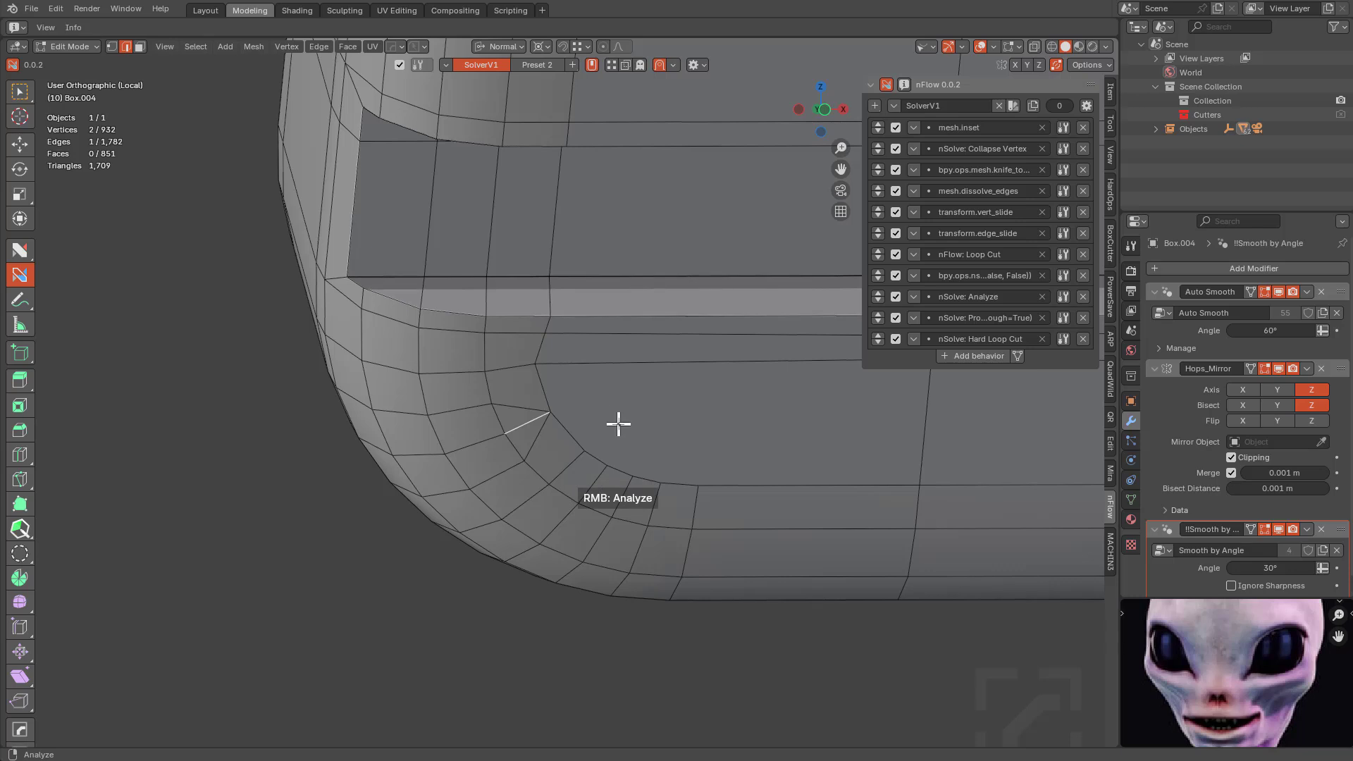
Join the inset's upper corner vertex to the vertex where its lower curve ends, forming a diagonal edge.
scroll(612, 390, down, 2)
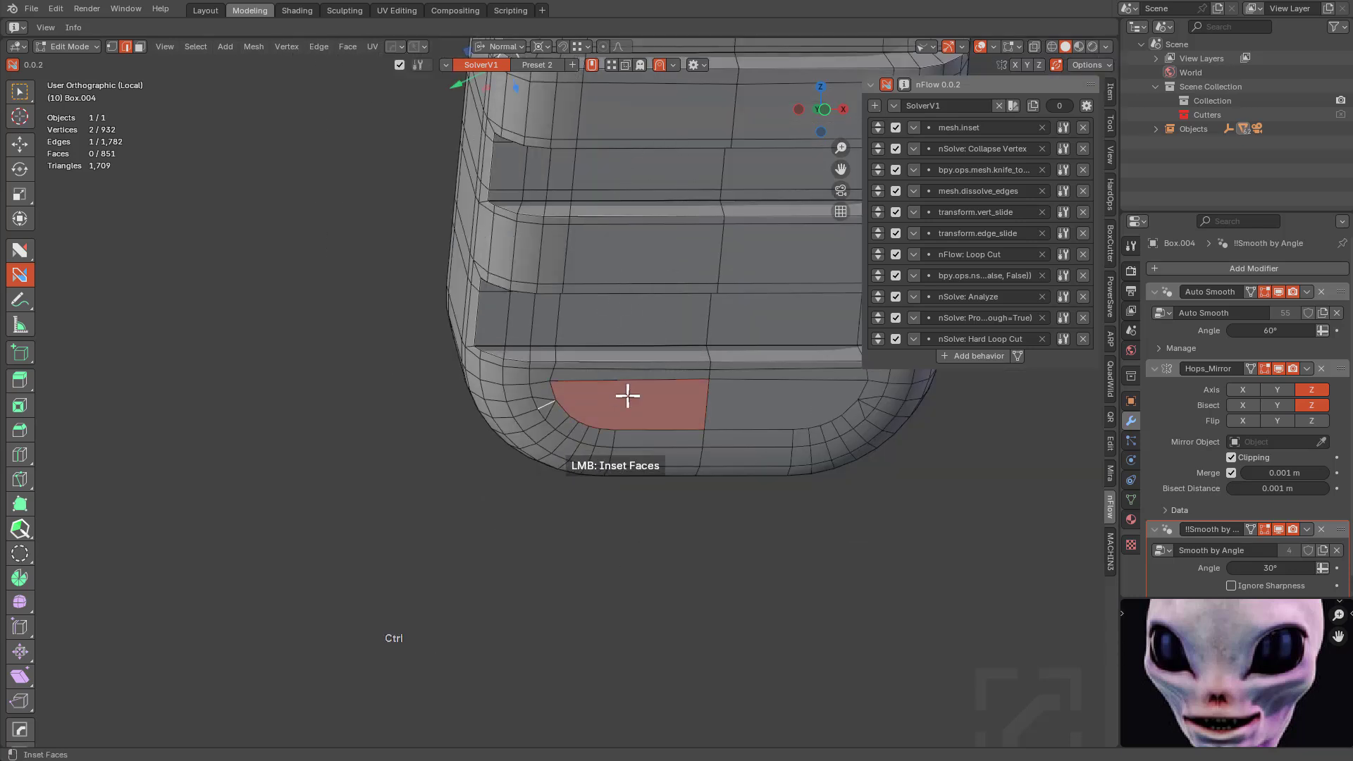
scroll(620, 403, up, 2)
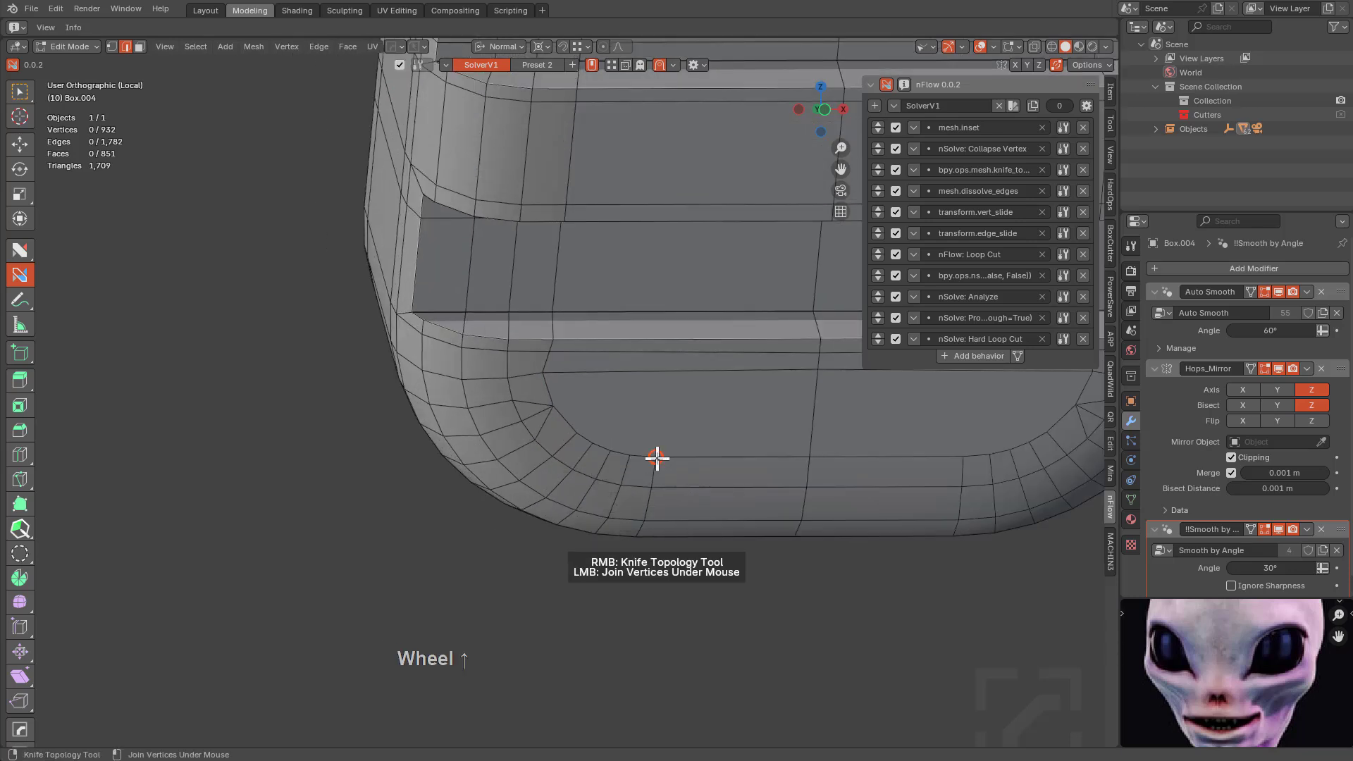
click(656, 457)
click(561, 369)
scroll(656, 453, up, 1)
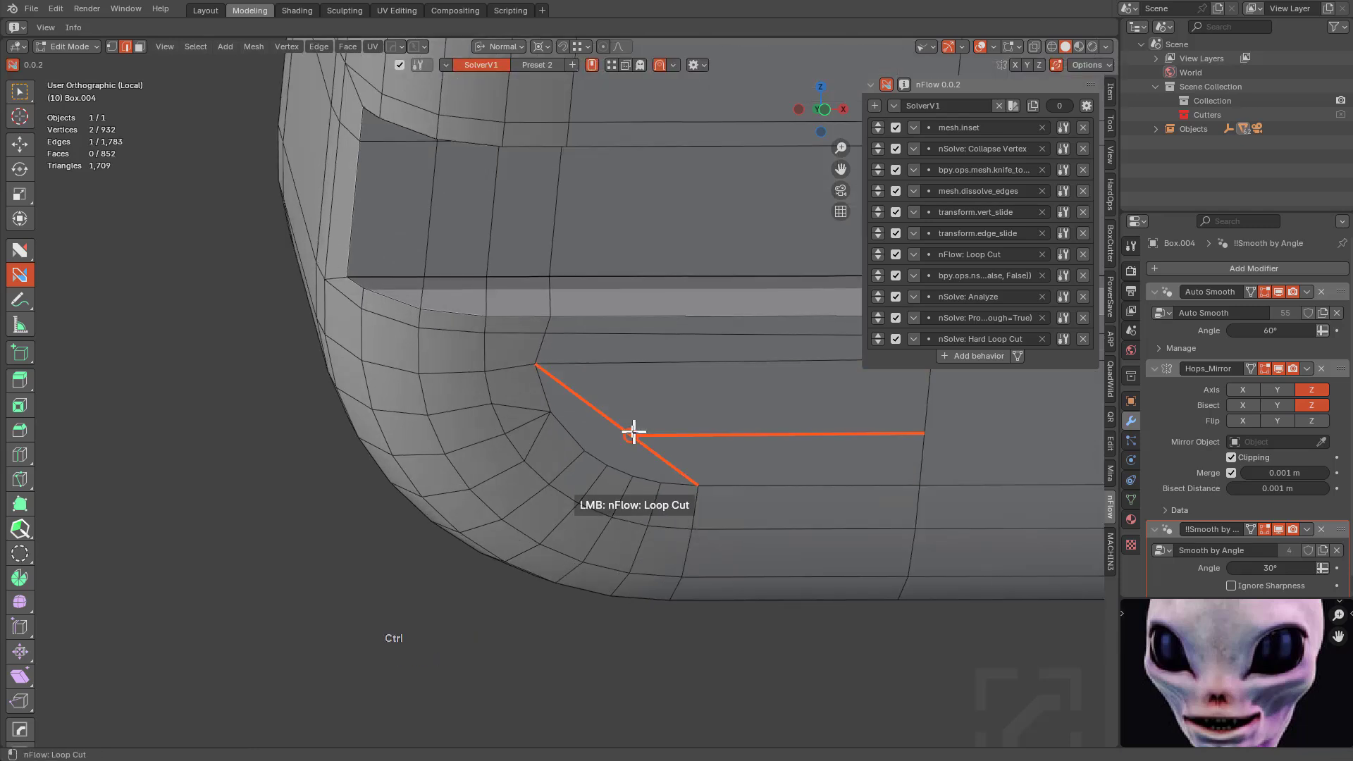
Add two loop cuts from the diagonal edge towards the centre edge and join their end vertices to the curve vertices.
click(655, 450)
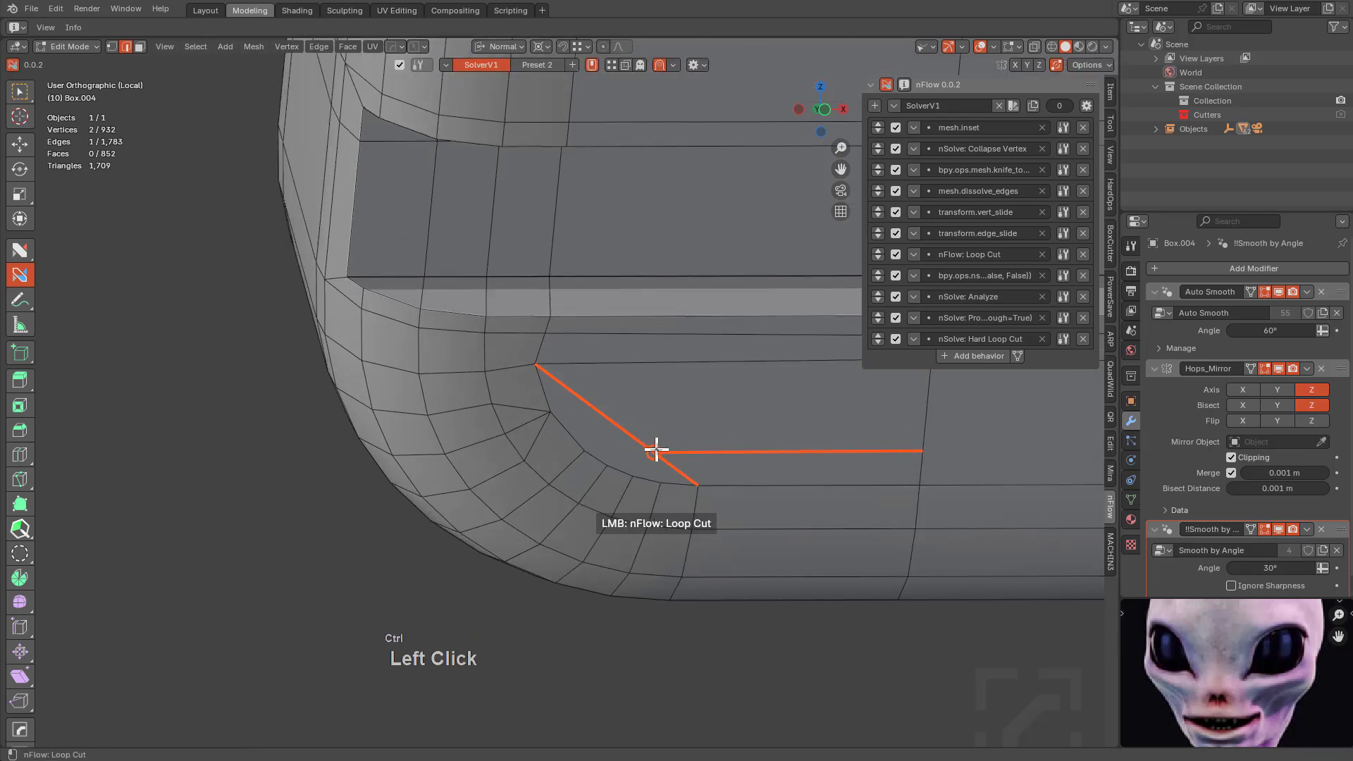
click(638, 461)
click(610, 420)
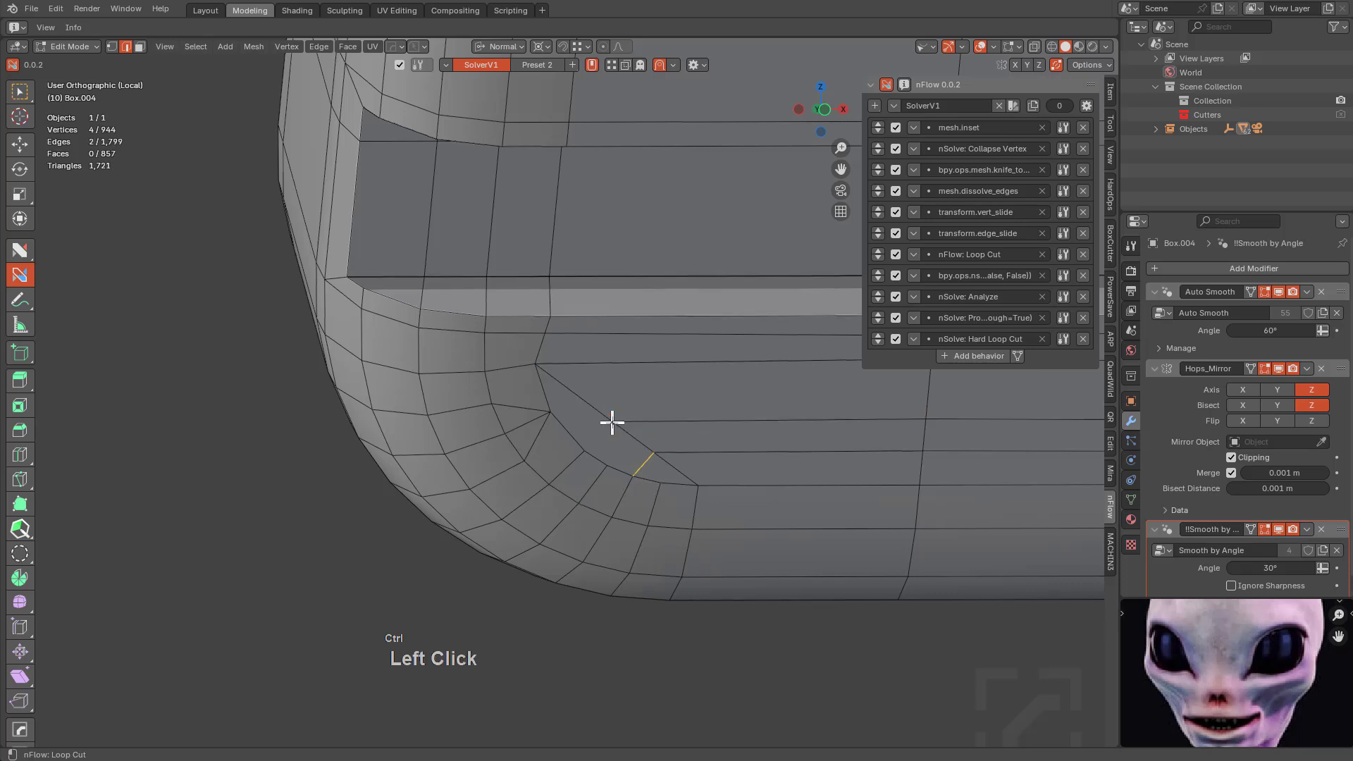
click(606, 465)
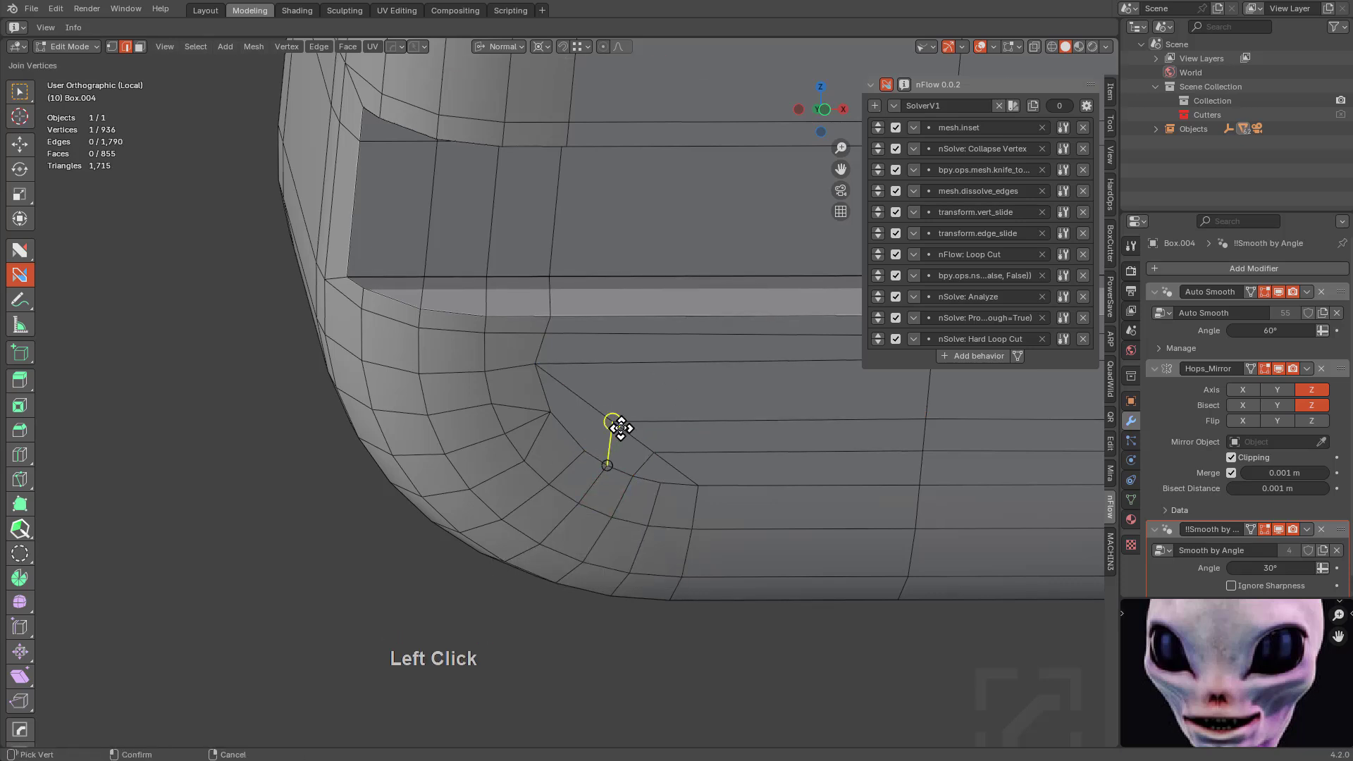
click(548, 412)
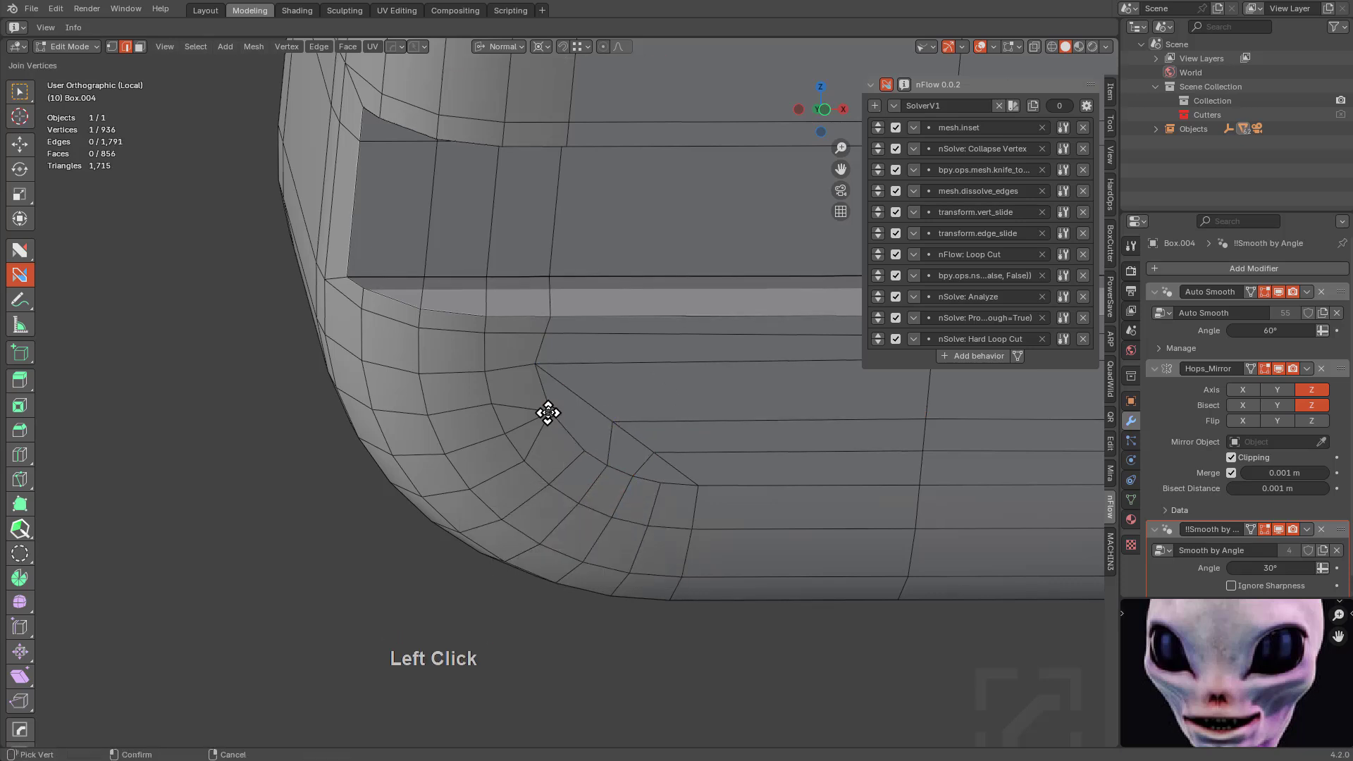
click(627, 419)
Analyze the corner and resolve its triangles by dissolving the short edges and rejoining the curve vertex to the loop cut's end vertex.
right_click(628, 395)
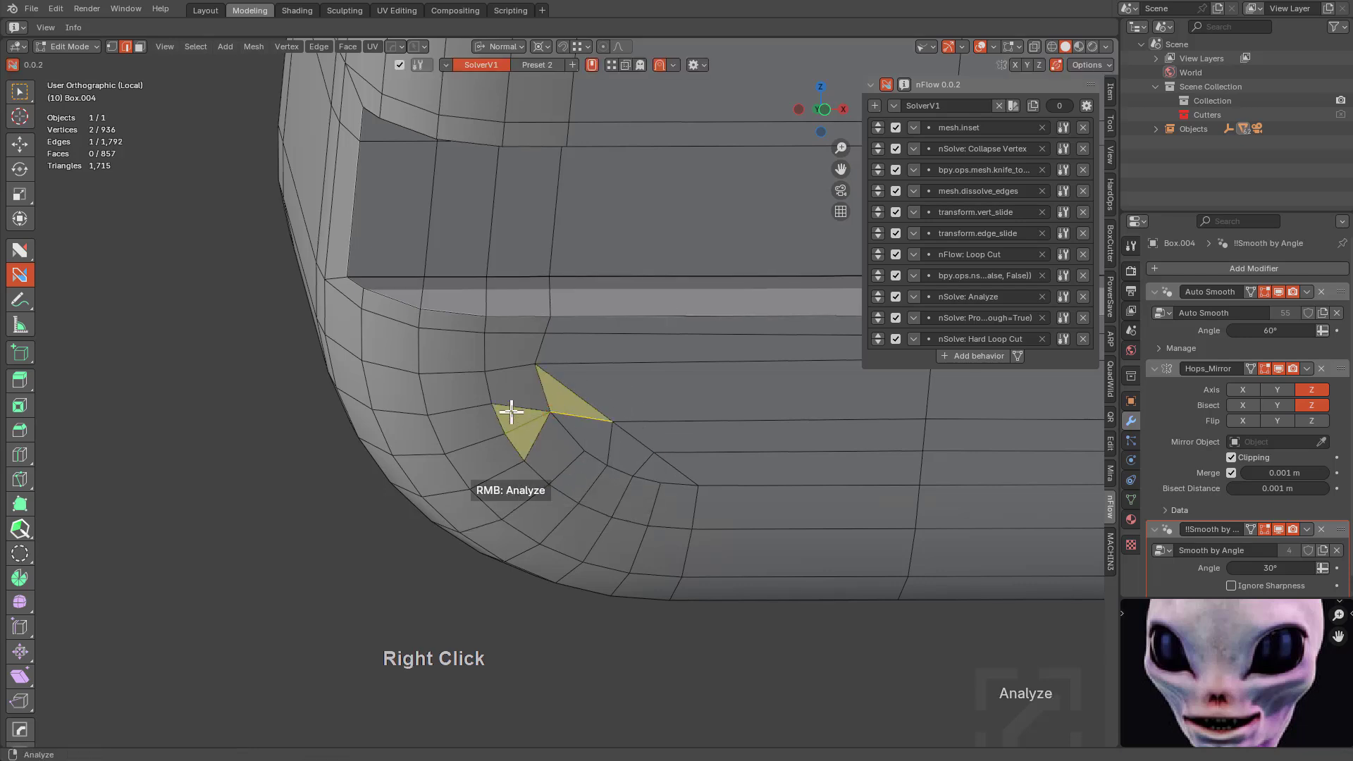
click(525, 428)
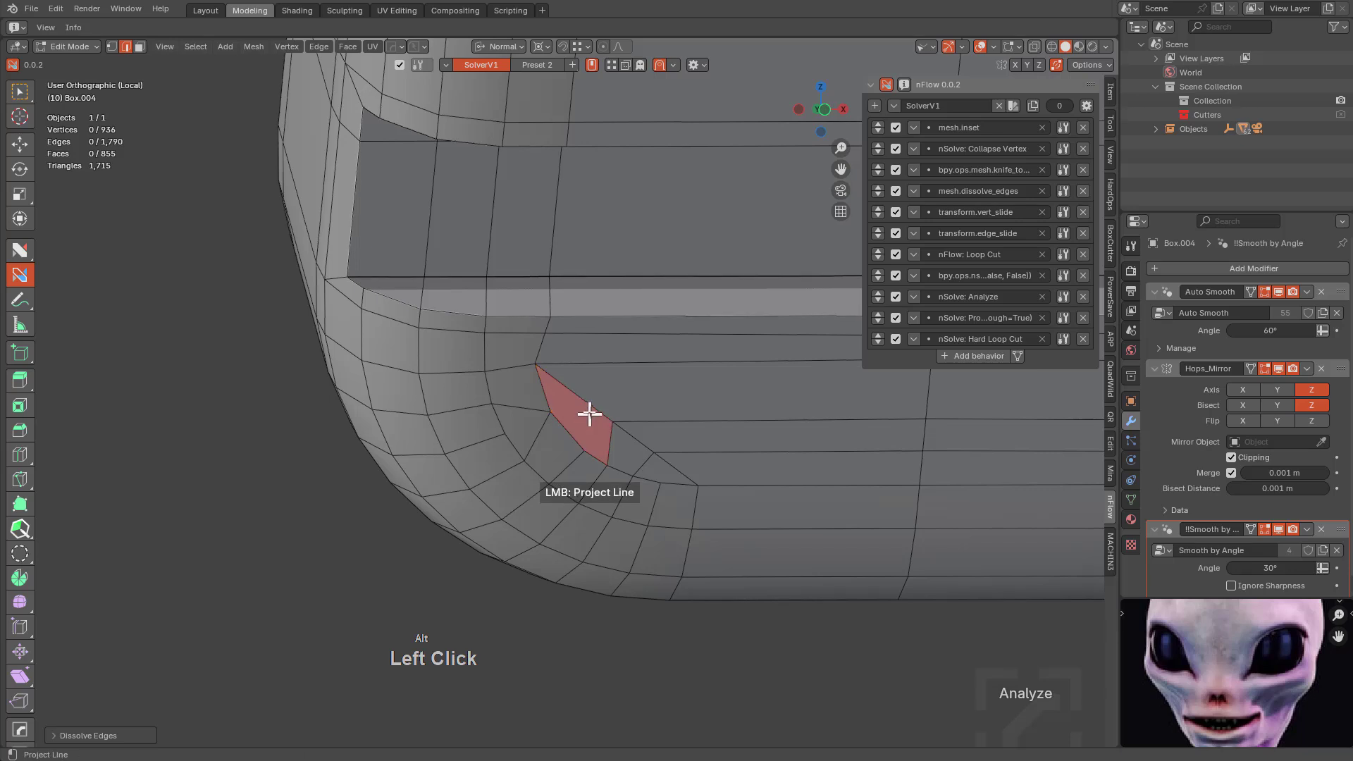
drag(551, 416, 549, 360)
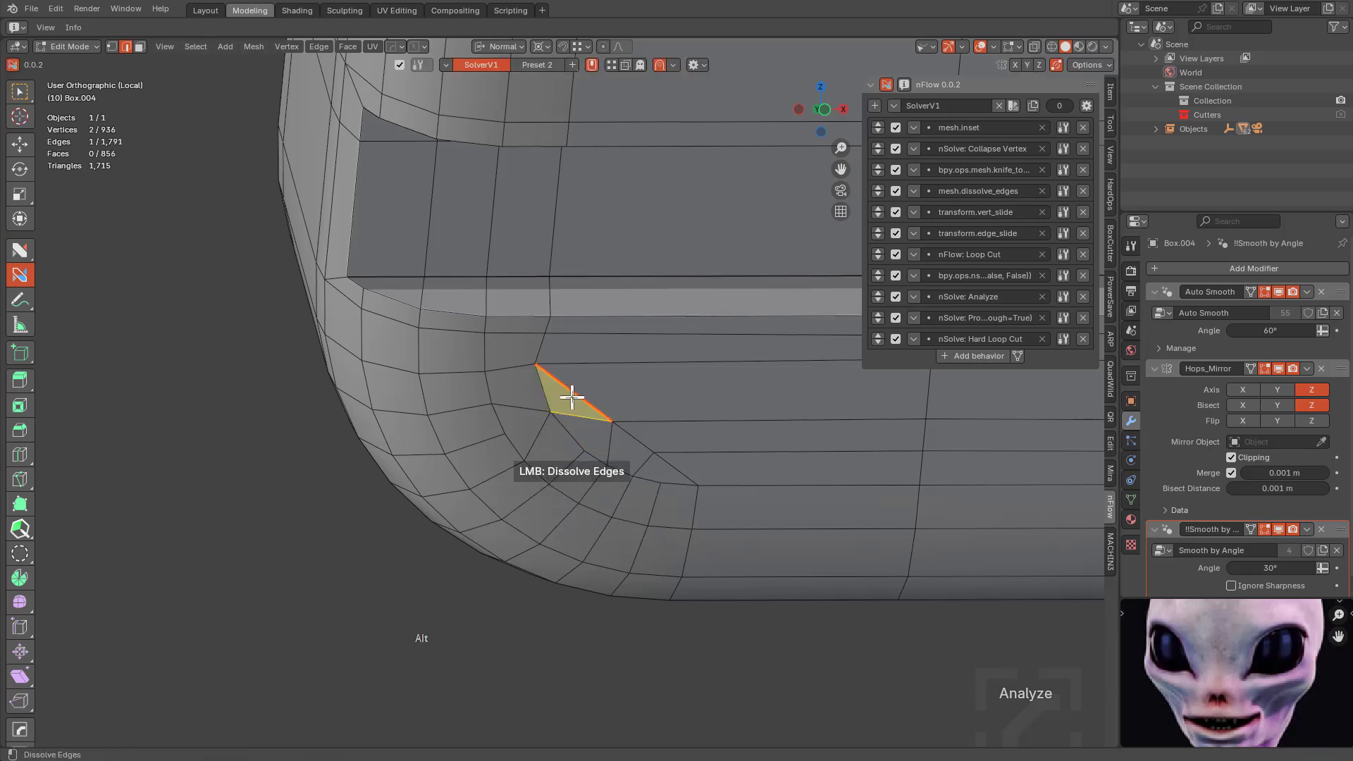
alt+click(572, 398)
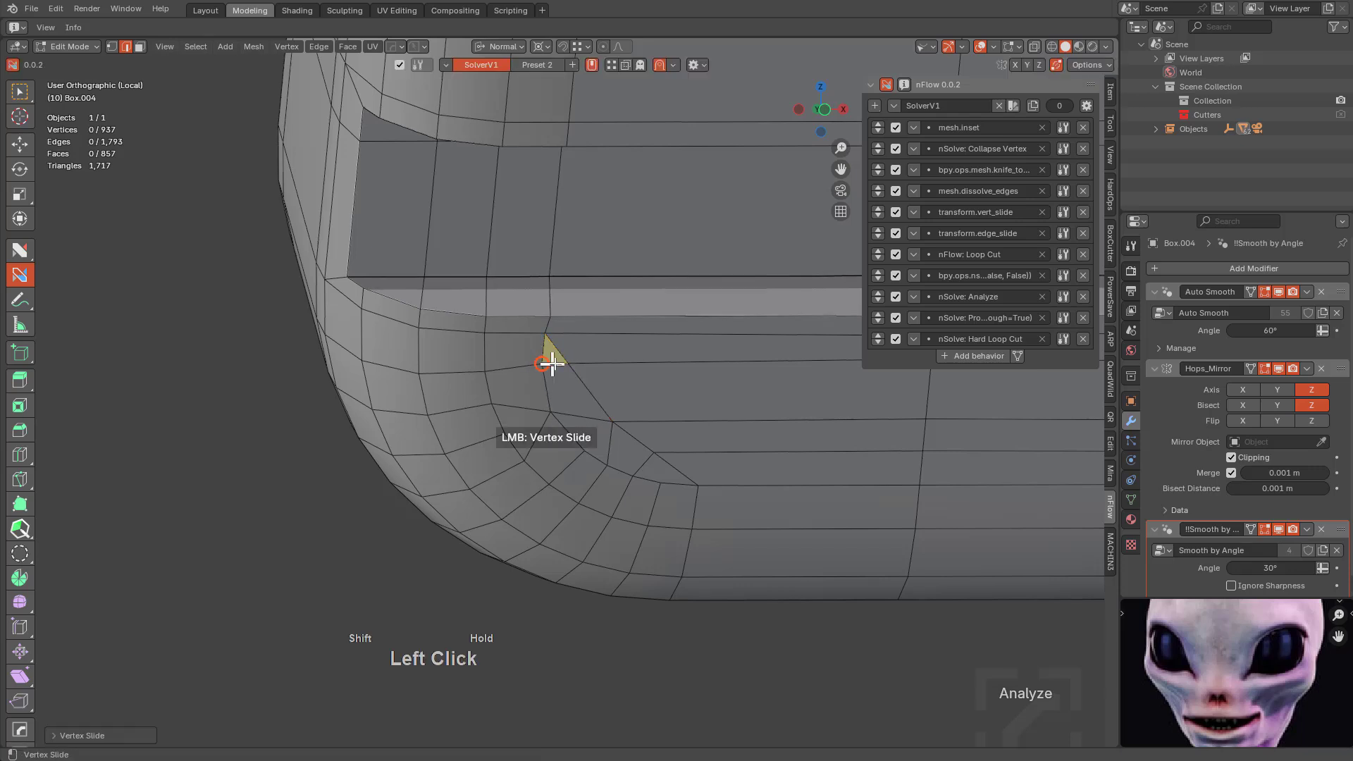
Inspect the reworked rounded end and the adjoining ridges in Object Mode, and return to Edit Mode.
scroll(589, 363, down, 3)
shift+middle_drag(637, 343, 465, 404)
key(Tab)
scroll(543, 362, down, 6)
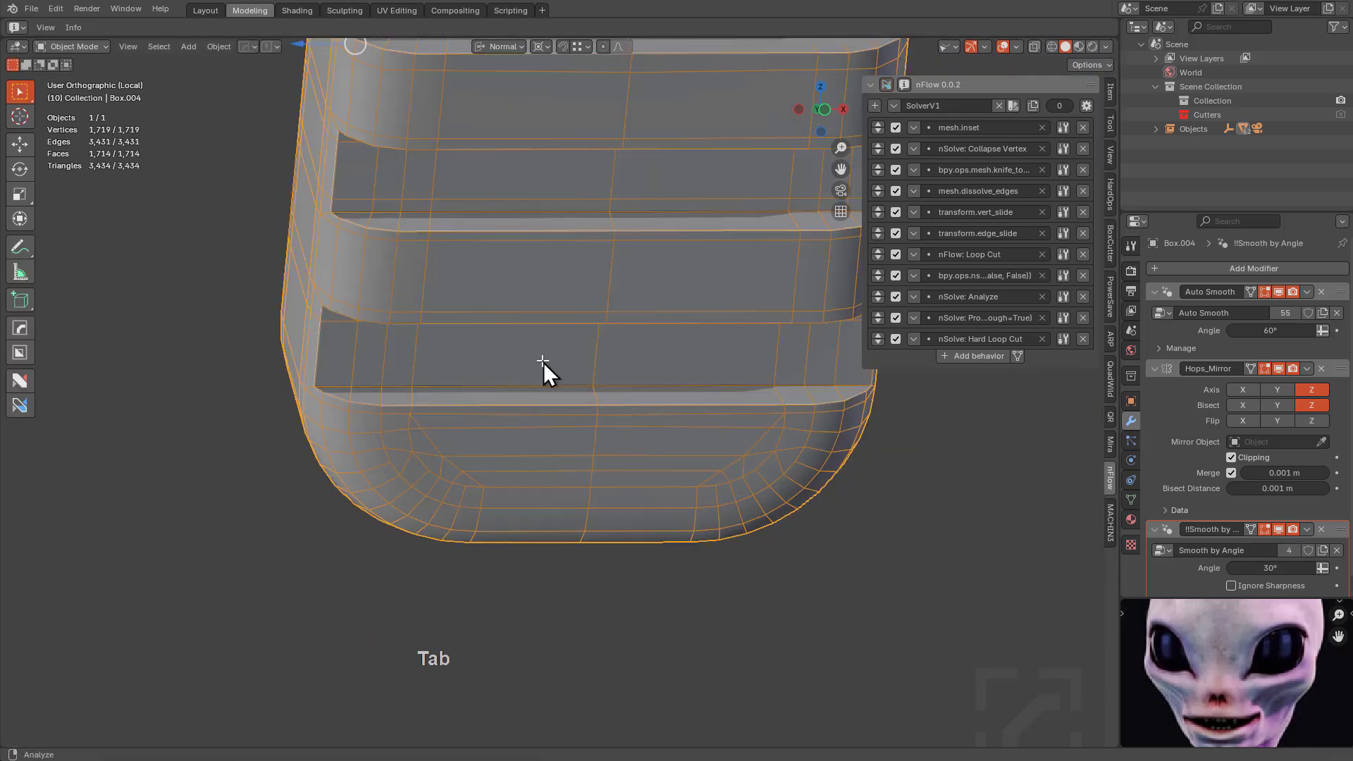
shift+middle_drag(532, 210, 496, 400)
key(Tab)
Dissolve the stray edges on the ridge's upper bevel just below the round pad to clear the n-gon there.
shift+middle_drag(316, 281, 401, 453)
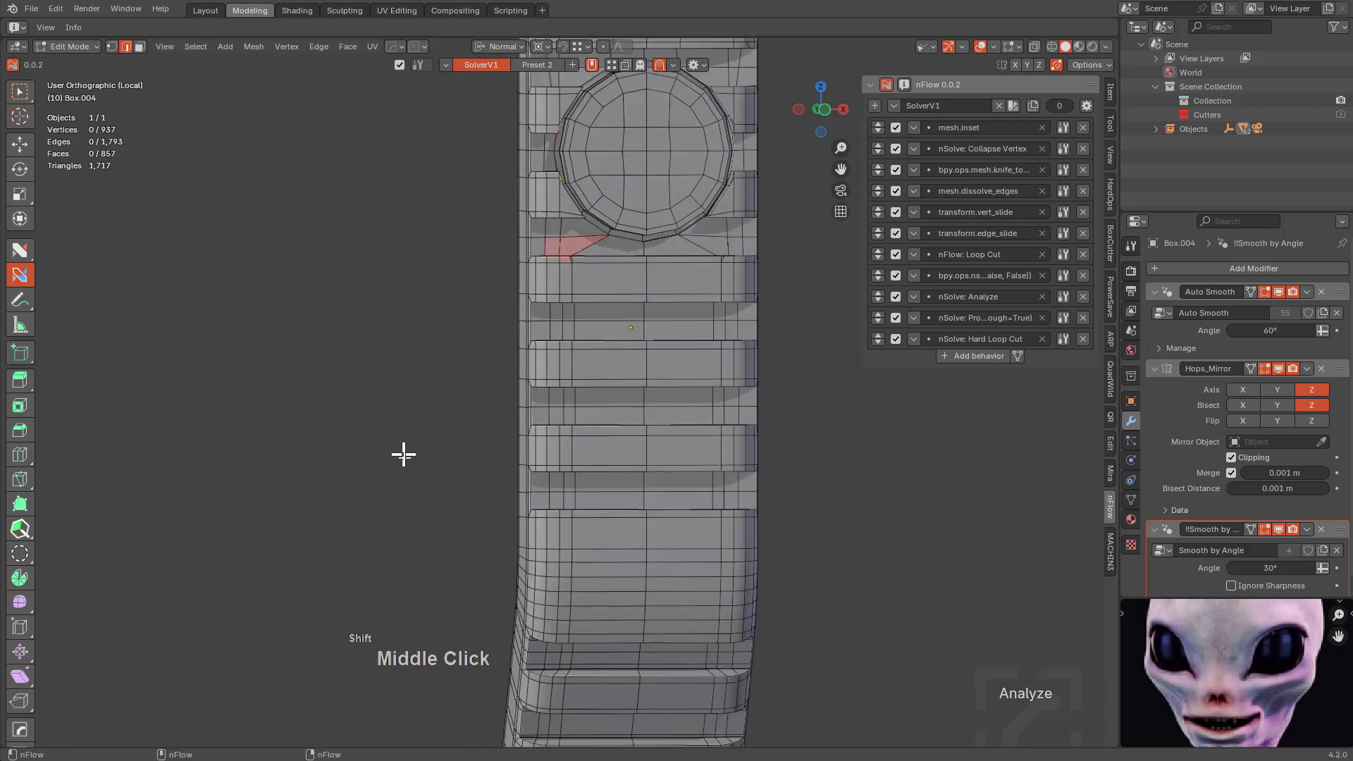
scroll(456, 341, up, 1)
middle_drag(456, 341, 570, 372)
scroll(545, 343, up, 1)
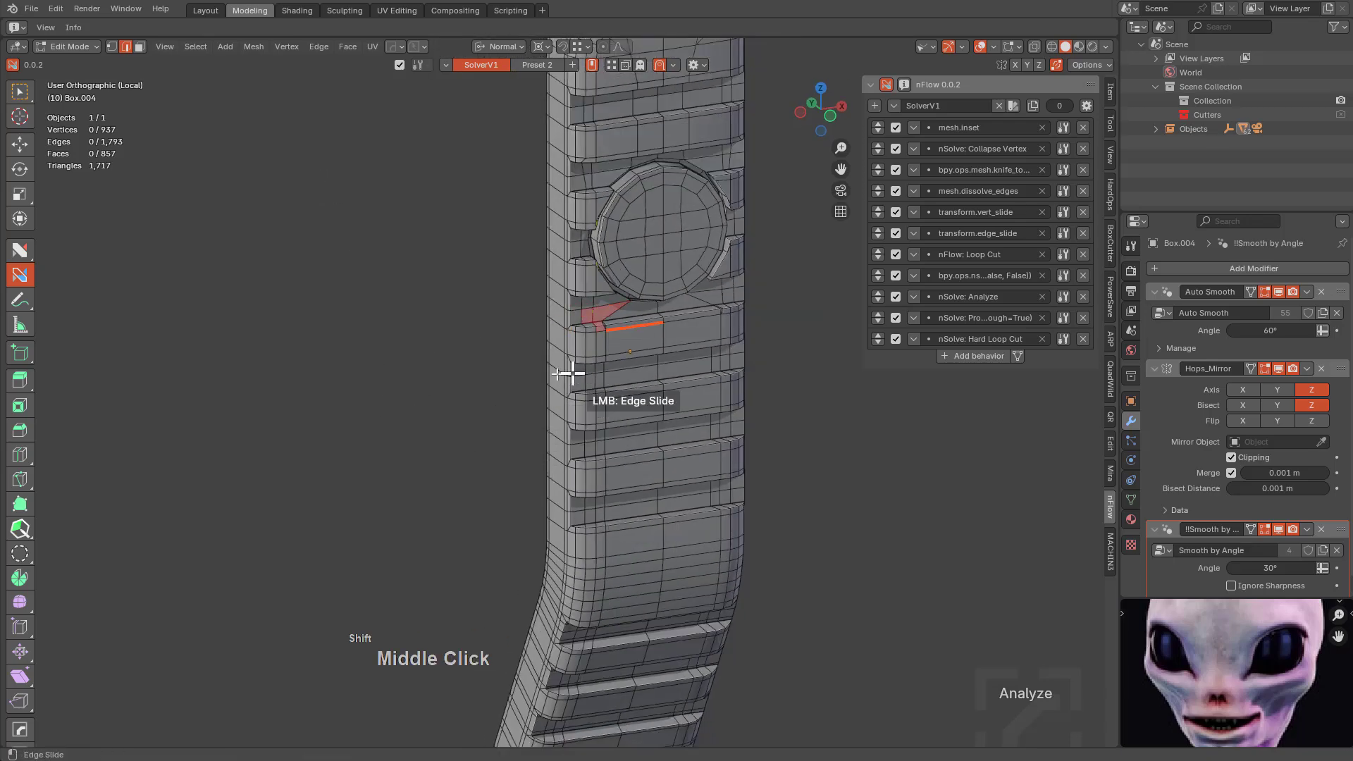
scroll(585, 386, up, 2)
scroll(446, 341, up, 4)
shift+middle_drag(446, 340, 604, 427)
scroll(580, 398, up, 8)
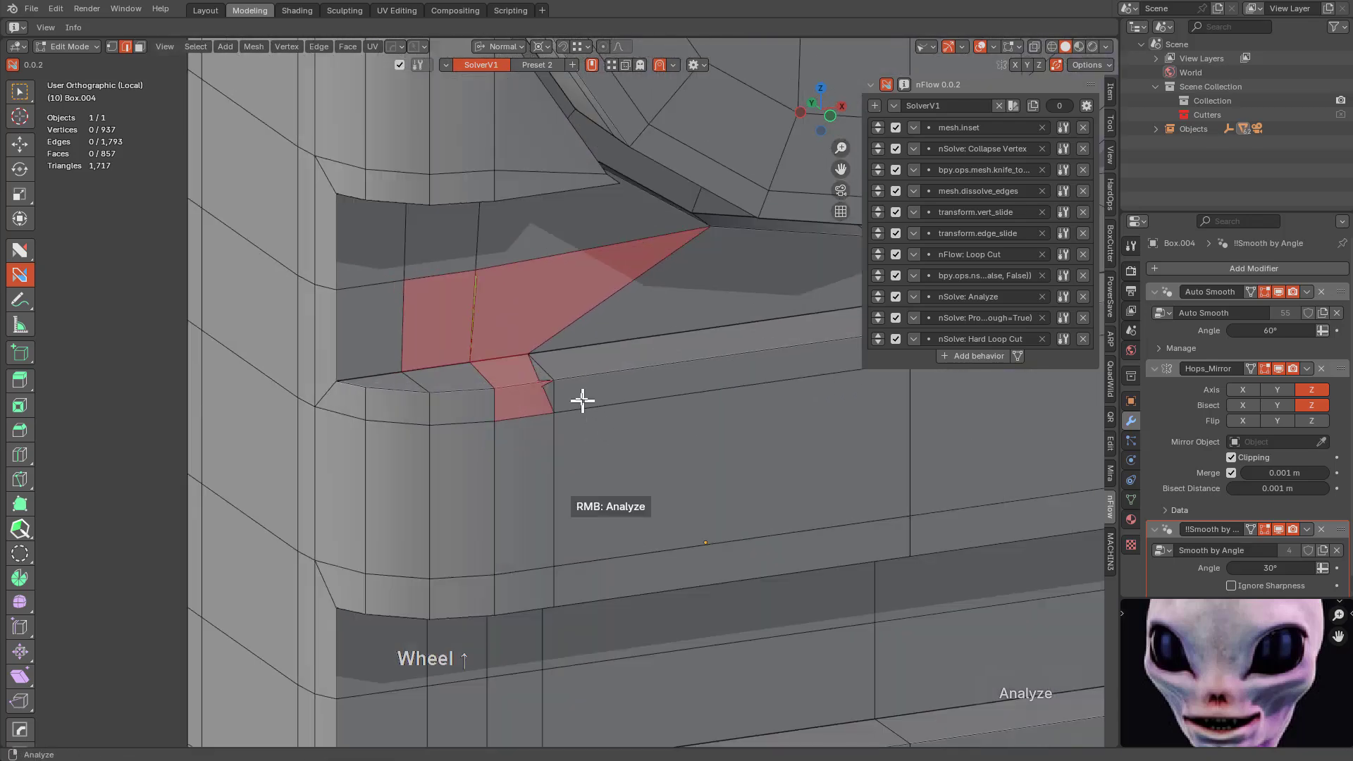
click(486, 380)
click(444, 310)
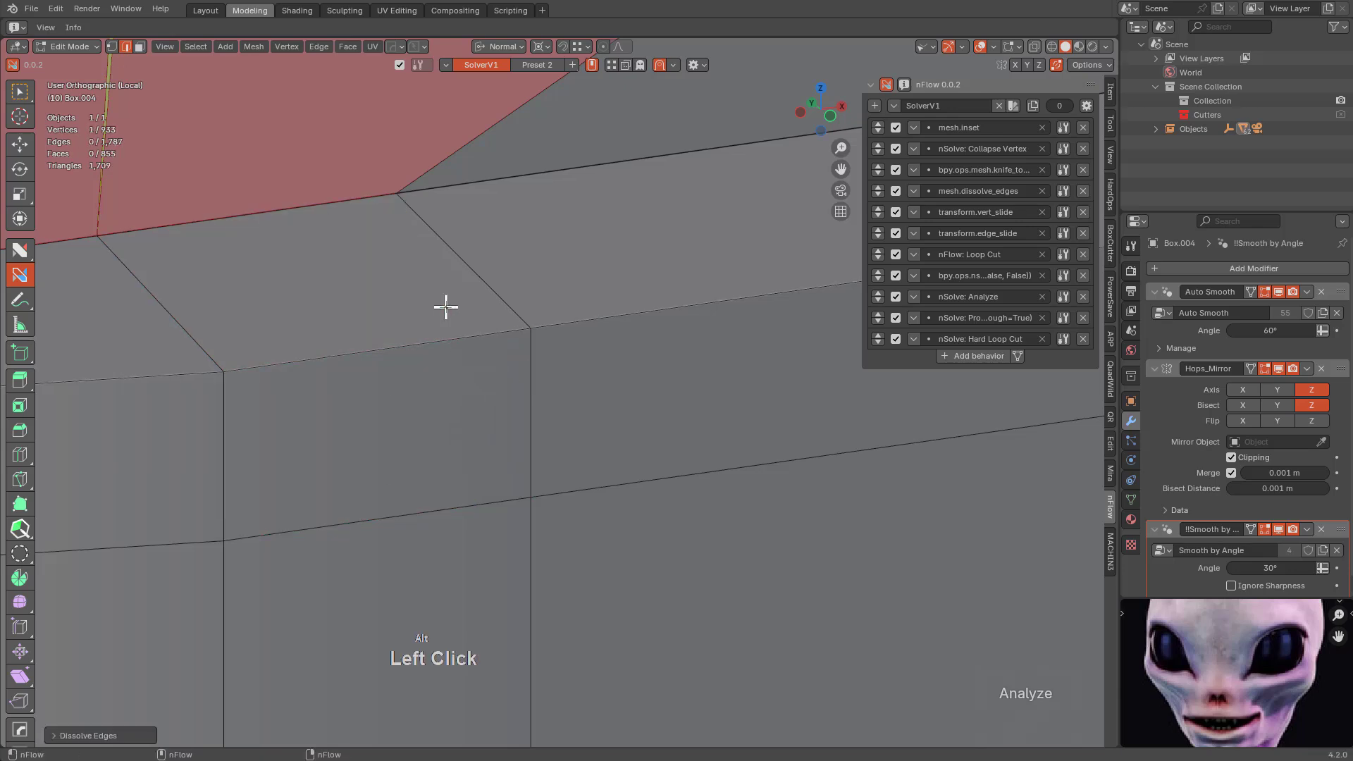
Collapse the stray vertices at both ends of the sliver in the groove n-gon below the round pad.
scroll(447, 296, down, 2)
shift+middle_drag(450, 287, 524, 369)
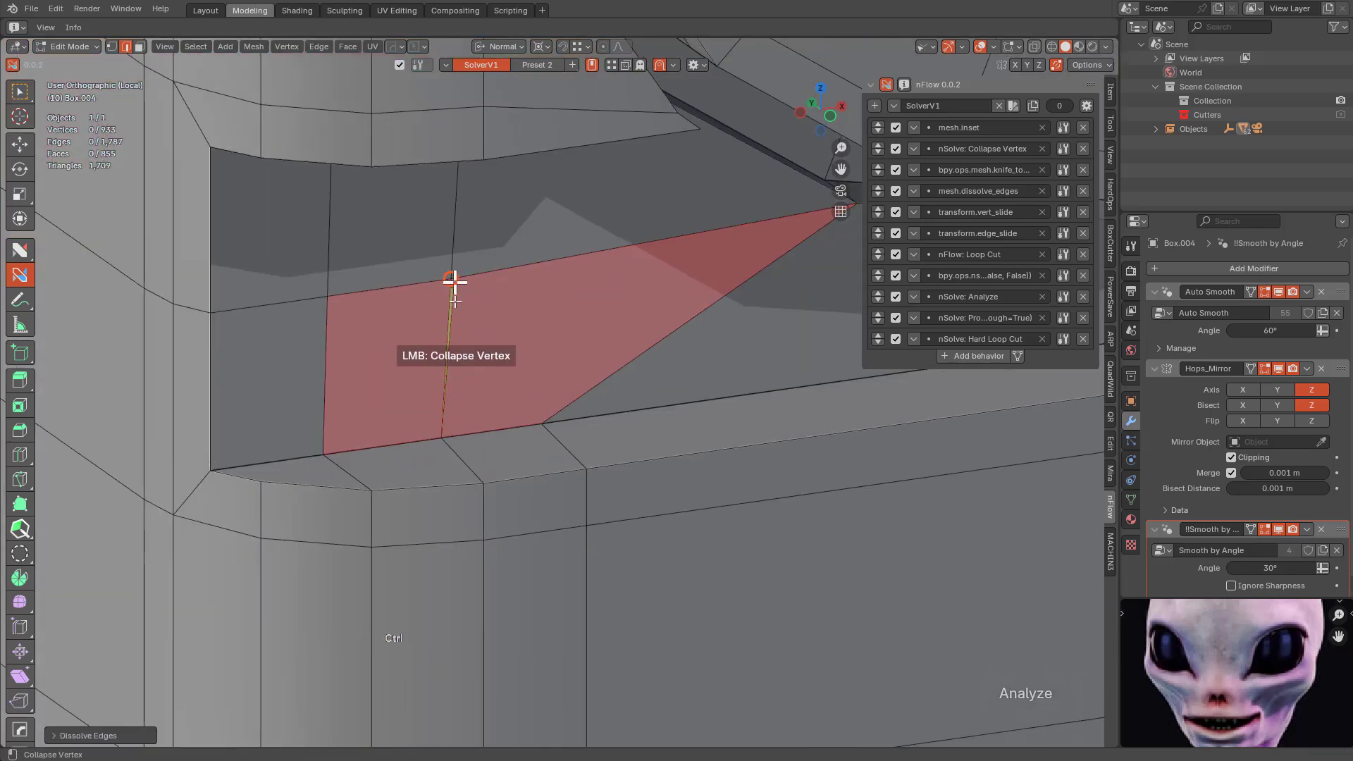
ctrl+click(458, 440)
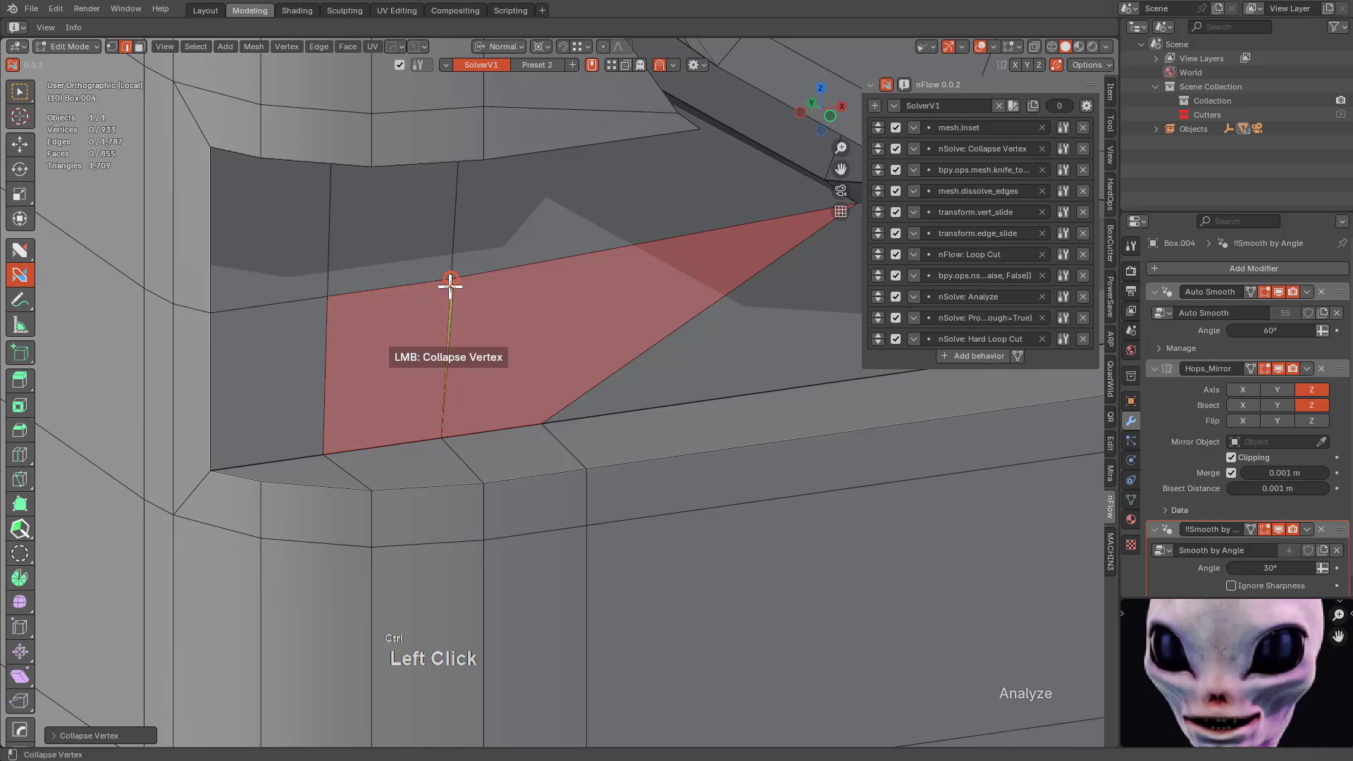
ctrl+drag(450, 285, 475, 301)
Add a level 3 Subdivision modifier in Object Mode, clear the selection and return to Edit Mode around the round pad.
scroll(661, 338, down, 6)
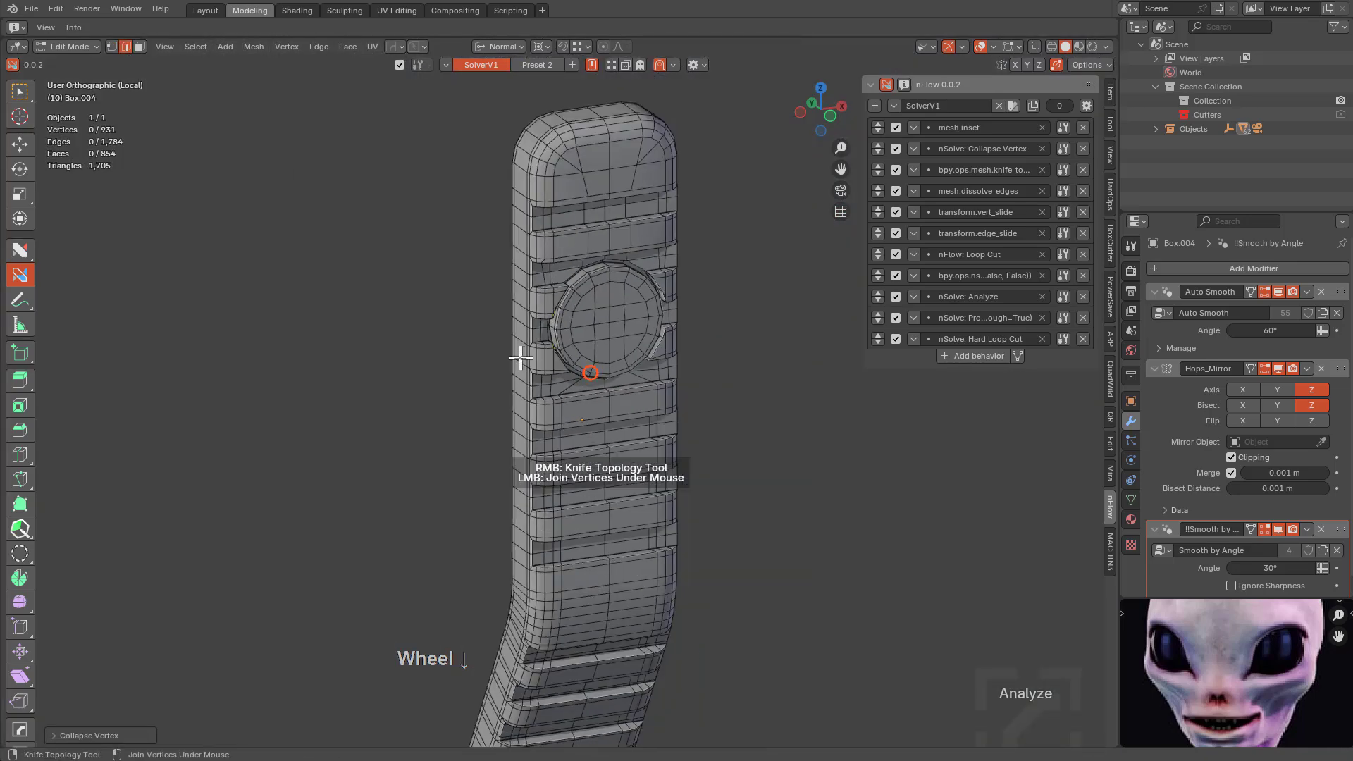
scroll(520, 358, down, 3)
middle_drag(493, 387, 625, 408)
key(Tab)
key(ctrl+3)
key(alt+a)
scroll(625, 408, up, 5)
key(Tab)
scroll(489, 403, up, 2)
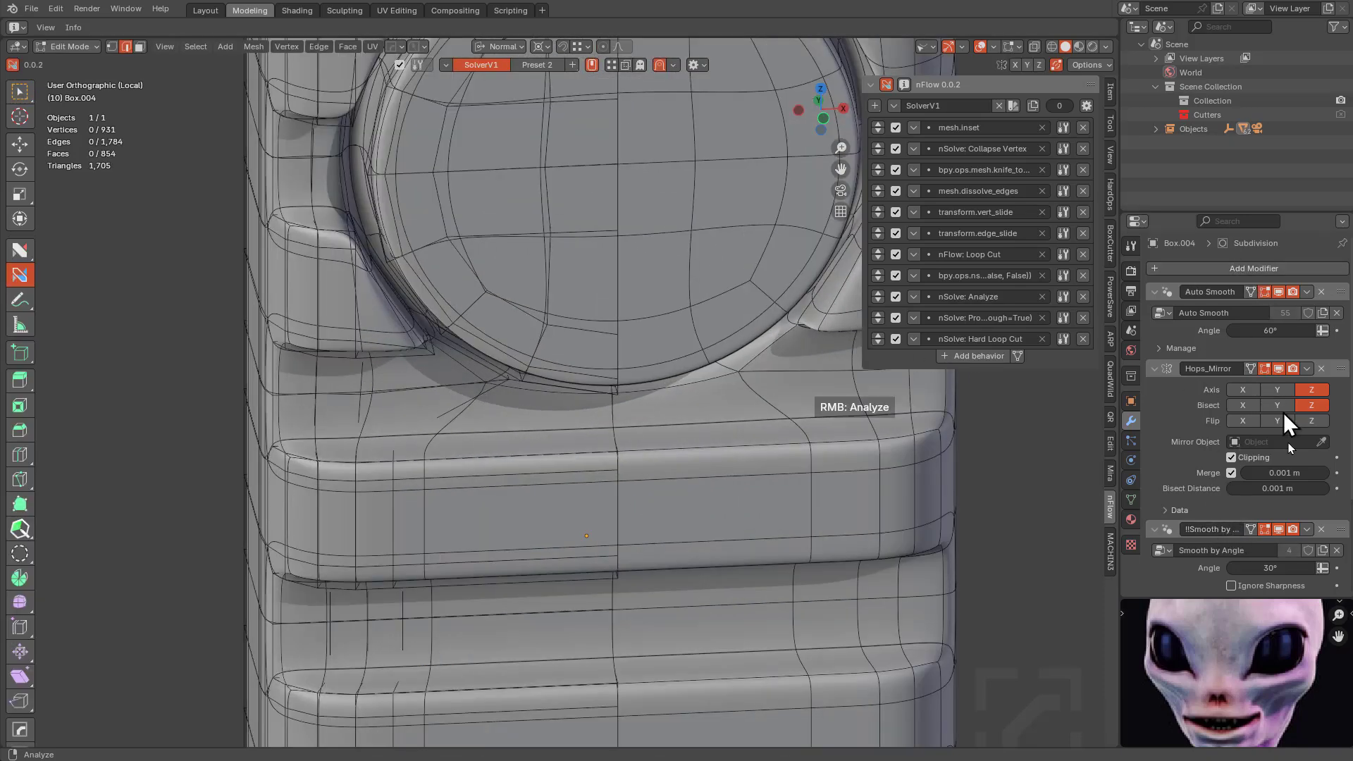
Remove the Auto Smooth modifier and move the Subdivision modifier directly above Smooth by Angle.
scroll(1283, 412, down, 3)
scroll(1272, 527, up, 3)
click(1321, 292)
scroll(1223, 483, down, 3)
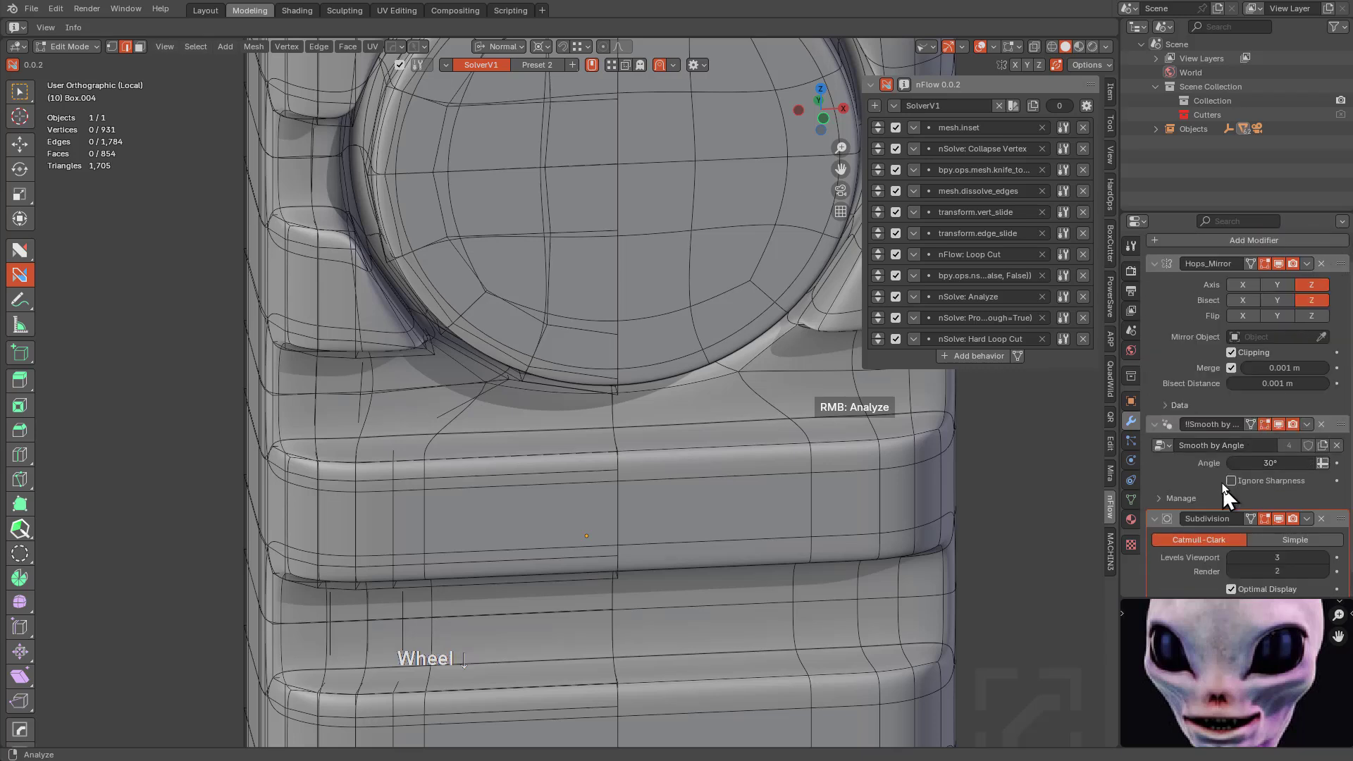
click(1342, 500)
drag(1340, 492, 1322, 382)
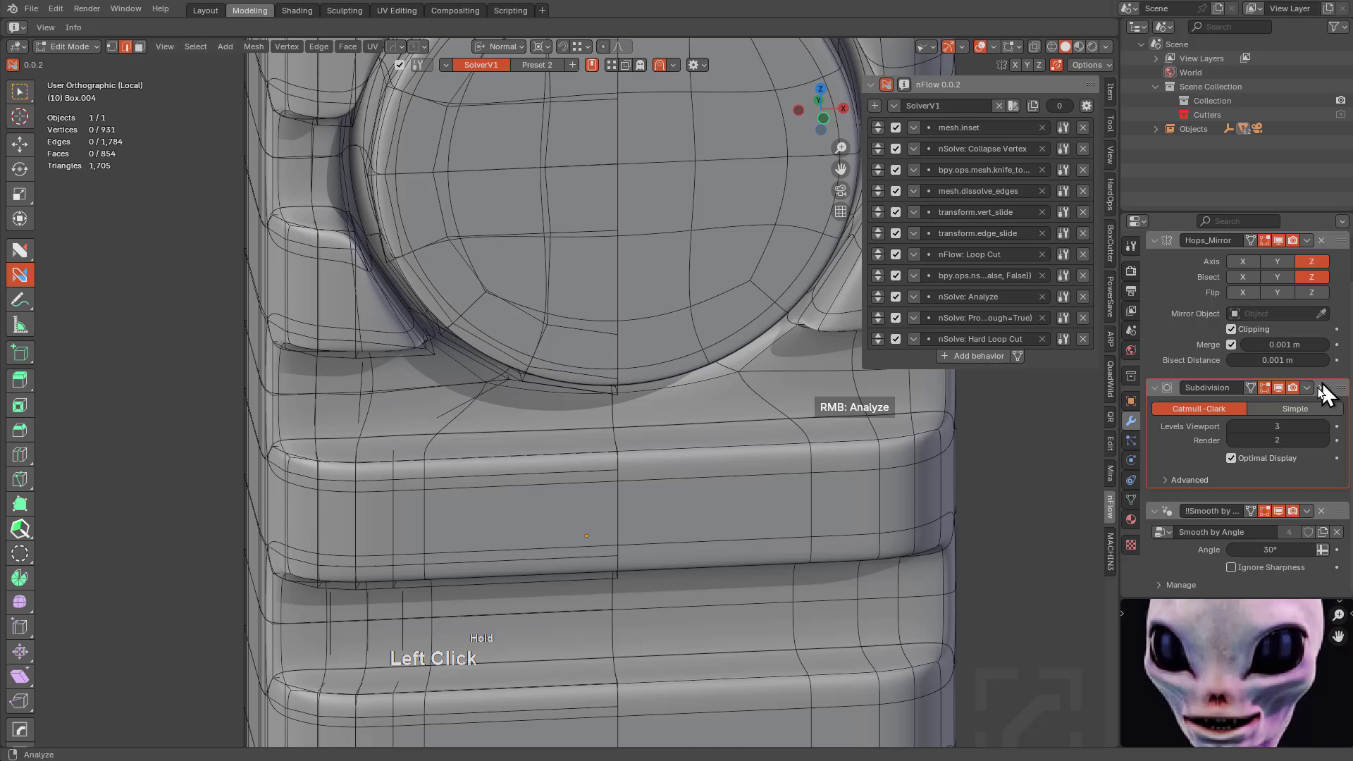
Hide the Subdivision modifier's effect in Edit Mode and check the smoothed area below the round pad in Object Mode.
click(1265, 401)
middle_drag(682, 389, 690, 347)
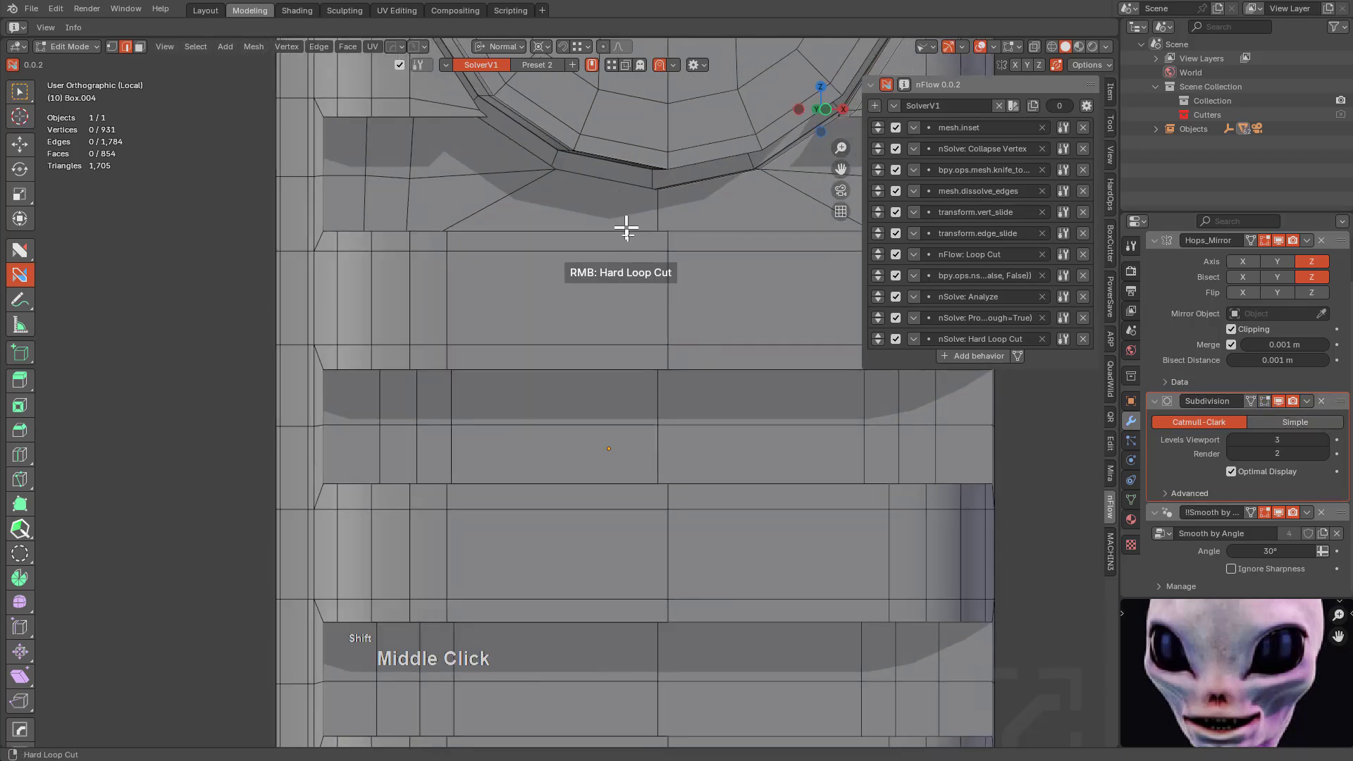
shift+middle_drag(626, 201, 713, 402)
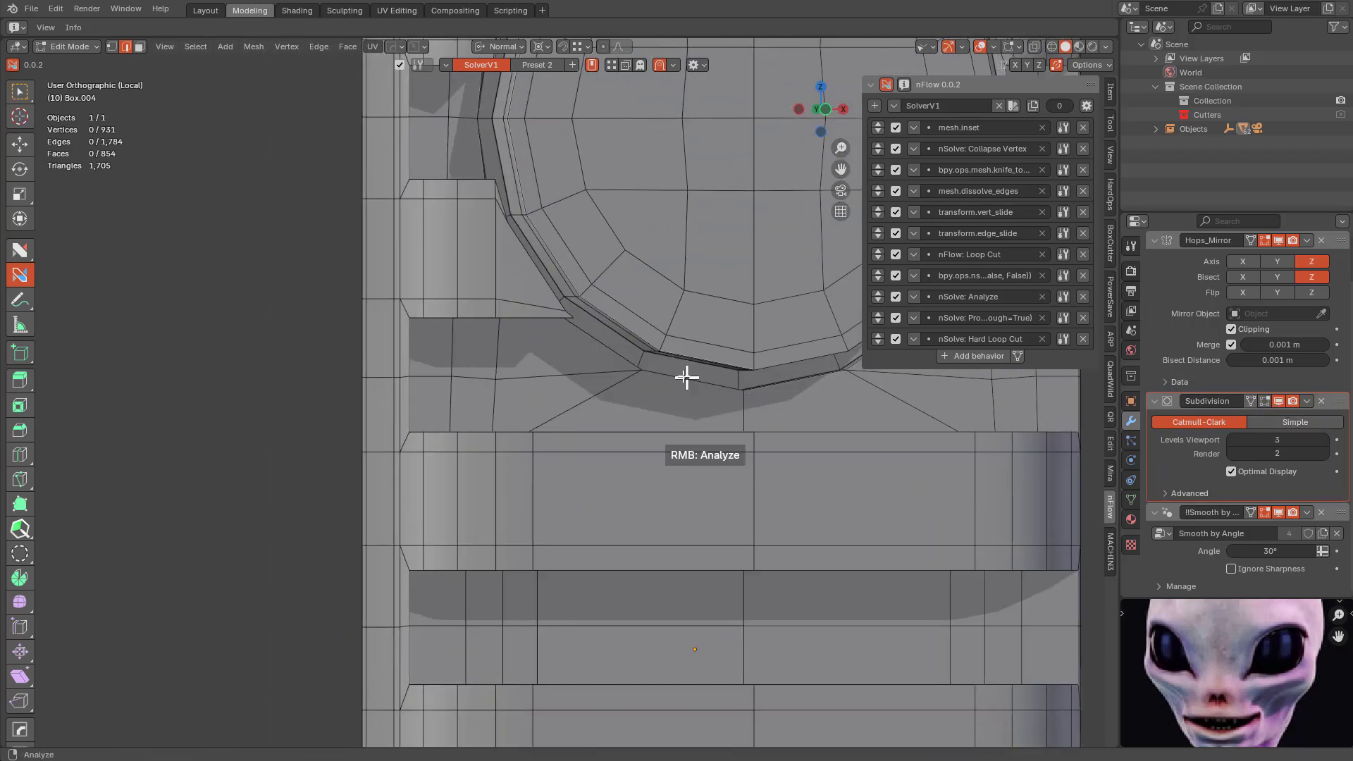
key(Tab)
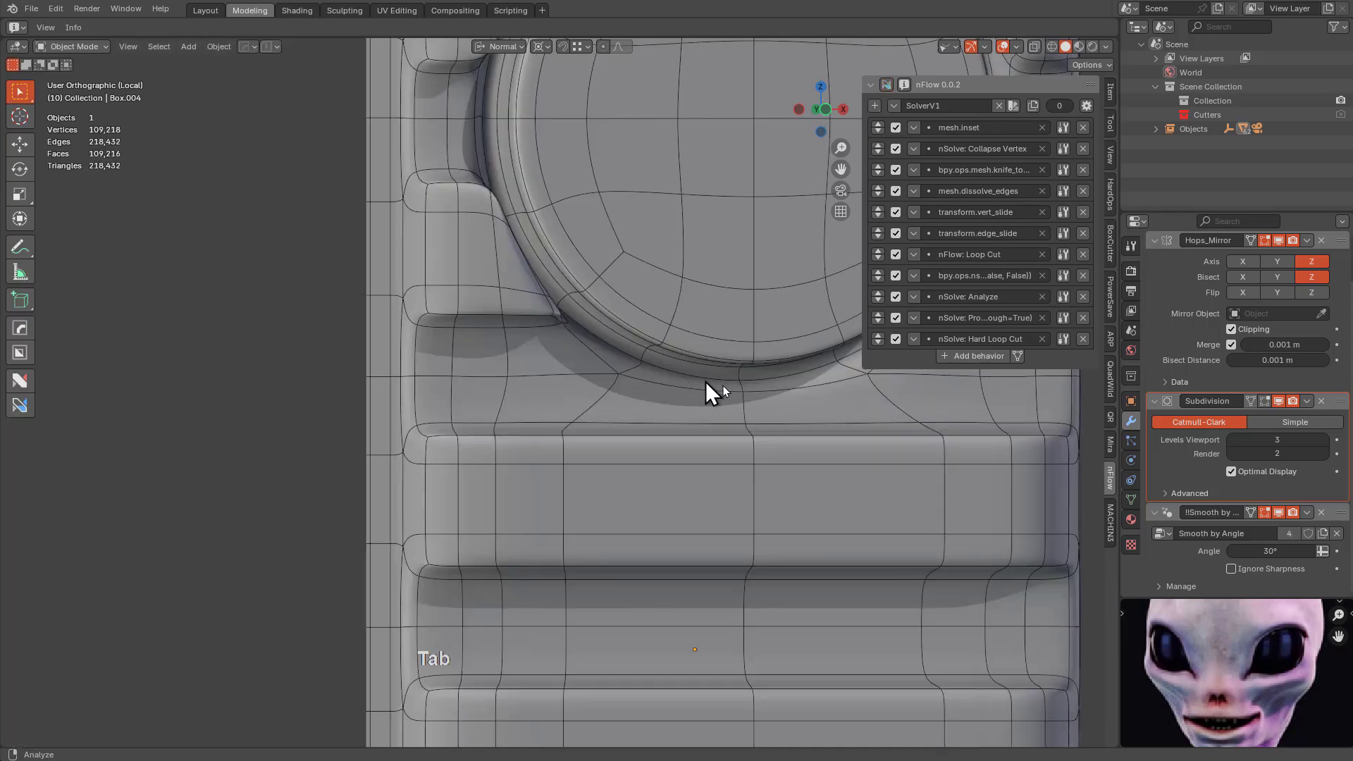
scroll(713, 394, down, 2)
middle_drag(737, 410, 535, 209)
key(Tab)
middle_drag(598, 314, 701, 431)
scroll(636, 387, up, 4)
scroll(643, 281, down, 3)
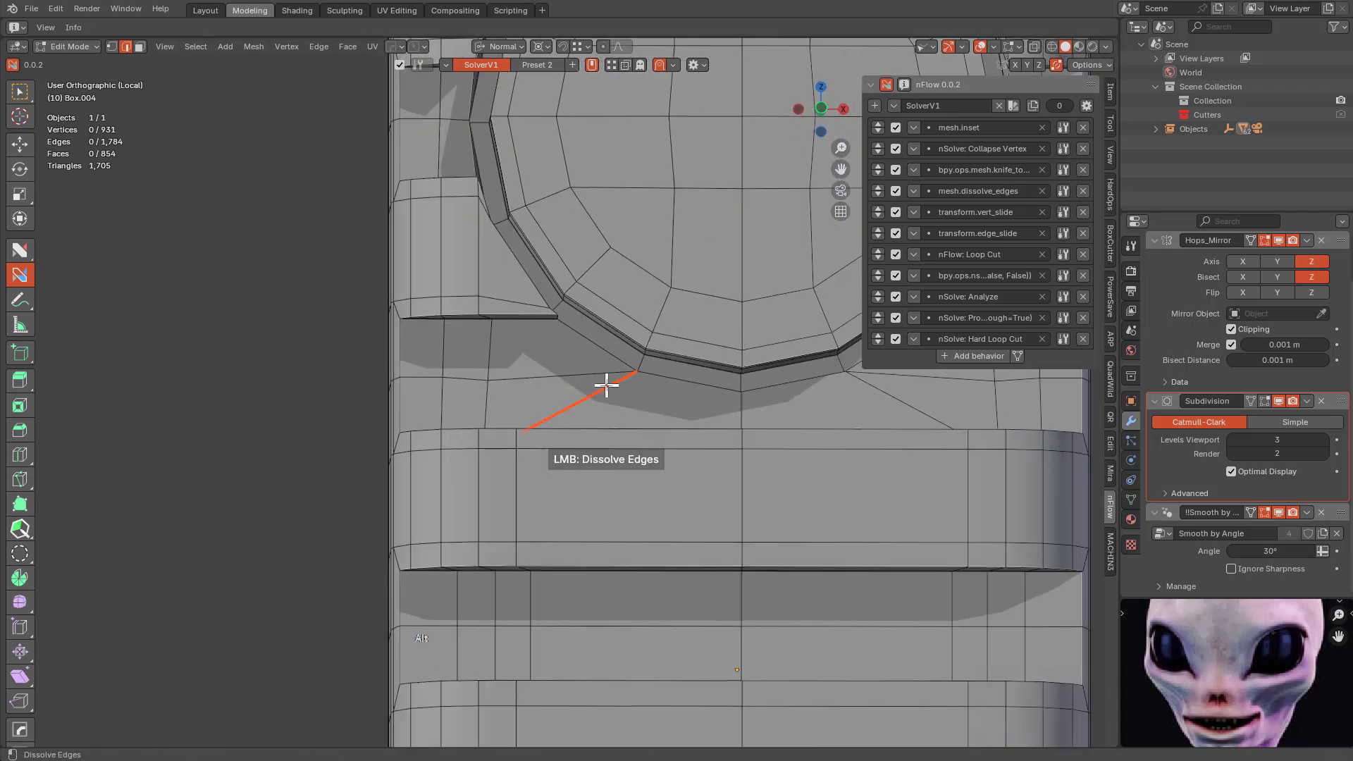
Dissolve the diagonal edge in the groove below the round pad and inset the merged n-gon there.
alt+click(592, 369)
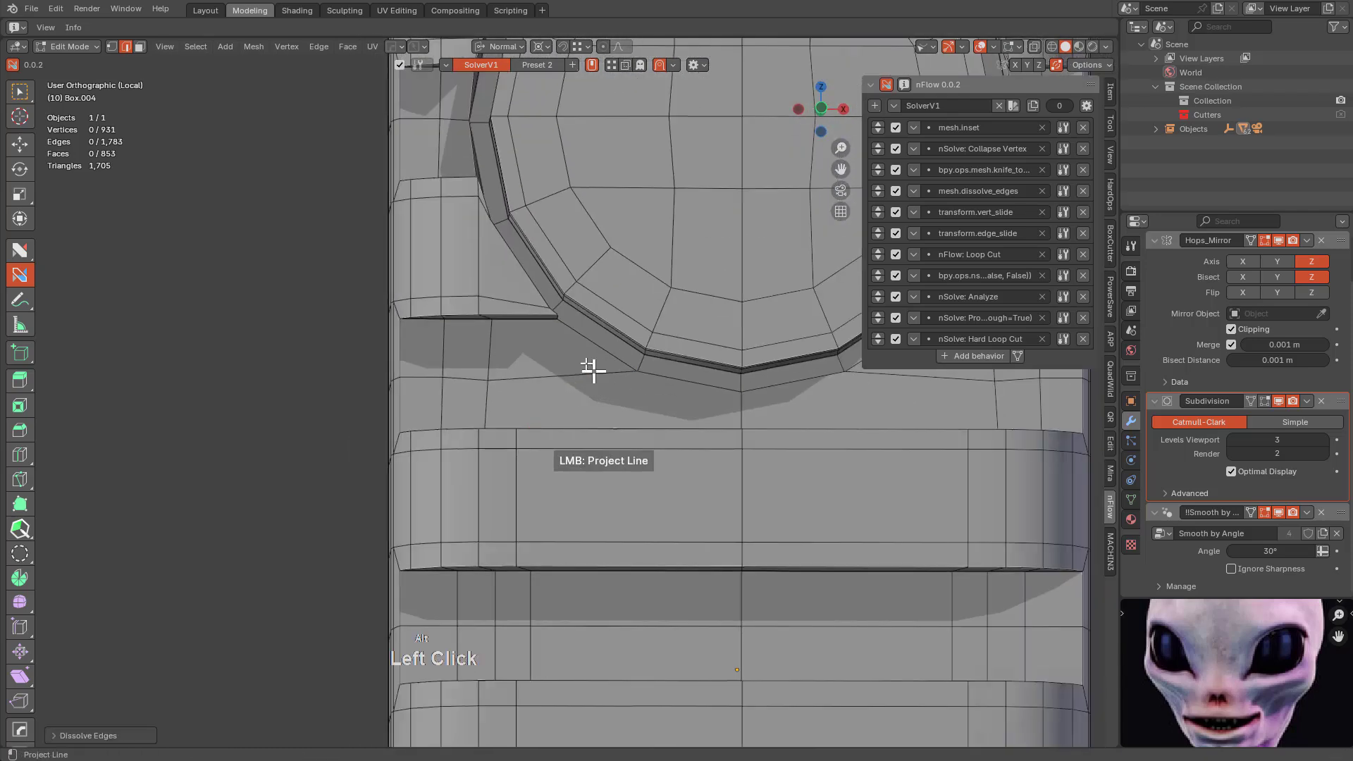
click(648, 392)
click(639, 391)
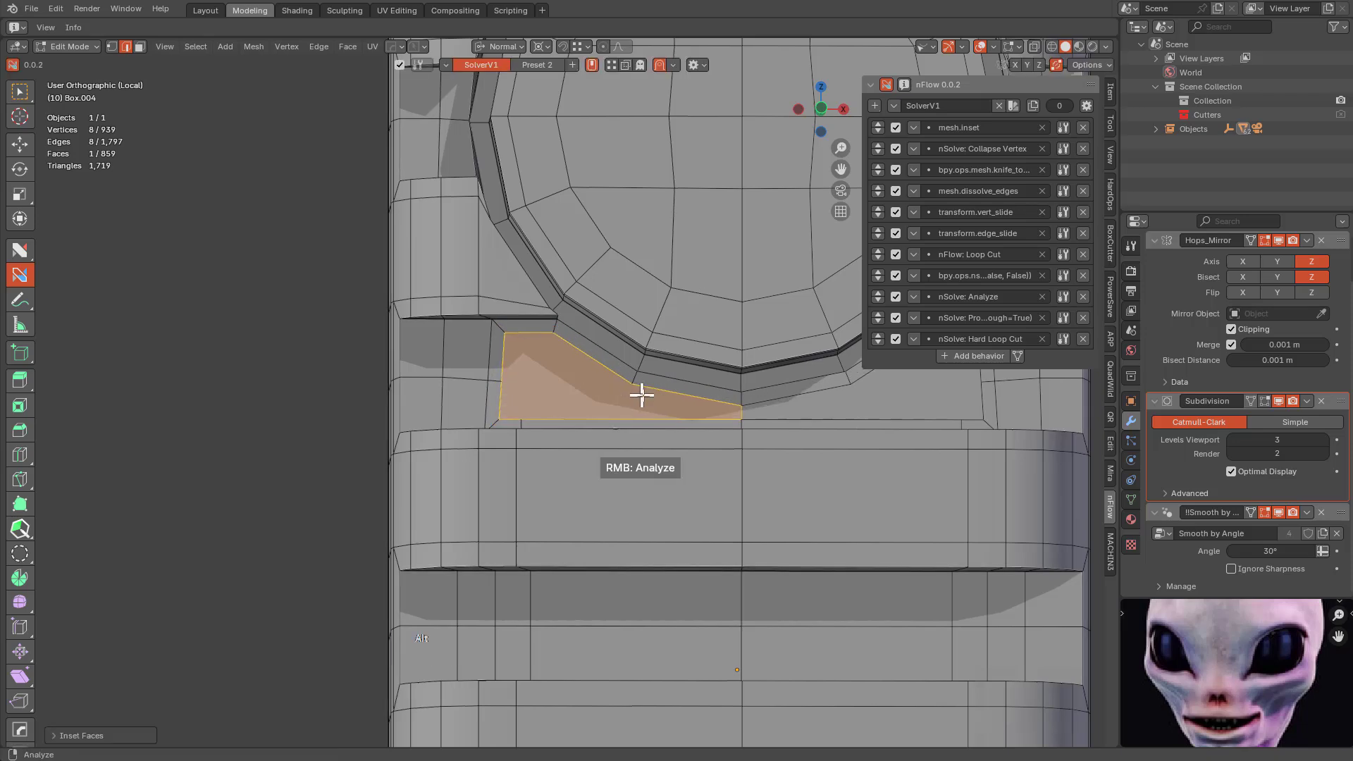
Knife a new edge from the inset's upper corner along the ridge beside the round pad, and slide its end vertex.
middle_drag(639, 392, 613, 281)
scroll(707, 341, up, 2)
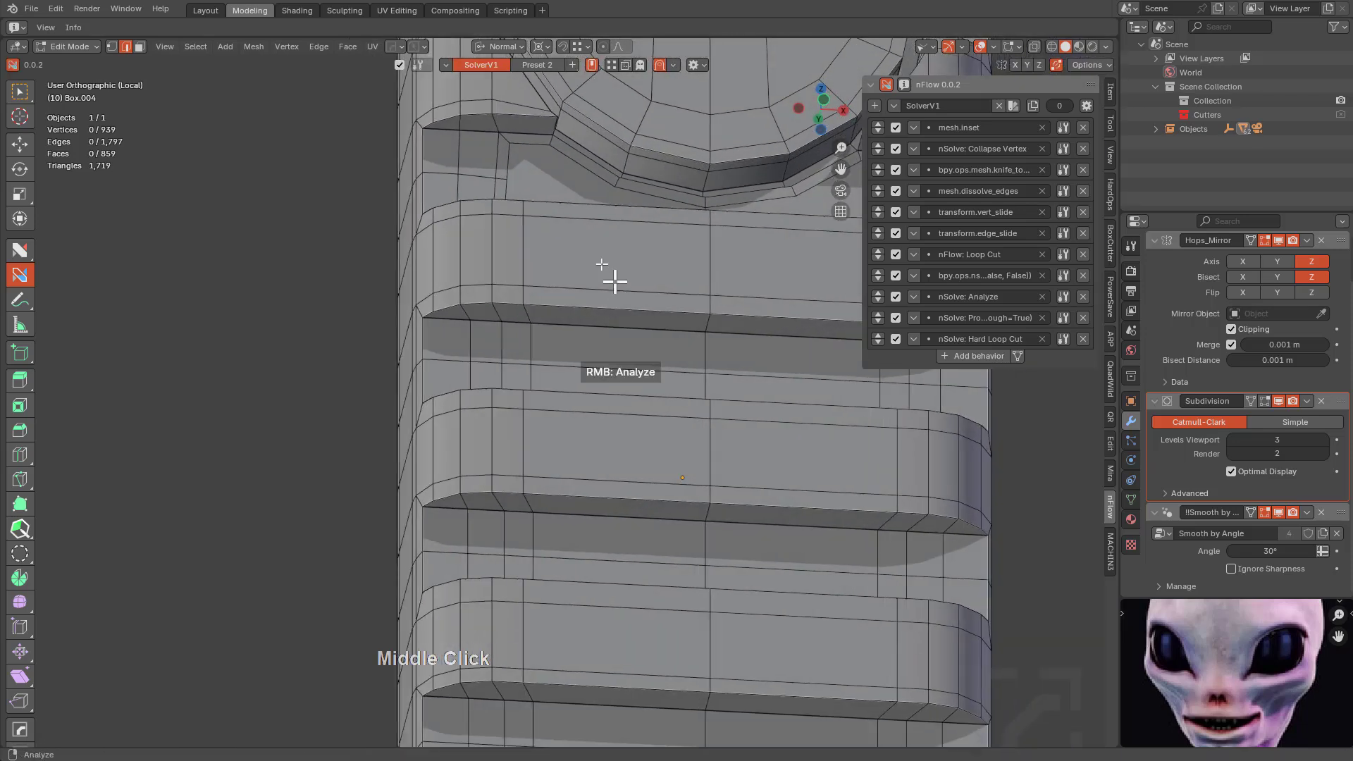
scroll(676, 468, up, 4)
middle_drag(664, 356, 647, 395)
click(655, 431)
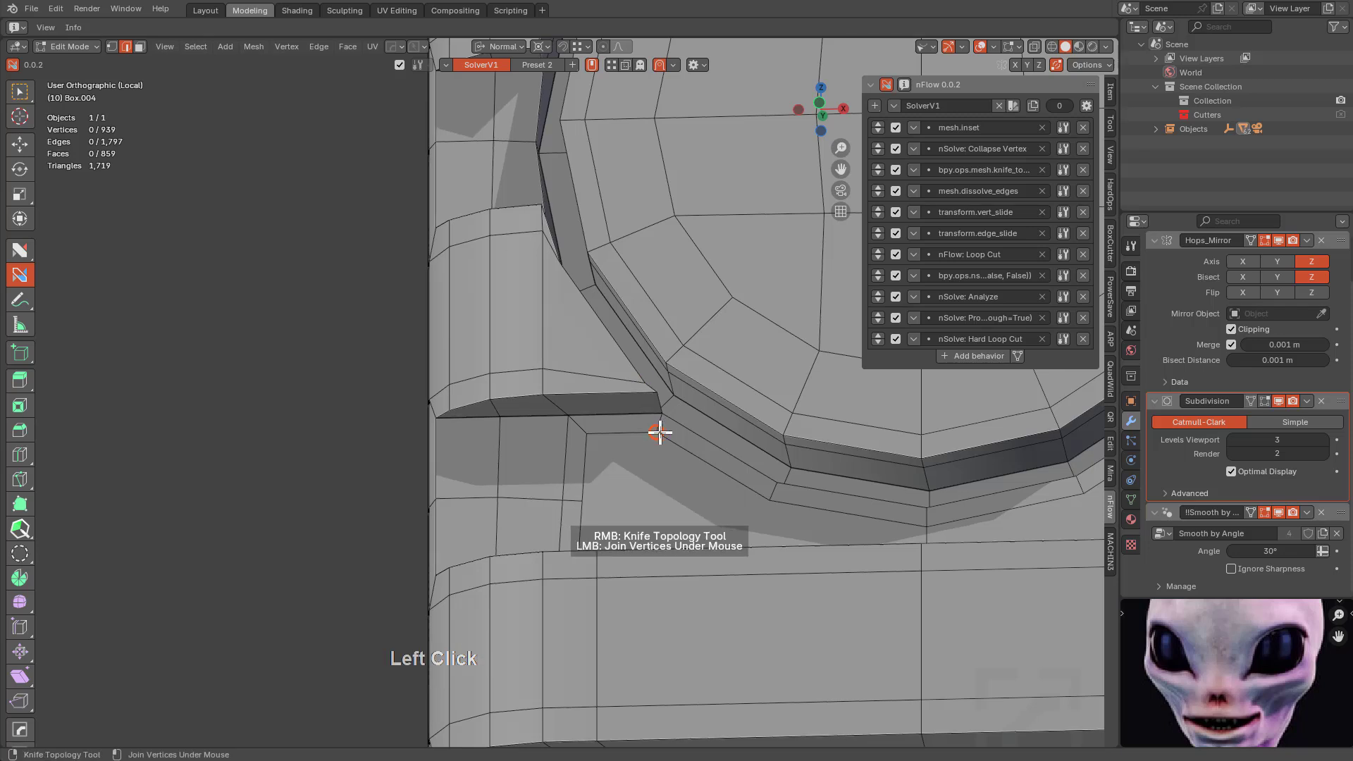
click(521, 264)
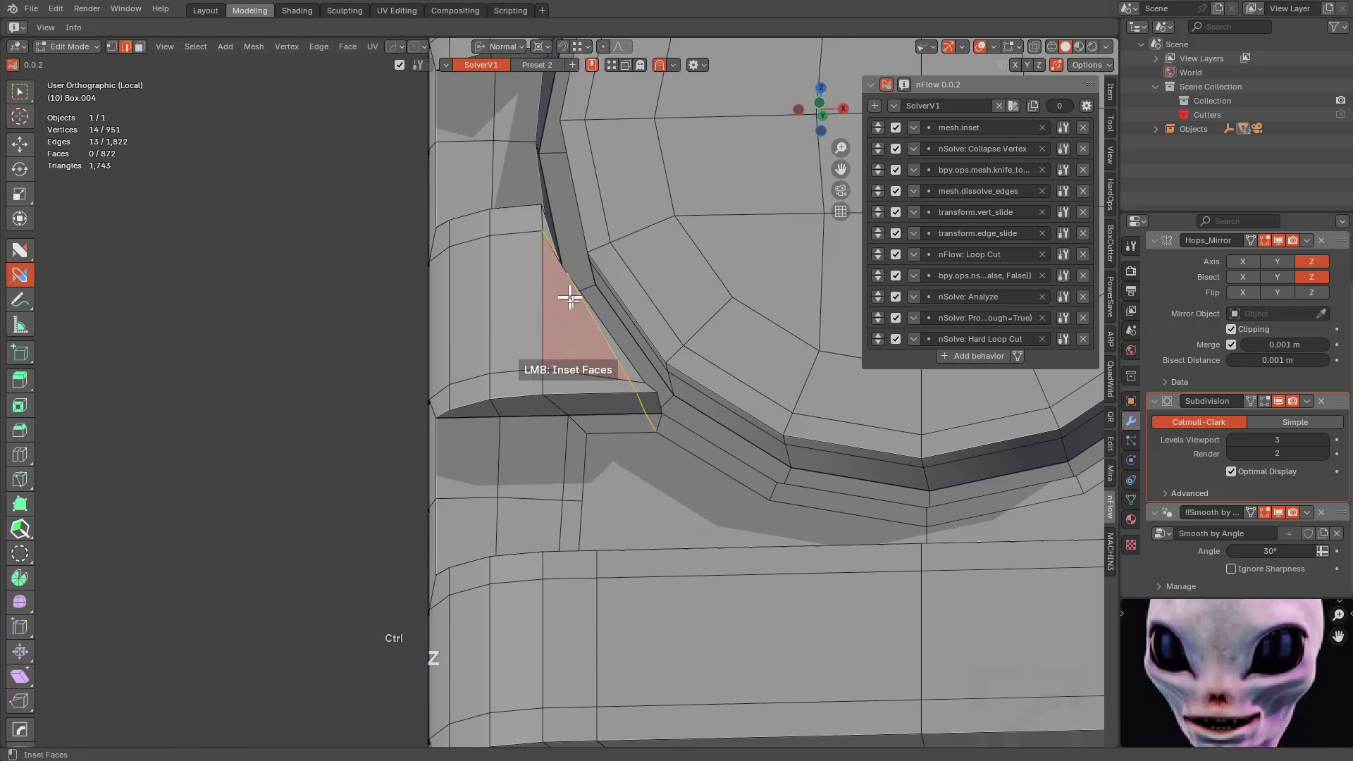
right_click(658, 428)
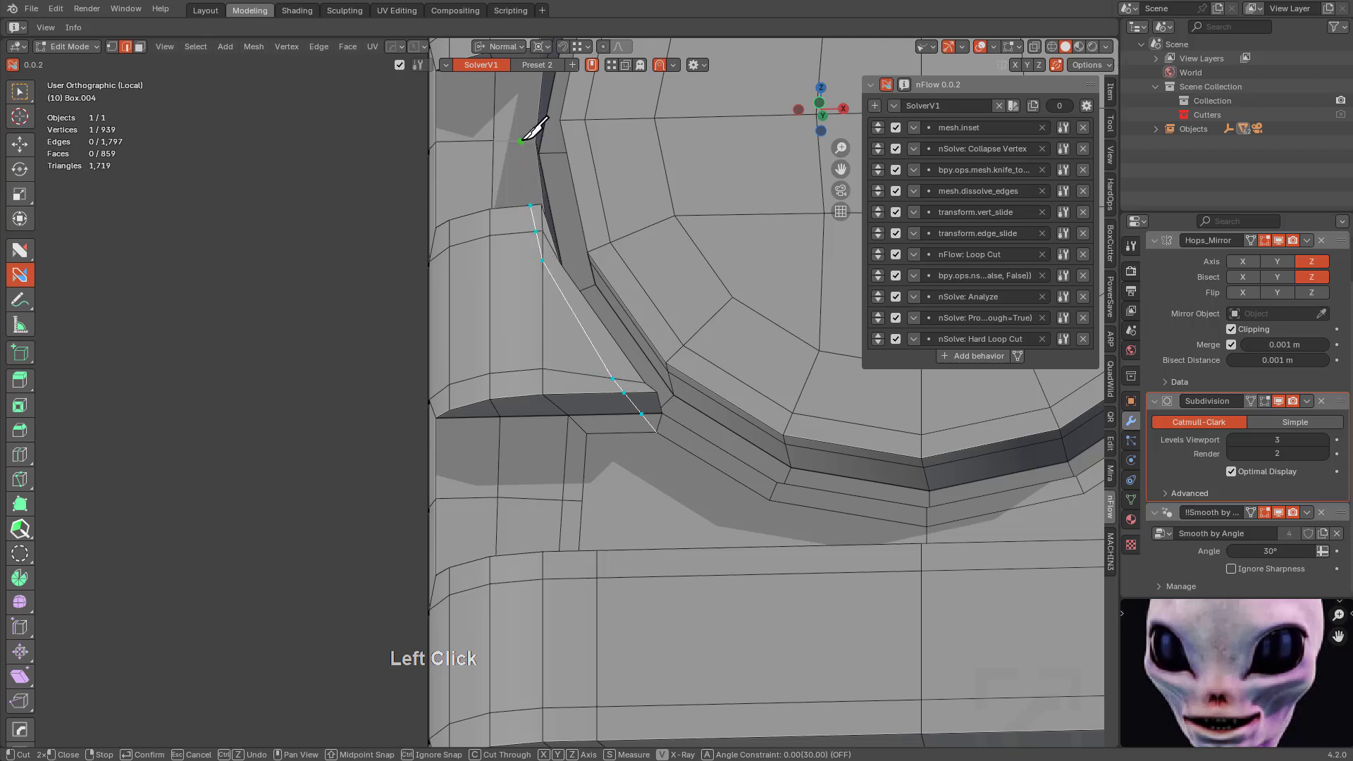
scroll(534, 131, down, 2)
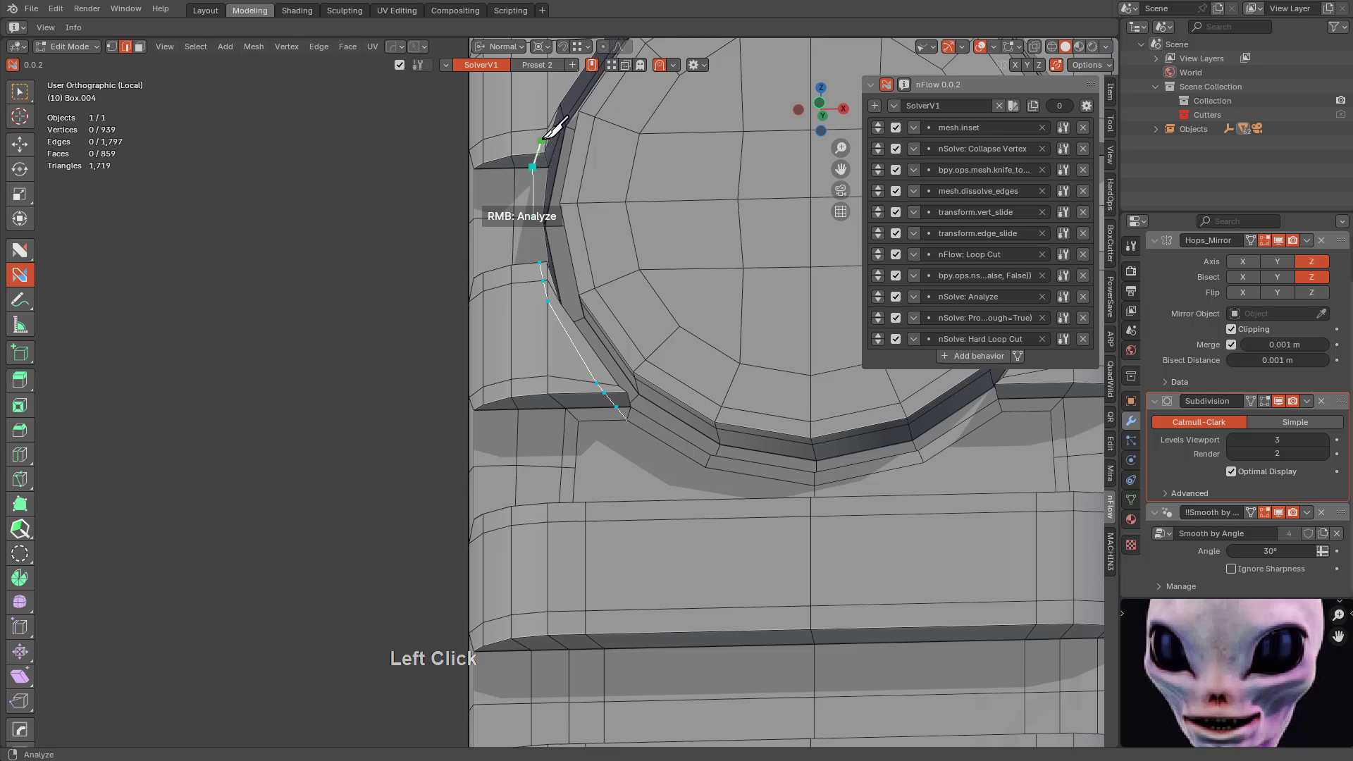
key(space)
shift+click(538, 141)
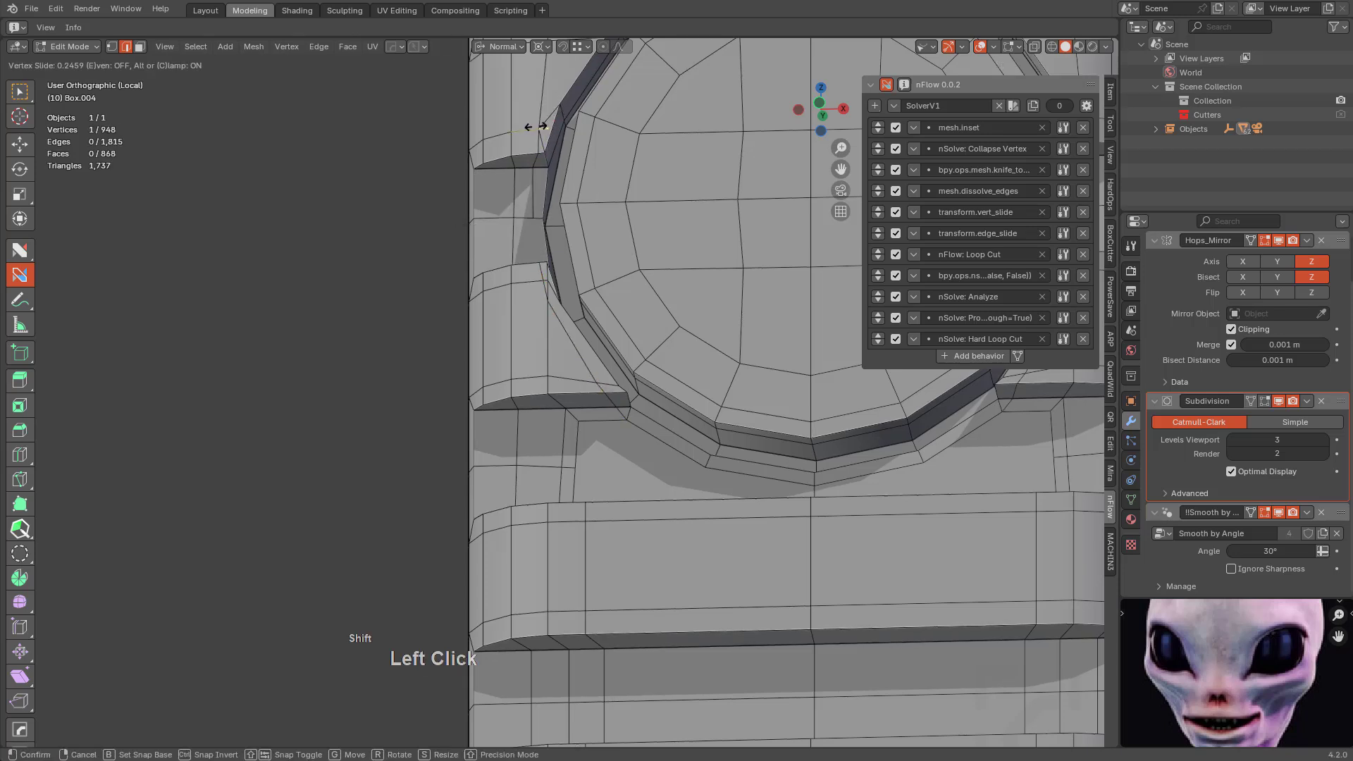
shift+drag(538, 149, 533, 153)
Dissolve the stray edges on the pad's side wall where the groove corner meets the neighbouring ridge.
middle_drag(572, 280, 585, 323)
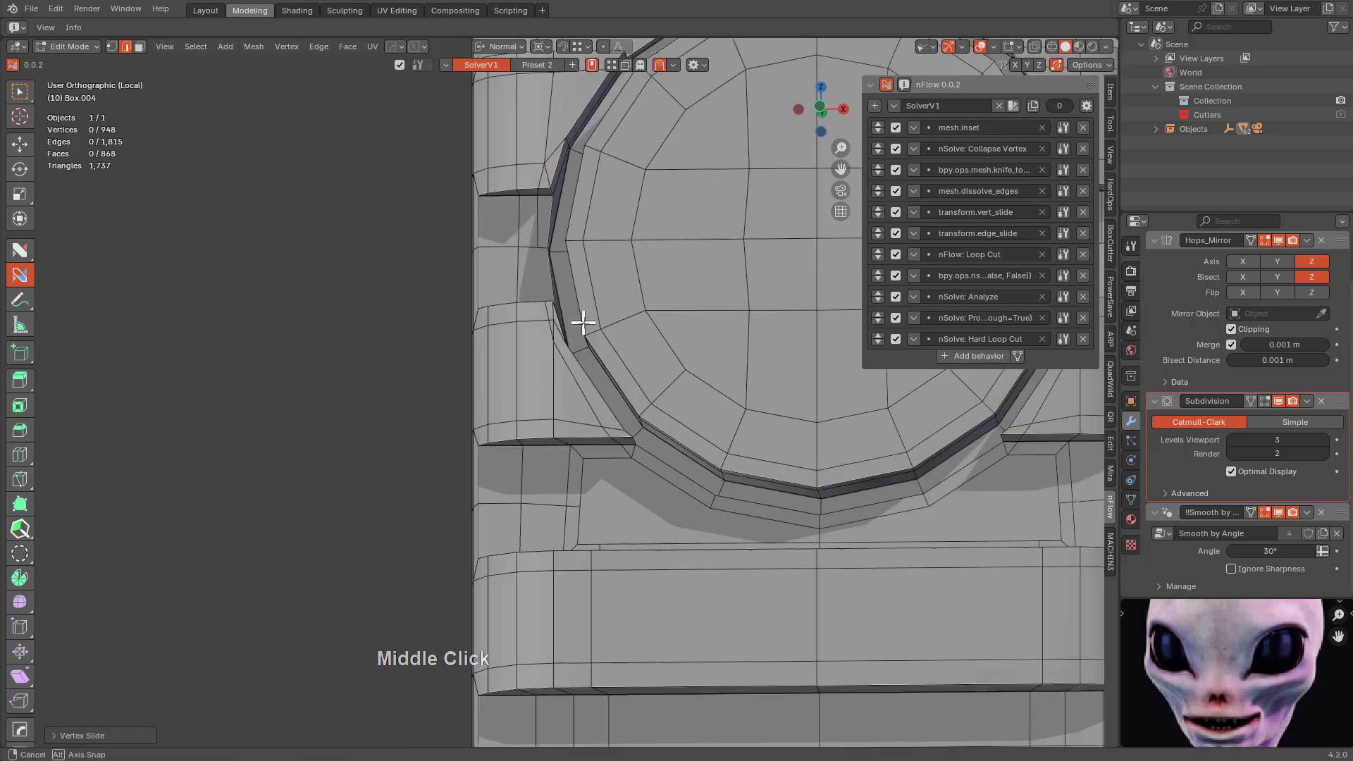
scroll(585, 328, up, 3)
middle_drag(701, 510, 740, 458)
scroll(677, 427, up, 2)
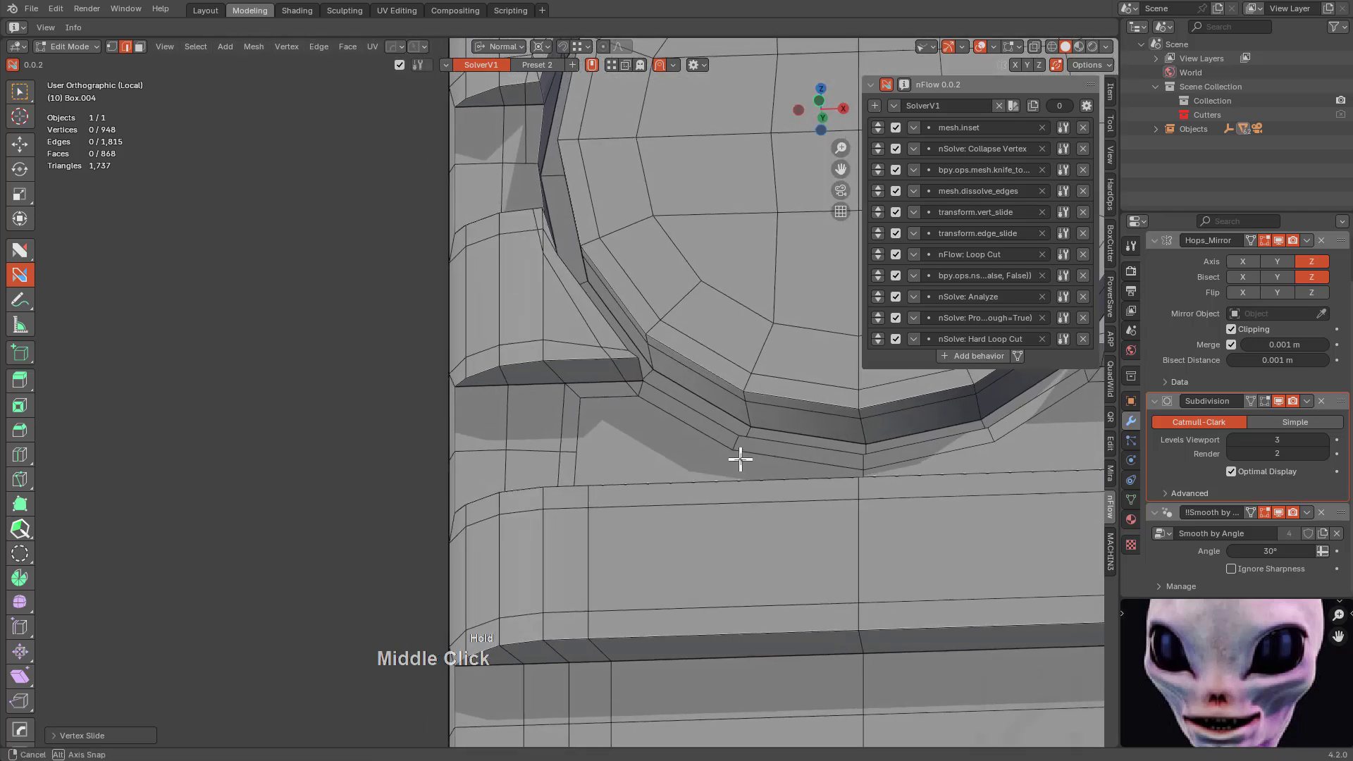
scroll(703, 414, up, 2)
middle_drag(703, 414, 655, 435)
scroll(662, 432, down, 3)
scroll(613, 493, up, 3)
shift+middle_drag(571, 569, 633, 430)
scroll(620, 451, down, 1)
scroll(610, 471, up, 3)
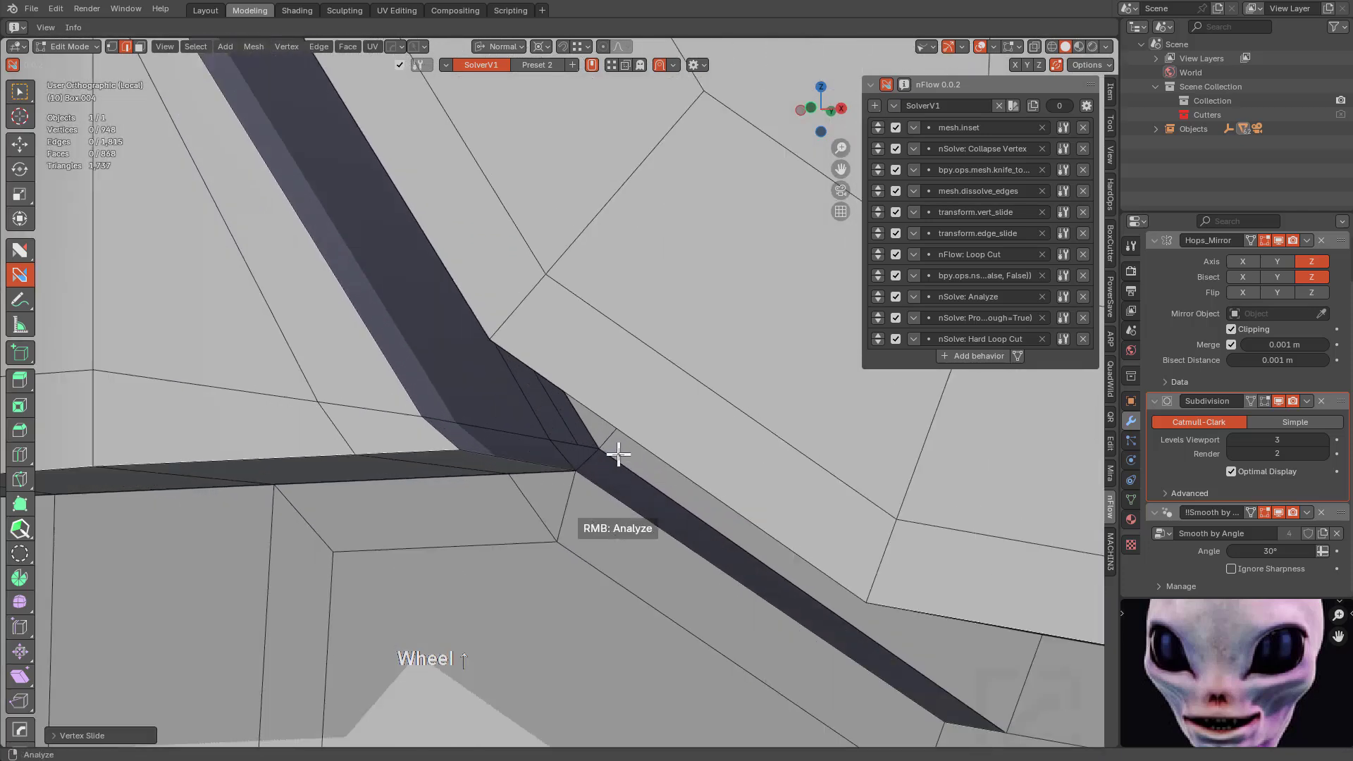
scroll(618, 454, up, 1)
scroll(567, 420, down, 2)
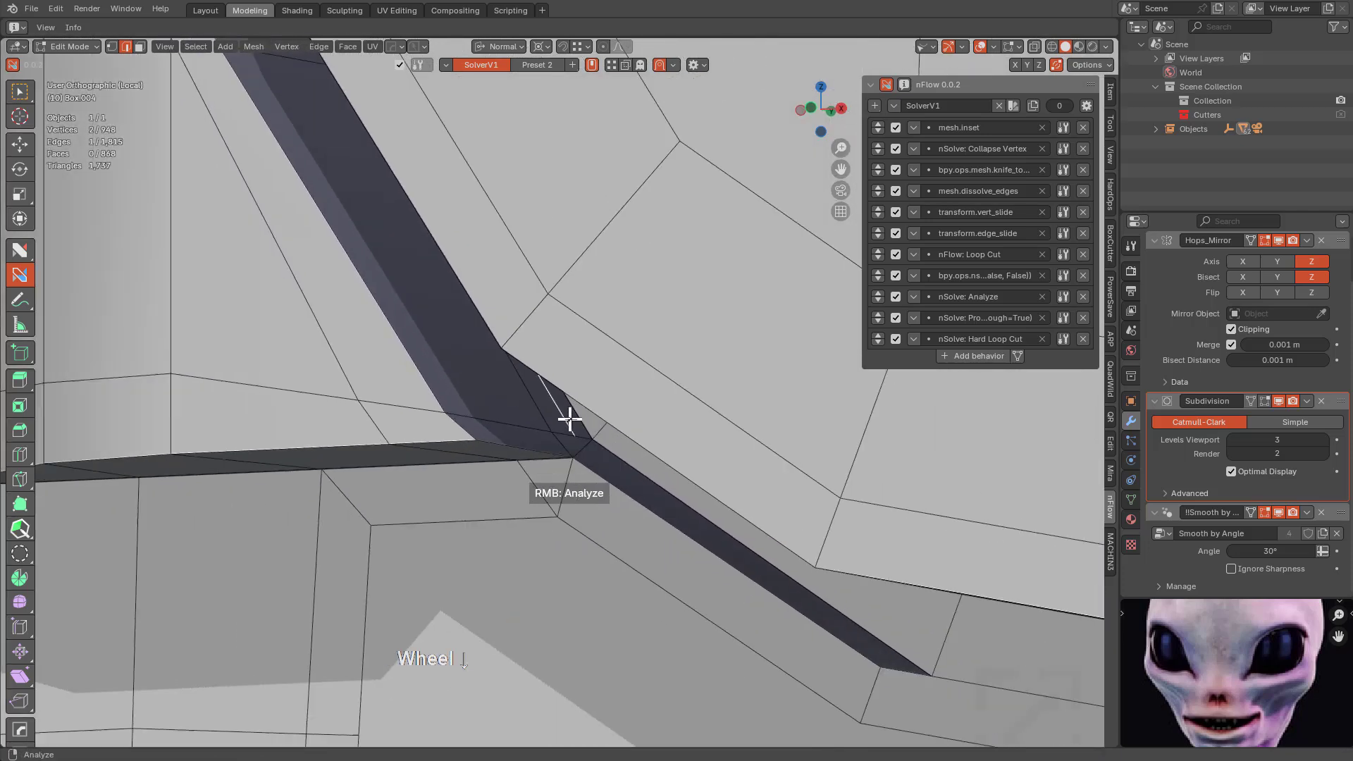
middle_drag(570, 416, 645, 411)
key(ctrl+x)
Cut a new edge from the inset's corner to the base of the pad wall and dissolve the old edge beside it.
shift+middle_drag(644, 411, 710, 448)
scroll(614, 433, up, 2)
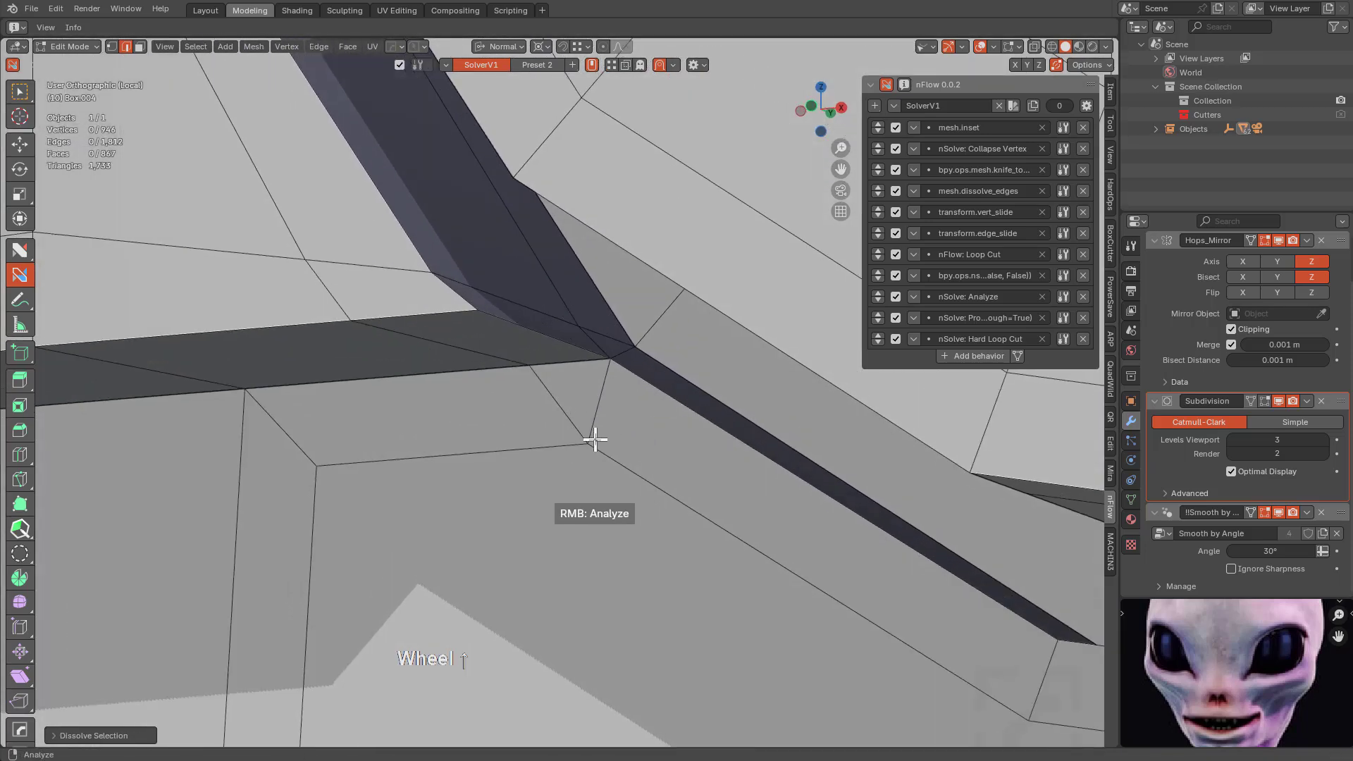
drag(589, 444, 640, 348)
scroll(661, 384, up, 1)
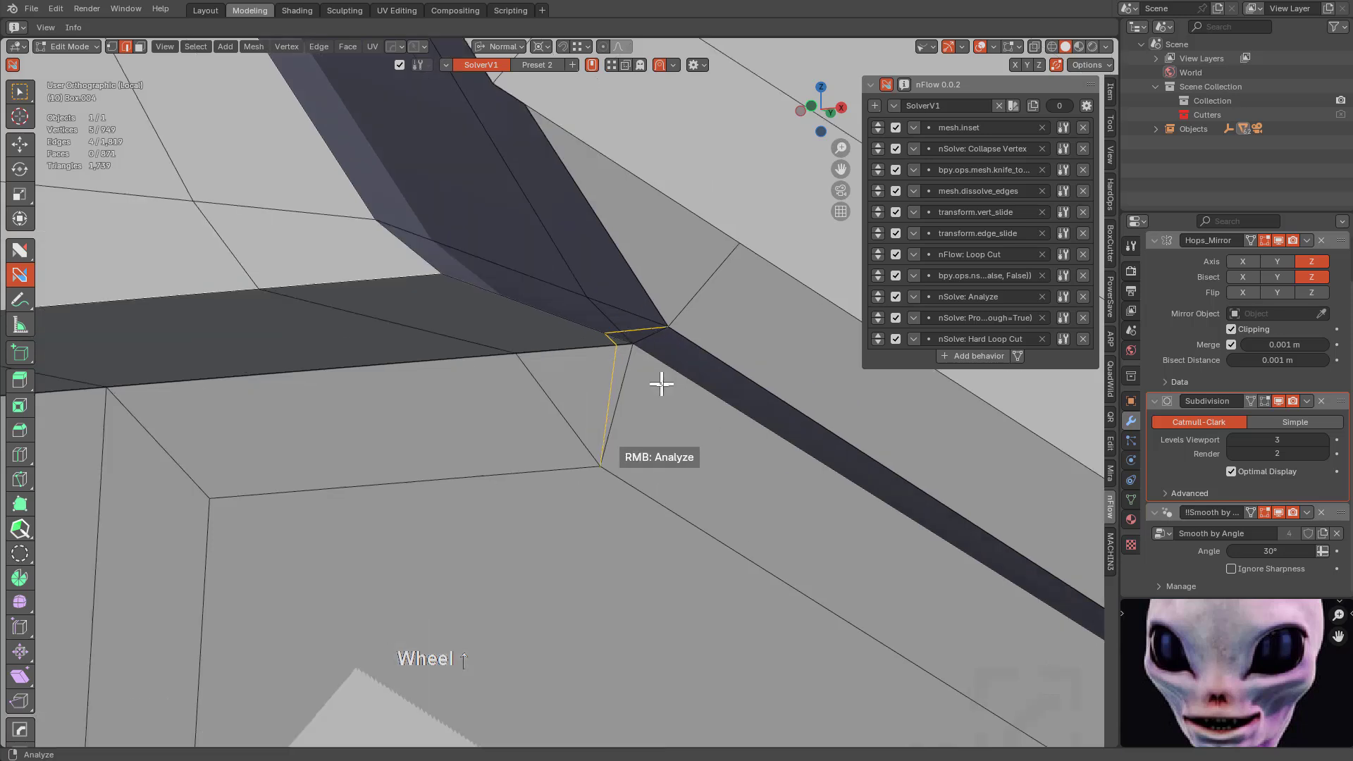
right_click(609, 461)
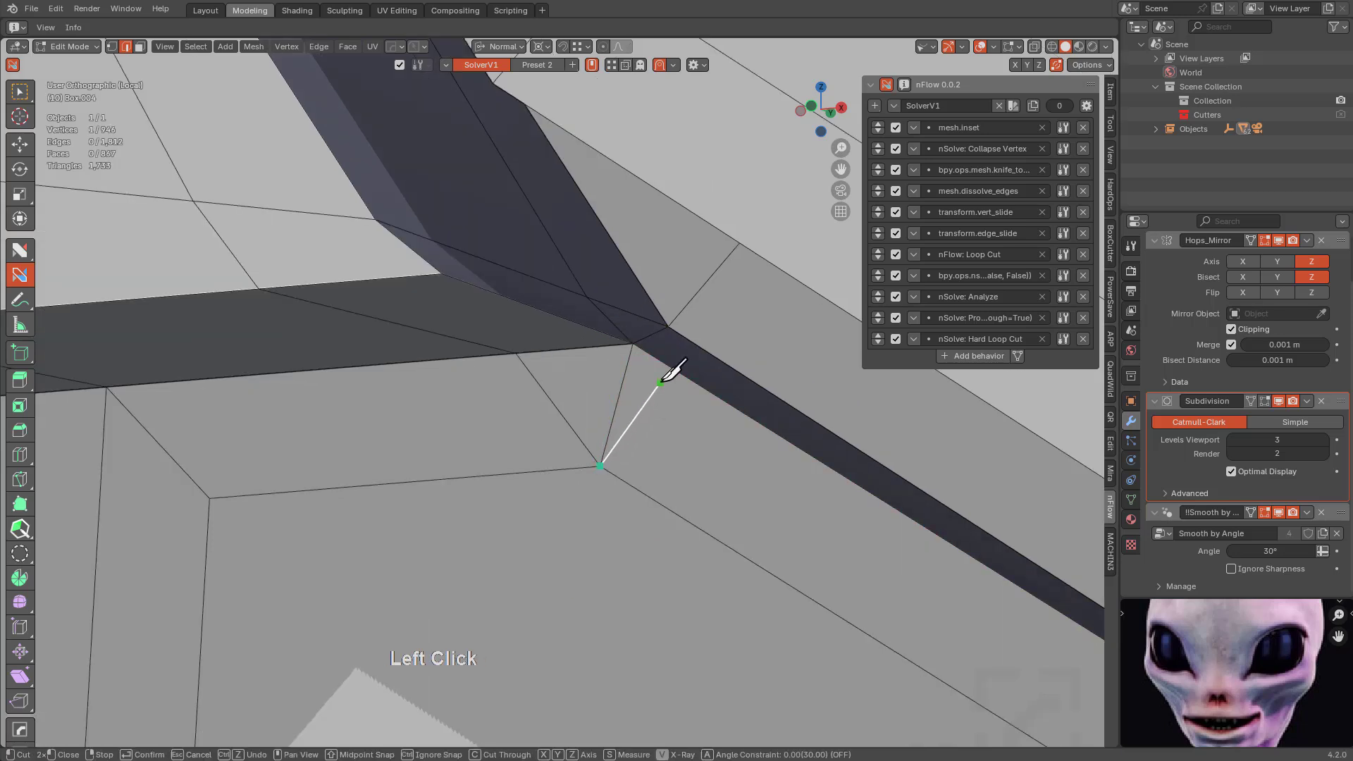
key(Return)
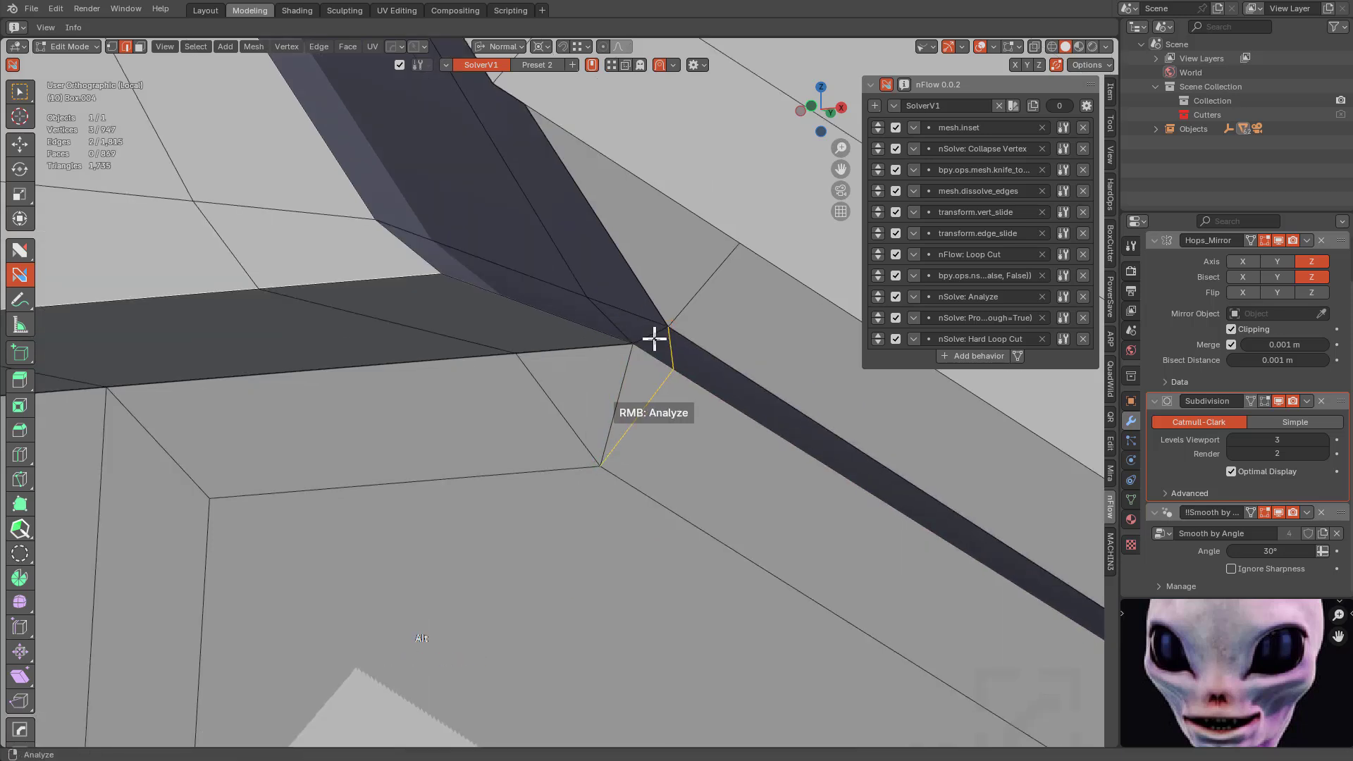
click(651, 335)
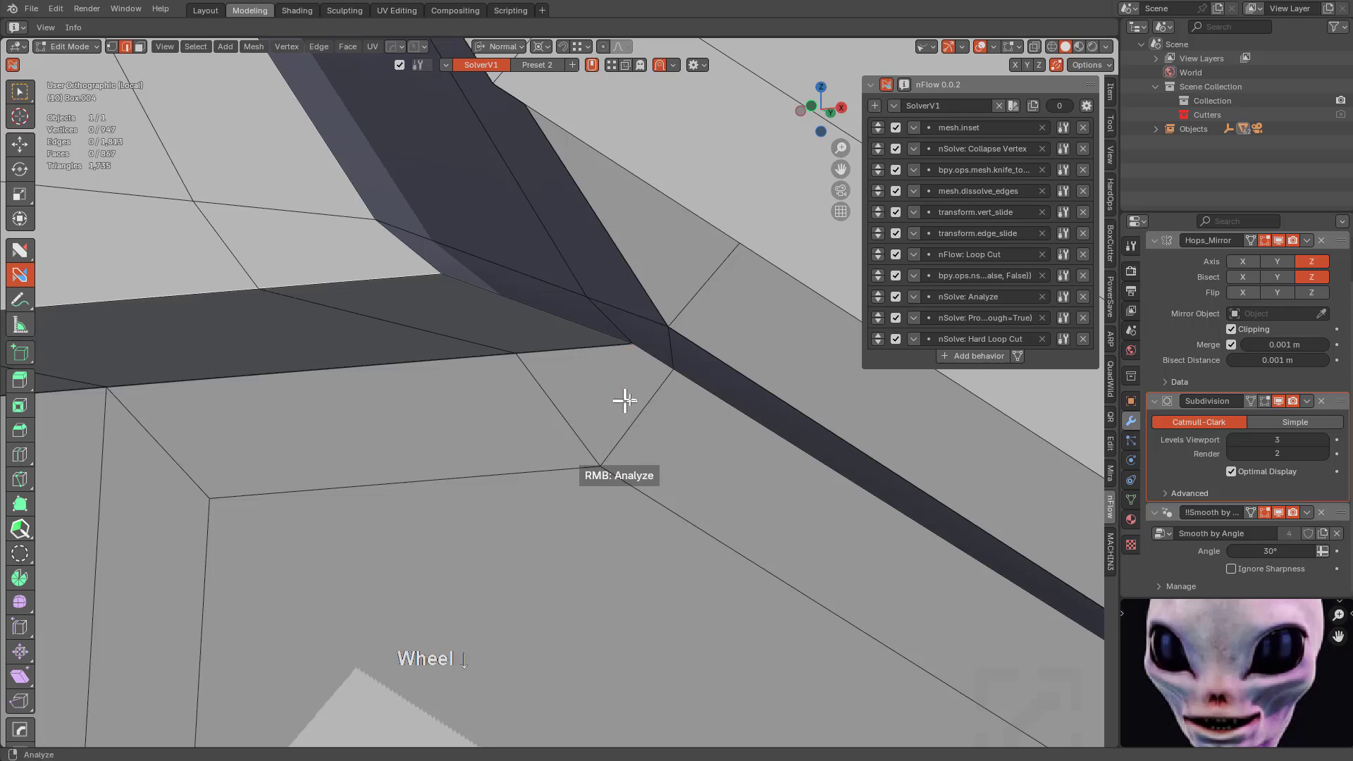
Analyze the mesh, dissolve the inset's side edges in the groove, and connect its lower vertex to the corner beside the pad.
scroll(625, 401, down, 4)
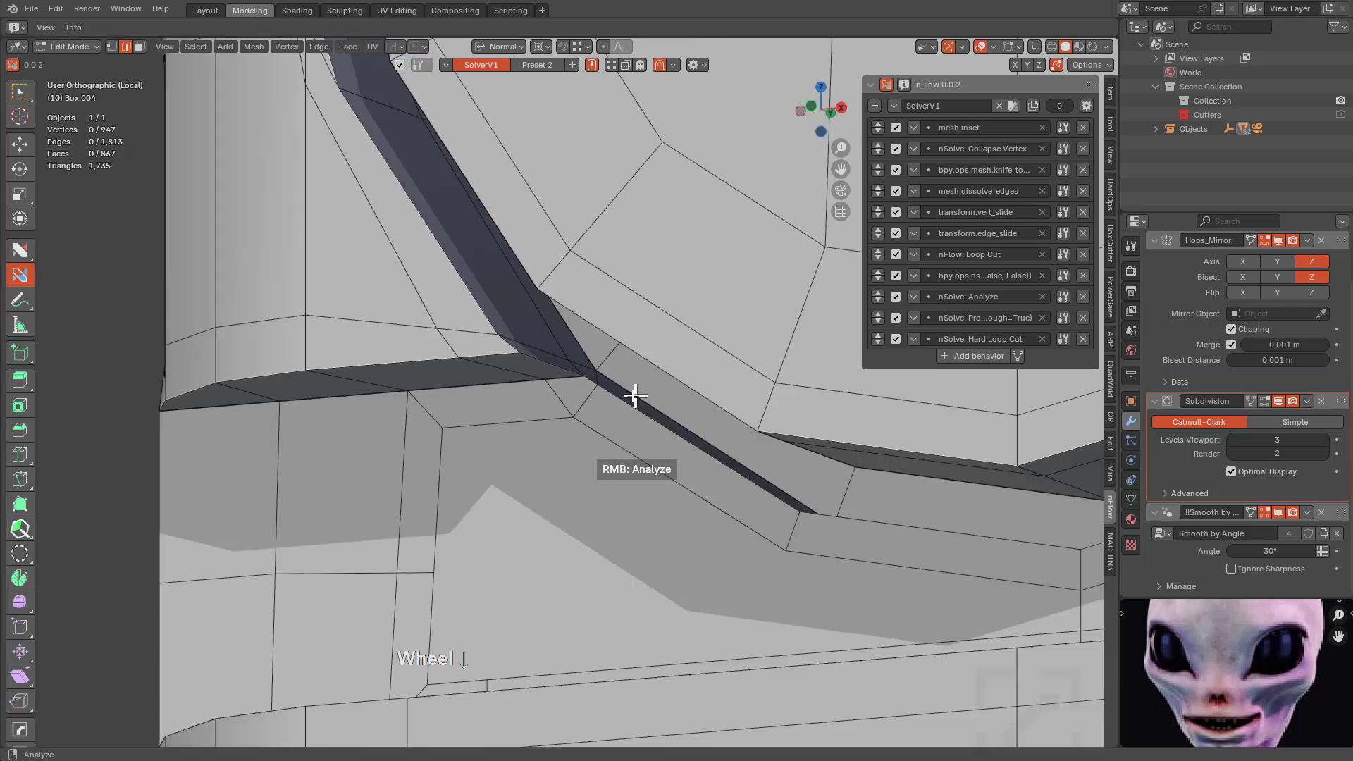
middle_drag(634, 396, 707, 389)
scroll(646, 383, down, 2)
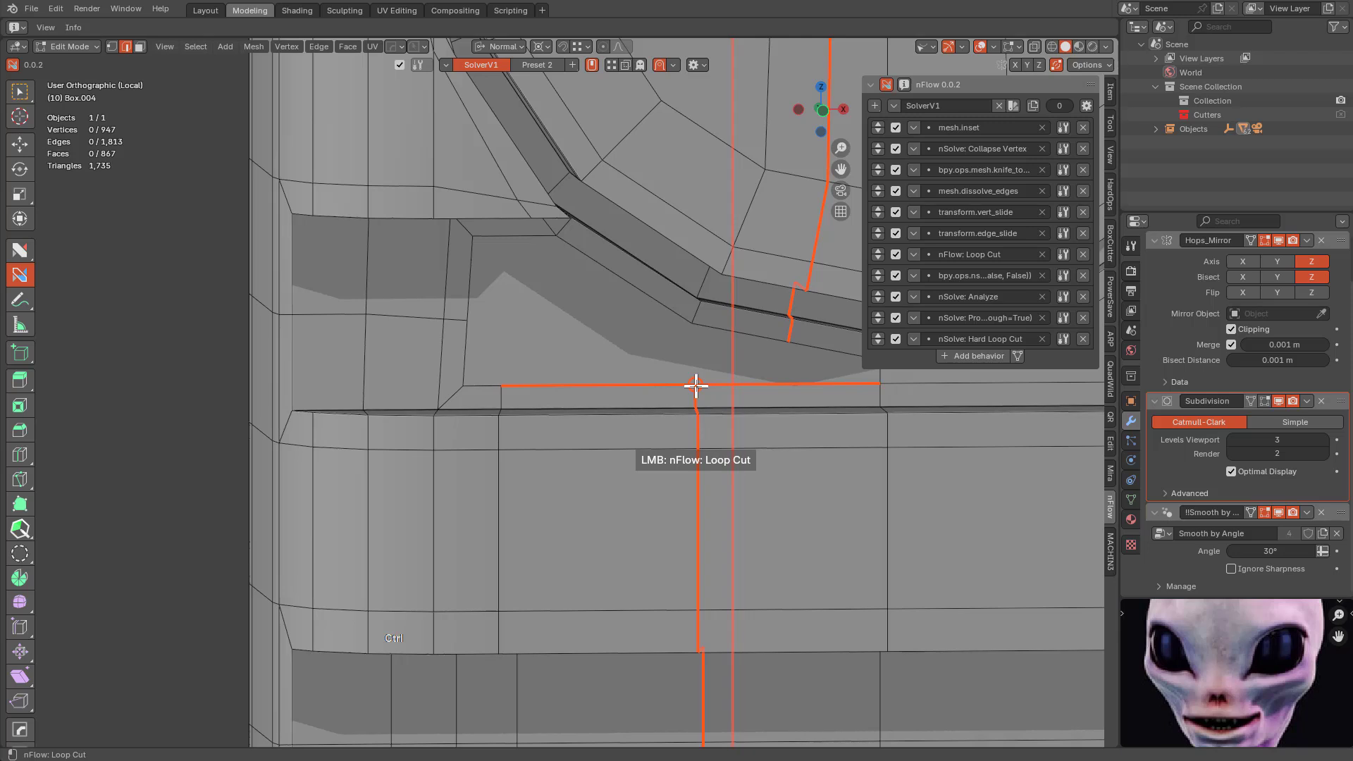
right_click(695, 385)
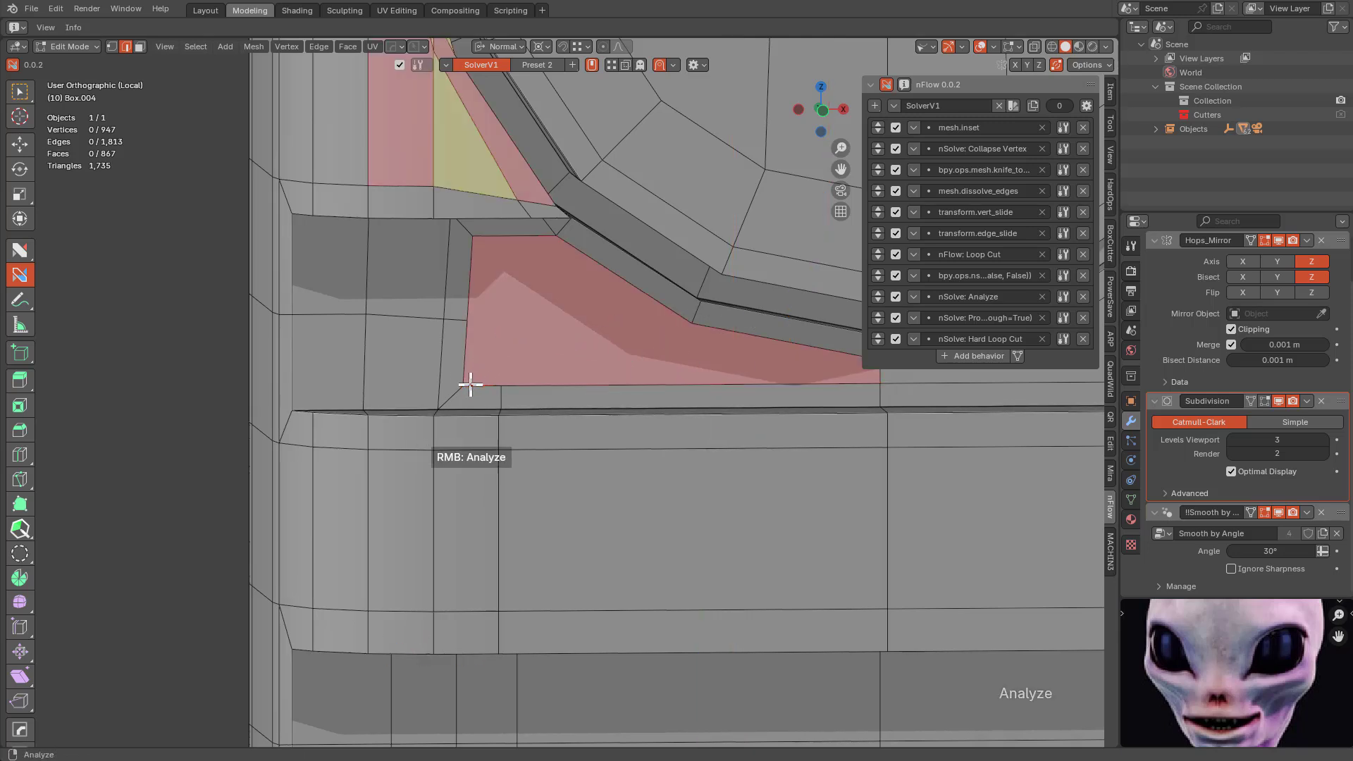
alt+click(456, 392)
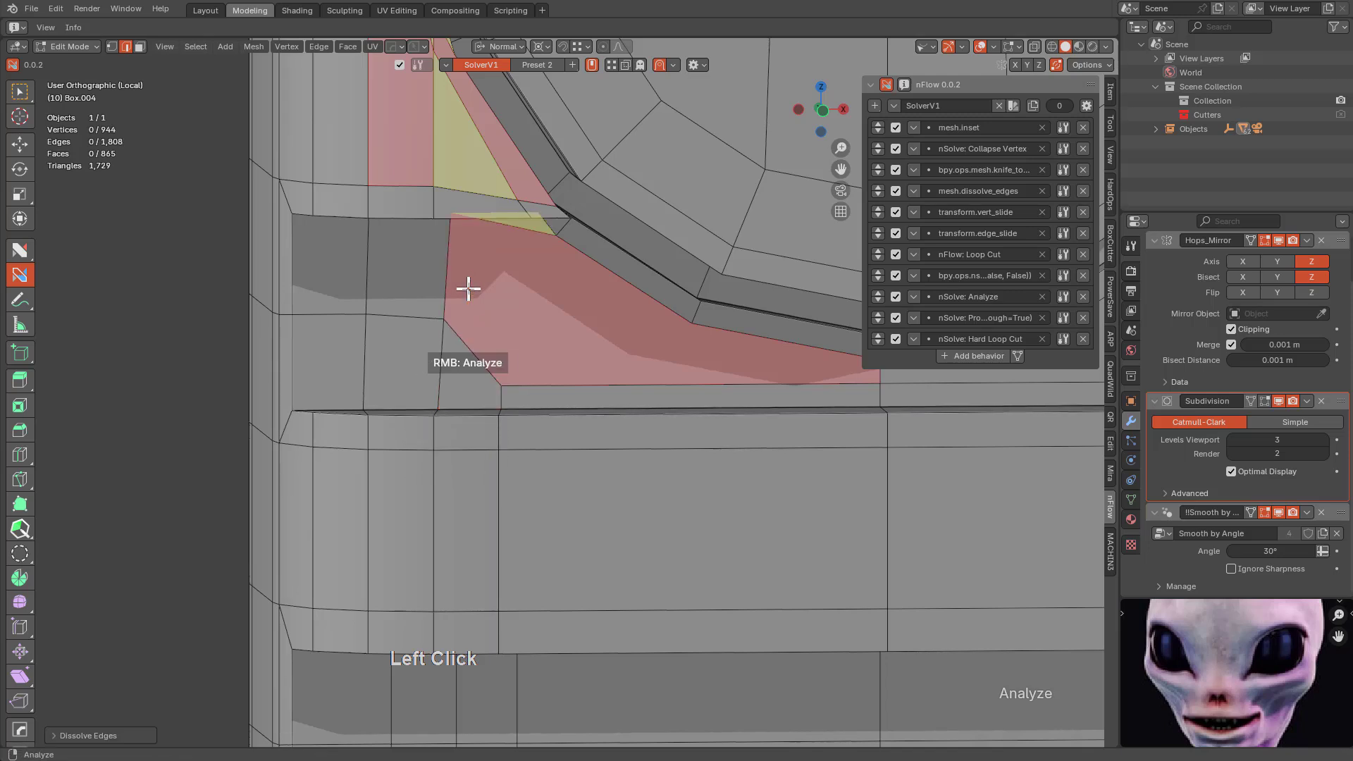
middle_drag(486, 302, 493, 290)
drag(503, 342, 526, 210)
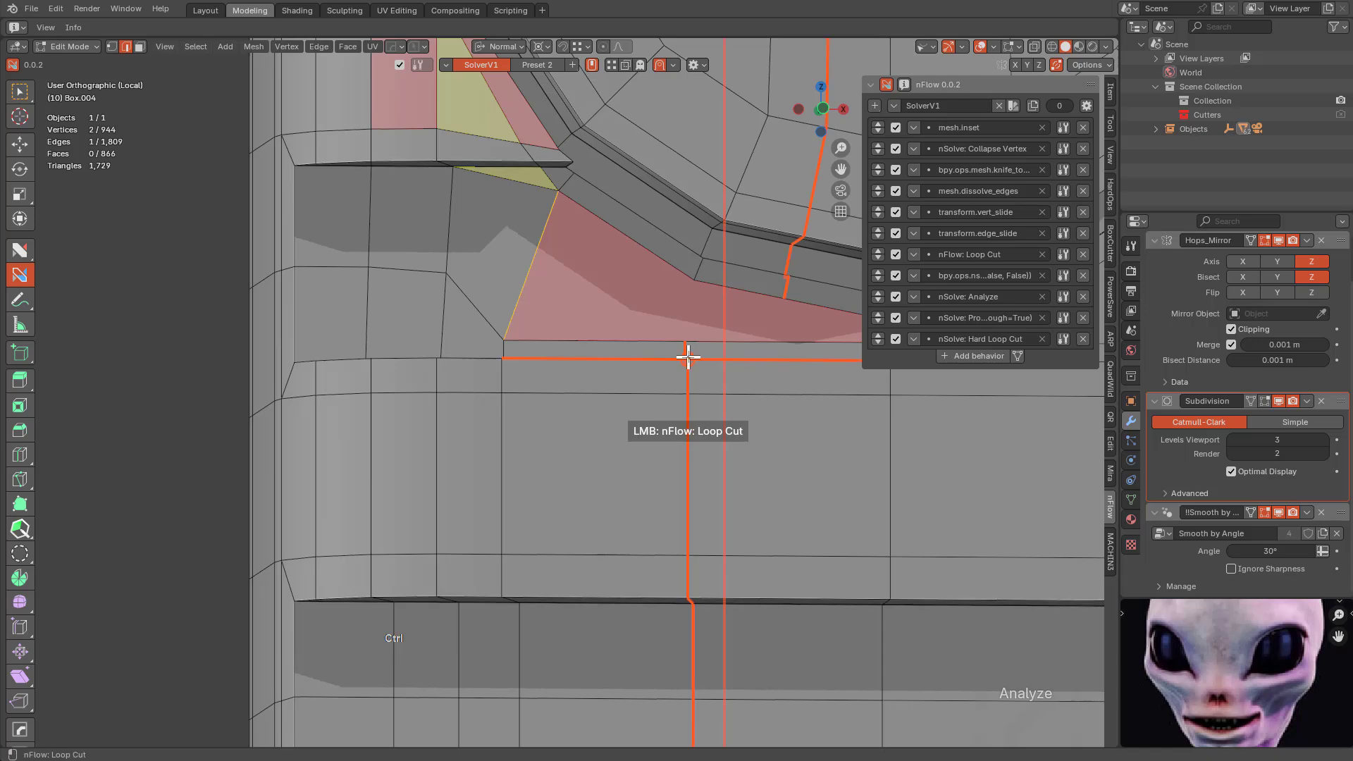
scroll(696, 356, down, 8)
middle_drag(649, 329, 675, 351)
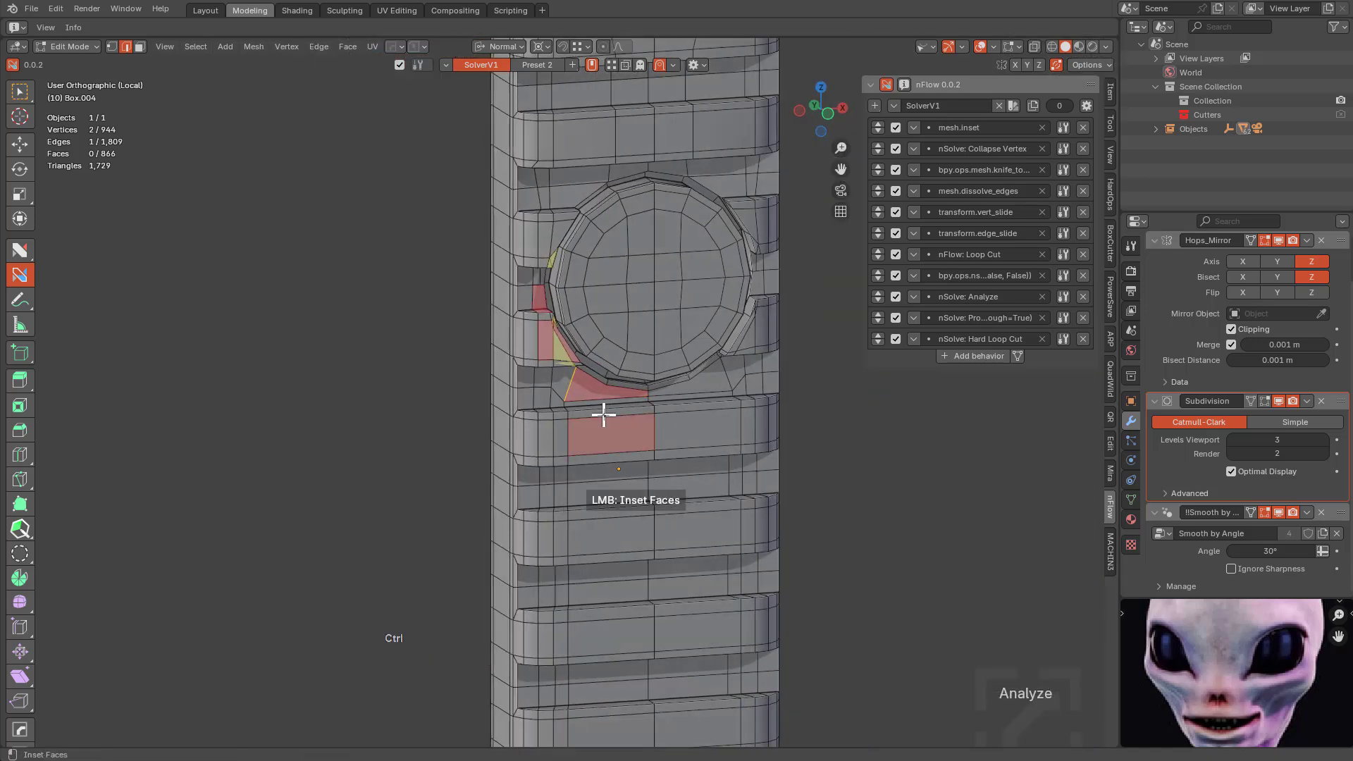
ctrl+click(609, 414)
key(ctrl+z)
middle_drag(685, 408, 683, 366)
scroll(683, 365, up, 6)
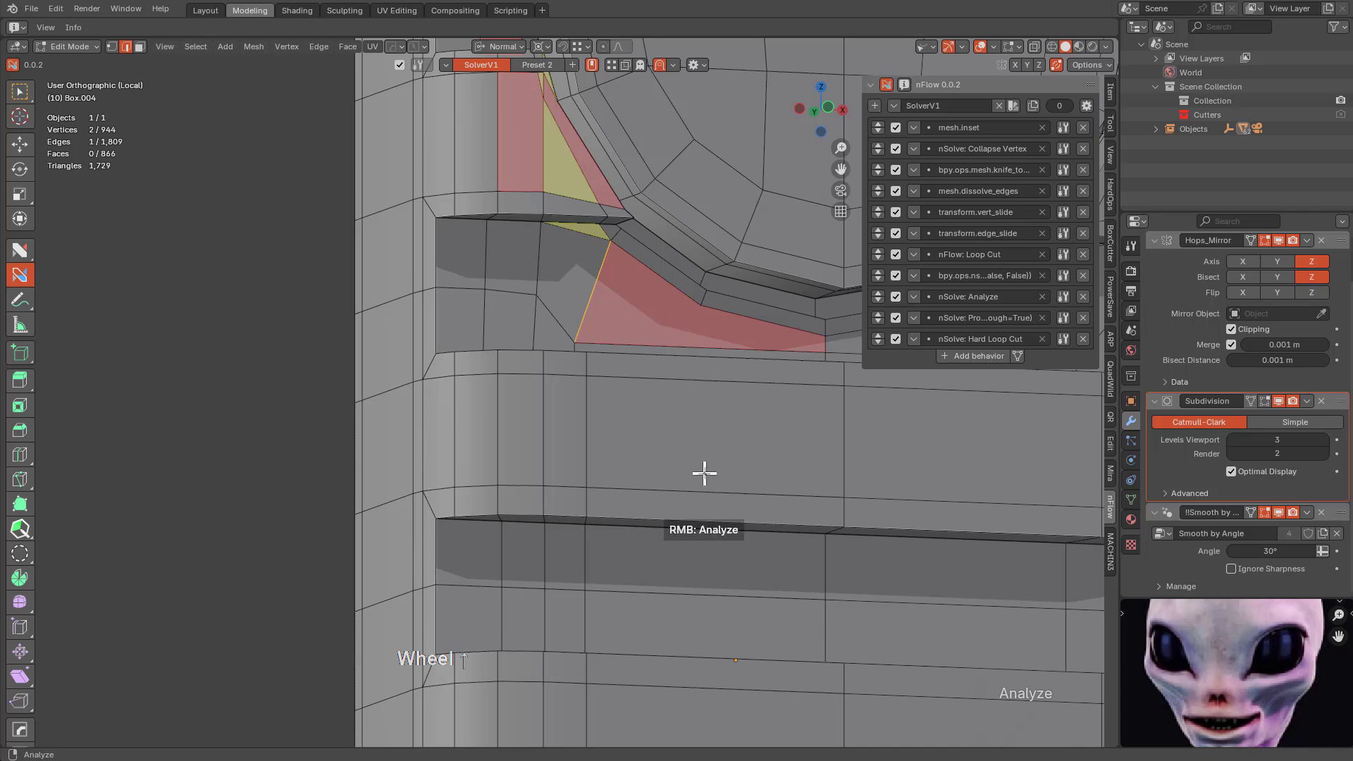
Subdivide the long edge between the side and the centre line on a ridge farther down the grip.
scroll(588, 392, down, 8)
middle_drag(653, 519, 661, 394)
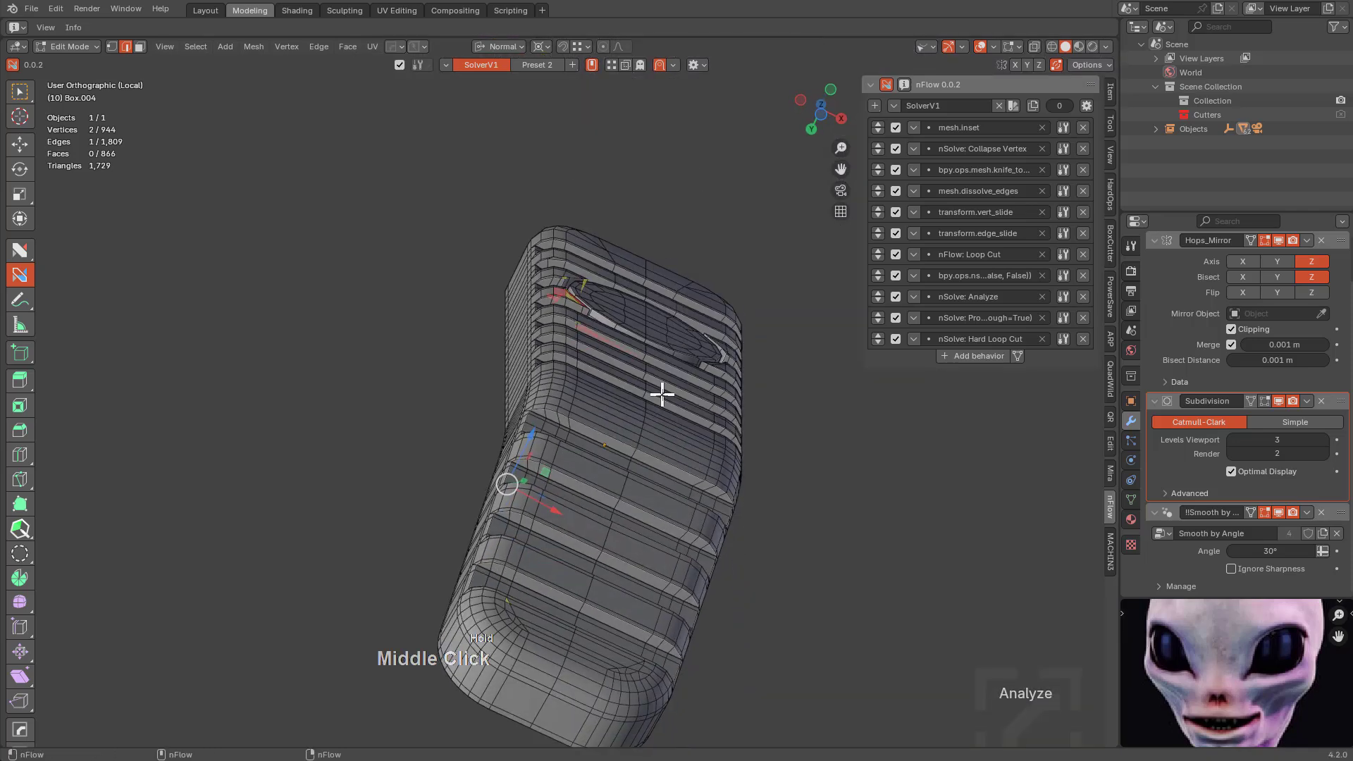
right_click(596, 524)
click(521, 361)
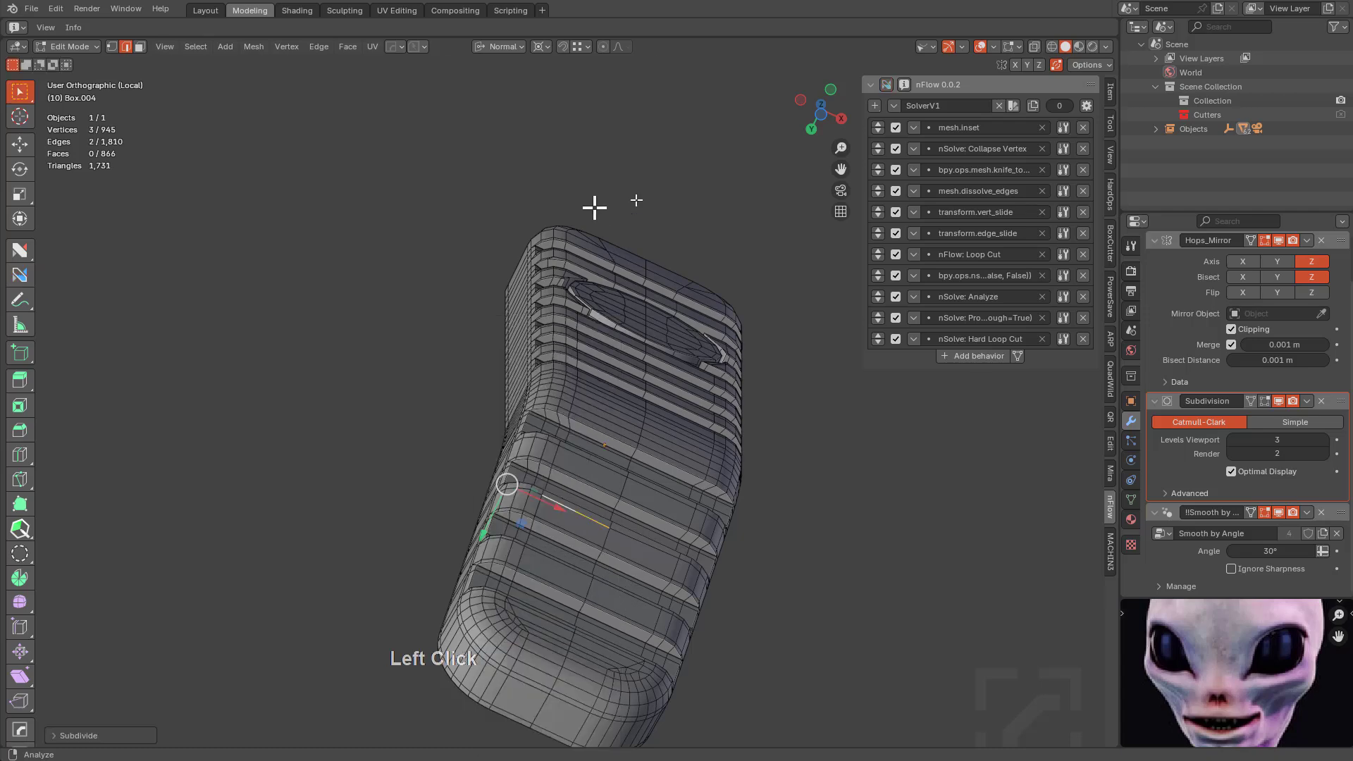
click(886, 84)
Add a lengthwise loop cut down the grip through the wide ridge faces between the side and the centre line.
middle_drag(741, 284, 678, 365)
scroll(712, 404, up, 3)
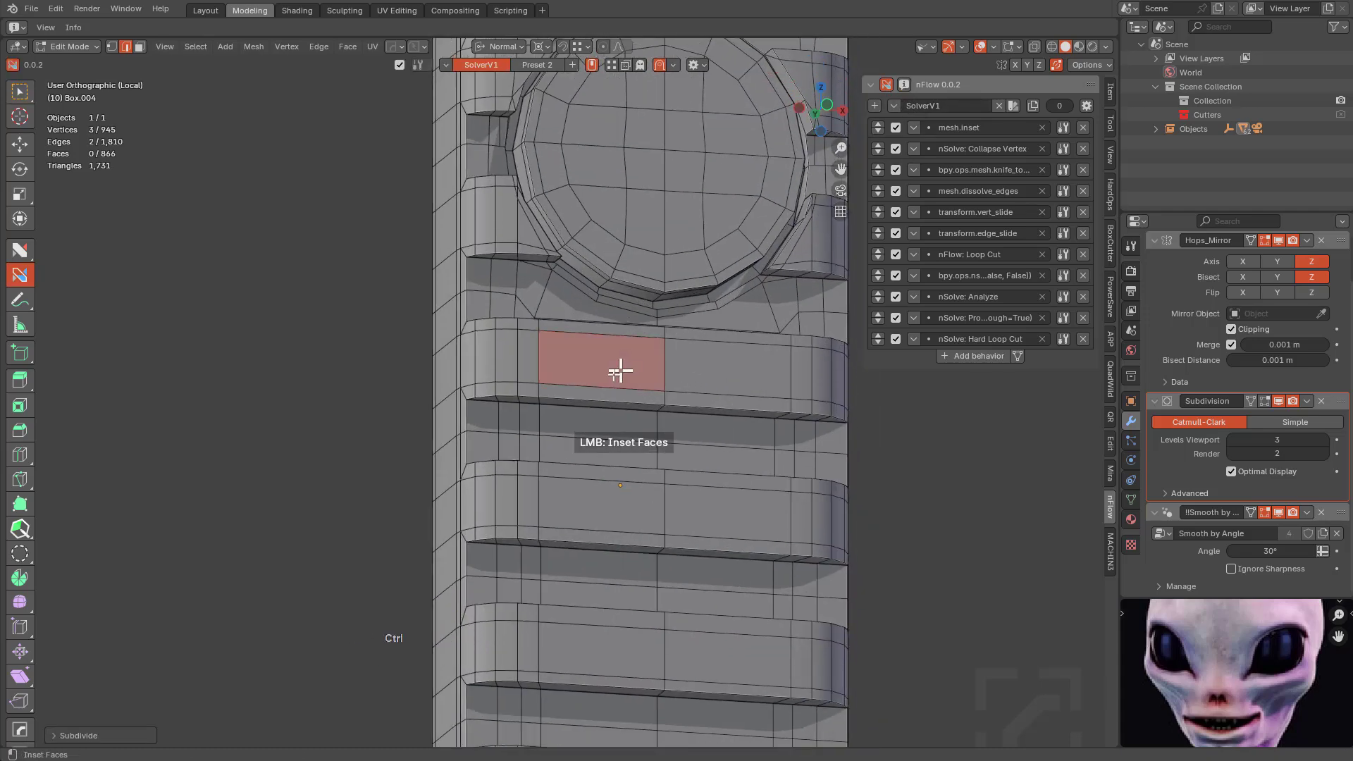
ctrl+click(602, 387)
scroll(643, 450, down, 3)
mouse_move(643, 450)
shift+middle_down()
mouse_move(643, 256)
mouse_move(663, 445)
shift+middle_up()
scroll(687, 360, up, 4)
Join the new loop's vertex in the groove to the pad outline's corner vertex and analyze the surrounding faces.
middle_drag(685, 360, 718, 329)
click(649, 236)
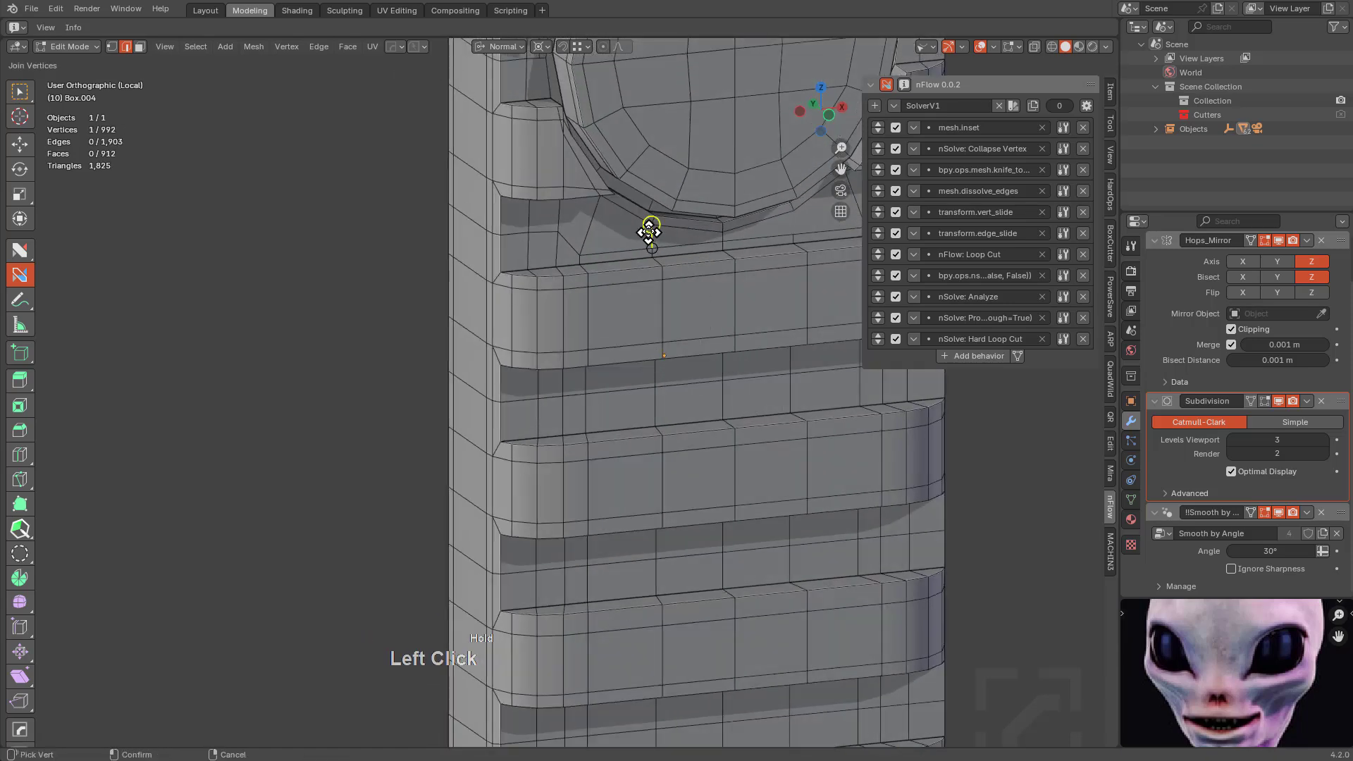
middle_drag(589, 353, 588, 368)
scroll(553, 291, up, 2)
right_click(554, 290)
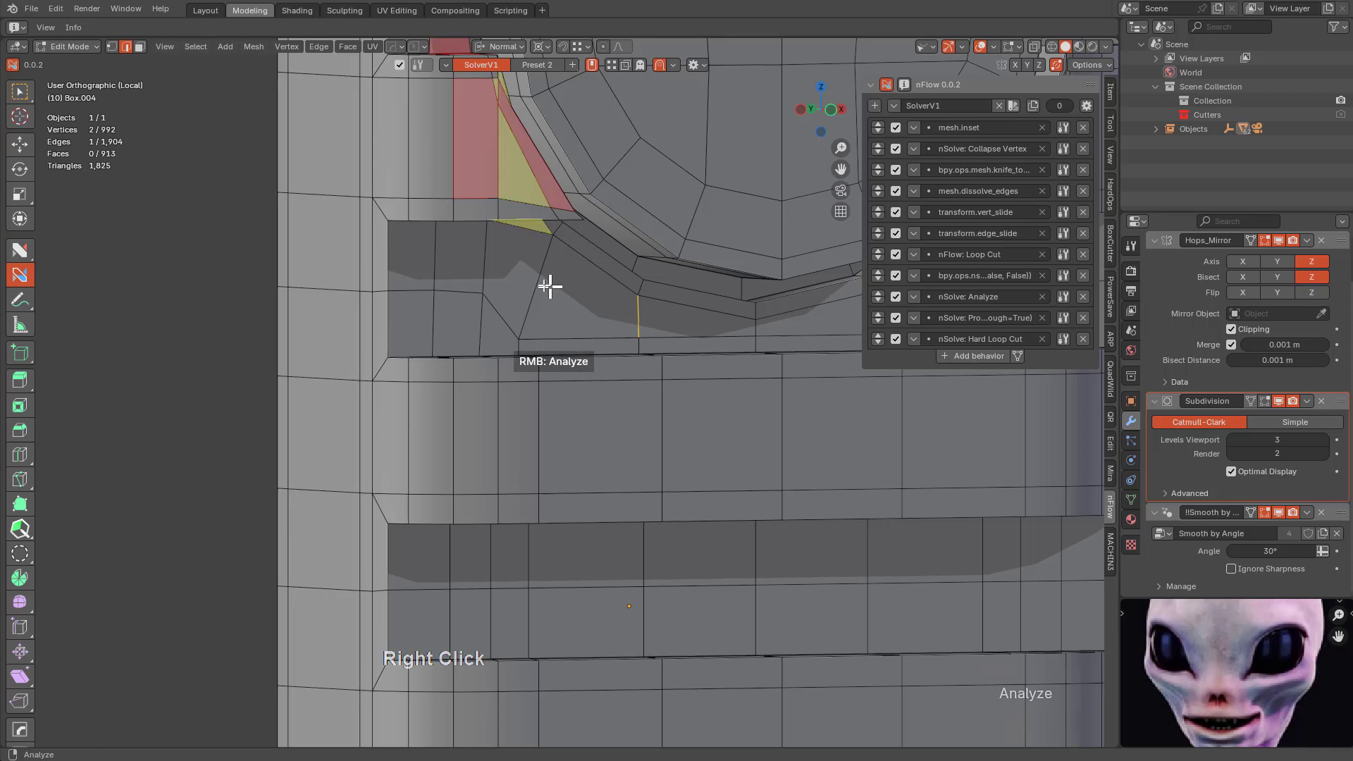
Join the groove's inner vertex to the corner vertex on the pad outline and dissolve the thin triangle's edge under the ridge.
middle_drag(553, 290, 625, 462)
scroll(650, 516, down, 2)
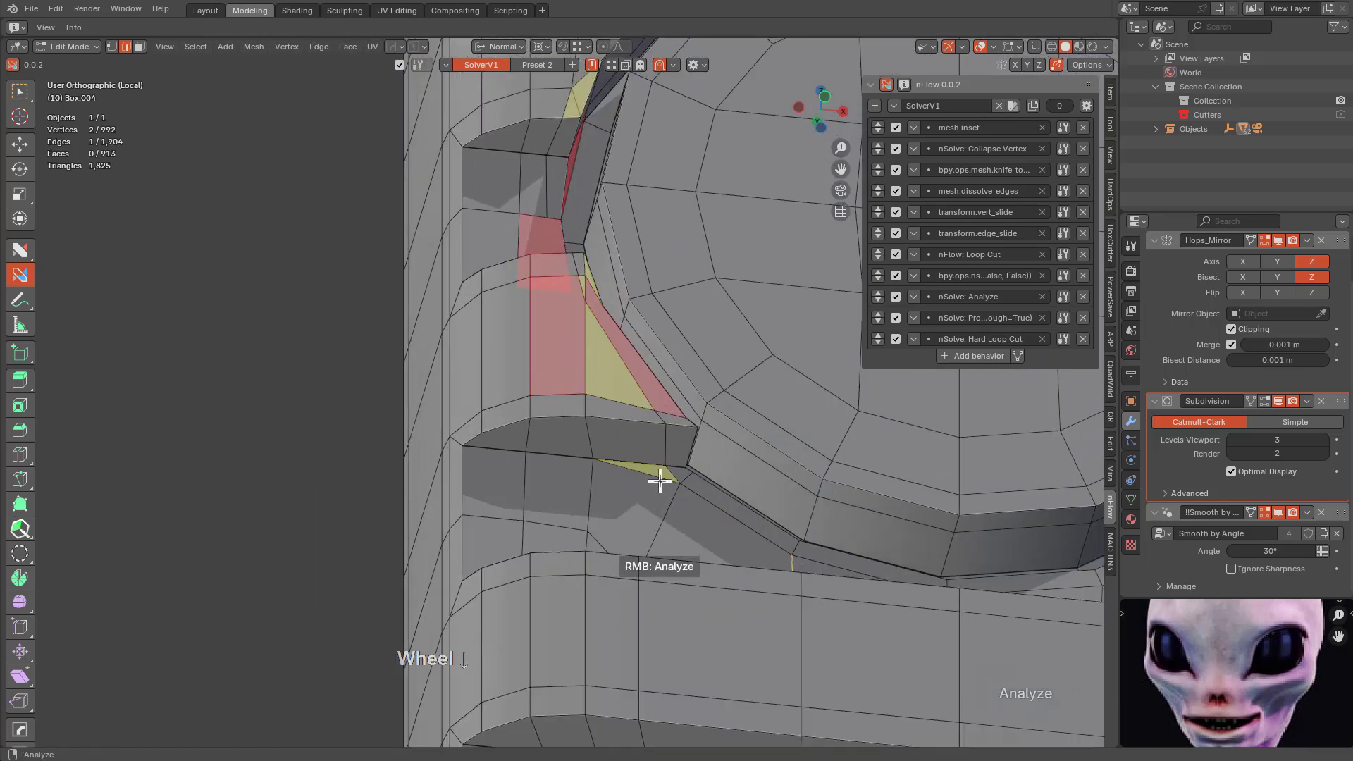
scroll(581, 447, down, 1)
scroll(620, 462, down, 2)
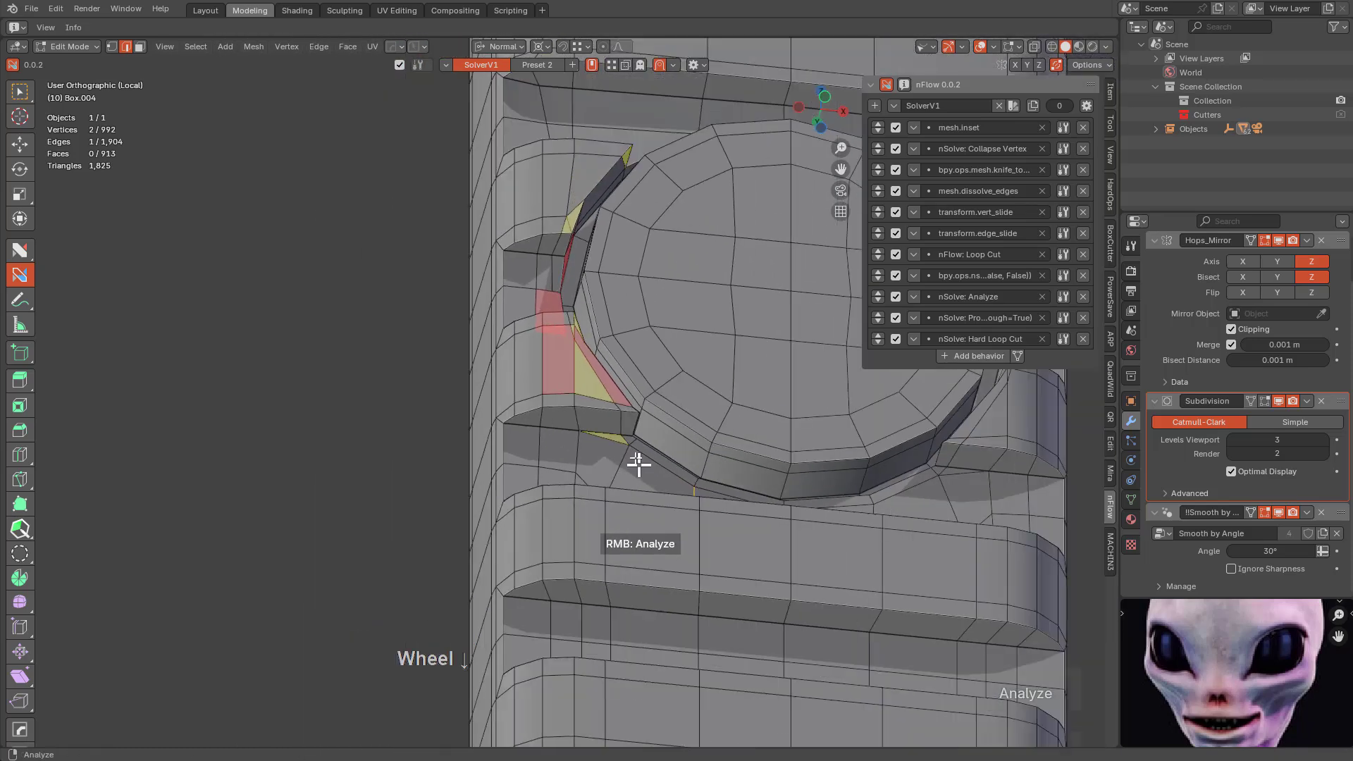
scroll(638, 461, up, 3)
click(590, 527)
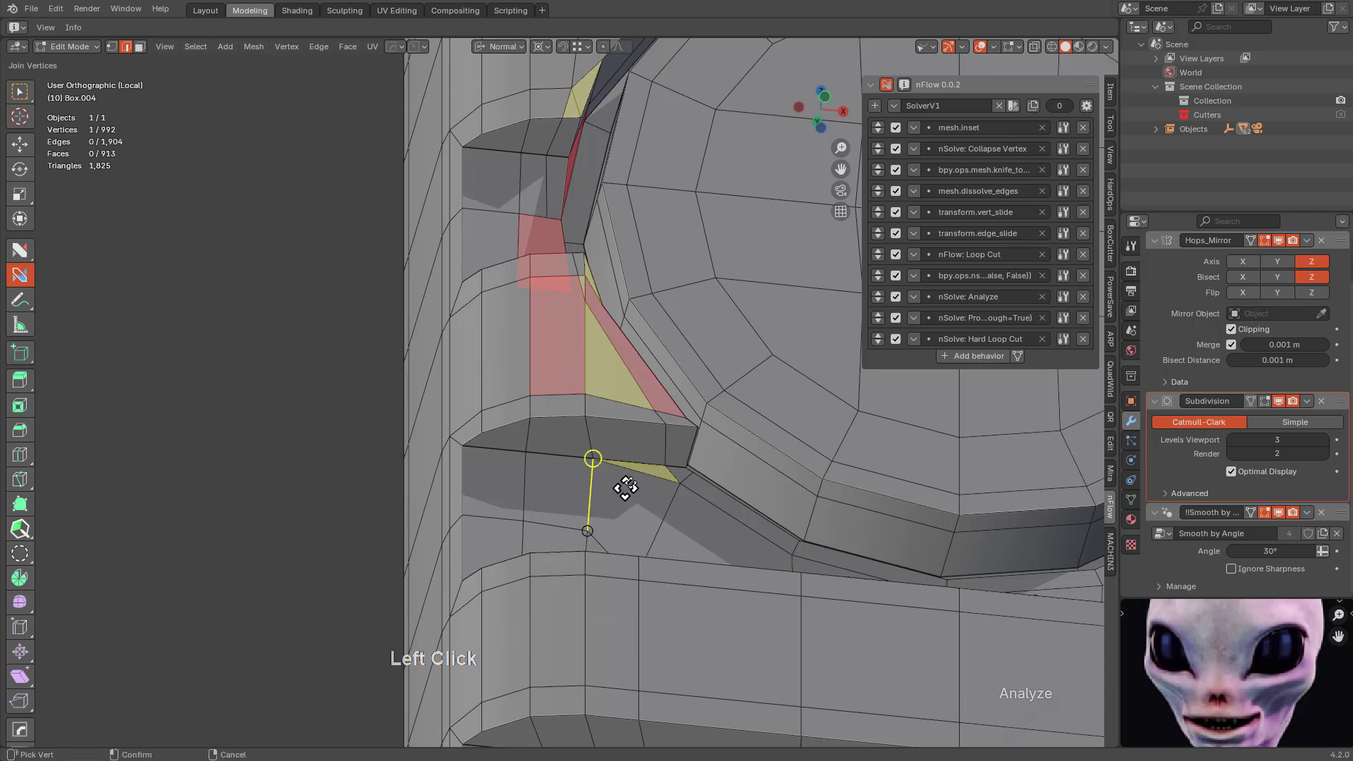
click(657, 474)
alt+click(643, 474)
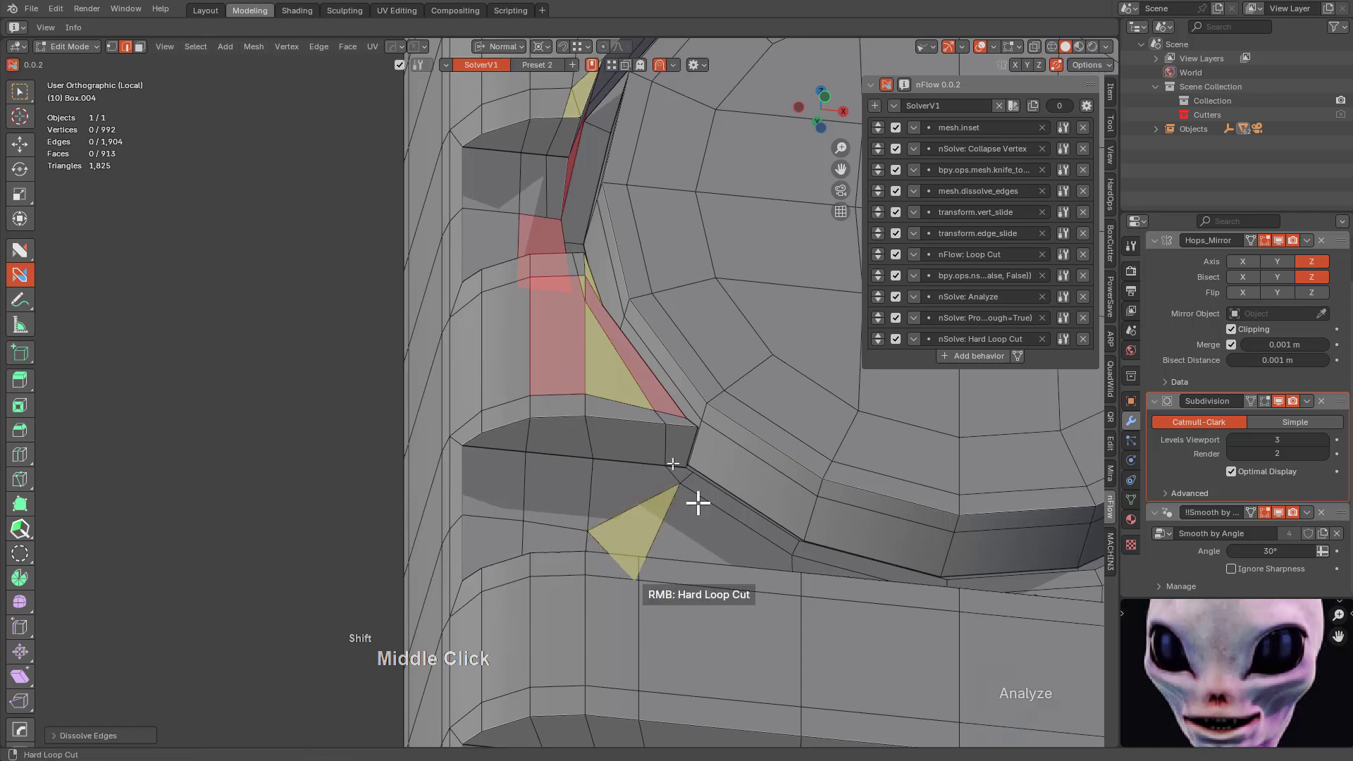
Add a loop cut through the triangle and the neighbouring groove faces that follow the pad outline.
shift+middle_drag(697, 501, 594, 392)
ctrl+click(583, 385)
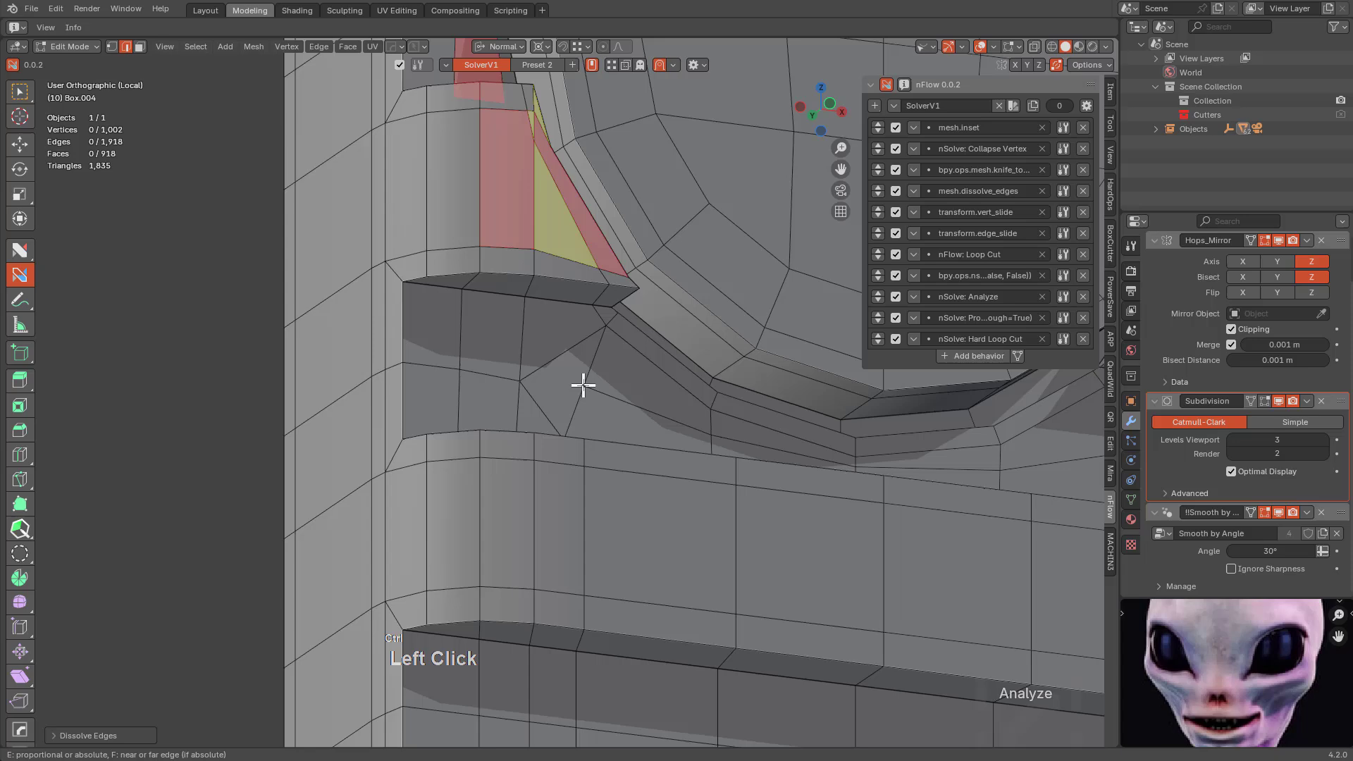
click(615, 365)
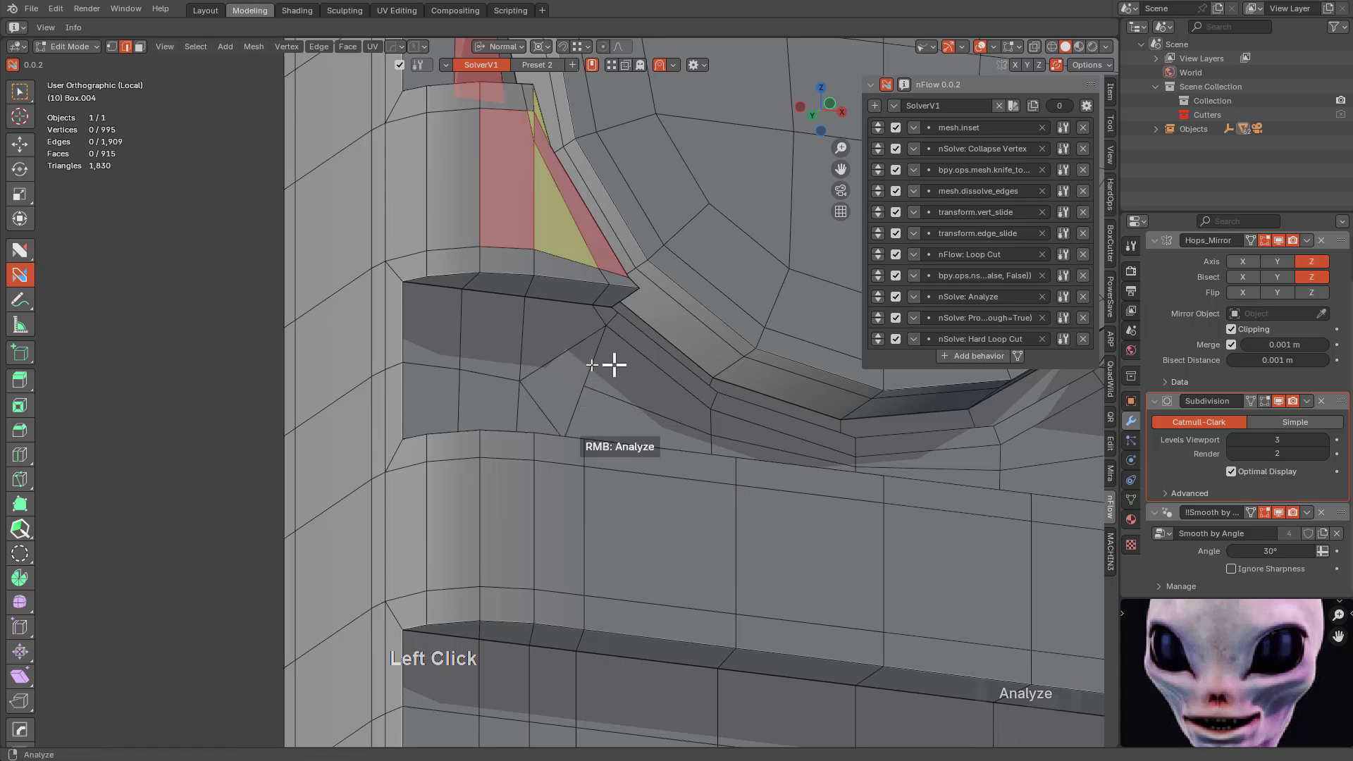
click(617, 386)
Connect vertices across the ridge's narrow faces beside the pad, slide the middle vertex onto the chamfer edge and dissolve the leftover diagonals.
middle_drag(634, 338, 622, 398)
scroll(622, 398, up, 1)
scroll(552, 345, up, 2)
middle_drag(553, 344, 531, 380)
scroll(538, 311, up, 4)
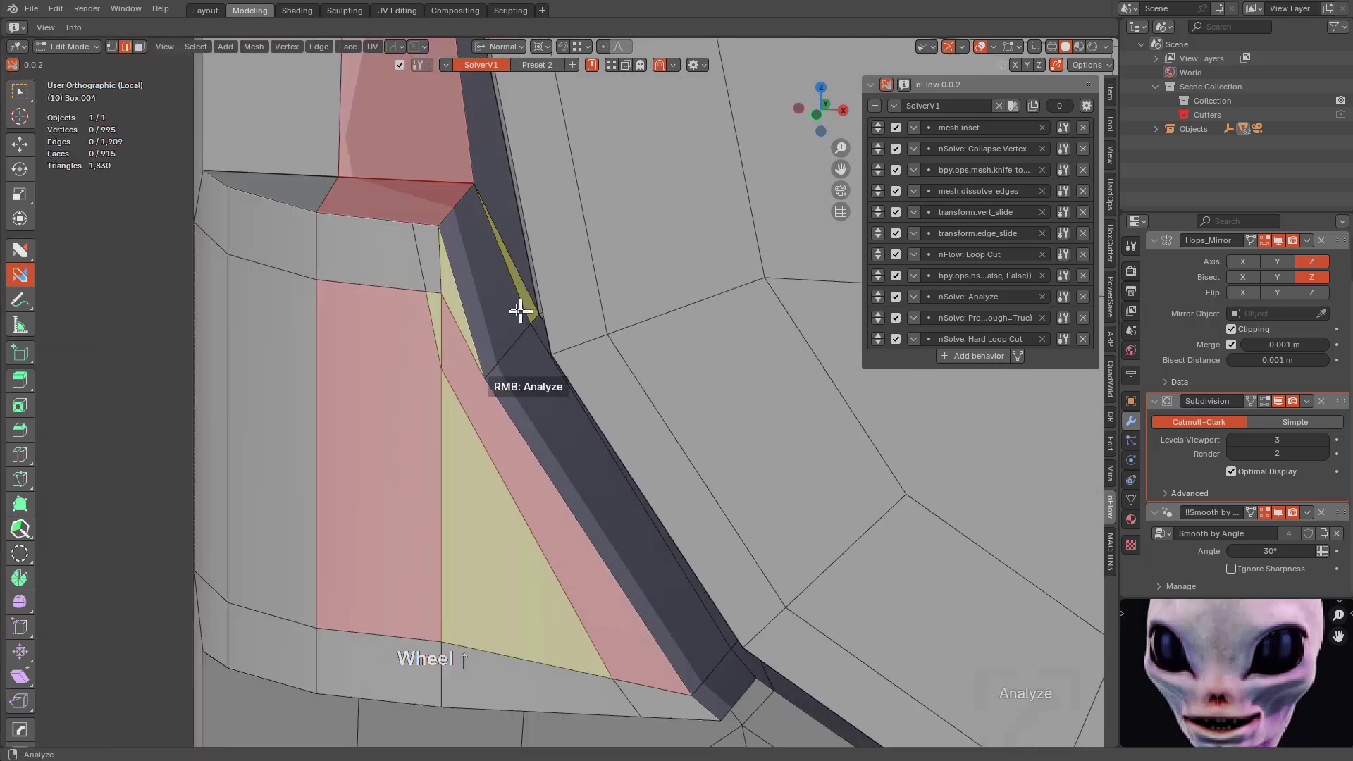
click(401, 356)
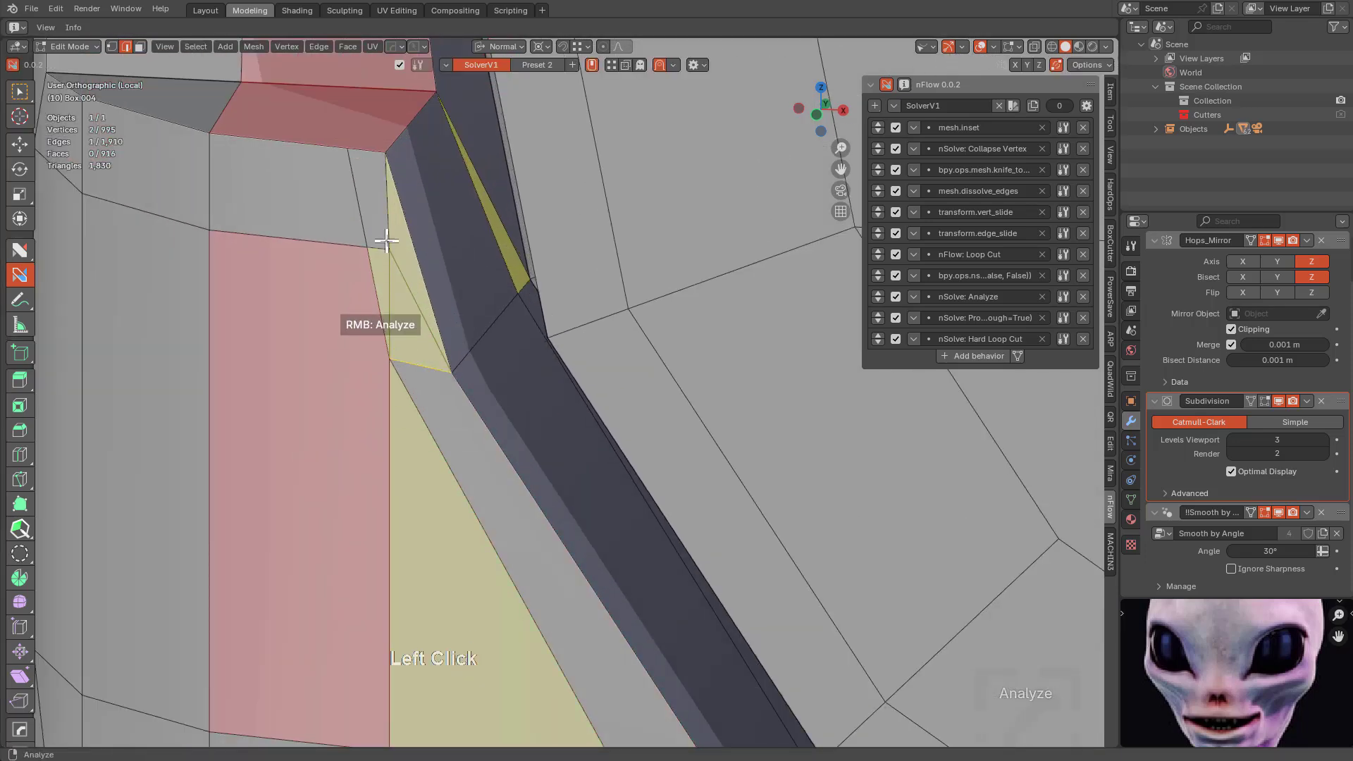
key(shift)
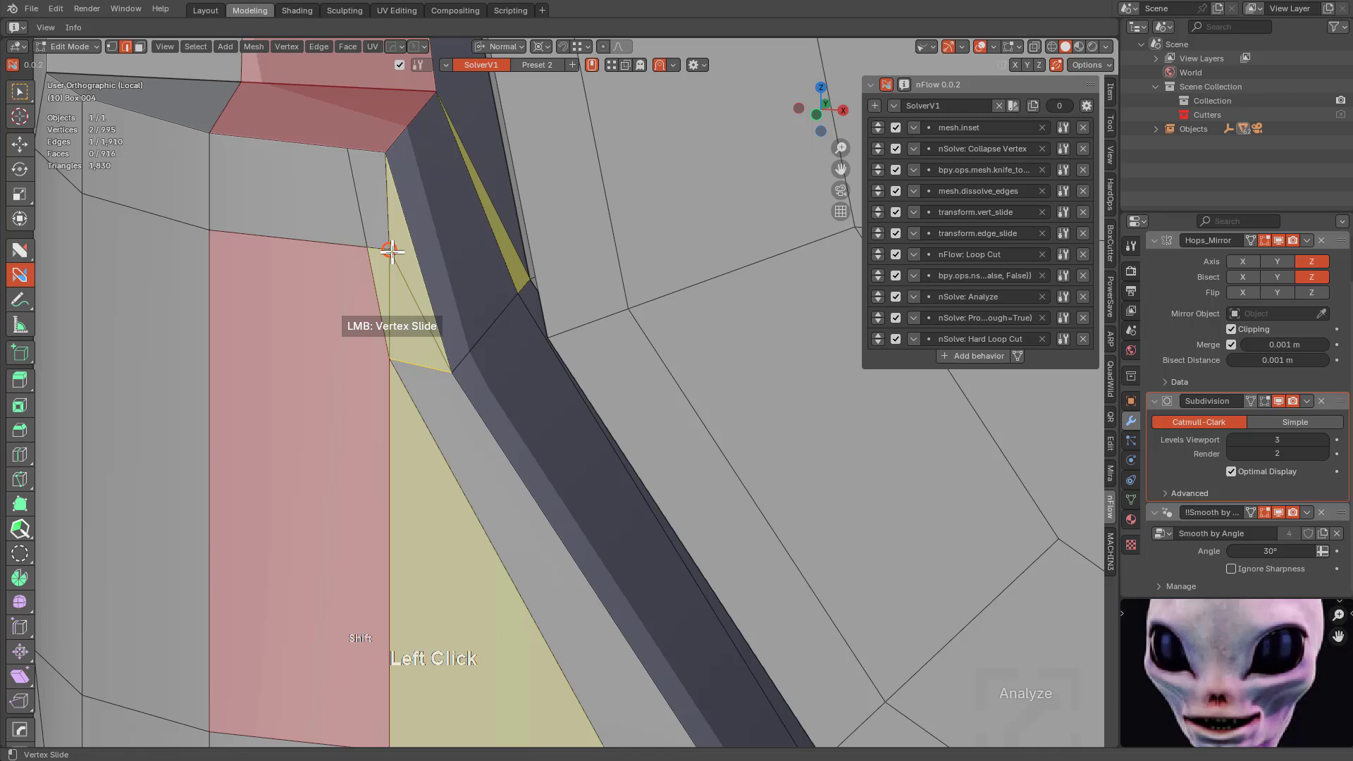
shift+drag(391, 251, 520, 296)
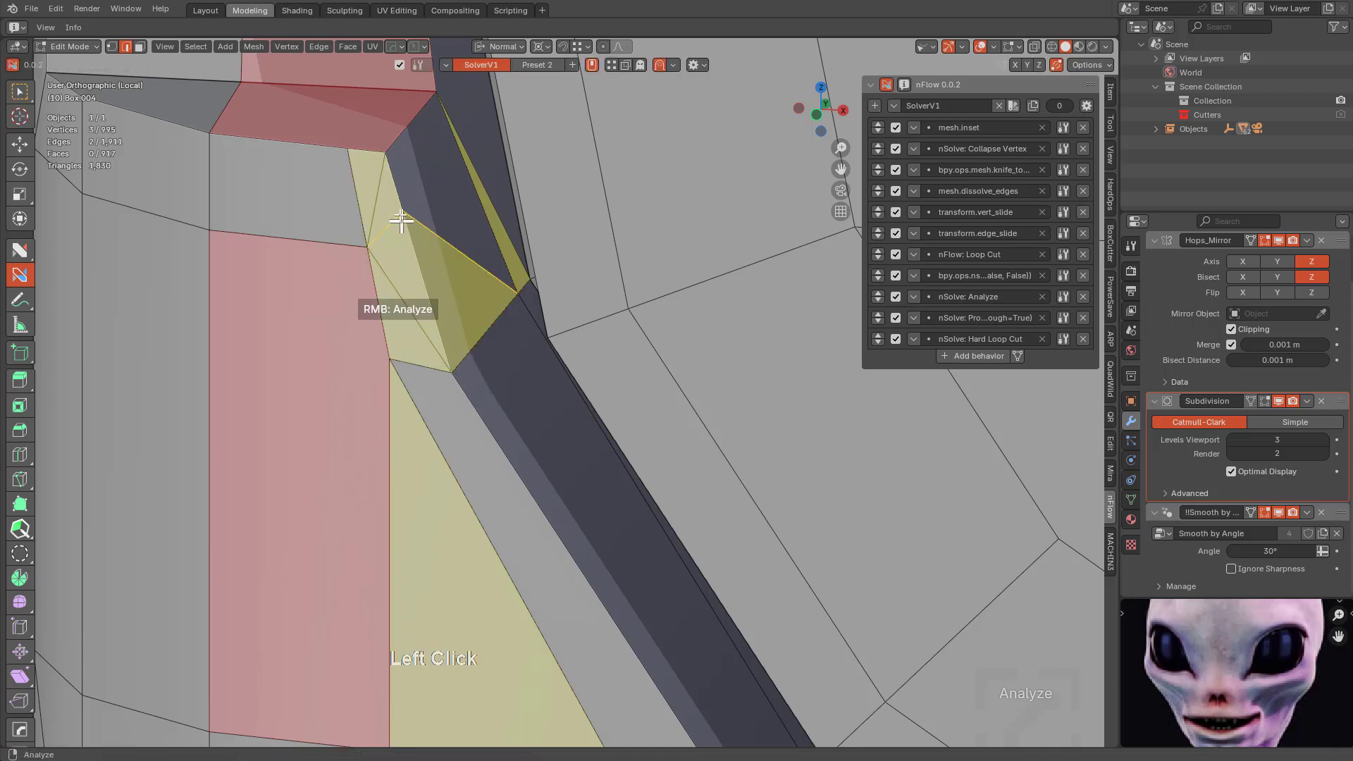
shift+drag(401, 220, 422, 246)
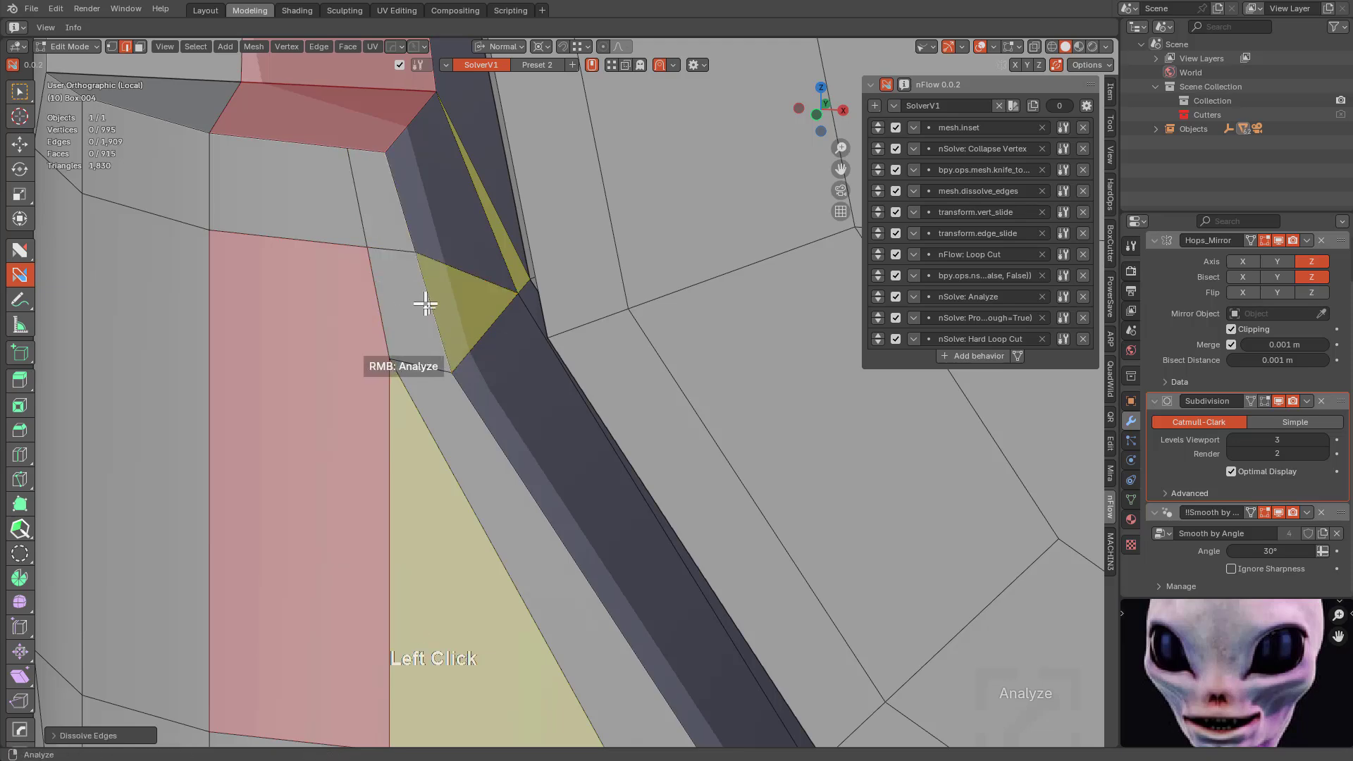
Add a crosswise loop cut across the ridge faces, level with the triangle's upper vertex beside the pad.
scroll(498, 383, down, 4)
middle_drag(505, 395, 562, 401)
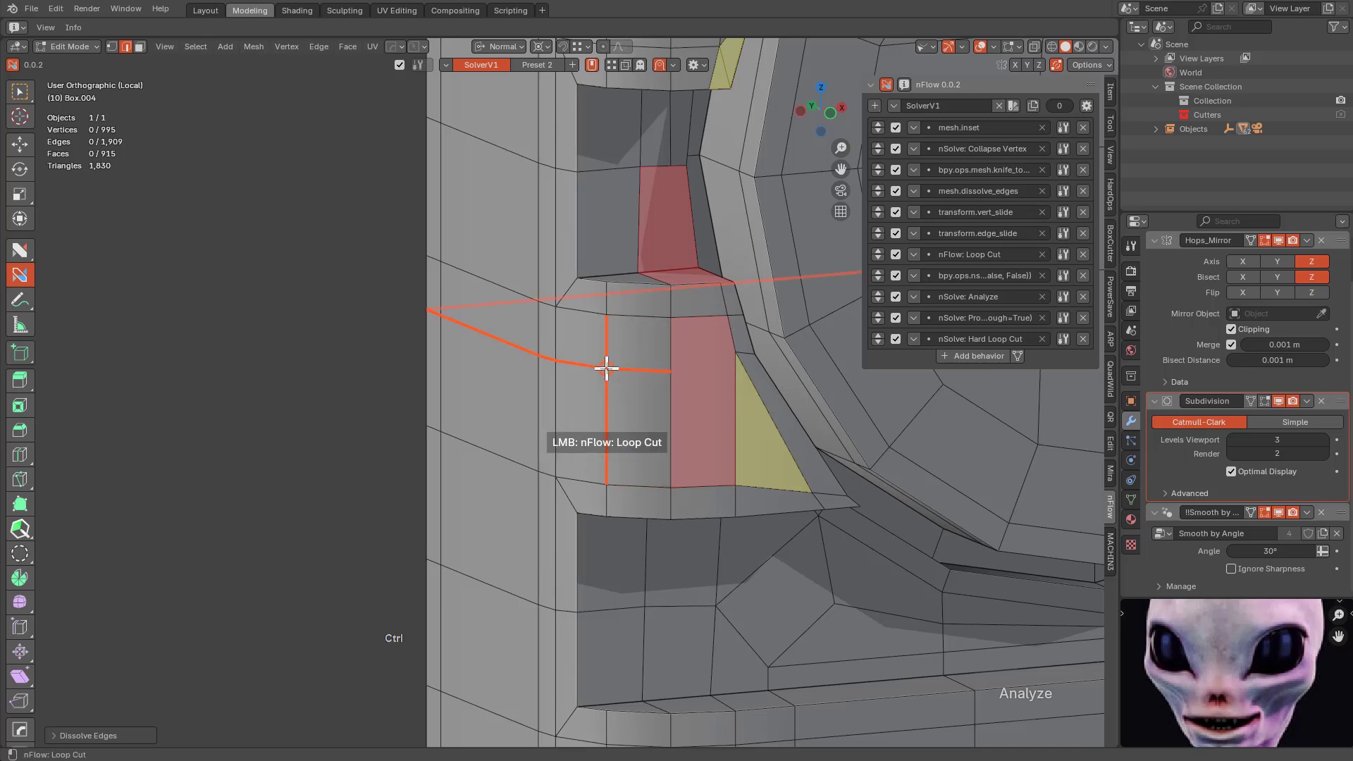
drag(725, 364, 733, 358)
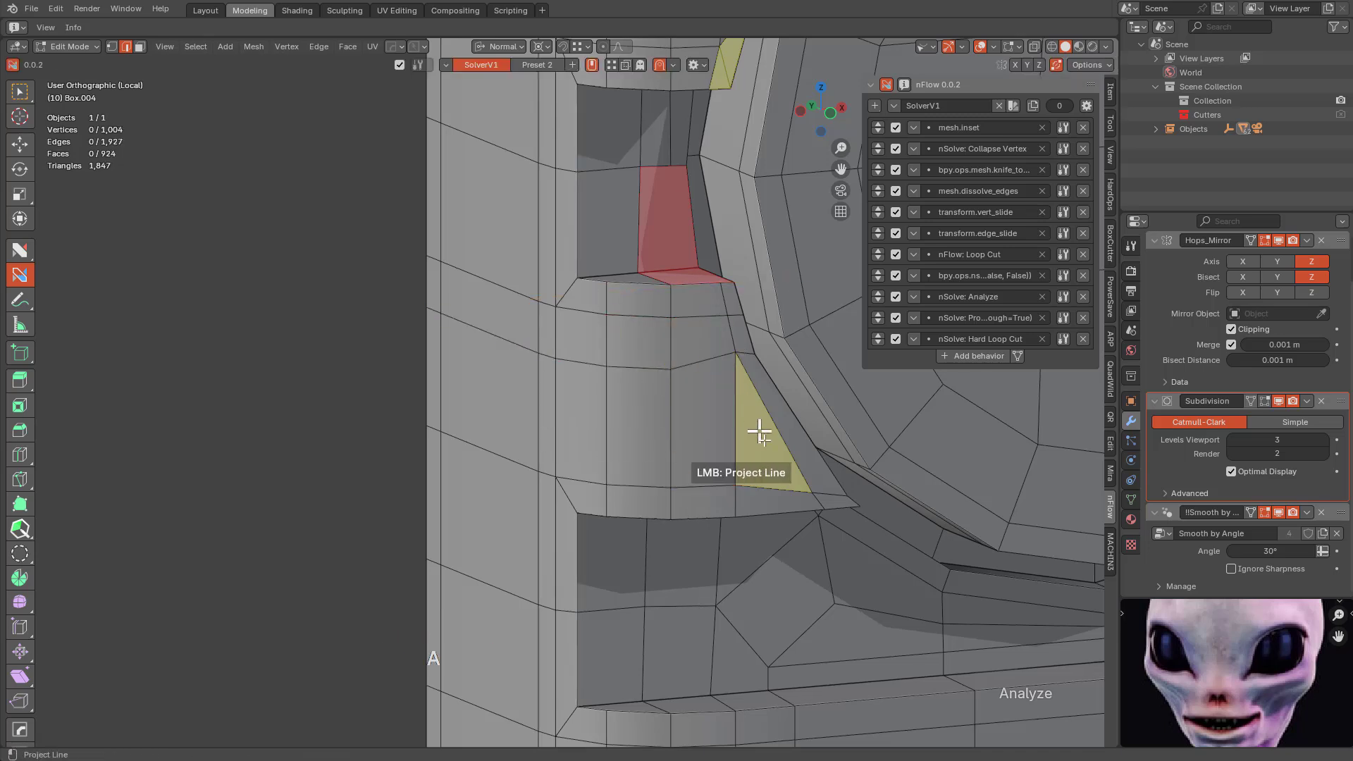
Connect a diagonal across the ridge face next to the triangle, slide its vertex, and dissolve the vertical edge between the two faces.
middle_drag(779, 465, 752, 425)
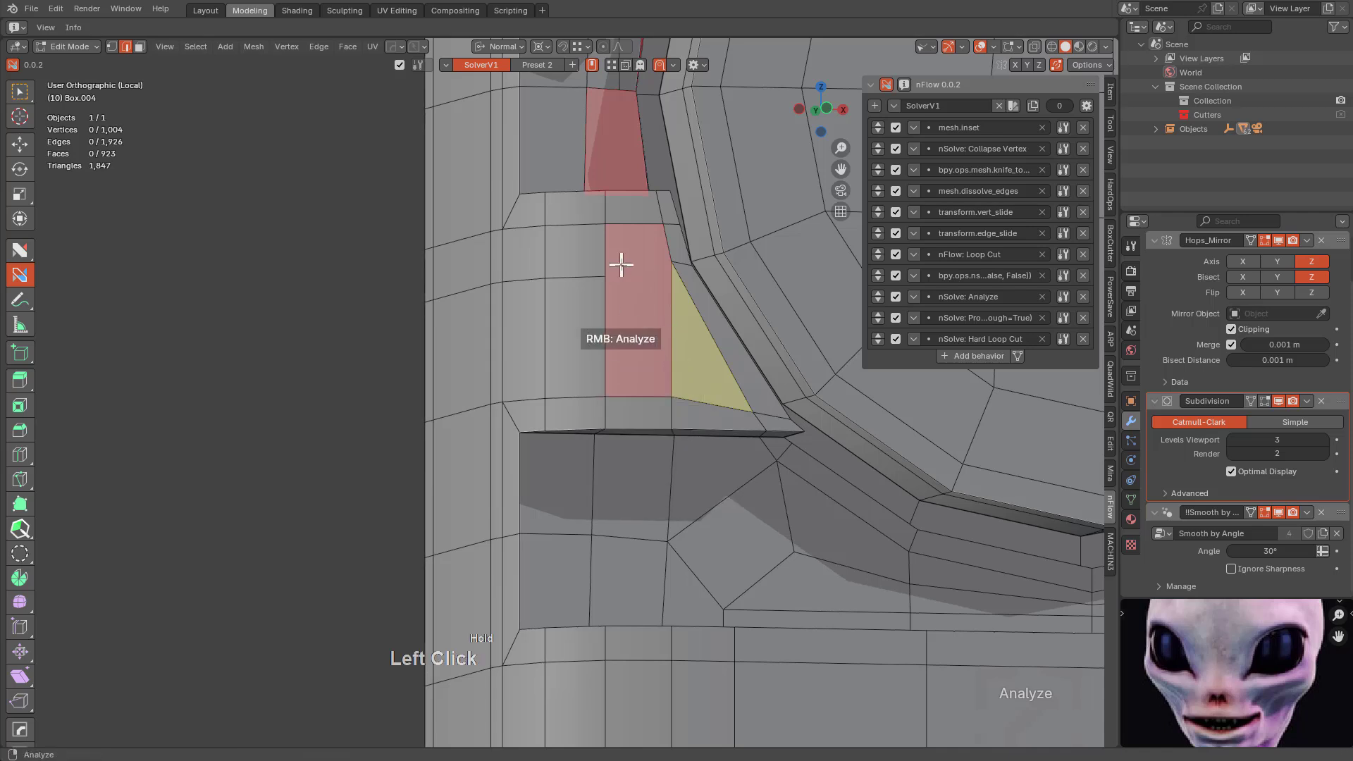
drag(668, 393, 578, 281)
alt+click(648, 311)
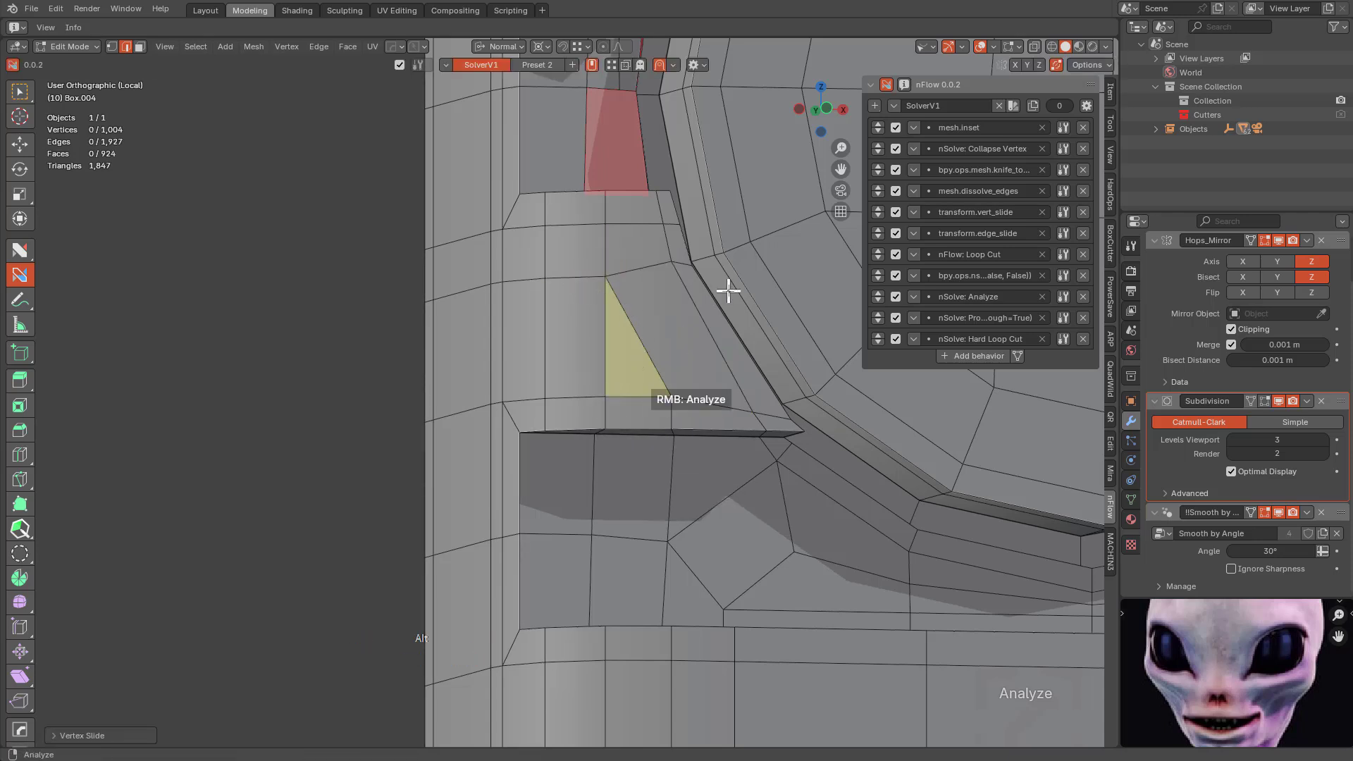
Knife a cut through the two adjoining n-gons in the groove above and on the ridge's upper bevel.
scroll(650, 289, down, 3)
middle_drag(658, 300, 733, 391)
scroll(742, 399, up, 3)
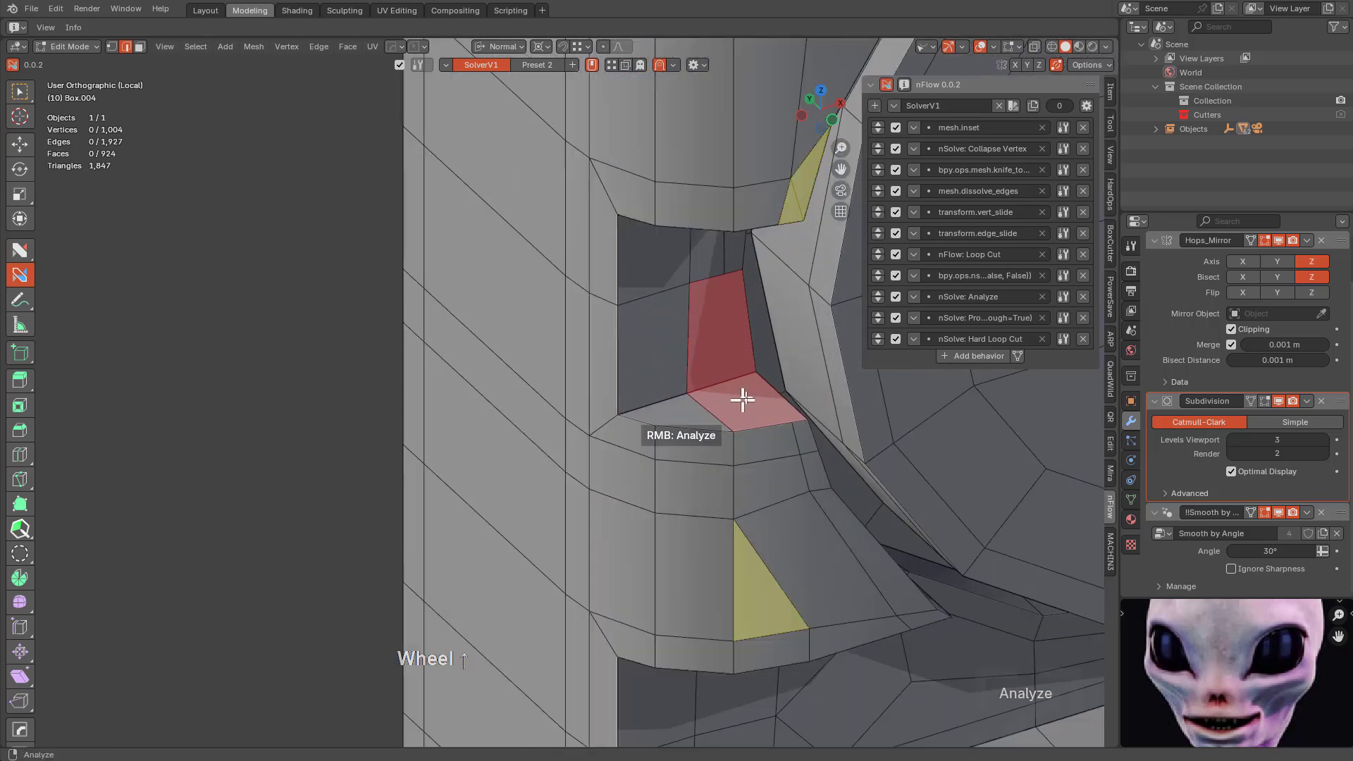
right_click(726, 273)
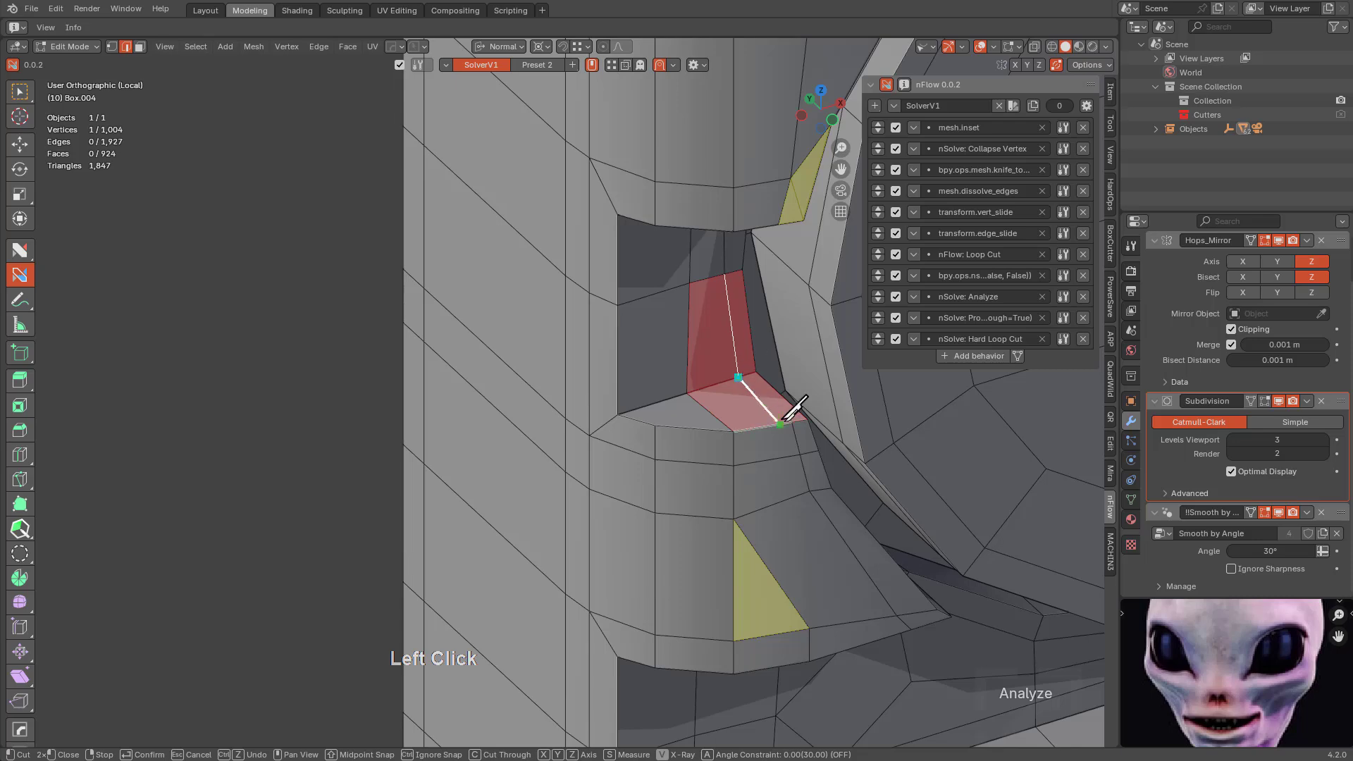
key(space)
Extend the ridge's cross edge over the dark chamfer to the pad side and dissolve the diagonal edges forming triangles there.
middle_drag(750, 445, 635, 399)
scroll(725, 407, up, 4)
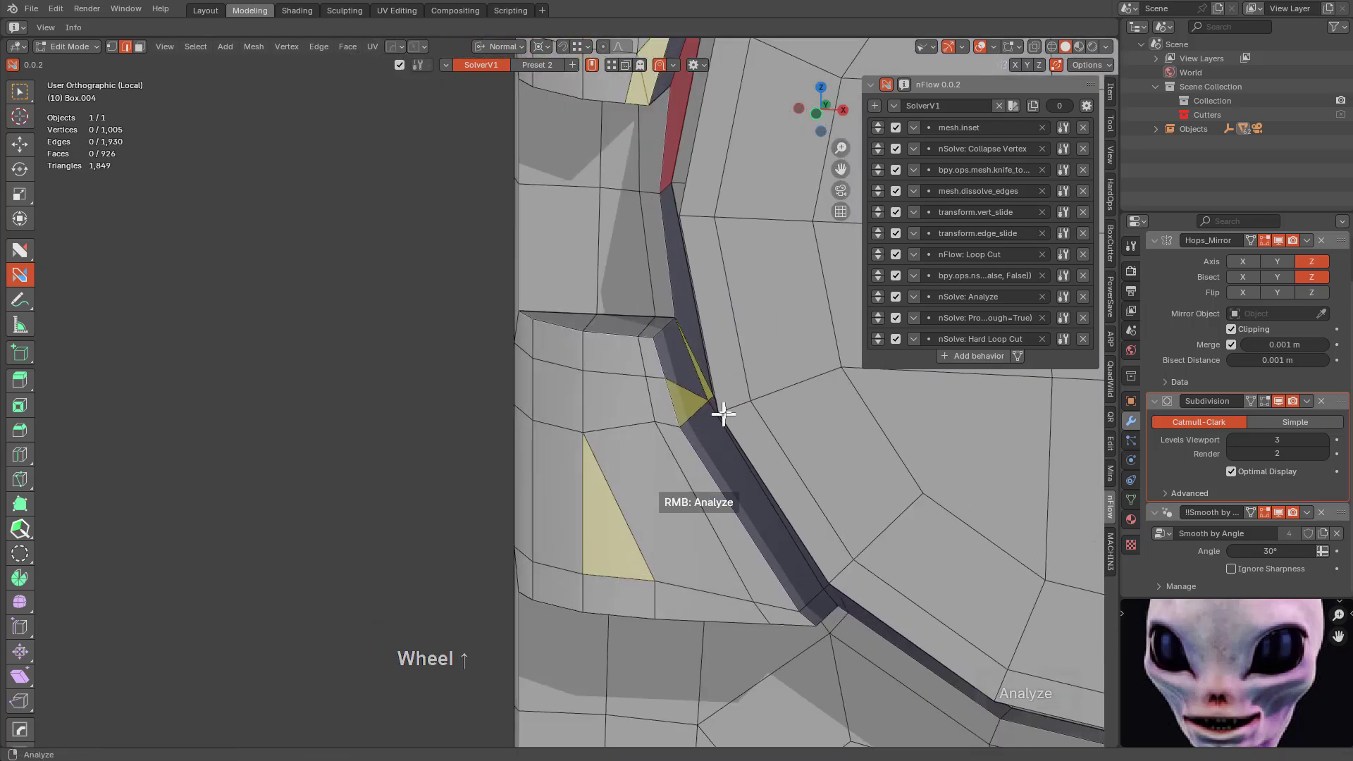
drag(746, 367, 815, 377)
shift+middle_drag(821, 415, 659, 396)
scroll(664, 413, up, 4)
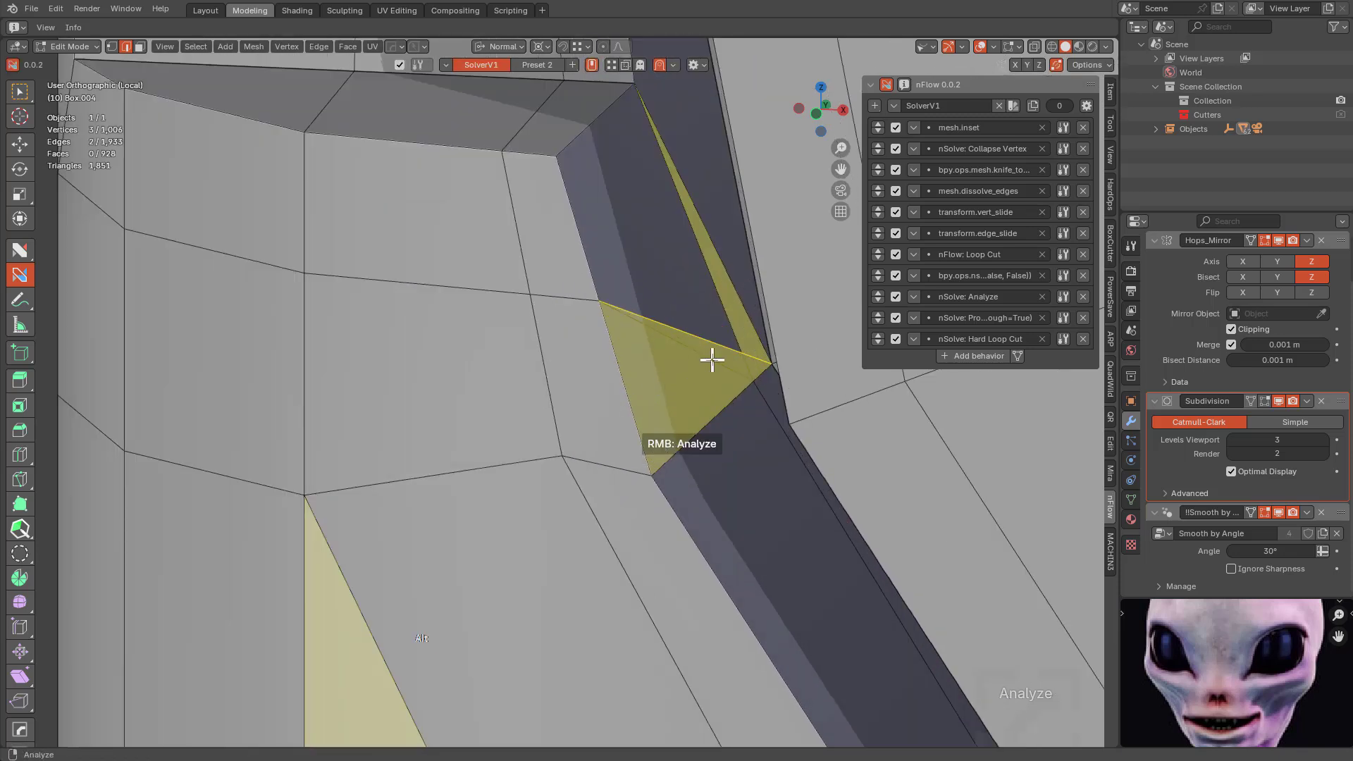
alt+click(711, 361)
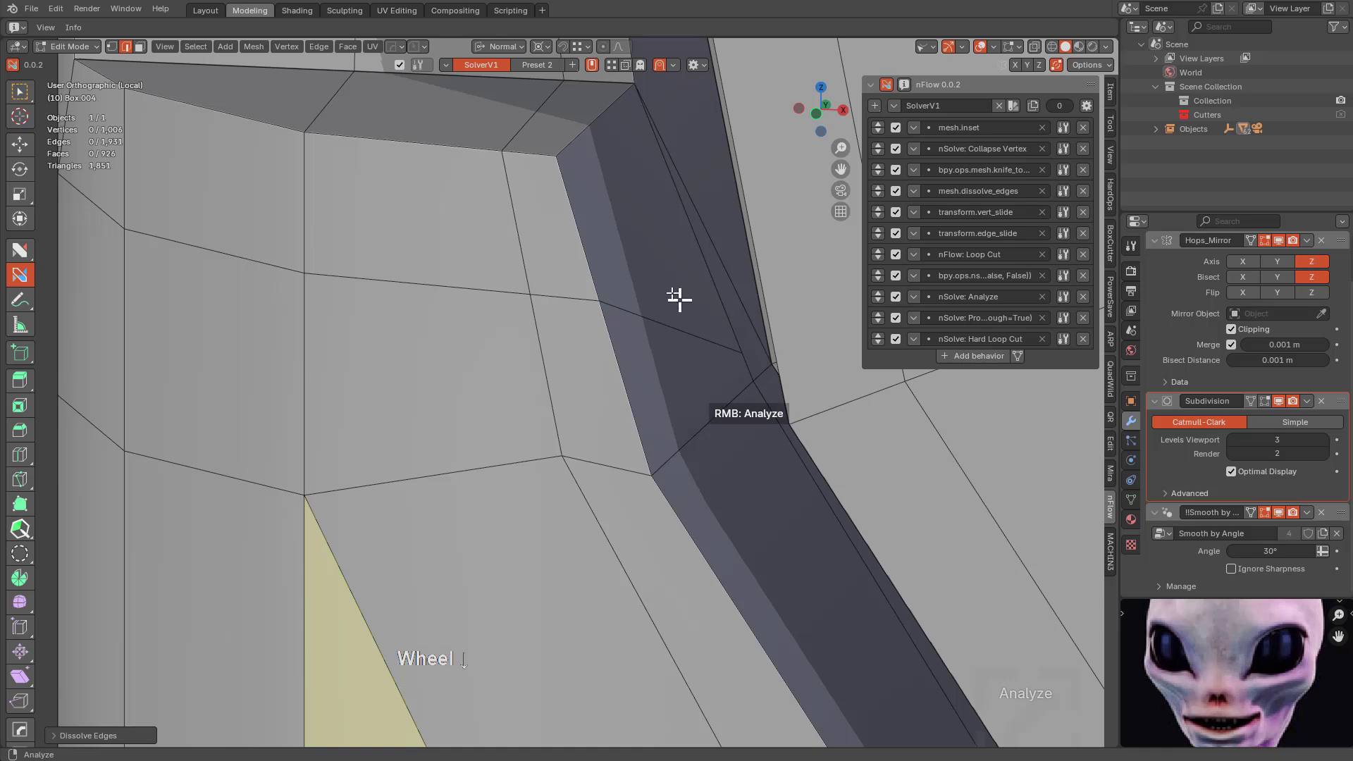
Dissolve the edge bounding the small triangle on the next ridge up beside the pad.
scroll(679, 299, down, 5)
middle_drag(619, 226, 619, 341)
scroll(631, 271, up, 3)
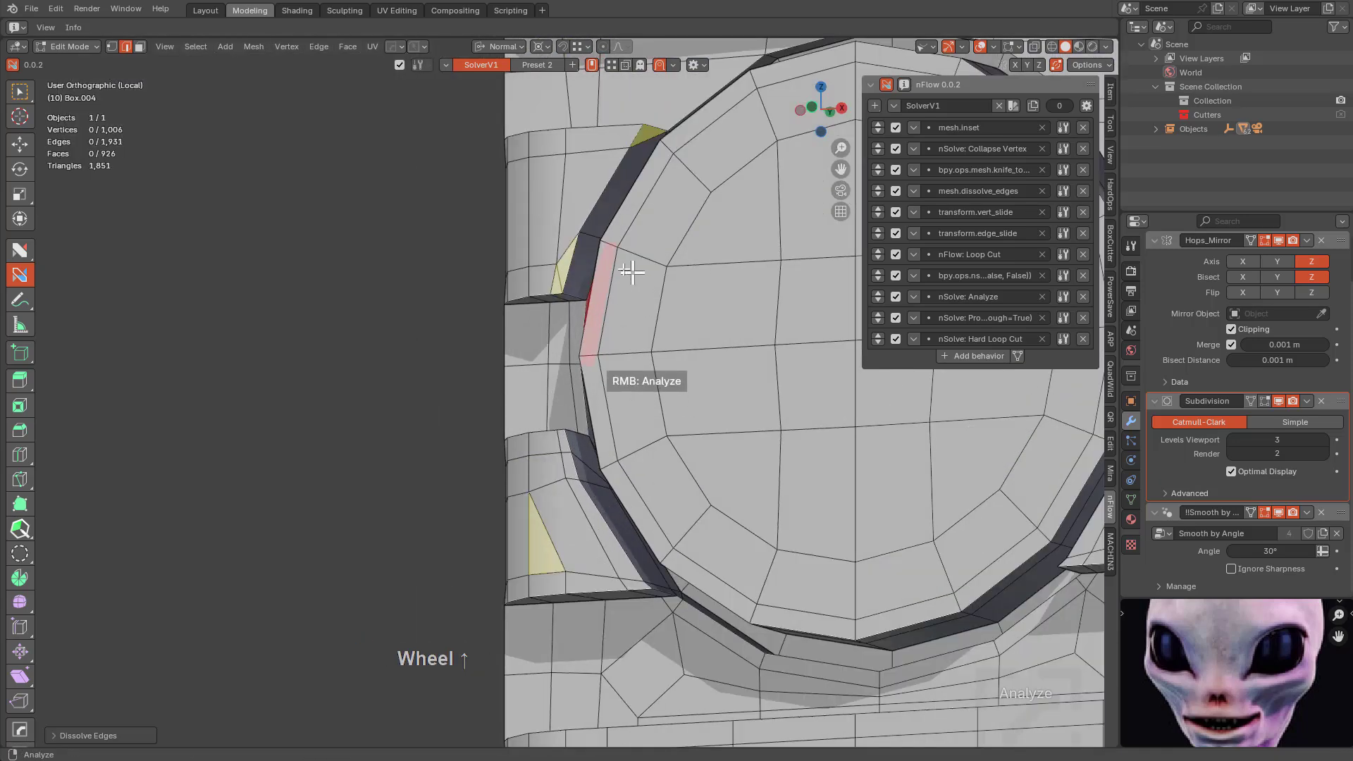
middle_drag(631, 272, 688, 281)
key(KP_1)
scroll(658, 286, up, 2)
scroll(669, 280, up, 2)
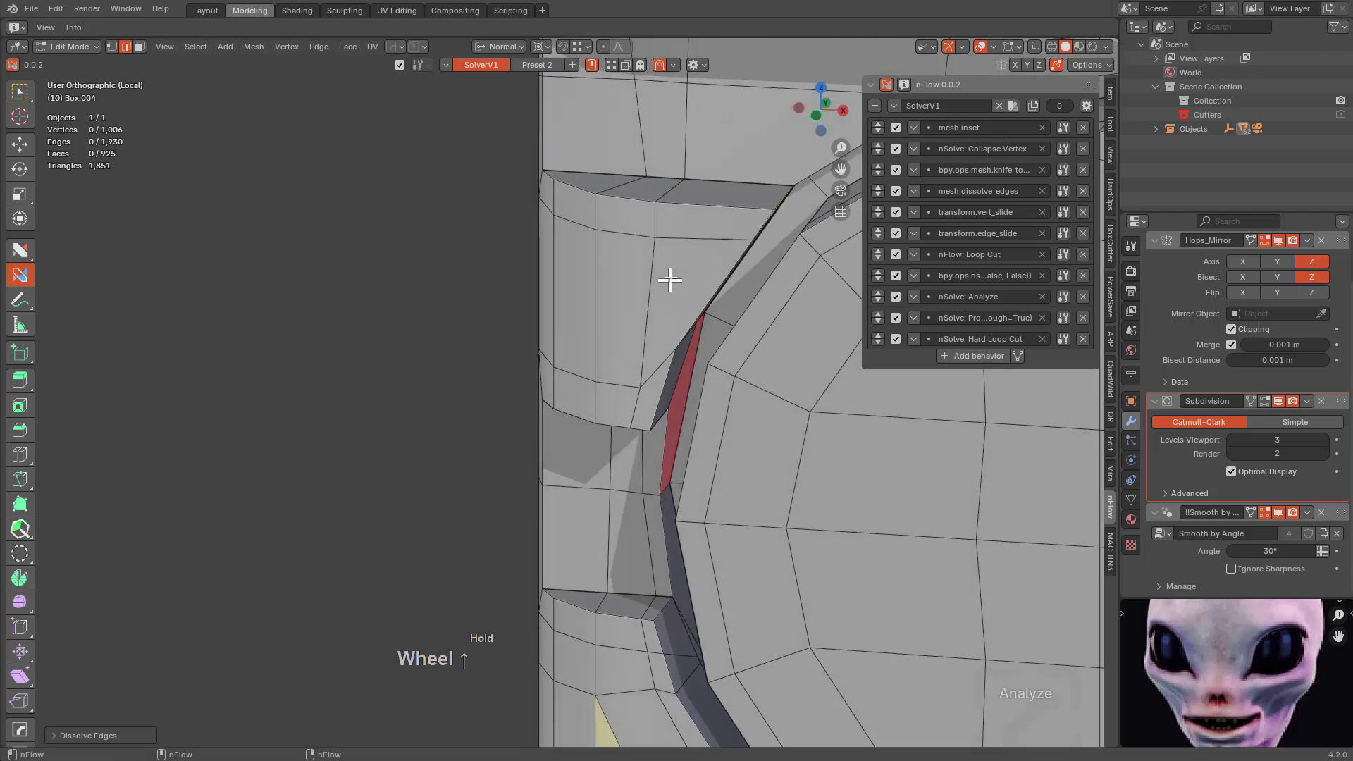
Knife a cut from the upper ridge's lower edge around the pad into the groove above, and slide the groove's edge vertex onto it.
right_click(641, 377)
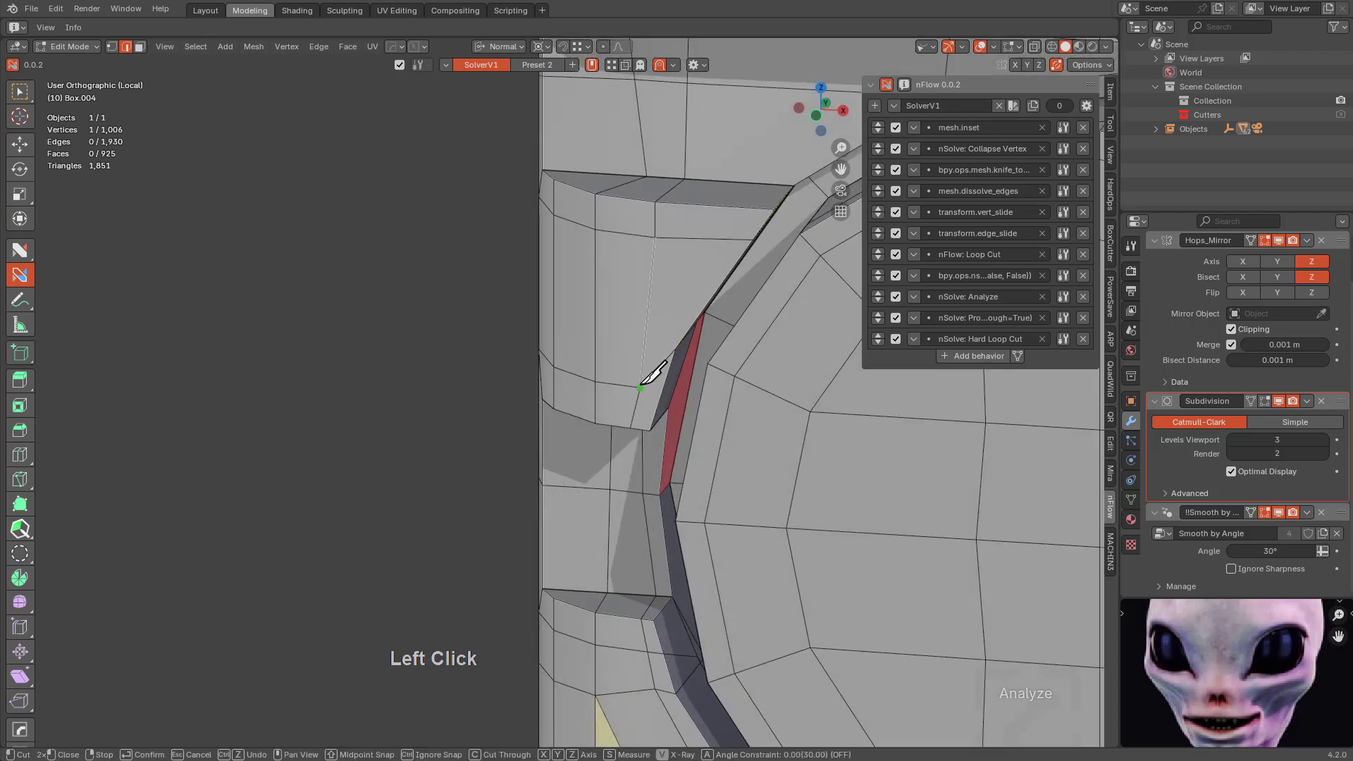
scroll(768, 182, down, 3)
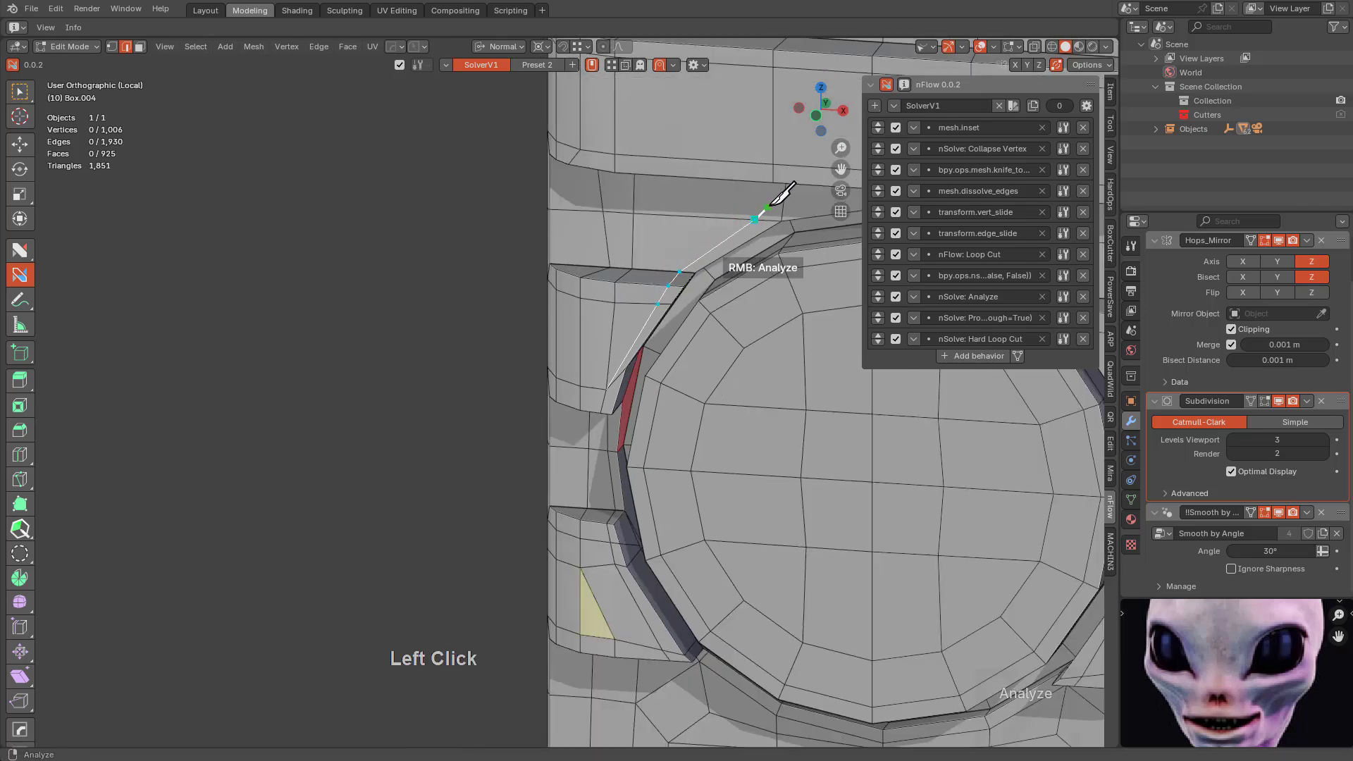
middle_drag(794, 185, 670, 231)
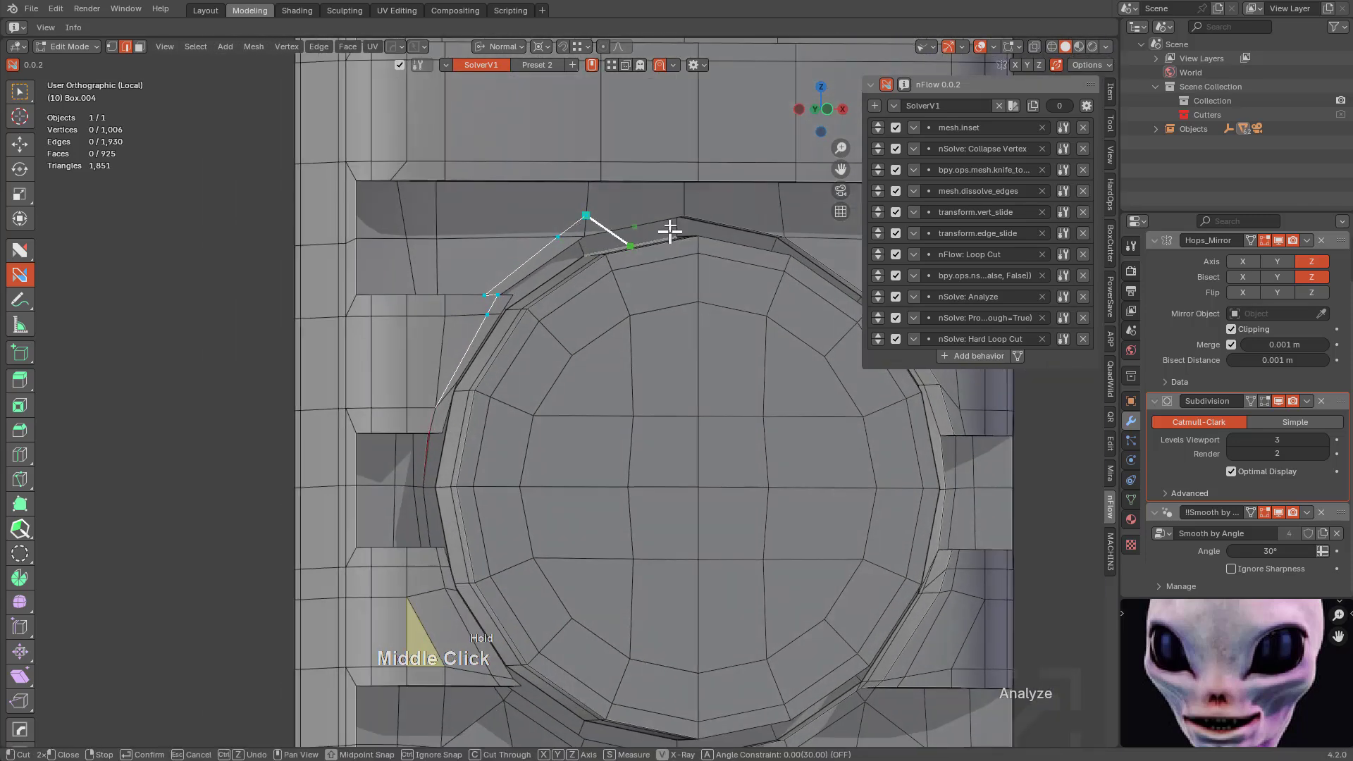
key(space)
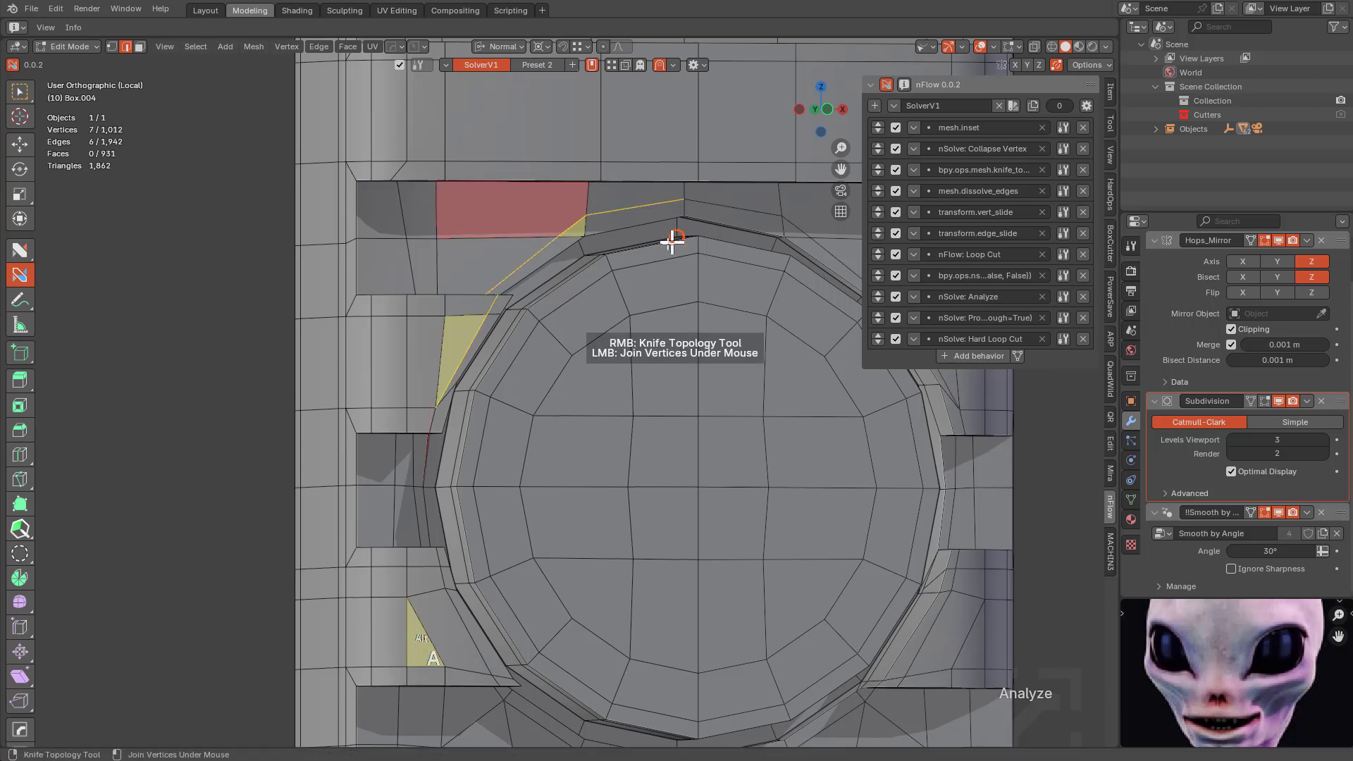
mouse_move(559, 236)
shift+mouse_down()
mouse_move(589, 214)
mouse_move(563, 229)
shift+mouse_up()
Join the upper ridge's lower corner vertex to the pad side's vertex across the narrow n-gon.
middle_drag(601, 311, 564, 355)
shift+middle_drag(416, 535, 687, 328)
middle_drag(687, 327, 755, 434)
scroll(679, 442, up, 1)
scroll(680, 442, up, 3)
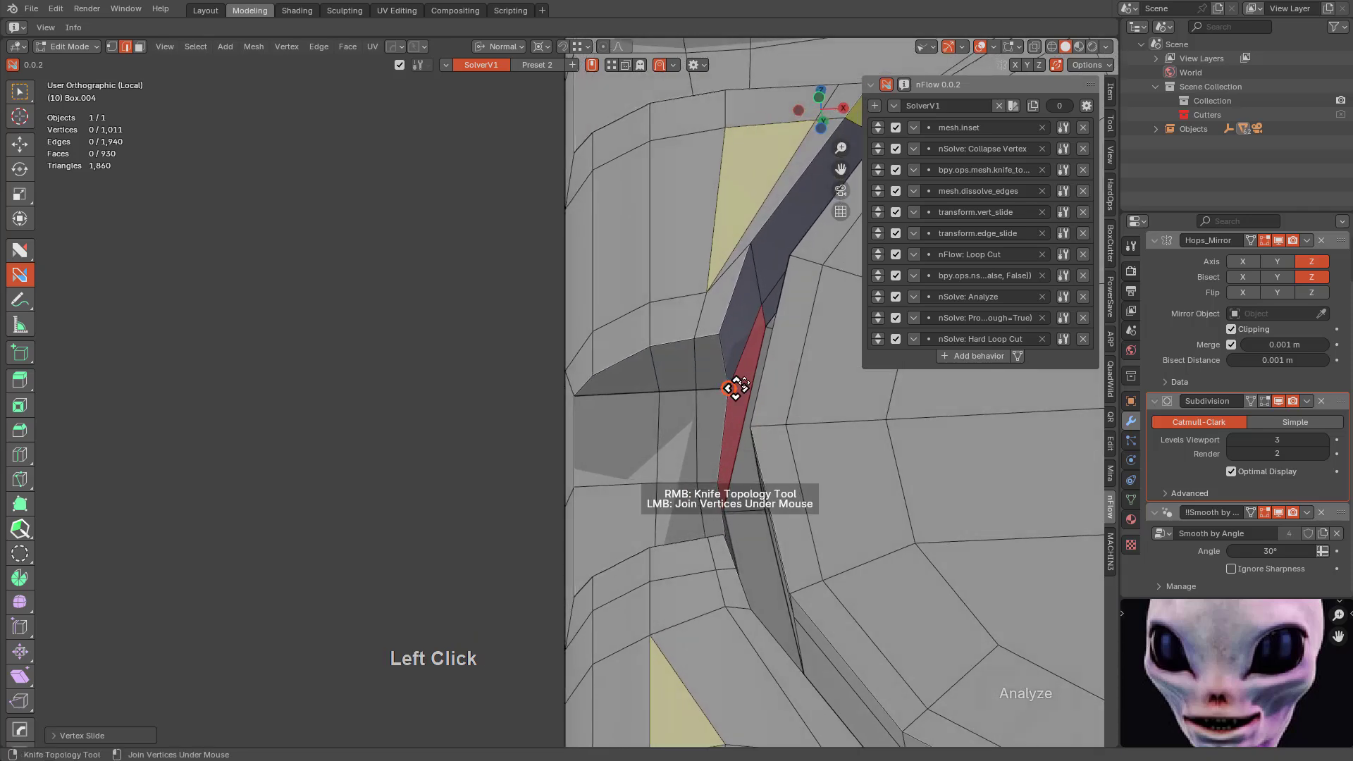
drag(736, 387, 766, 344)
scroll(695, 508, down, 4)
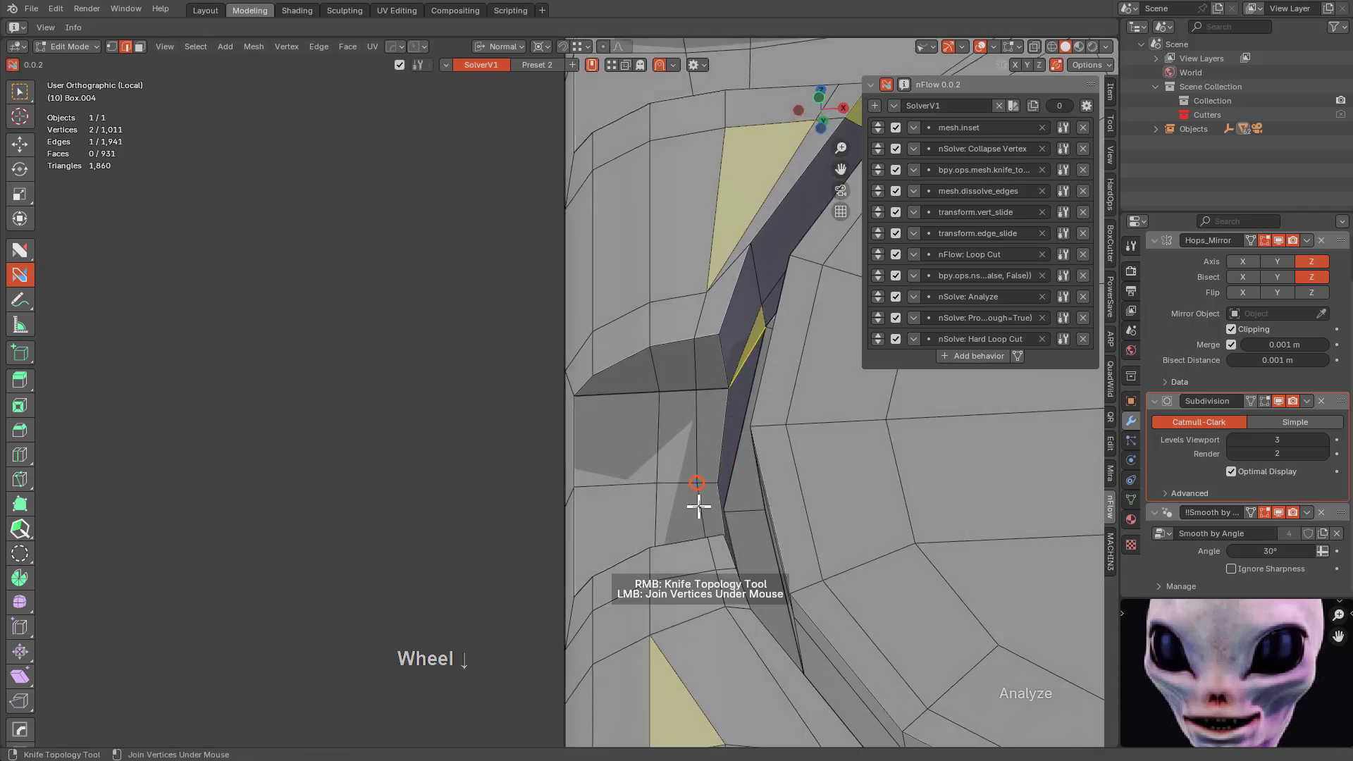
Knife a cut from the lower ridge's triangle up through the groove to the upper ridge's triangle.
scroll(691, 487, down, 2)
scroll(660, 646, up, 4)
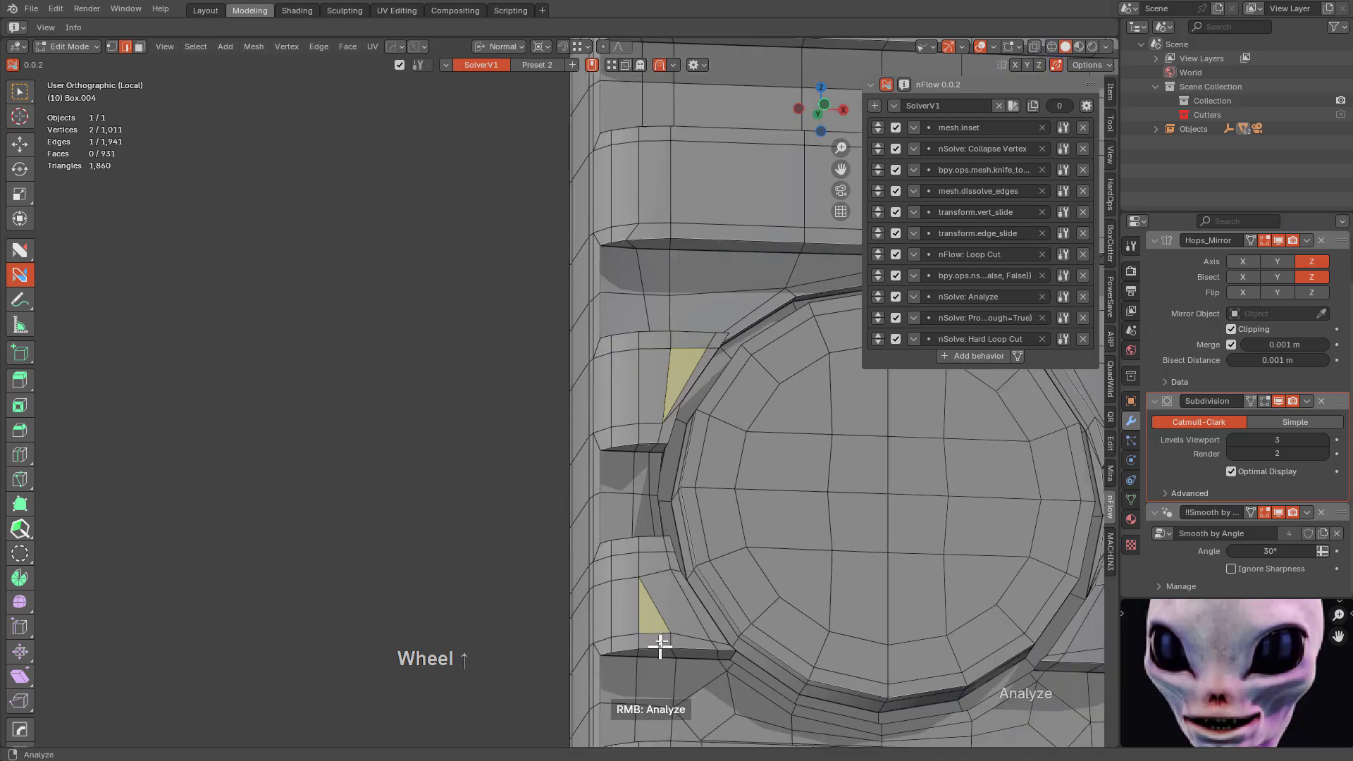
right_click(669, 627)
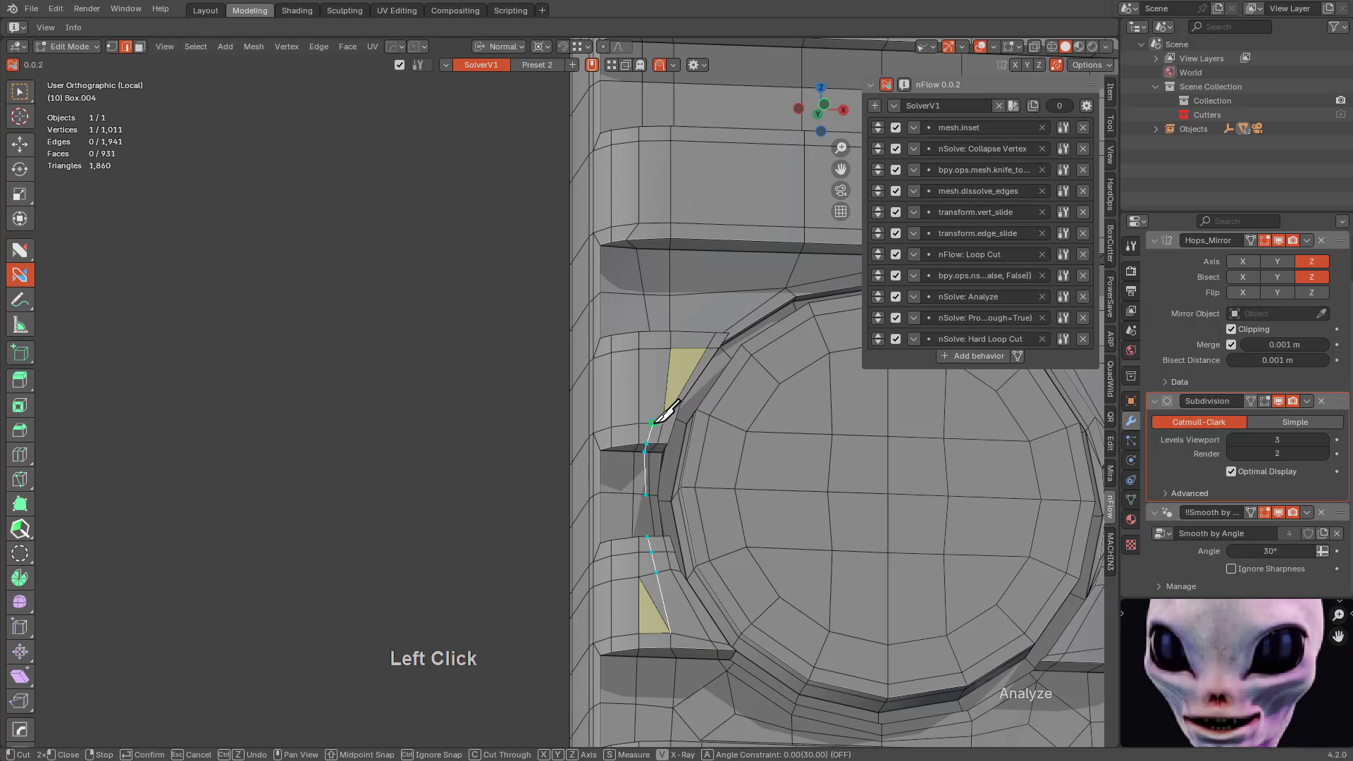
key(space)
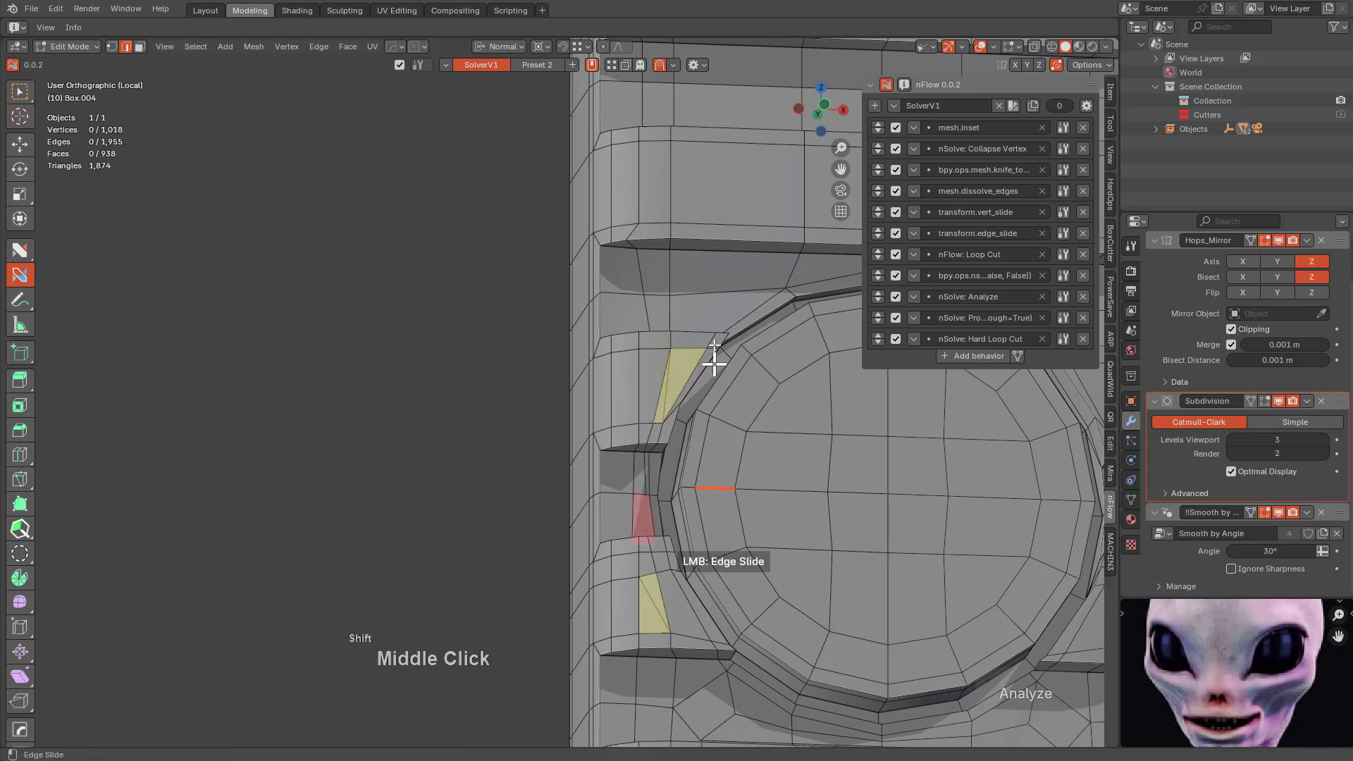
Knife the remaining n-gons in the groove down into the lower ridge's bevel and dissolve the diagonals on both ridges.
shift+middle_drag(713, 361, 700, 326)
scroll(679, 393, up, 5)
right_click(758, 387)
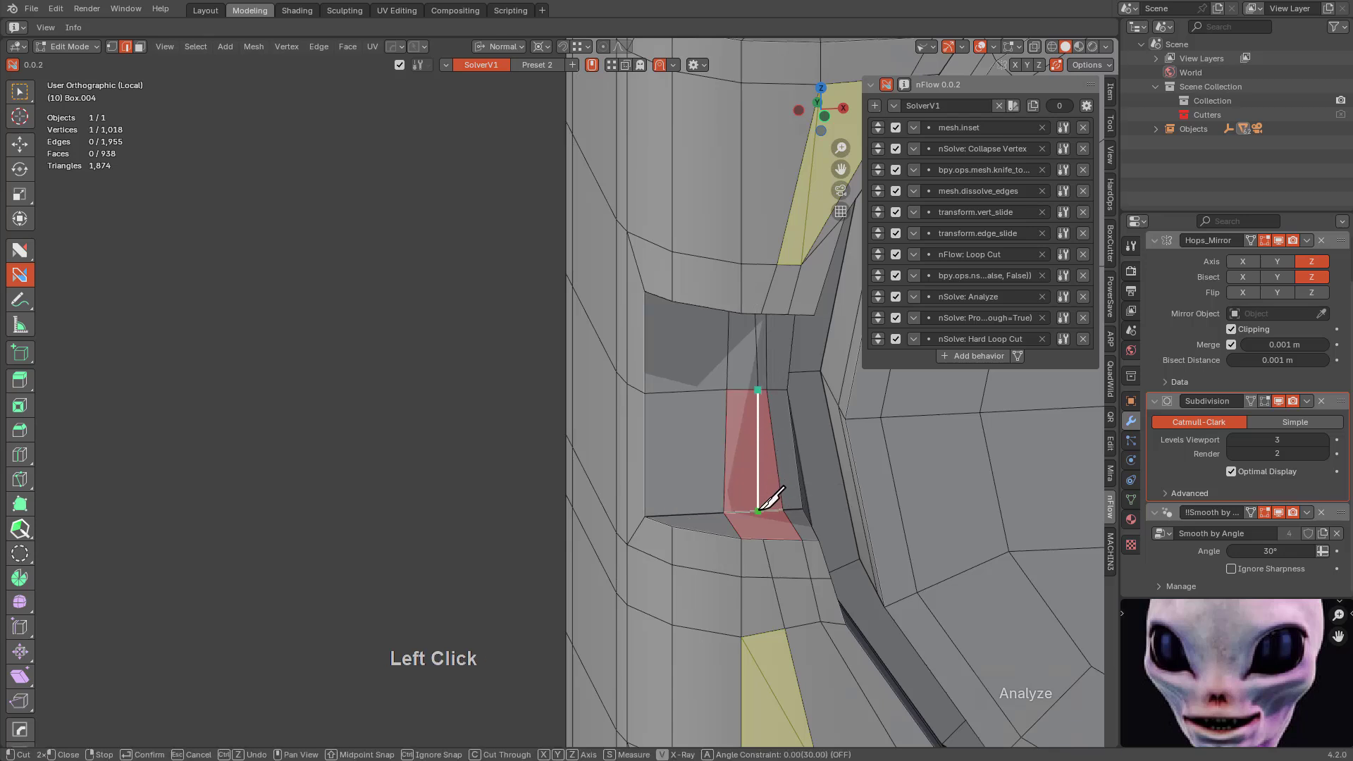
key(space)
scroll(705, 546, down, 4)
key(alt)
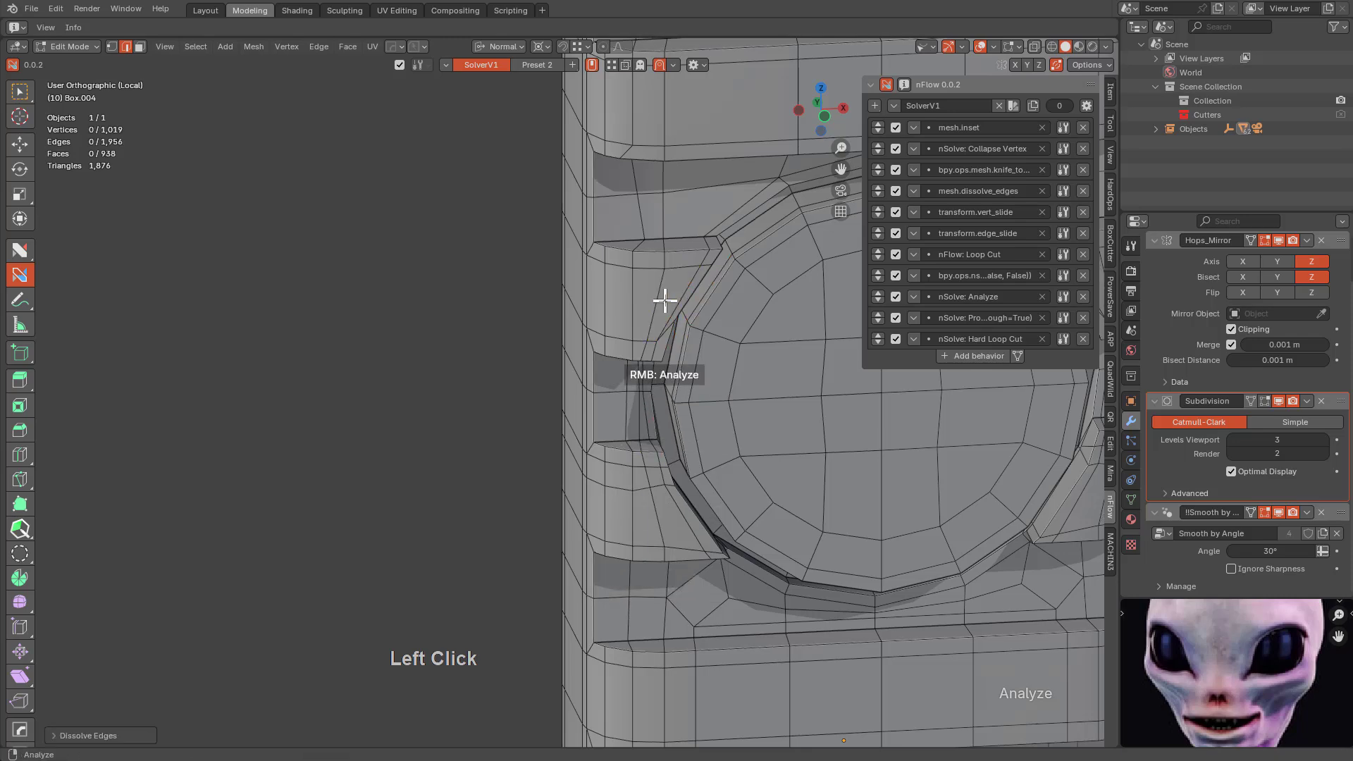
Examine the remaining triangles on the upper ridge's chamfer and the narrow faces along the pad side.
scroll(676, 300, down, 3)
shift+middle_drag(694, 299, 679, 172)
scroll(604, 299, up, 3)
mouse_move(604, 299)
middle_down()
mouse_move(577, 279)
mouse_move(591, 281)
middle_up()
scroll(592, 281, up, 3)
shift+middle_drag(571, 226, 683, 334)
scroll(679, 341, up, 1)
middle_drag(725, 175, 740, 187)
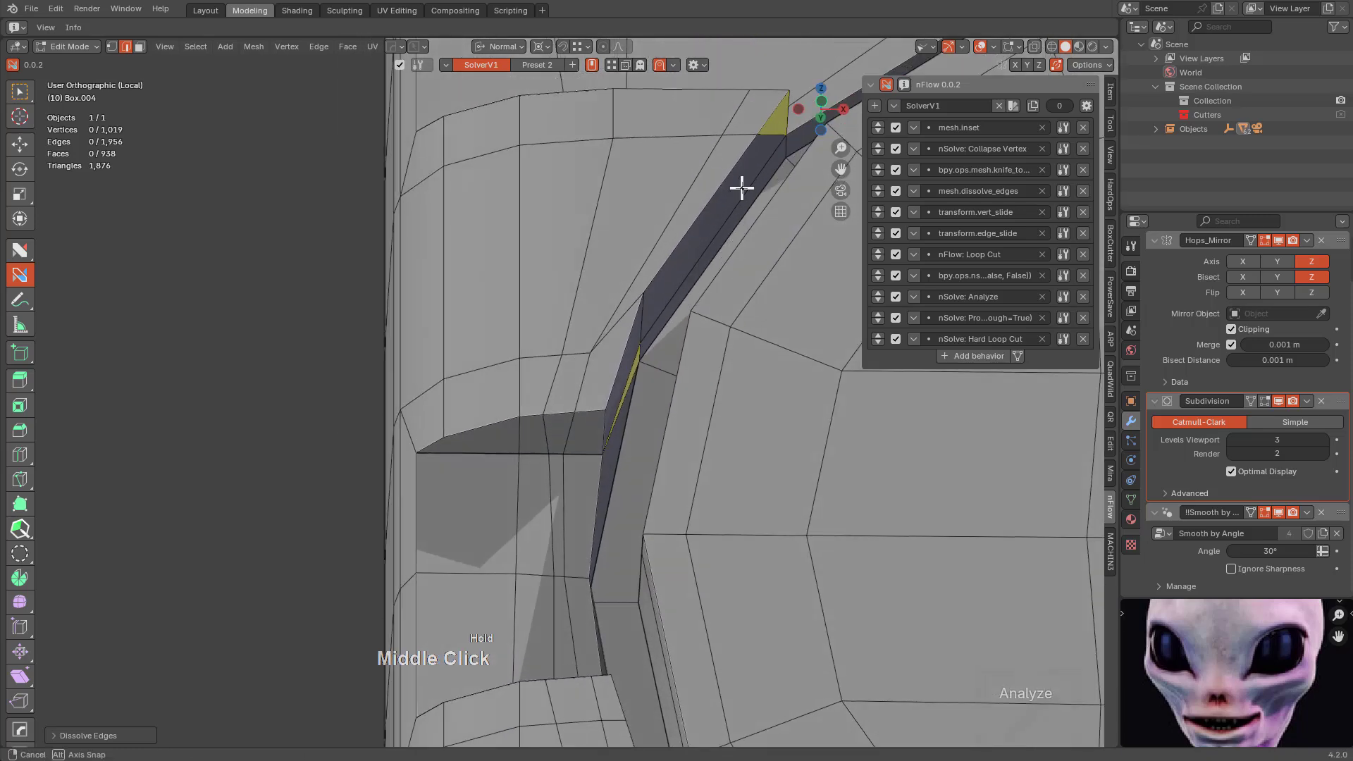
scroll(733, 193, up, 2)
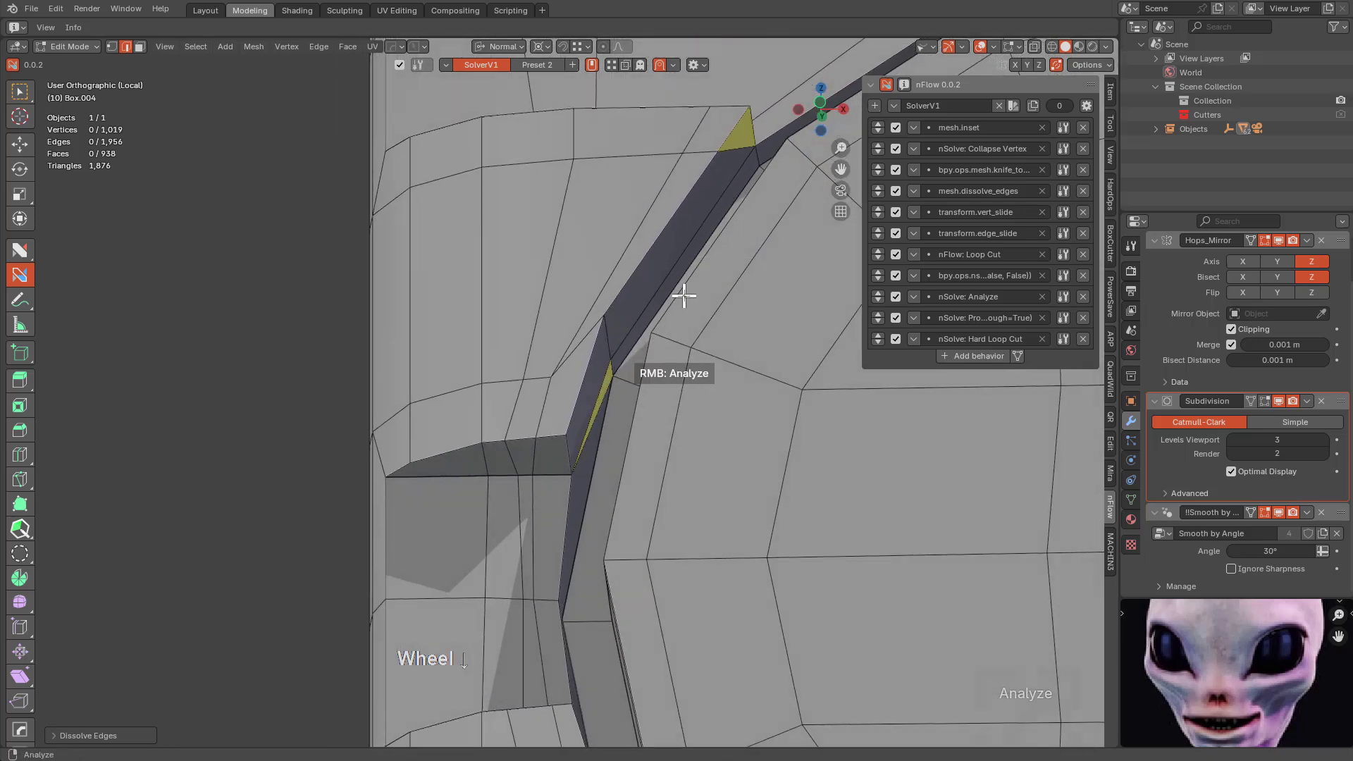
Compare the subdivided surface with the edit-mode cage around the round pad and the neighbouring ridges.
key(Tab)
scroll(683, 296, down, 6)
middle_drag(713, 314, 658, 345)
key(Tab)
key(Tab)
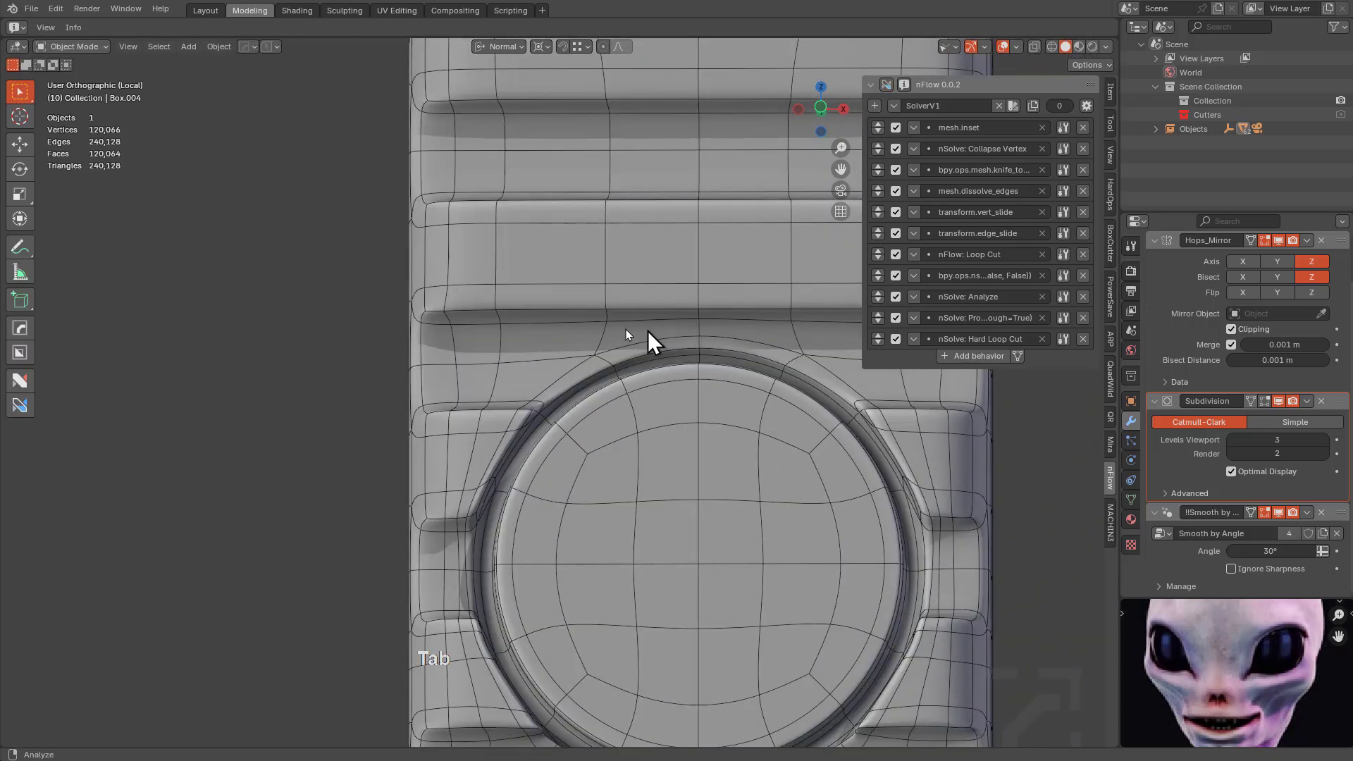
right_click(321, 356)
key(Tab)
scroll(474, 444, down, 6)
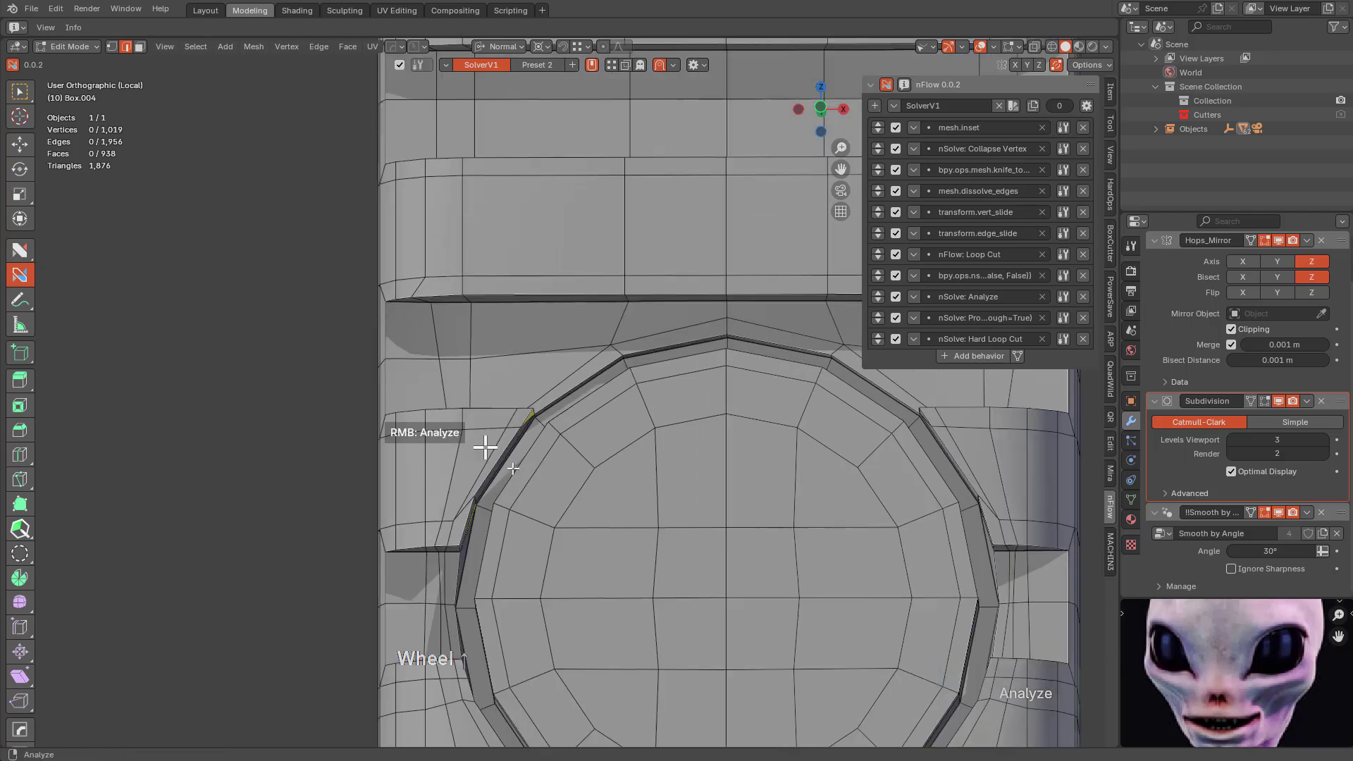
key(Tab)
middle_drag(667, 299, 801, 335)
key(KP_1)
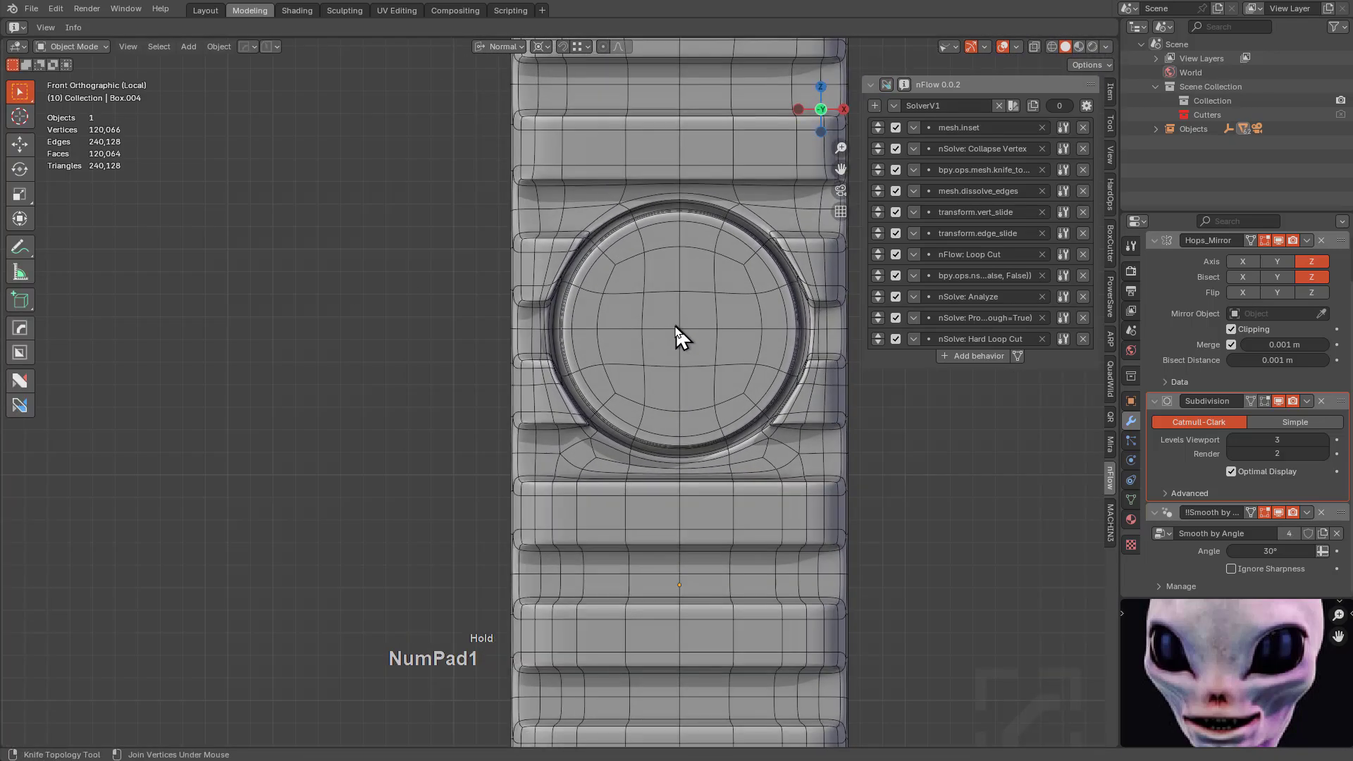
Join the loose edge end on the pad's rounded end face to the nearby corner vertices in a fan.
middle_drag(676, 338, 643, 393)
key(Tab)
middle_drag(594, 483, 548, 470)
scroll(612, 395, up, 3)
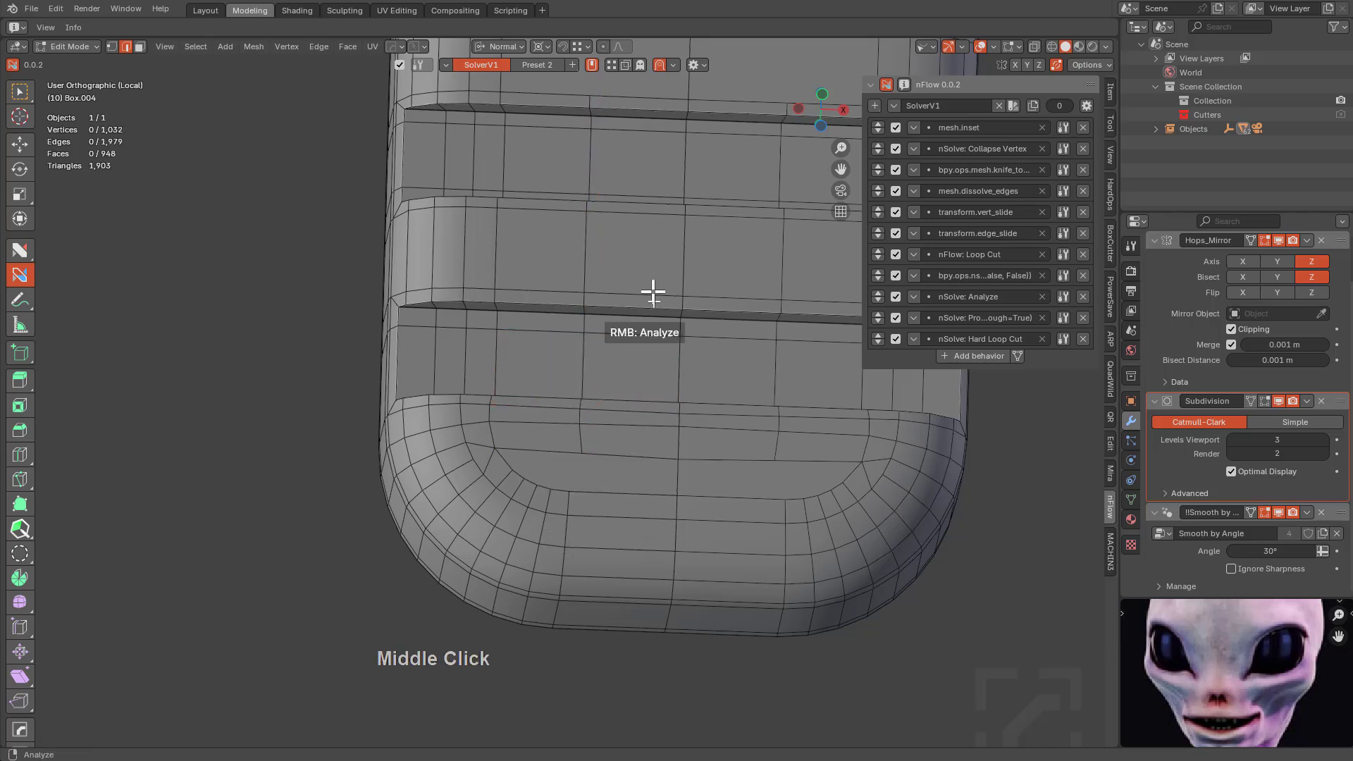
middle_drag(652, 292, 700, 401)
click(667, 432)
scroll(660, 449, up, 3)
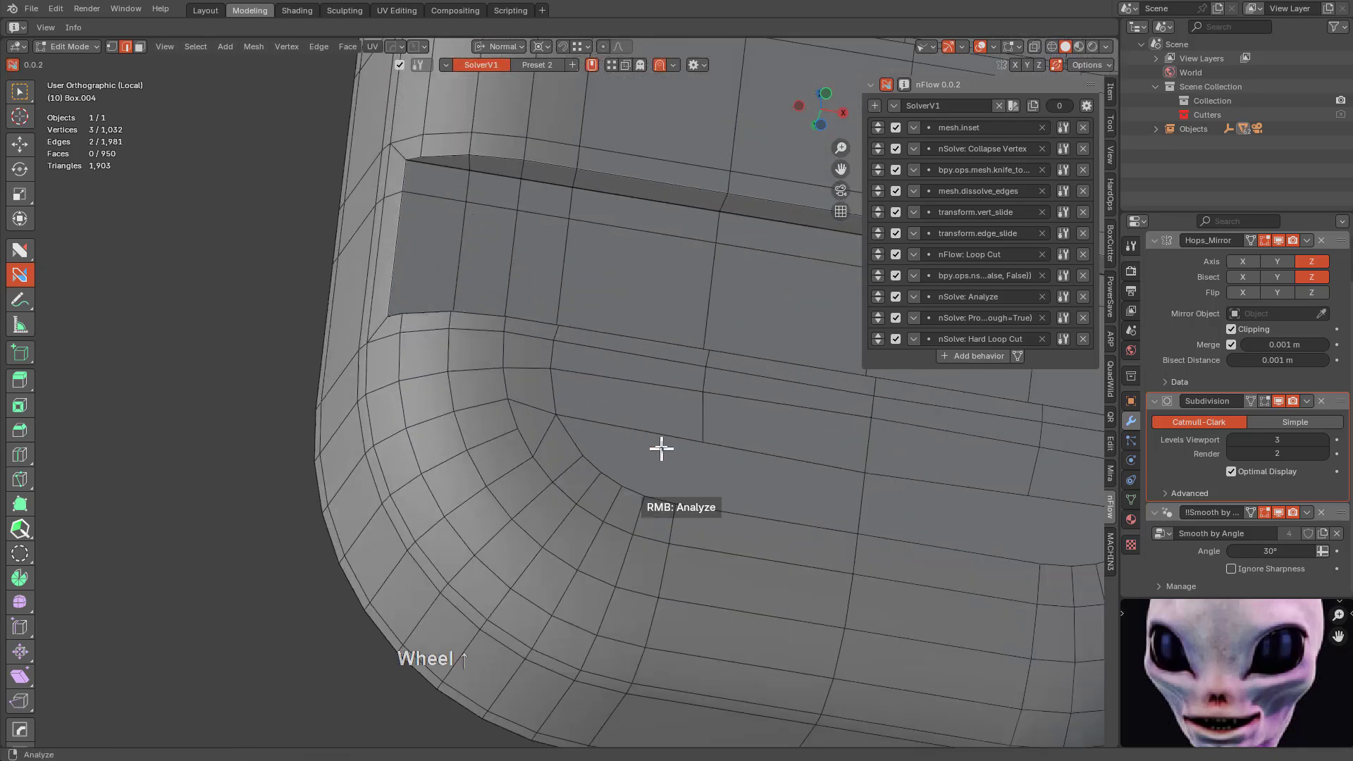
click(705, 438)
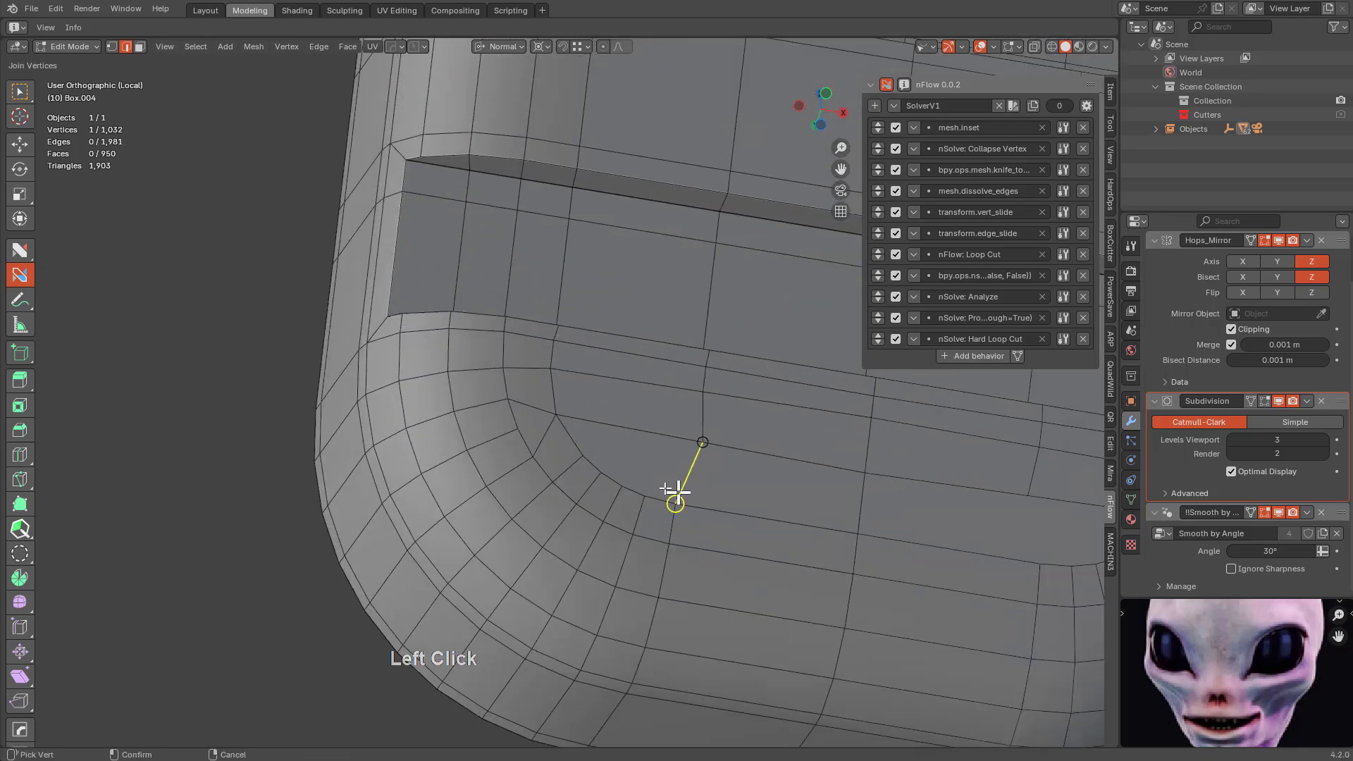
click(620, 483)
click(582, 455)
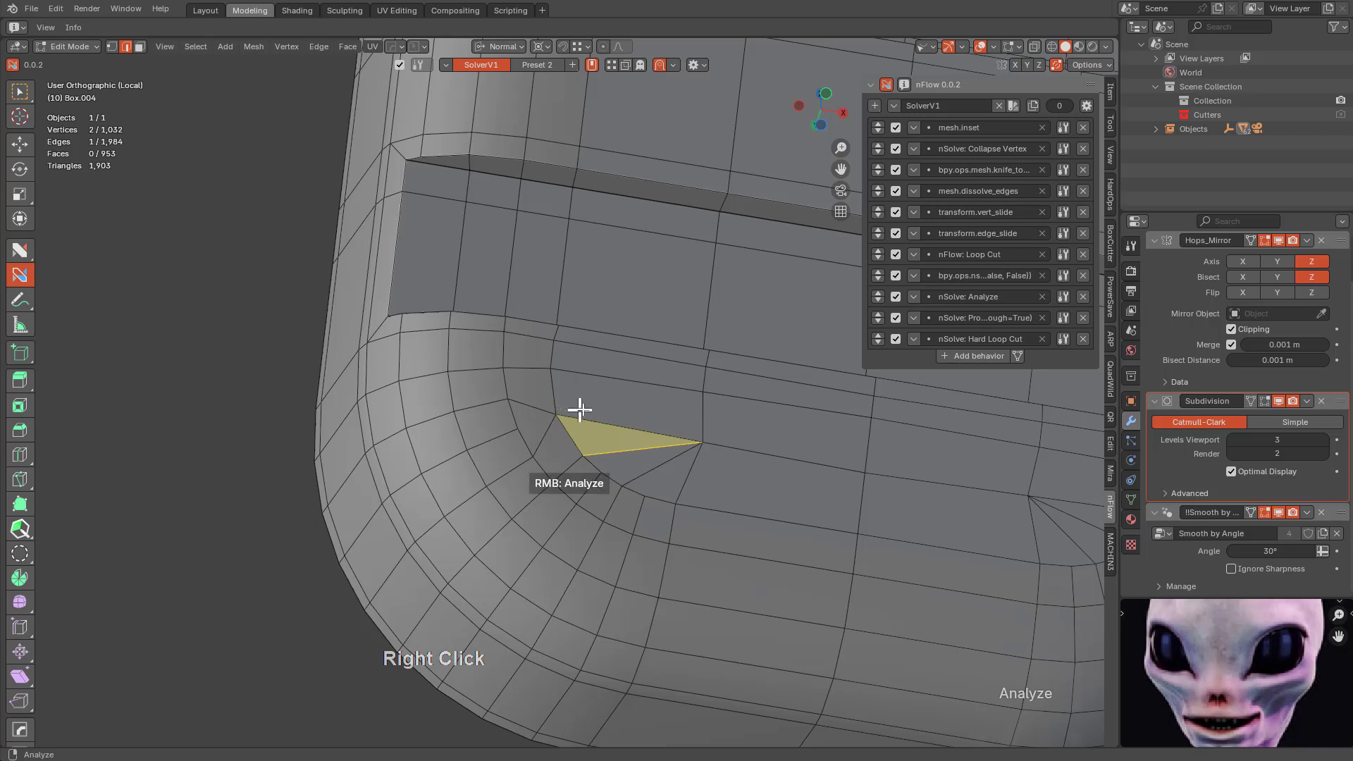
Connect the fan's centre vertex to the neighbouring corner loop and slide the surrounding vertices and edges to even out the faces.
drag(702, 442, 567, 392)
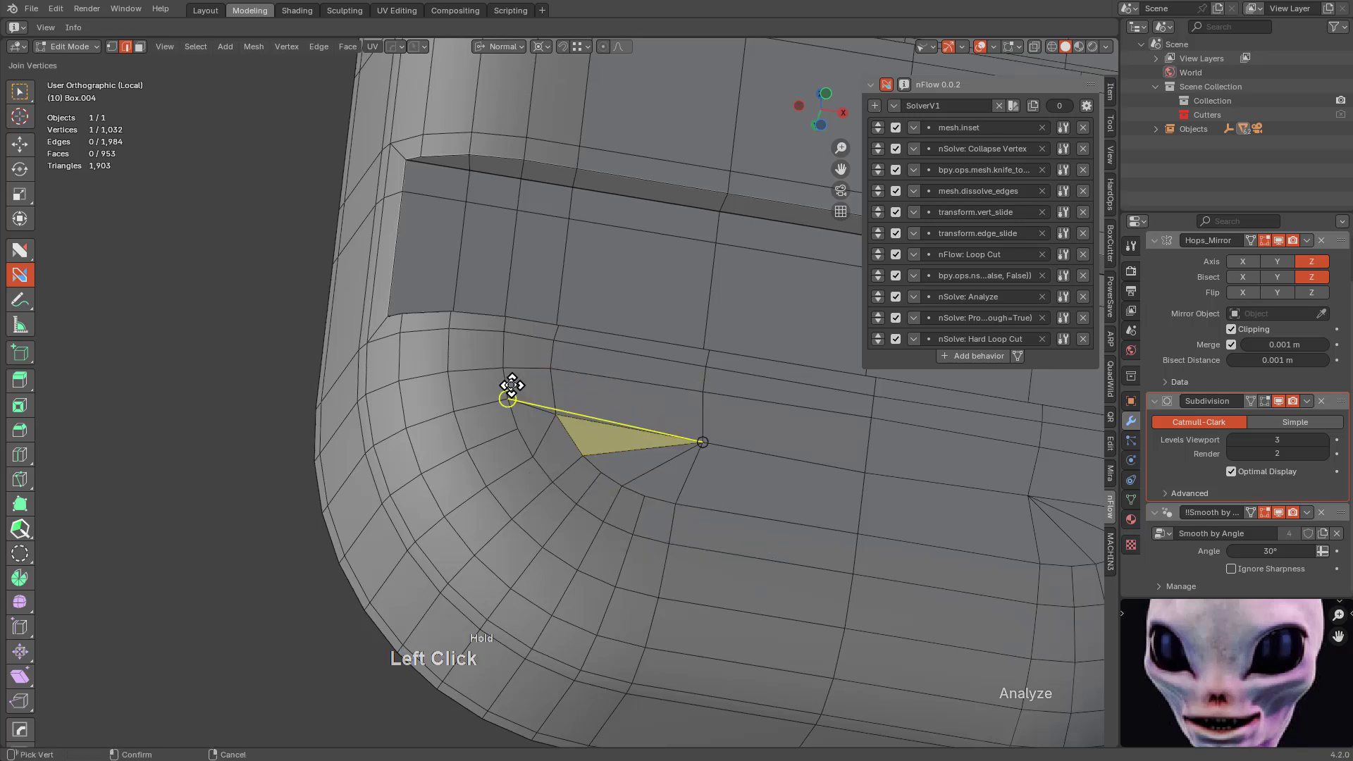
scroll(604, 434, up, 1)
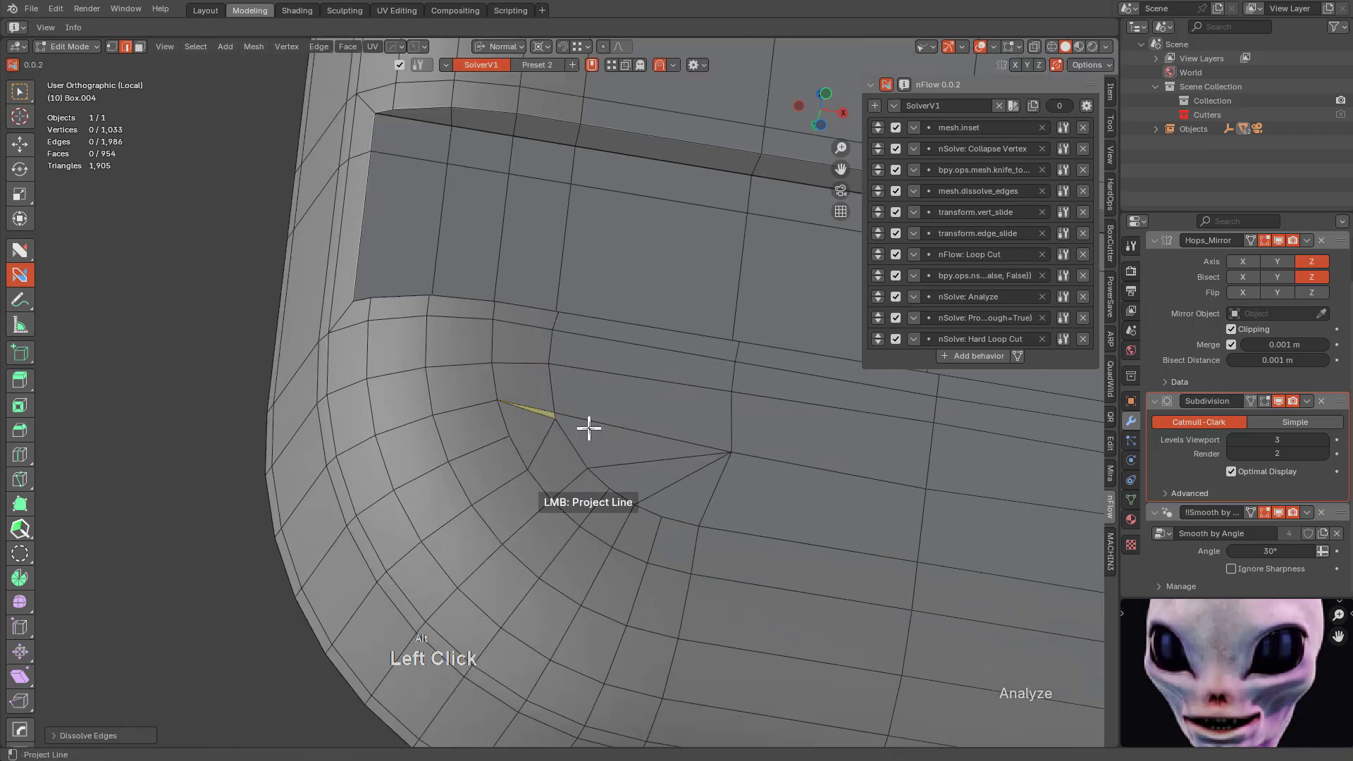
mouse_move(553, 418)
shift+mouse_down()
mouse_move(581, 428)
mouse_move(563, 419)
shift+mouse_up()
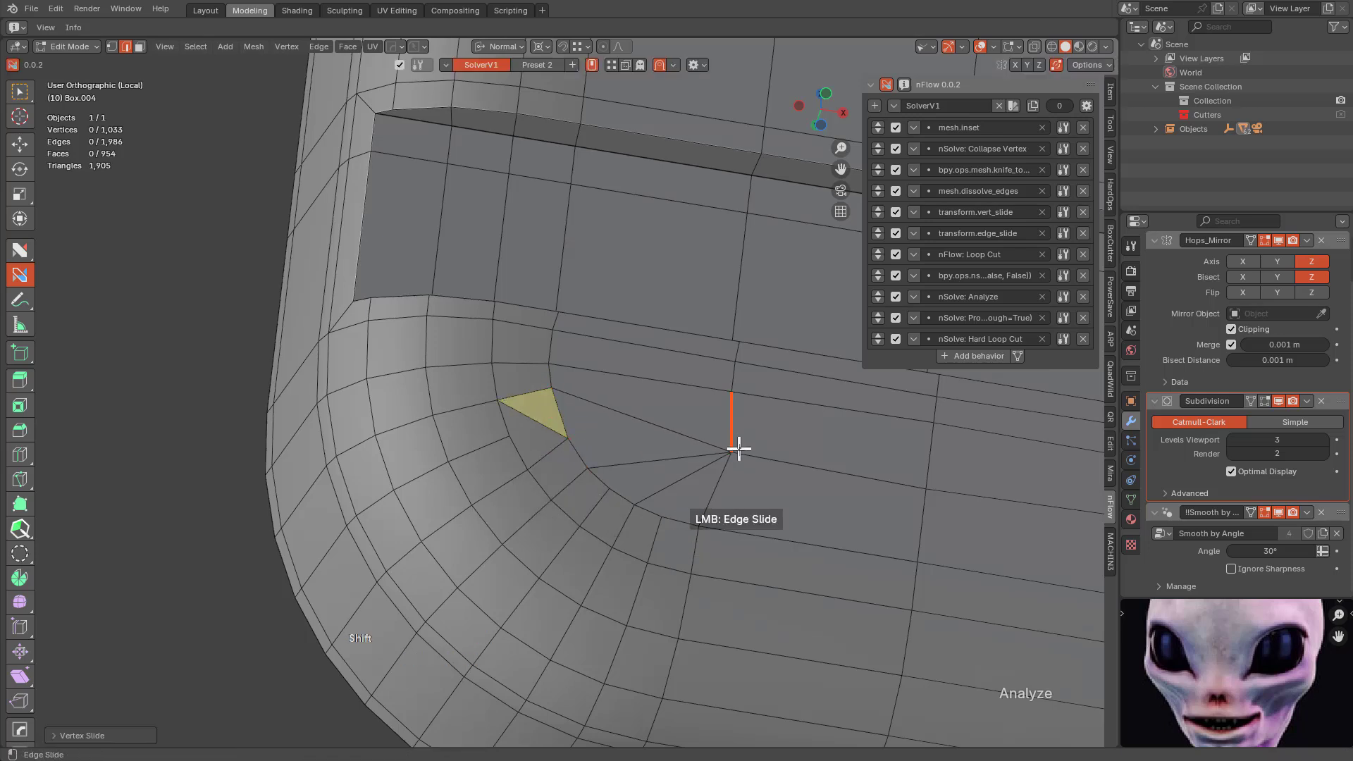
shift+drag(739, 448, 712, 446)
shift+drag(733, 386, 720, 390)
Examine the subdivided ridged piece from several angles to check the rounded end's shading.
scroll(740, 396, down, 4)
middle_drag(695, 378, 613, 368)
key(Tab)
scroll(700, 433, down, 3)
scroll(620, 272, up, 3)
click(637, 254)
scroll(640, 275, down, 5)
scroll(733, 326, up, 8)
Add a loop cut along the side border of the ridged piece near its upper rounded end.
key(Tab)
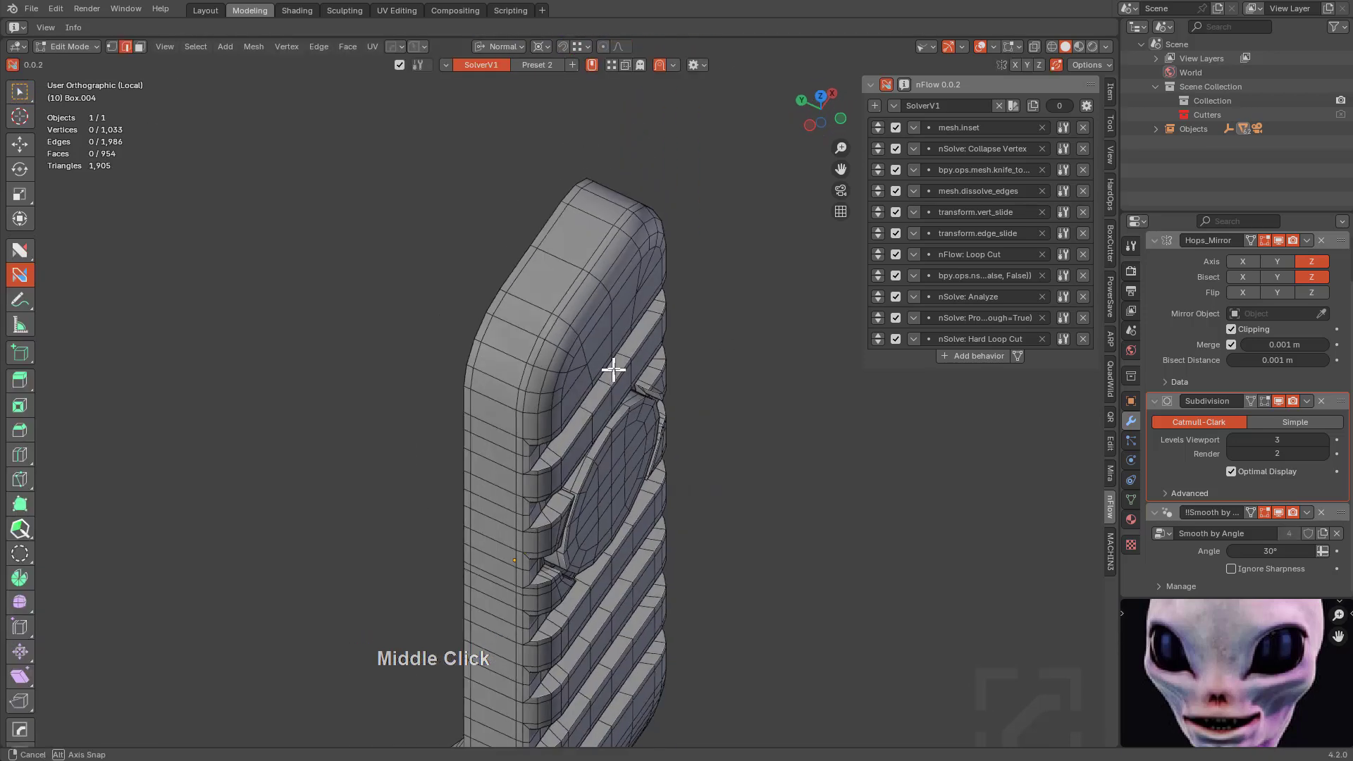
ctrl+click(531, 299)
middle_drag(530, 299, 703, 355)
key(Tab)
Exit local view and examine the ridged piece's wireframe together with the rest of the stock.
key(KP_0)
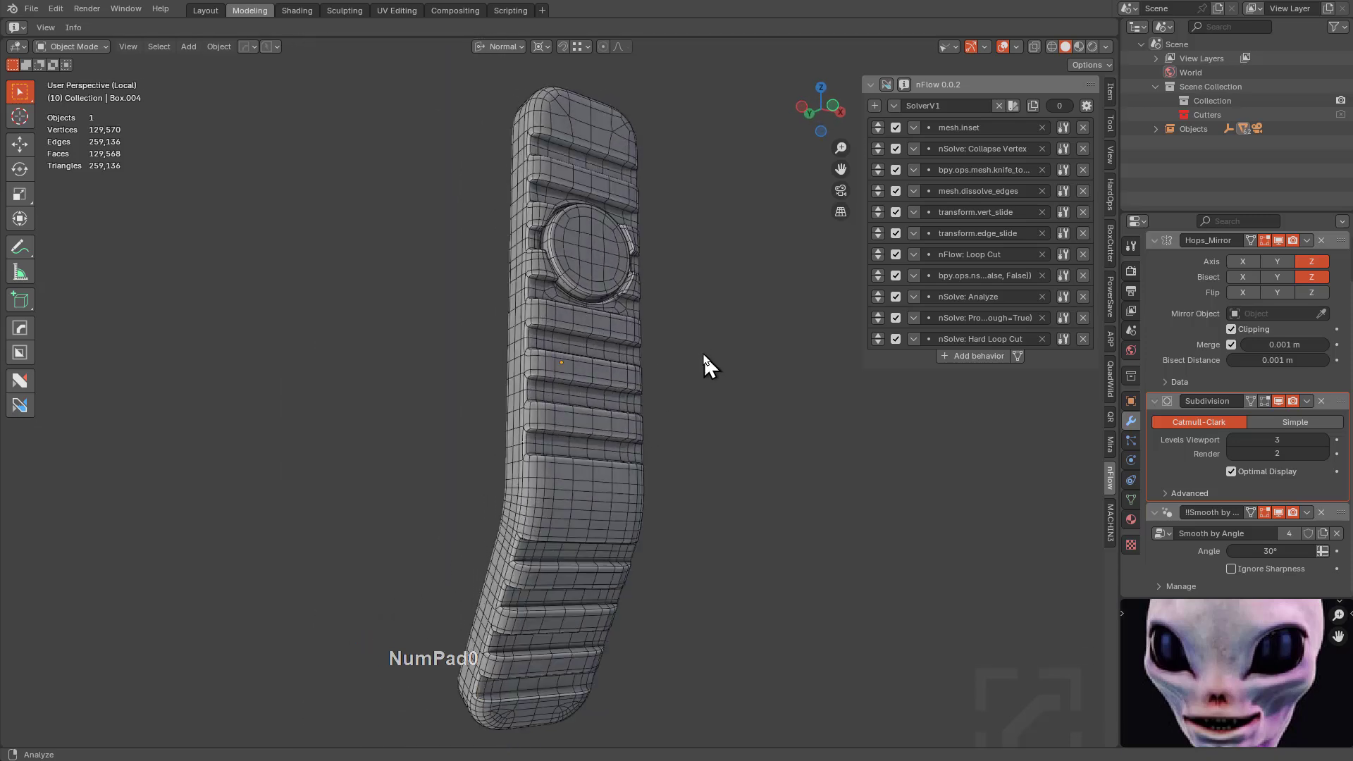
key(KP_Divide)
key(a)
scroll(686, 318, down, 2)
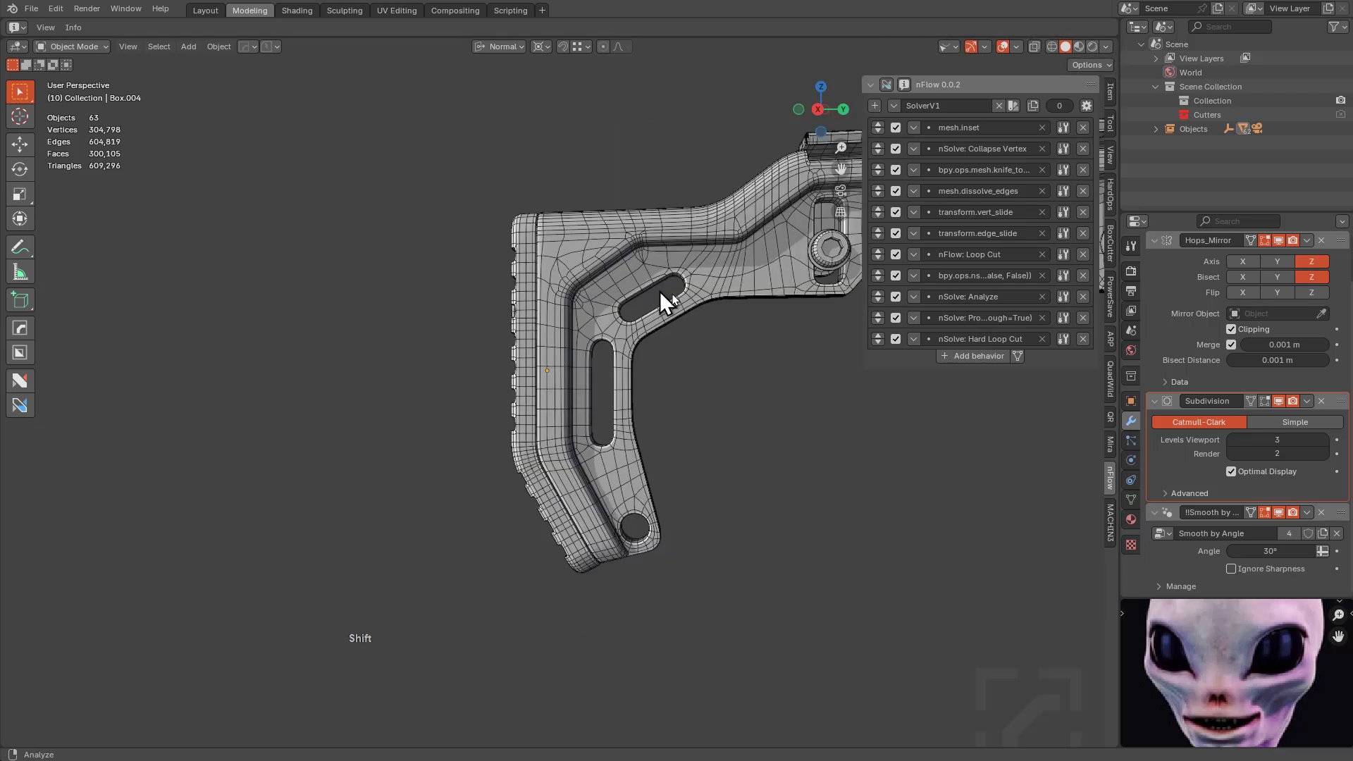
middle_drag(787, 458, 681, 420)
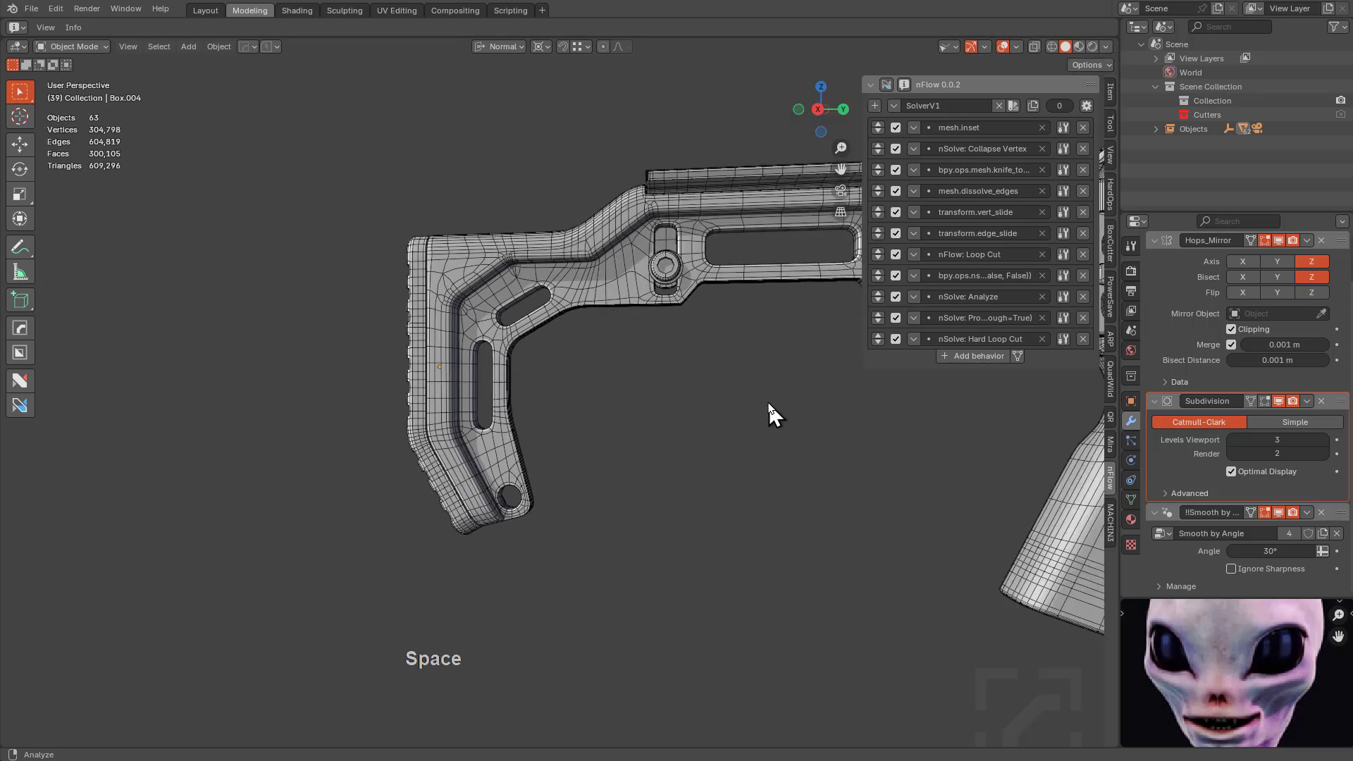
Maximize the viewport and play the animation, viewing the whole weapon's wireframe from the front and through the camera.
key(ctrl+space)
key(shift+space)
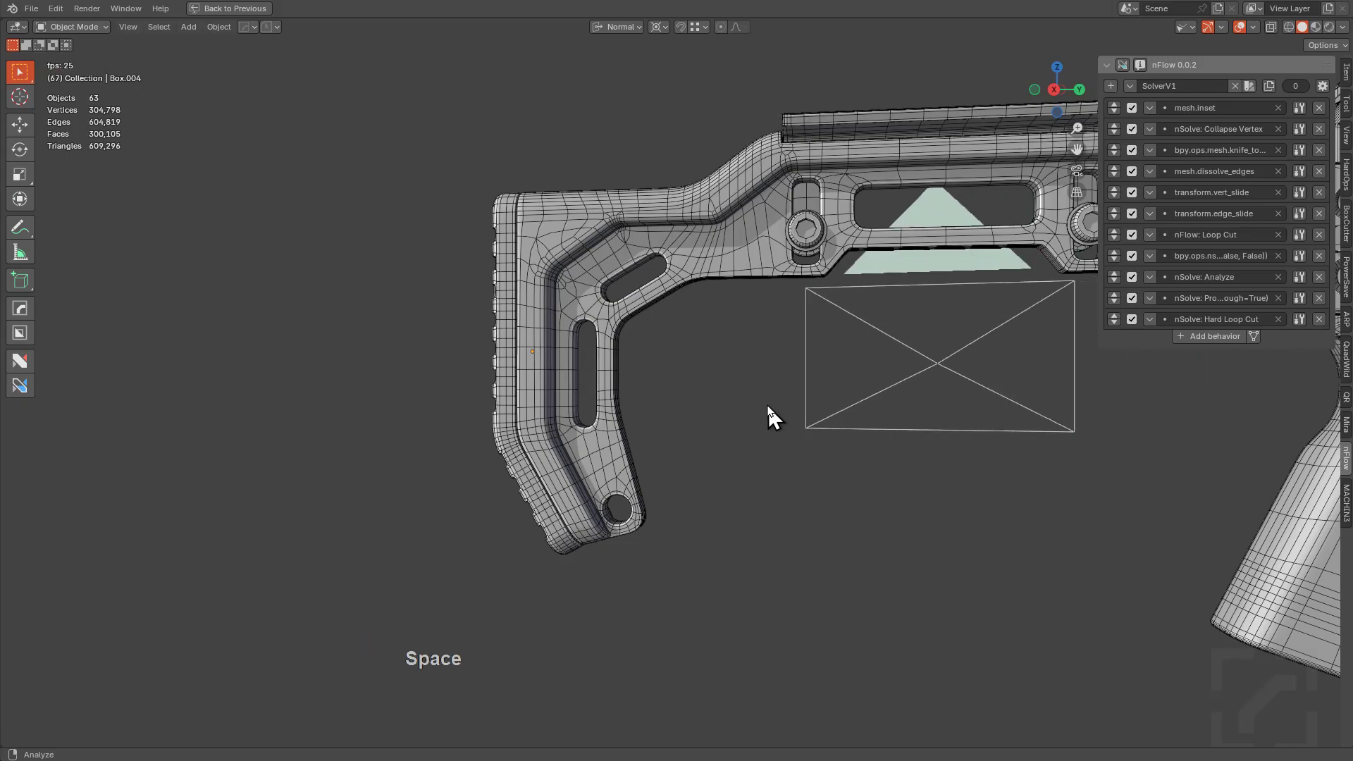
scroll(770, 408, down, 1)
key(KP_1)
key(KP_0)
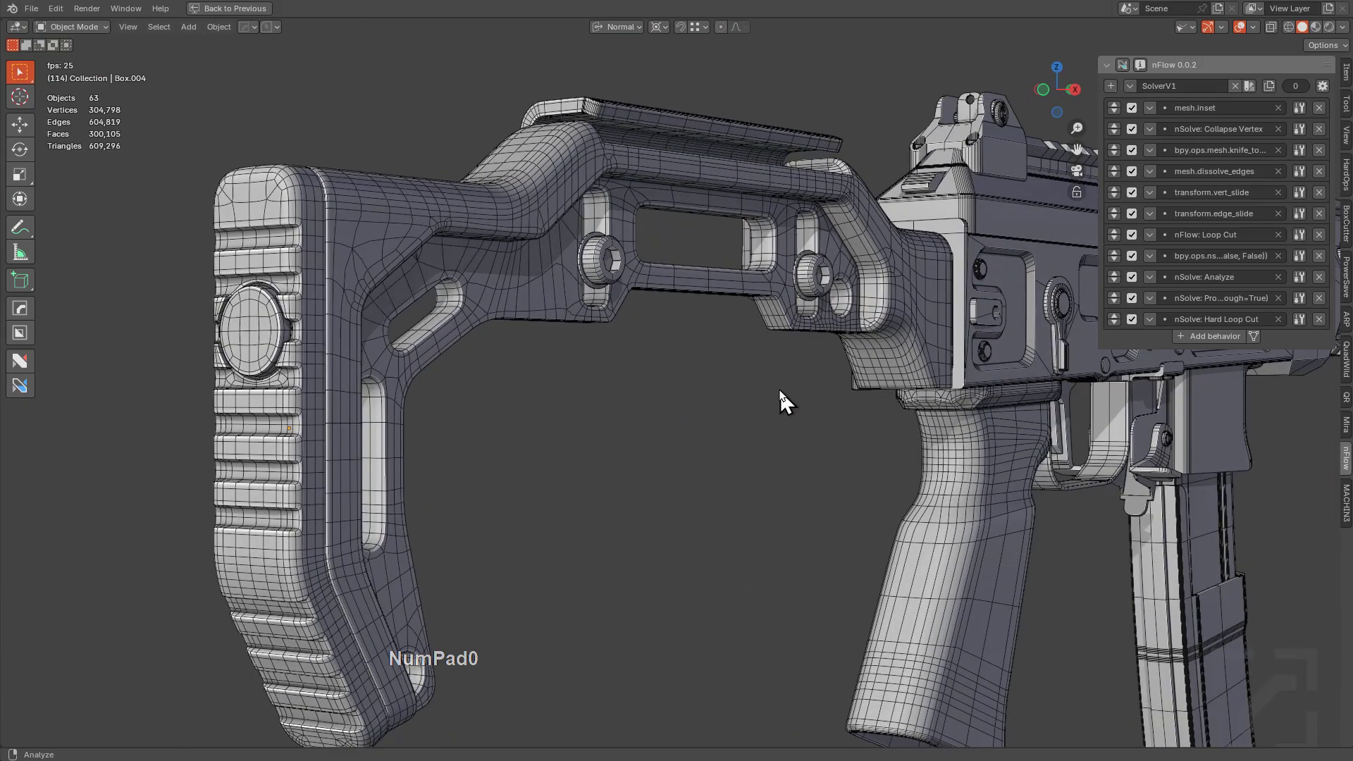
scroll(765, 415, down, 1)
scroll(785, 423, up, 2)
scroll(784, 423, down, 1)
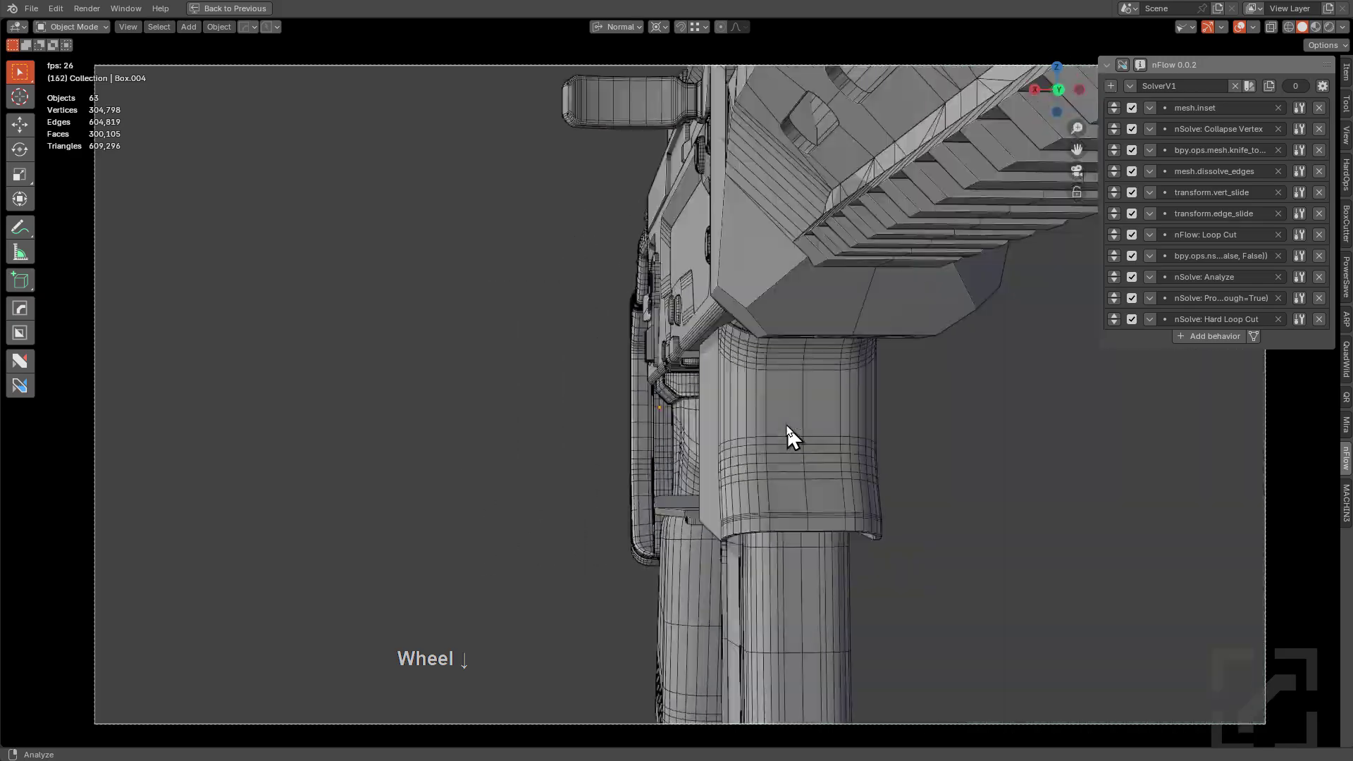
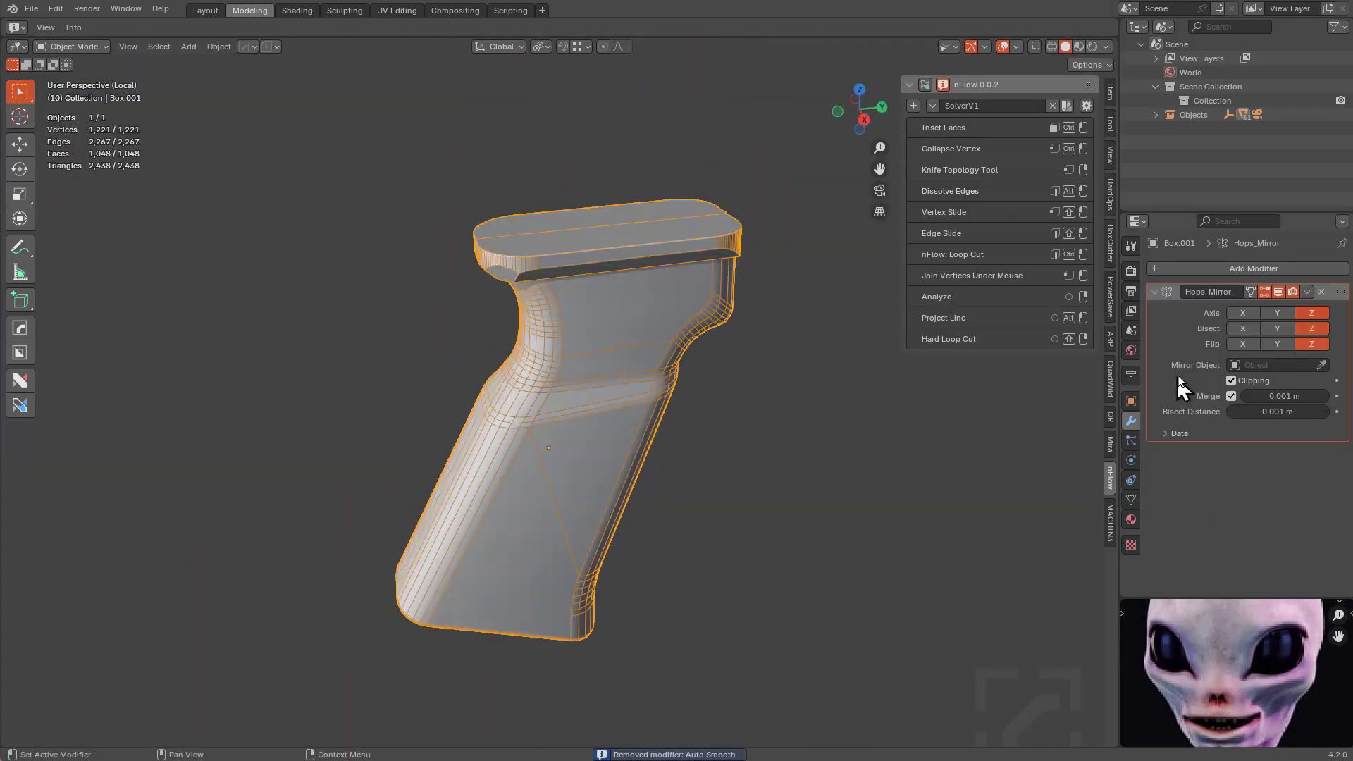
Apply the pistol grip's Mirror modifier and project a straight cut across the chamfer faces of its top collar.
key(ctrl+a)
middle_drag(535, 363, 569, 311)
scroll(569, 311, up, 1)
key(Tab)
shift+middle_drag(498, 278, 368, 349)
scroll(368, 348, up, 1)
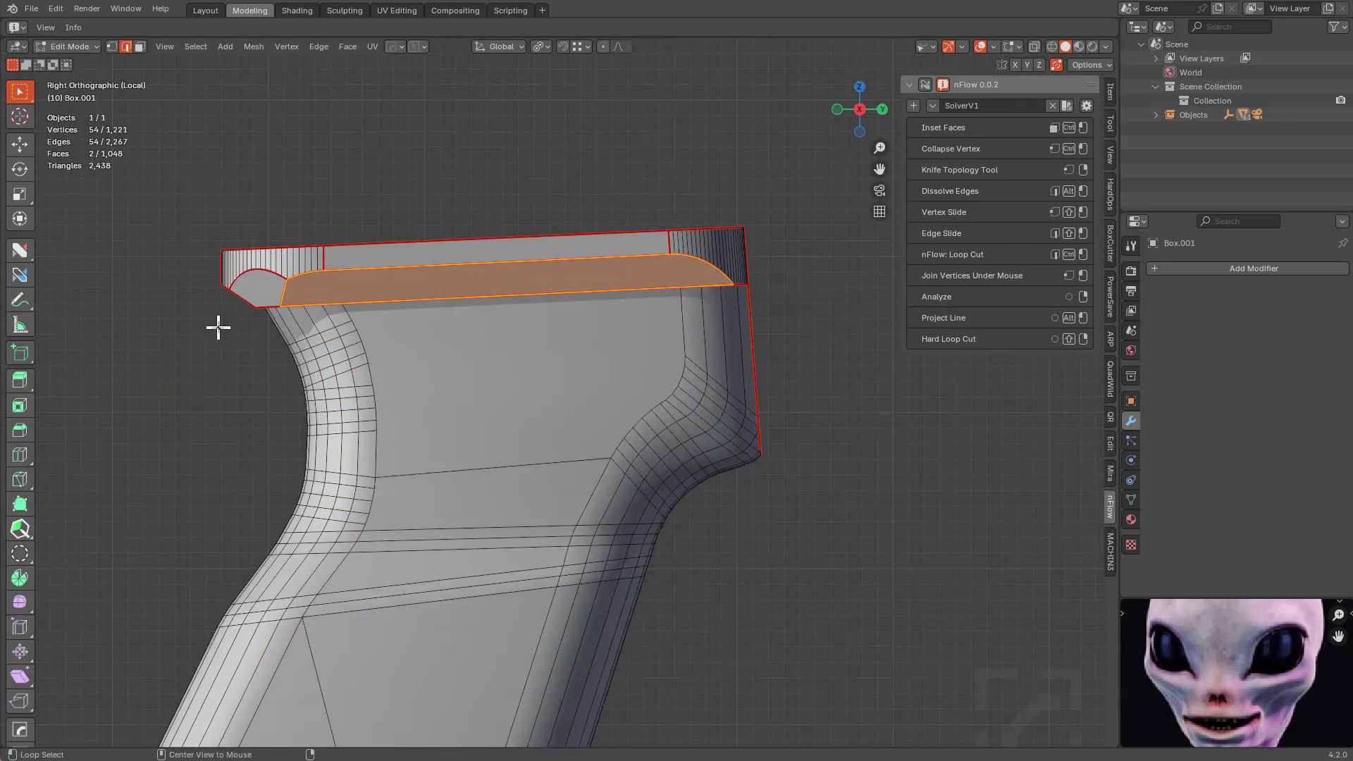
alt+drag(213, 301, 878, 266)
Bevel the two slanted edges on either side of the scalloped face at the collar's rear.
middle_drag(458, 458, 550, 410)
scroll(498, 245, up, 2)
middle_drag(474, 236, 563, 288)
scroll(622, 299, up, 4)
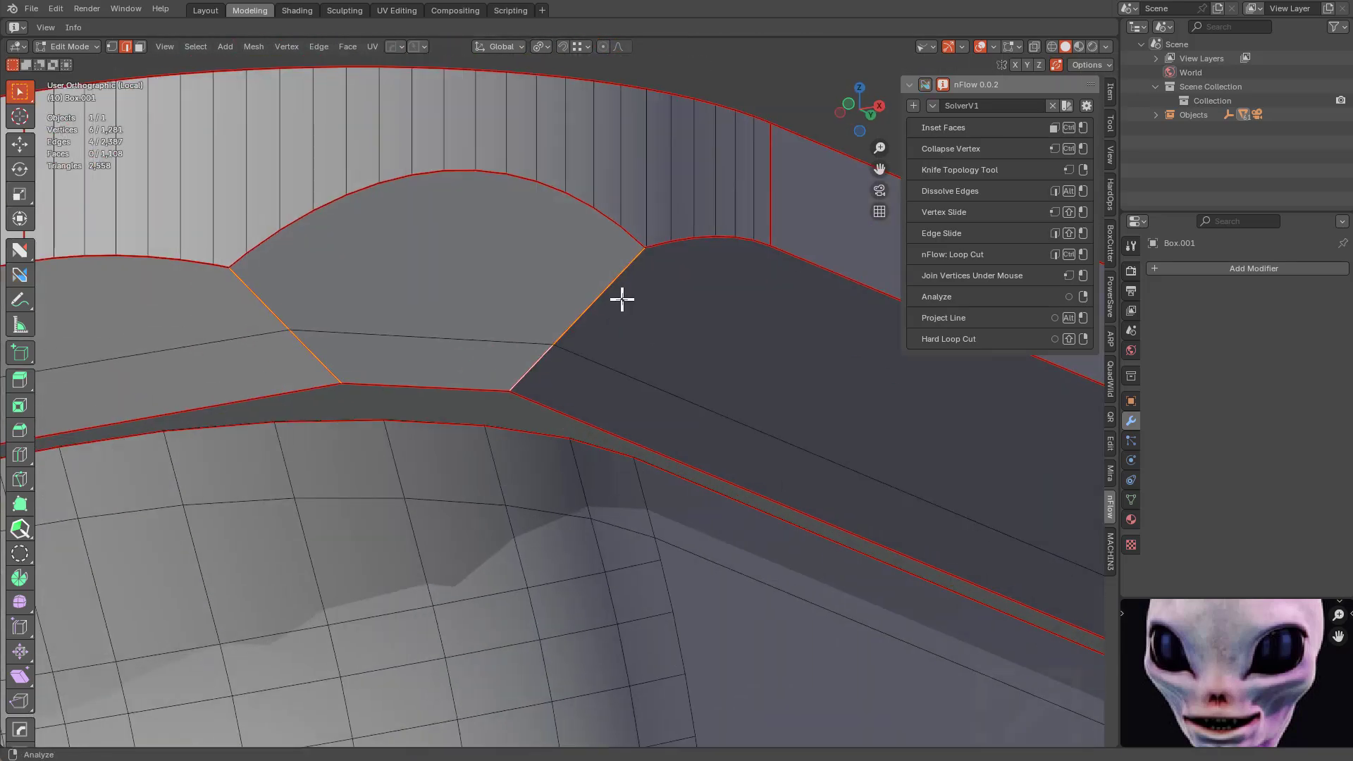
key(ctrl+b)
scroll(570, 658, down, 2)
click(570, 658)
Clear the selection and dissolve the surplus edge beside the beveled scallop edges.
middle_drag(646, 293, 889, 285)
key(alt+a)
alt+click(525, 362)
shift+middle_drag(547, 387, 662, 183)
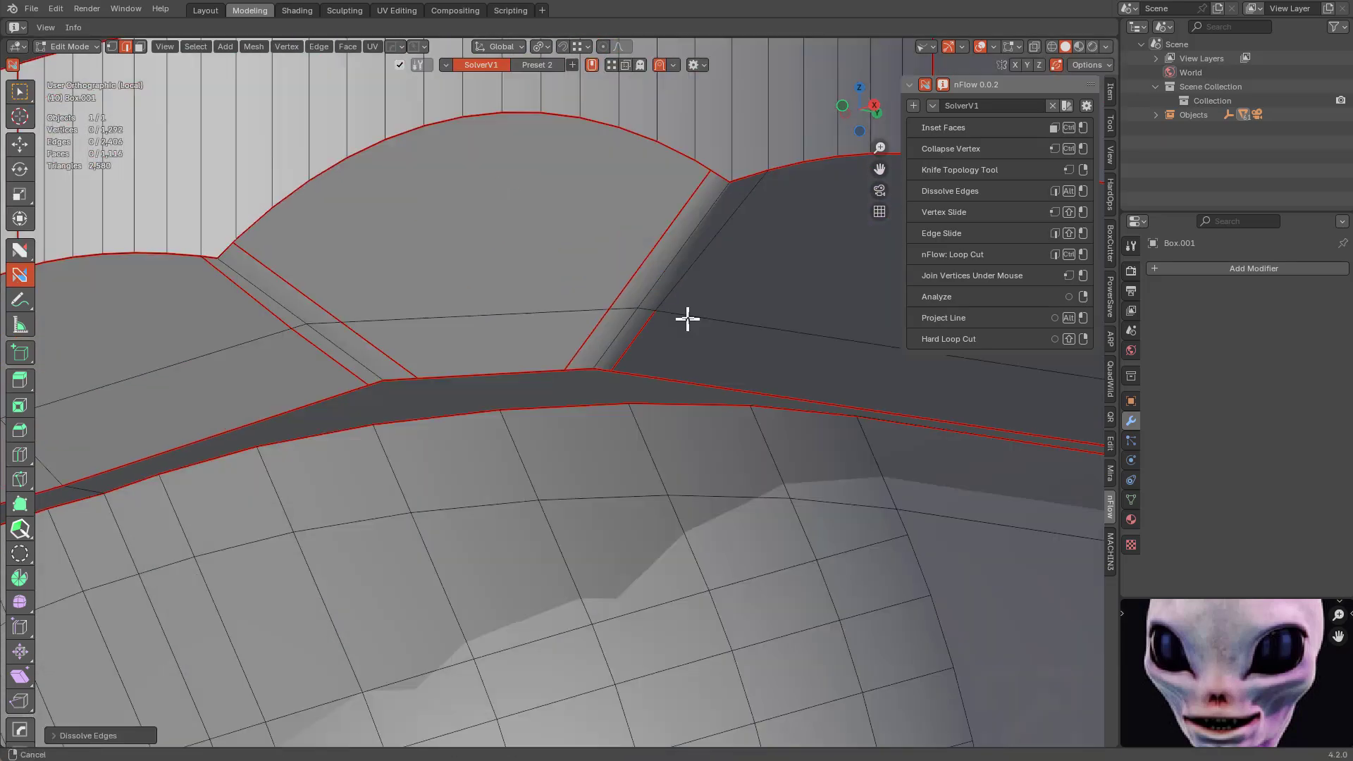
drag(543, 191, 506, 272)
Add a loop cut around the collar's curved wall just above the chamfer and dissolve the surplus edge near its corner.
middle_drag(606, 275, 552, 353)
scroll(552, 353, down, 2)
scroll(585, 338, up, 2)
ctrl+click(455, 197)
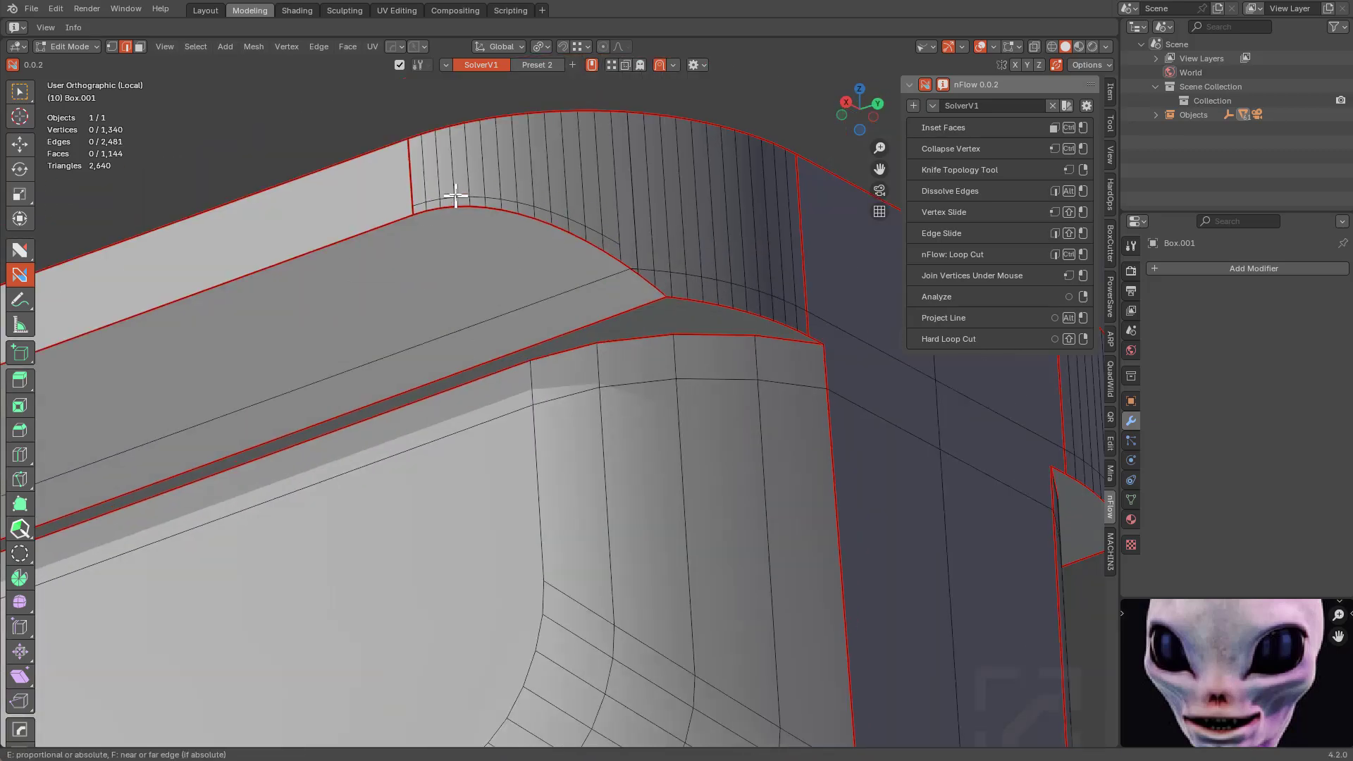
middle_drag(592, 247, 560, 250)
scroll(560, 253, up, 2)
drag(509, 271, 560, 304)
scroll(556, 305, up, 4)
alt+click(441, 143)
scroll(451, 162, down, 2)
shift+middle_drag(451, 162, 522, 272)
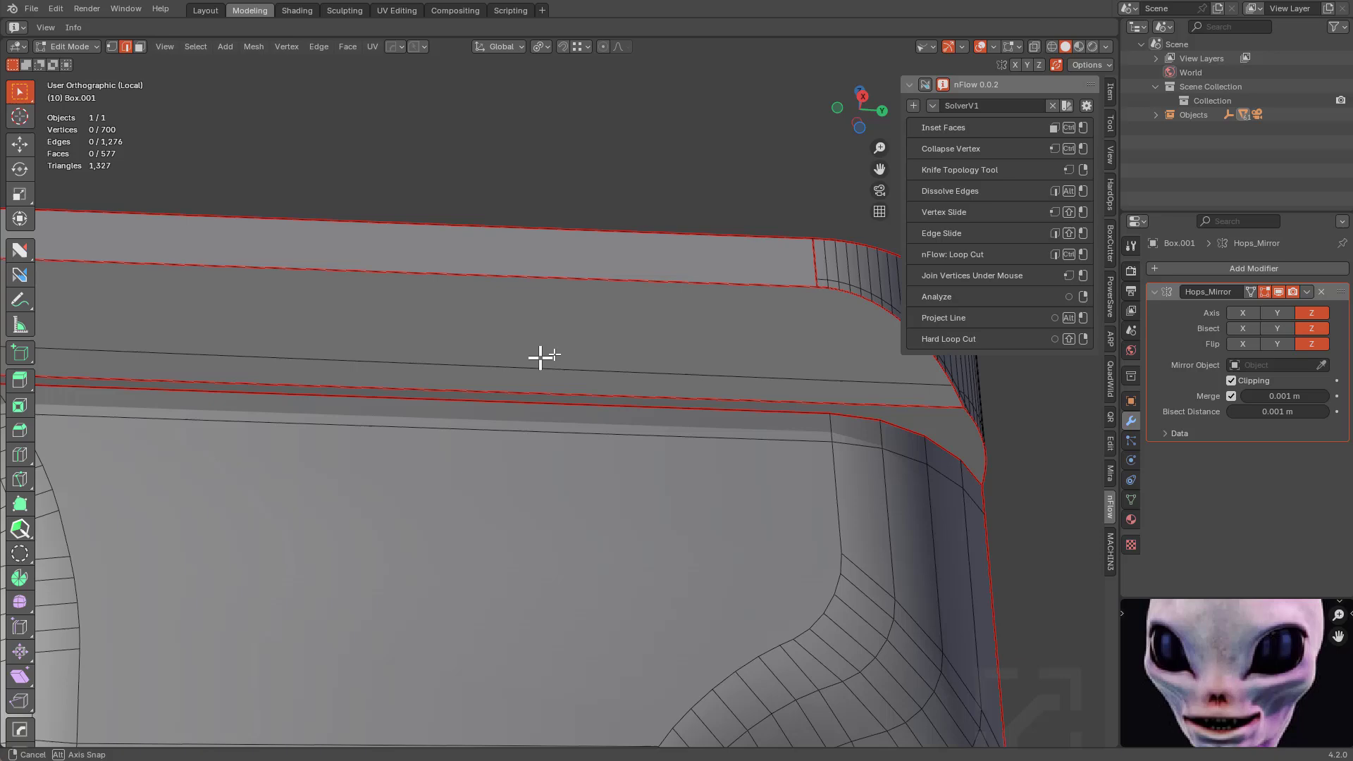
Inset the long chamfer face on the side of the grip's collar.
middle_drag(540, 357, 493, 362)
key(alt+w)
ctrl+drag(773, 369, 773, 387)
scroll(817, 406, up, 7)
shift+middle_drag(817, 405, 760, 313)
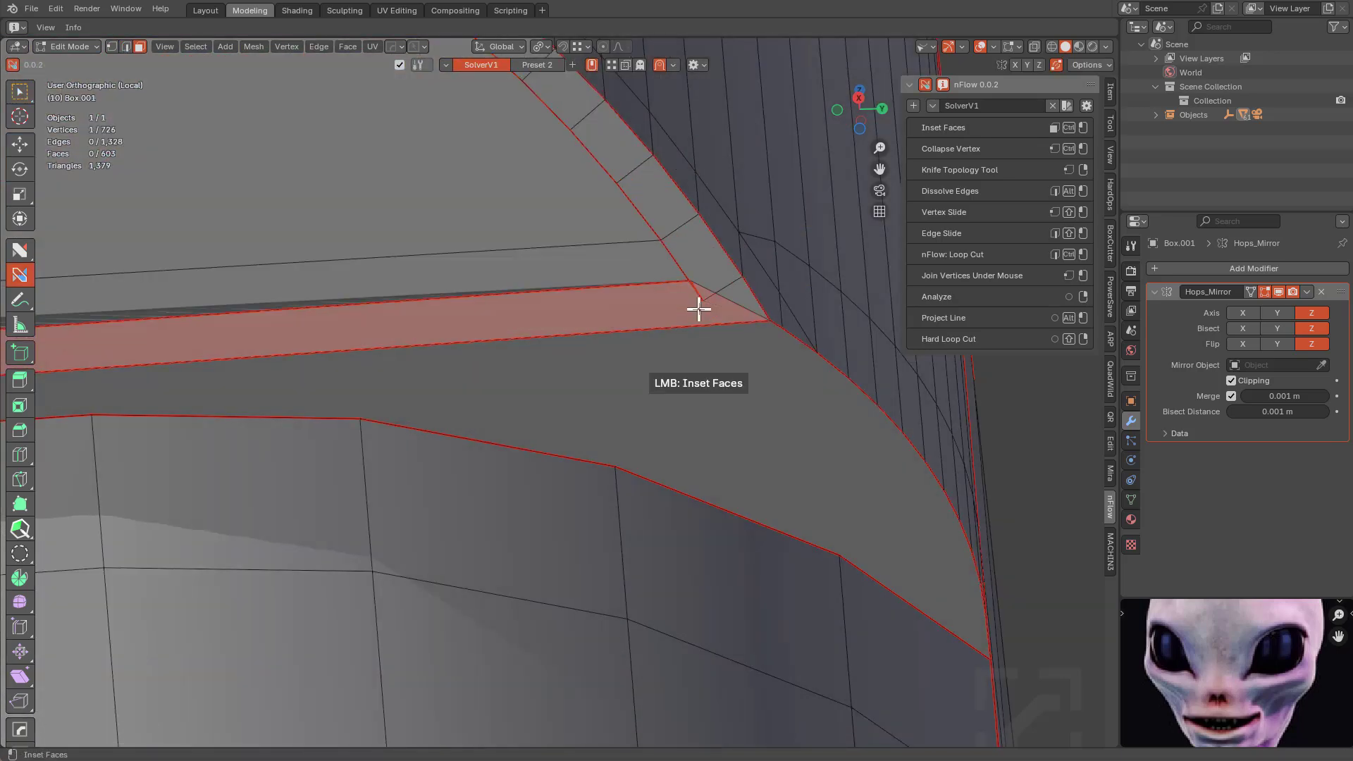
Cut from the inset's front corner vertex down to the grip's upper rim and dissolve the short diagonal edge.
scroll(648, 315, down, 1)
shift+drag(689, 283, 598, 444)
alt+click(676, 329)
scroll(552, 307, down, 3)
middle_drag(634, 325, 536, 317)
Switch to Preset 2 and multi-select every other vertical edge loop on the collar's curved front corner.
click(537, 64)
click(397, 174)
click(442, 174)
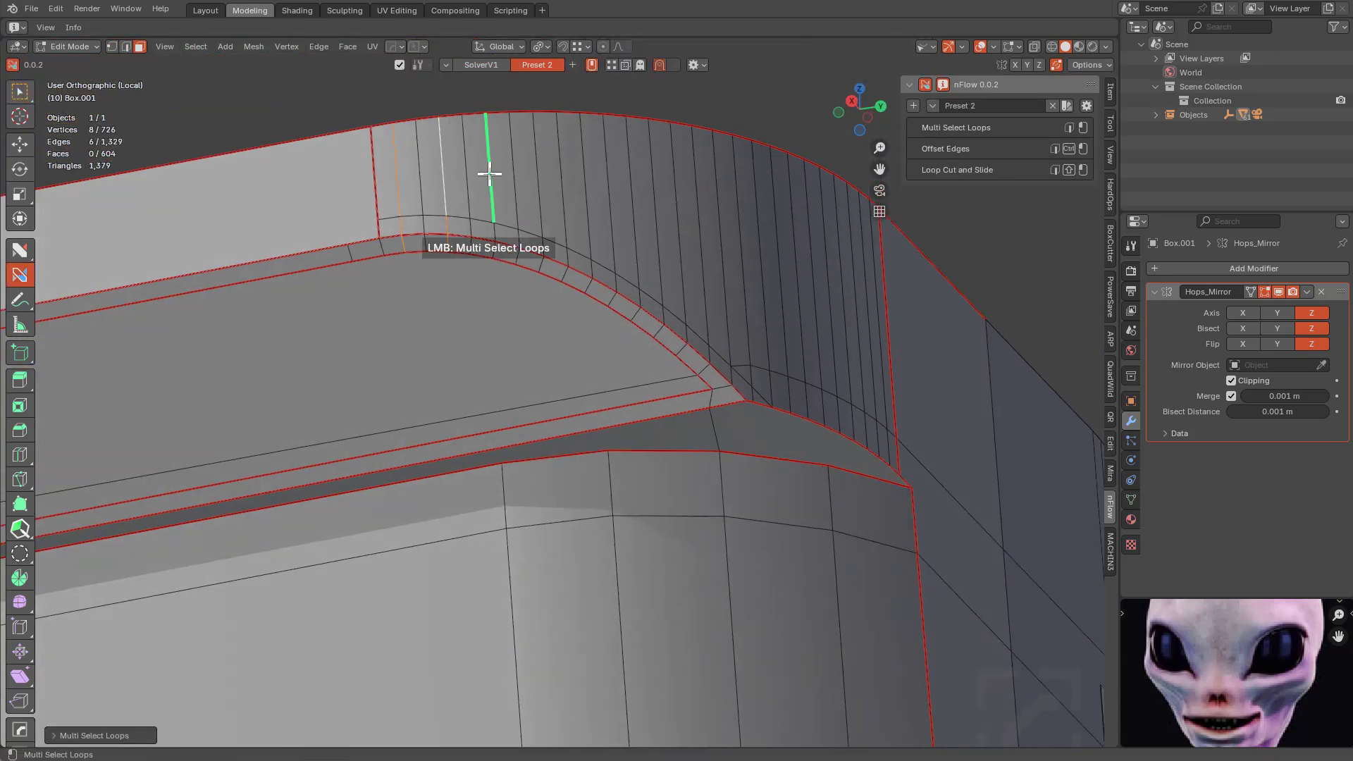
middle_drag(747, 103, 710, 104)
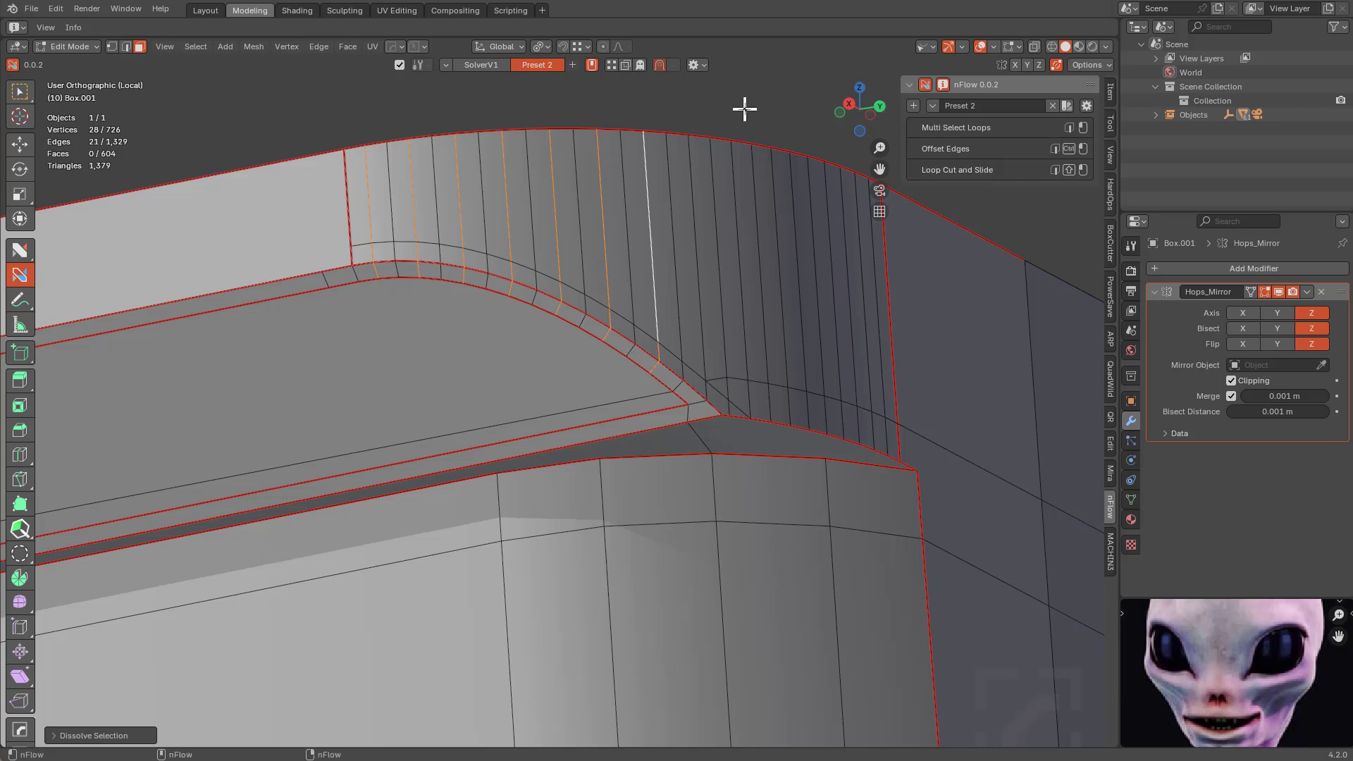
Set up a dissolve-edges behavior in Preset 2 for edges with the Alt modifier and selection mode Add.
click(932, 106)
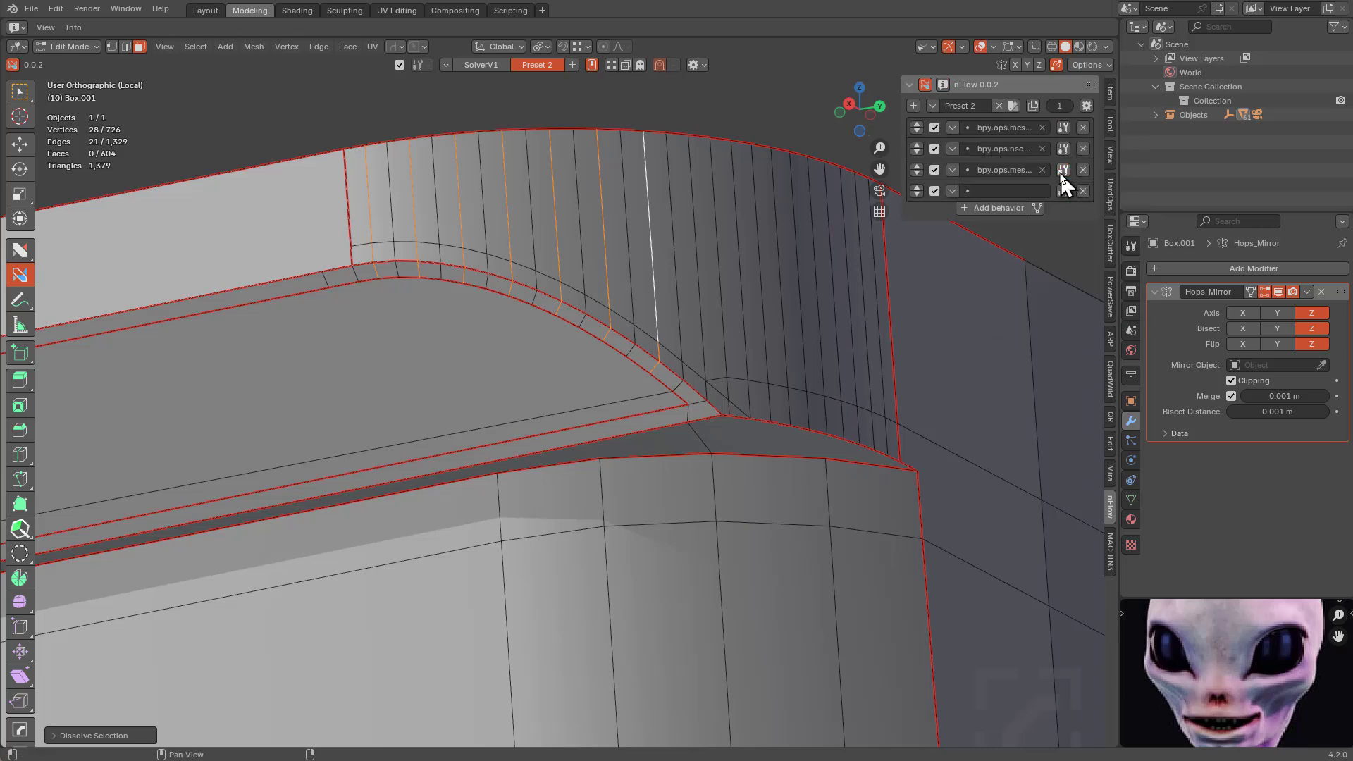
click(1063, 191)
click(1063, 191)
click(1028, 294)
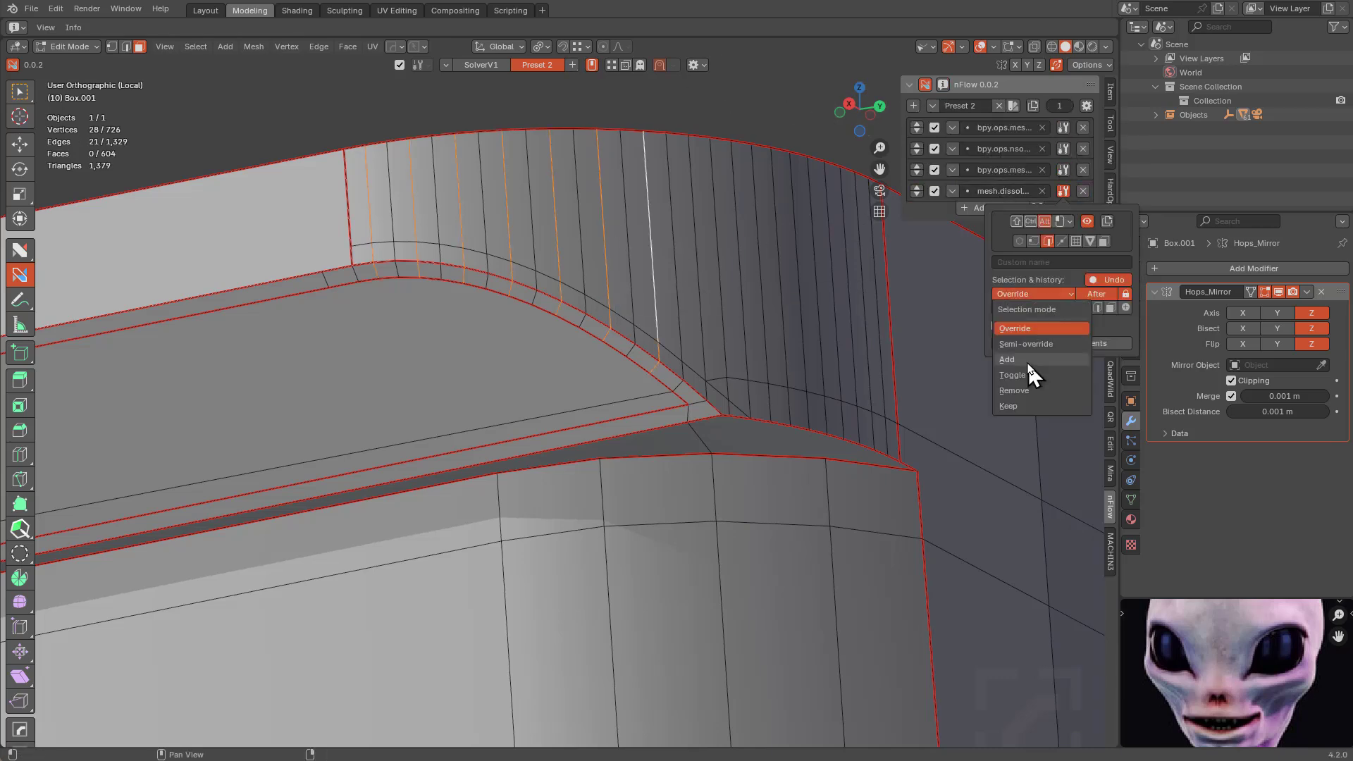
click(1026, 361)
click(689, 278)
scroll(761, 329, up, 6)
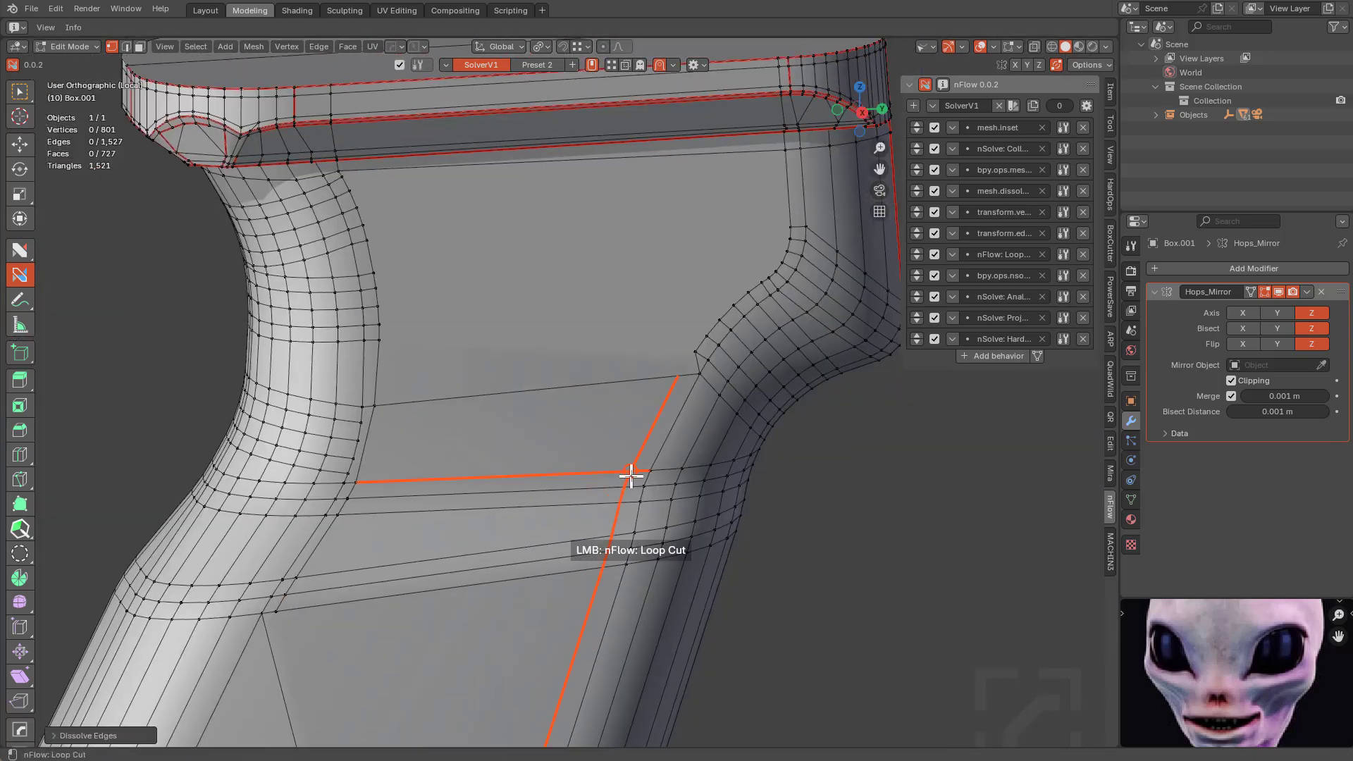
Thin out the dense edge loops around the grip's rear neck curve by dissolving the surplus ones.
click(631, 476)
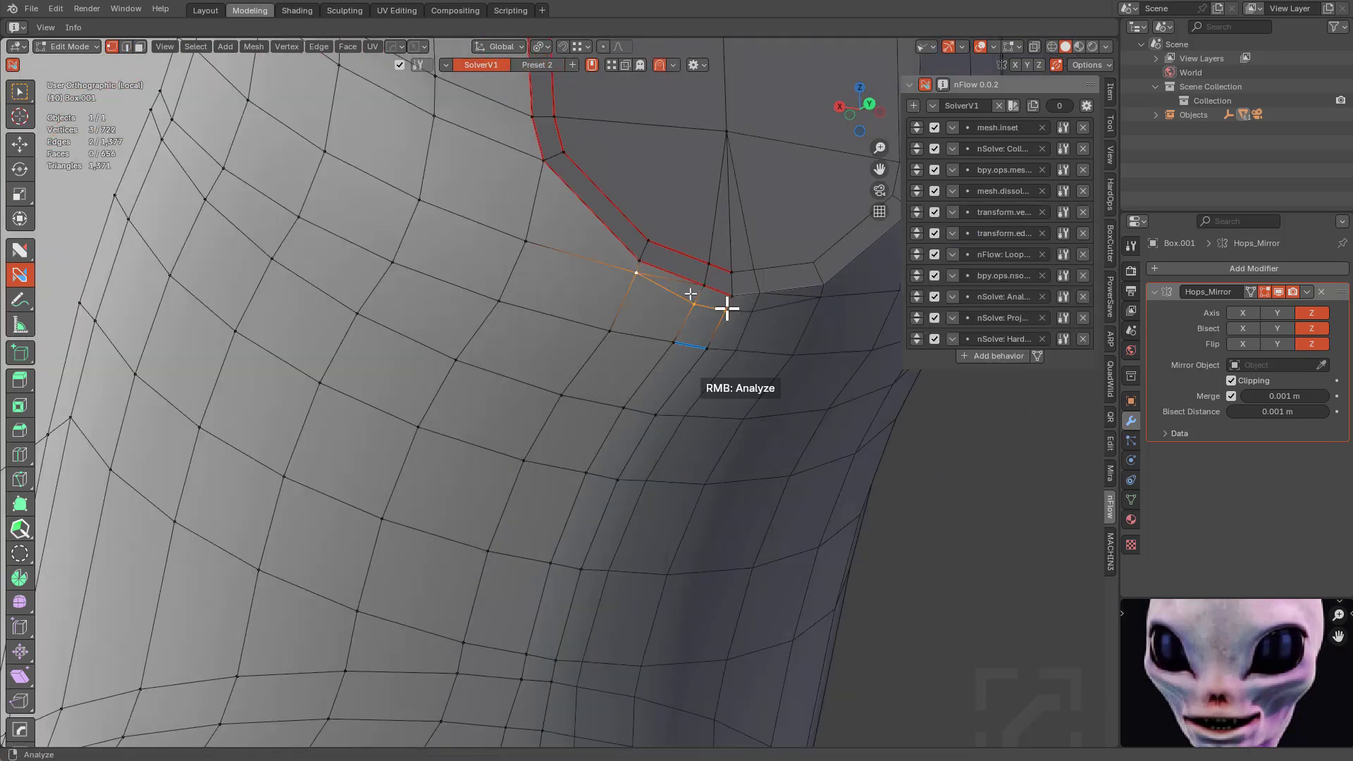
click(695, 65)
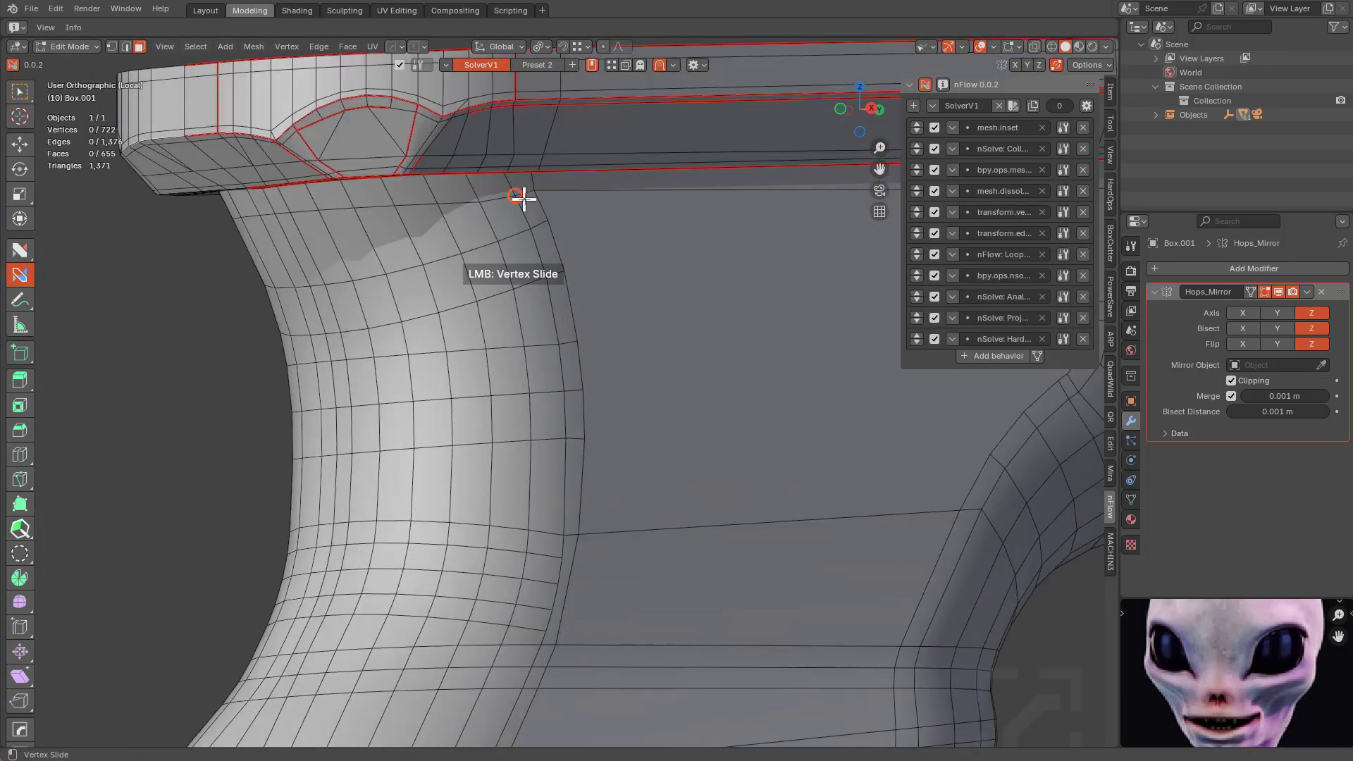
click(328, 430)
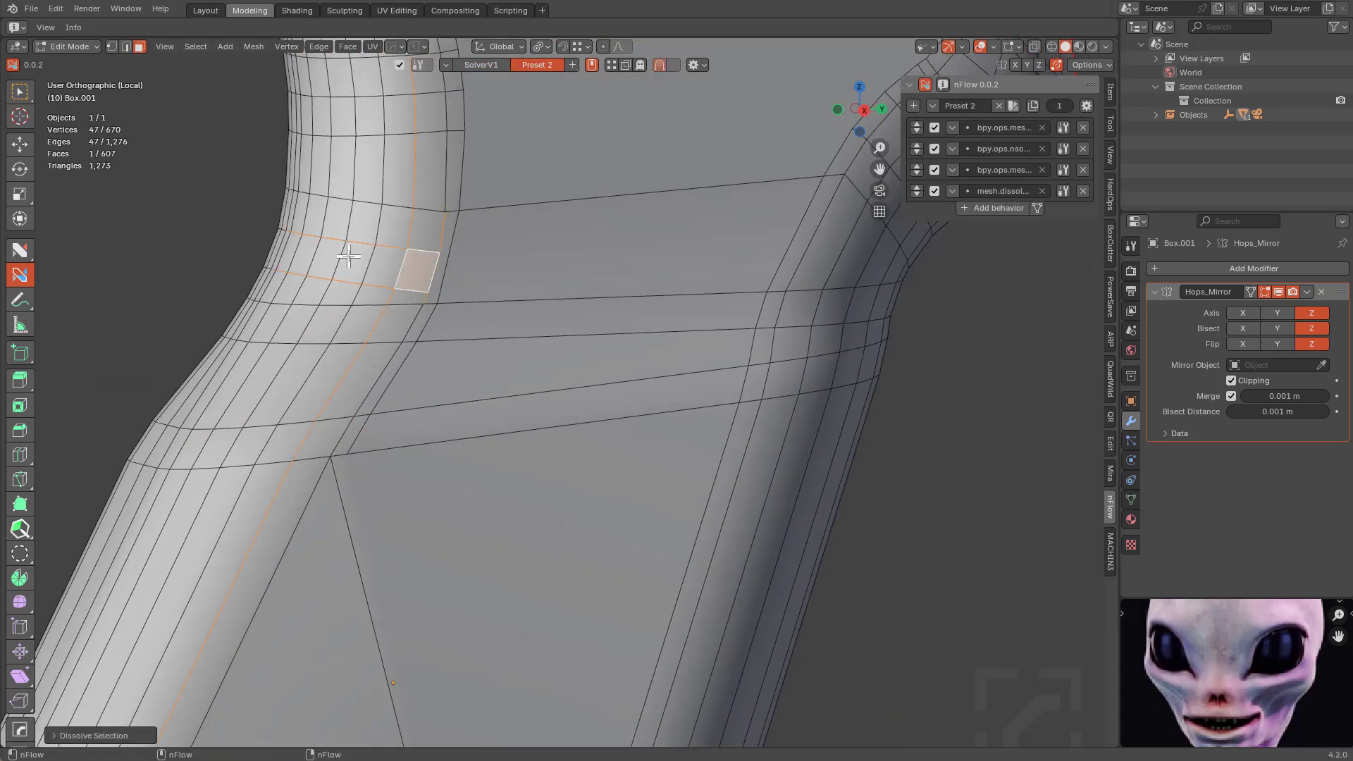
Join vertices across the grip's upper side panel so the edge loops of both neck curves connect.
middle_drag(348, 256, 780, 311)
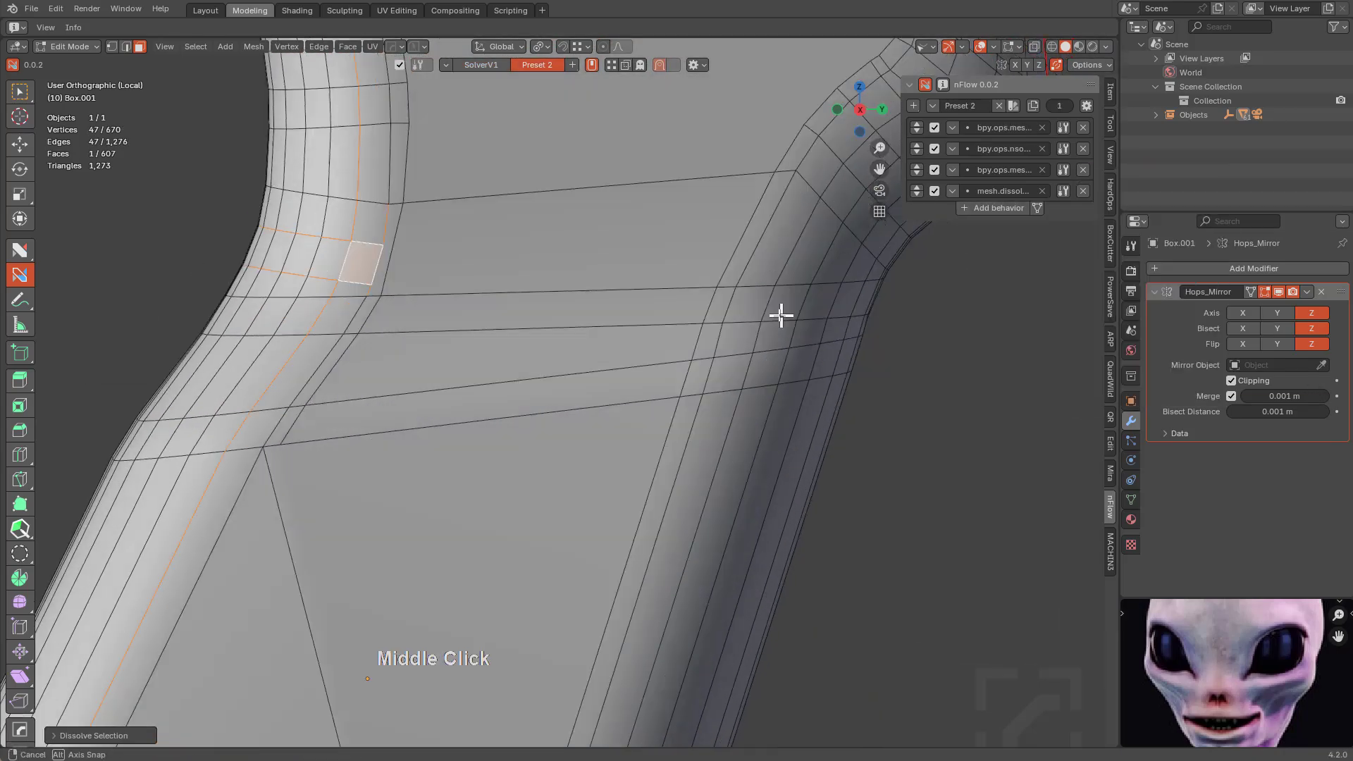
scroll(649, 287, up, 3)
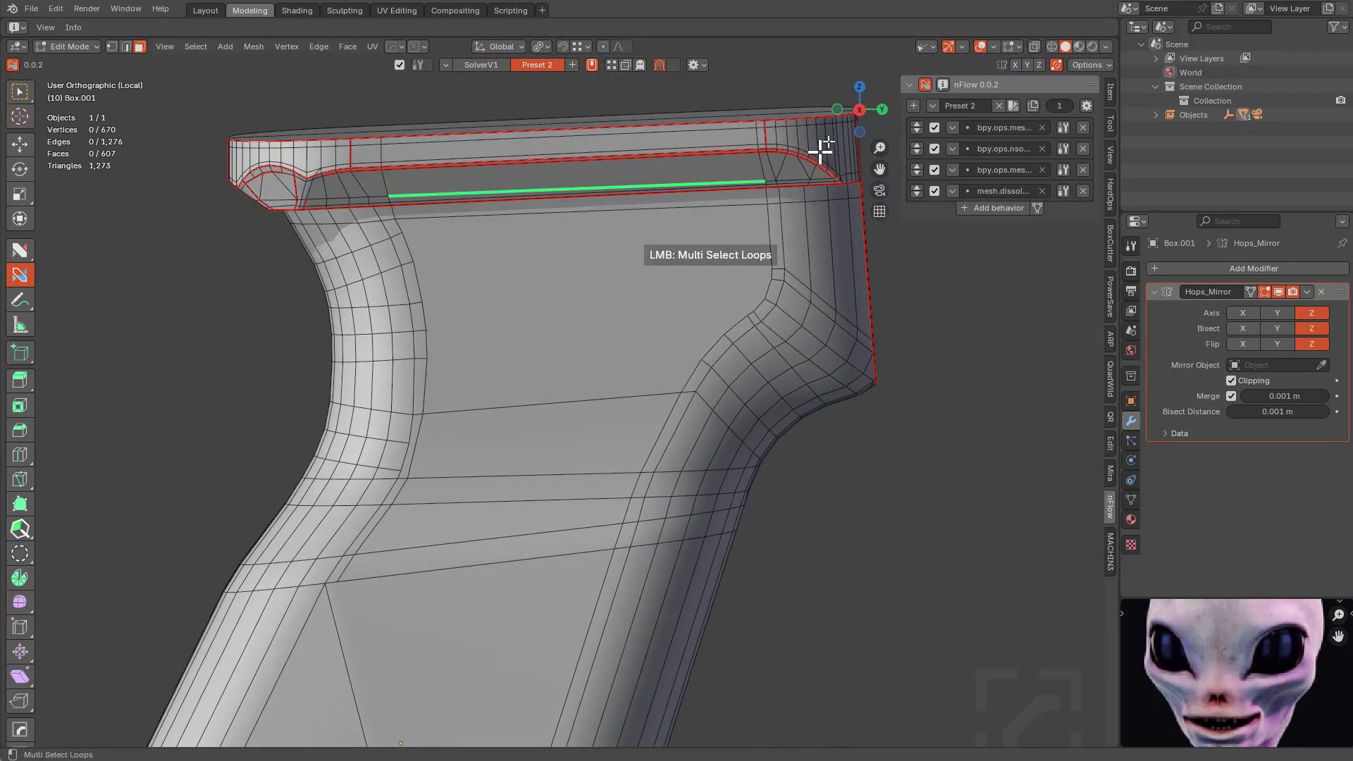
click(419, 204)
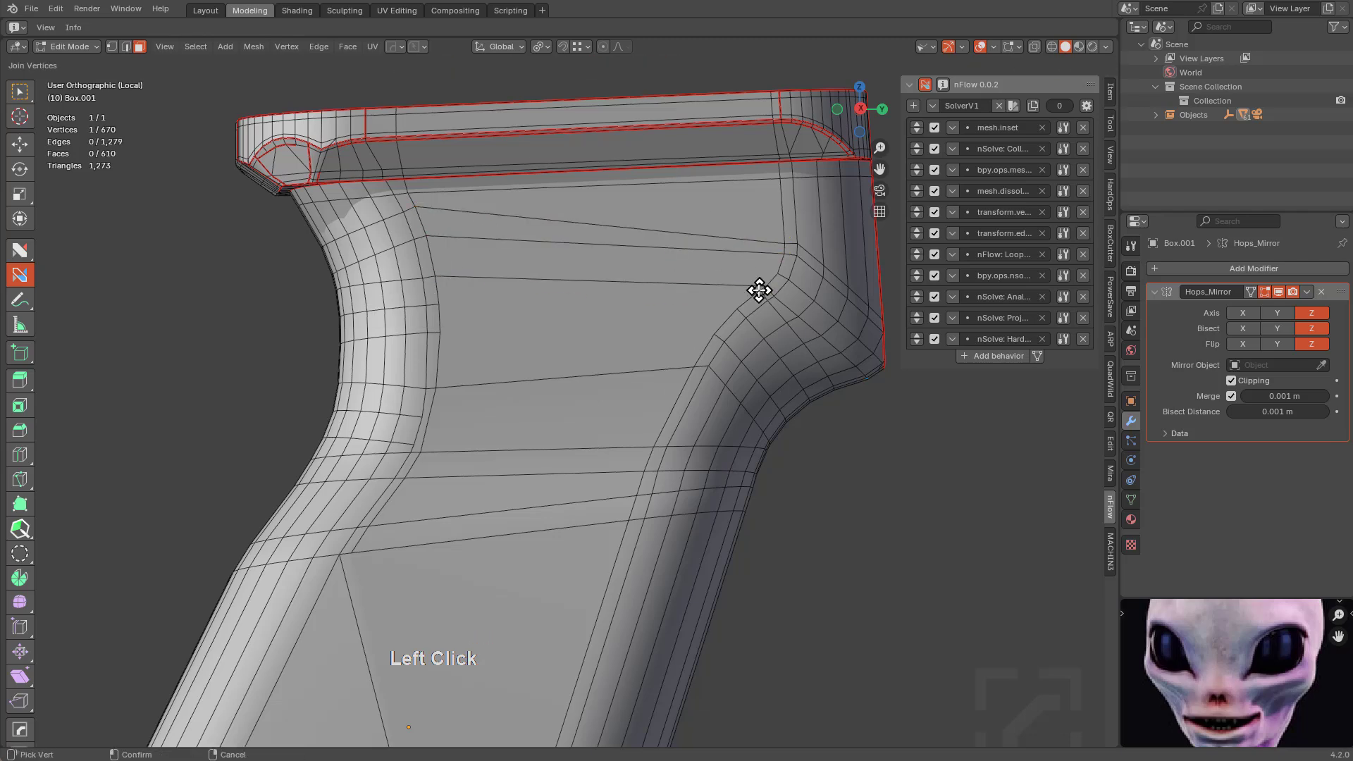
scroll(640, 305, down, 2)
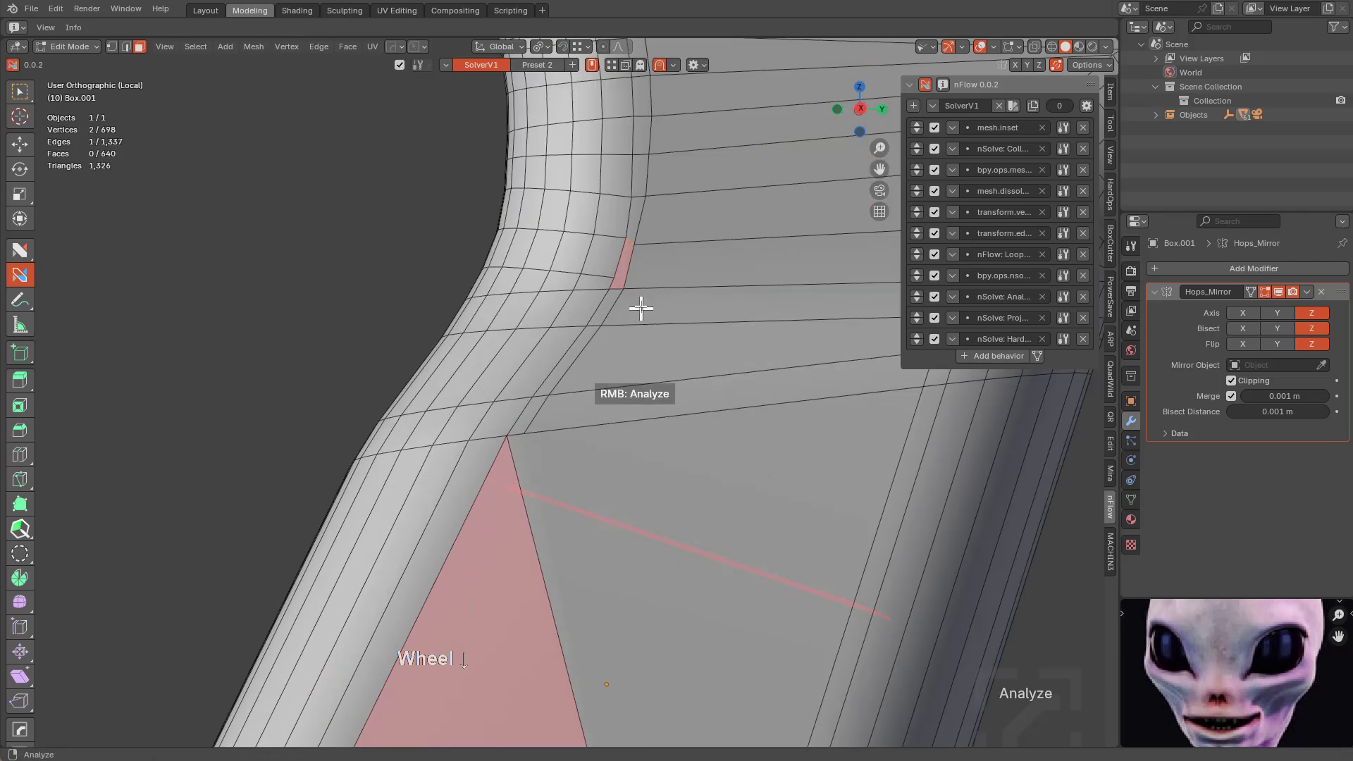
click(537, 366)
Cut across the grip's lower side panel and carry the dense curve loops over it to resolve the n-gons.
middle_drag(537, 366, 537, 311)
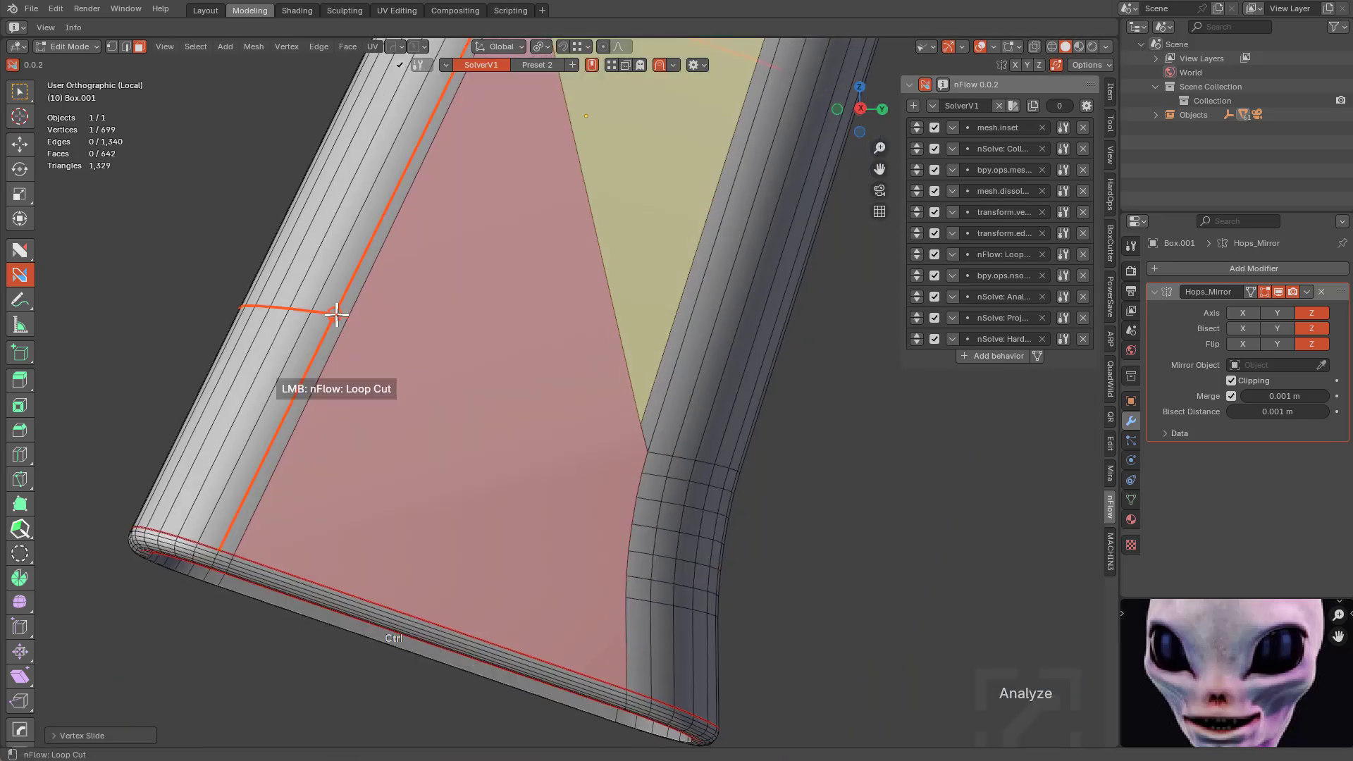
click(595, 582)
key(w)
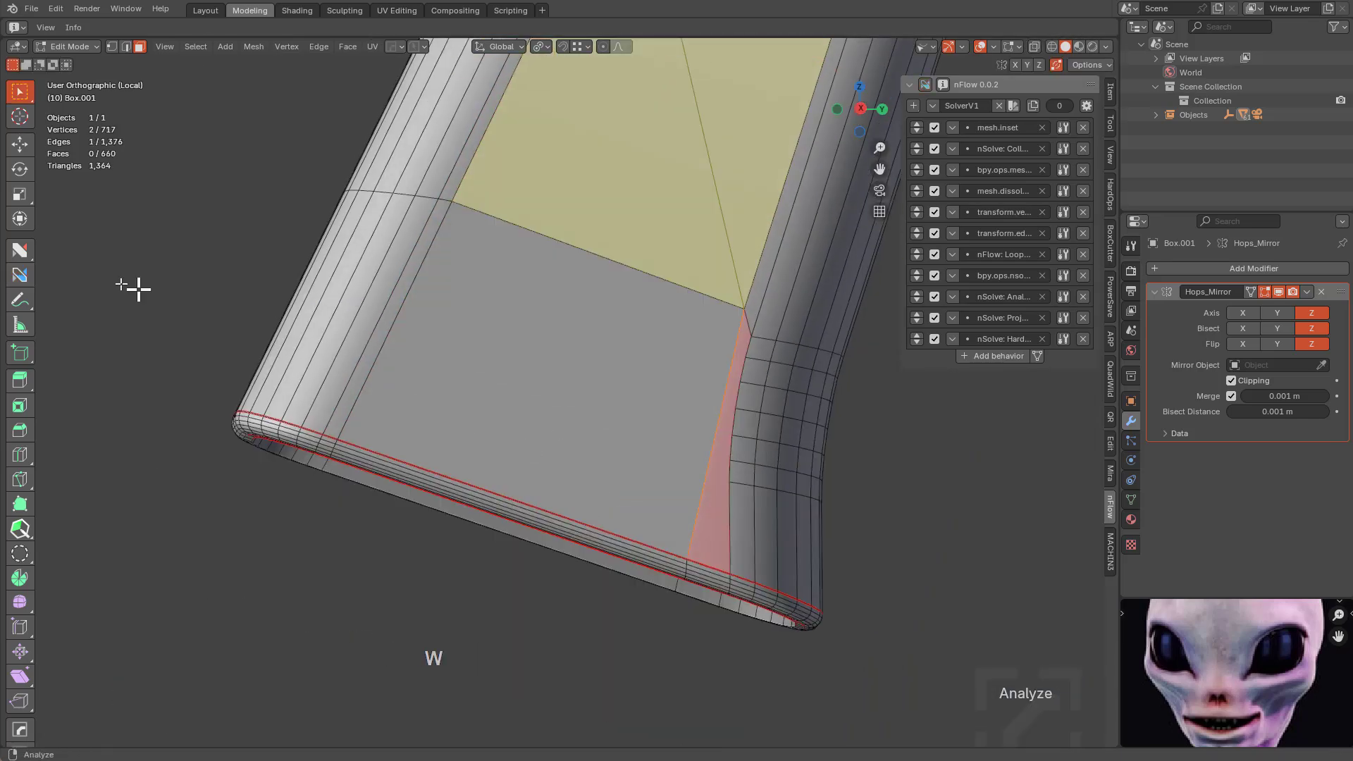
click(242, 438)
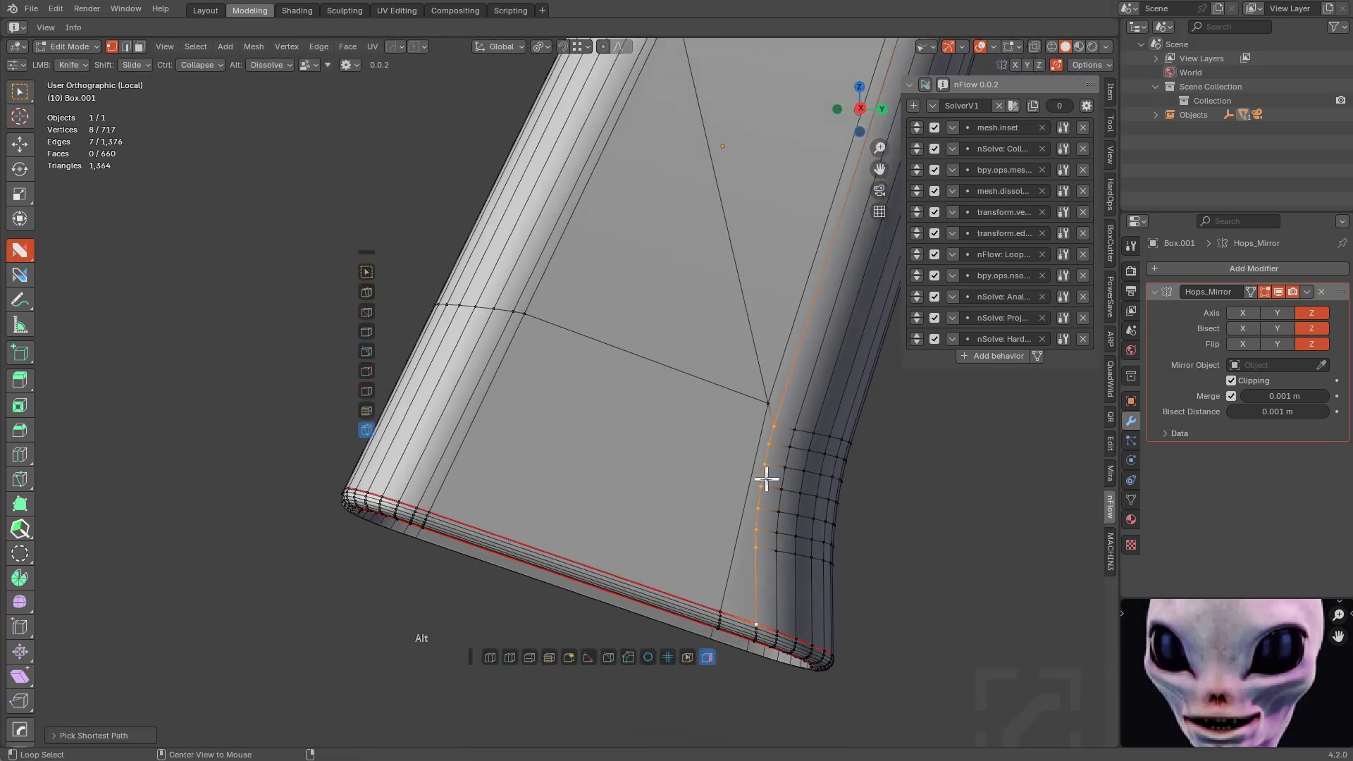
middle_drag(764, 475, 643, 459)
key(q)
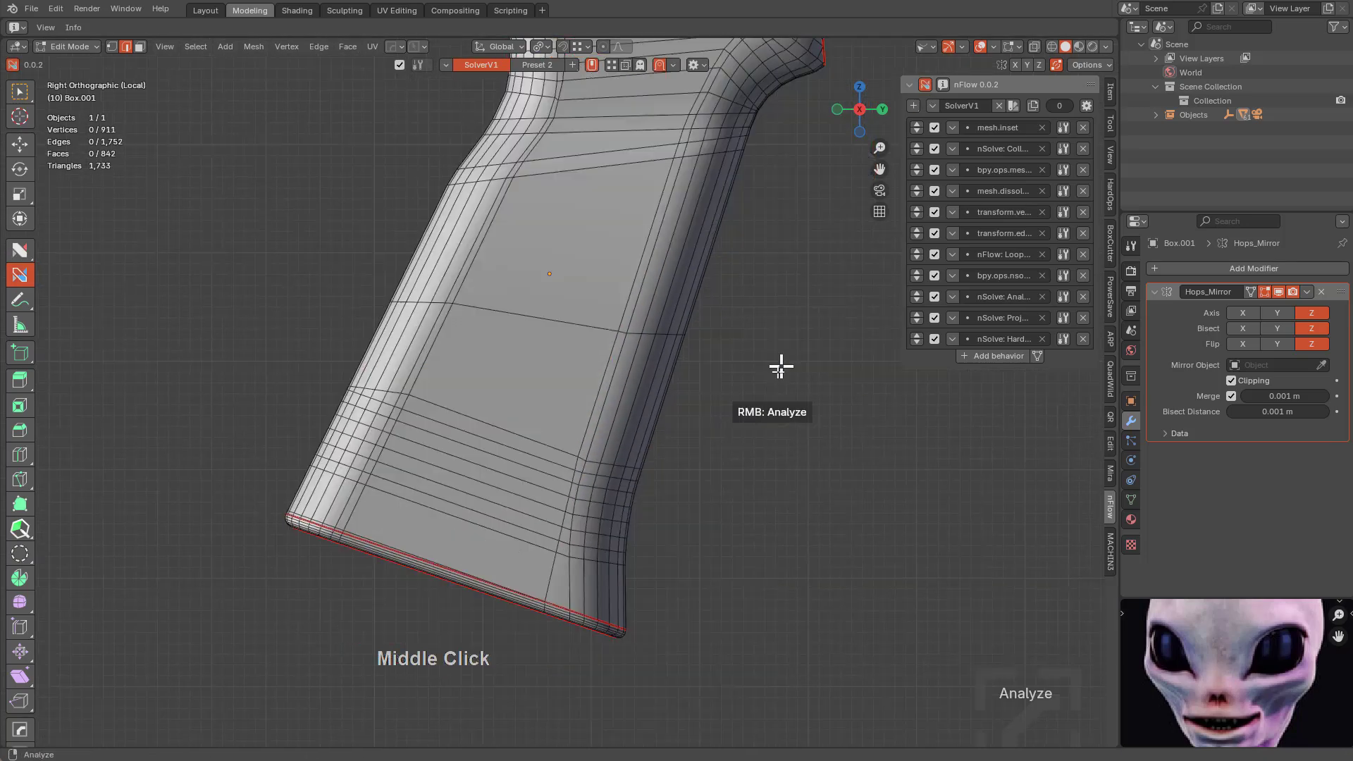
Analyze the grip's hollow underside and thin out the surplus edge loops around its cavity walls.
scroll(779, 365, up, 5)
middle_drag(528, 449, 827, 271)
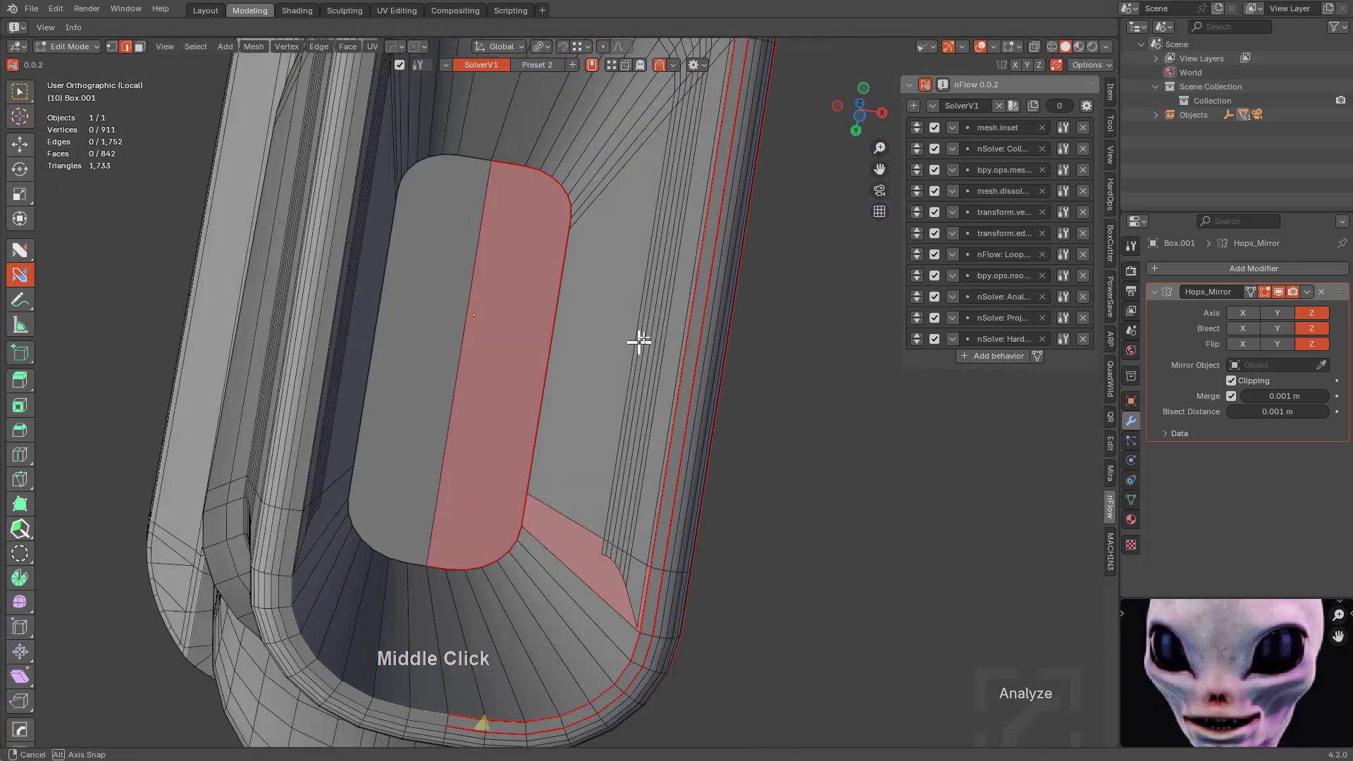
middle_drag(641, 341, 521, 333)
click(481, 65)
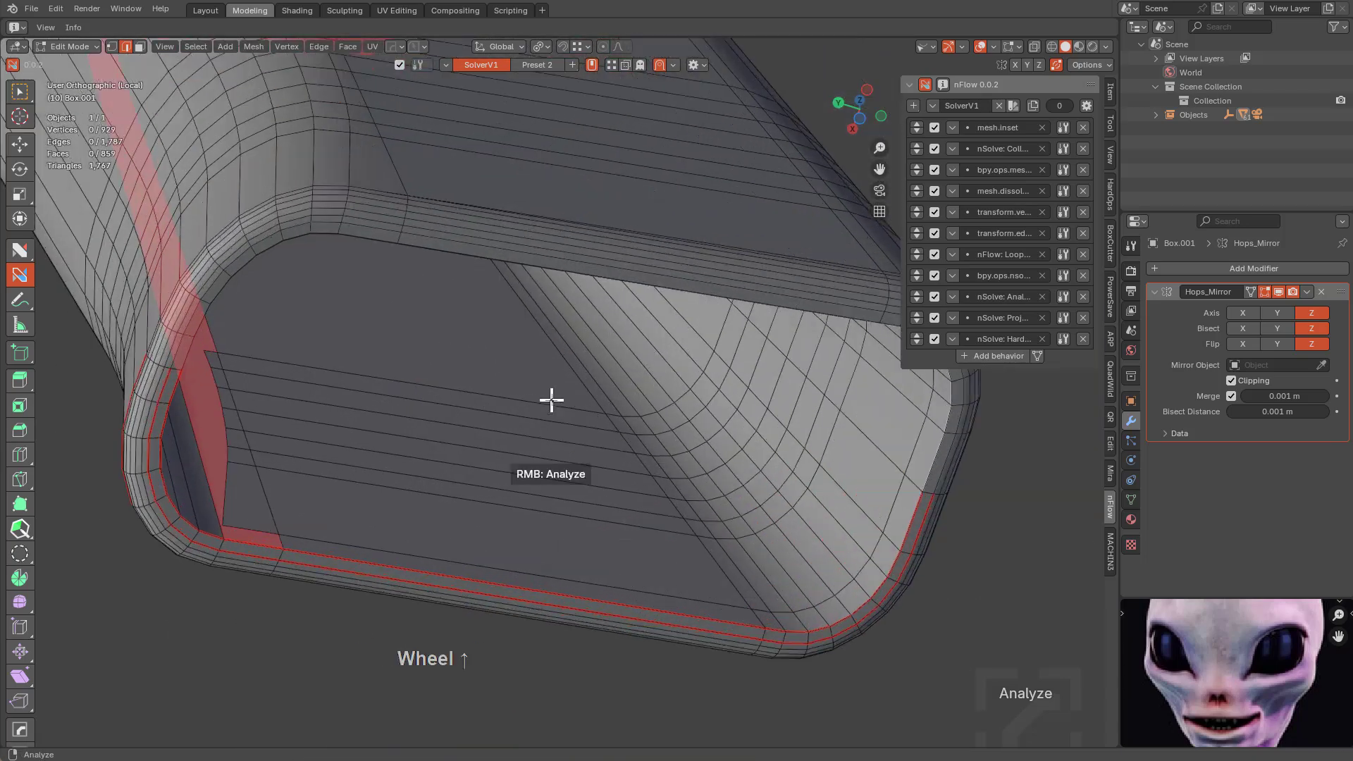
key(a)
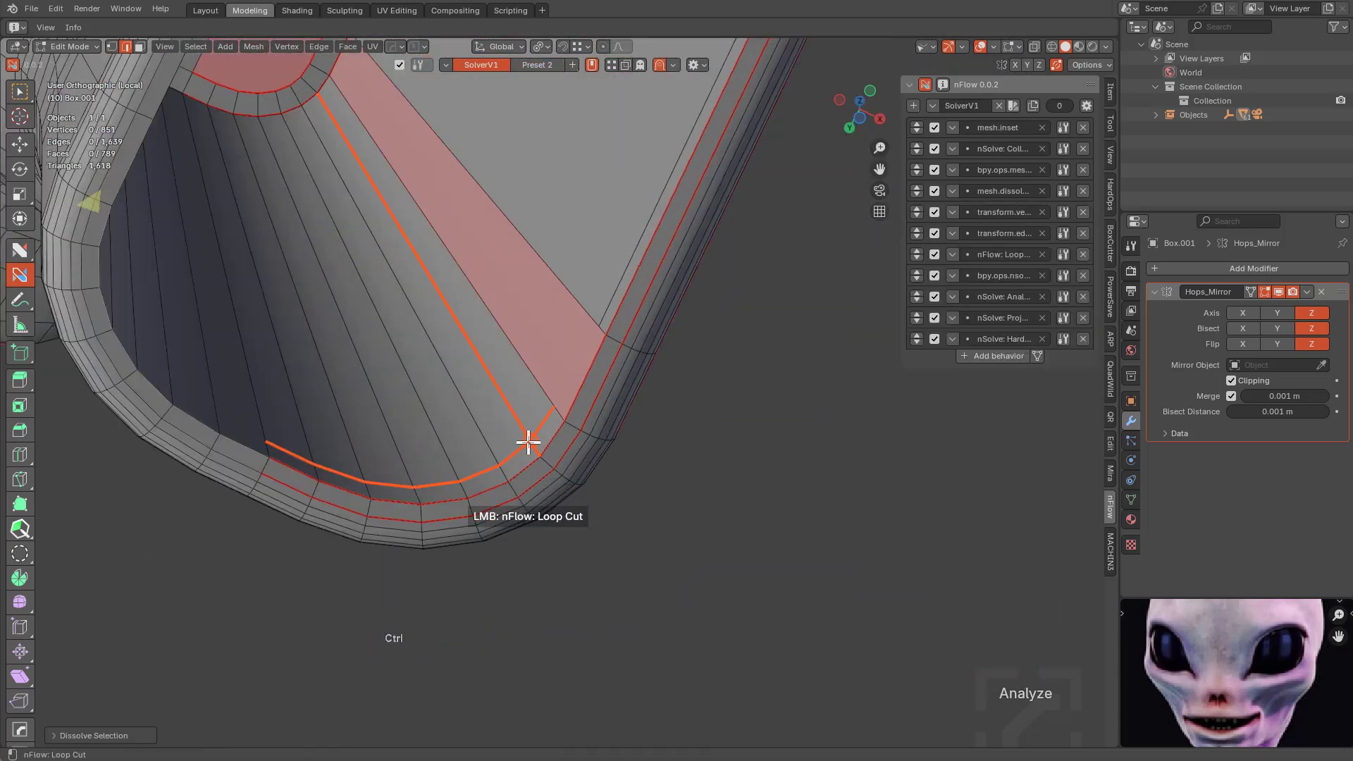
Divide the rounded floor of the grip's cavity with lengthwise cuts and connect its corner vertices.
key(KP_1)
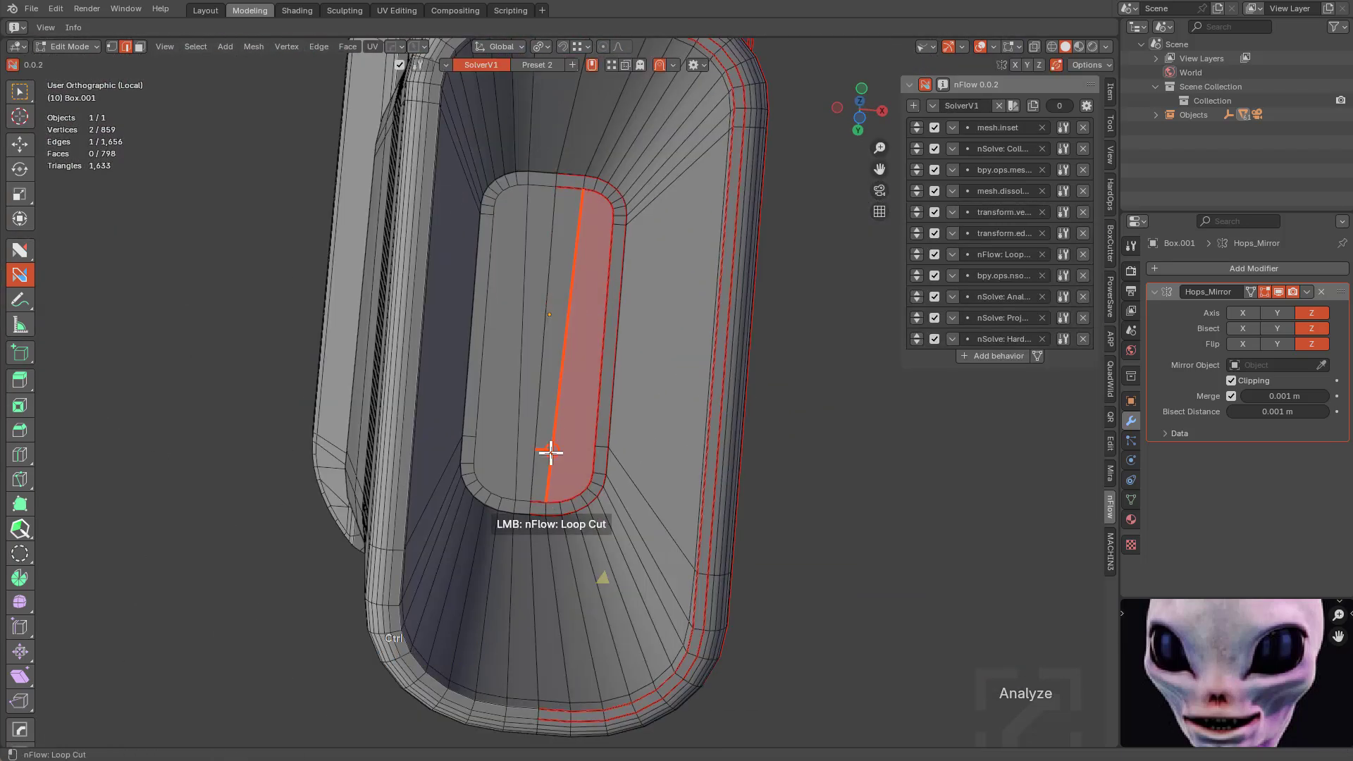
scroll(613, 332, up, 5)
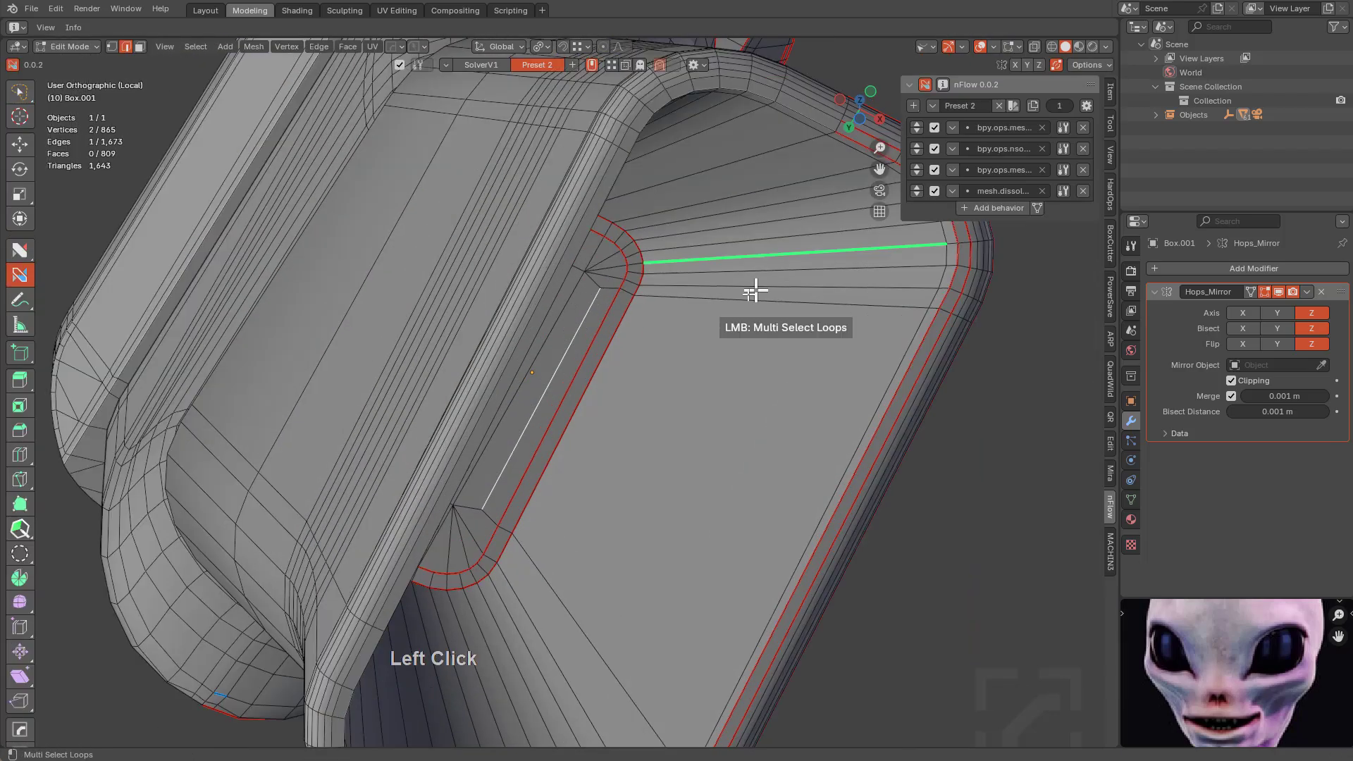
click(755, 287)
Inset the collar's top face and divide it into a grid, fanning the rounded-corner vertices to the grid corners.
middle_drag(649, 293, 740, 324)
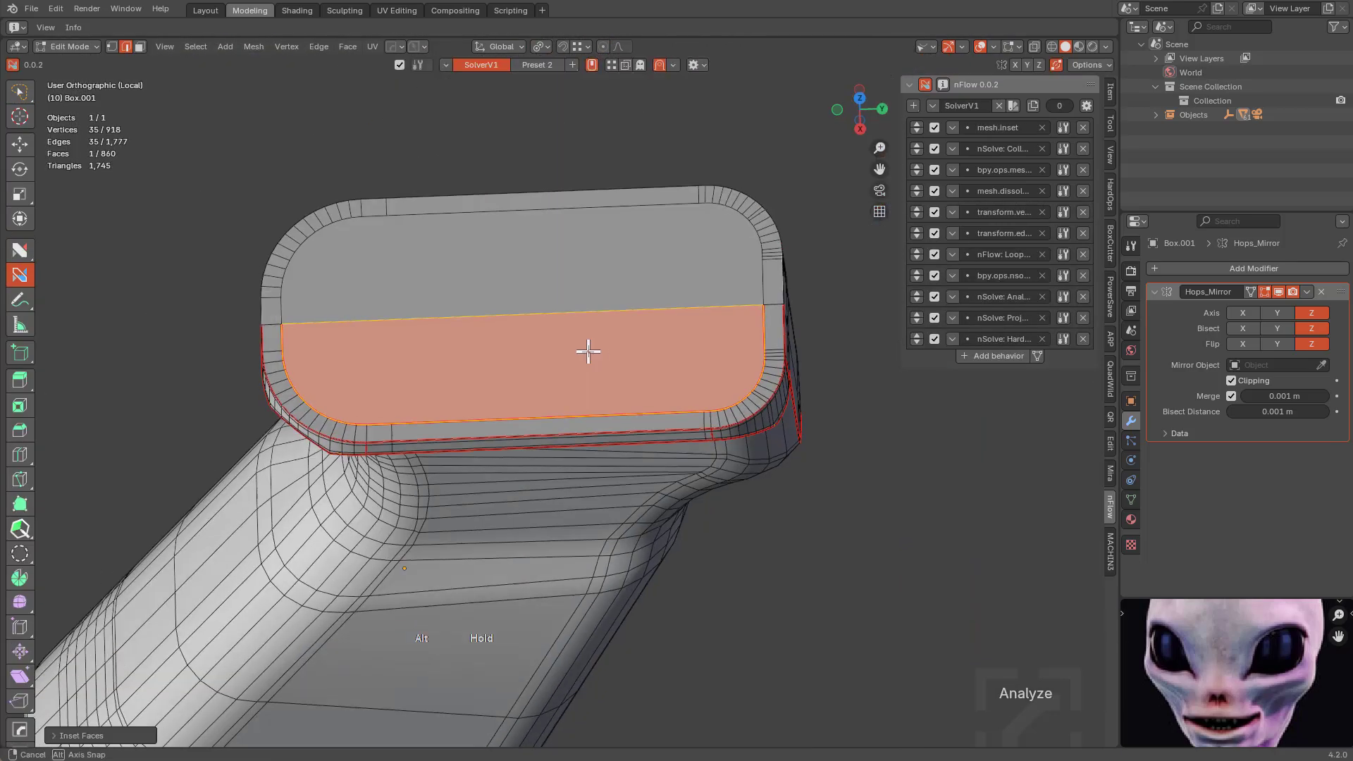
click(355, 219)
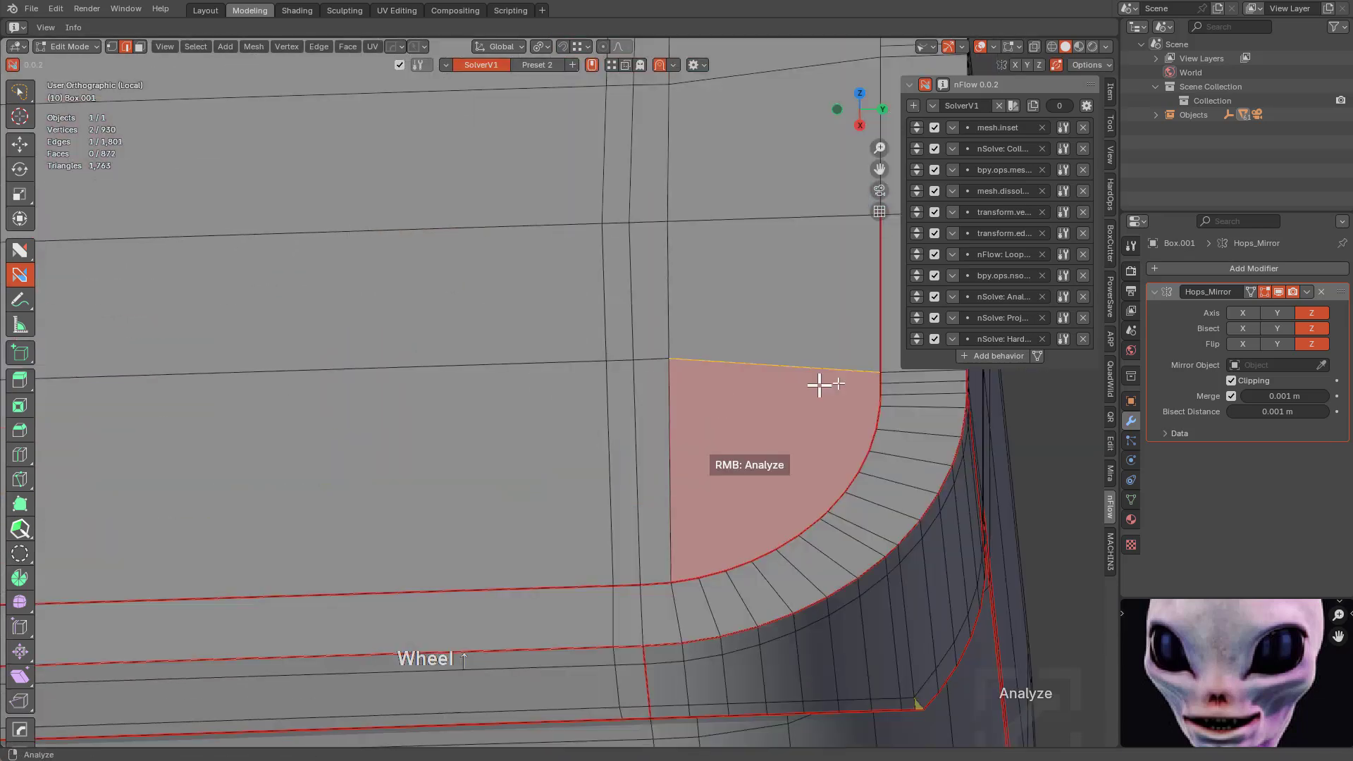
click(855, 470)
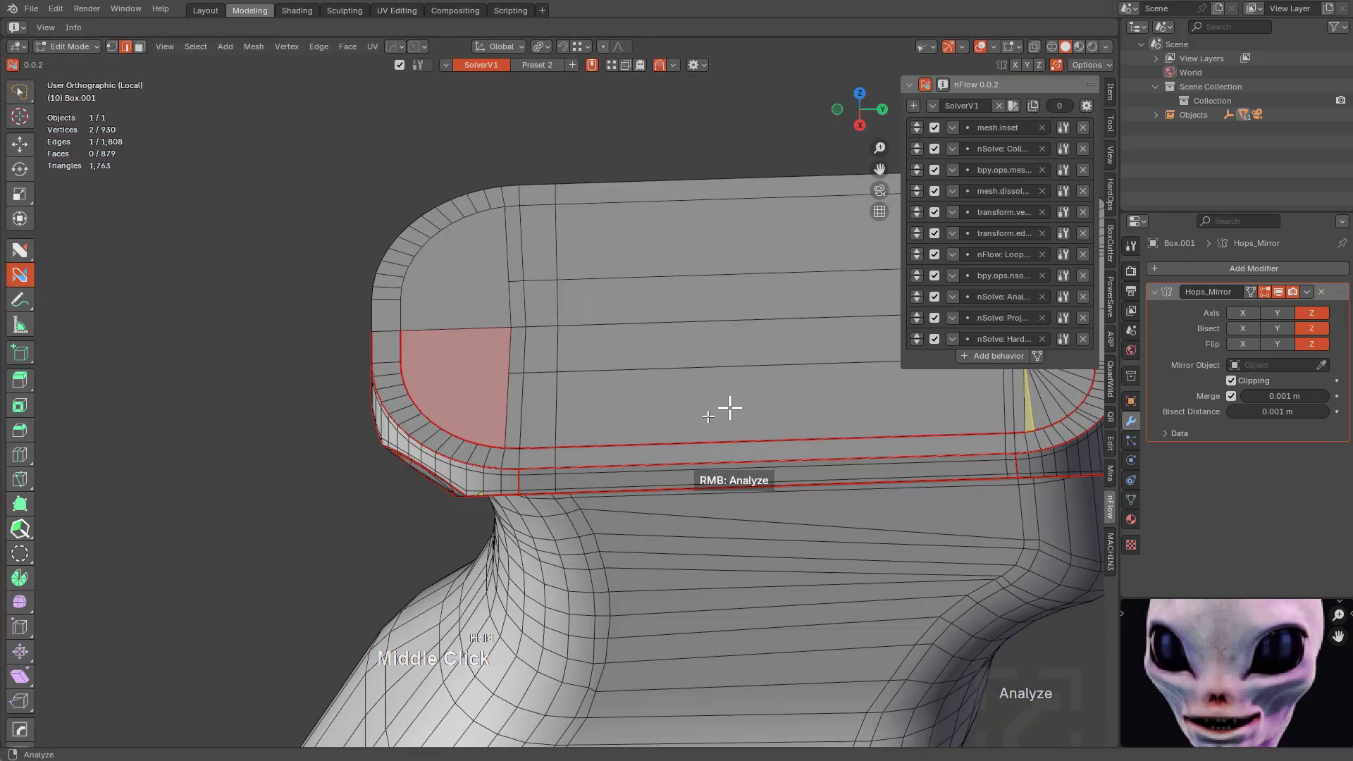
key(w)
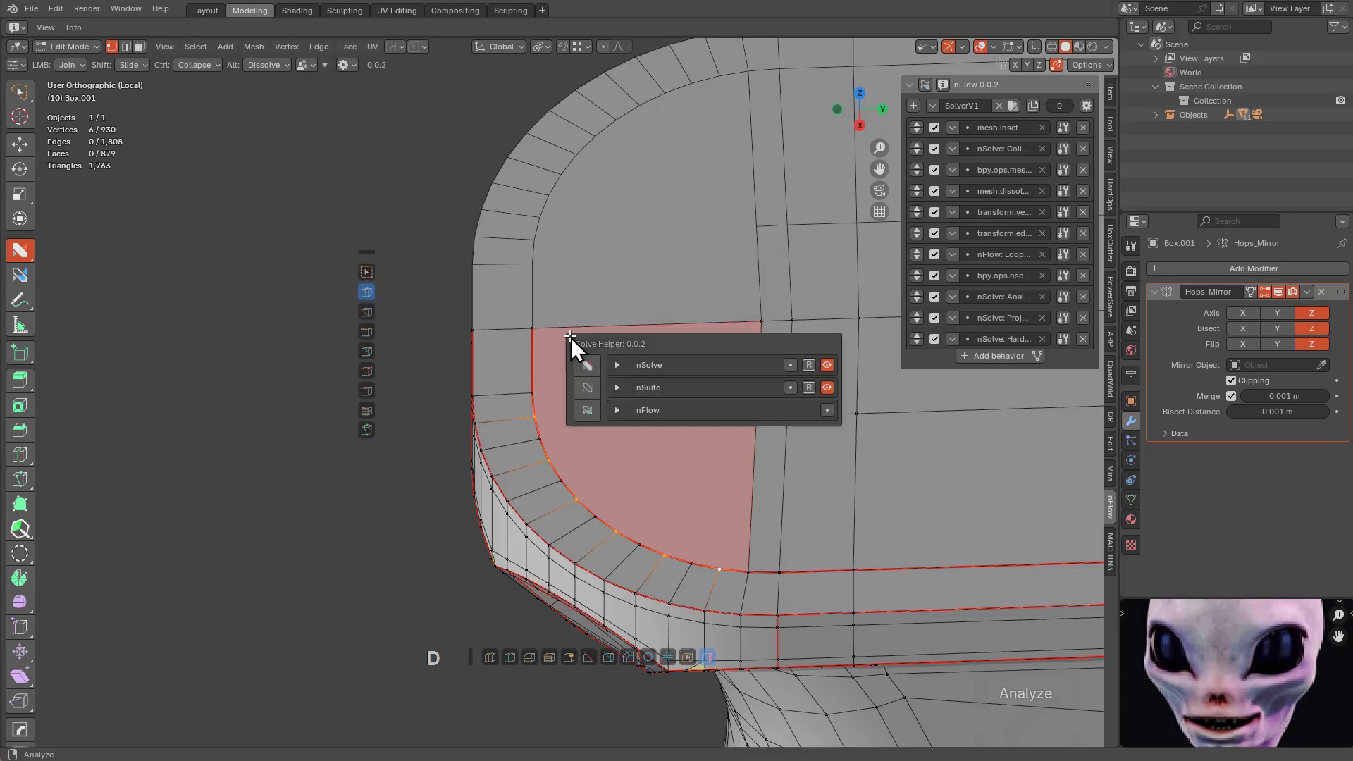
Add a Catmull-Clark Subdivision modifier at level 2 and tighten the collar's recess edges with supporting loop cuts.
click(925, 84)
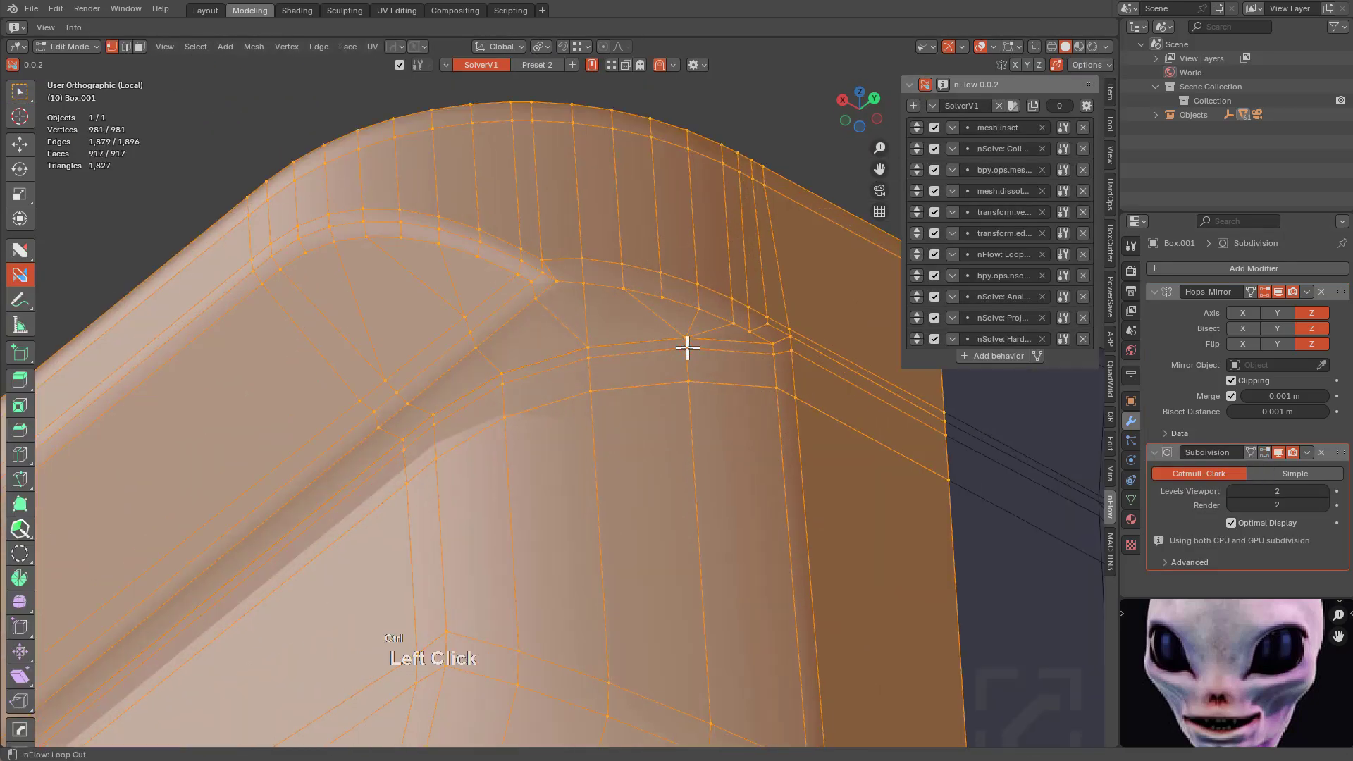
key(Tab)
middle_click(698, 377)
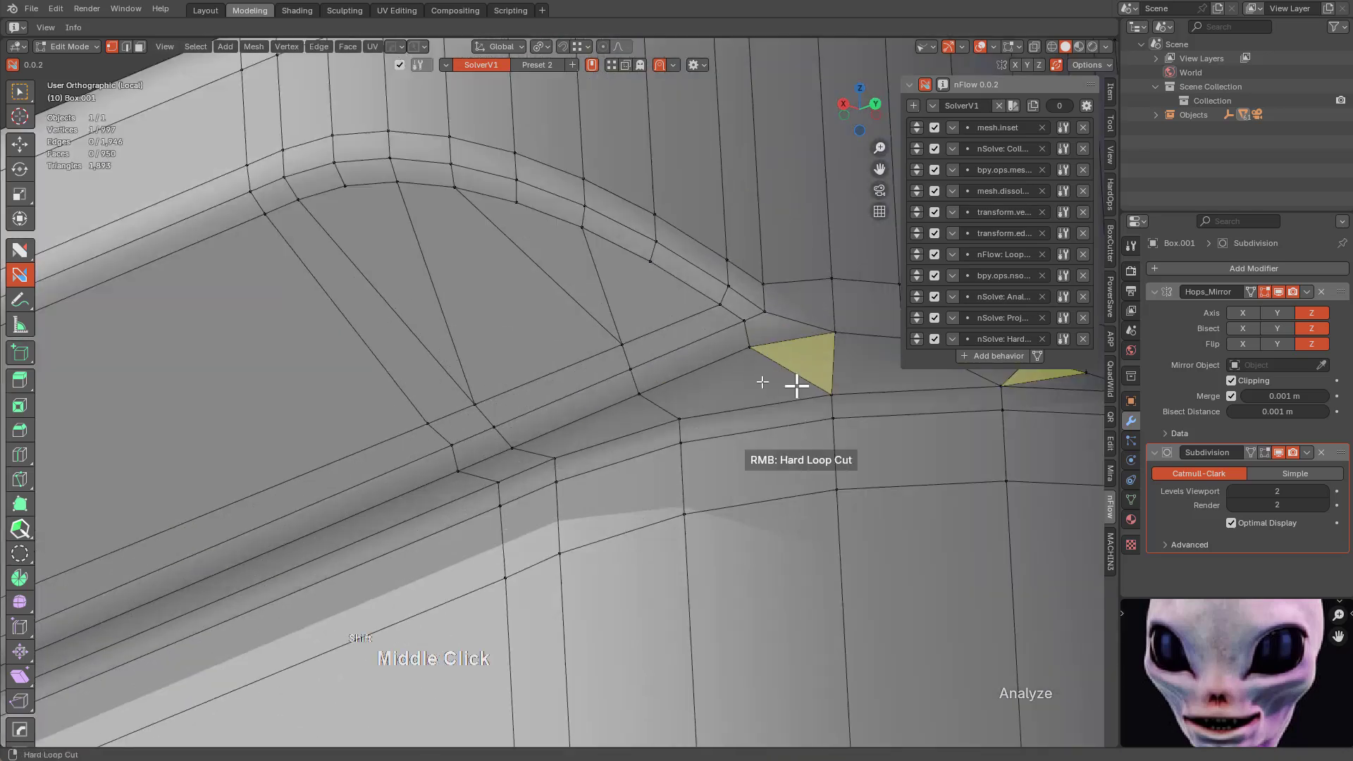
scroll(678, 377, up, 2)
click(676, 346)
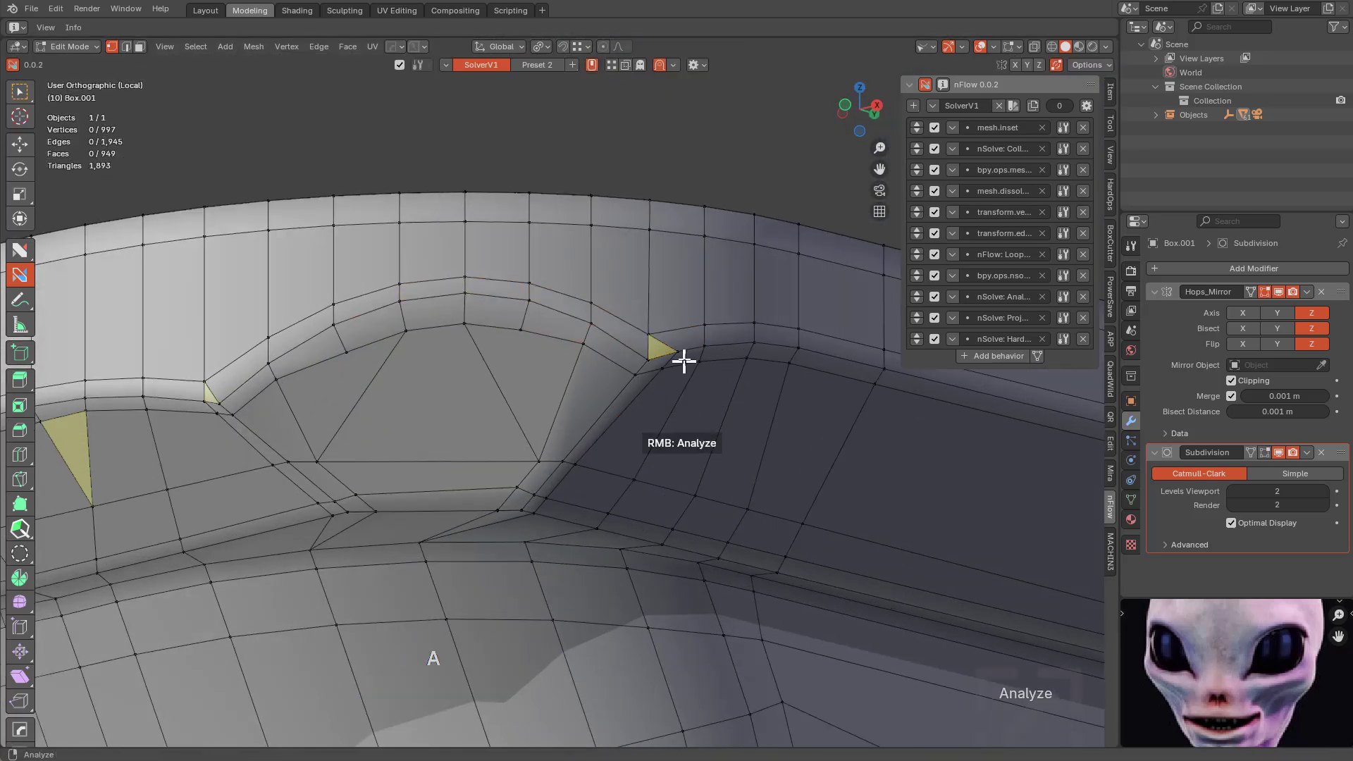
Reroute the triangles on the collar's curved rim by cutting diagonals across its faces and dissolving the surplus edges.
scroll(664, 468, down, 3)
middle_drag(665, 468, 716, 372)
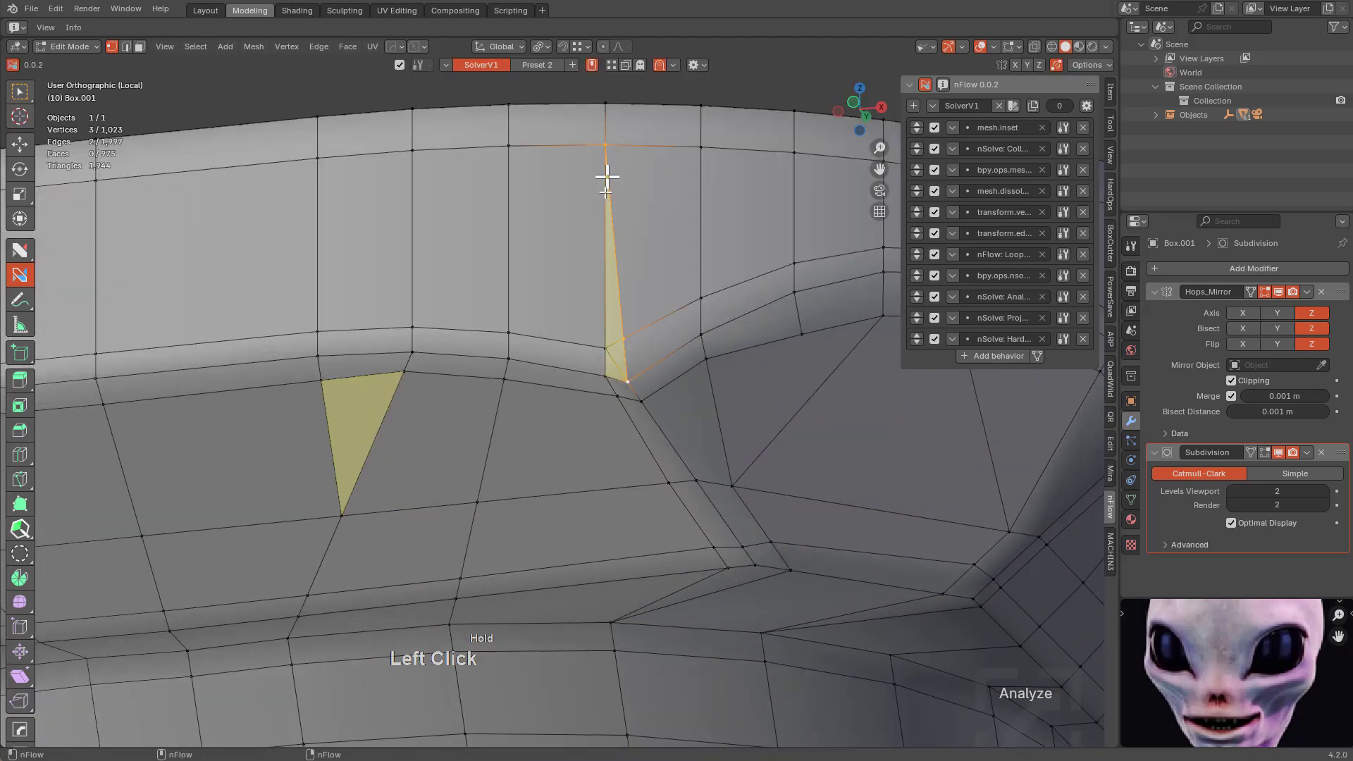
drag(606, 181, 495, 243)
drag(495, 243, 412, 327)
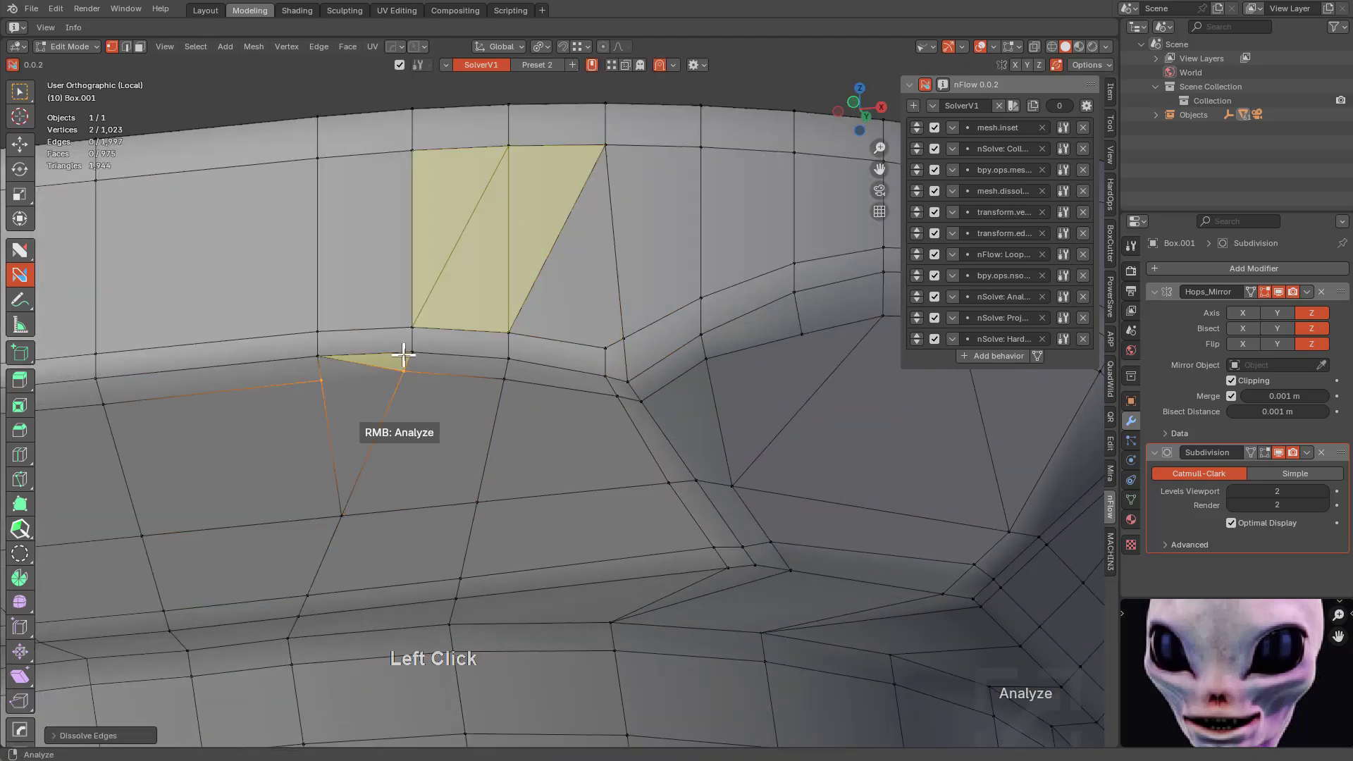
key(Tab)
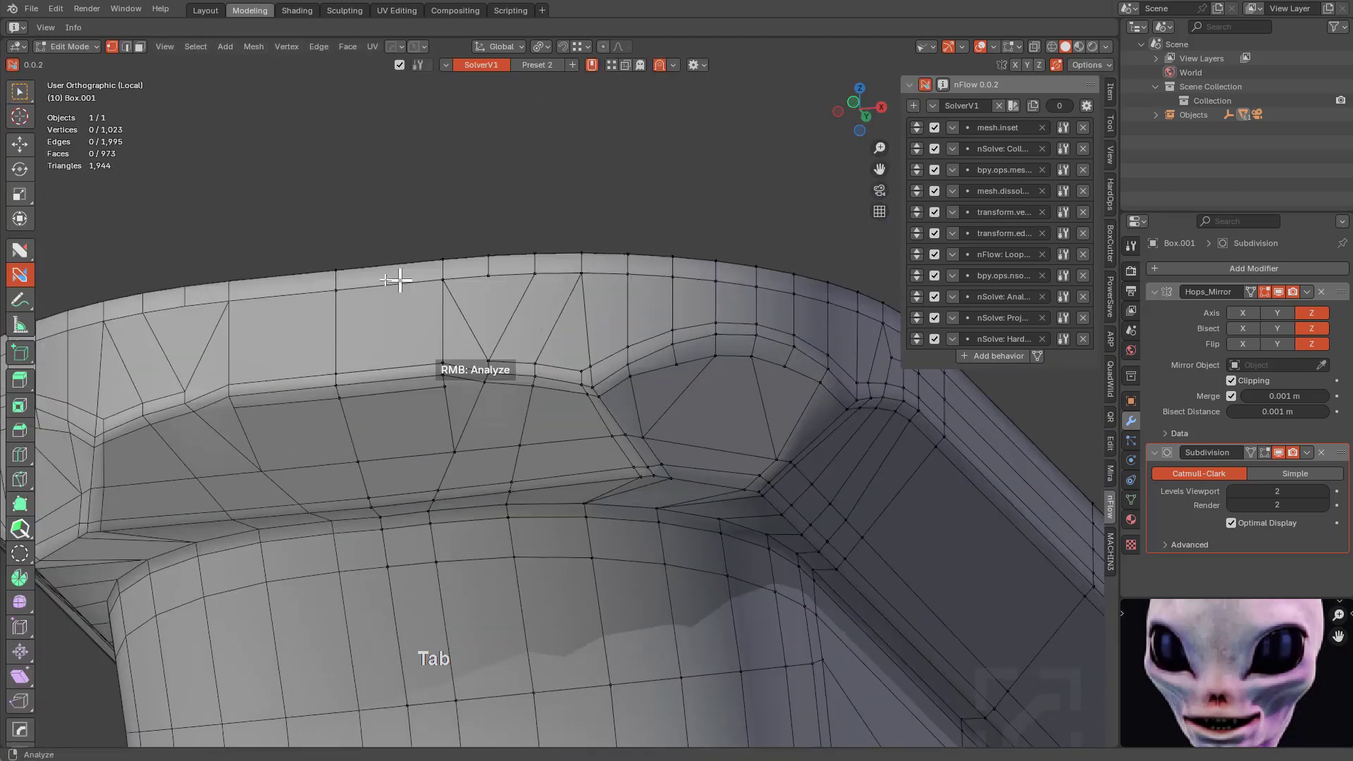
middle_drag(396, 281, 559, 348)
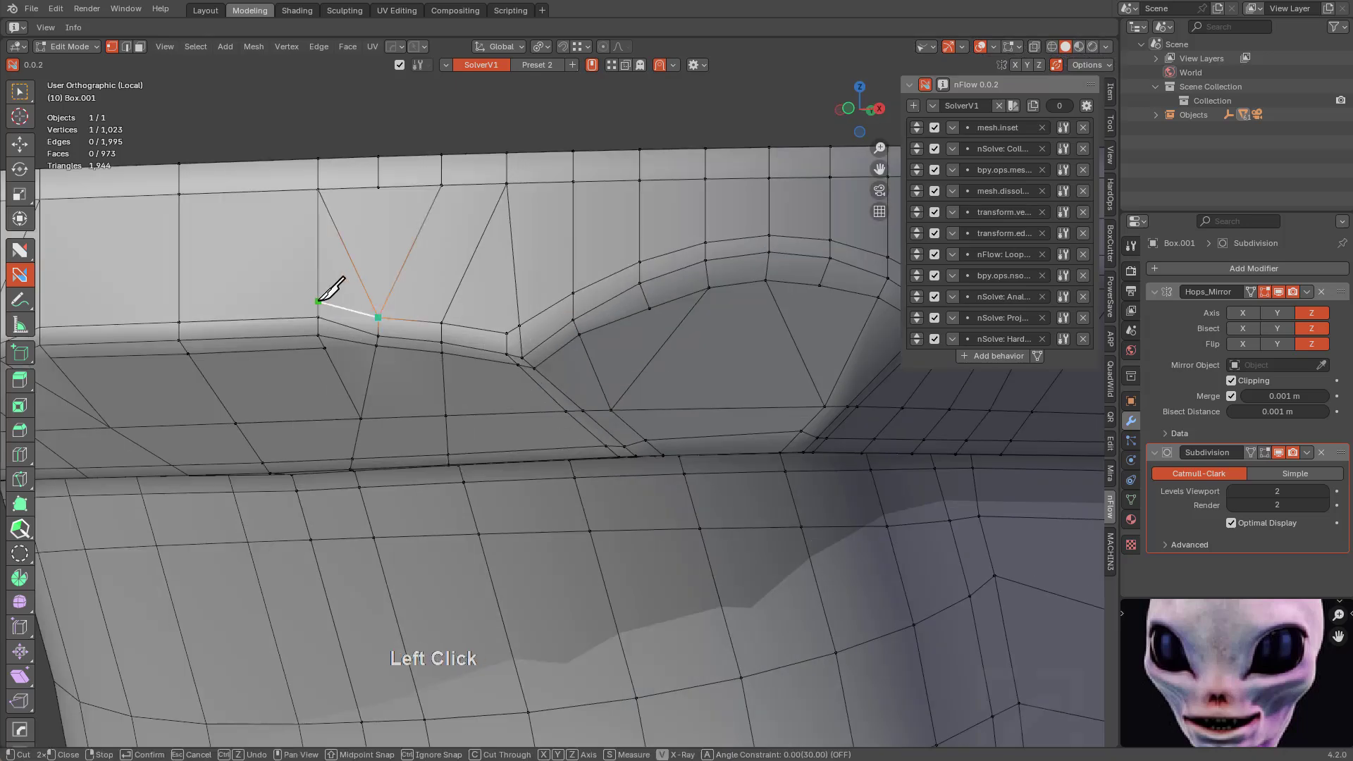
Redirect the thin triangle beside the top face's rounded corner by cutting from the rim vertex to the neighbouring grid vertex.
middle_drag(332, 293, 570, 413)
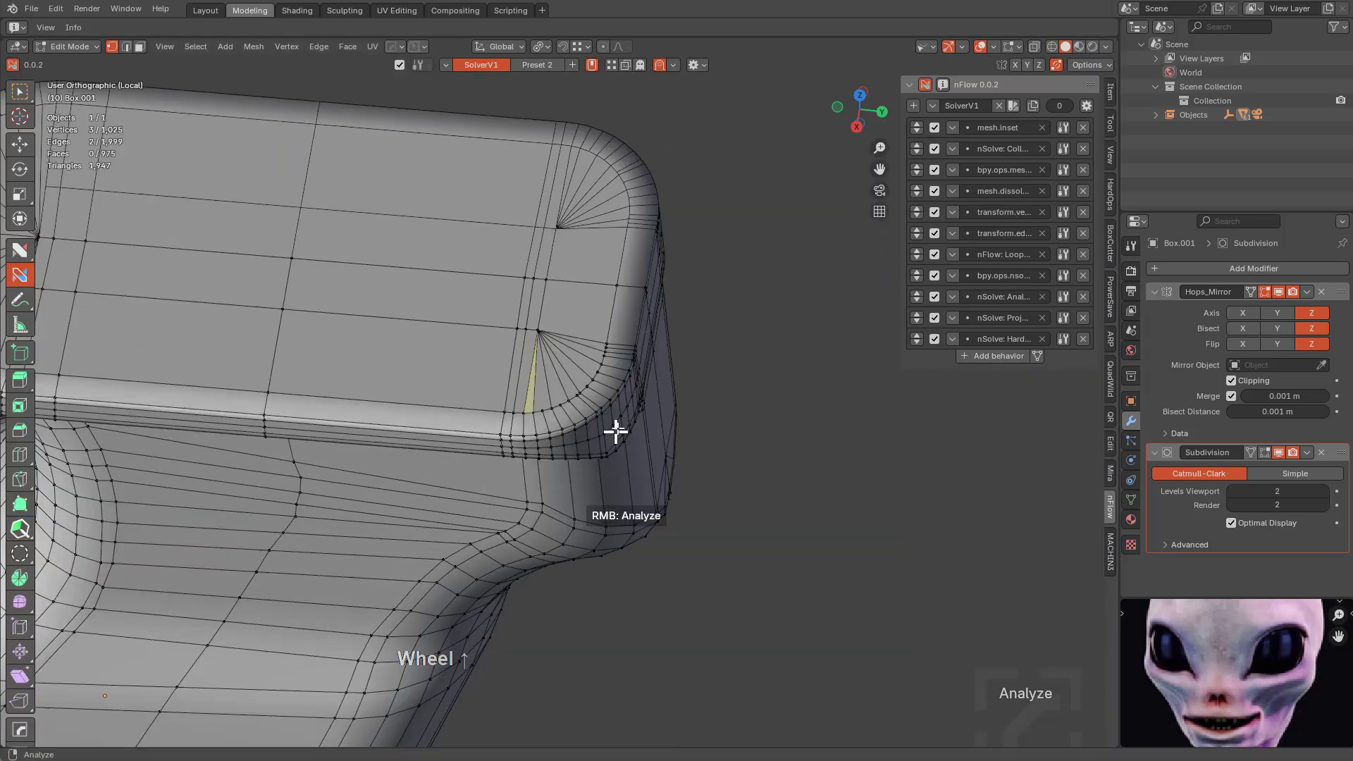
scroll(613, 432, up, 3)
drag(593, 479, 596, 397)
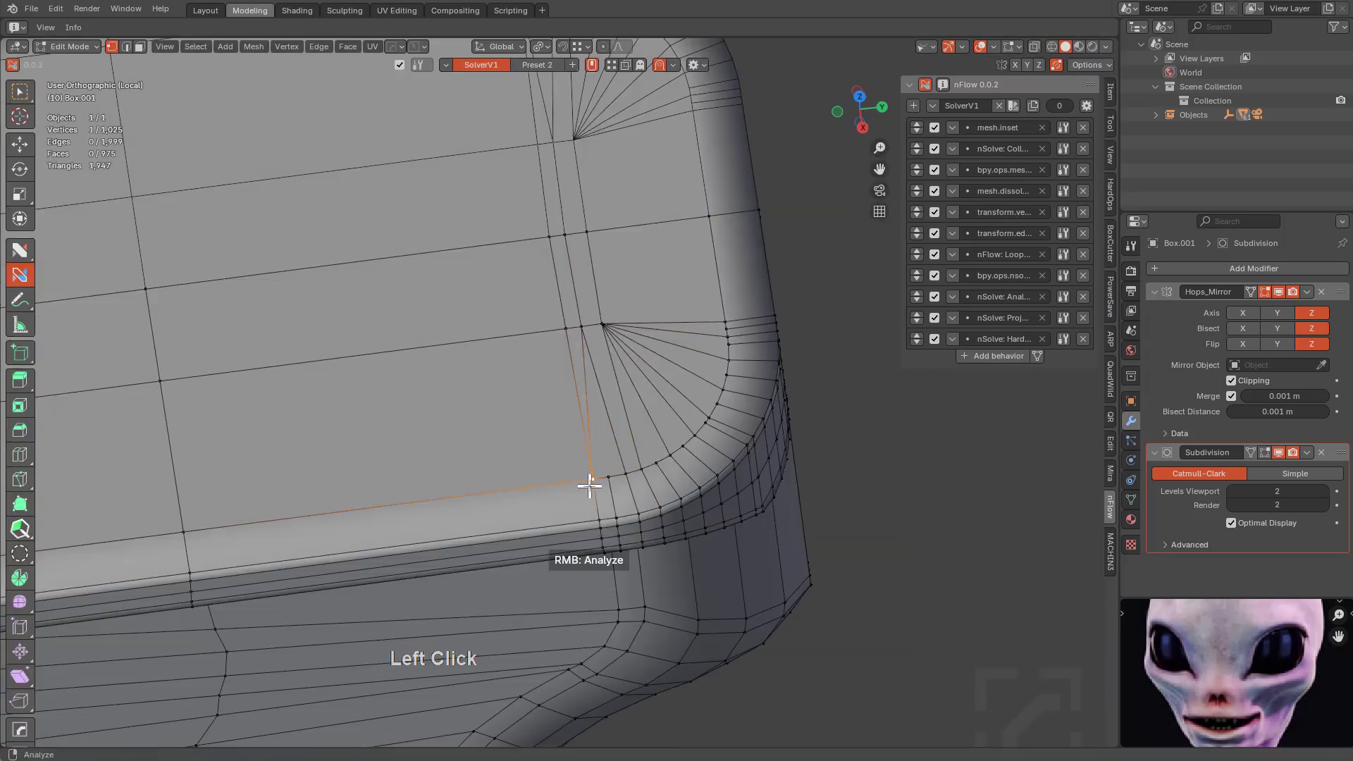
click(560, 312)
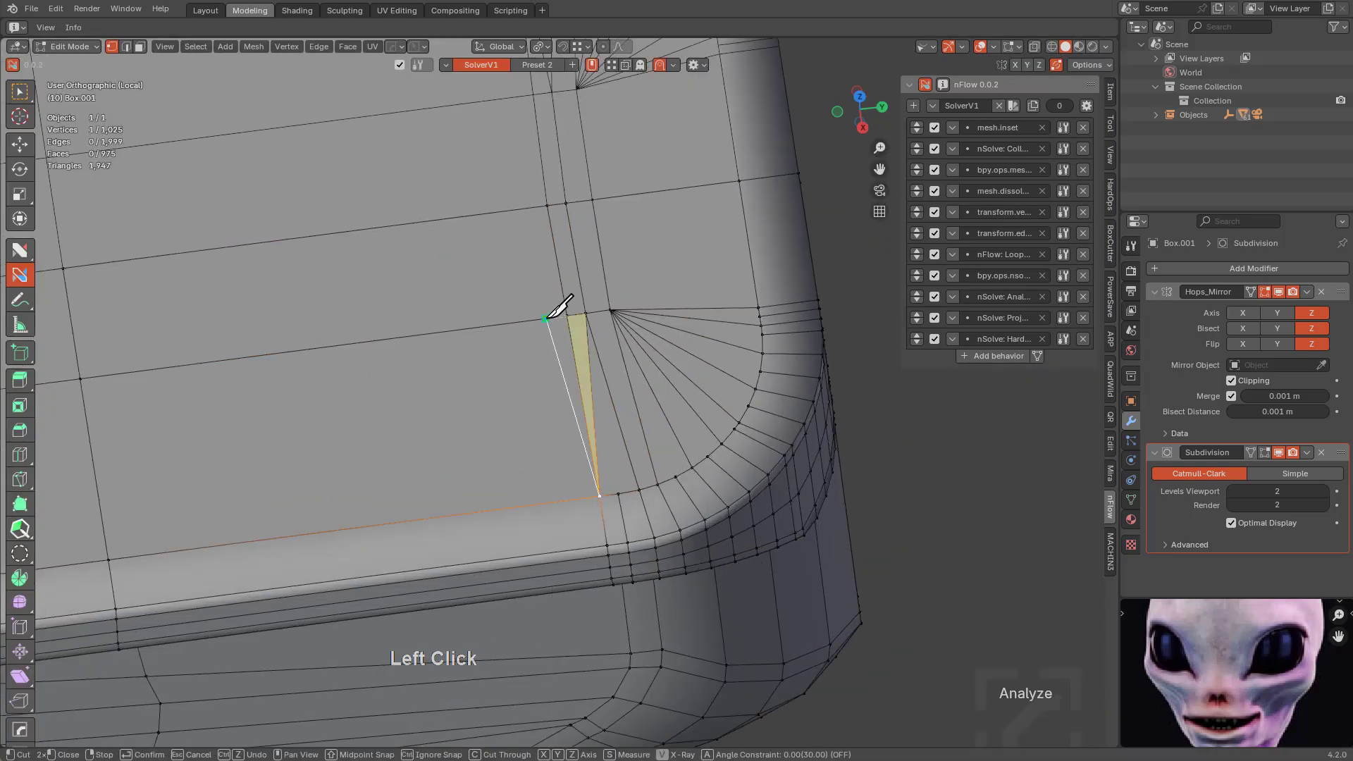
scroll(559, 317, down, 3)
click(704, 317)
Finish editing the grip and bring the whole gun back into view.
key(Tab)
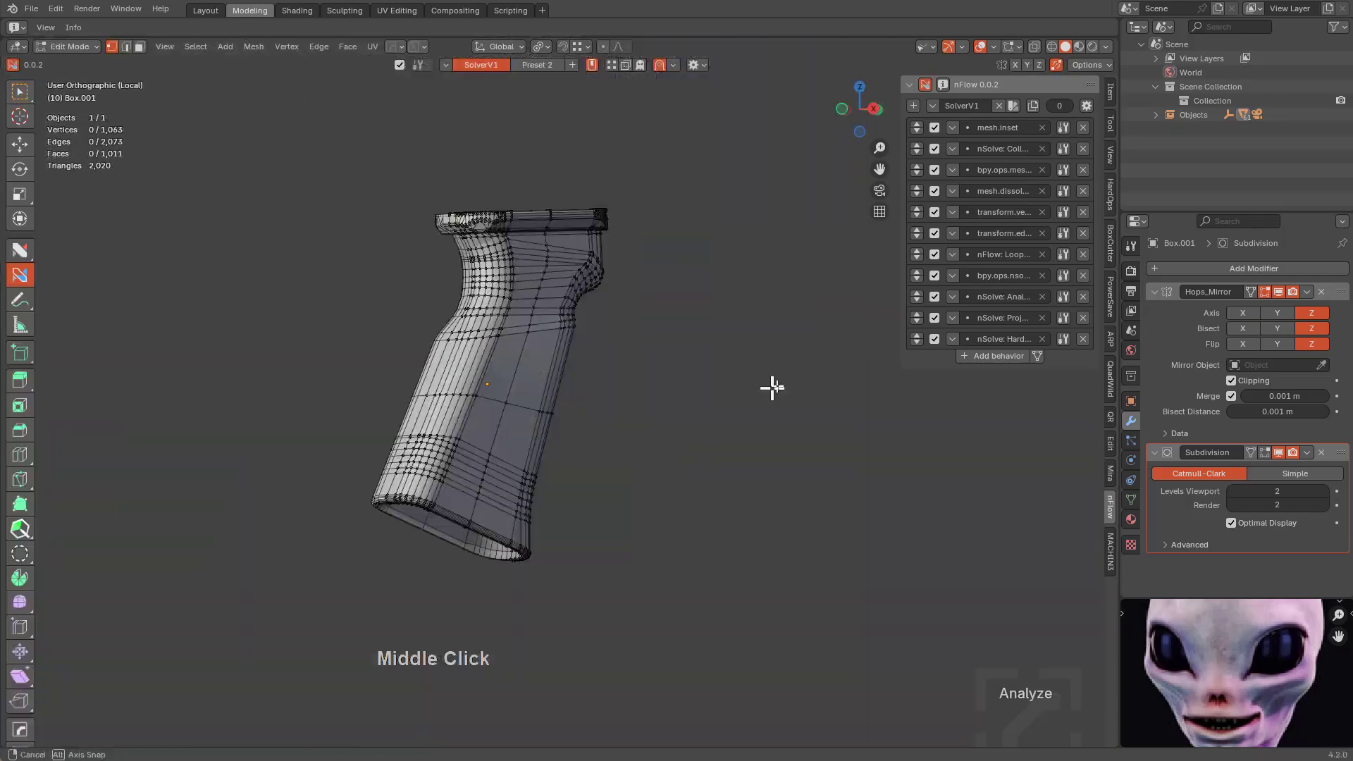
middle_drag(770, 386, 655, 353)
key(Tab)
scroll(433, 296, up, 5)
scroll(433, 296, down, 5)
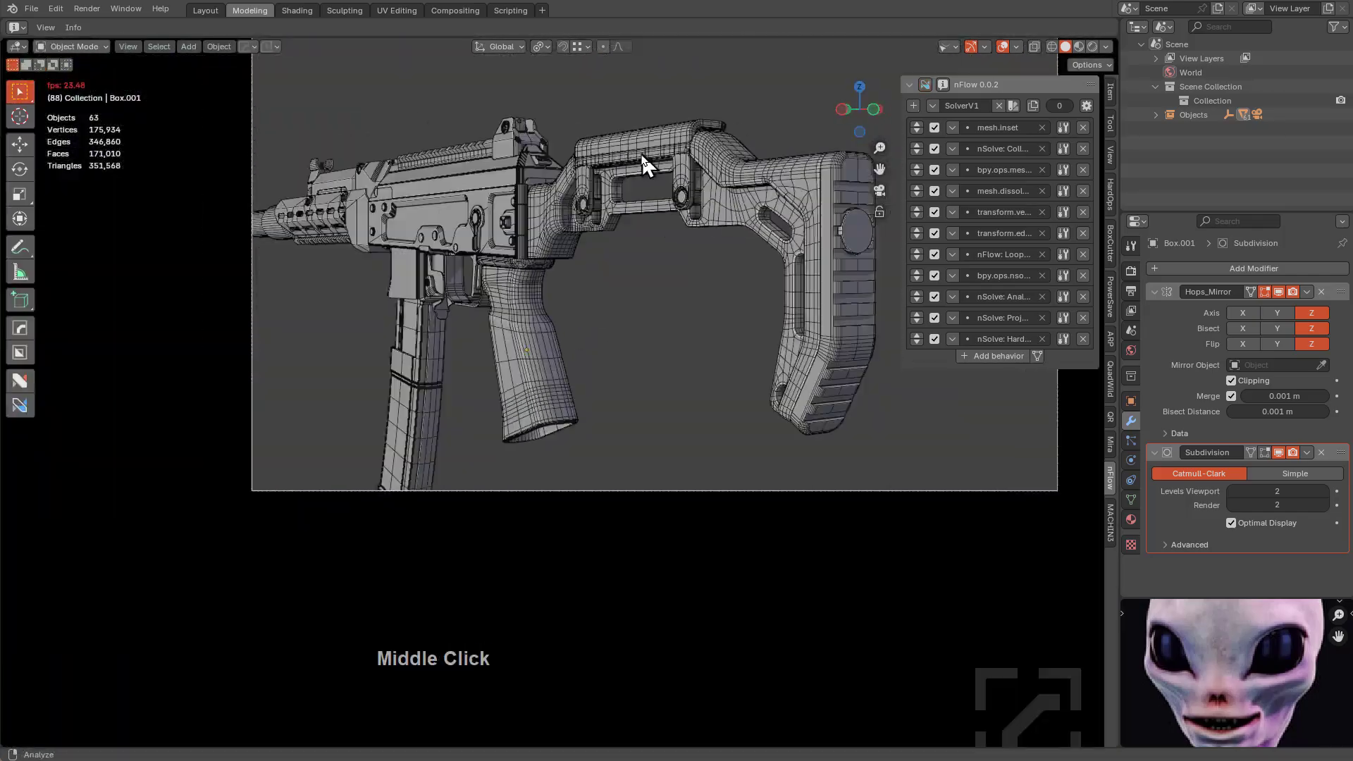
Move the bracket cover on the stock's upper bar along the global Z axis.
scroll(655, 162, up, 3)
key(g)
key(z)
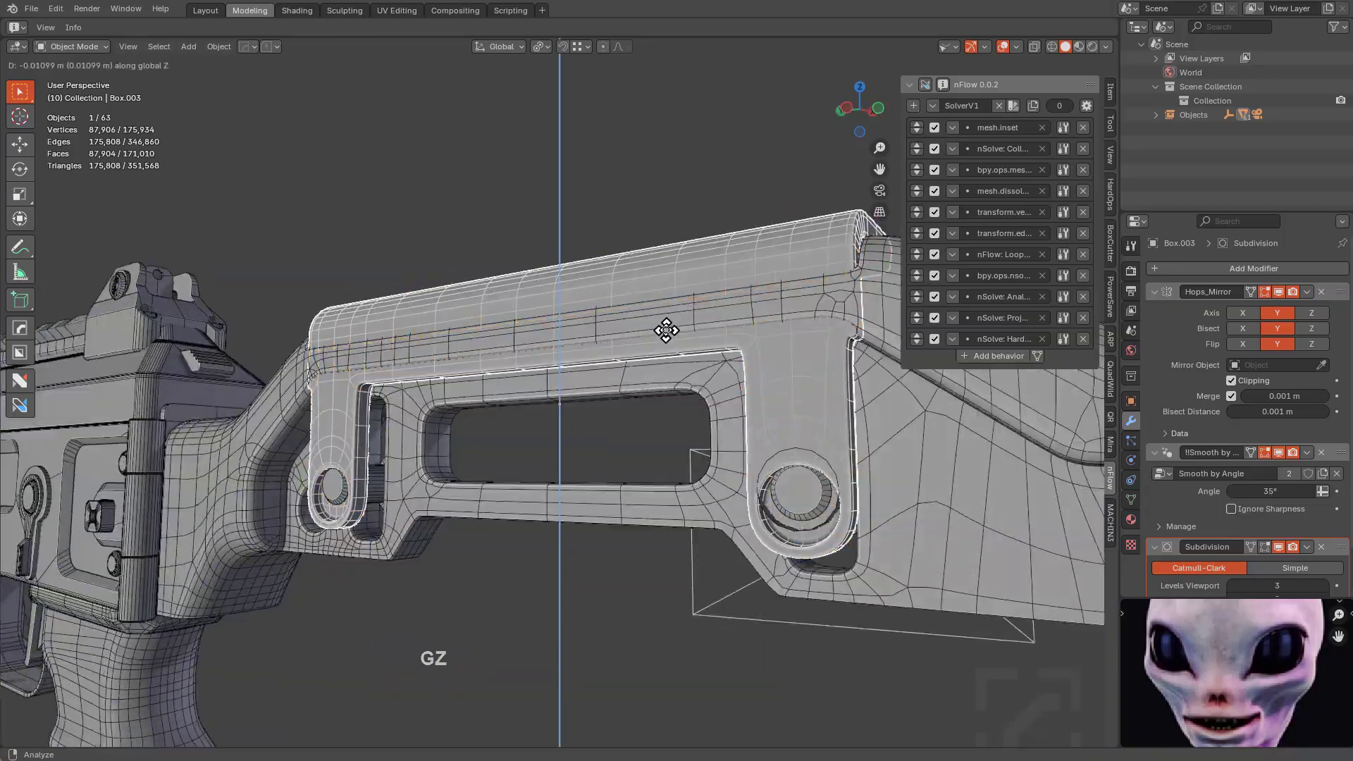
middle_drag(670, 326, 510, 350)
Place a long box against the side of the stock's upper bar and use it to cut a recess there.
click(915, 293)
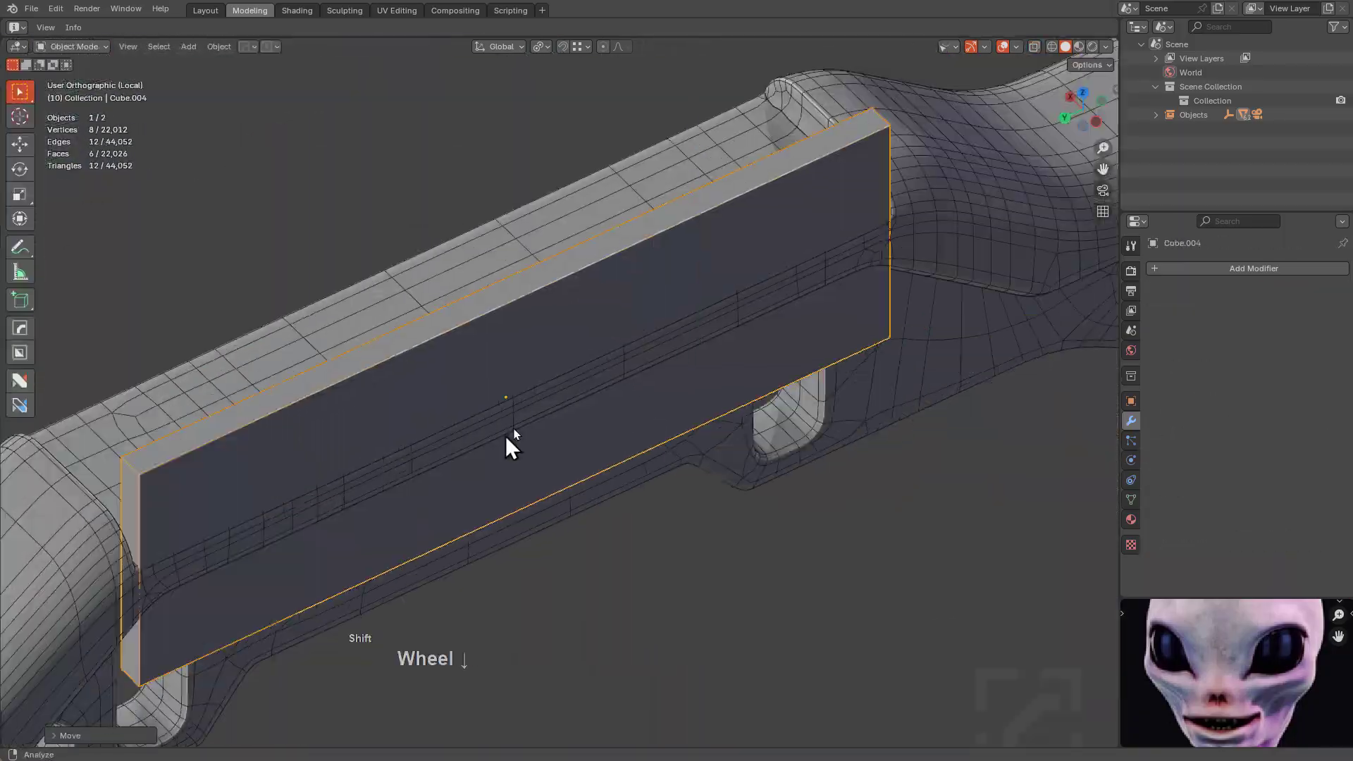
scroll(508, 444, down, 3)
middle_drag(693, 448, 734, 474)
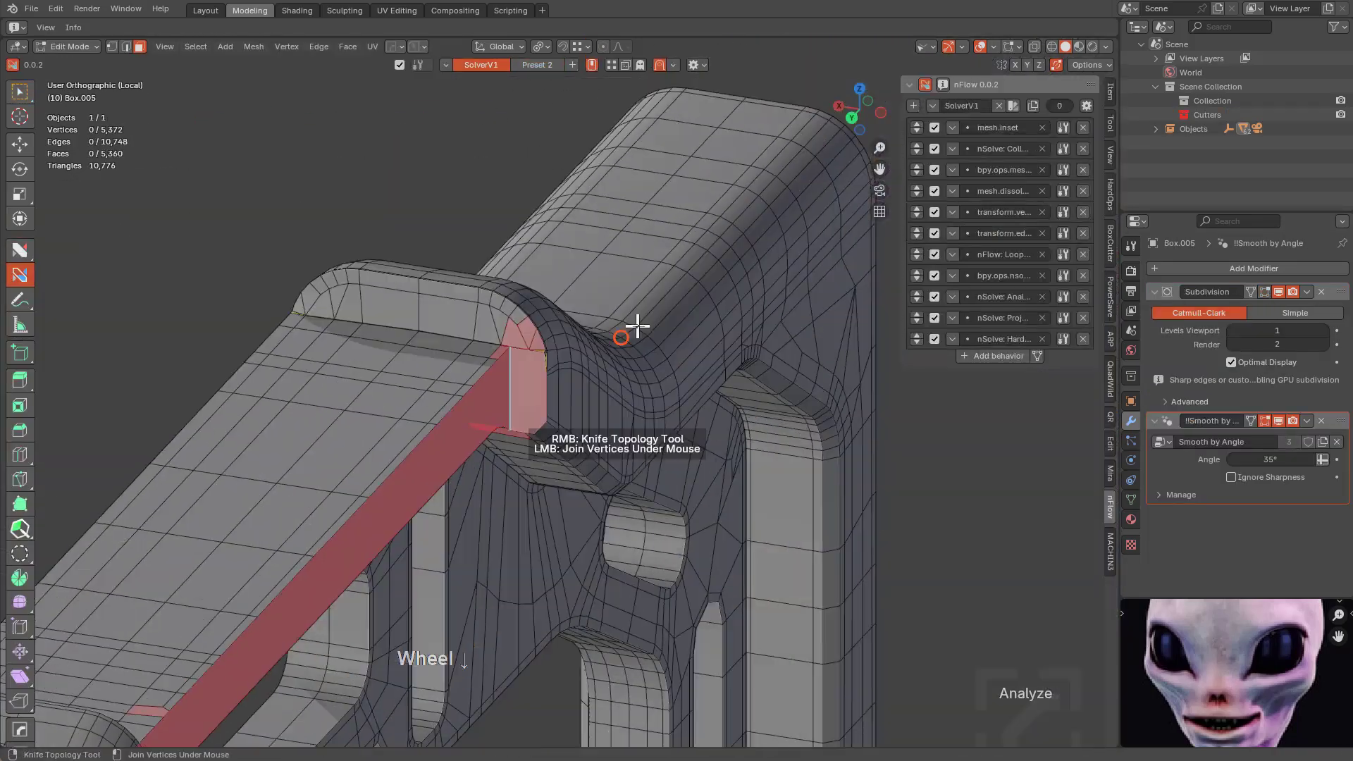
Slide the stray vertex at the recess's end corner along its edge and knife-cut a vertical edge beside it.
scroll(634, 323, up, 3)
shift+middle_drag(513, 353, 522, 298)
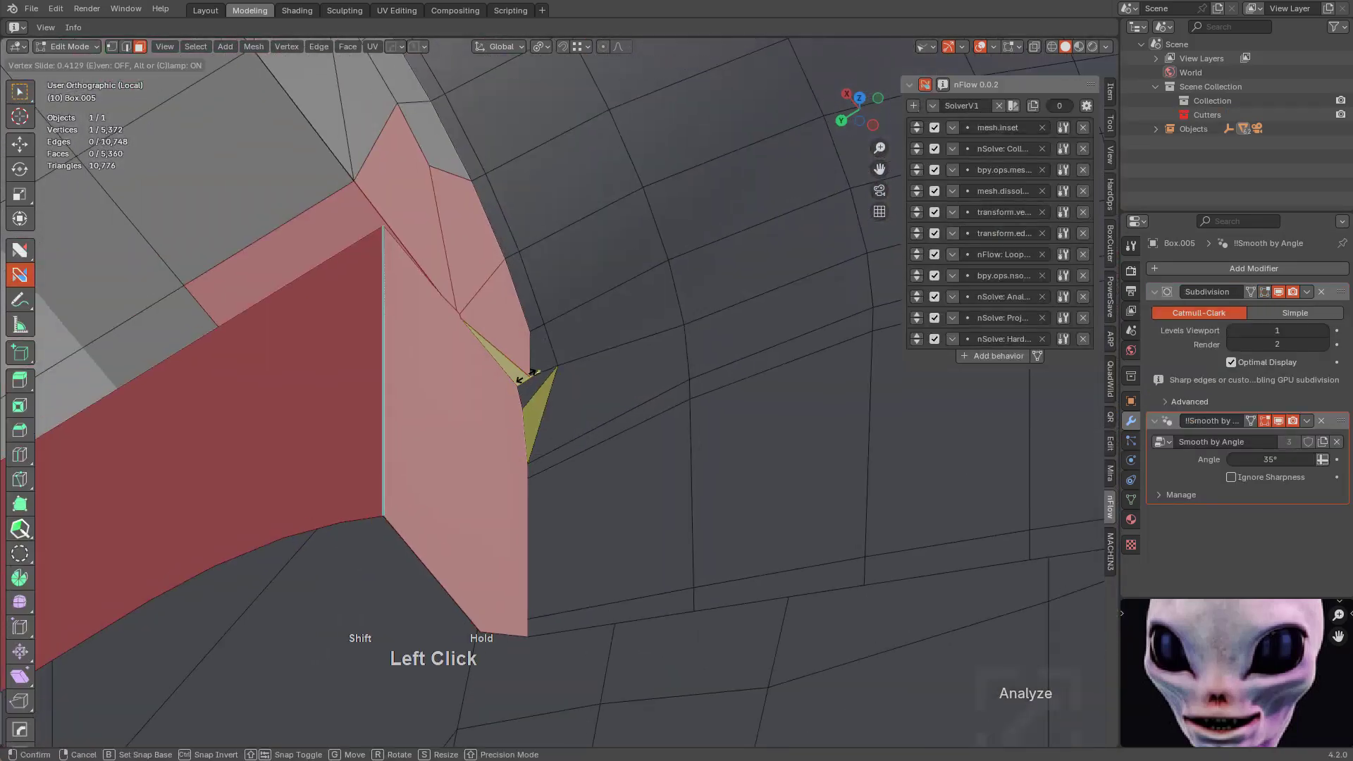
key(k)
click(518, 202)
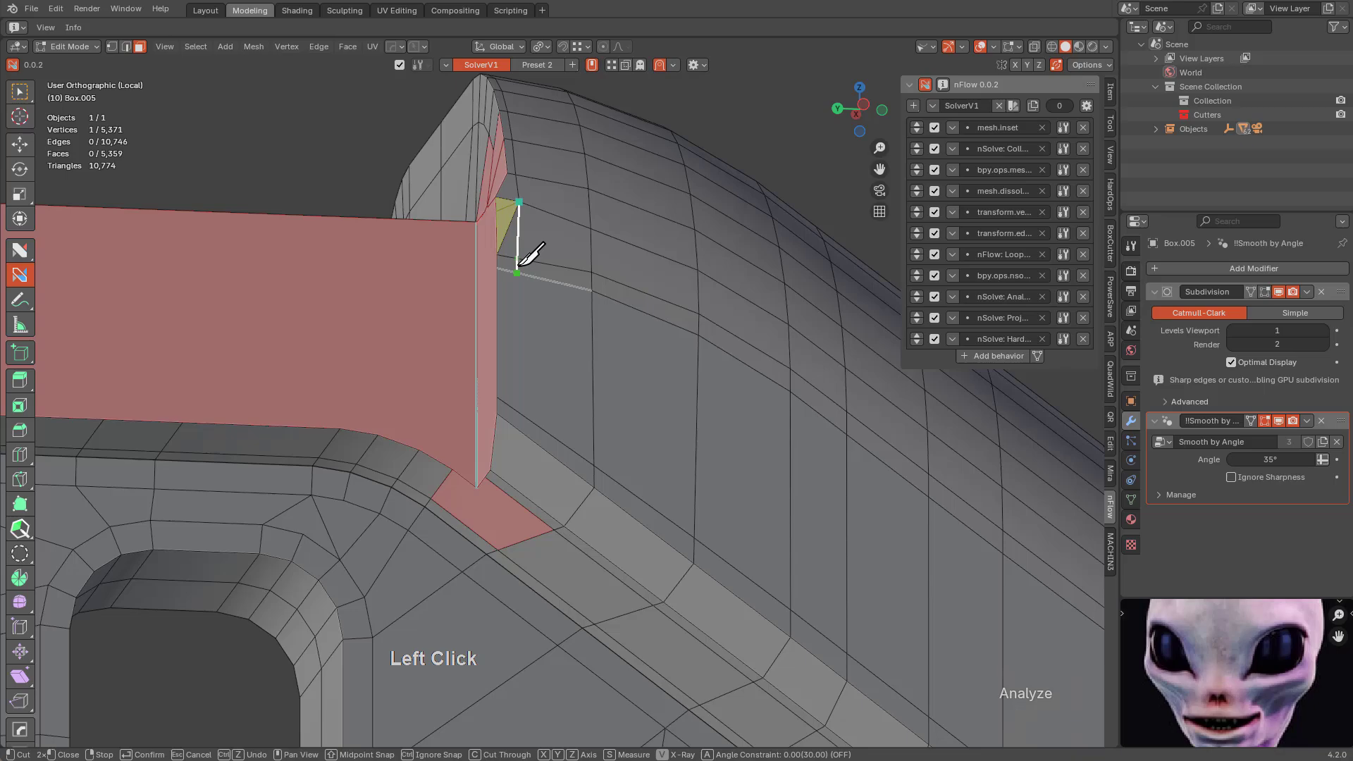
click(517, 272)
middle_drag(519, 271, 571, 417)
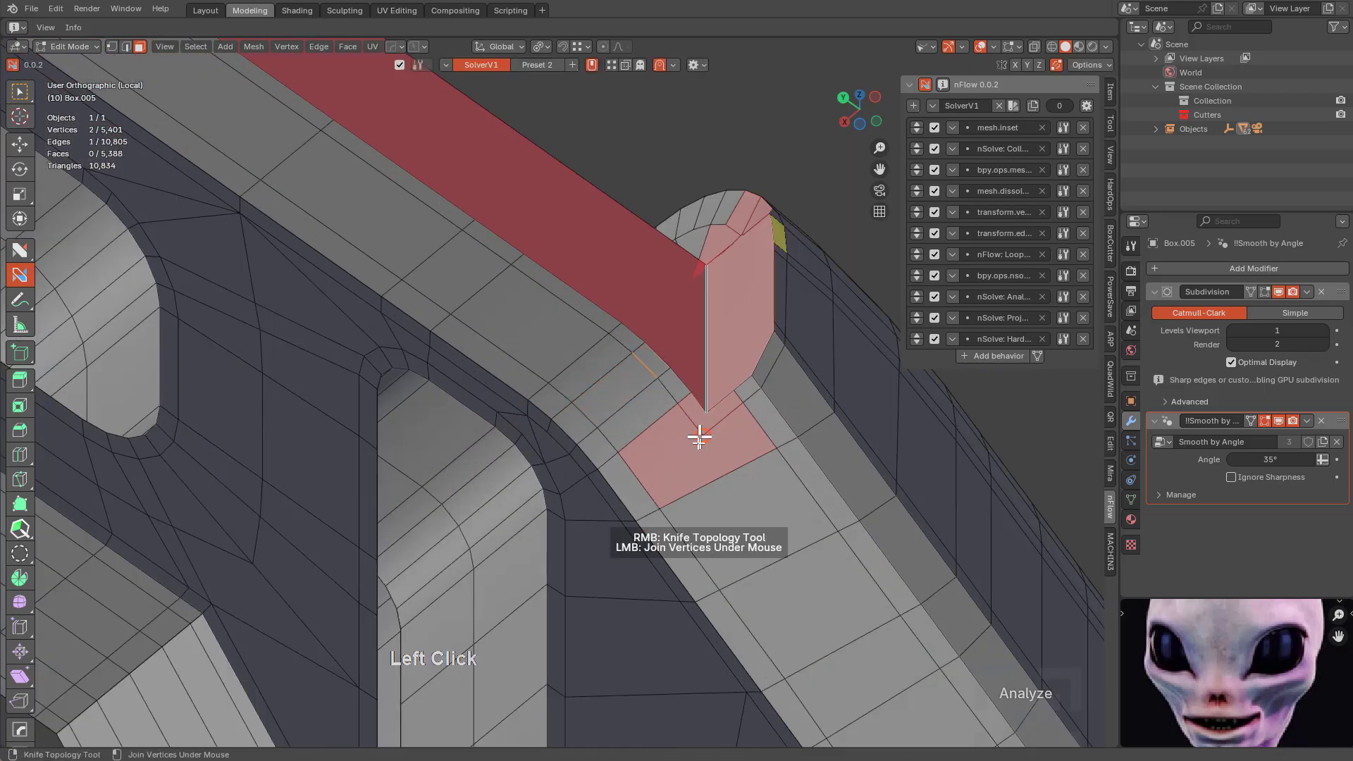
middle_drag(701, 438, 740, 375)
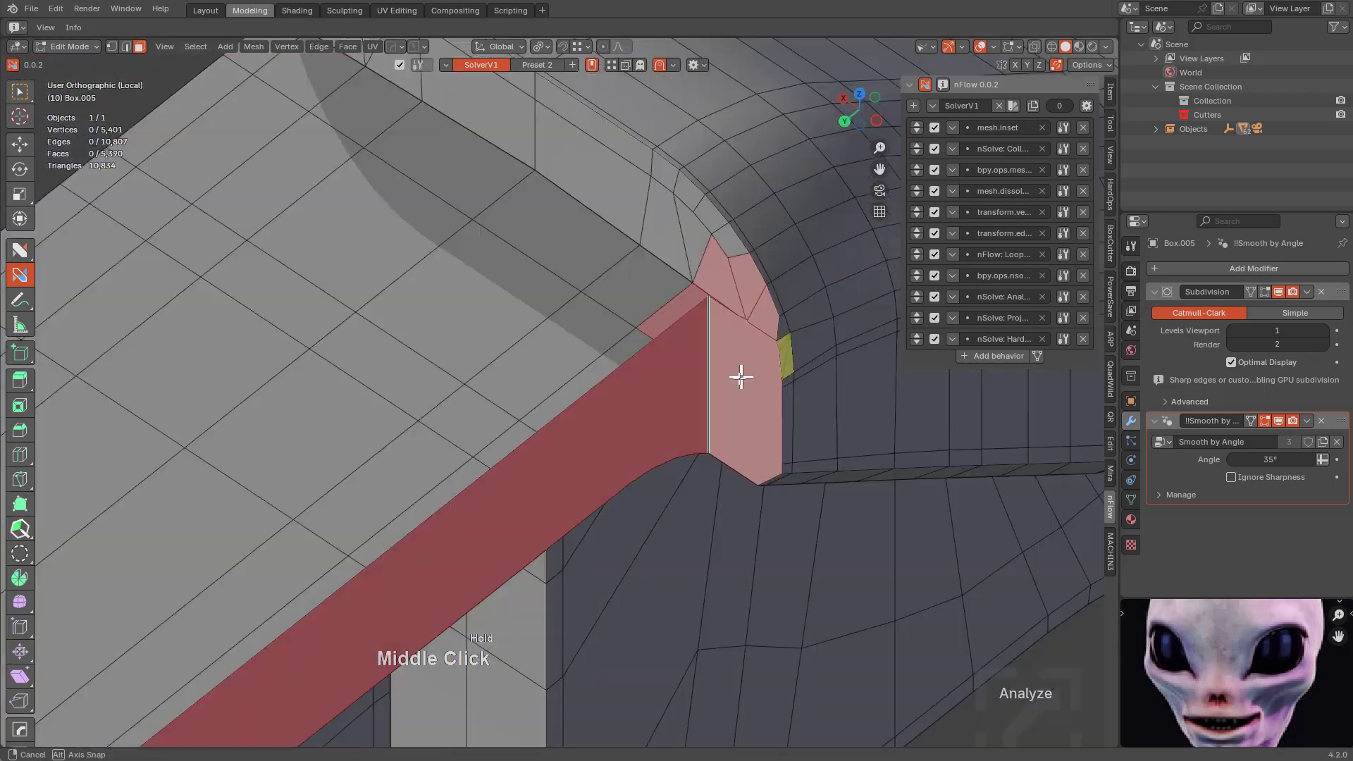
Flatten the vertices of the recess's end wall by scaling them to 0 along Y.
key(a)
key(b)
drag(648, 60, 661, 235)
scroll(587, 275, up, 6)
key(s)
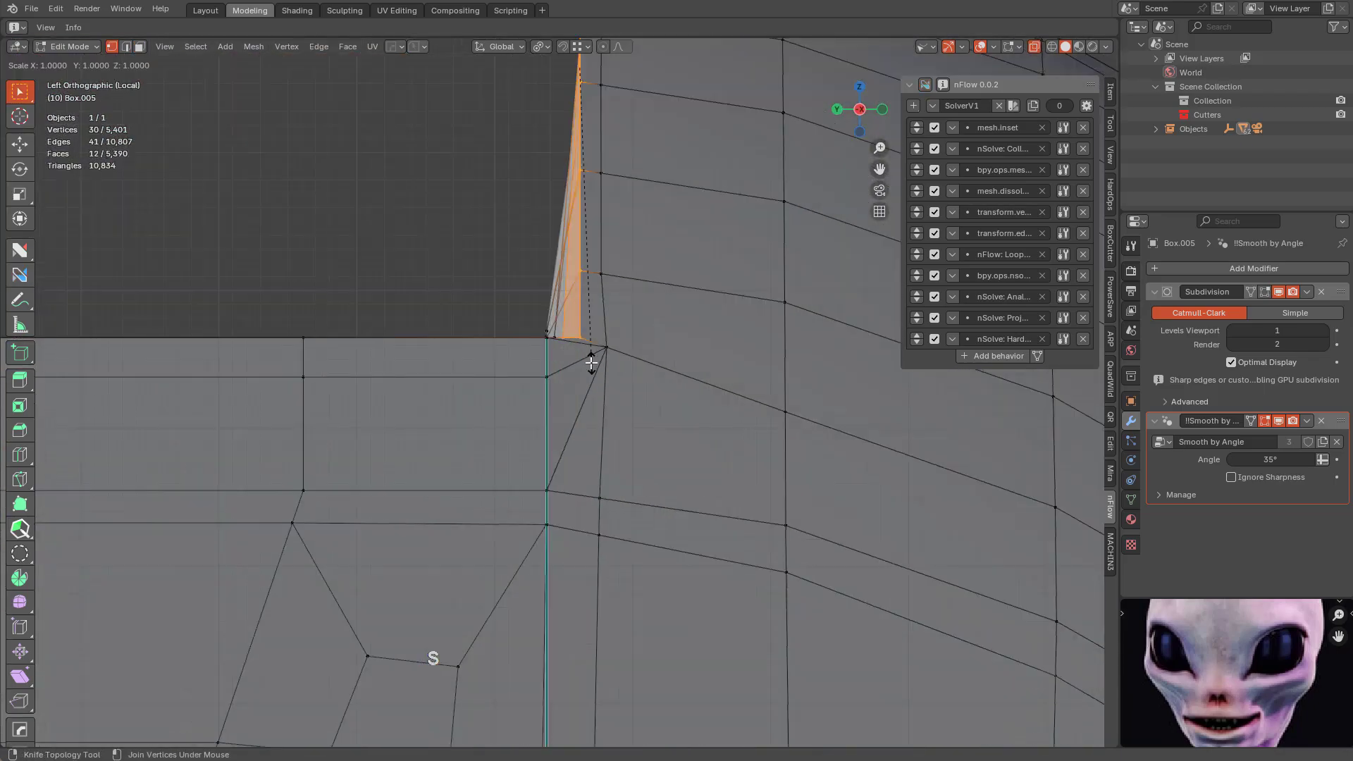
key(y)
key(0)
key(KP_Enter)
Move the flattened end-wall vertices in line with the recess's vertical corner edge.
scroll(648, 321, down, 1)
scroll(649, 321, down, 1)
key(alt+z)
key(g)
click(552, 363)
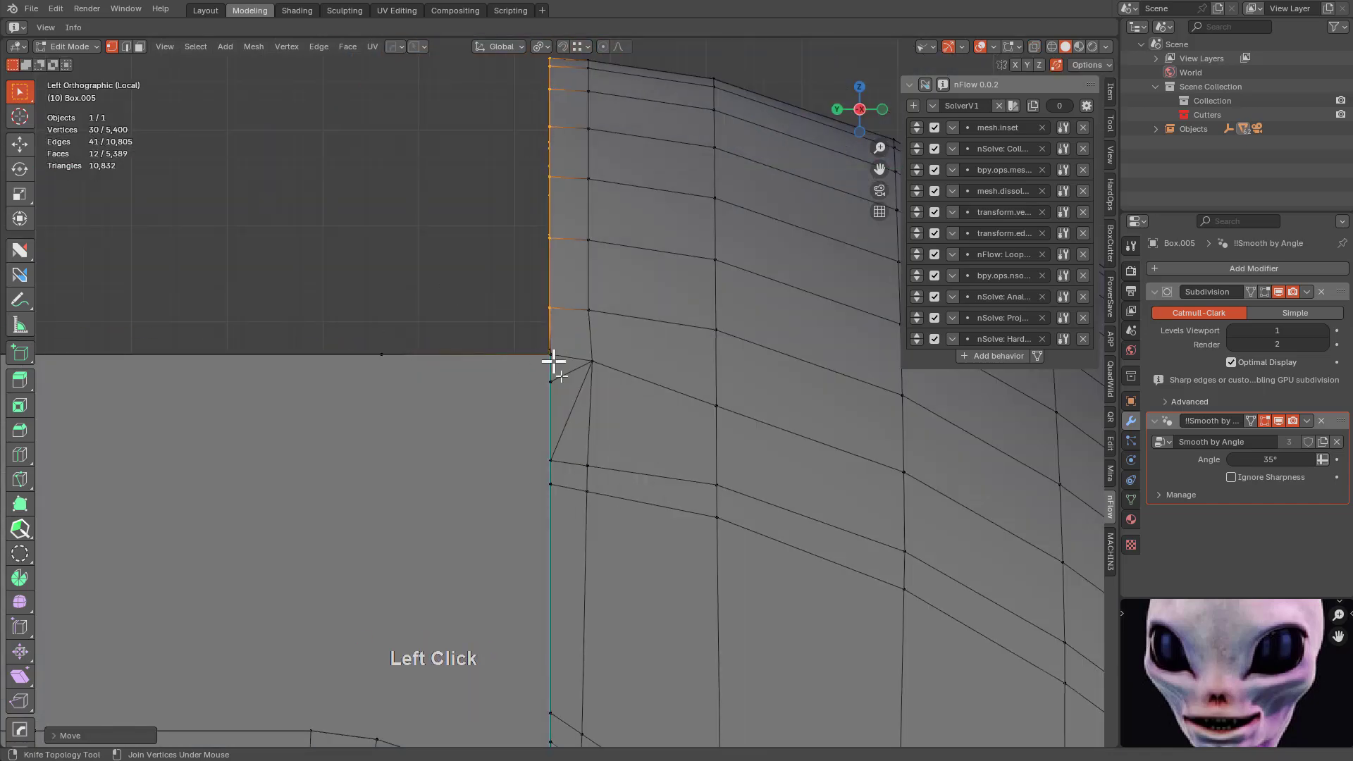
Slide the end wall's corner vertex and dissolve the surplus edges around the recess's upper corner.
key(1)
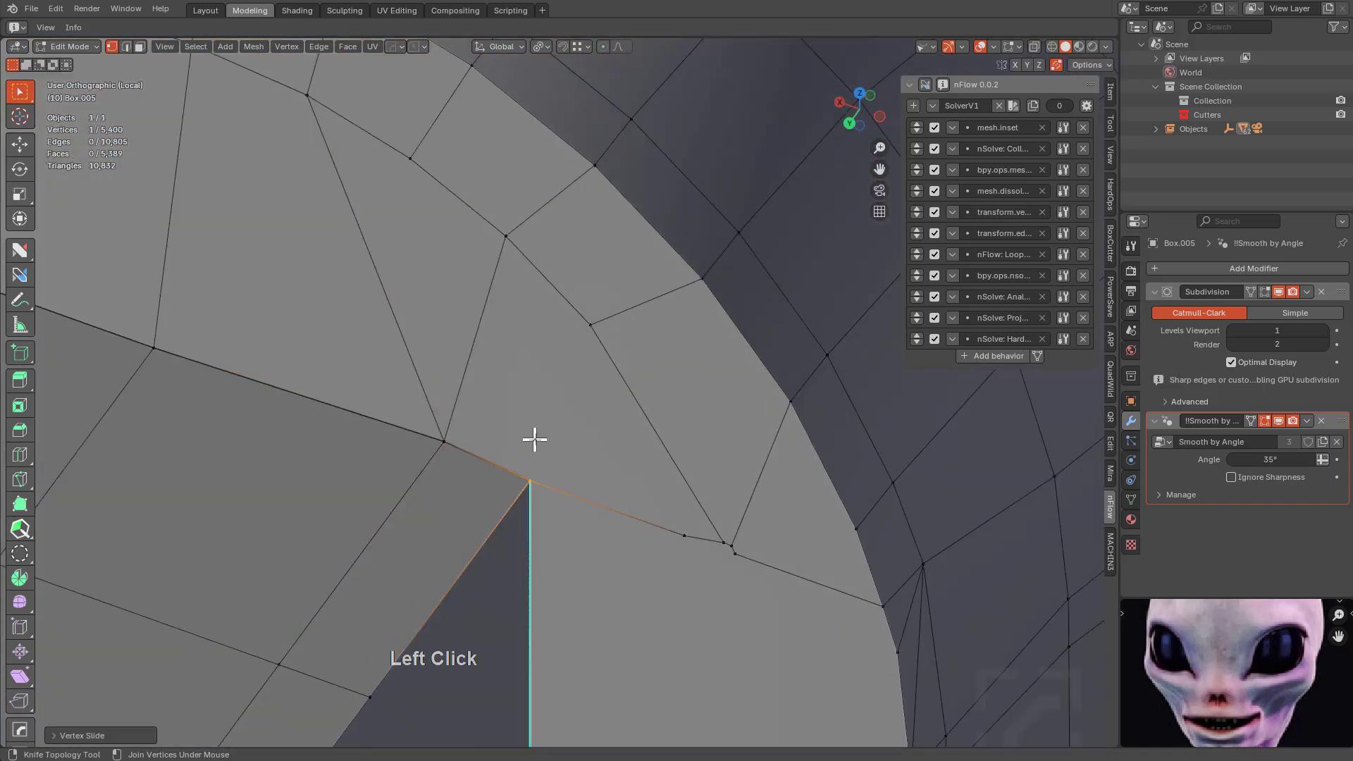
middle_drag(535, 439, 521, 438)
key(ctrl+z)
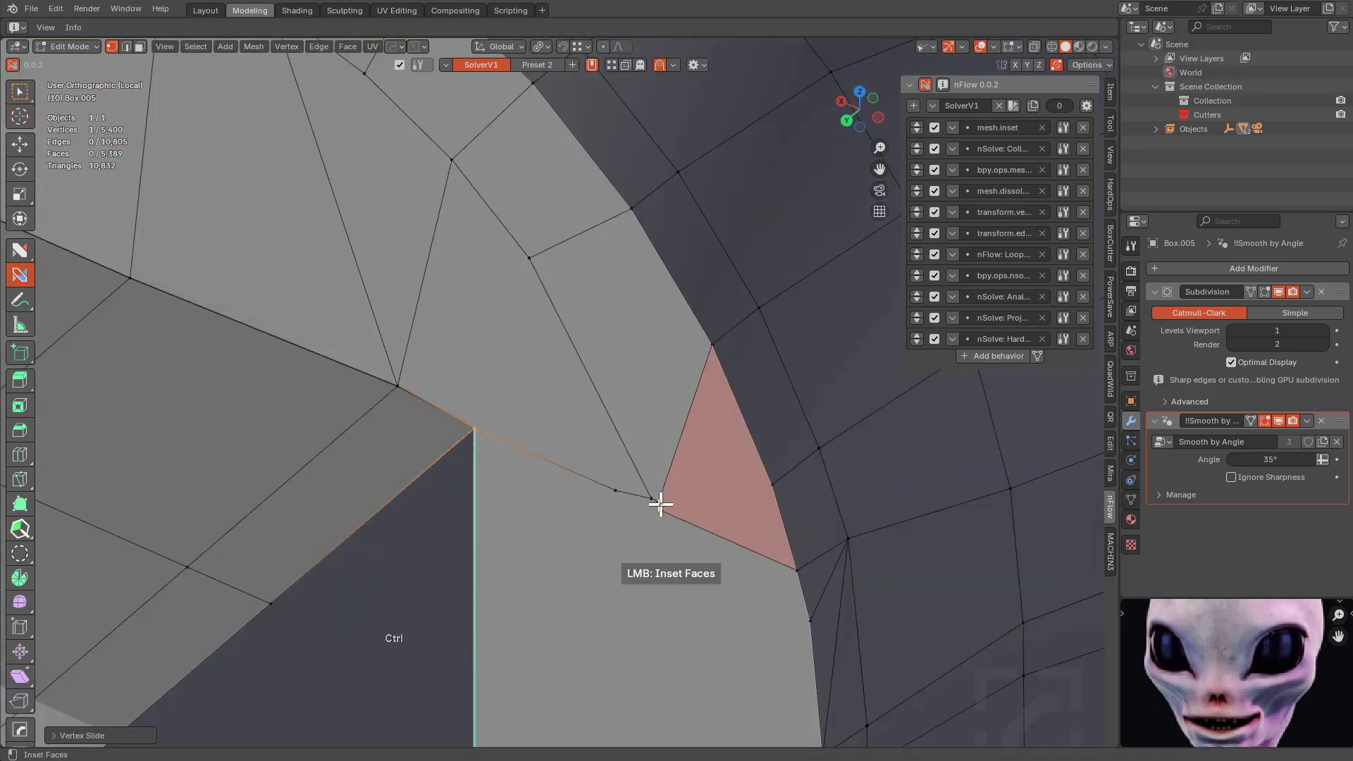
scroll(661, 504, down, 7)
middle_drag(661, 504, 613, 429)
key(ctrl+z)
ctrl+drag(576, 468, 567, 440)
scroll(562, 384, up, 5)
ctrl+click(697, 257)
middle_drag(698, 257, 585, 377)
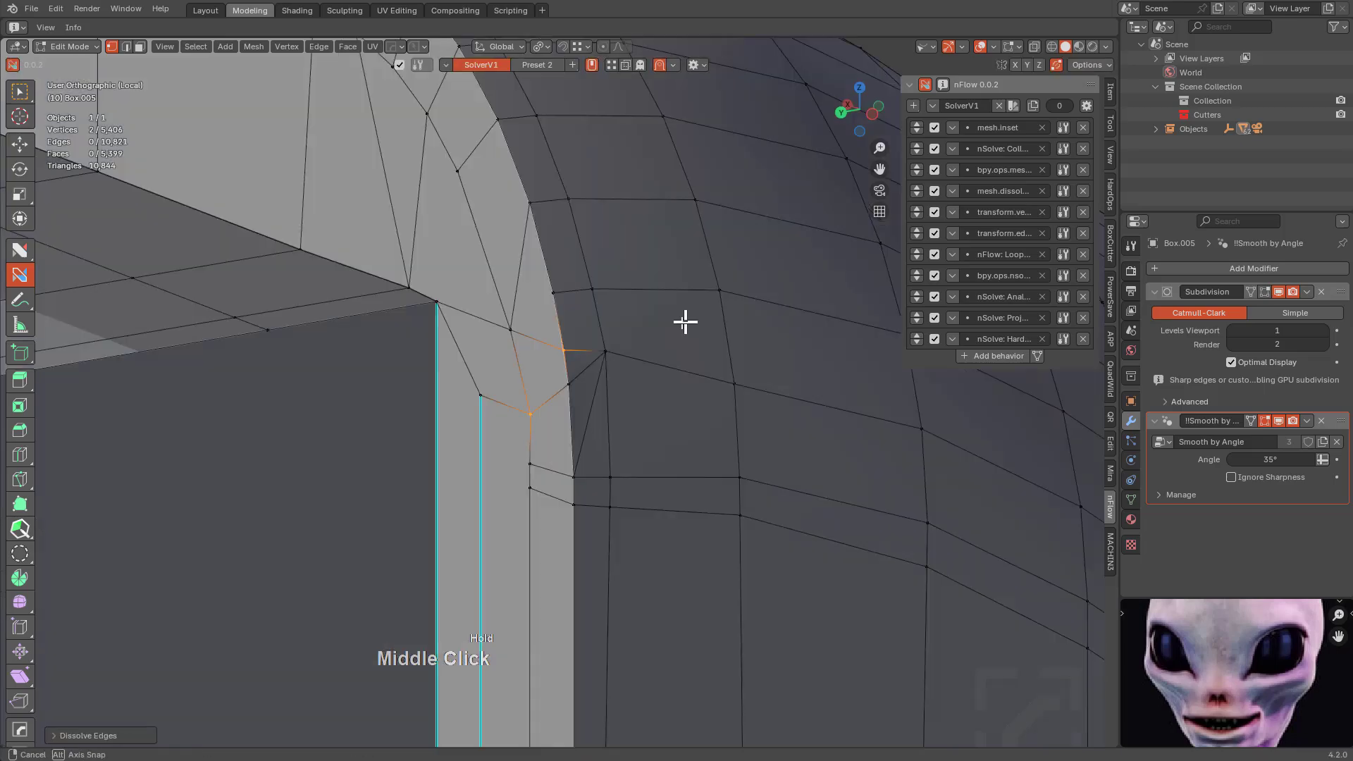
Slide the vertices of the end wall's narrow vertical strip along their edges, including those at its lower end.
click(550, 392)
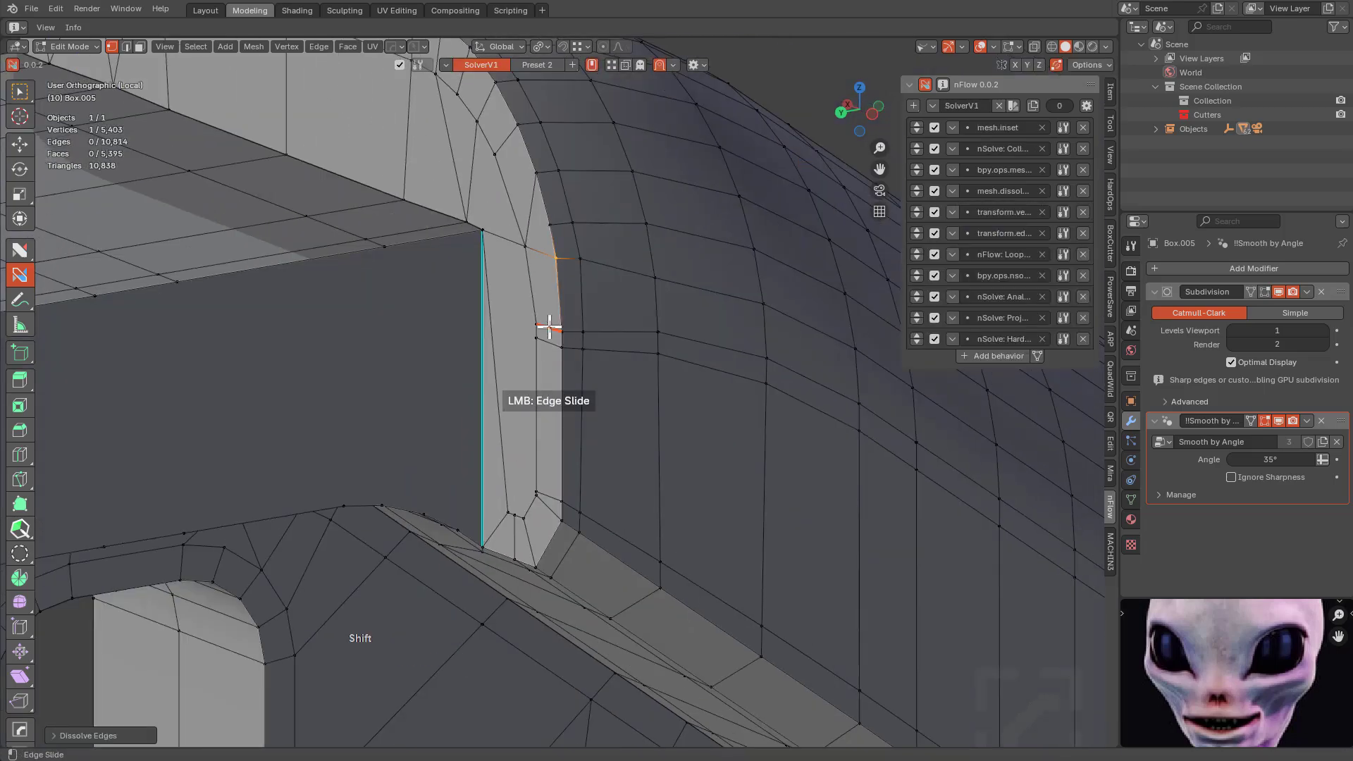
shift+drag(546, 326, 588, 217)
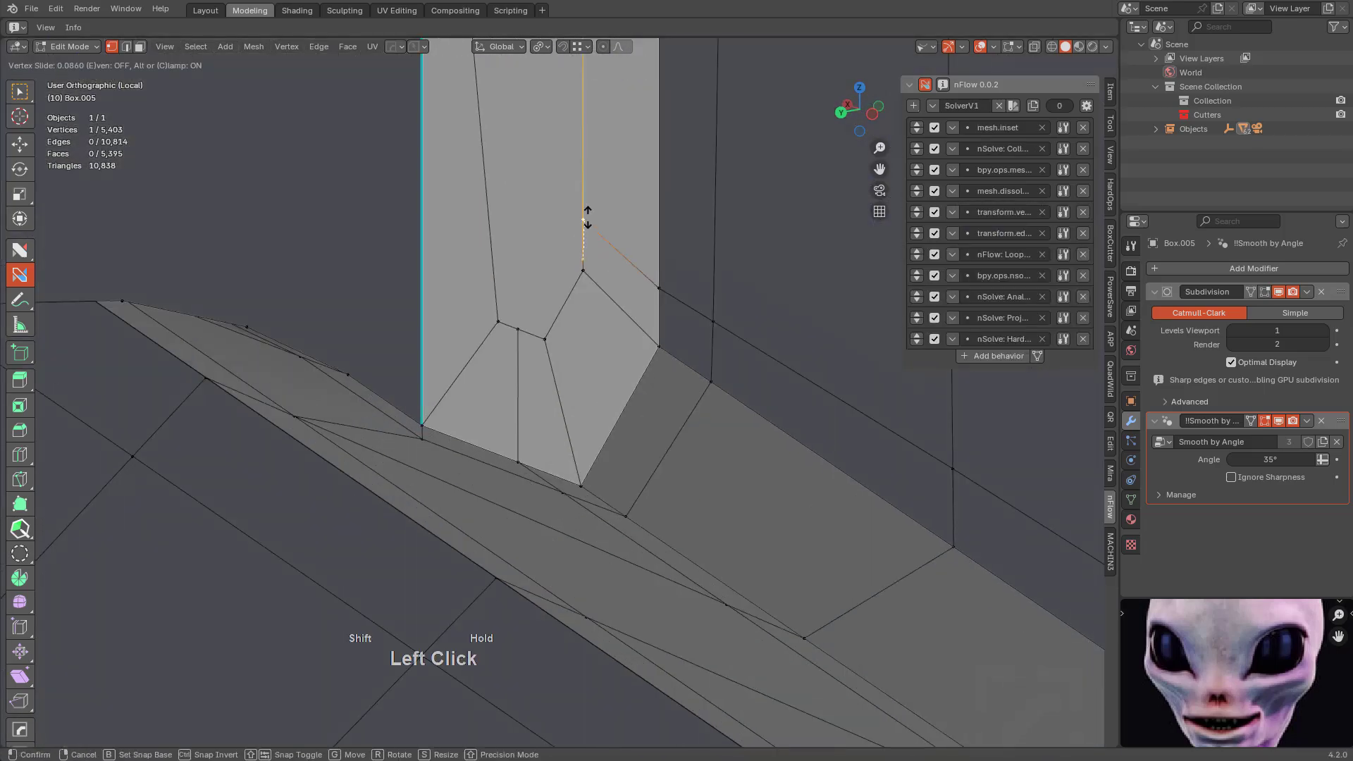
click(508, 352)
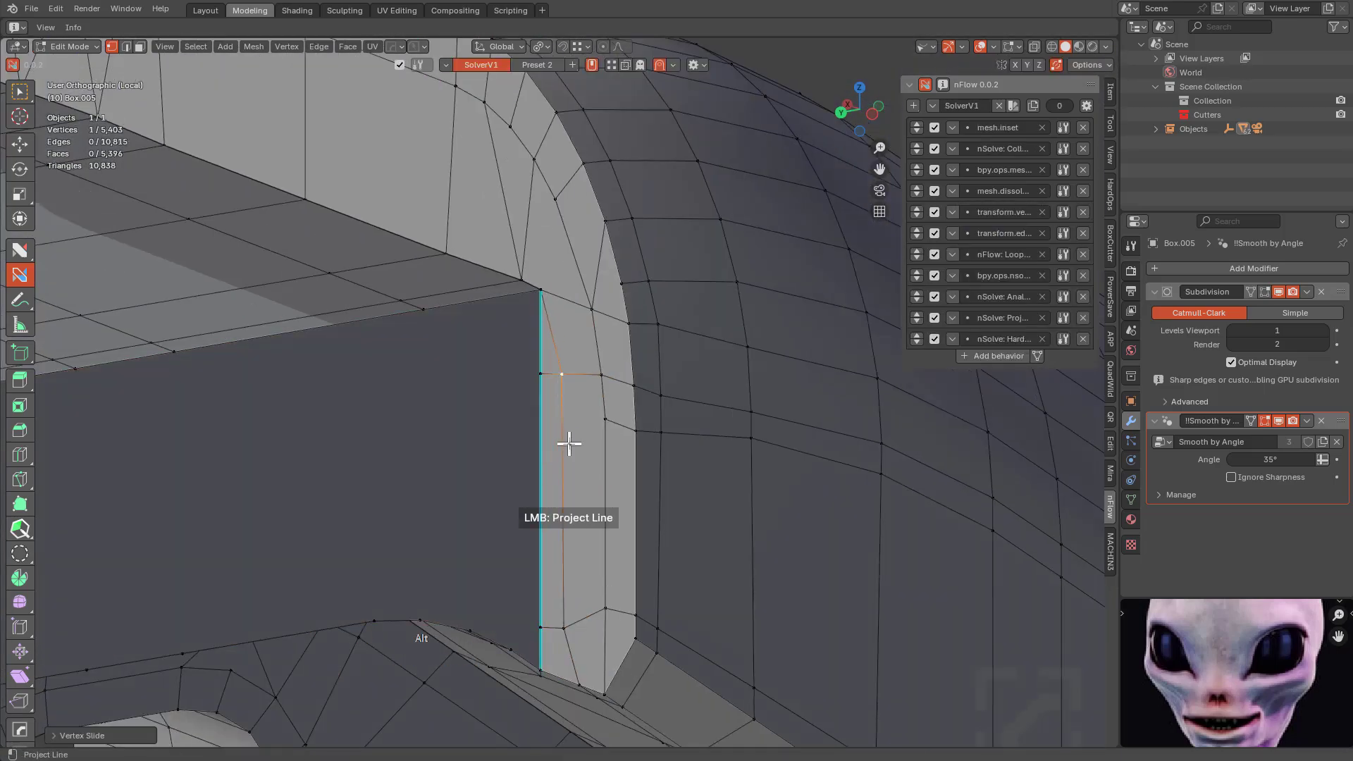
middle_drag(568, 442, 458, 226)
Join the vertices around the groove's lower corner to continue the edge lines coming from the recess.
scroll(658, 432, down, 7)
middle_drag(658, 433, 547, 356)
scroll(674, 410, up, 6)
click(562, 405)
scroll(562, 406, down, 8)
scroll(546, 357, up, 4)
click(547, 356)
scroll(637, 459, down, 2)
middle_drag(538, 305, 617, 257)
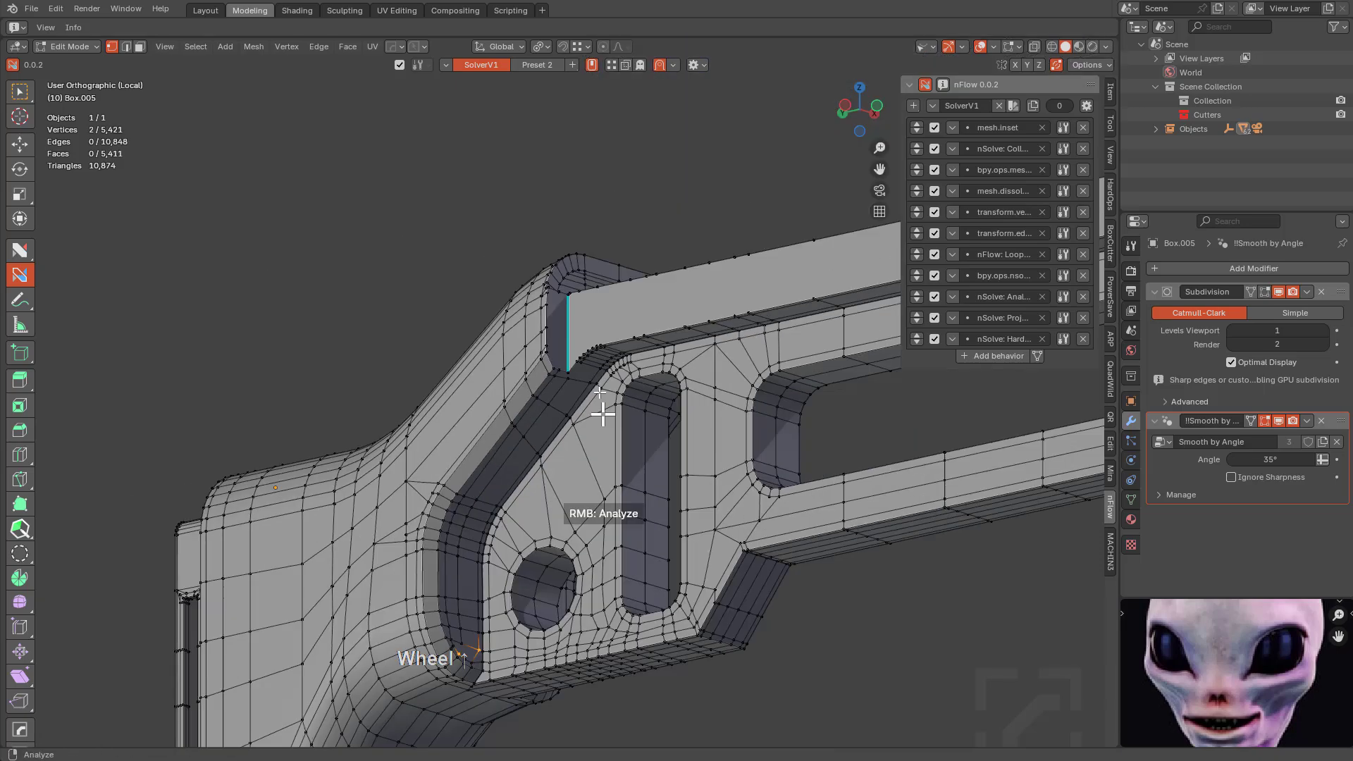
Flatten the end-wall vertices at the recess's opposite end and move them flush with the vertical corner edge.
scroll(602, 414, up, 7)
click(620, 338)
middle_drag(661, 320, 547, 362)
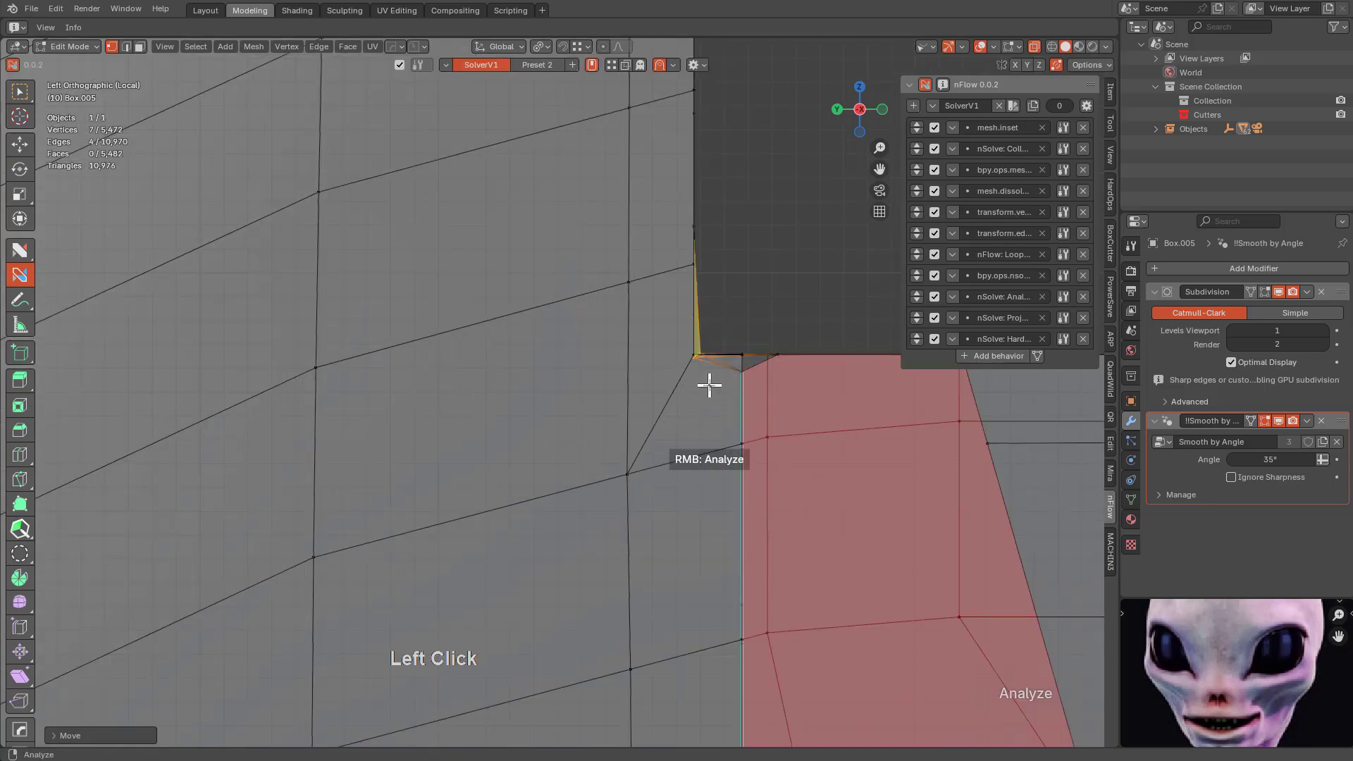
middle_drag(709, 385, 474, 449)
scroll(506, 289, down, 3)
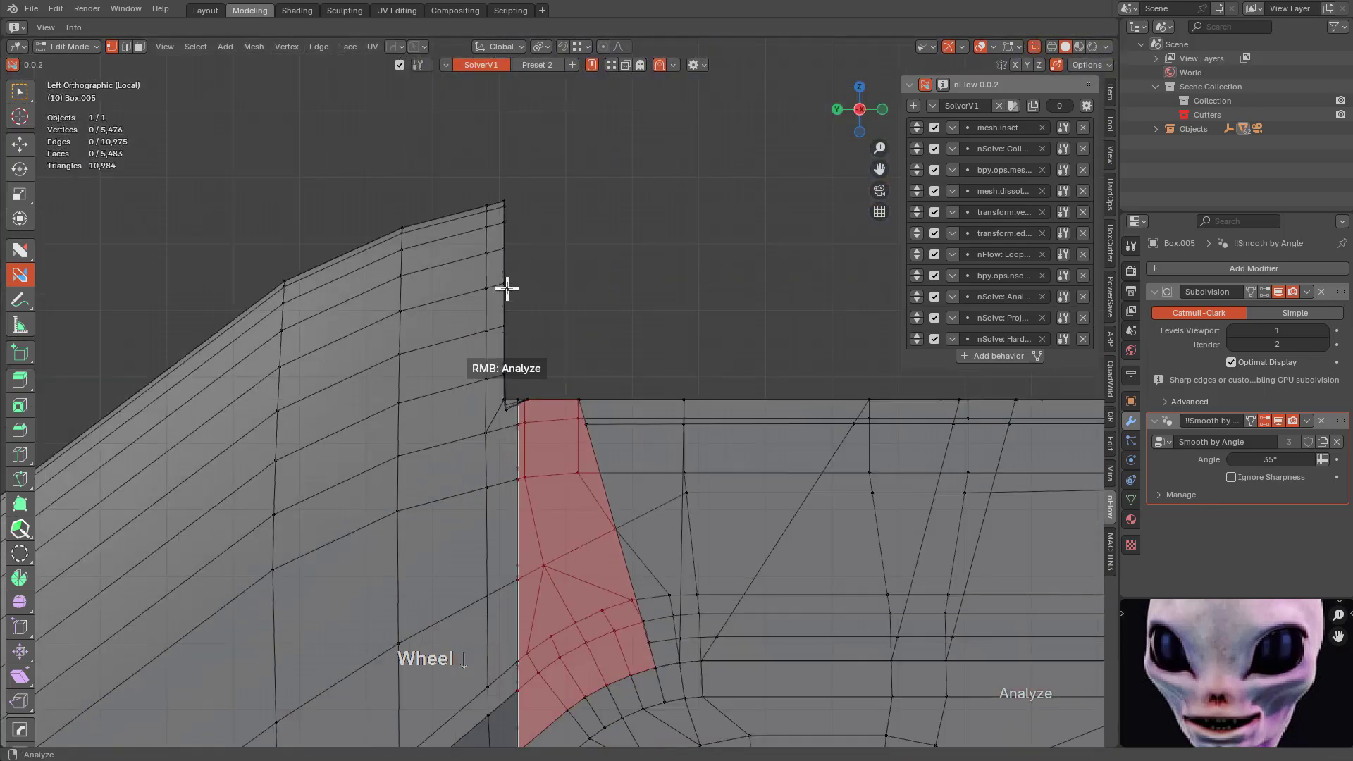
drag(443, 405, 465, 427)
middle_drag(548, 357, 480, 383)
scroll(563, 381, up, 2)
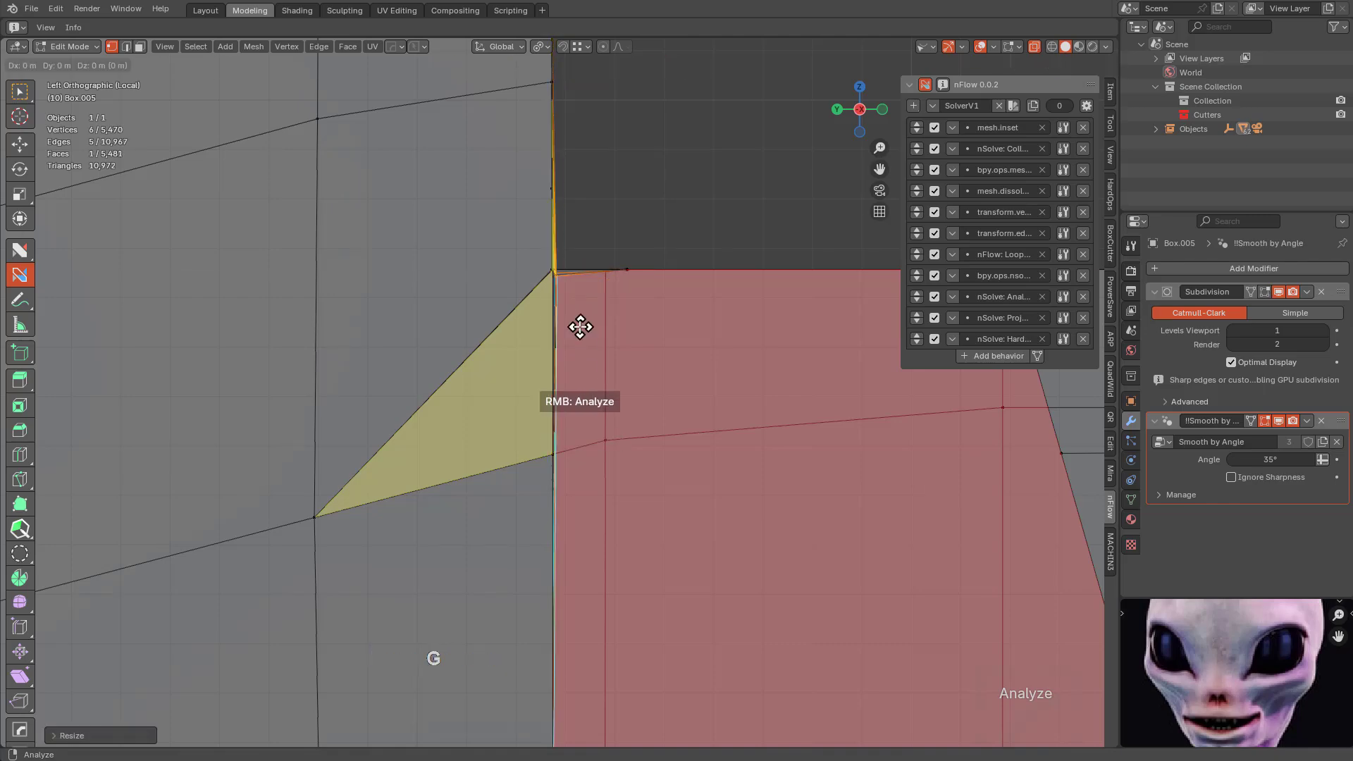
click(579, 326)
middle_drag(580, 327, 473, 413)
scroll(473, 413, down, 2)
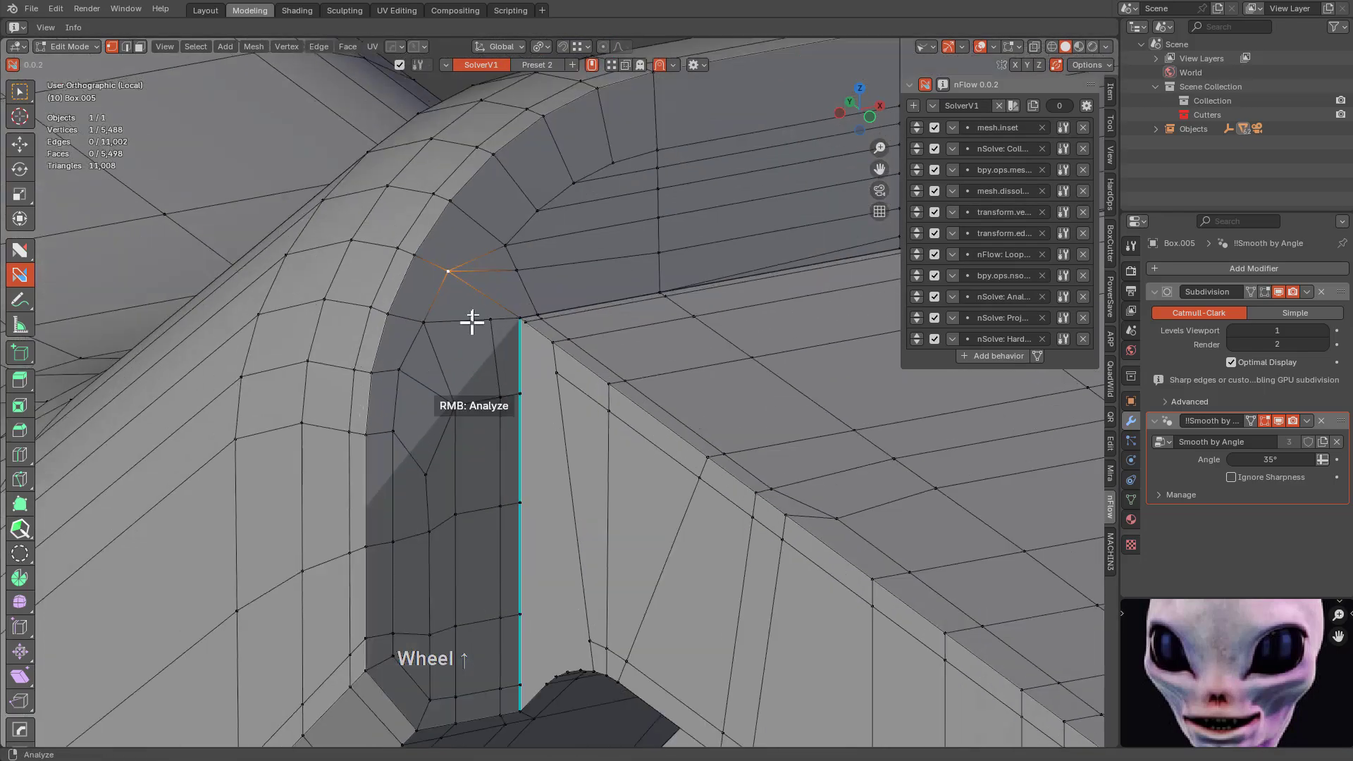
Analyze the mesh and slide the vertices around the opposite end wall's rounded corner to clean up its triangles.
right_click(471, 322)
scroll(471, 322, down, 4)
scroll(613, 366, up, 4)
right_click(810, 225)
click(569, 268)
shift+middle_drag(803, 242, 349, 348)
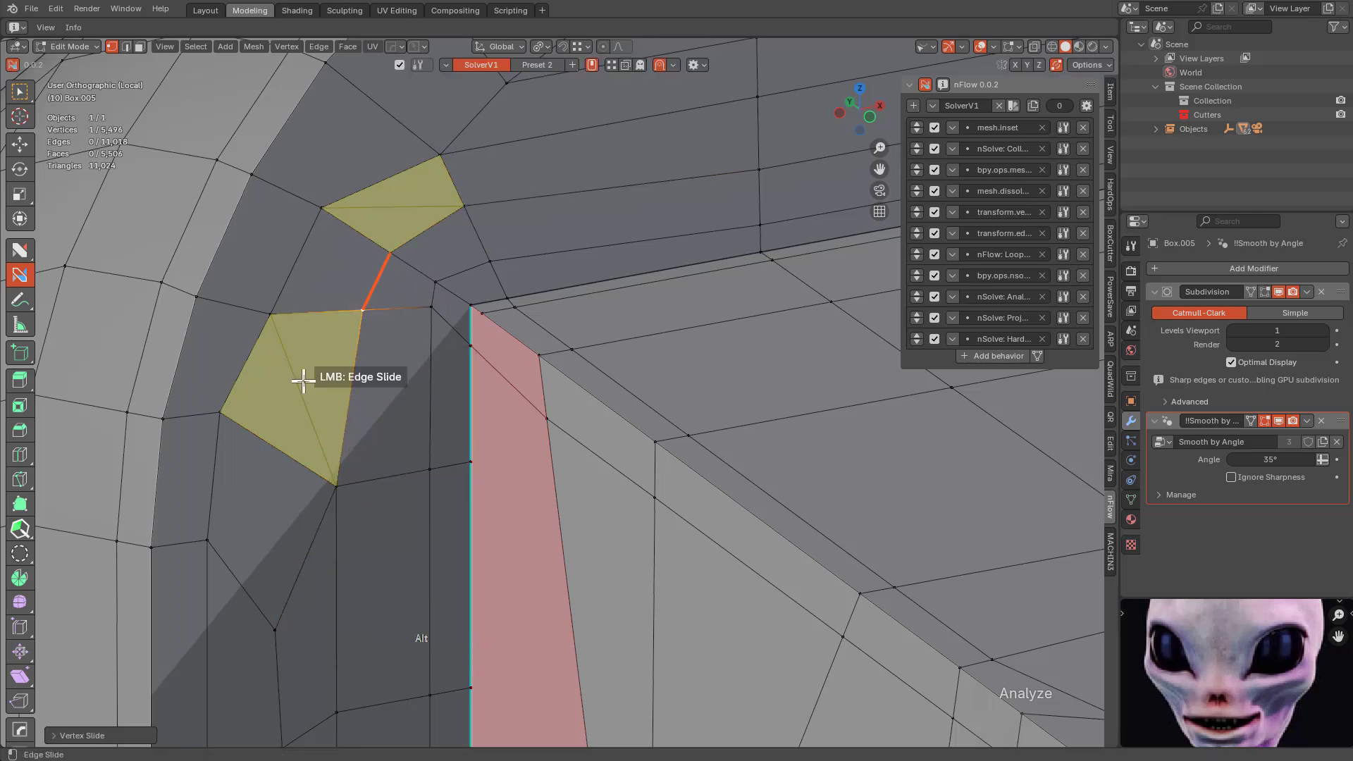
shift+drag(440, 155, 393, 115)
middle_drag(479, 247, 585, 296)
Cut across the n-gon on the recess's side face beside the corner edge, continuing the neighbouring grid lines.
scroll(584, 395, down, 7)
scroll(611, 423, up, 3)
shift+middle_drag(611, 422, 592, 342)
ctrl+click(582, 331)
ctrl+click(600, 422)
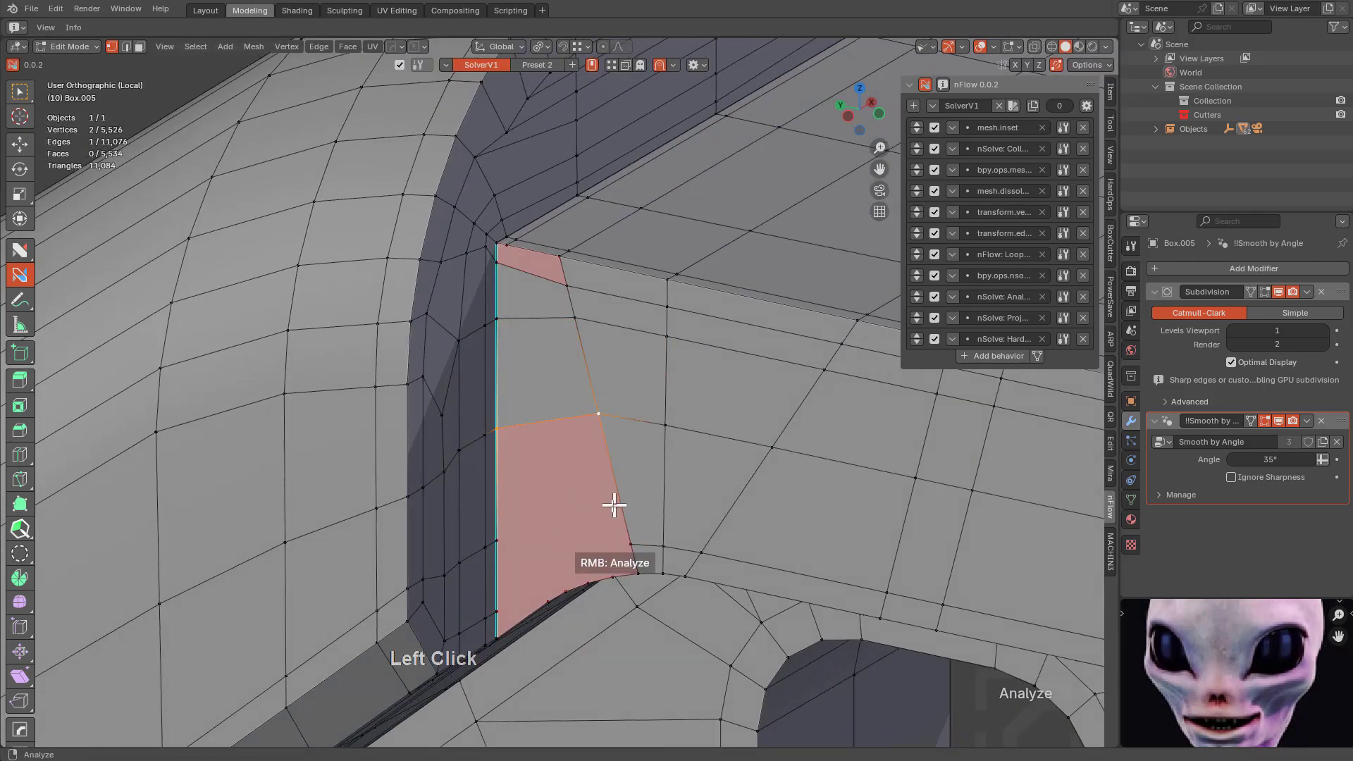
middle_drag(504, 423, 548, 367)
scroll(549, 367, up, 2)
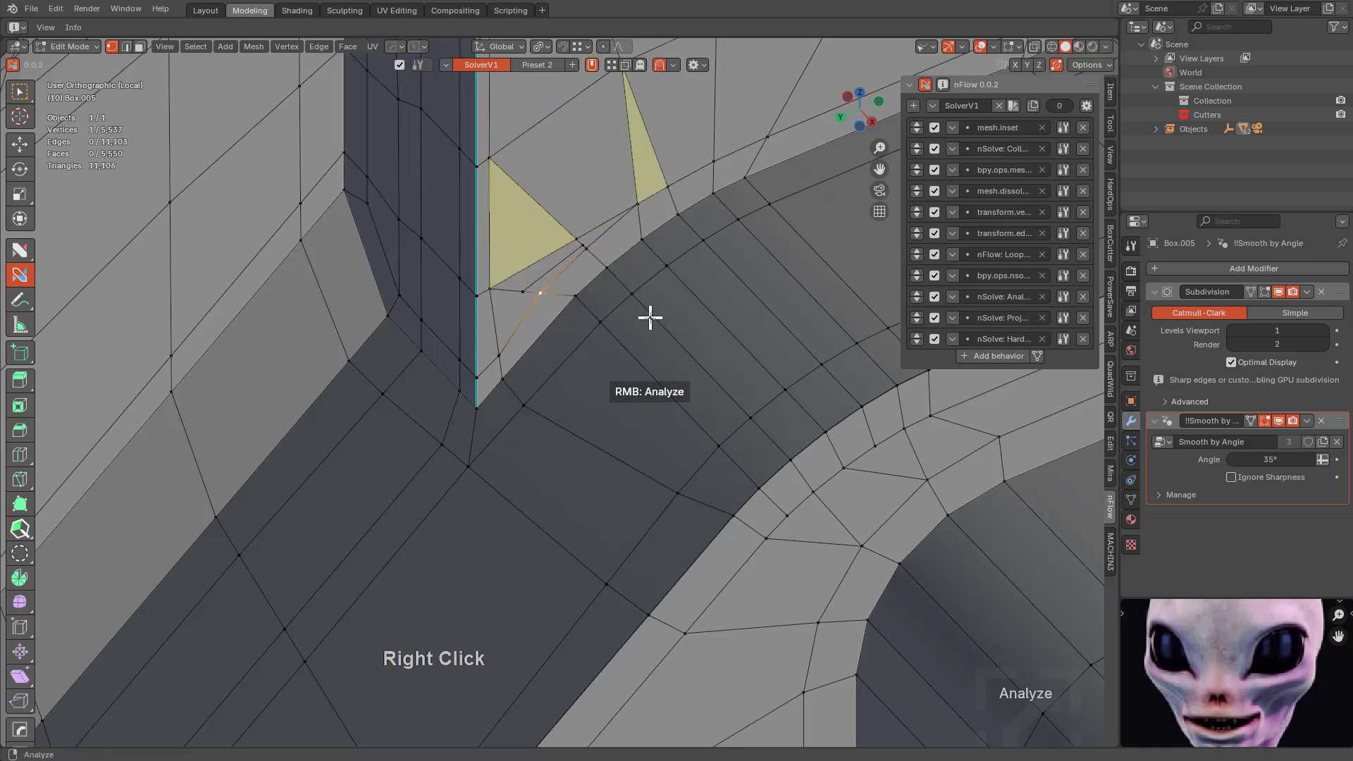
Dissolve the thin triangles' edges and join the leftover vertices where the side face meets the curved groove.
drag(624, 149, 638, 204)
scroll(655, 323, down, 7)
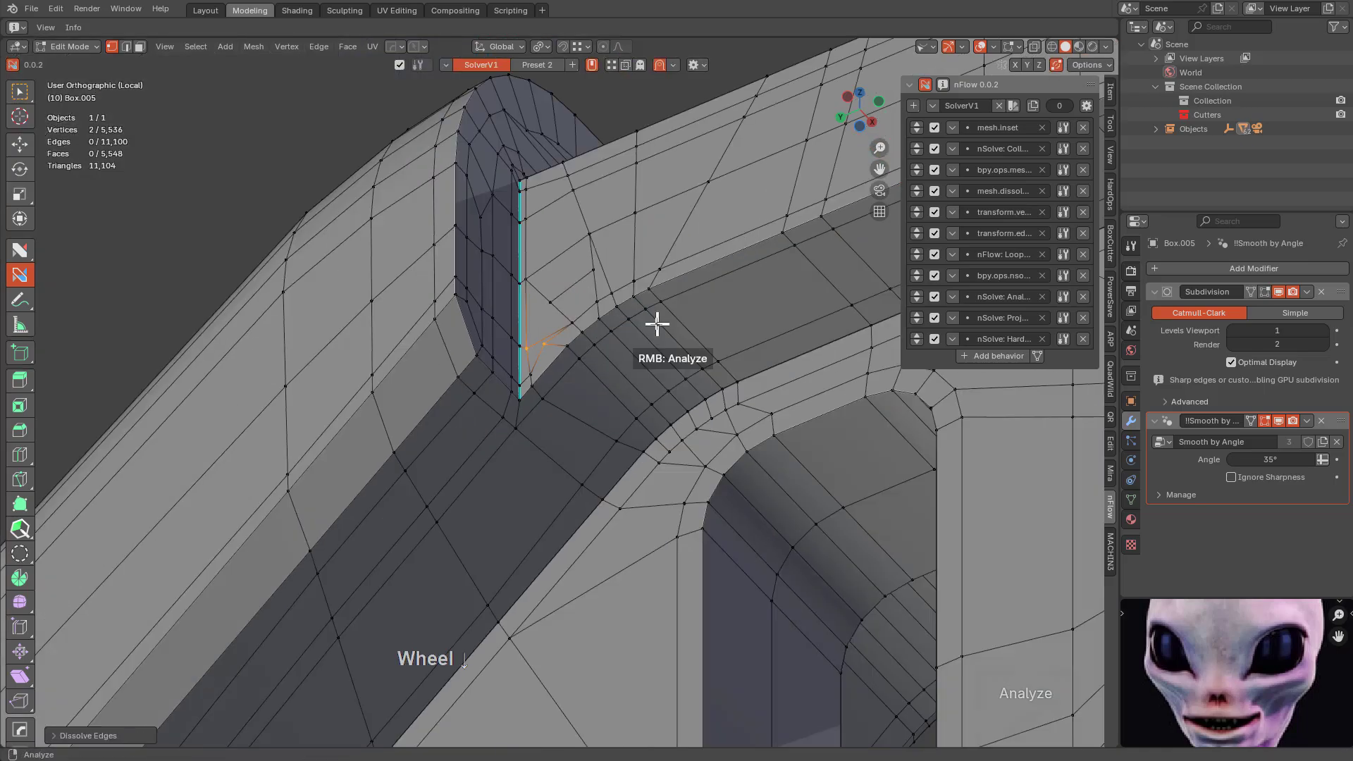
middle_drag(451, 349, 510, 353)
scroll(560, 416, up, 3)
click(562, 544)
shift+middle_drag(528, 669, 634, 359)
scroll(628, 395, down, 2)
click(594, 415)
Run the nFlow analysis at the recess's first end and start cutting the large n-gon on its side face.
click(926, 84)
scroll(634, 423, down, 3)
middle_drag(634, 493, 734, 309)
scroll(733, 308, up, 4)
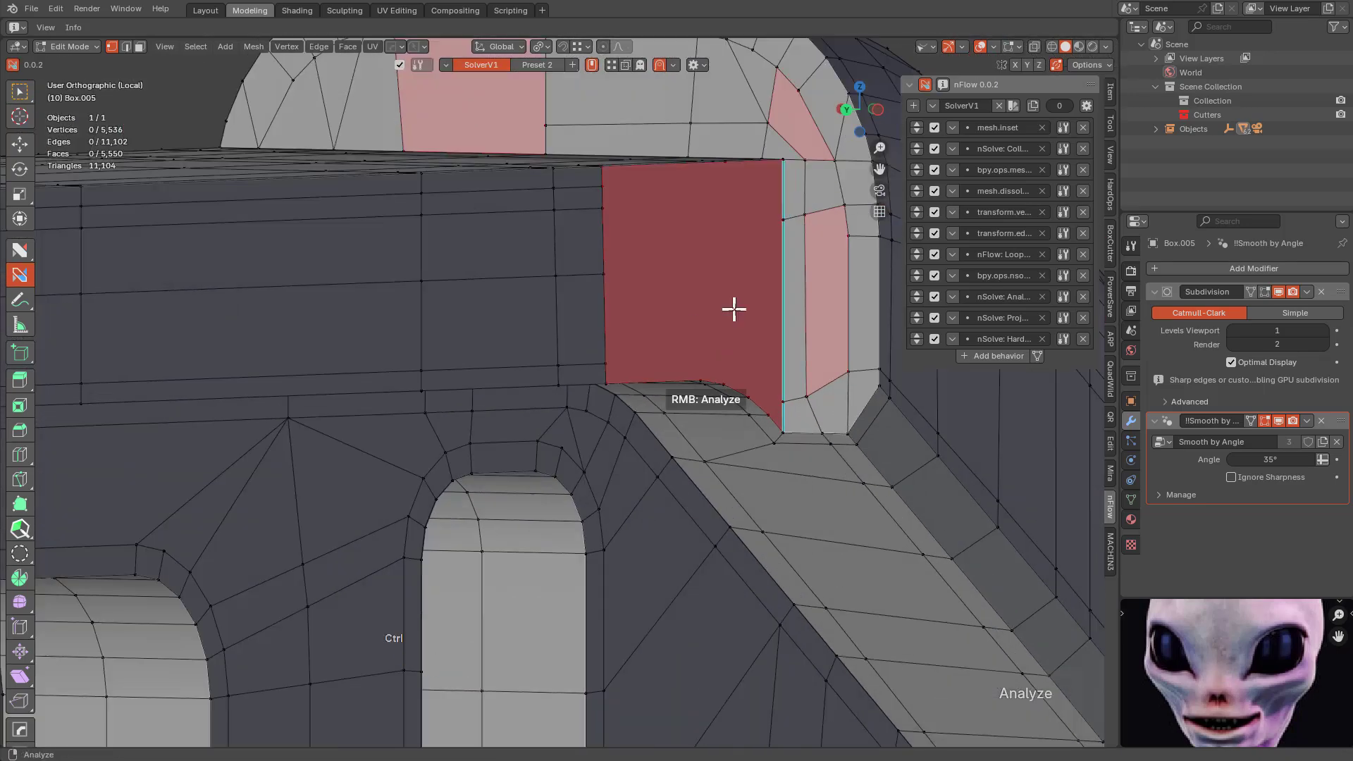
scroll(736, 387, up, 6)
click(504, 323)
Draw further cuts along the bar's side face to carry its horizontal edge lines above the slot openings.
scroll(504, 324, down, 4)
drag(538, 408, 707, 374)
middle_drag(707, 374, 634, 380)
shift+middle_drag(317, 536, 444, 444)
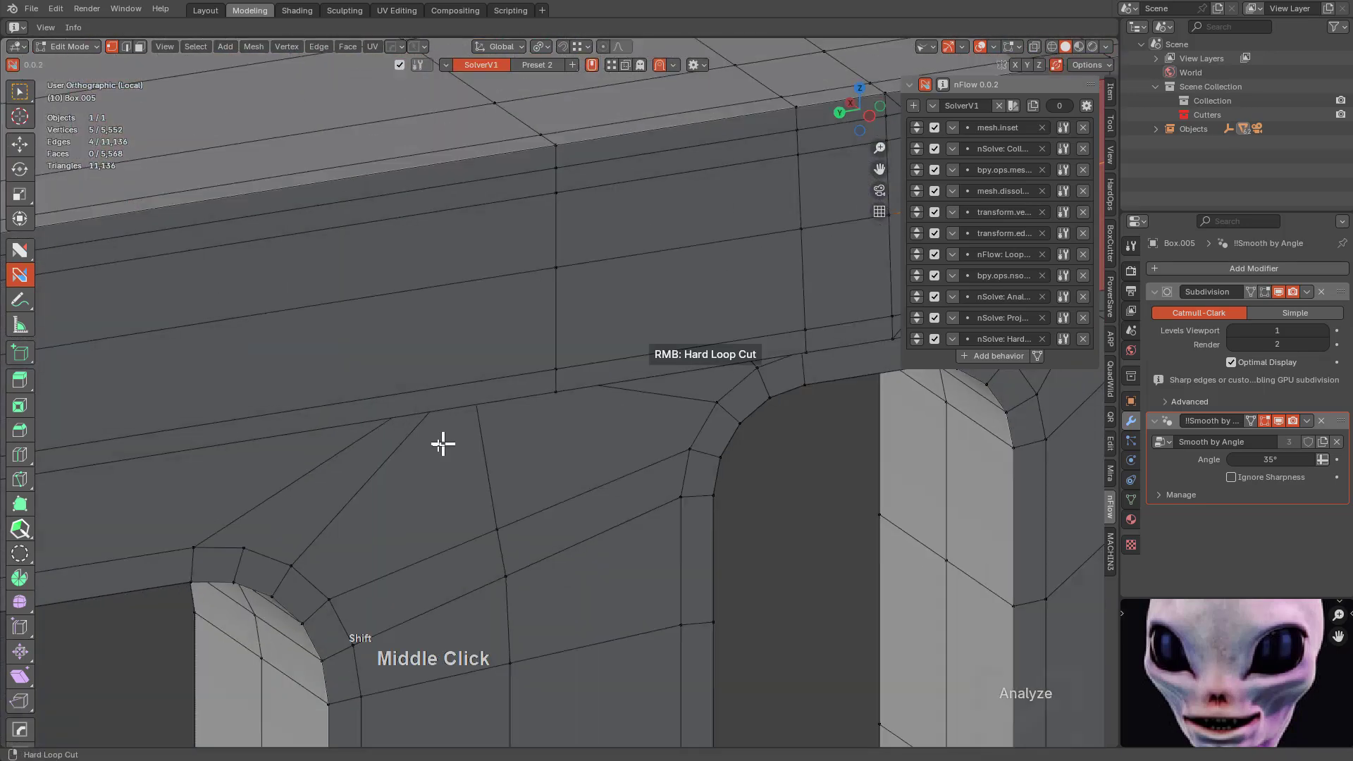
scroll(444, 444, down, 6)
middle_drag(670, 338, 599, 386)
scroll(722, 391, up, 4)
drag(599, 386, 621, 379)
Adjust the vertices beside the small triangles at the end wall's far rounded corner.
middle_drag(621, 379, 447, 491)
scroll(303, 305, down, 1)
shift+middle_drag(303, 304, 636, 442)
click(441, 245)
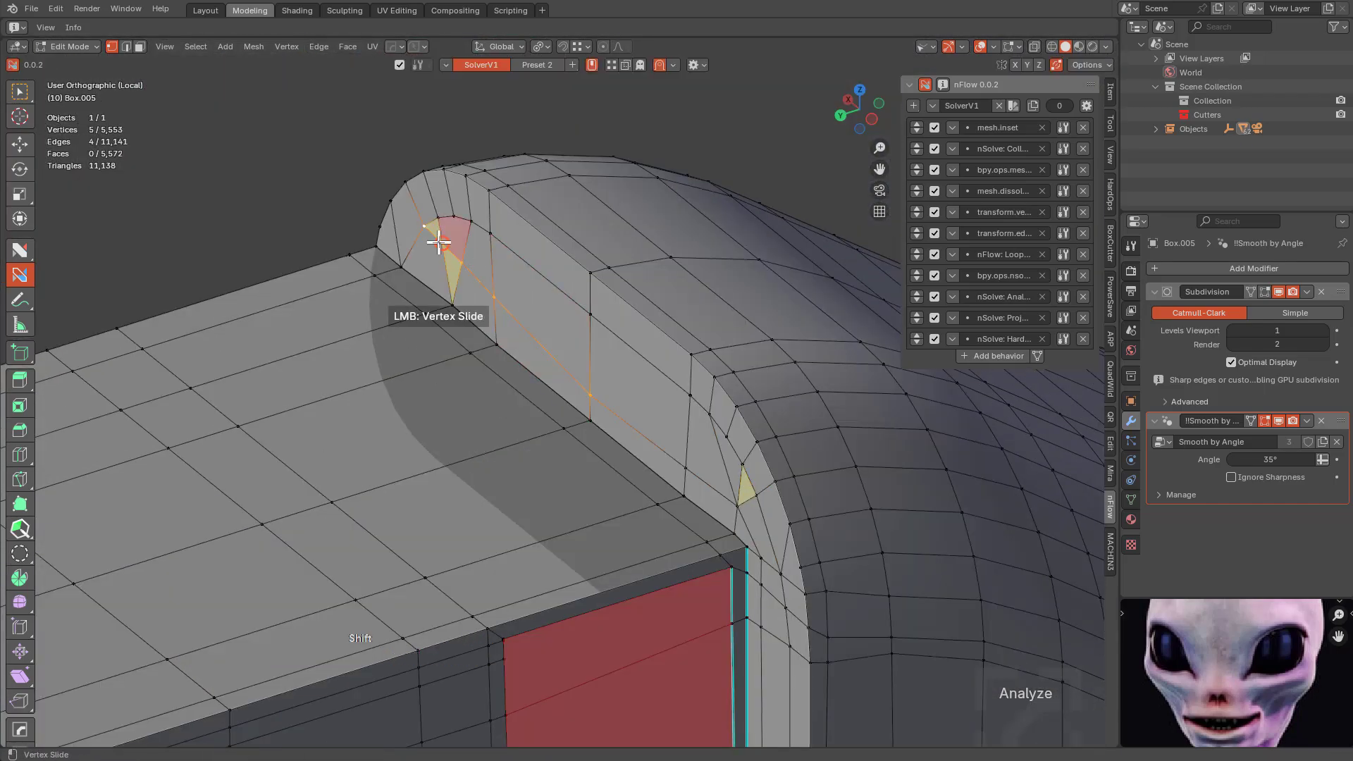
key(ctrl+b)
click(493, 300)
Rework the n-gons at the end wall's near rounded corner with nFlow's Preset 2, connecting their open vertices.
shift+middle_drag(488, 296, 658, 374)
scroll(658, 374, up, 2)
key(ctrl+x)
scroll(837, 585, up, 5)
key(1)
shift+middle_drag(1012, 661, 527, 390)
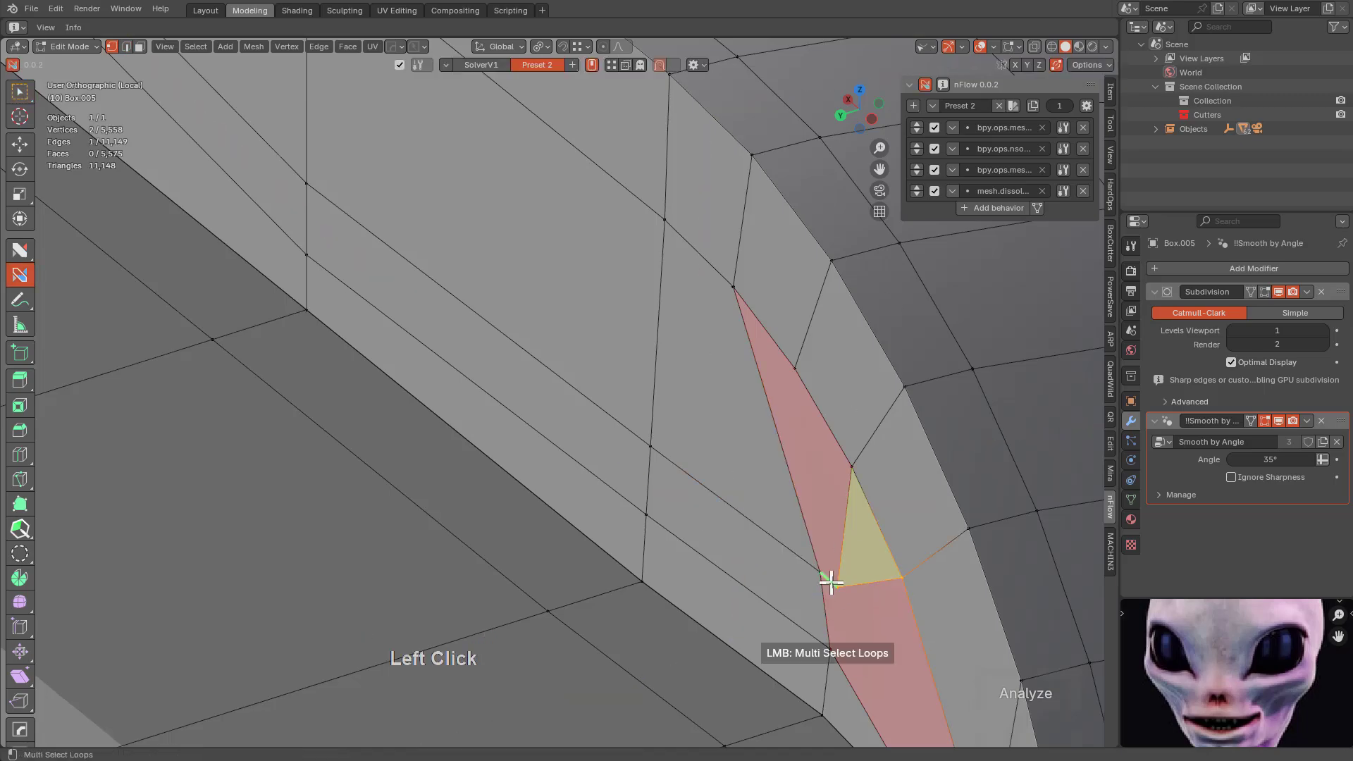
click(447, 474)
click(527, 390)
Slide the central vertex of the recess's side face and dissolve the surplus edge between its triangles.
drag(633, 436, 647, 322)
scroll(648, 352, up, 3)
shift+drag(695, 380, 694, 387)
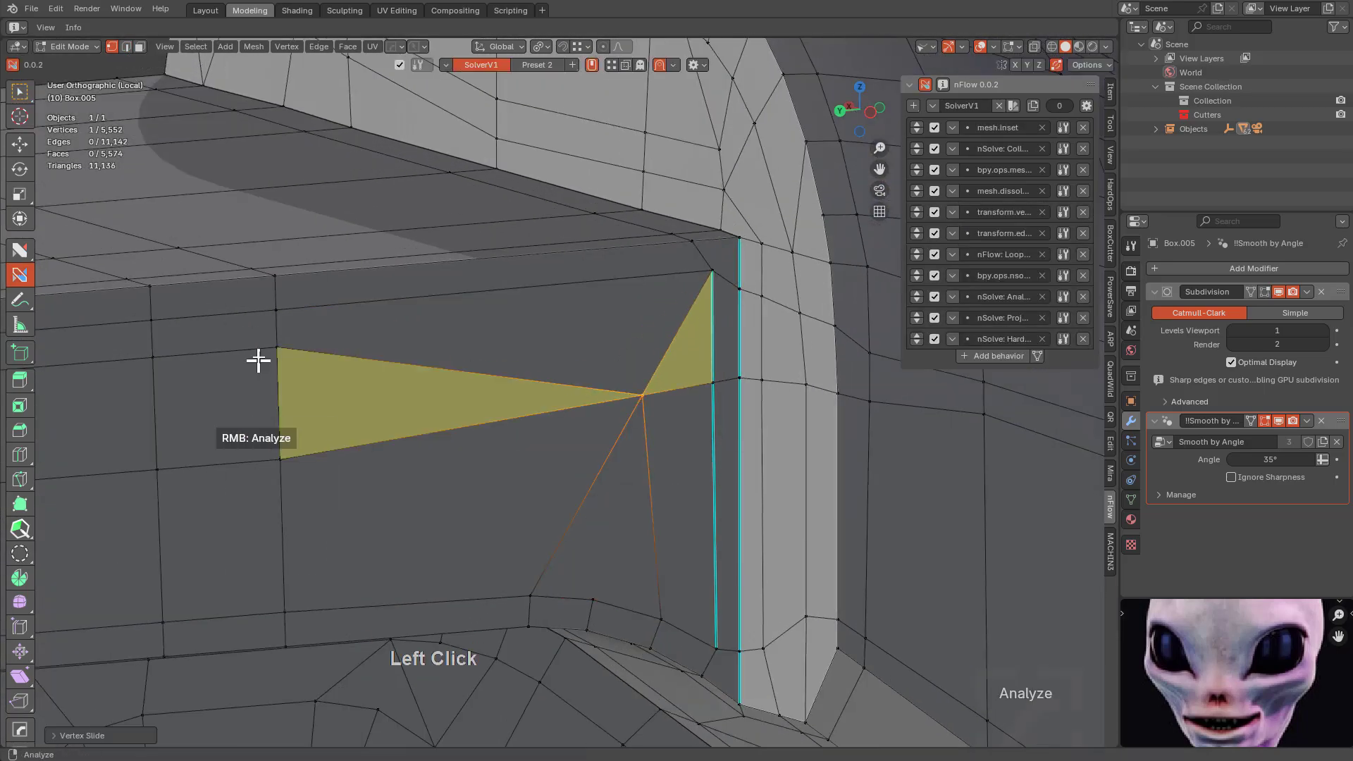
ctrl+click(645, 466)
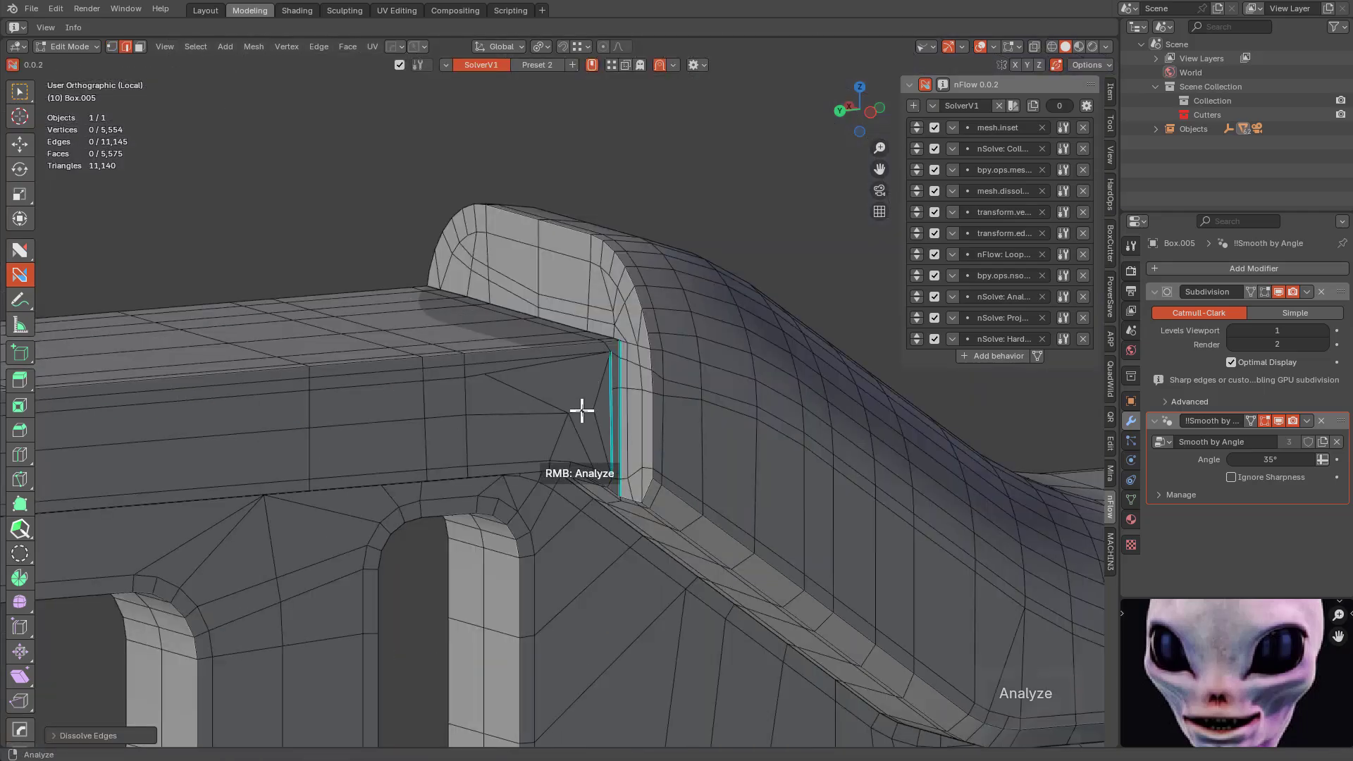
Finish editing the stock, leave the local view and bring the whole gun back into view.
scroll(658, 332, down, 5)
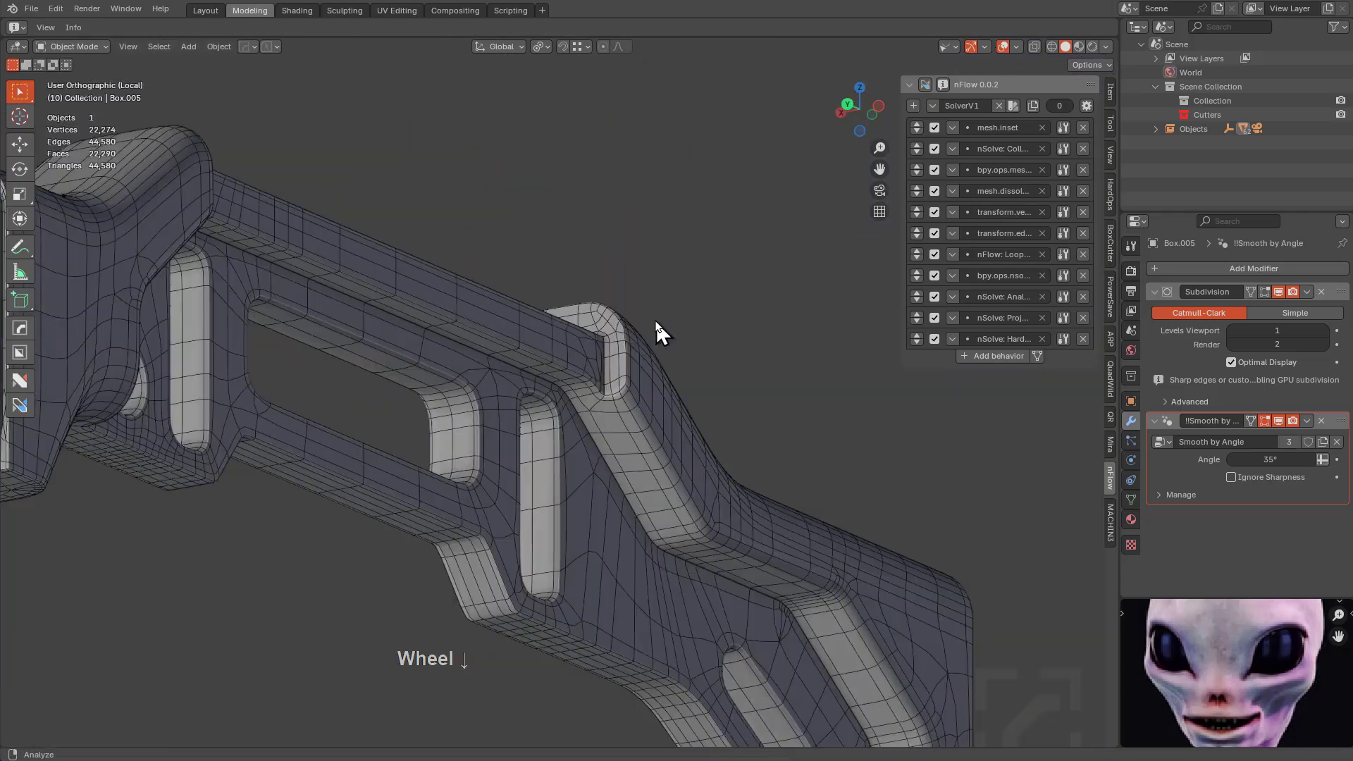
key(KP_Divide)
middle_drag(665, 378, 572, 361)
scroll(572, 360, up, 1)
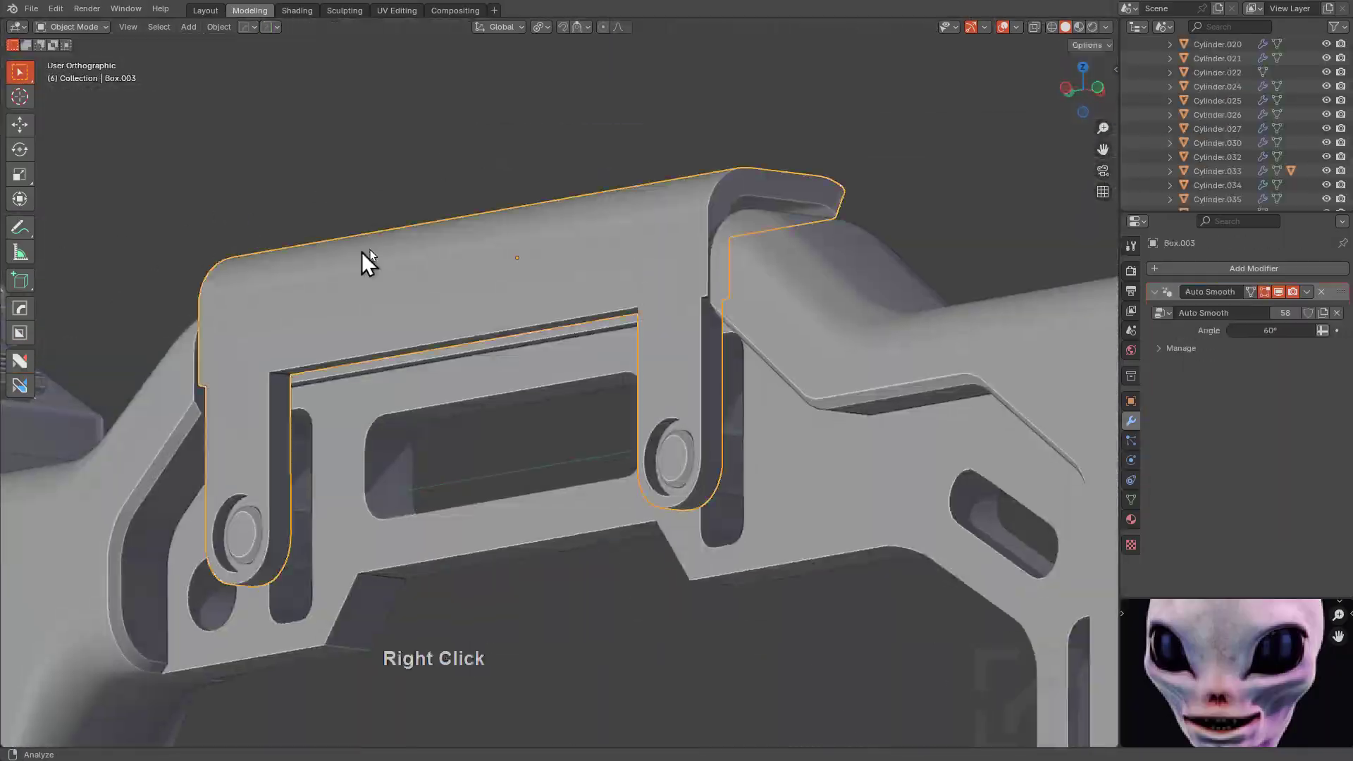
middle_drag(362, 259, 561, 308)
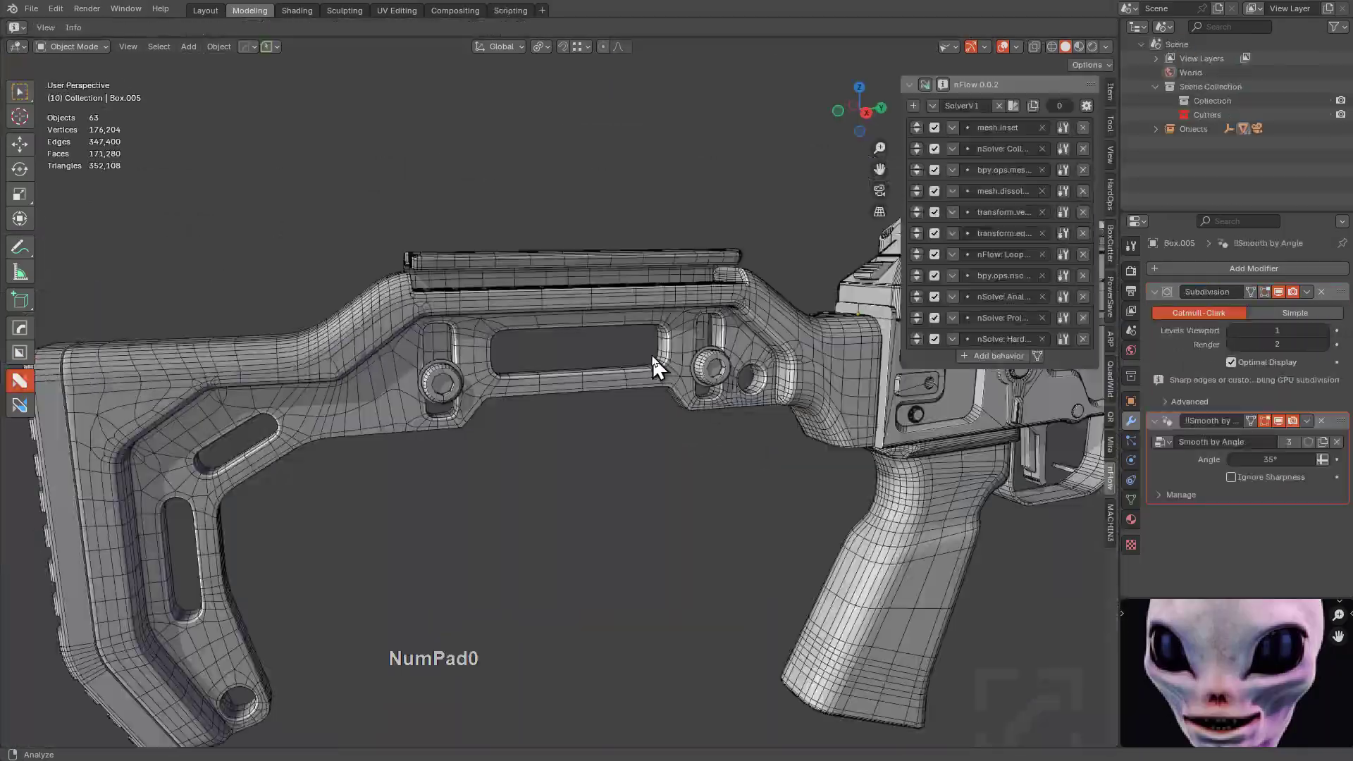